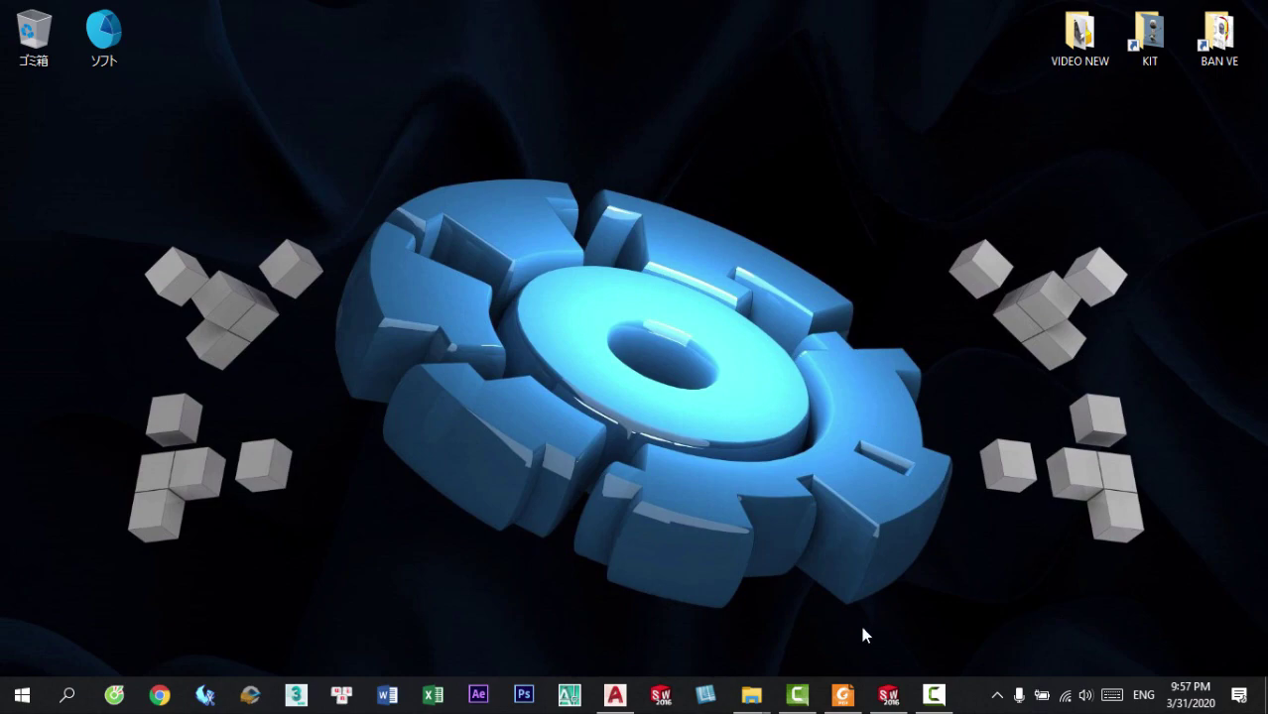
Open 22.pdf, the part 536 bearing bracket drawing, from the desktop in Foxit Reader
click(842, 695)
Switch the reference drawing to full-screen view and zoom the page
click(1199, 11)
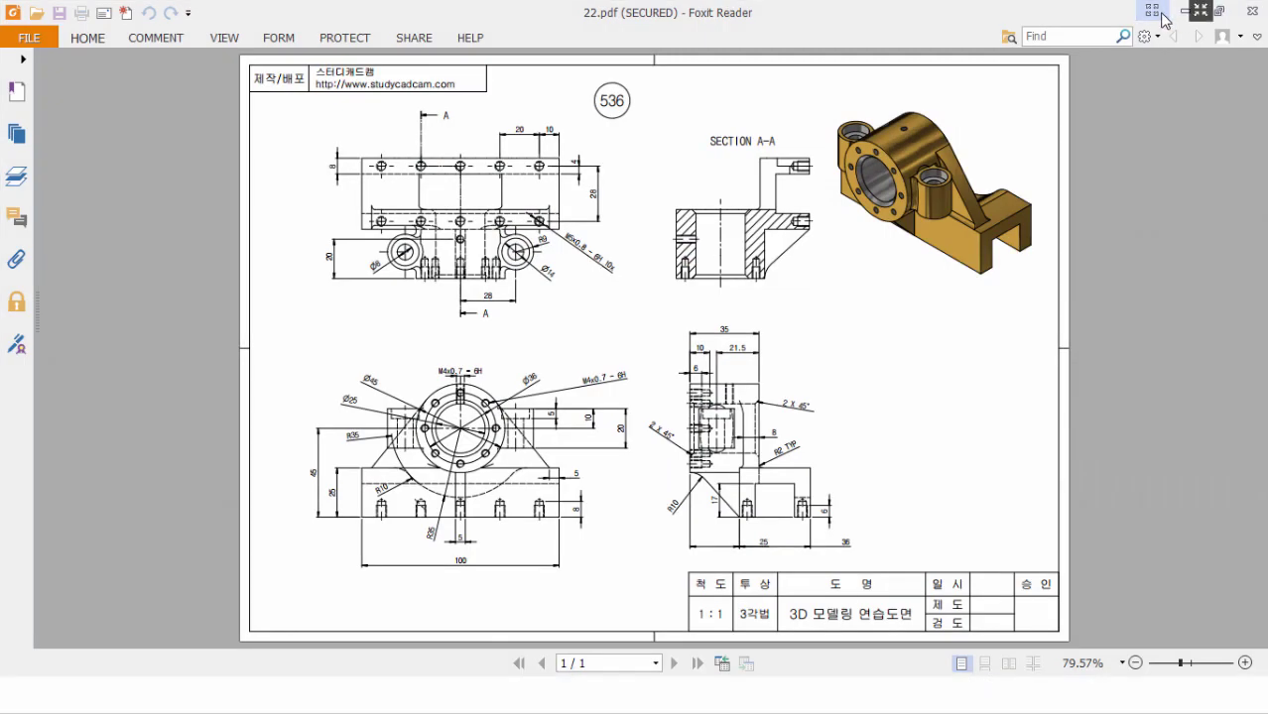
click(1163, 18)
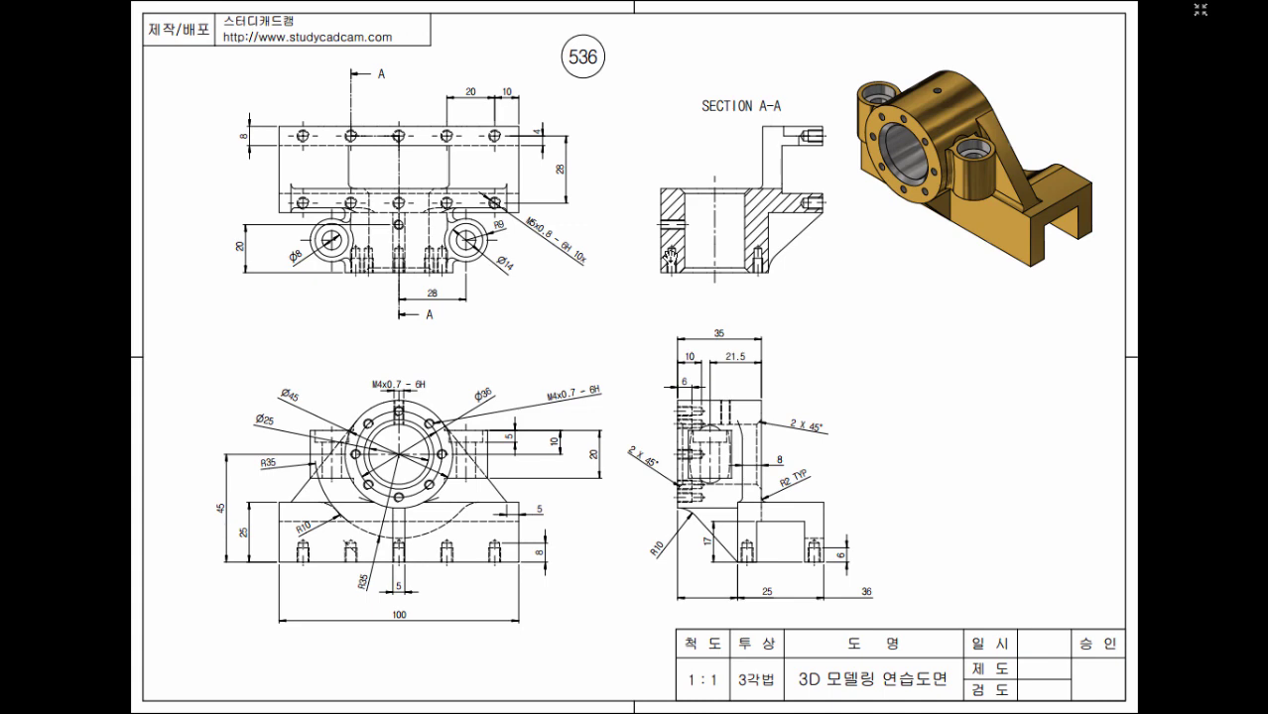
ctrl+scroll(553, 303, up, 1)
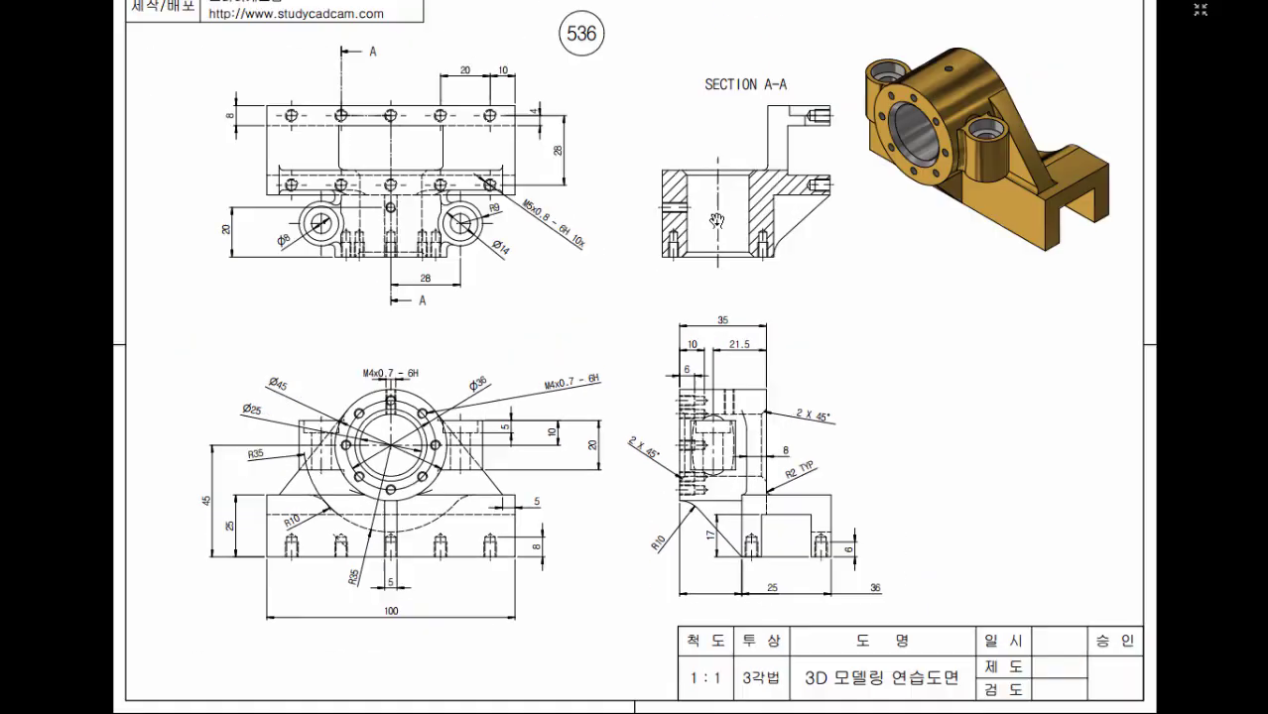
ctrl+scroll(716, 220, down, 1)
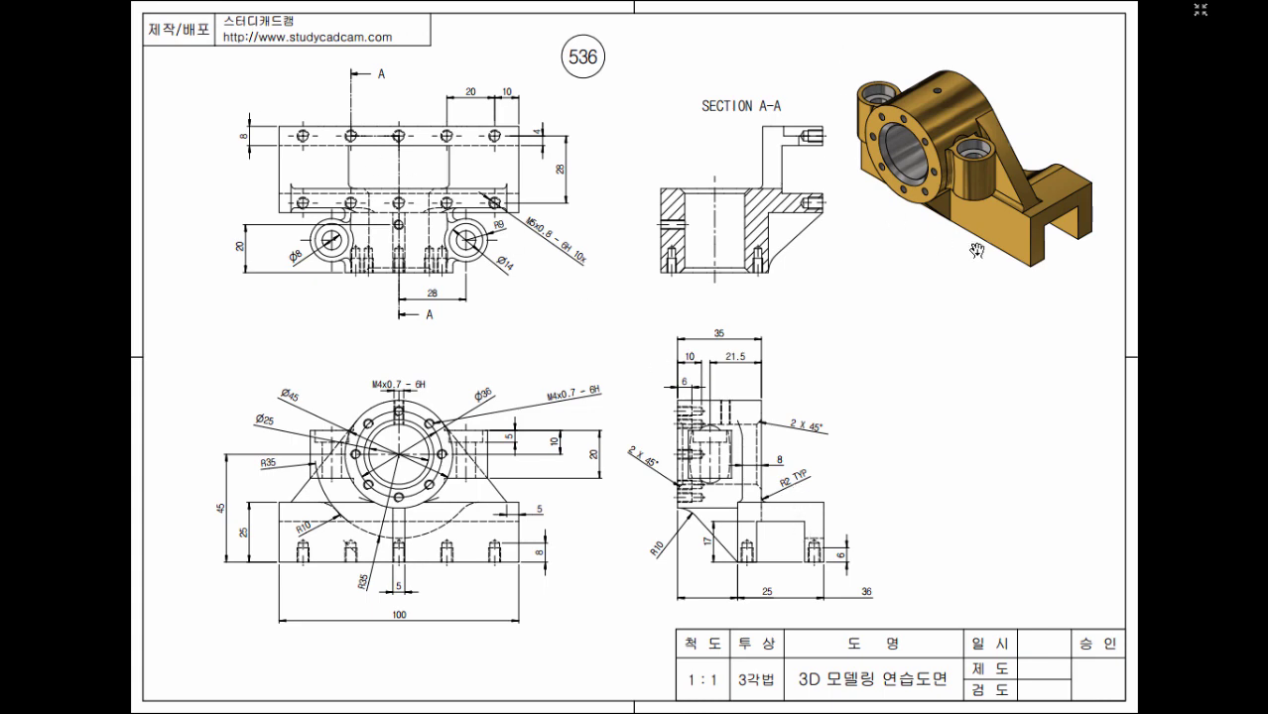
ctrl+scroll(555, 406, up, 2)
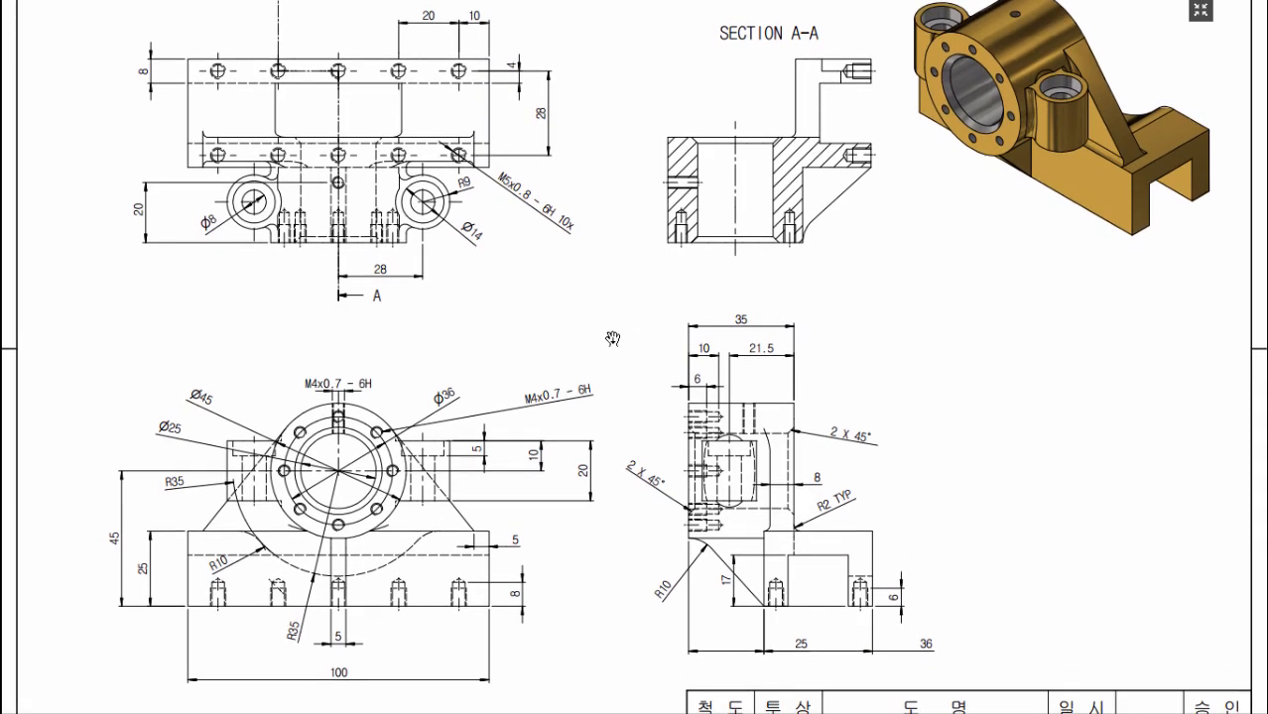
Pan to the top view and SECTION A-A and zoom in until dimensions are readable
drag(612, 338, 636, 293)
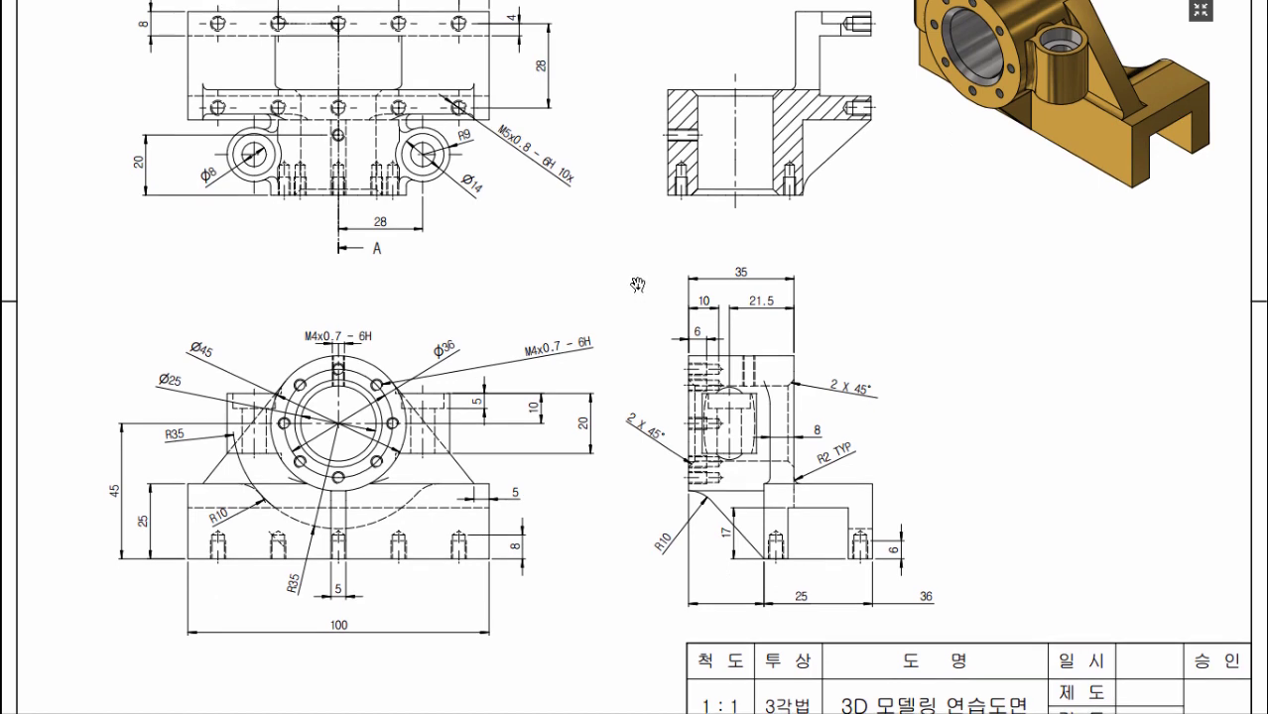
drag(627, 238, 614, 277)
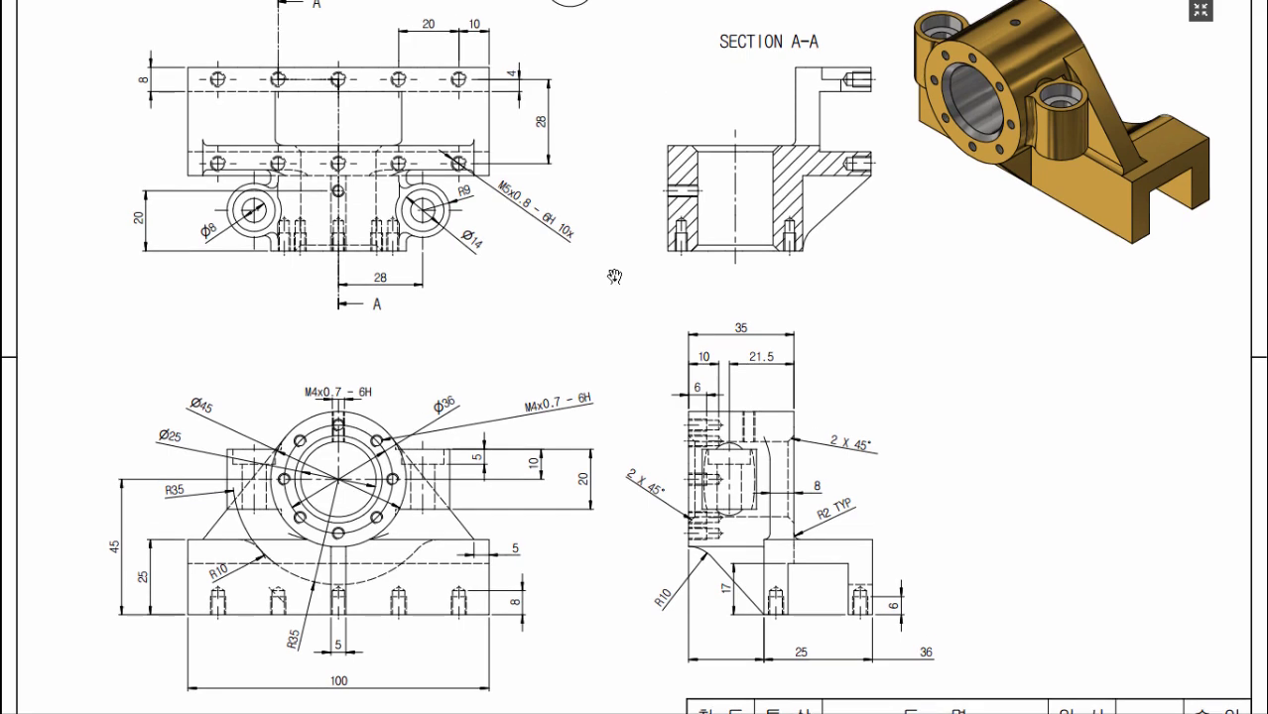
scroll(614, 277, down, 2)
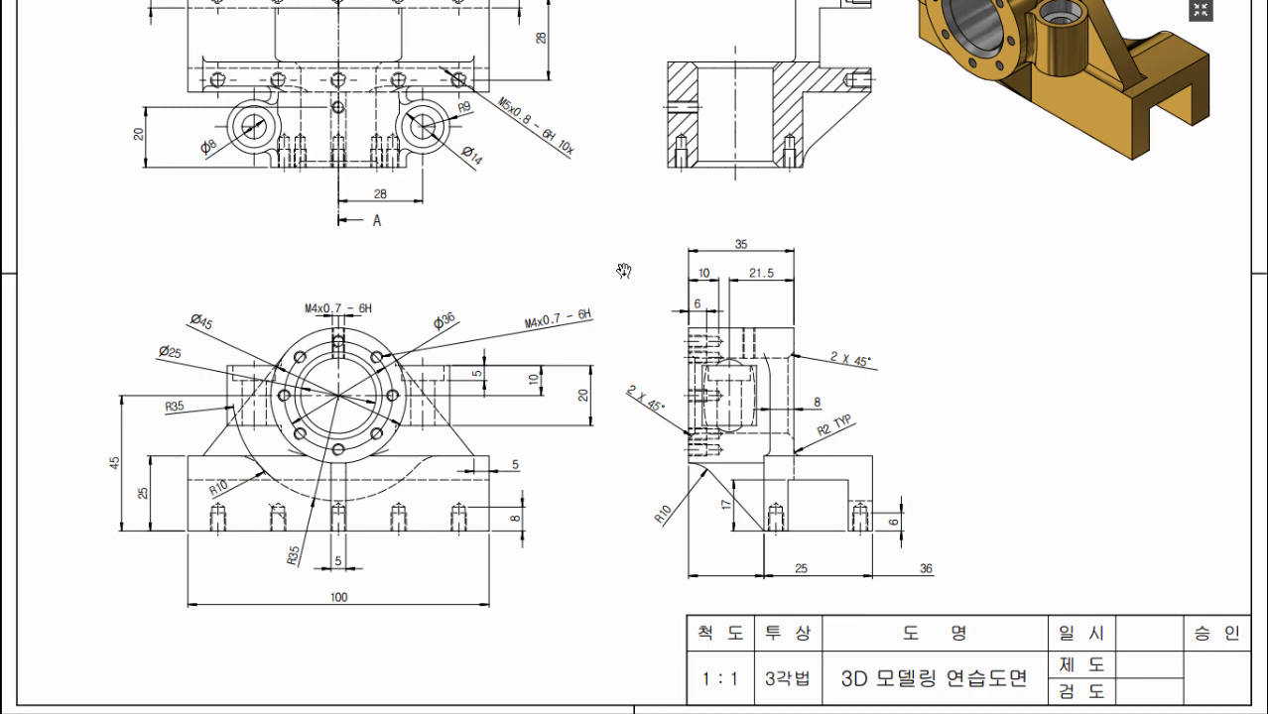
scroll(608, 197, up, 1)
scroll(613, 203, up, 1)
scroll(631, 234, up, 1)
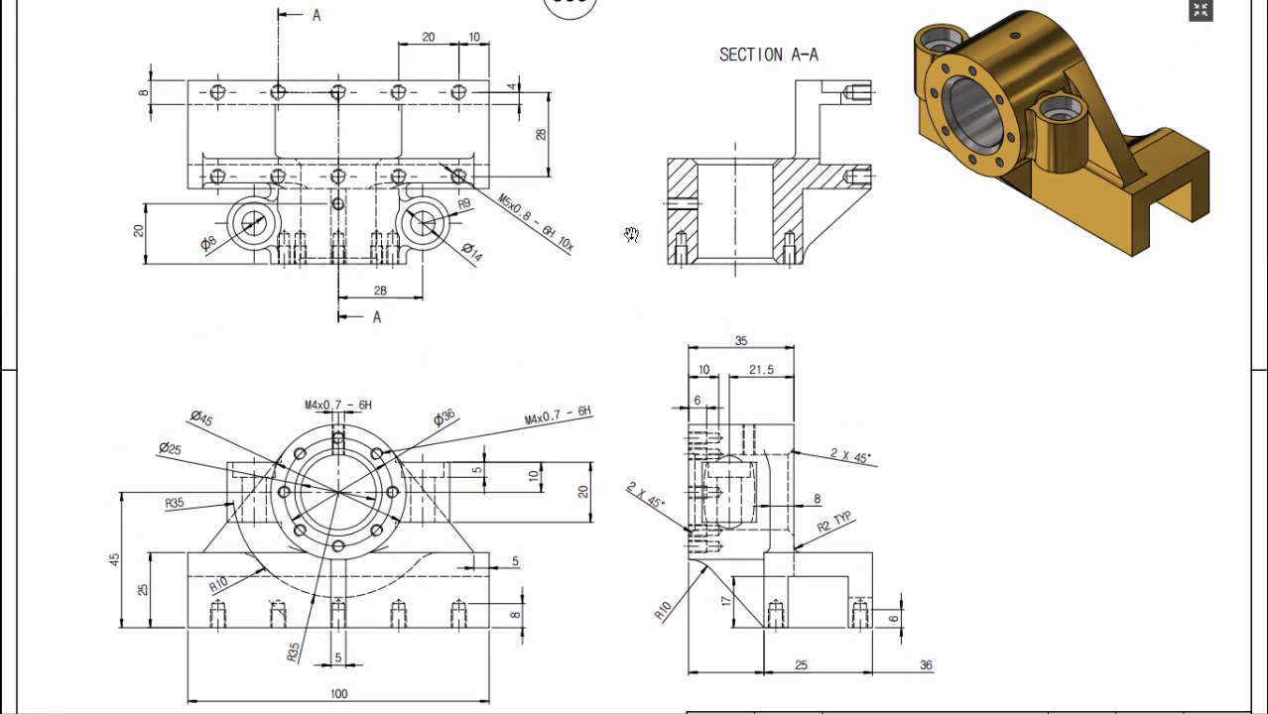
ctrl+scroll(631, 234, down, 1)
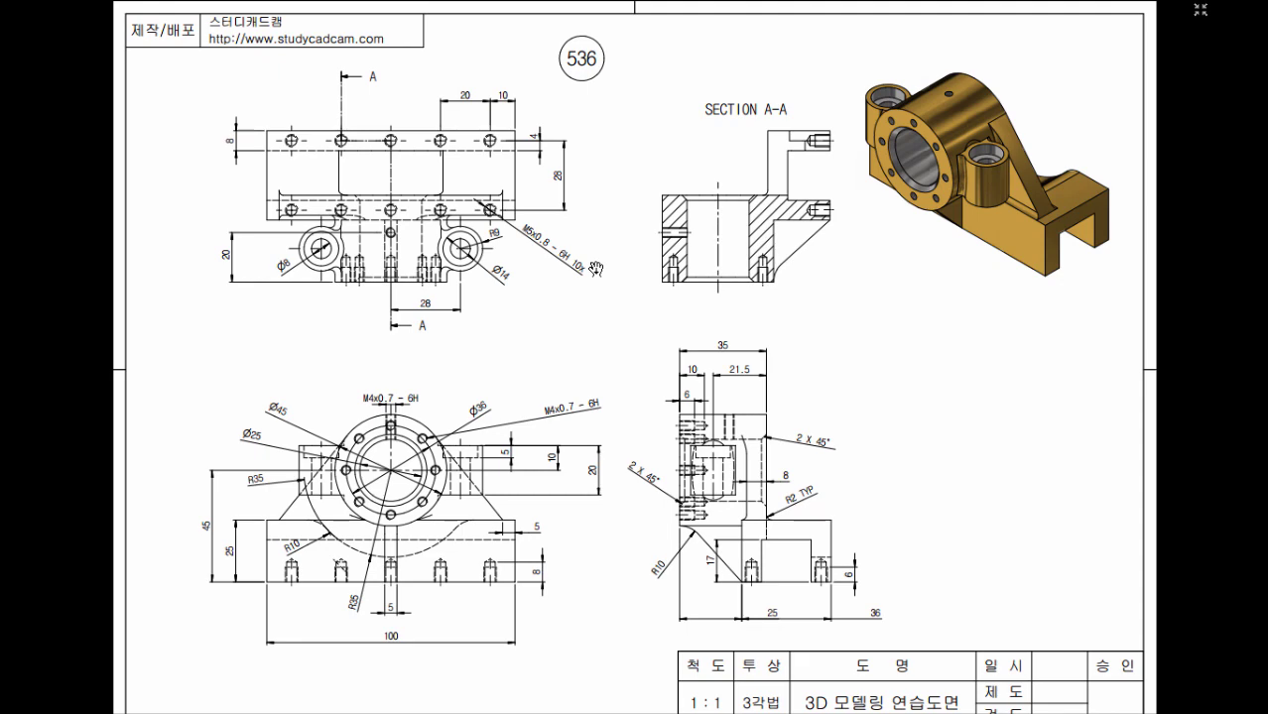
ctrl+scroll(596, 268, up, 1)
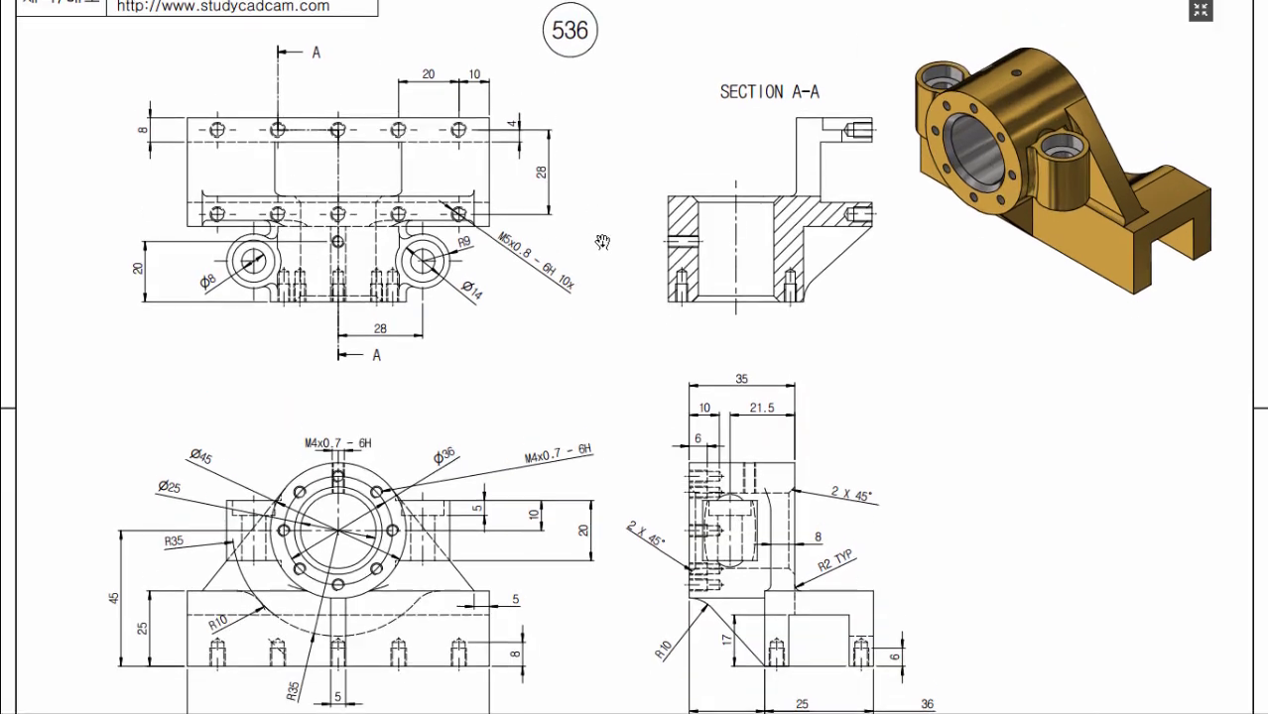
drag(617, 289, 606, 280)
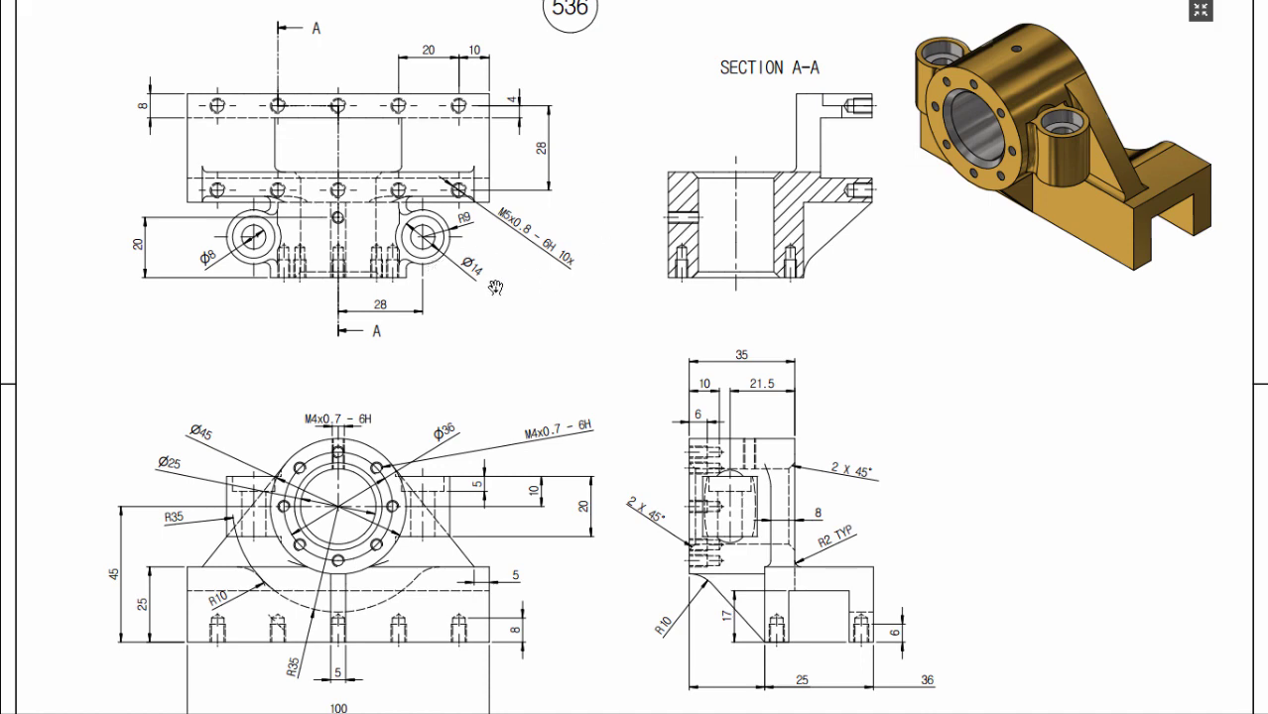
scroll(595, 402, down, 3)
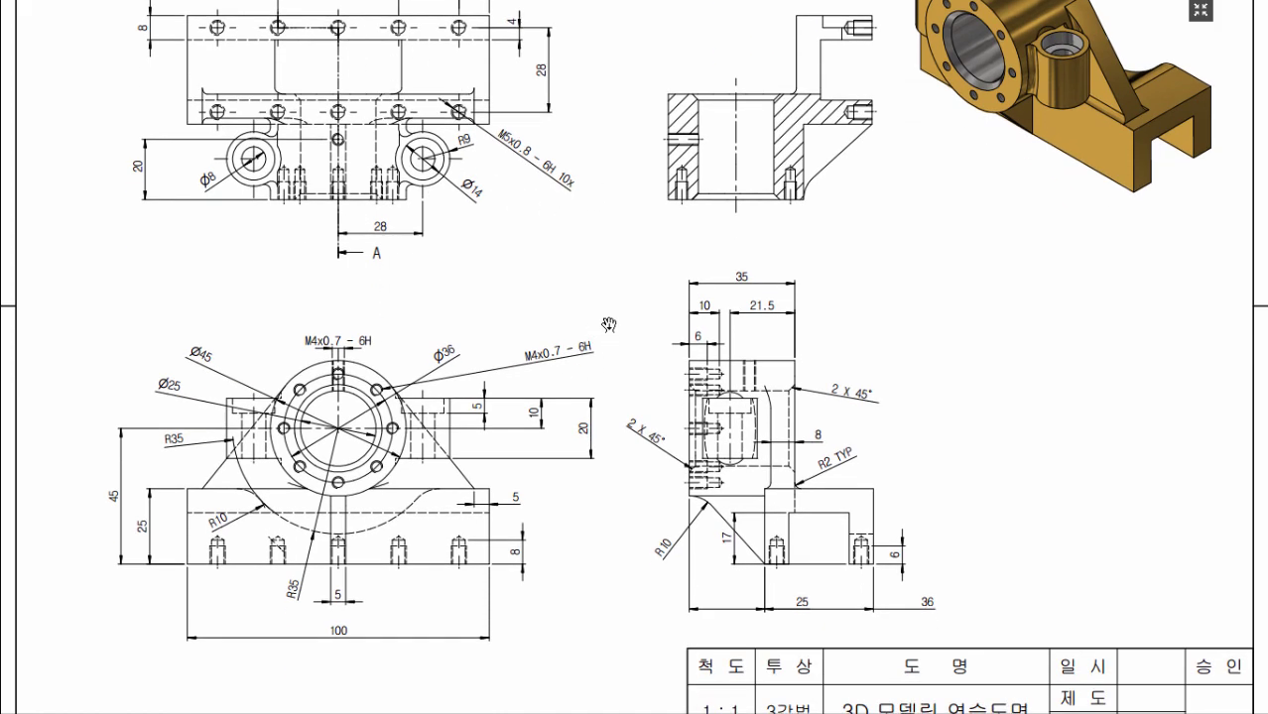
scroll(587, 288, up, 2)
scroll(595, 304, up, 1)
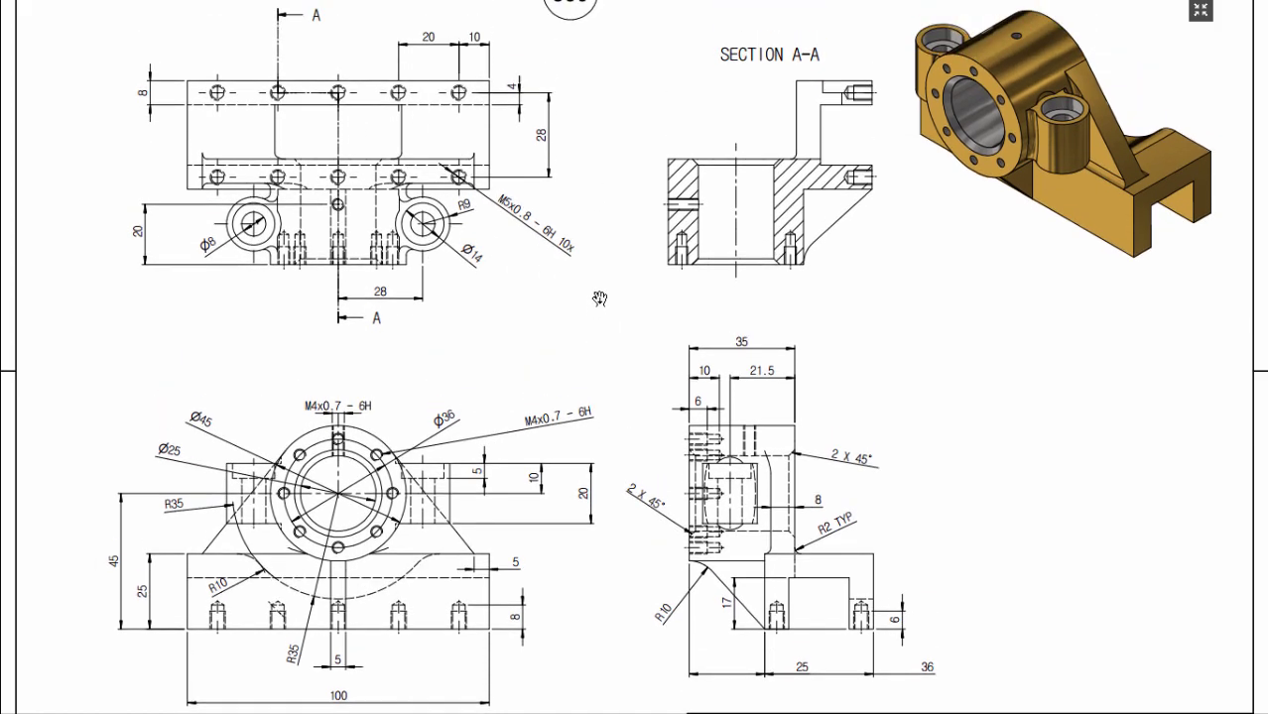
scroll(605, 298, up, 1)
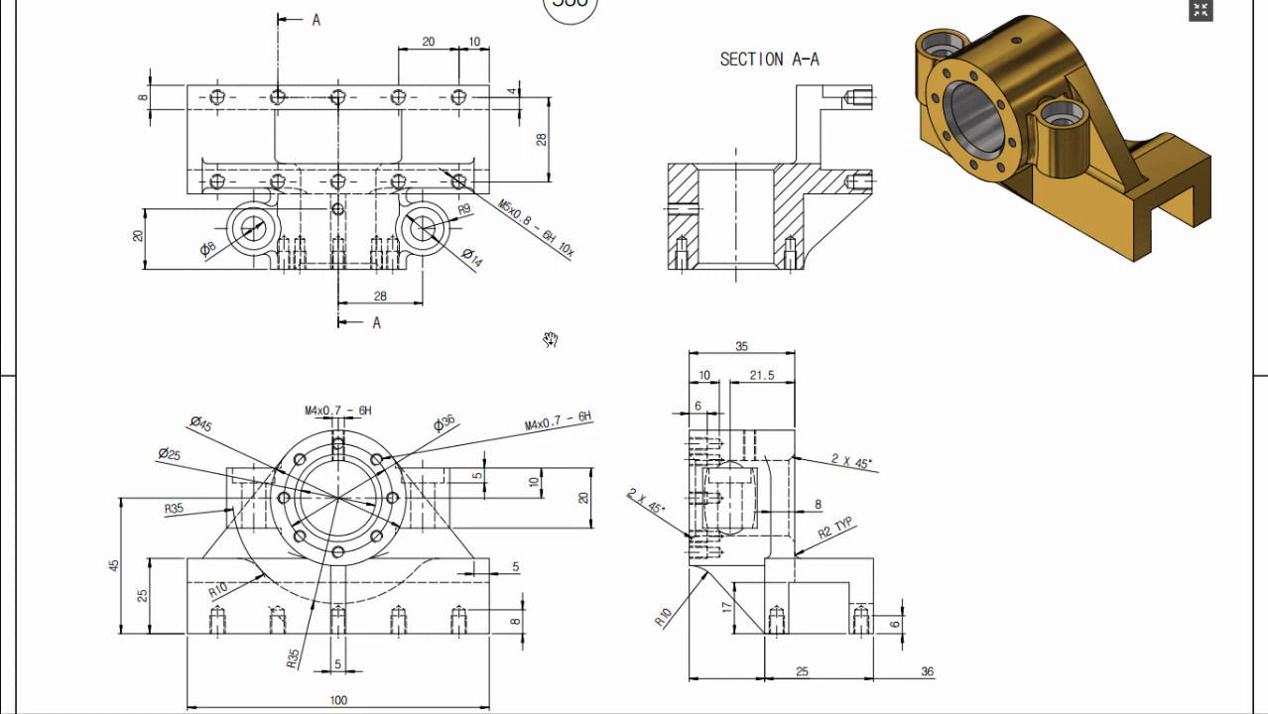
scroll(582, 325, down, 1)
scroll(614, 302, up, 1)
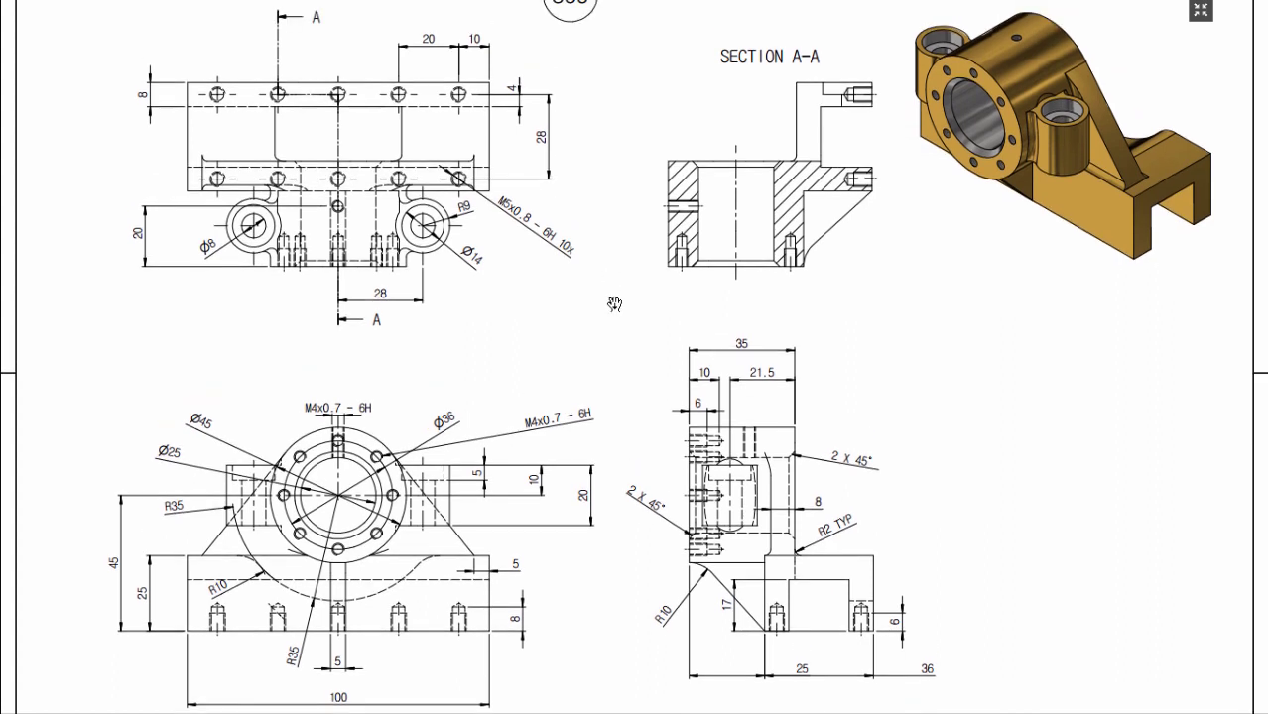
scroll(606, 277, up, 1)
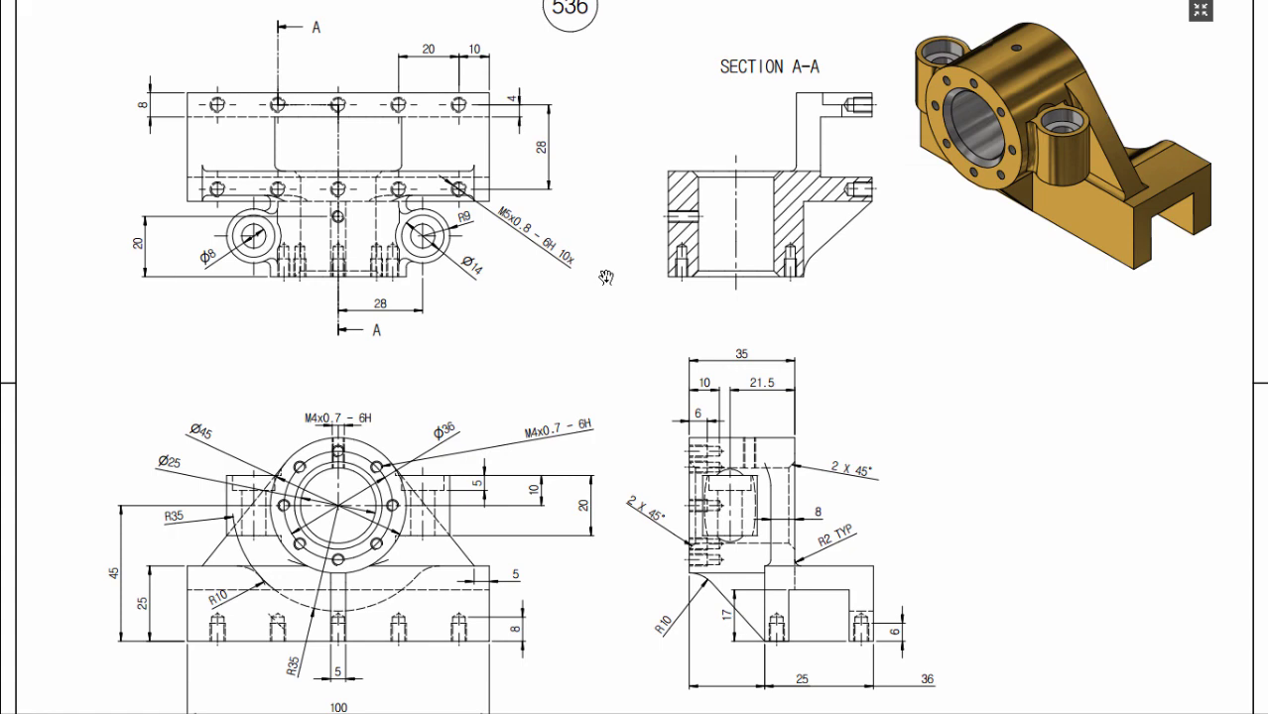
scroll(625, 422, down, 3)
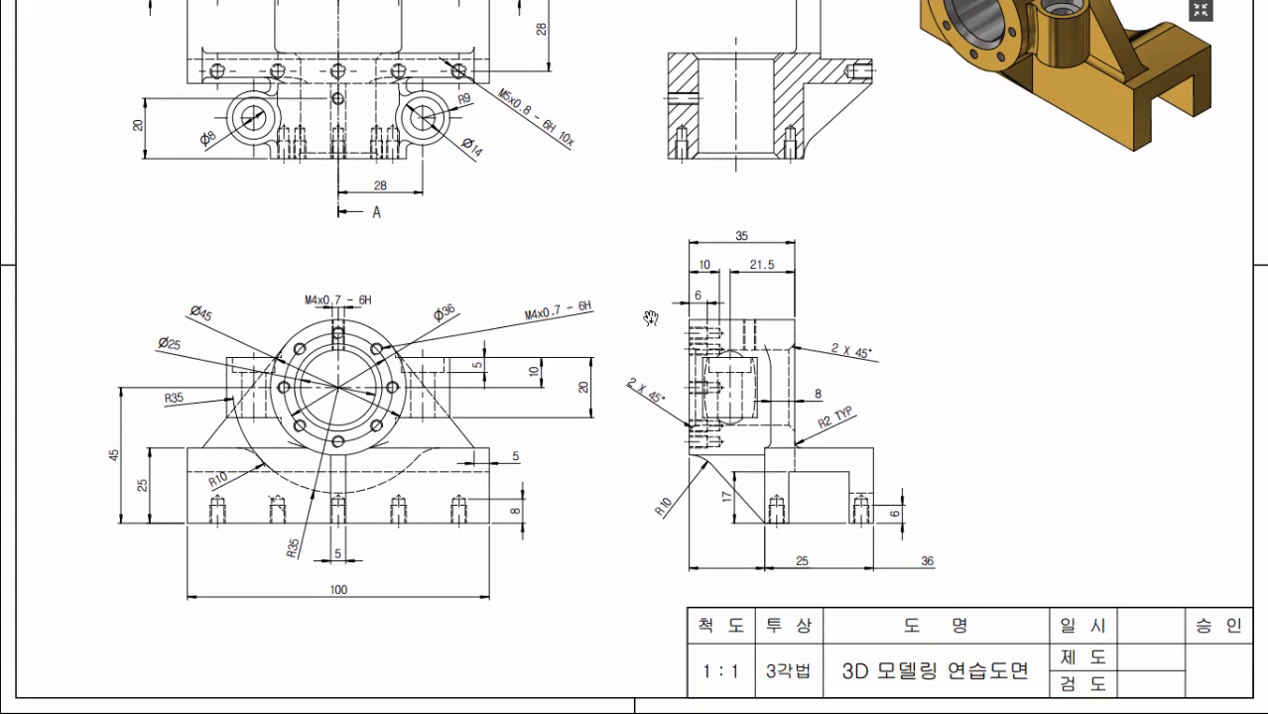
scroll(650, 316, up, 2)
scroll(627, 256, up, 3)
scroll(640, 243, up, 1)
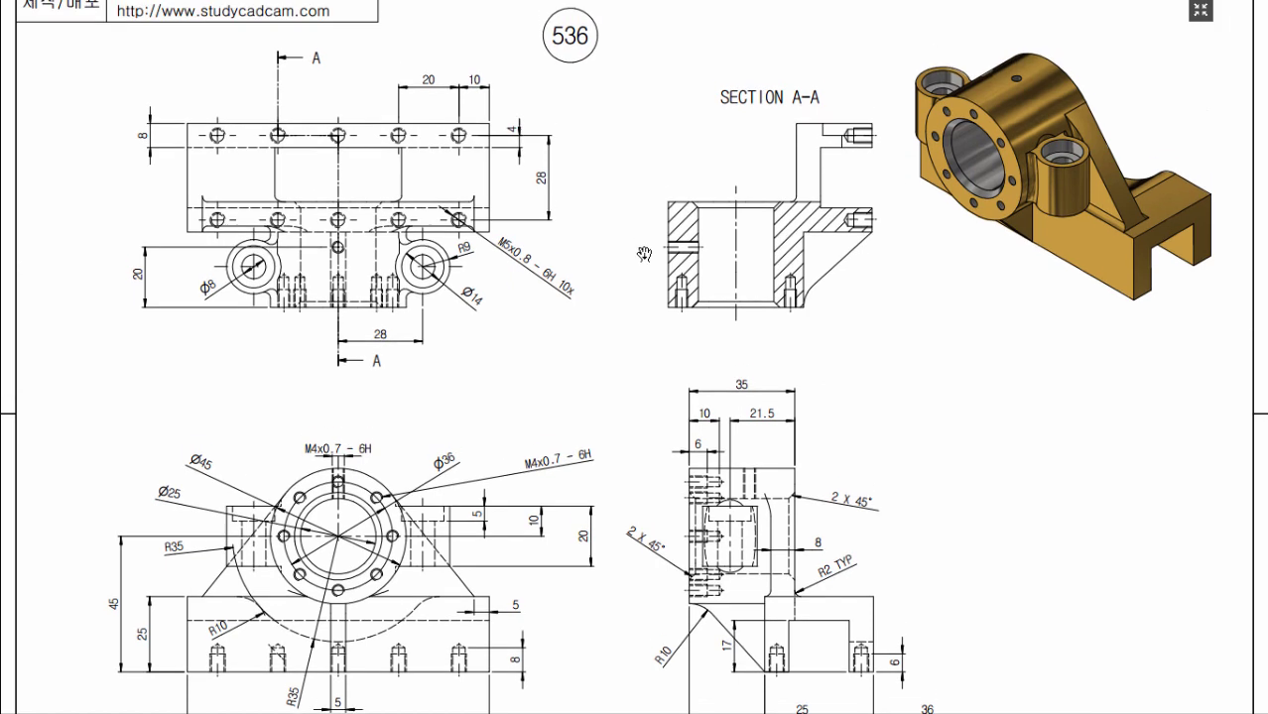
scroll(632, 308, down, 2)
scroll(635, 263, up, 1)
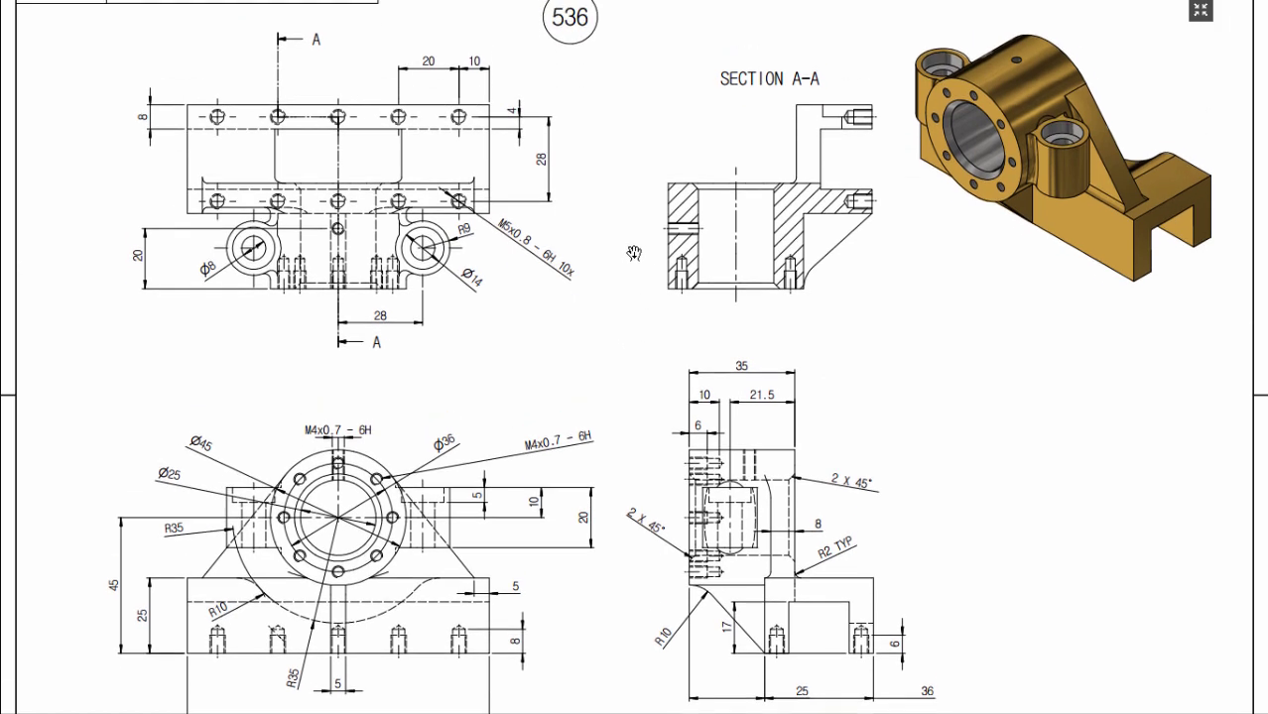
scroll(633, 253, up, 1)
scroll(641, 223, up, 1)
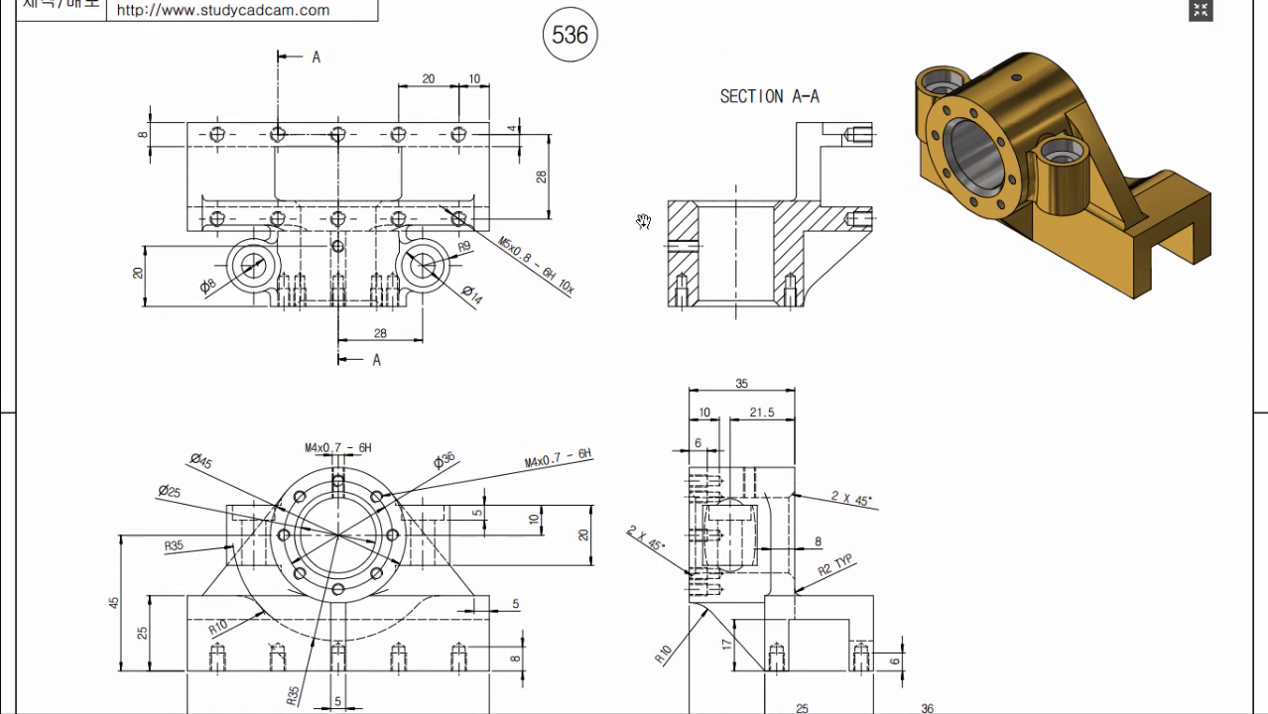
scroll(615, 210, up, 1)
scroll(314, 238, down, 1)
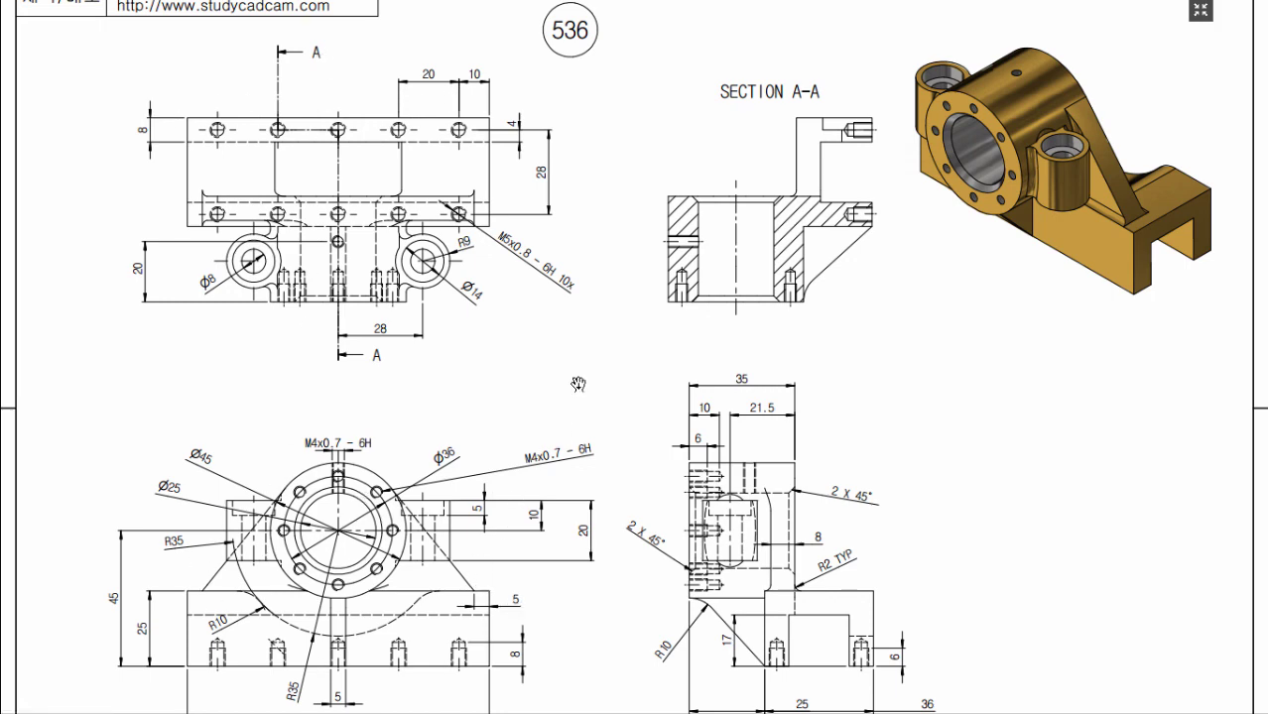
scroll(609, 374, down, 2)
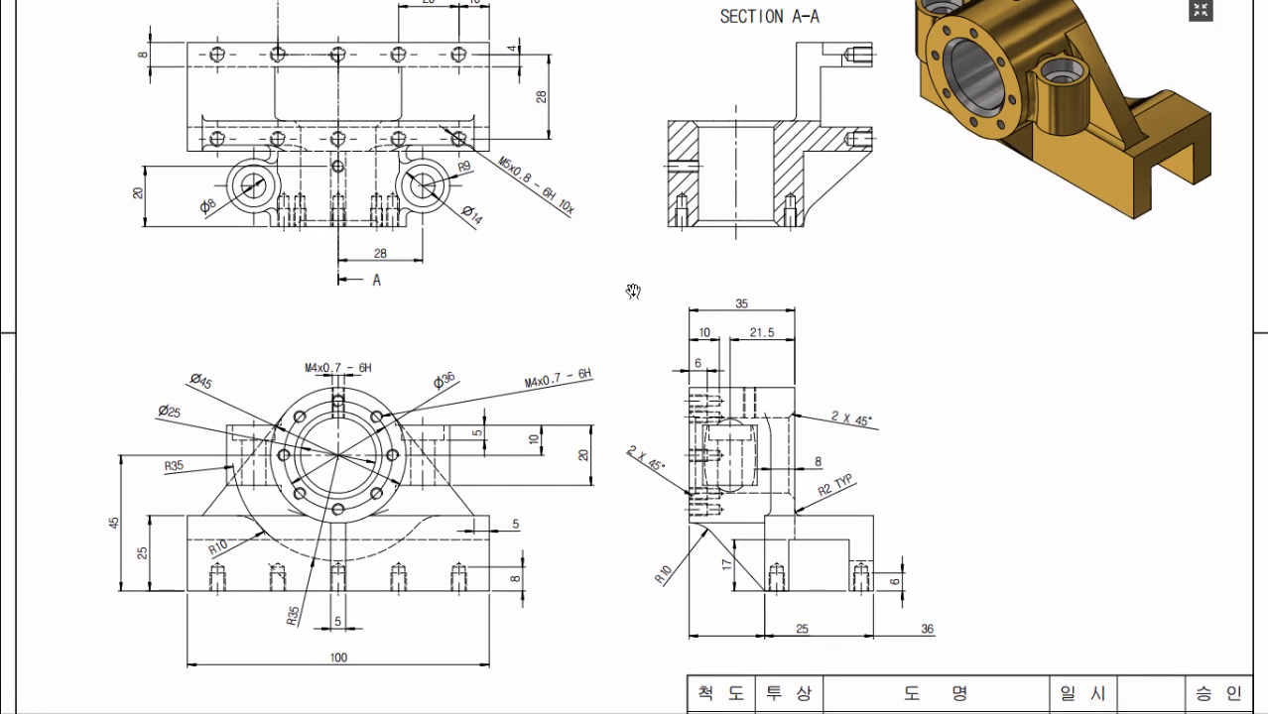
scroll(610, 275, up, 2)
scroll(609, 196, up, 1)
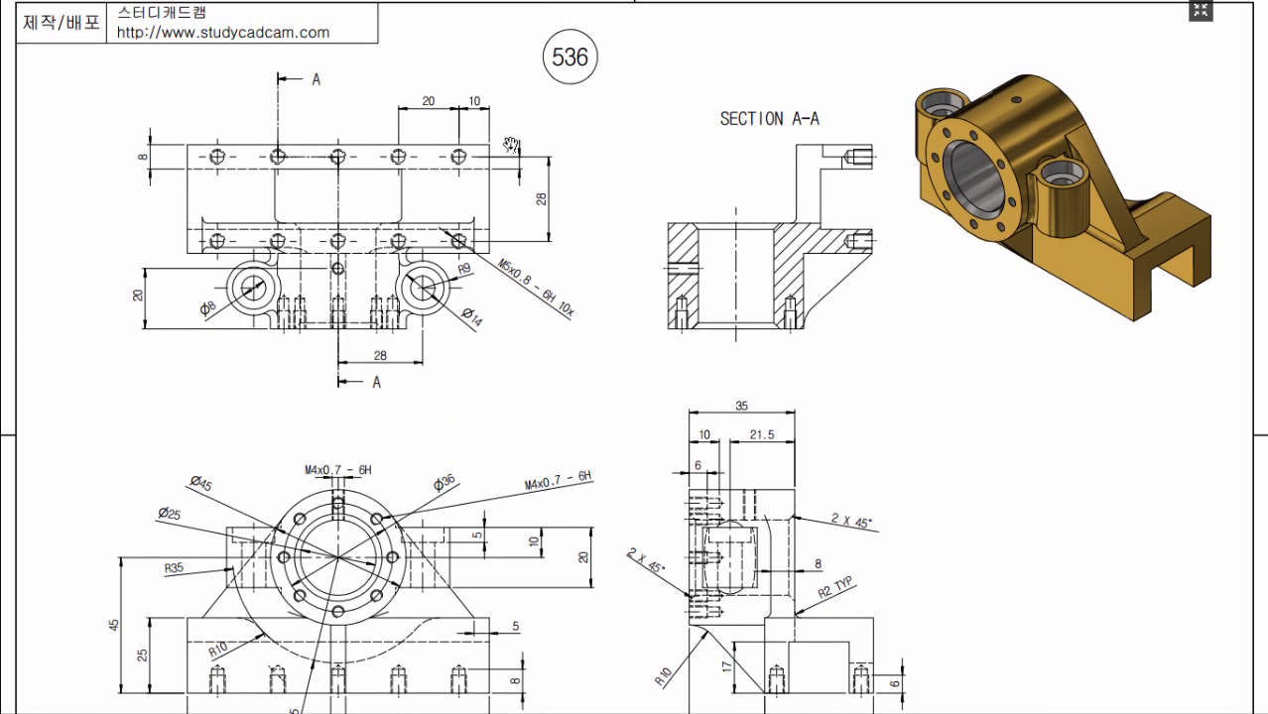
scroll(326, 437, down, 1)
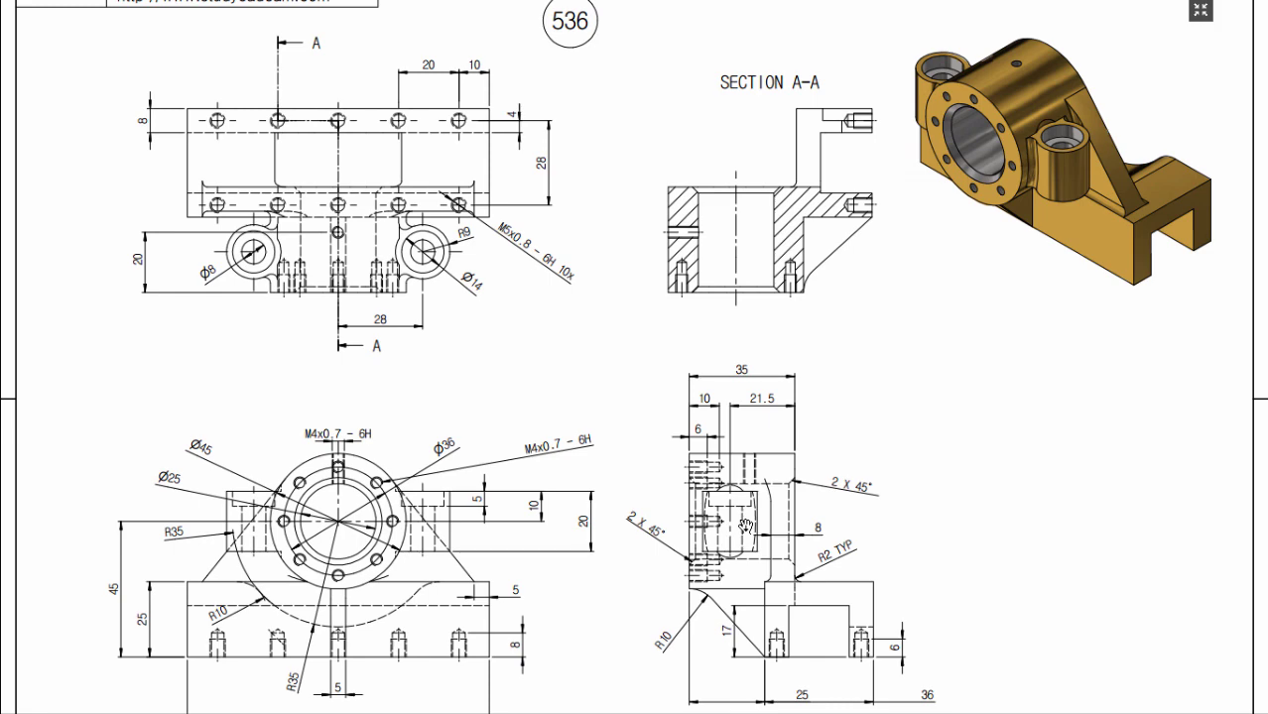
scroll(596, 417, down, 2)
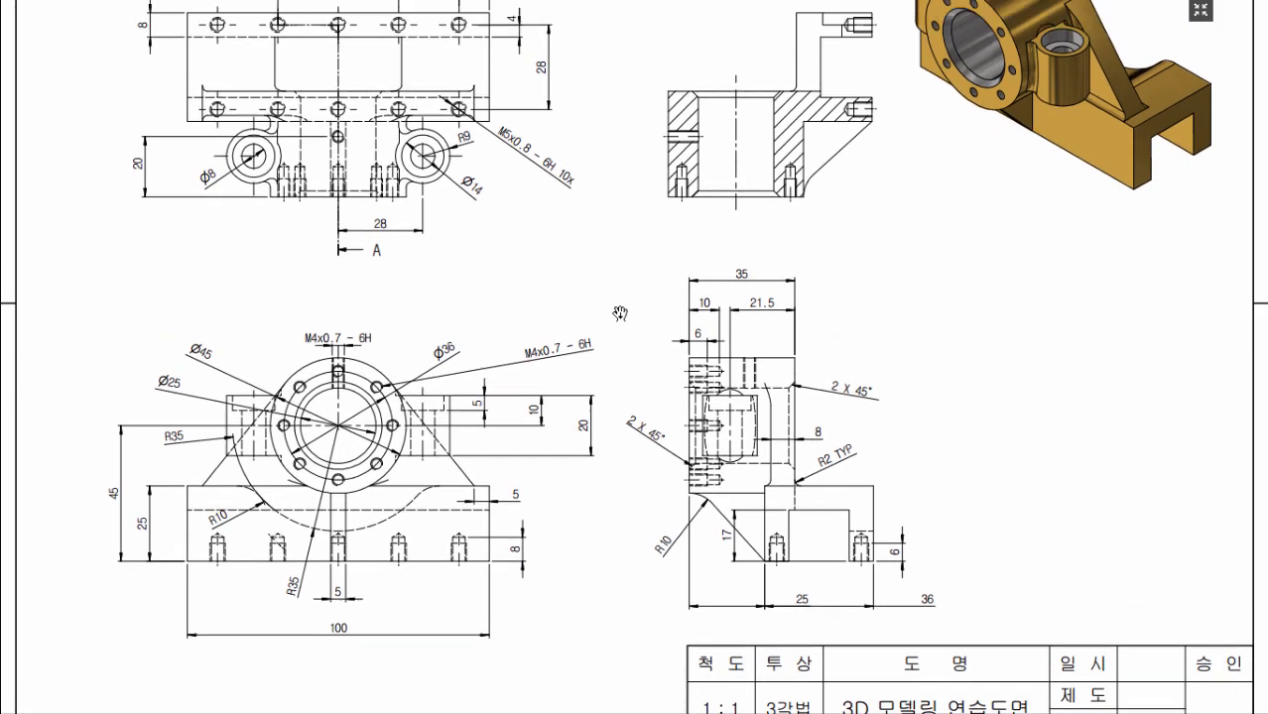
scroll(618, 337, up, 1)
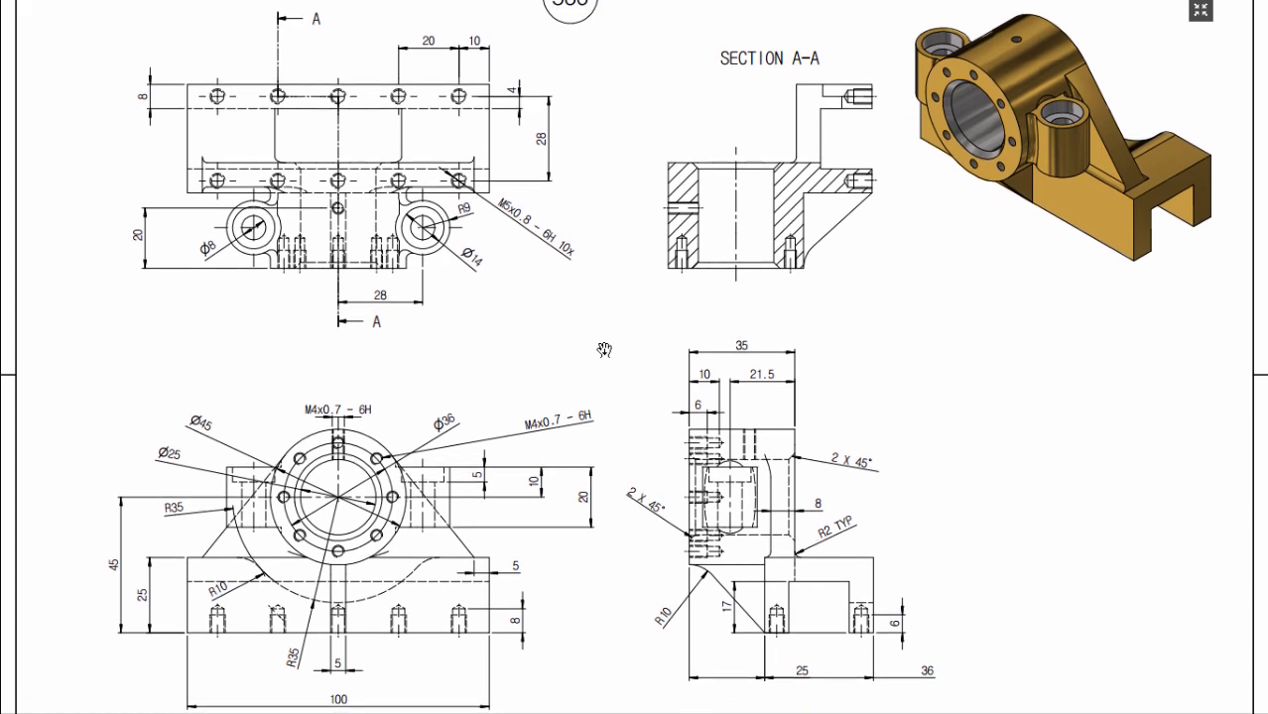
mouse_move(603, 362)
mouse_down()
mouse_move(604, 273)
mouse_move(604, 443)
mouse_move(604, 310)
mouse_move(583, 238)
mouse_move(597, 279)
mouse_move(551, 273)
mouse_move(552, 327)
mouse_up()
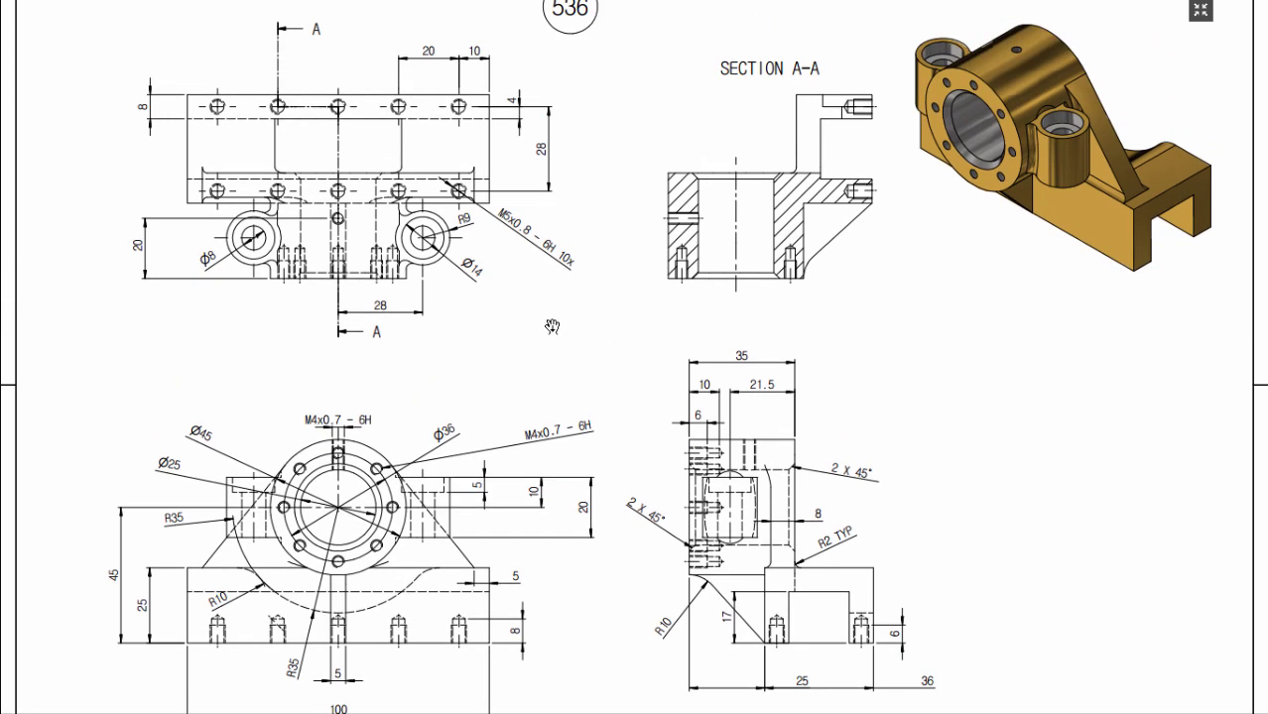
scroll(565, 322, down, 1)
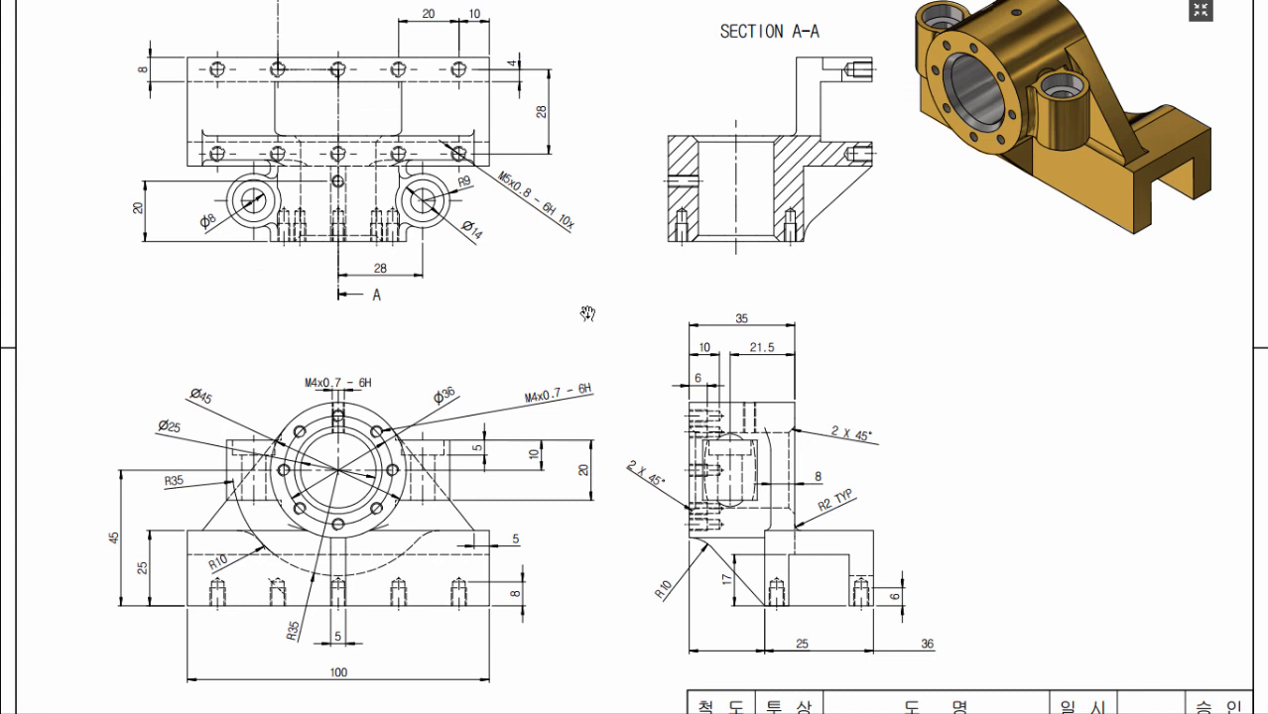
scroll(590, 310, up, 1)
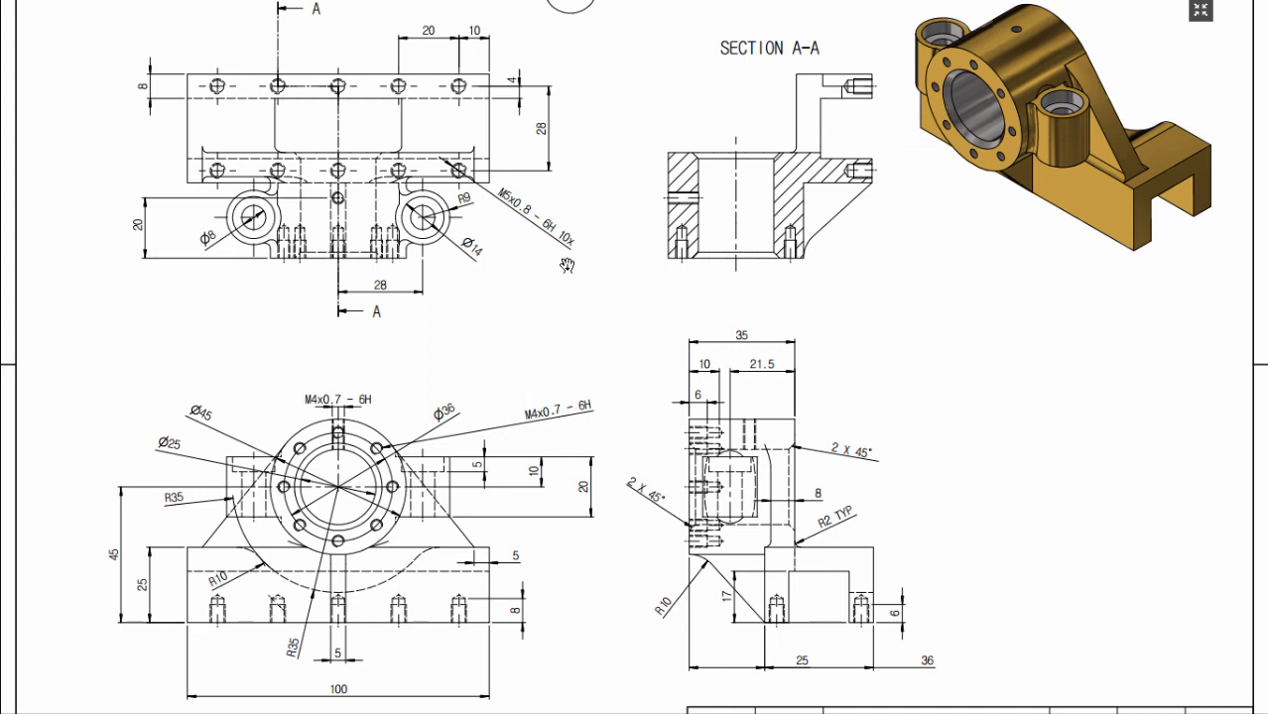
drag(497, 265, 497, 283)
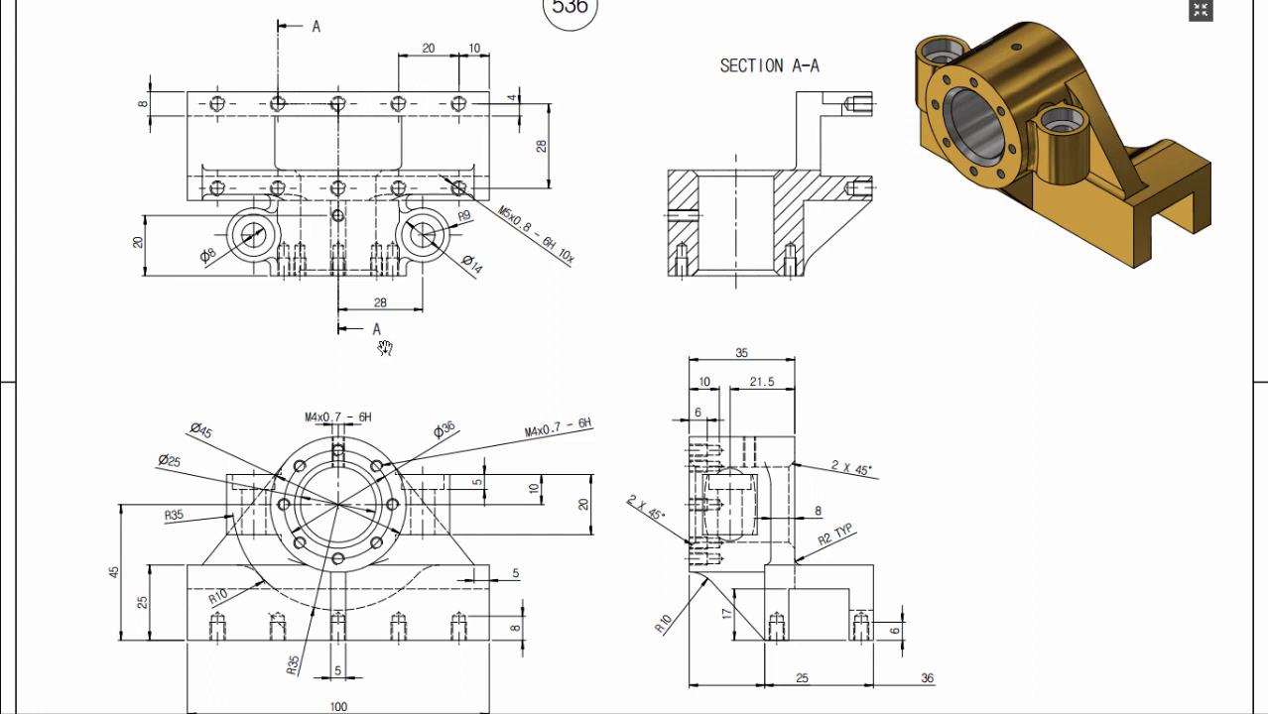
scroll(384, 347, down, 1)
Zoom and pan the sheet to bring the top and front views together
ctrl+scroll(346, 260, up, 2)
drag(382, 289, 444, 216)
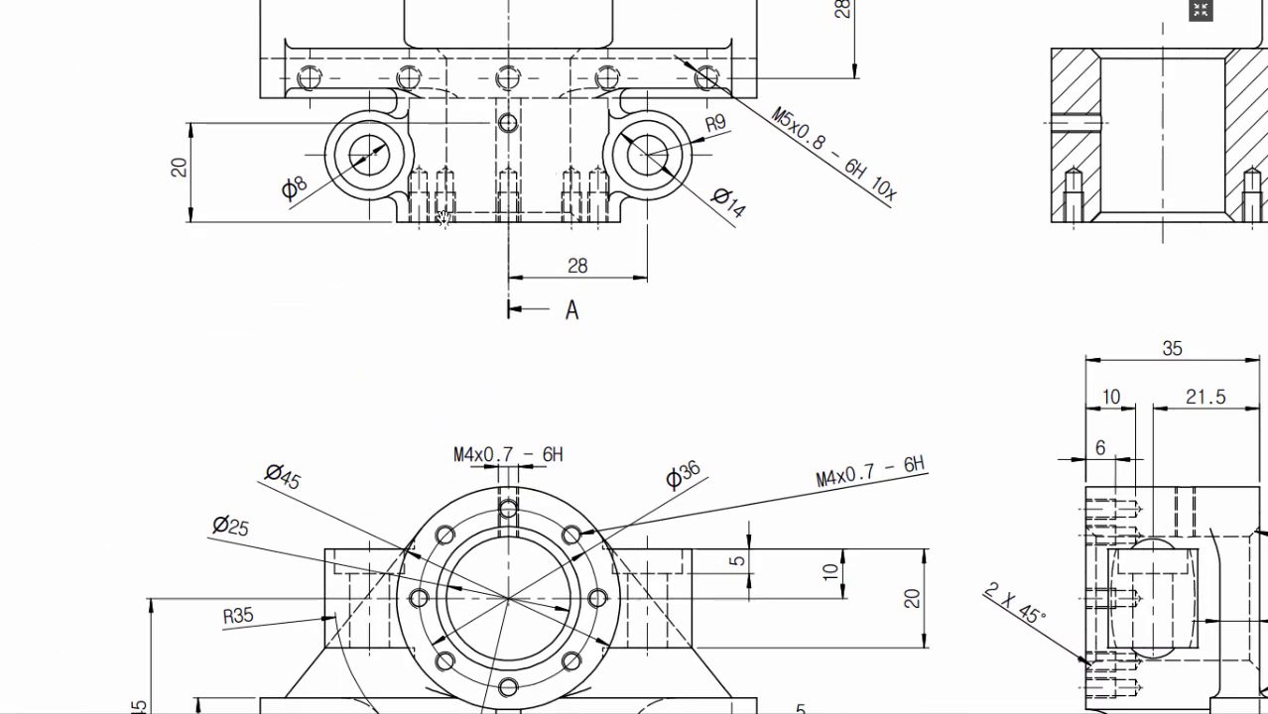
ctrl+scroll(524, 166, down, 1)
scroll(453, 189, up, 1)
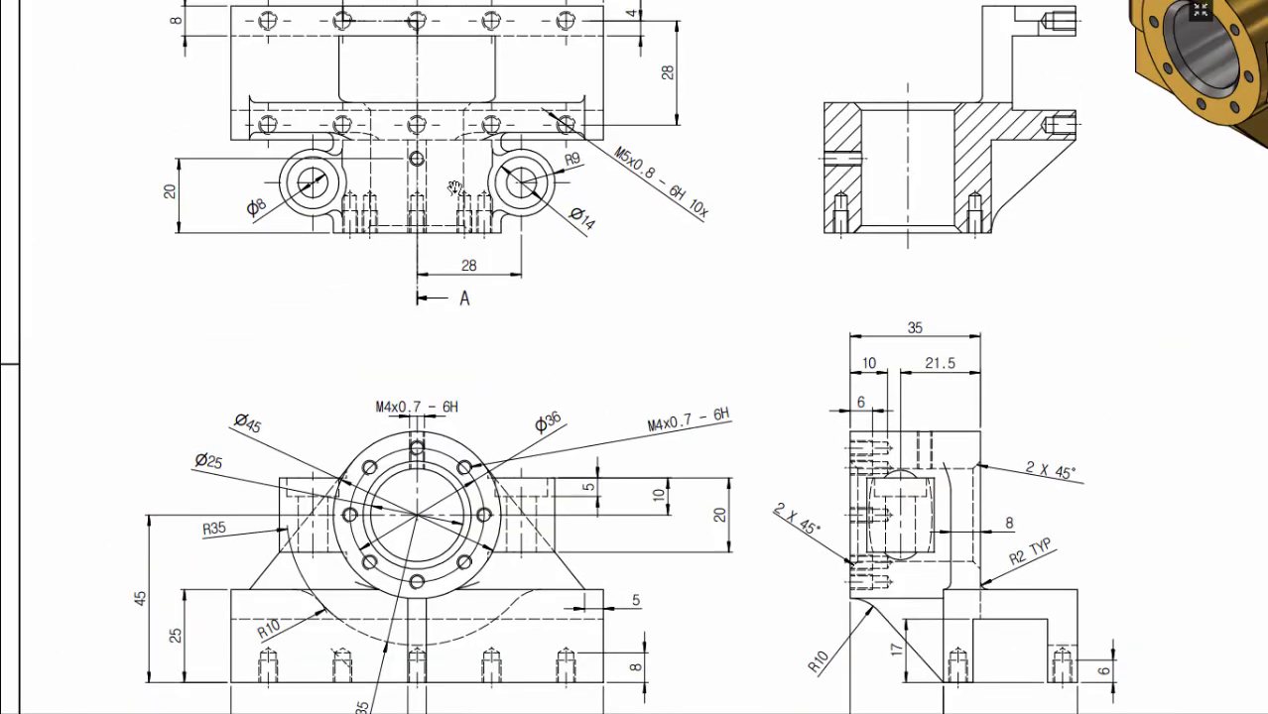
ctrl+scroll(457, 208, down, 1)
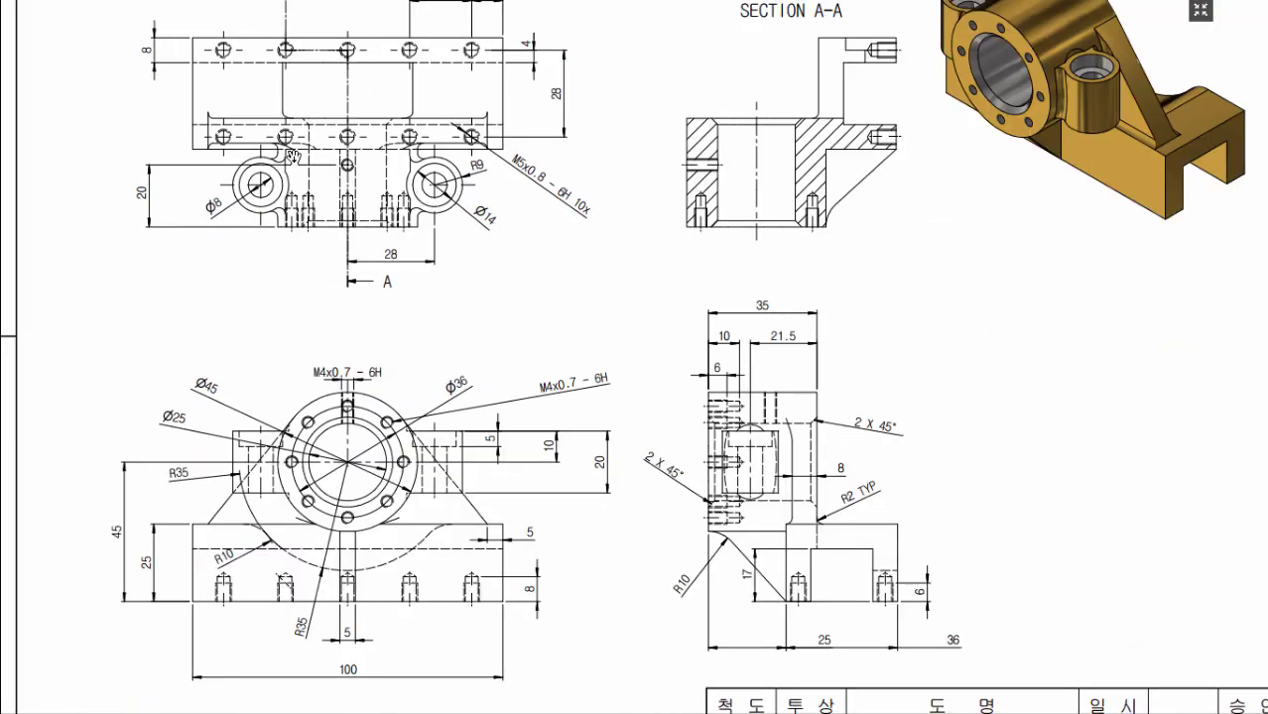
scroll(263, 213, up, 1)
scroll(331, 374, down, 2)
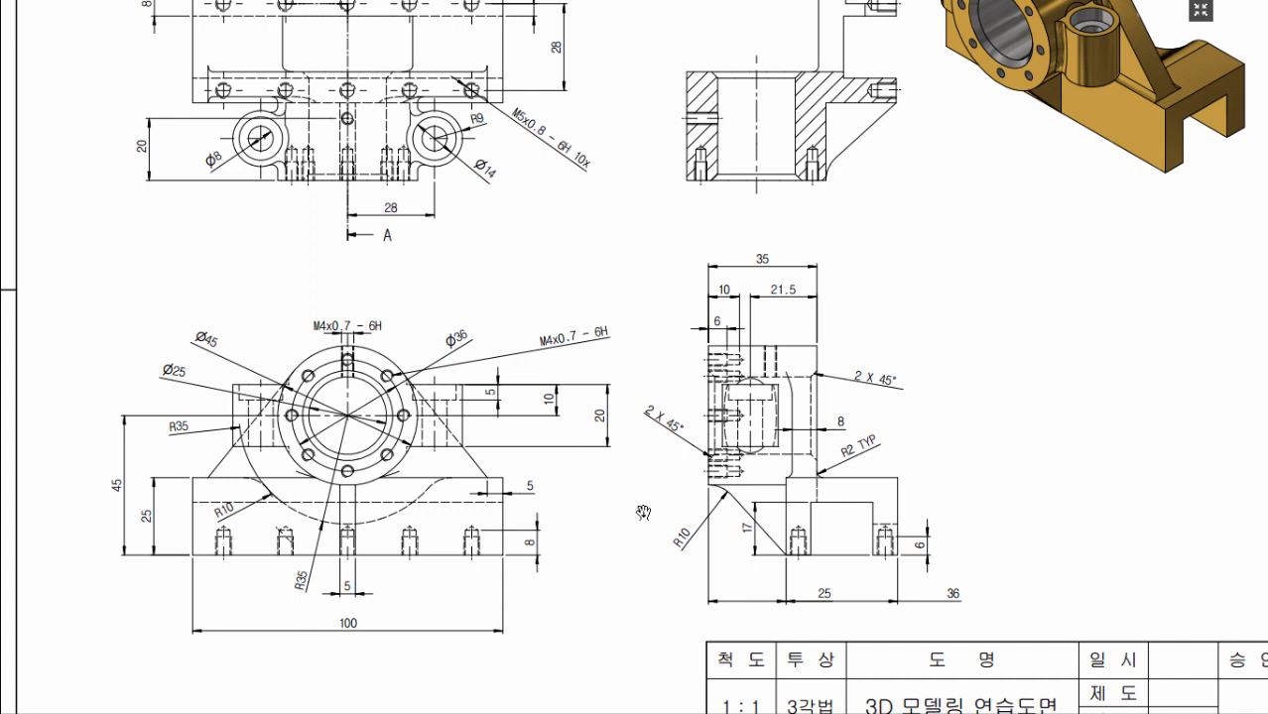
Move the sheet down and zoom onto the top view with its M5 holes and Ø8/Ø14 bosses
mouse_move(556, 250)
mouse_down()
mouse_move(555, 309)
mouse_move(539, 276)
mouse_up()
drag(490, 187, 494, 263)
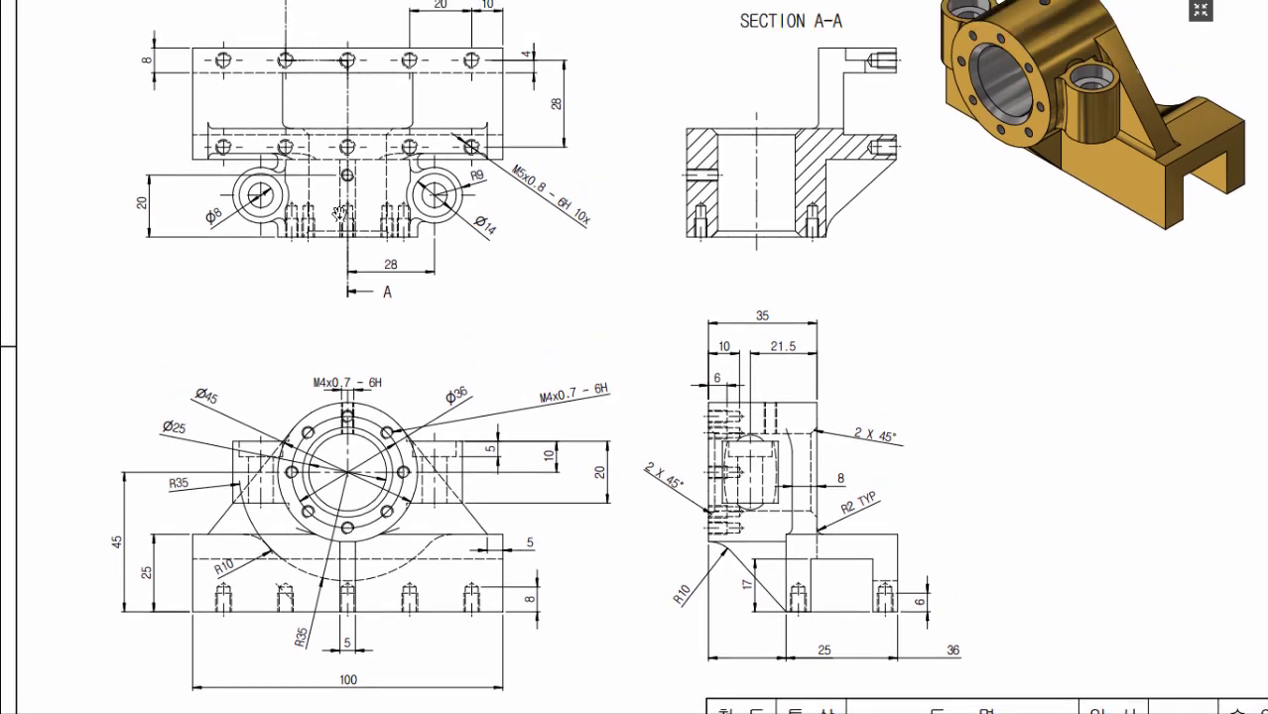
drag(533, 313, 547, 290)
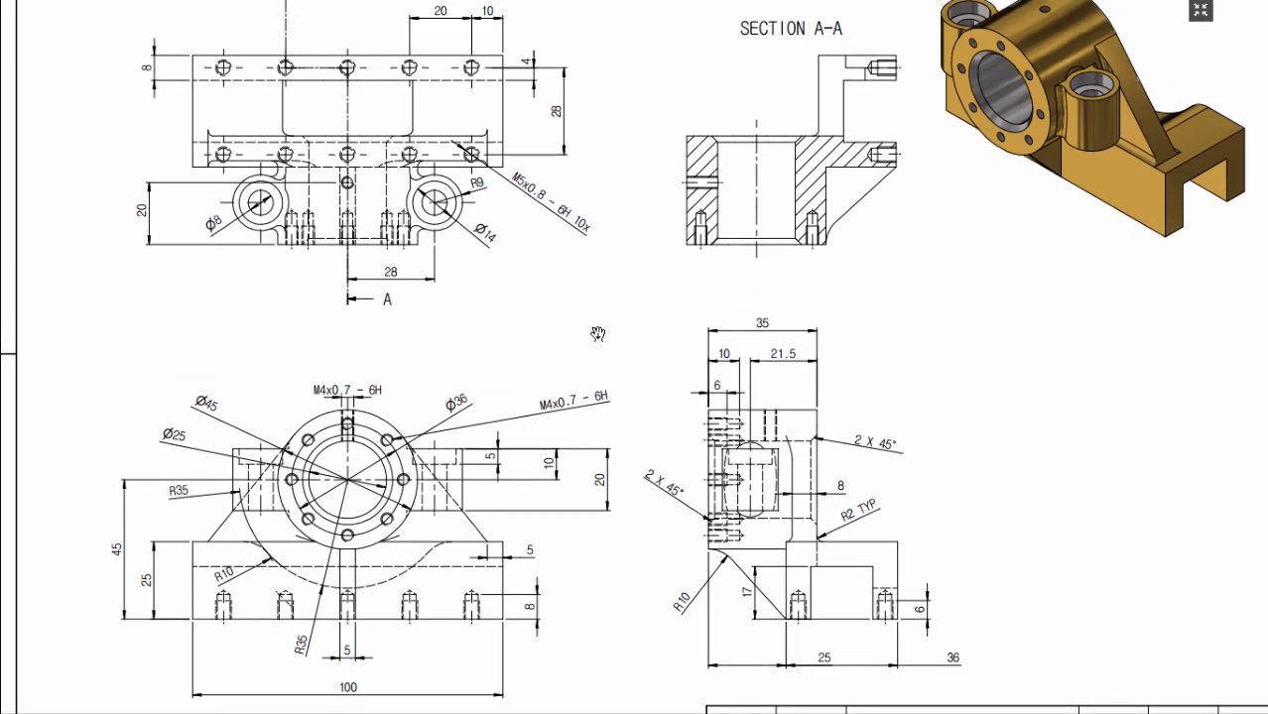
drag(514, 334, 523, 410)
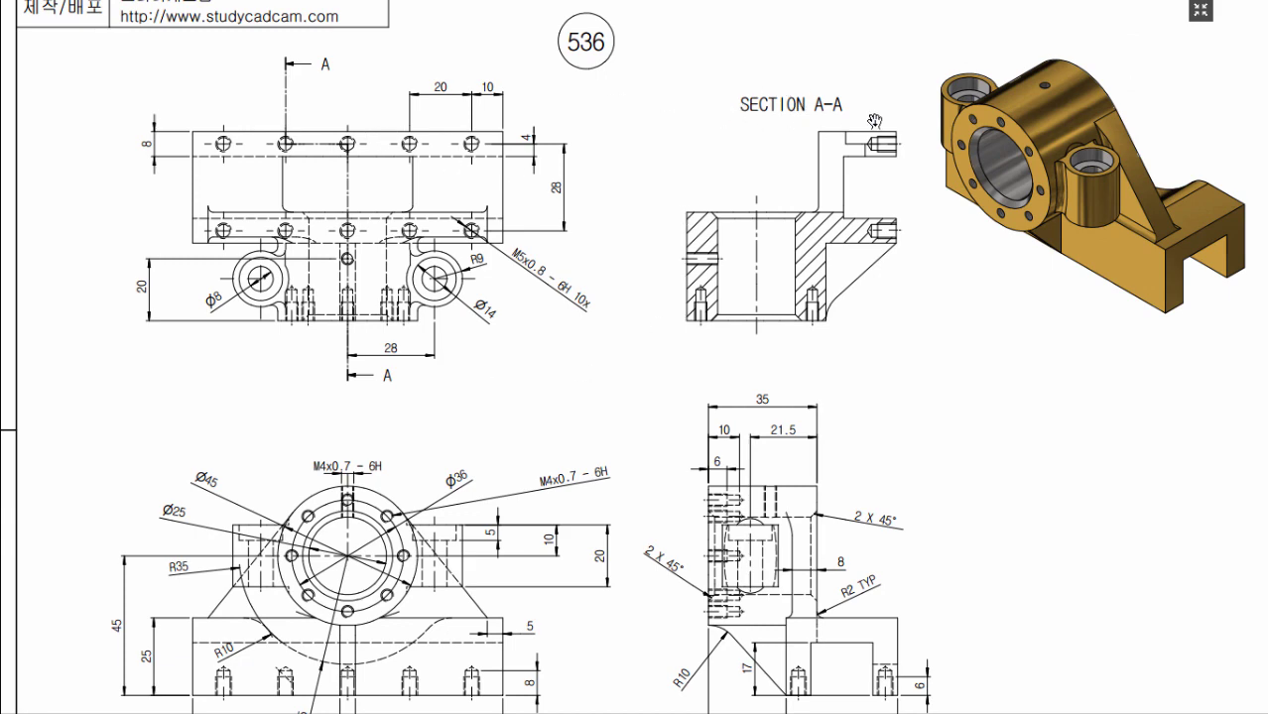
scroll(318, 109, up, 2)
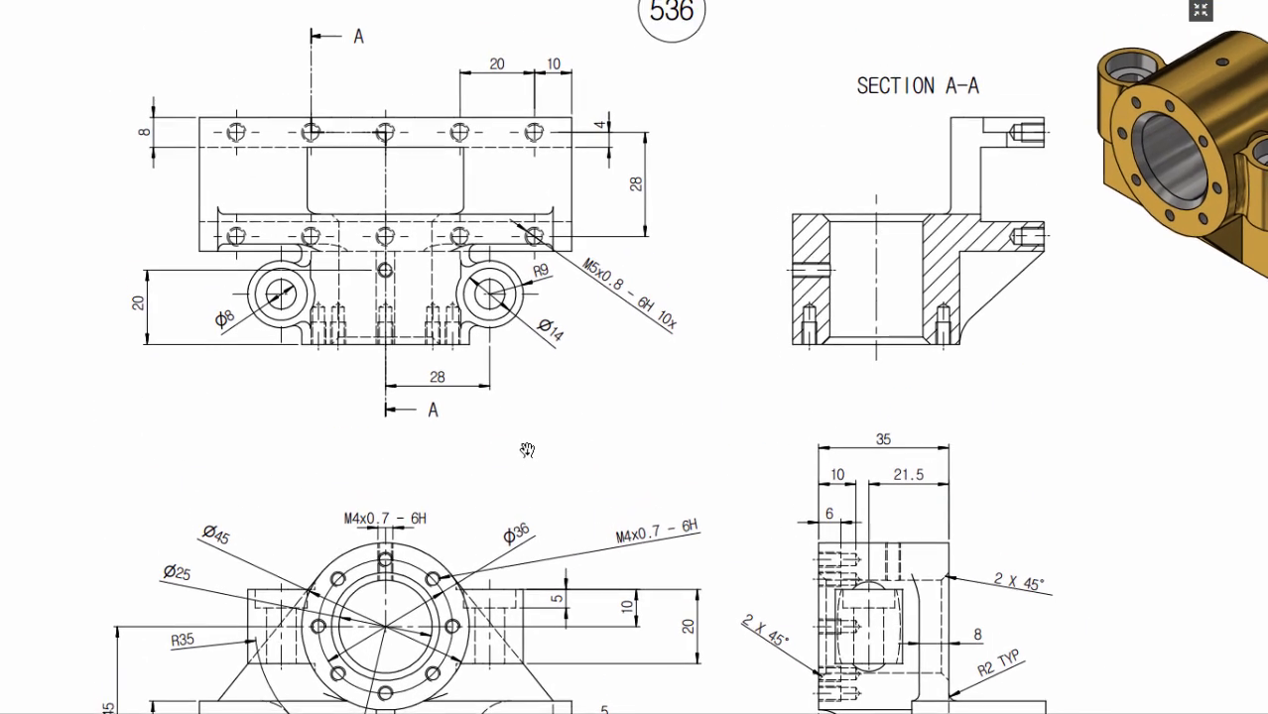
Centre and magnify the bracket's top view
scroll(344, 159, up, 5)
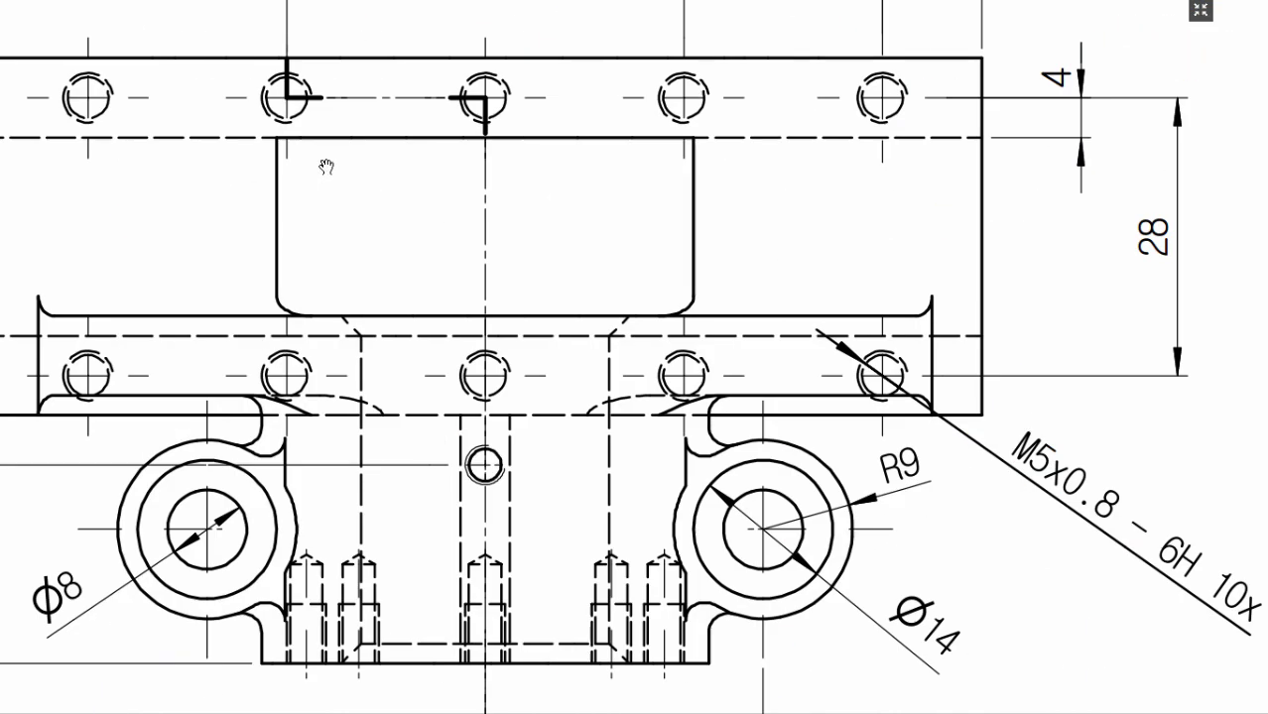
drag(353, 162, 374, 228)
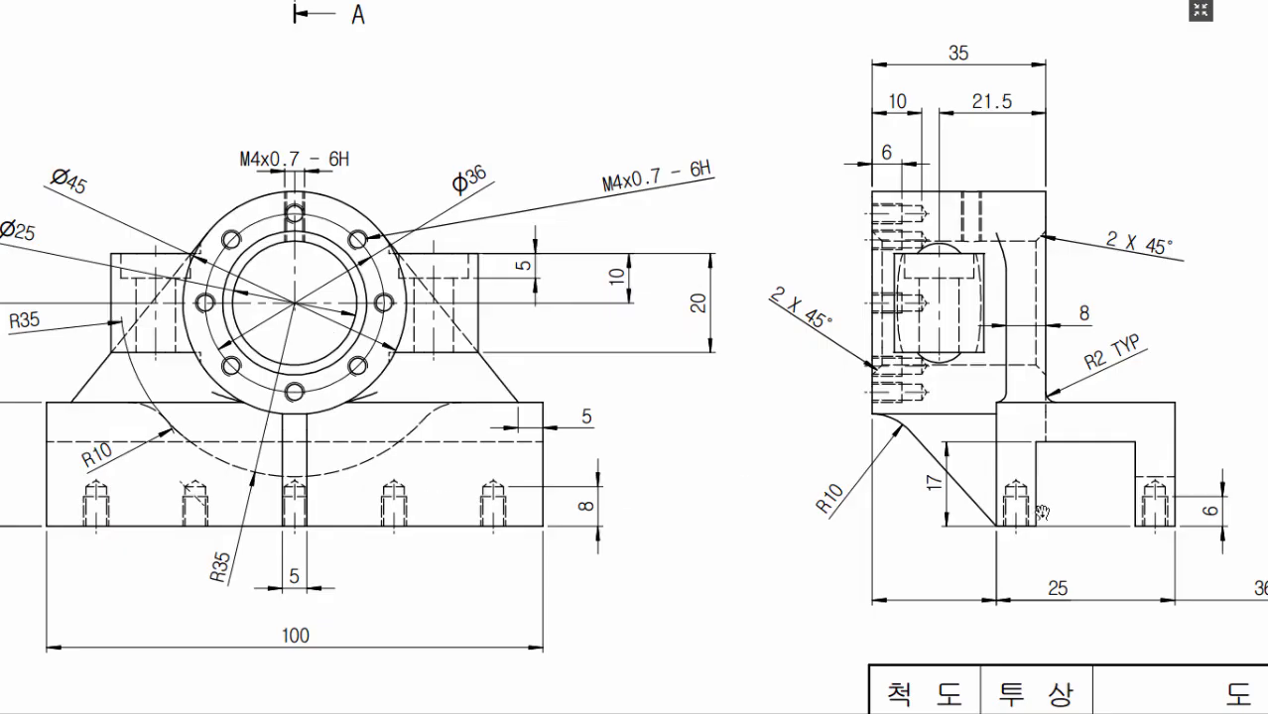
scroll(886, 460, up, 2)
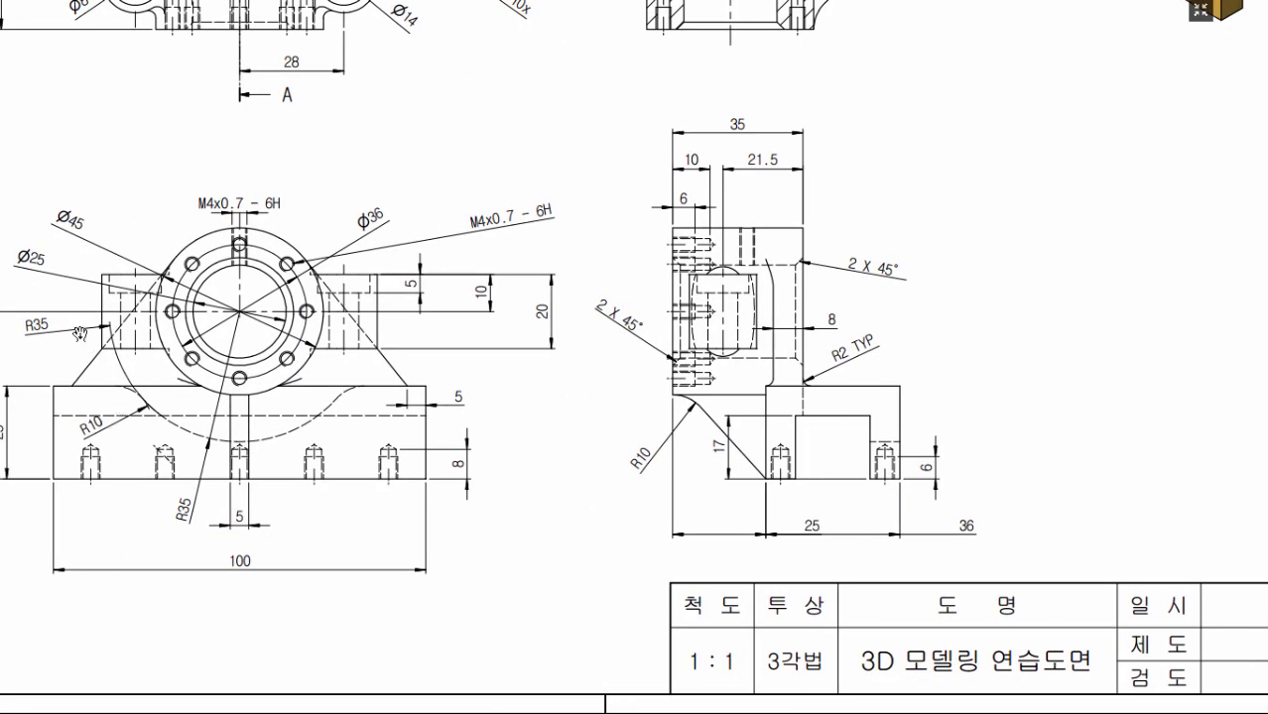
scroll(853, 461, up, 2)
scroll(853, 434, up, 2)
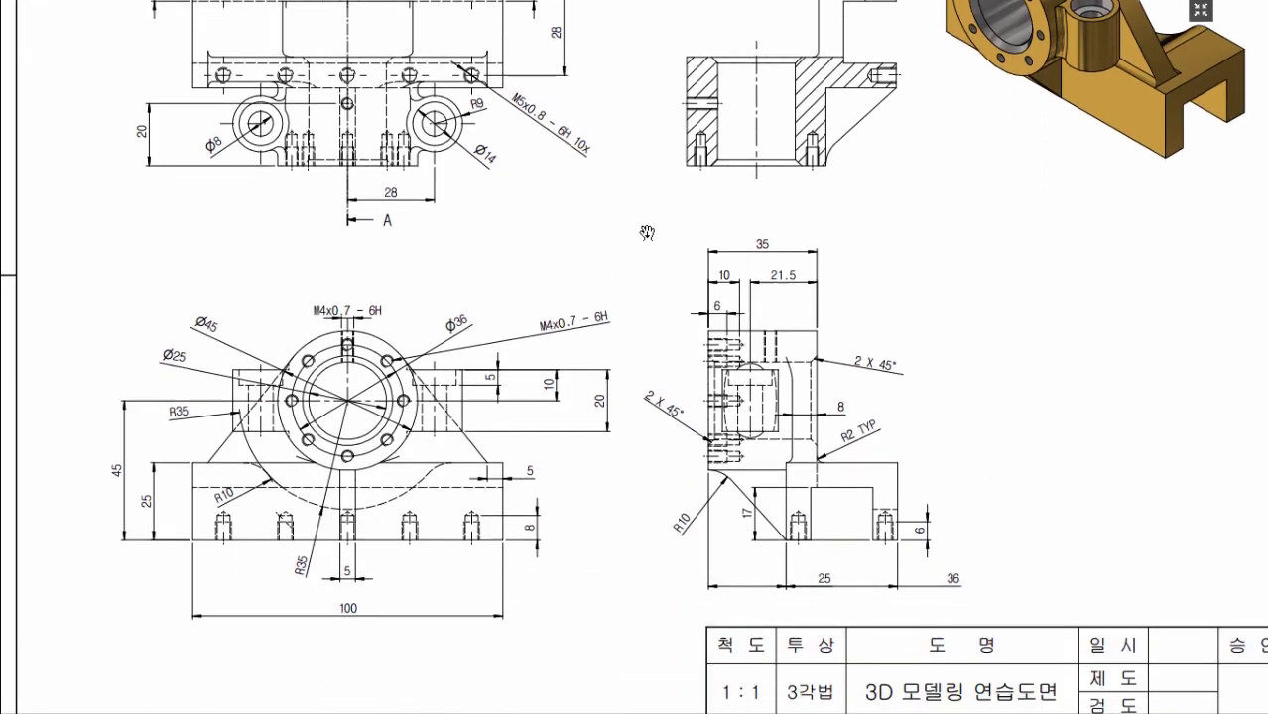
Inspect the side view, then exit full screen and bring AutoCAD forward
scroll(363, 526, up, 3)
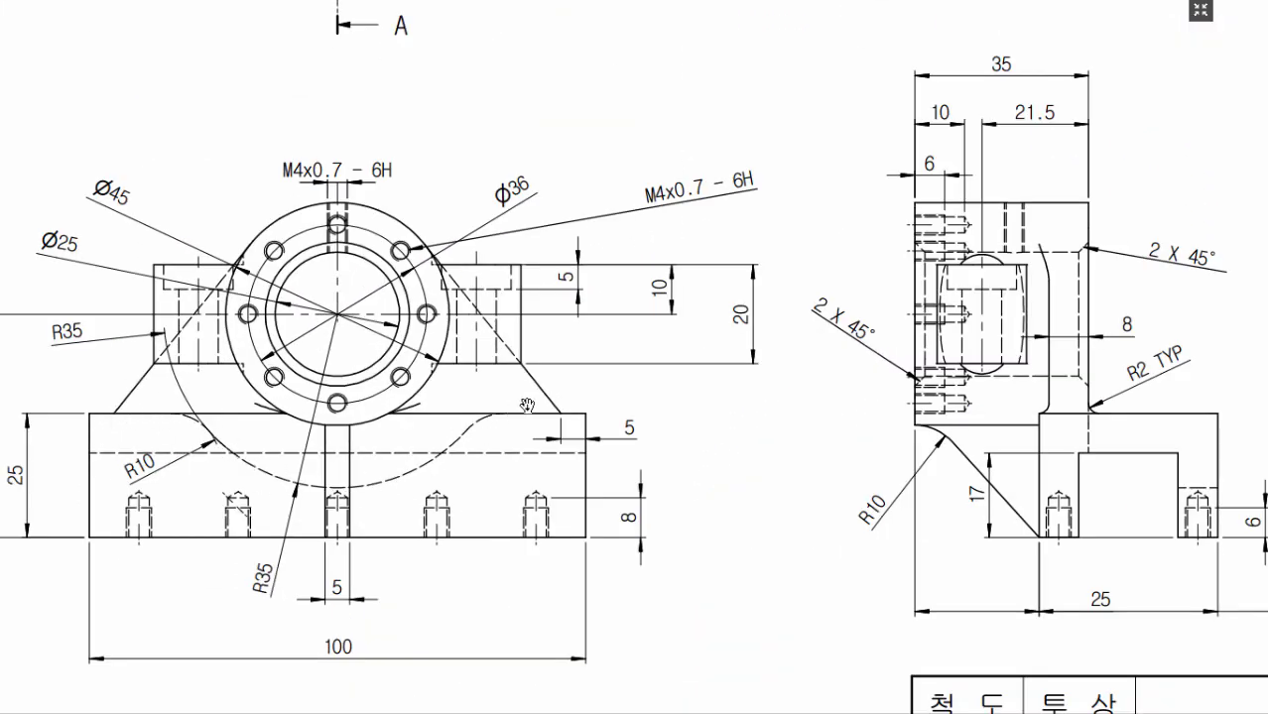
drag(899, 495, 883, 403)
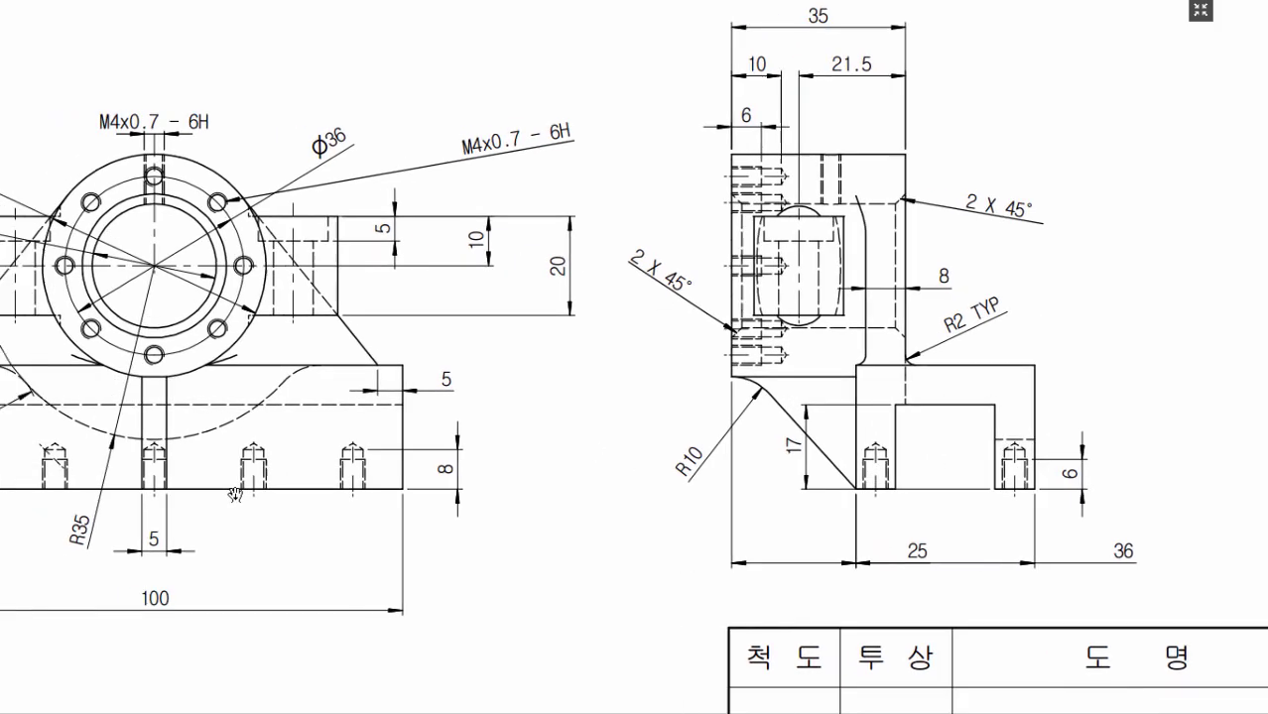
ctrl+scroll(470, 412, down, 3)
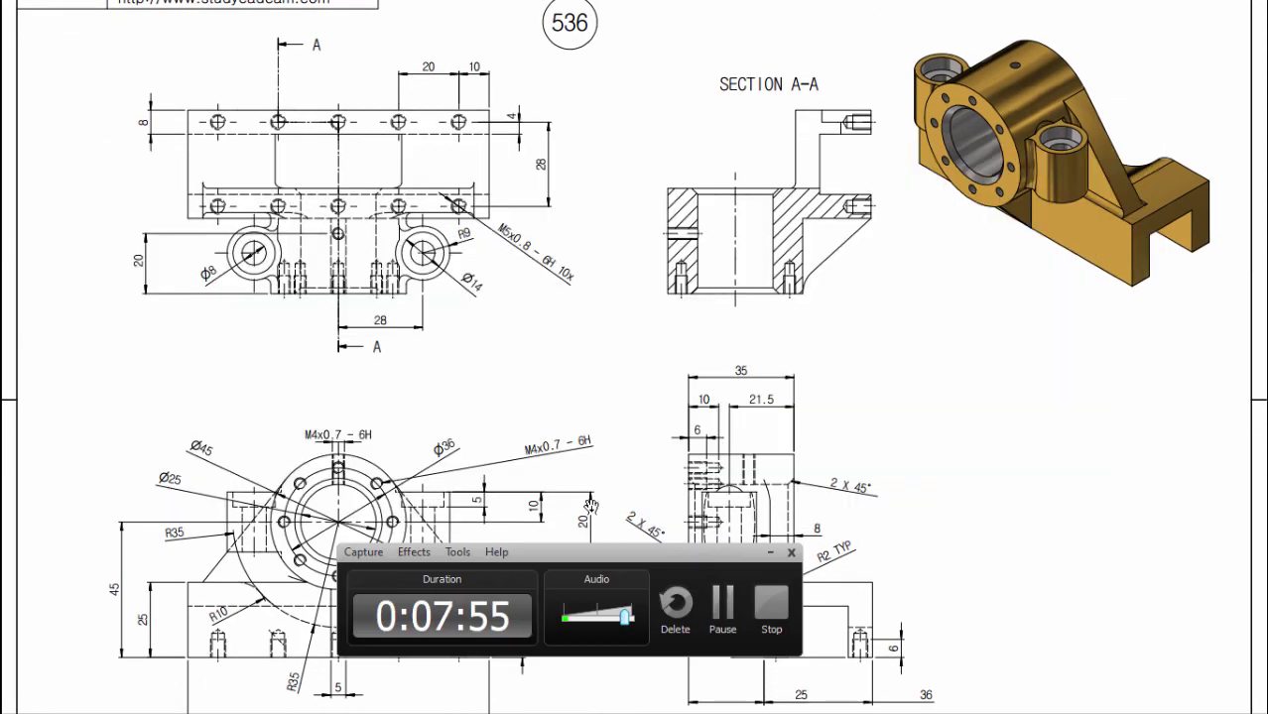
click(1201, 9)
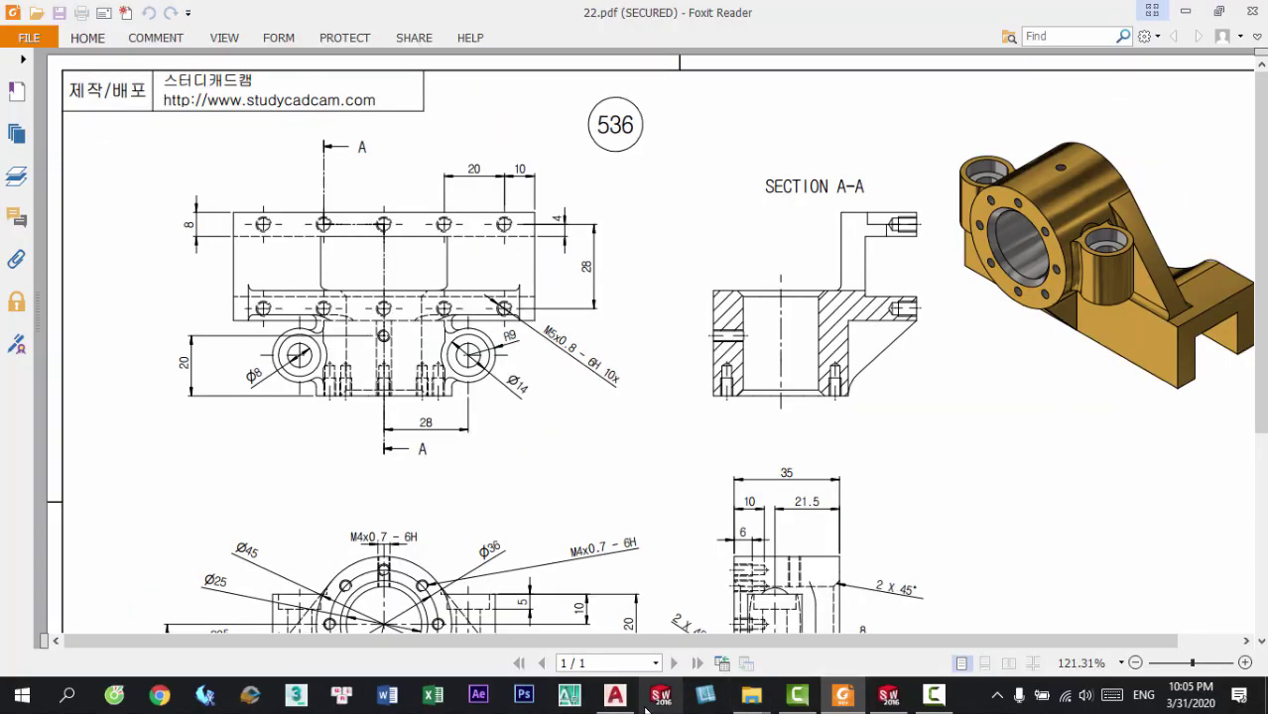
click(615, 695)
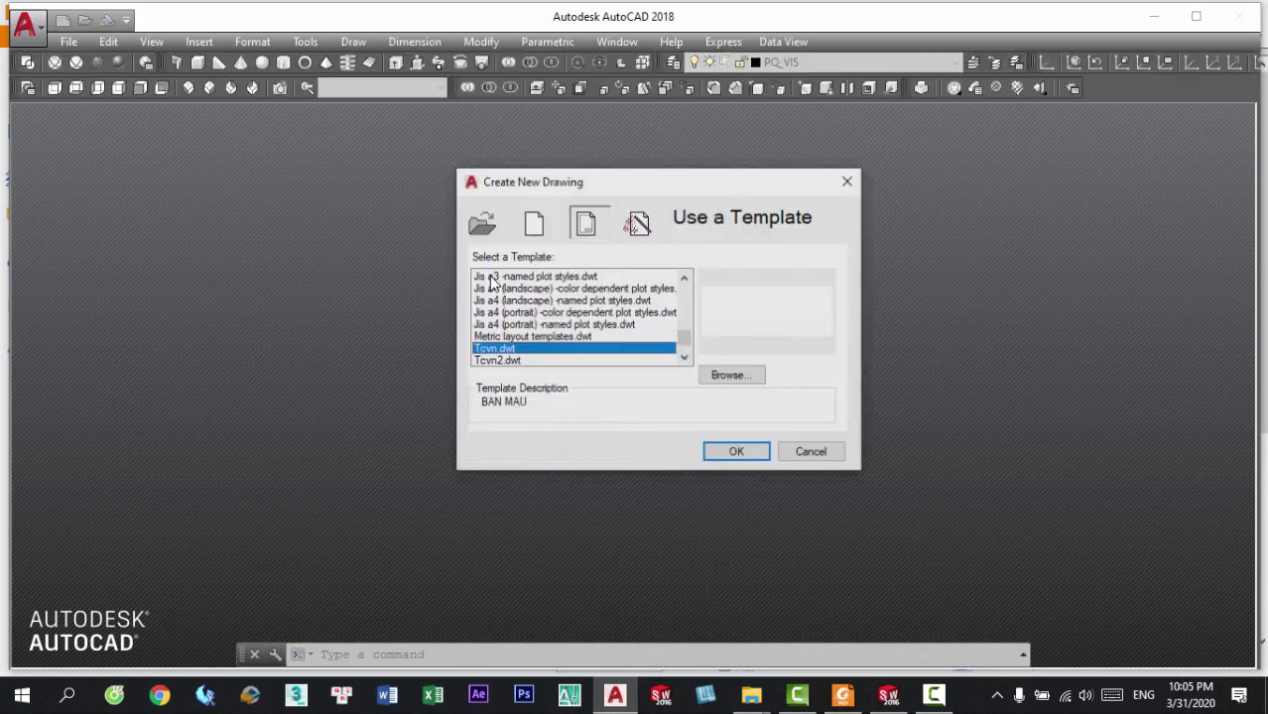
Start a new drawing from the Tcvn template and close both render palettes
click(744, 452)
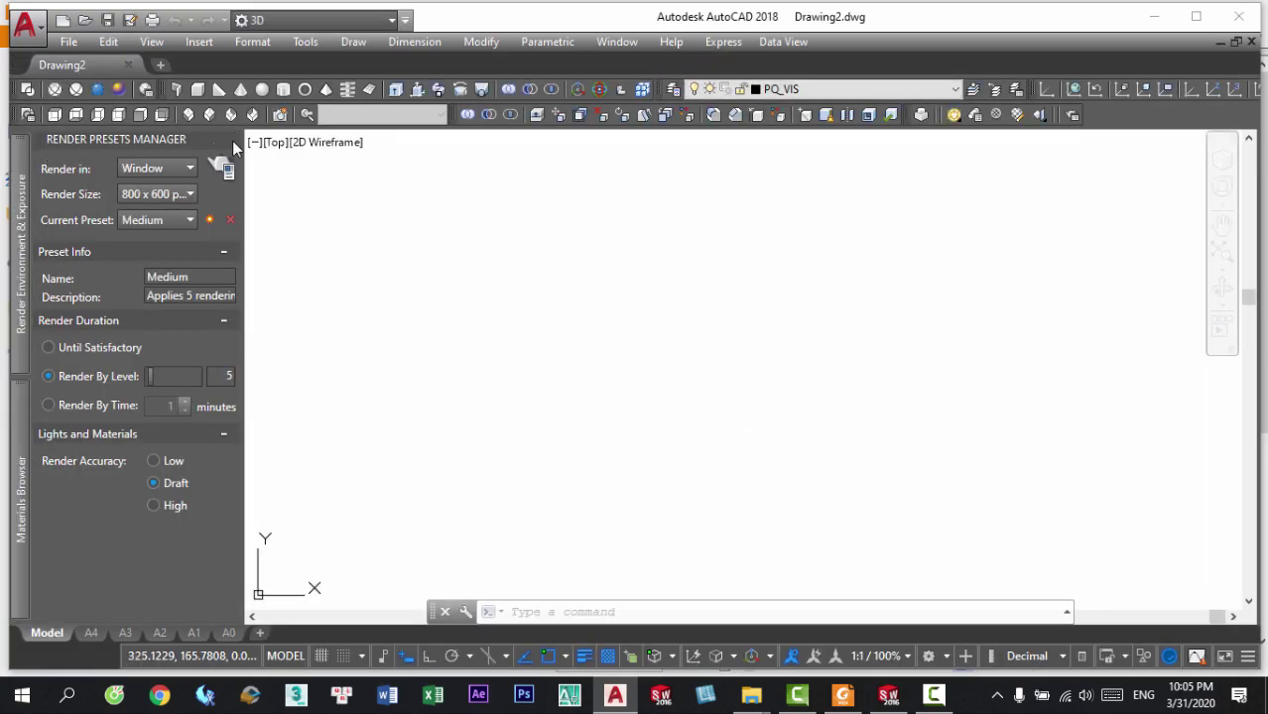
click(19, 248)
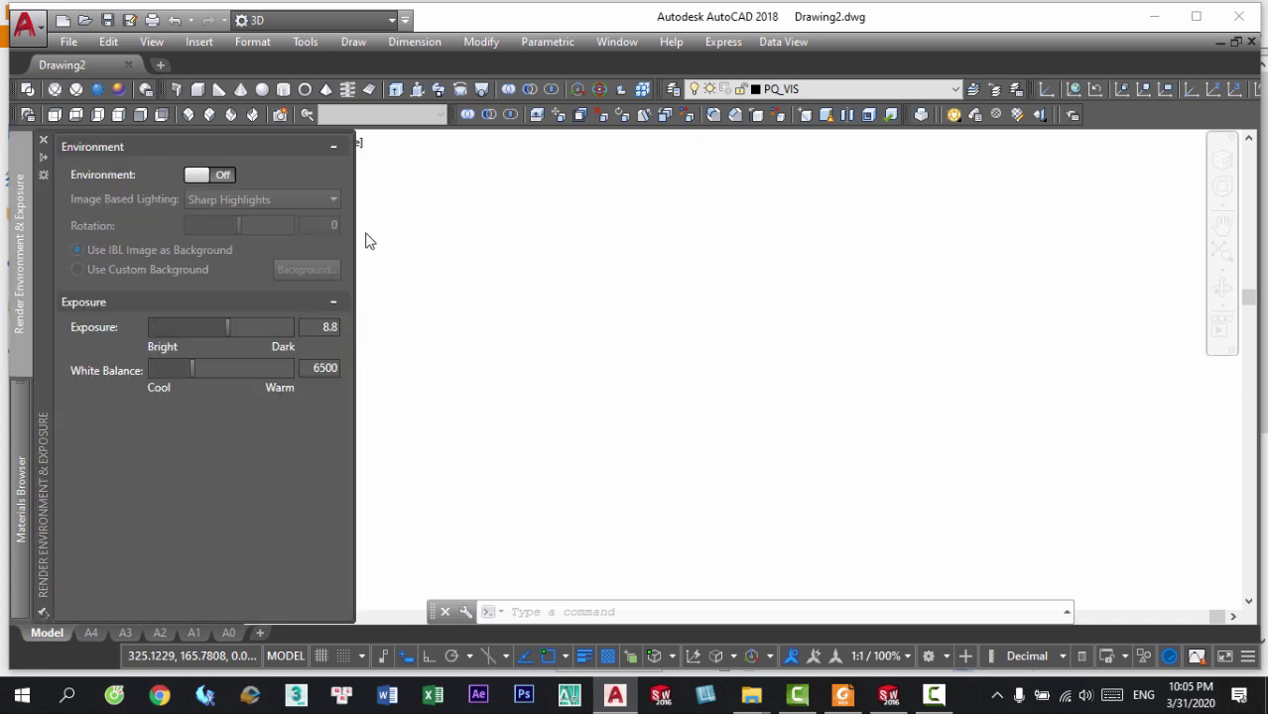
click(43, 140)
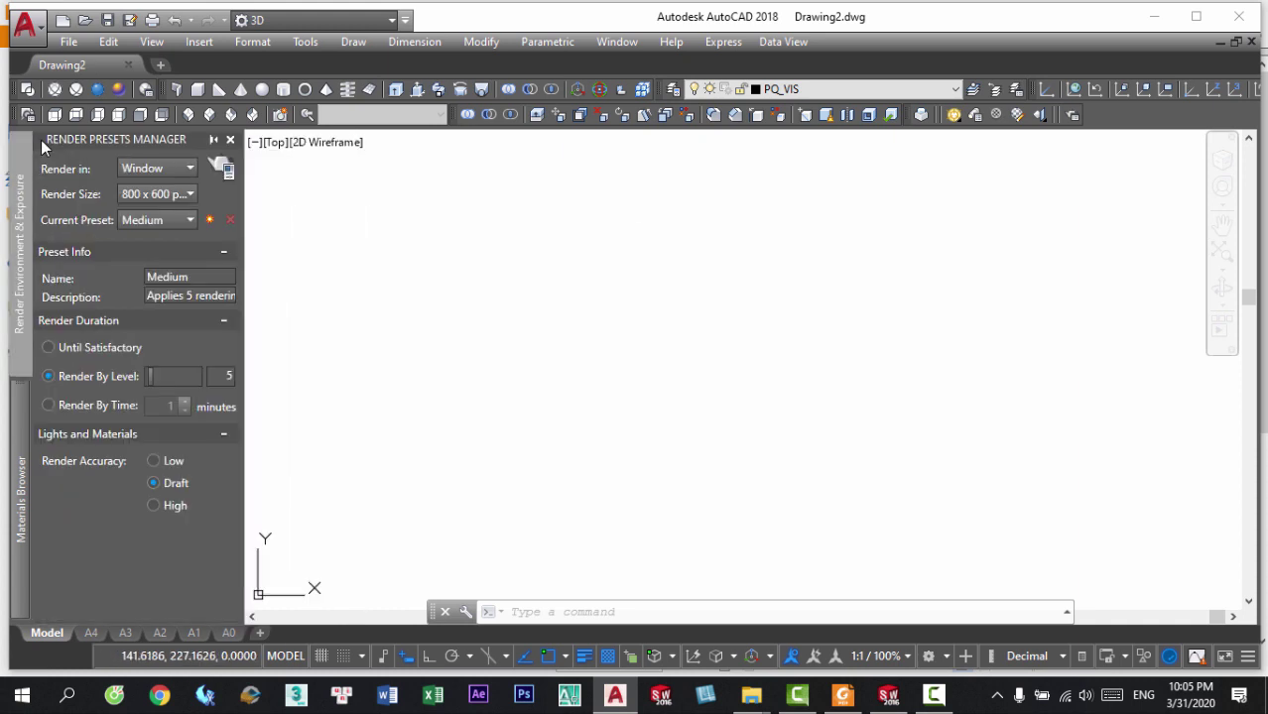
click(231, 140)
Set the workspace to AutoCAD Classic, closing the floating view toolbar
click(362, 22)
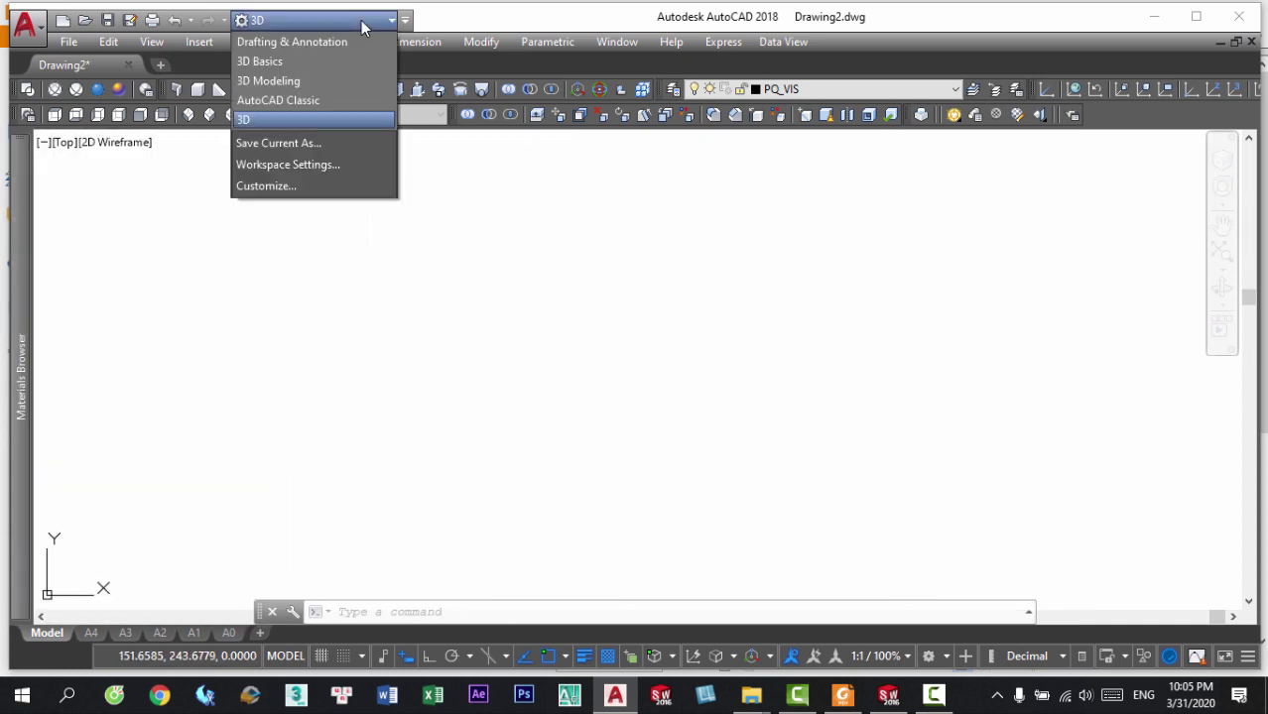
click(282, 100)
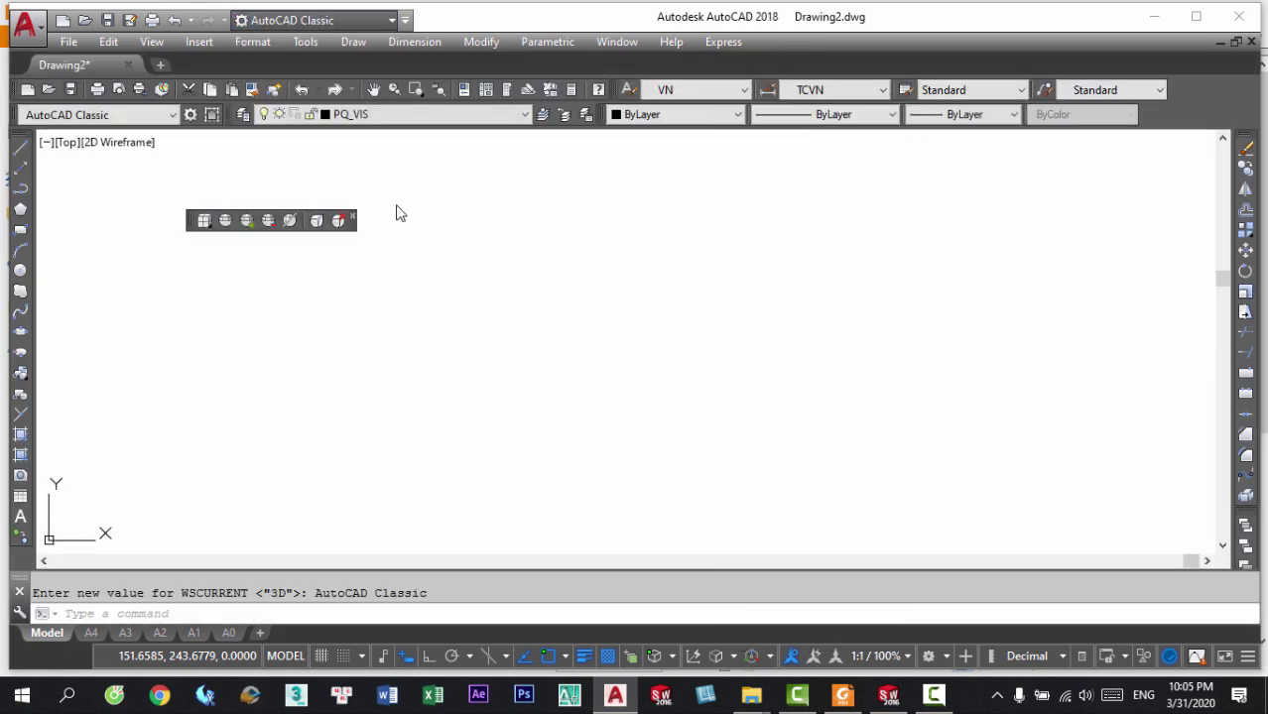
click(352, 215)
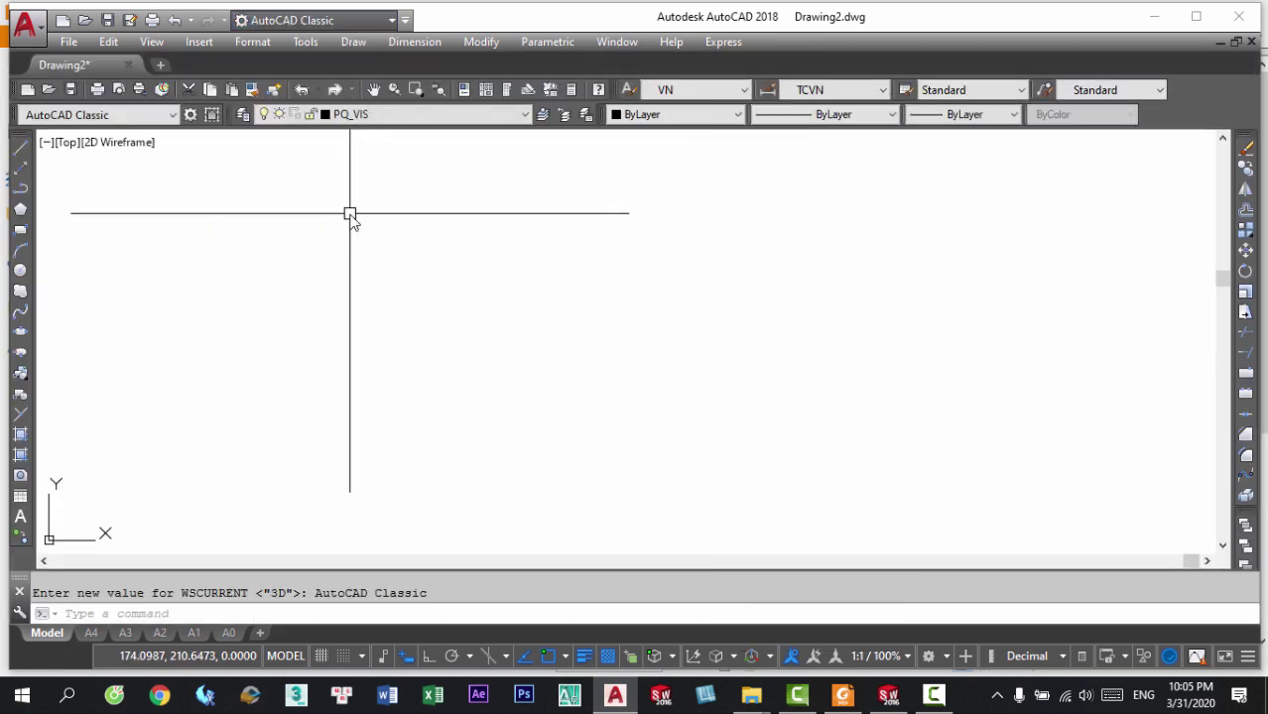
click(334, 22)
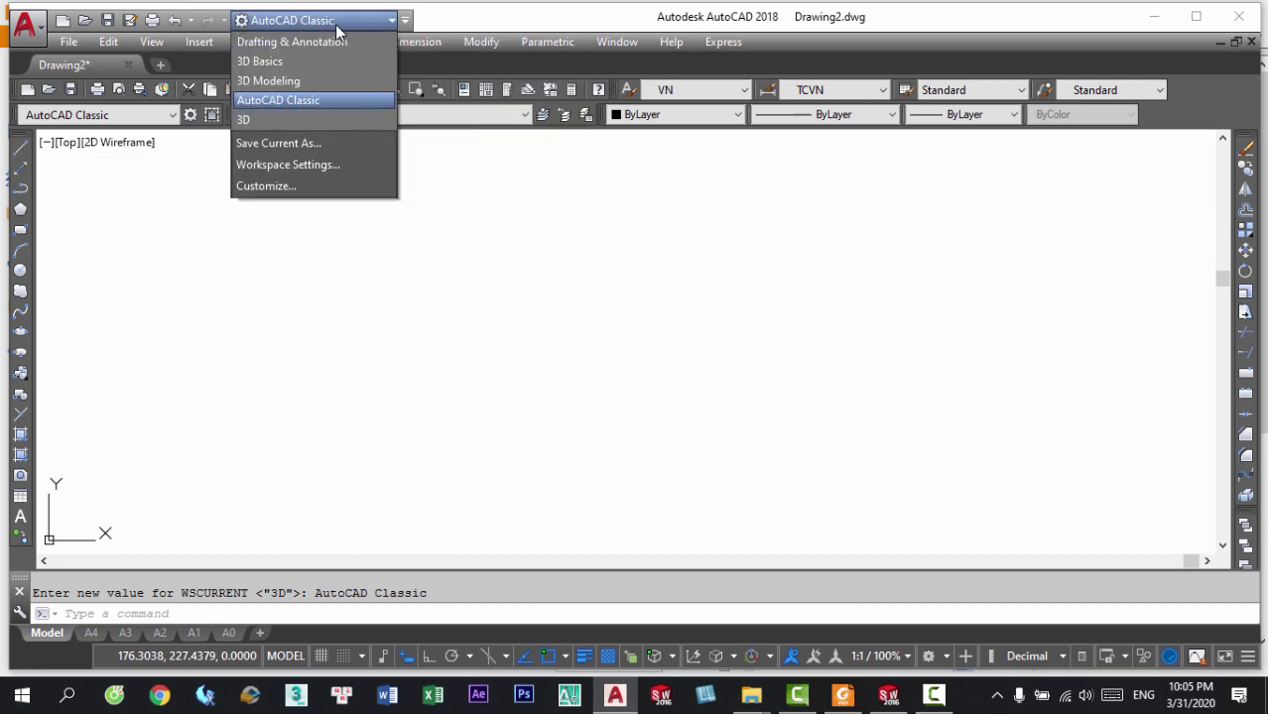
click(266, 120)
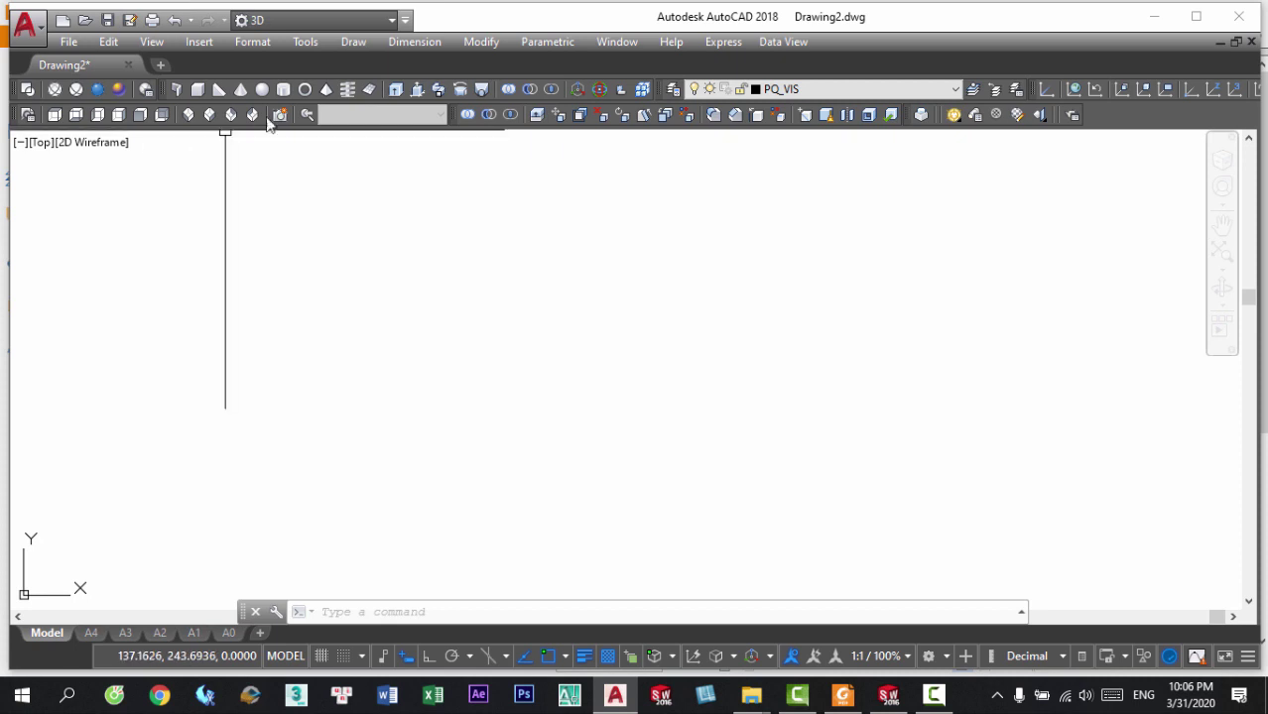
click(289, 19)
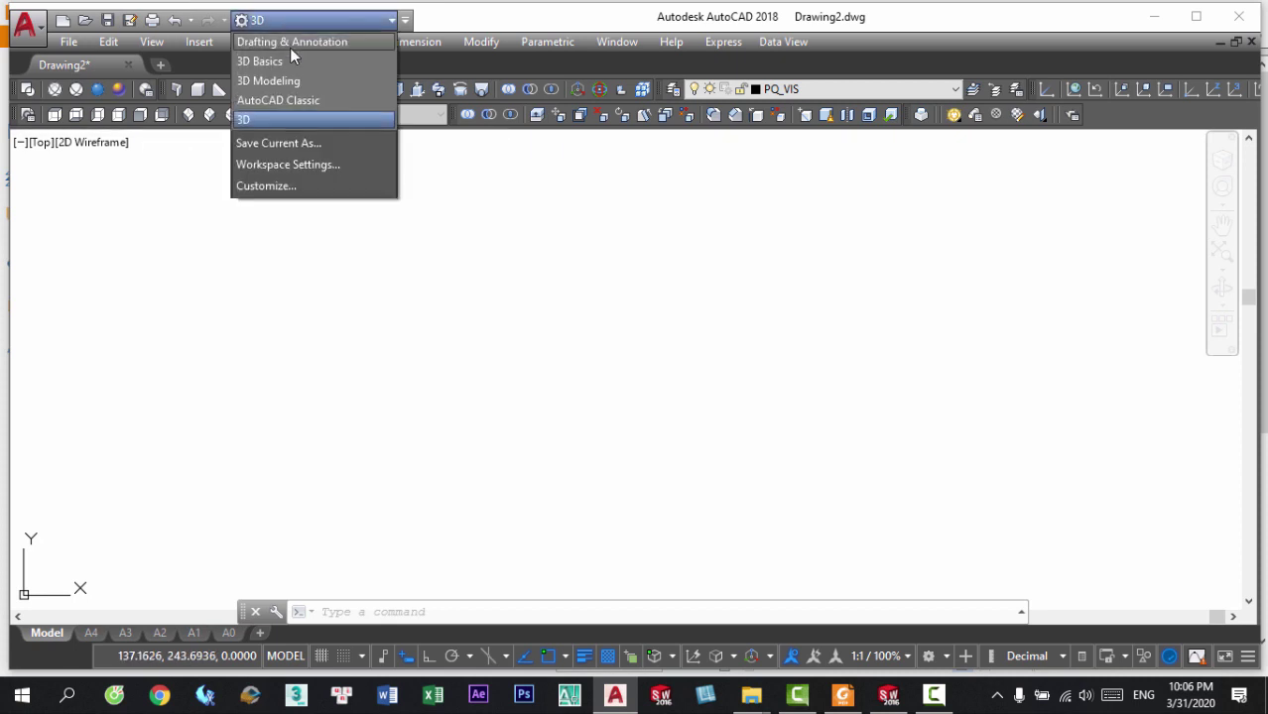
click(287, 100)
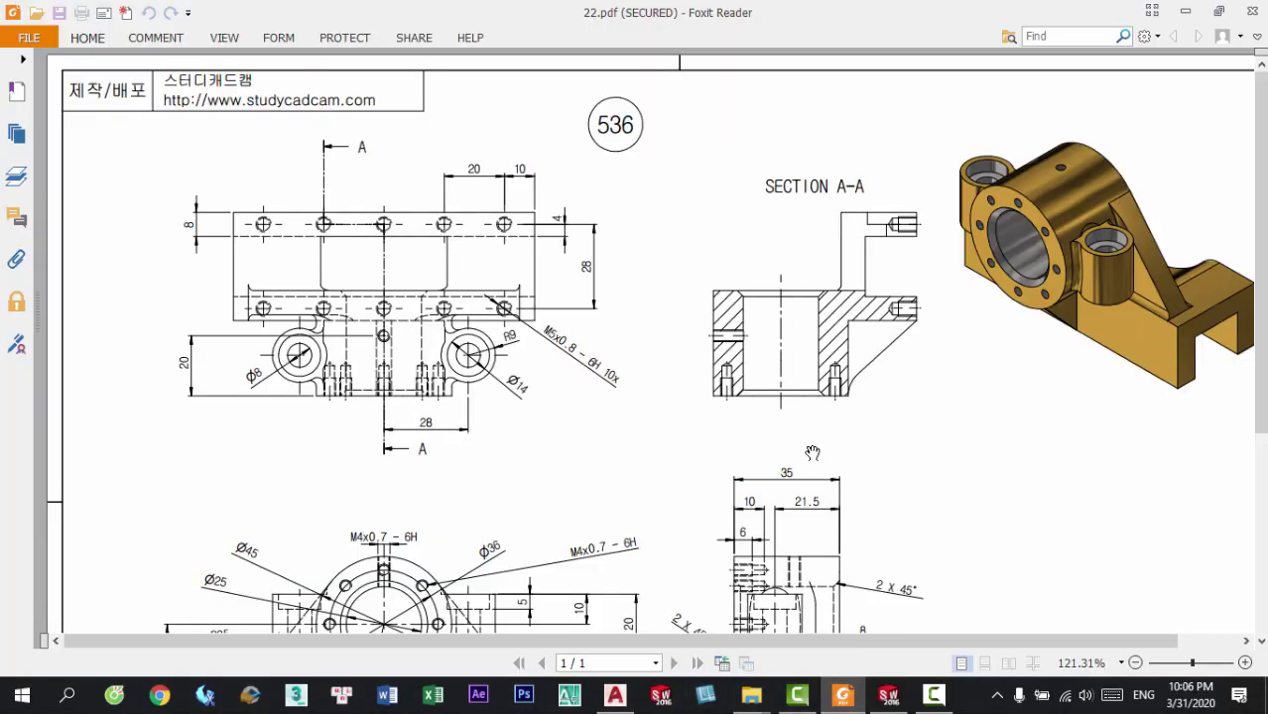
Put the reference drawing full screen and AutoCAD in clean-screen mode, comparing both
click(1152, 11)
key(alt+Tab)
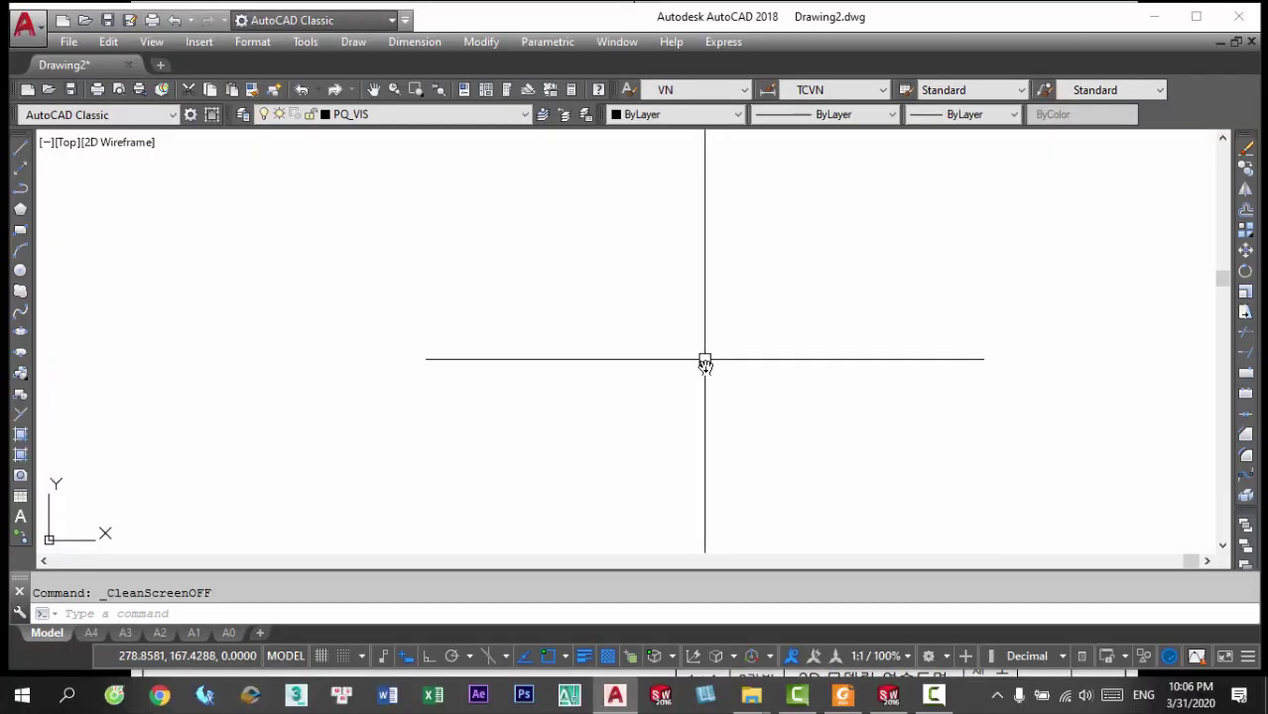
key(ctrl+0)
key(alt+Tab)
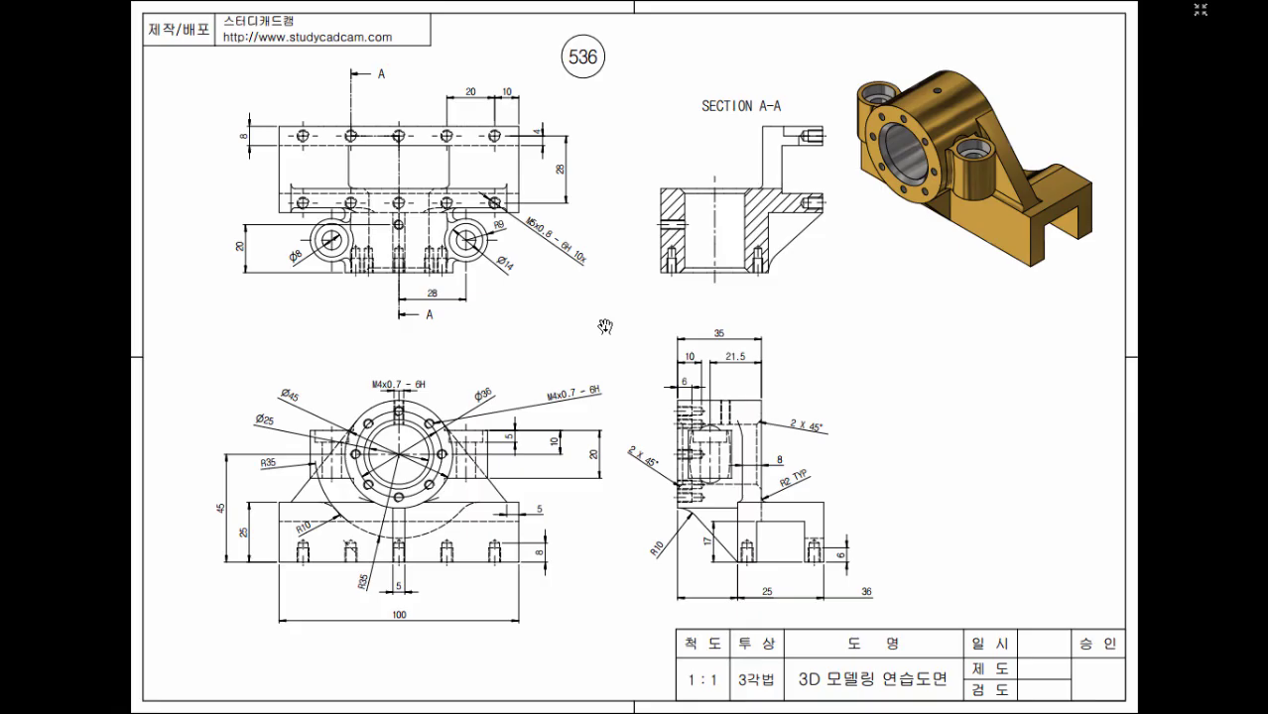
scroll(442, 278, down, 1)
ctrl+scroll(377, 328, up, 1)
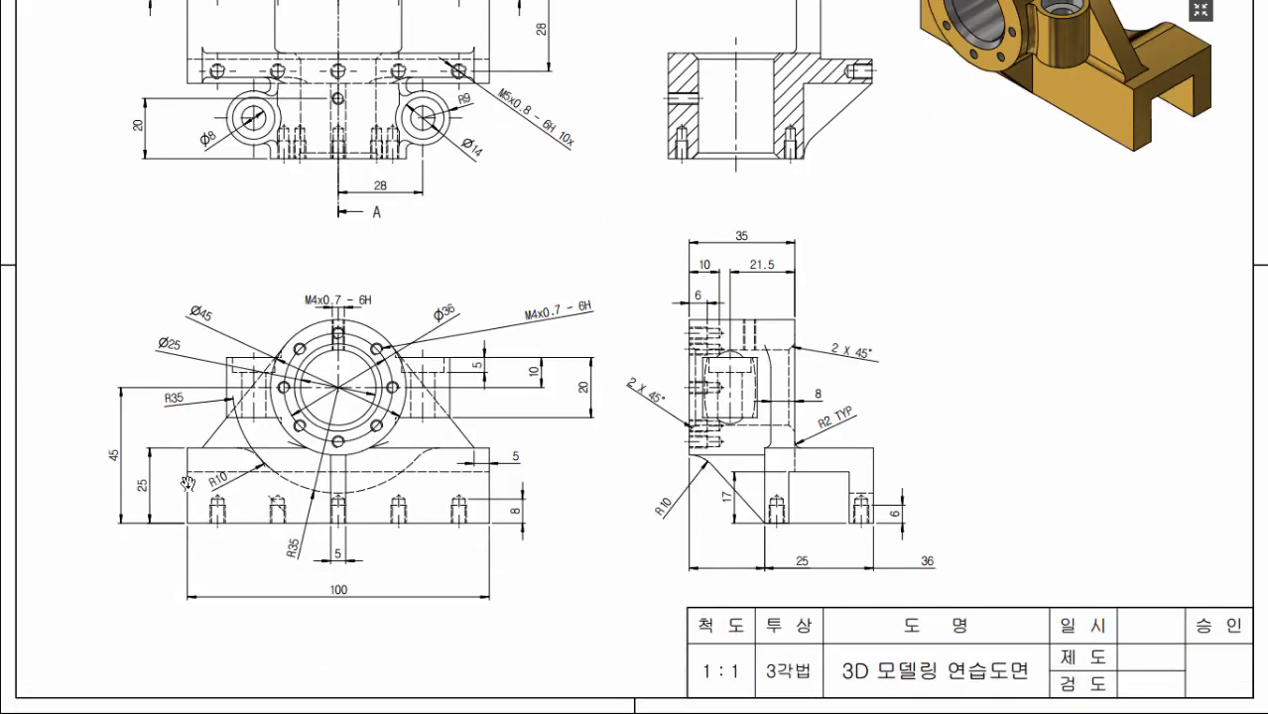
key(alt+Tab)
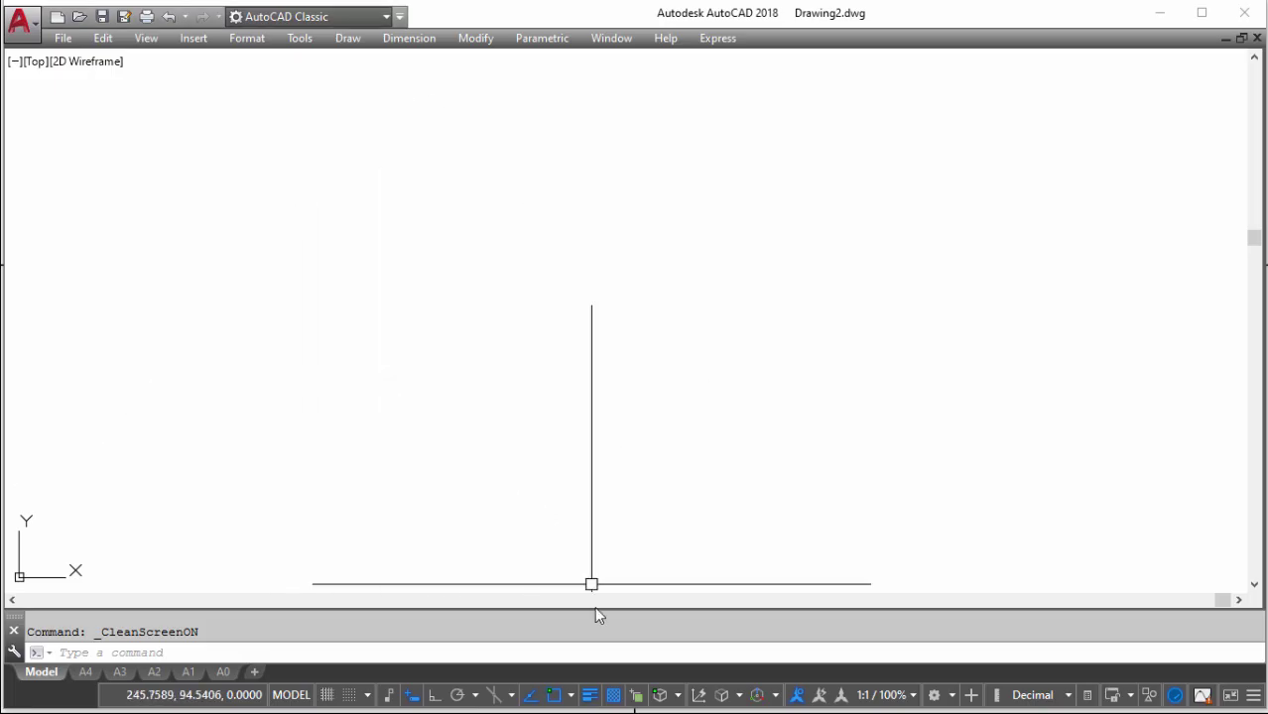
Draw the 100 by 25 base rectangle with the REC command
text(rec)
key(Return)
click(429, 430)
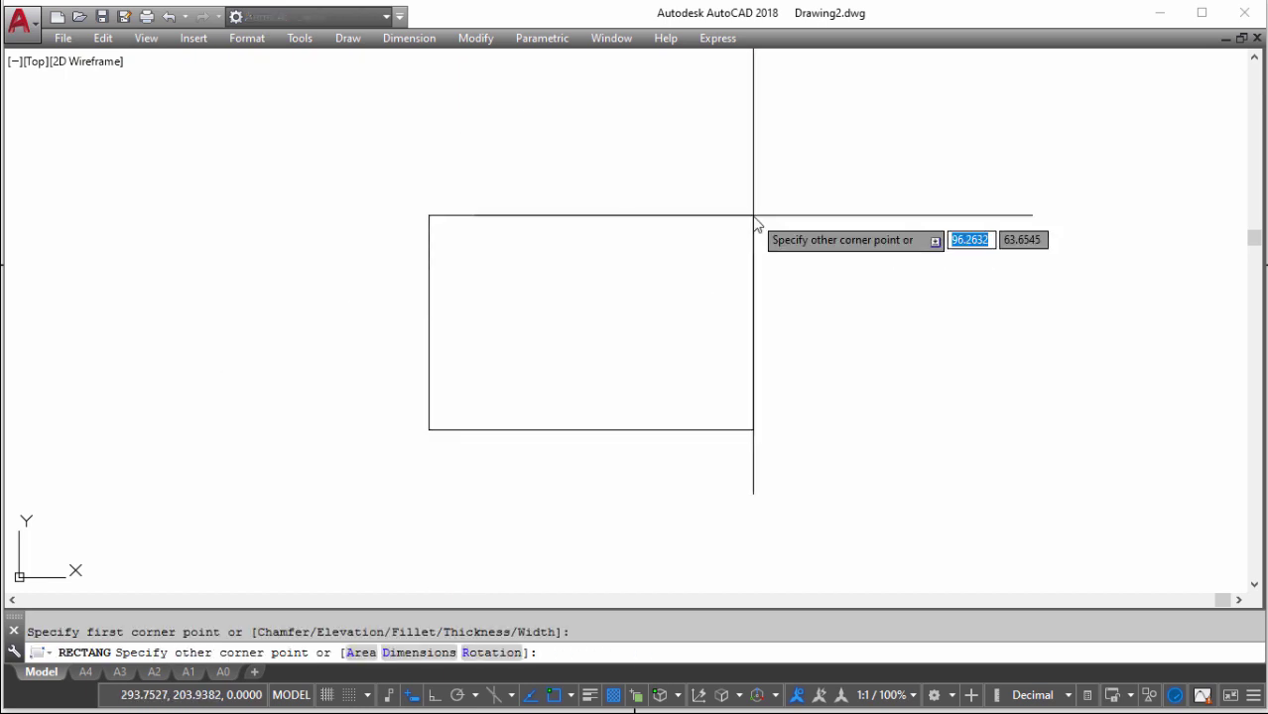
text(100)
key(Tab)
text(20)
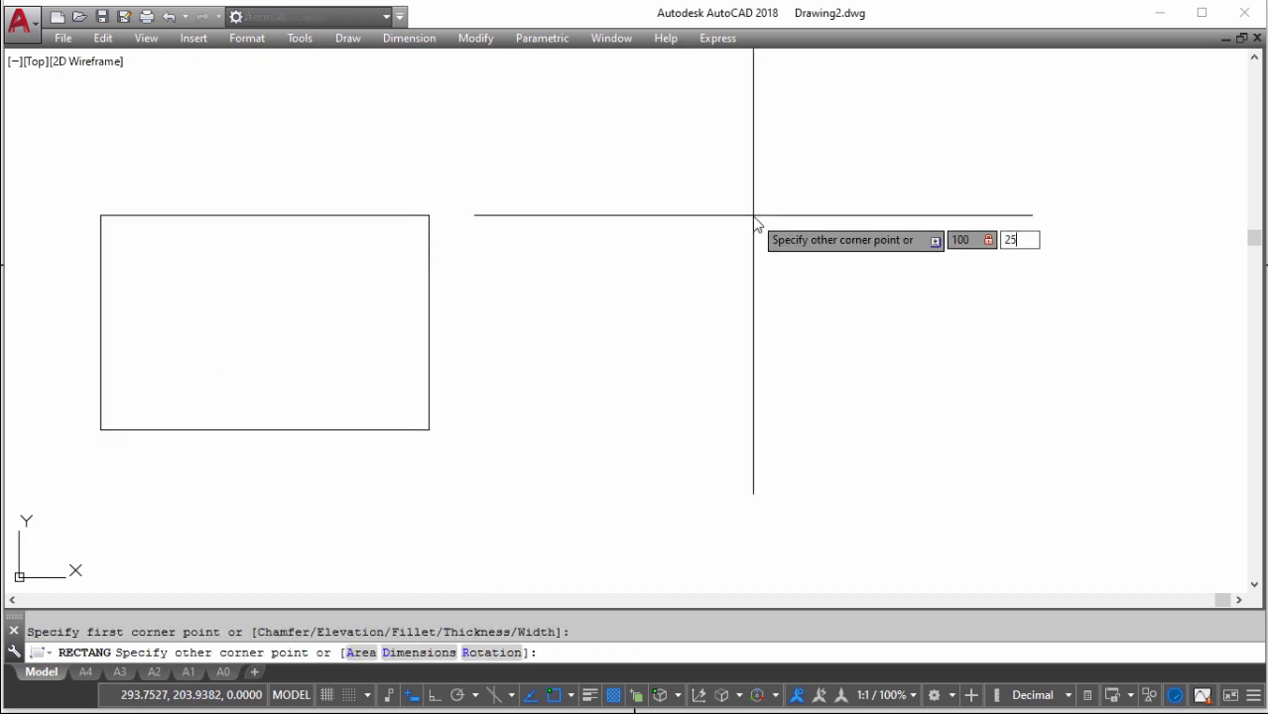
key(Return)
Zoom the reference drawing onto the front view with its Ø45 flange
key(alt+Tab)
ctrl+scroll(473, 309, up, 3)
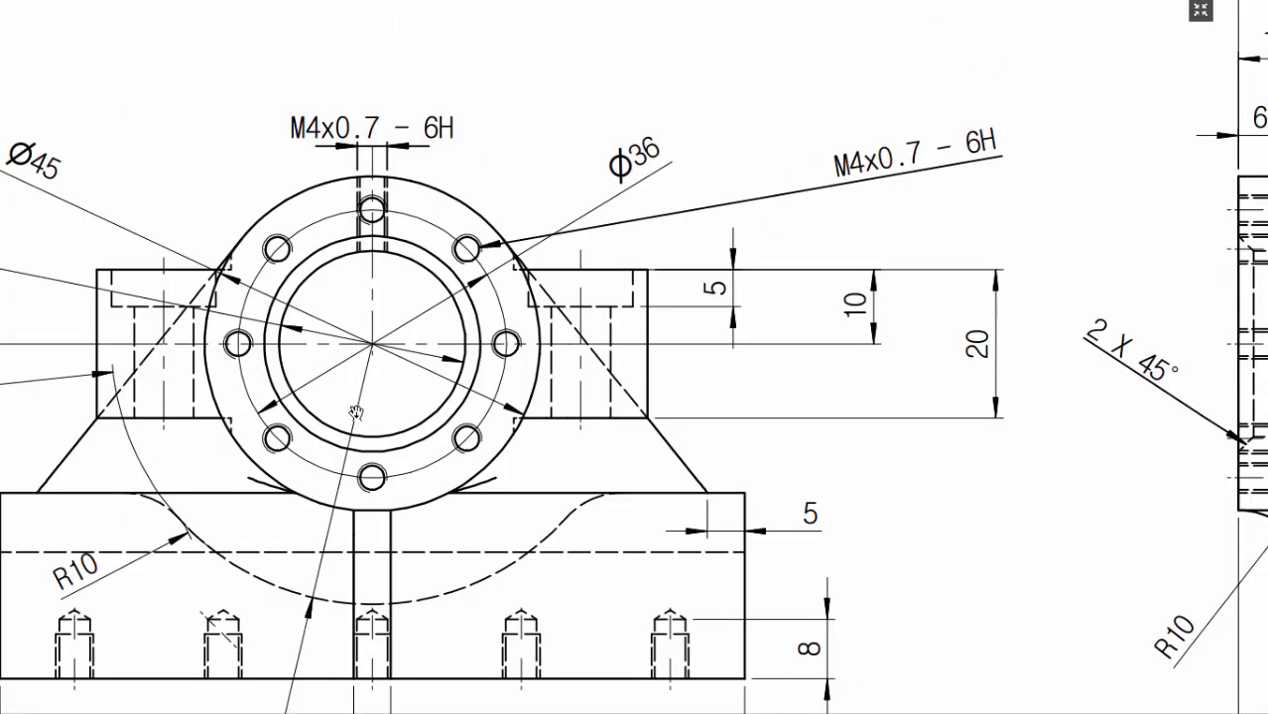
ctrl+scroll(639, 253, down, 2)
ctrl+scroll(594, 186, up, 1)
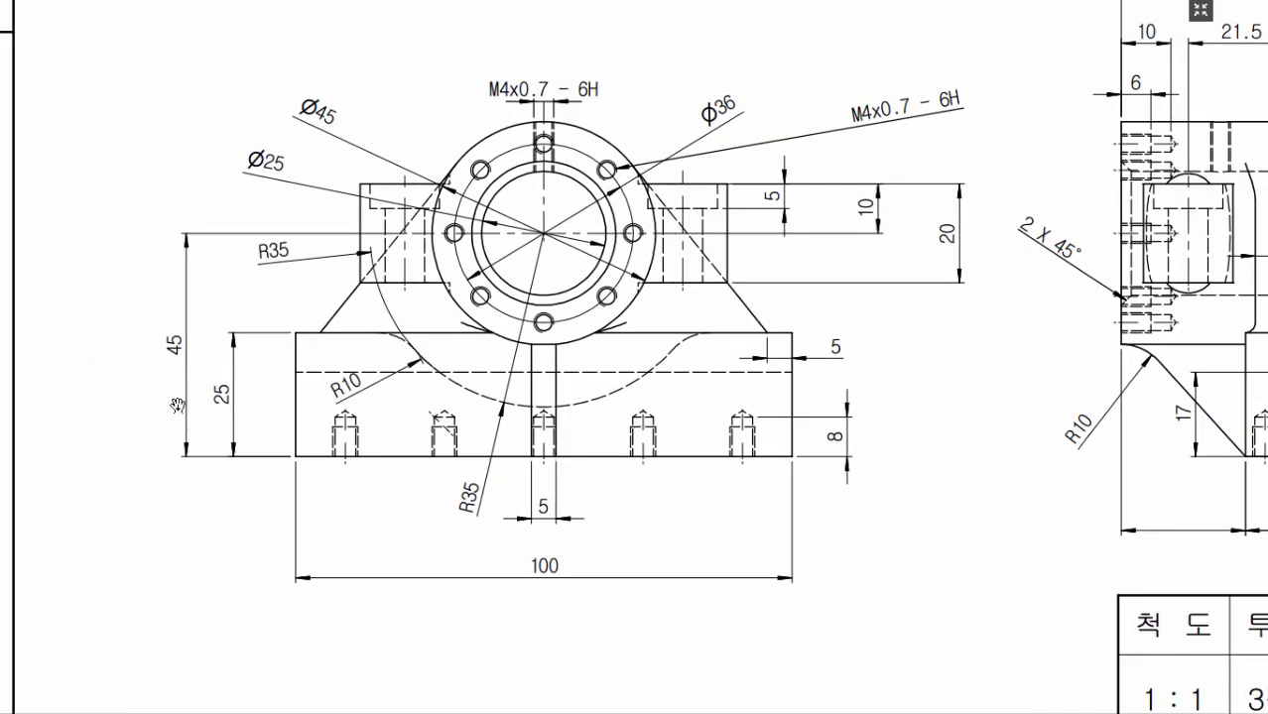
Draw a Ø45 circle centred 40 above the base's bottom midpoint
key(alt+Tab)
text(c)
text(k)
key(Return)
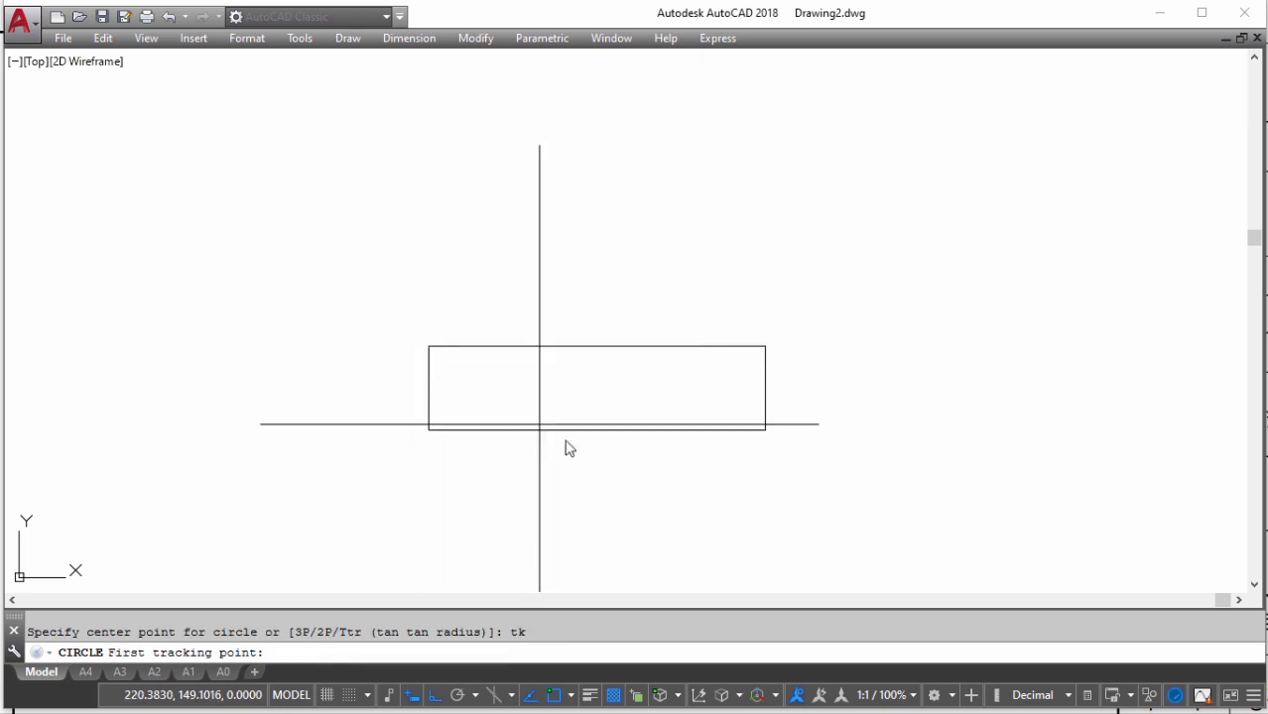
click(596, 429)
text(4)
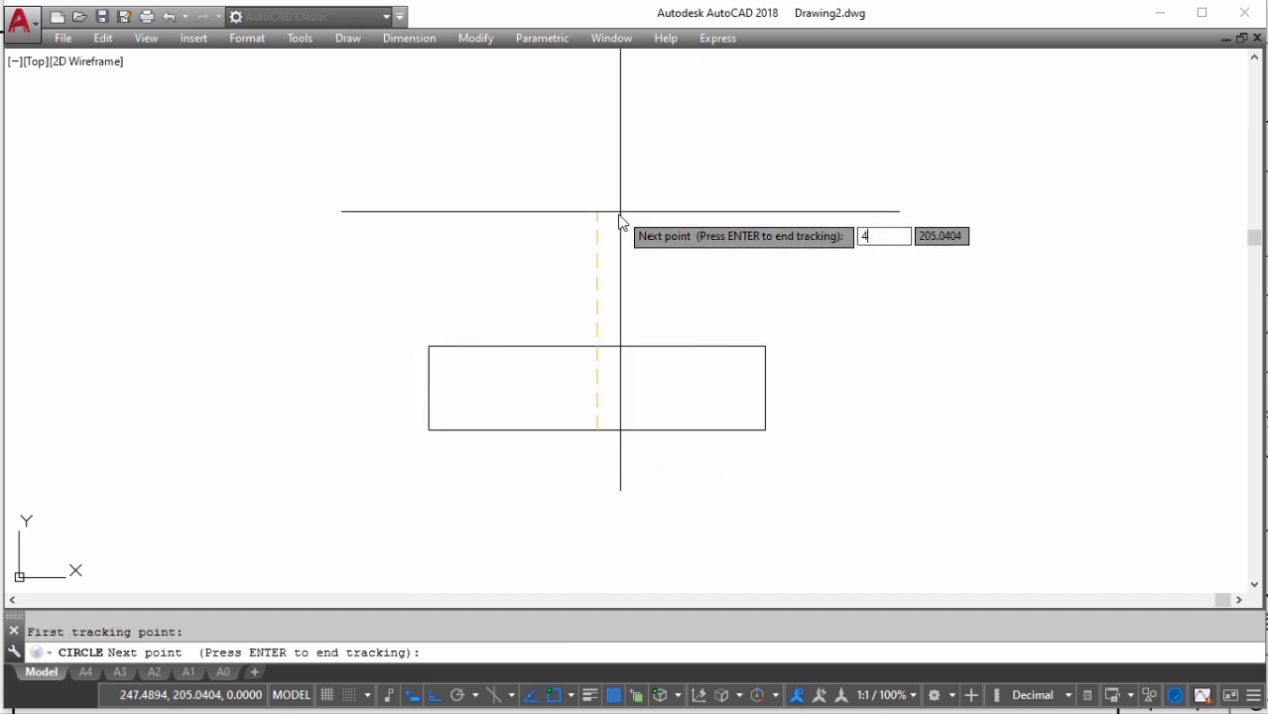
text(0)
key(Return)
key(Return)
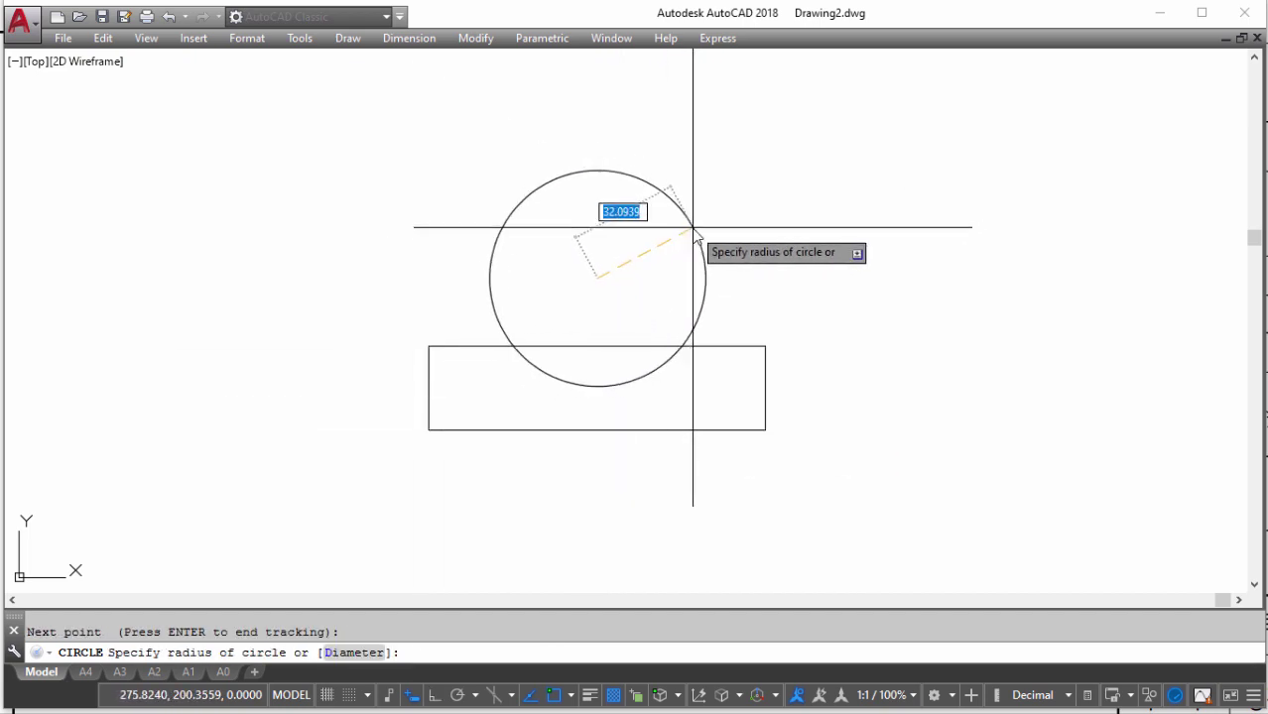
text(d)
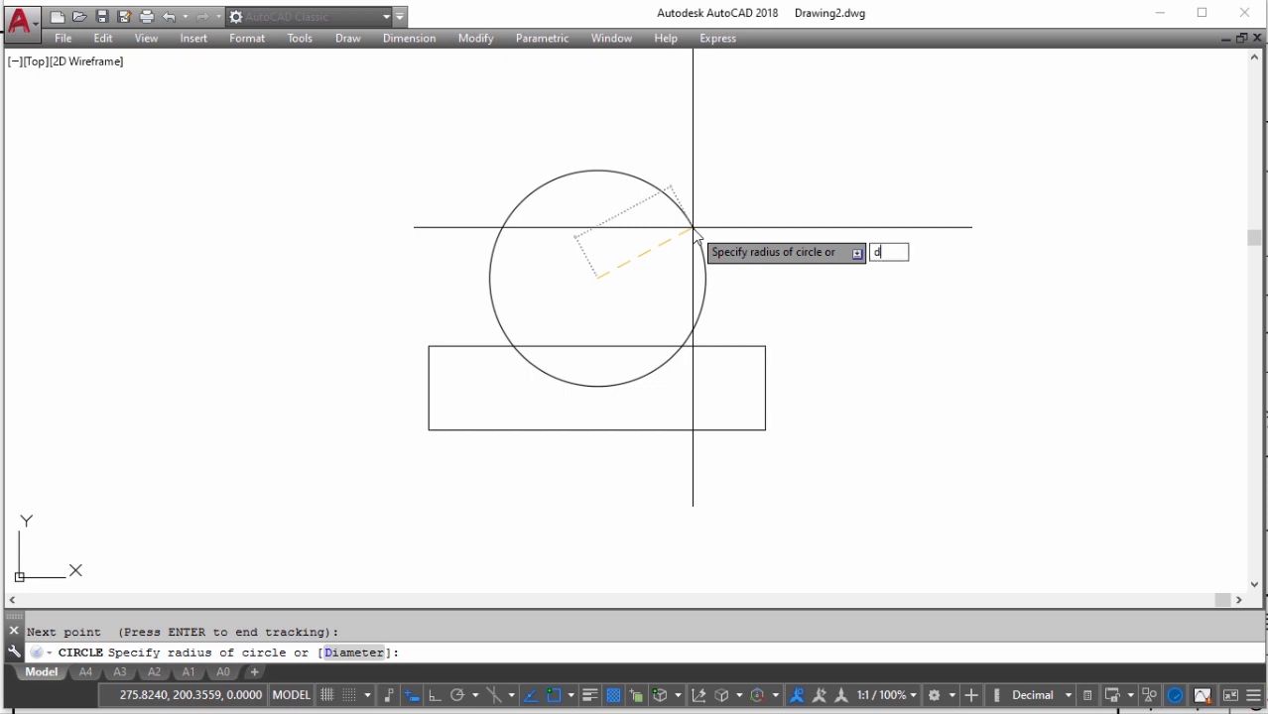
key(Return)
text(45)
key(Return)
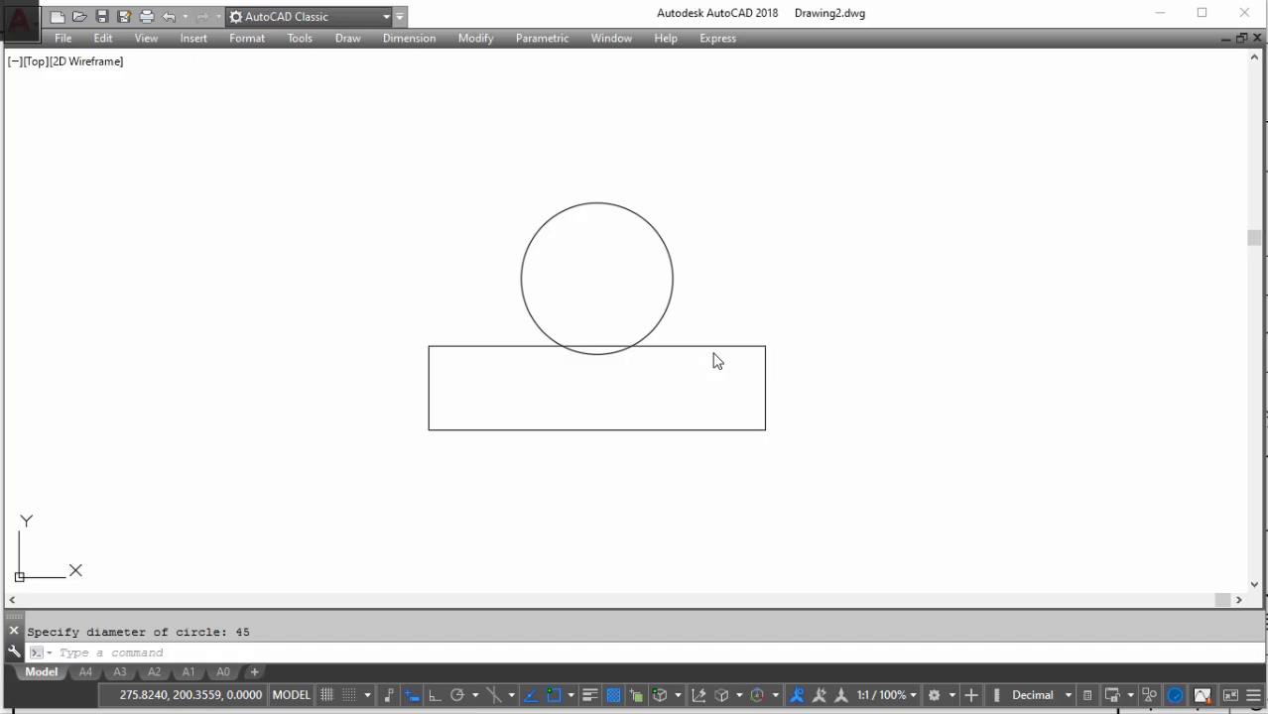
Add a radius-5 helper circle on the base's top-left corner
scroll(459, 363, up, 4)
text(c)
key(Return)
click(376, 336)
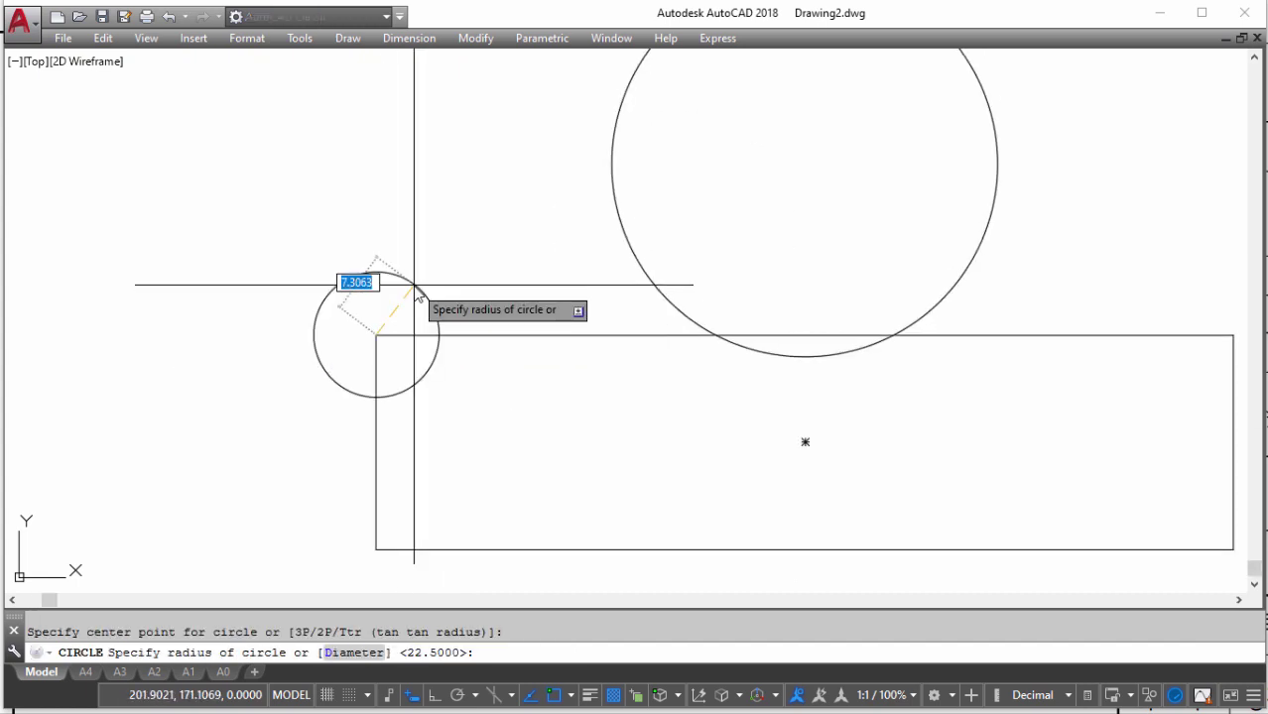
text(5)
key(Return)
scroll(425, 349, down, 5)
scroll(469, 298, up, 4)
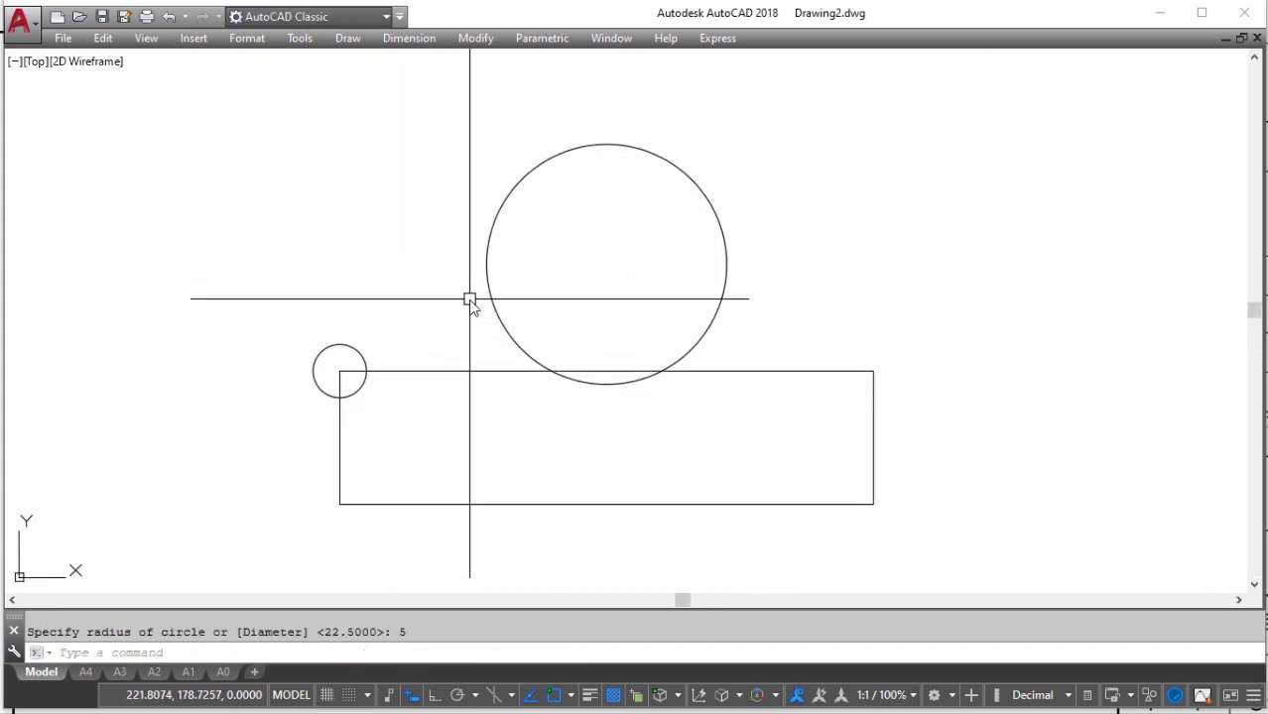
Draw a line tangent to the Ø45 circle down to the base, then erase the helper circle
text(L)
key(Return)
text(tan)
key(Return)
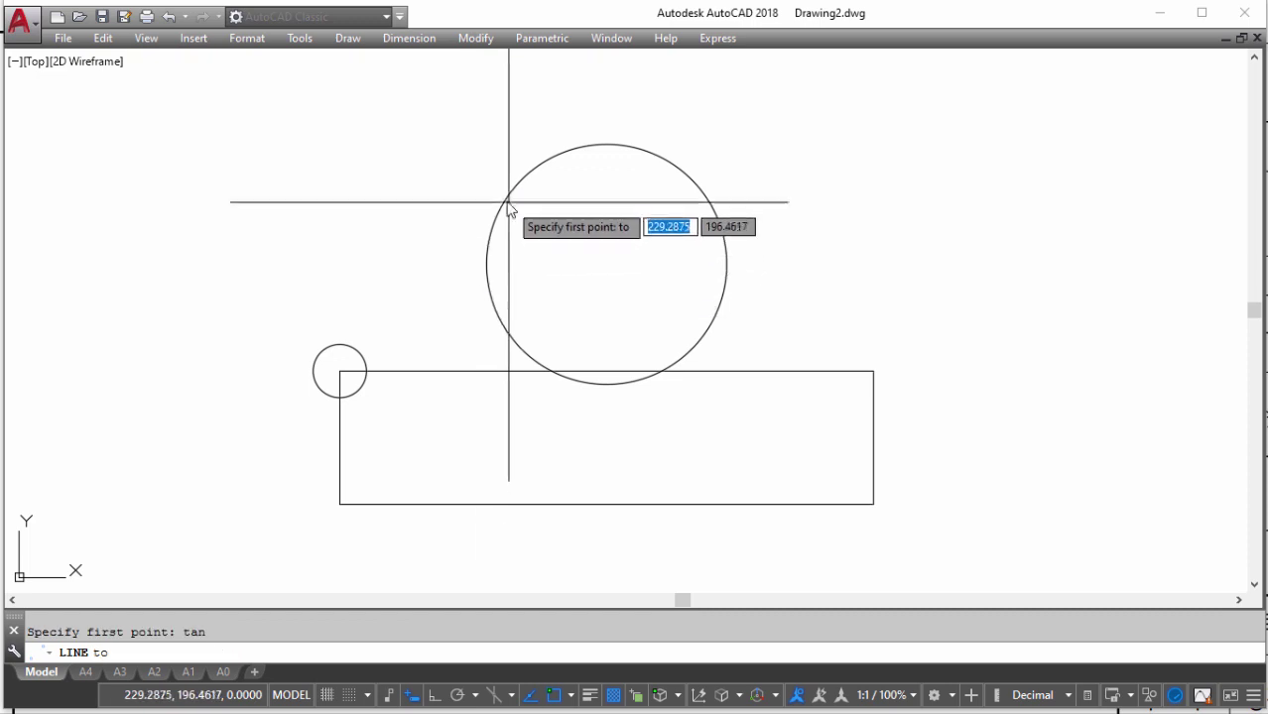
click(509, 198)
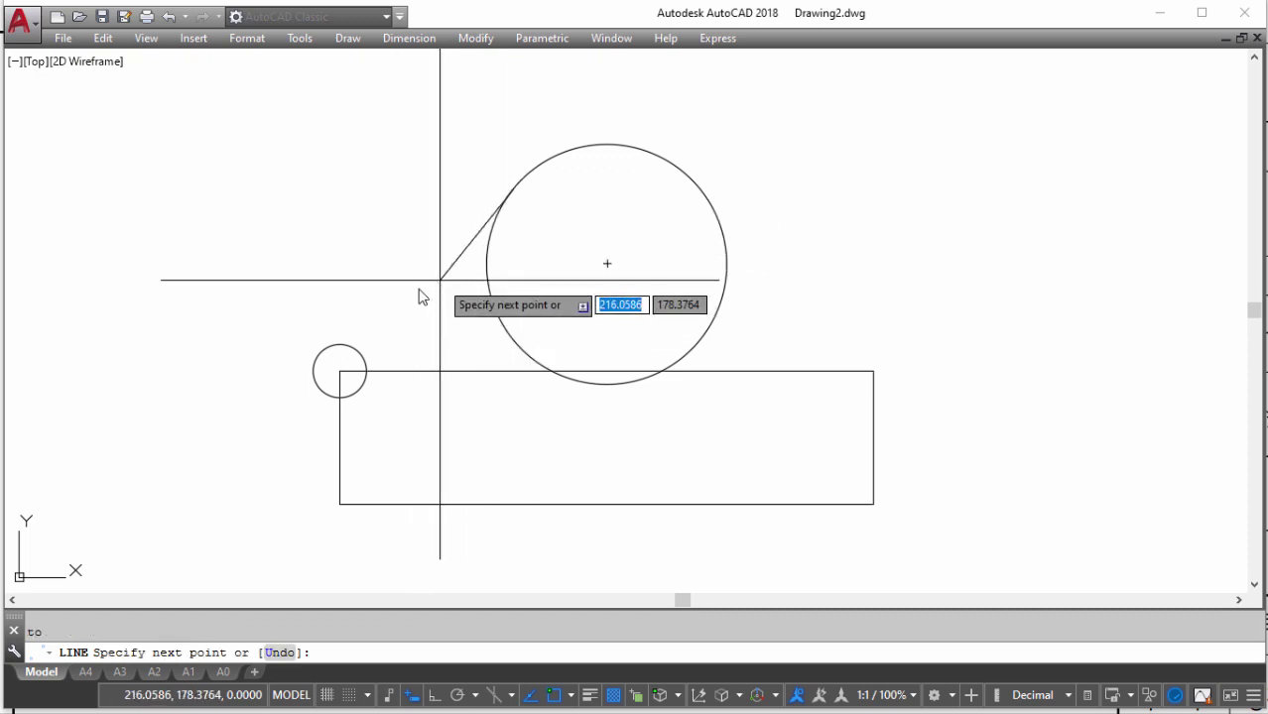
click(352, 385)
key(Escape)
click(367, 369)
key(Delete)
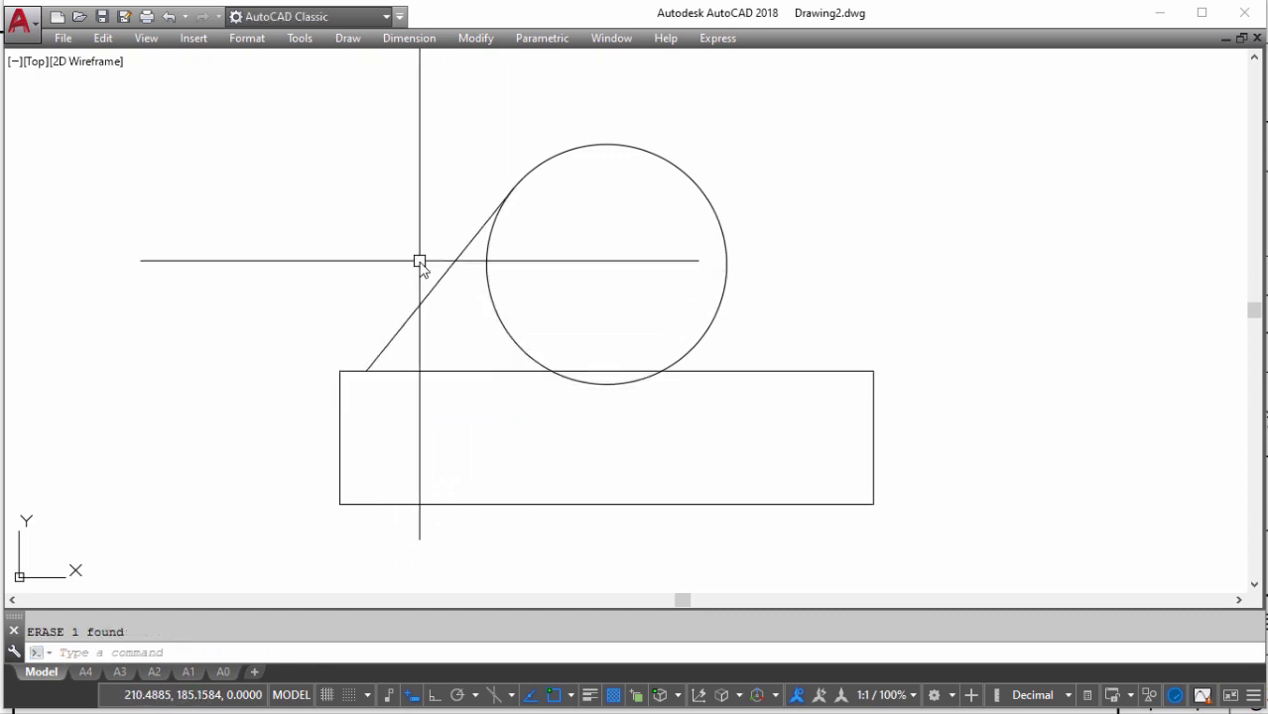
Mirror the tangent line about the vertical axis through the circle centre
scroll(515, 299, down, 4)
scroll(515, 300, up, 2)
scroll(515, 299, up, 2)
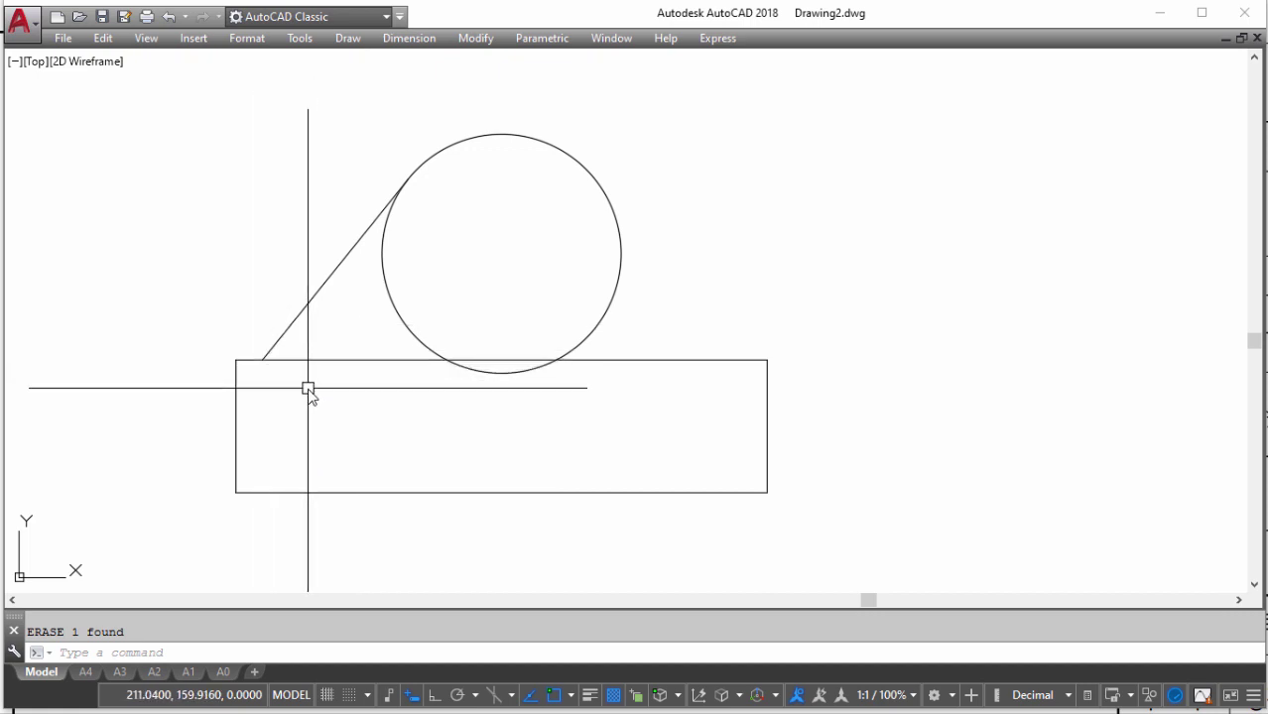
scroll(437, 380, down, 2)
click(400, 310)
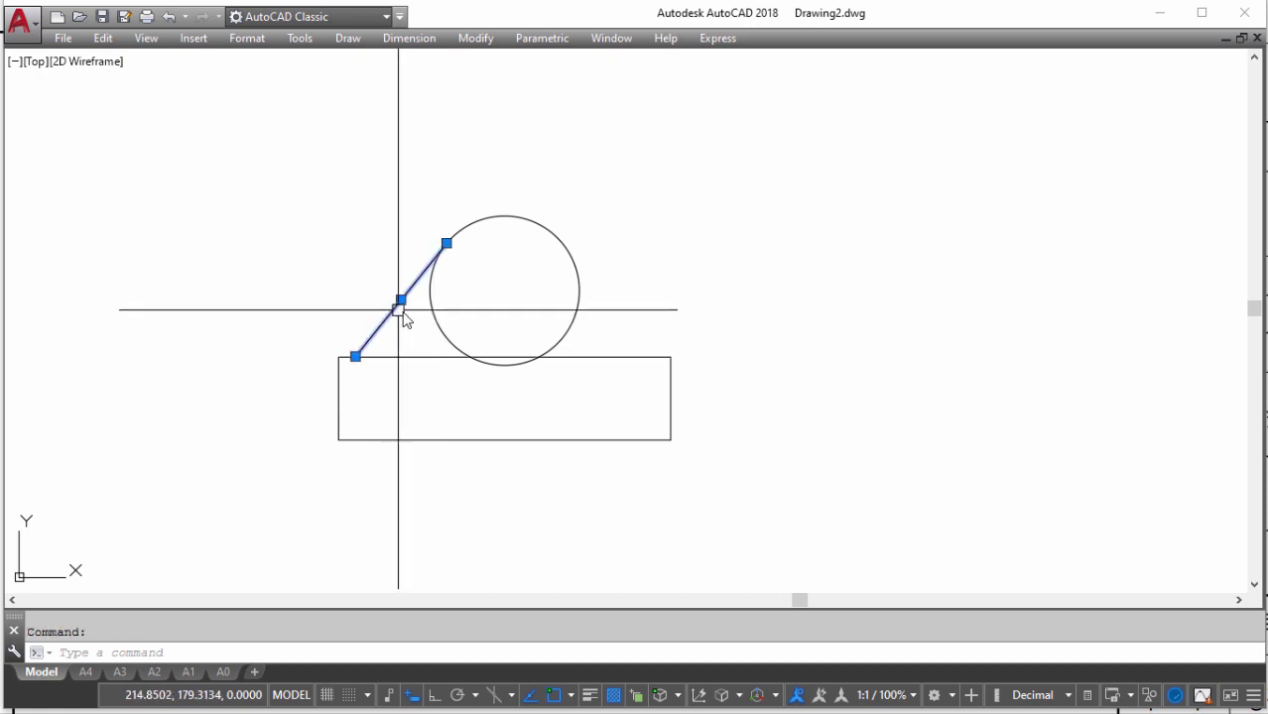
text(mi)
key(Return)
click(505, 216)
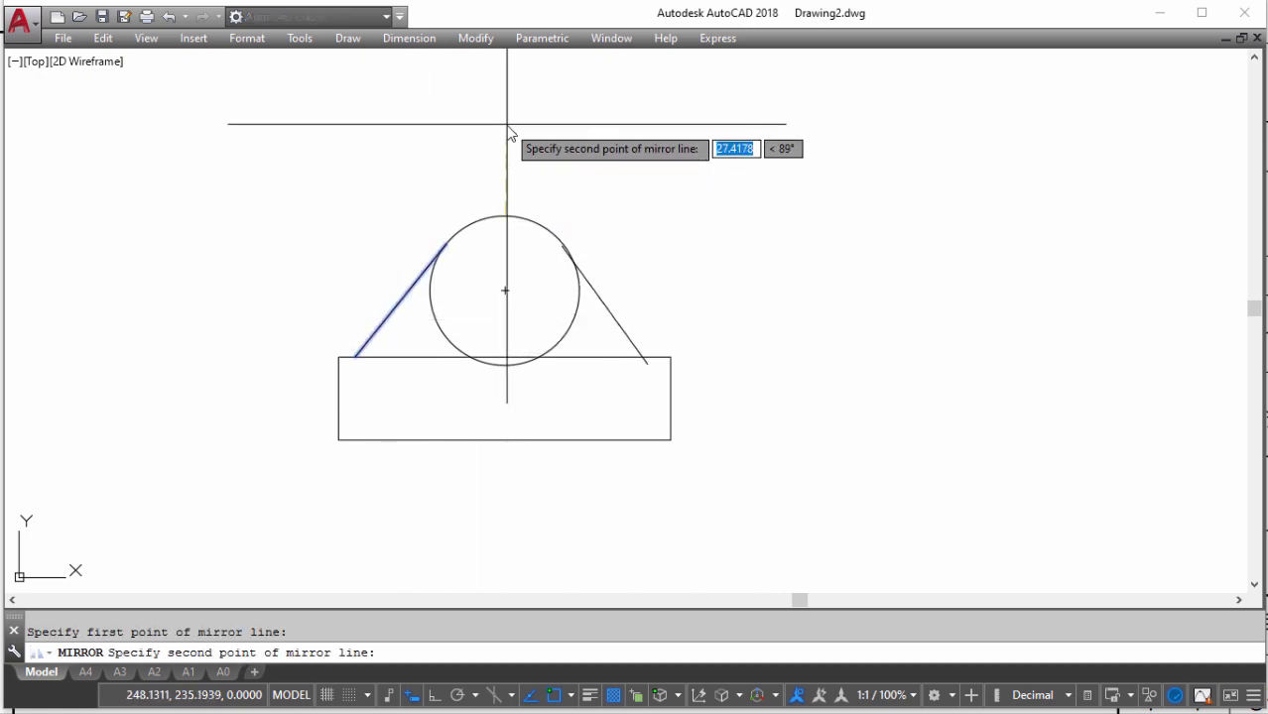
key(F8)
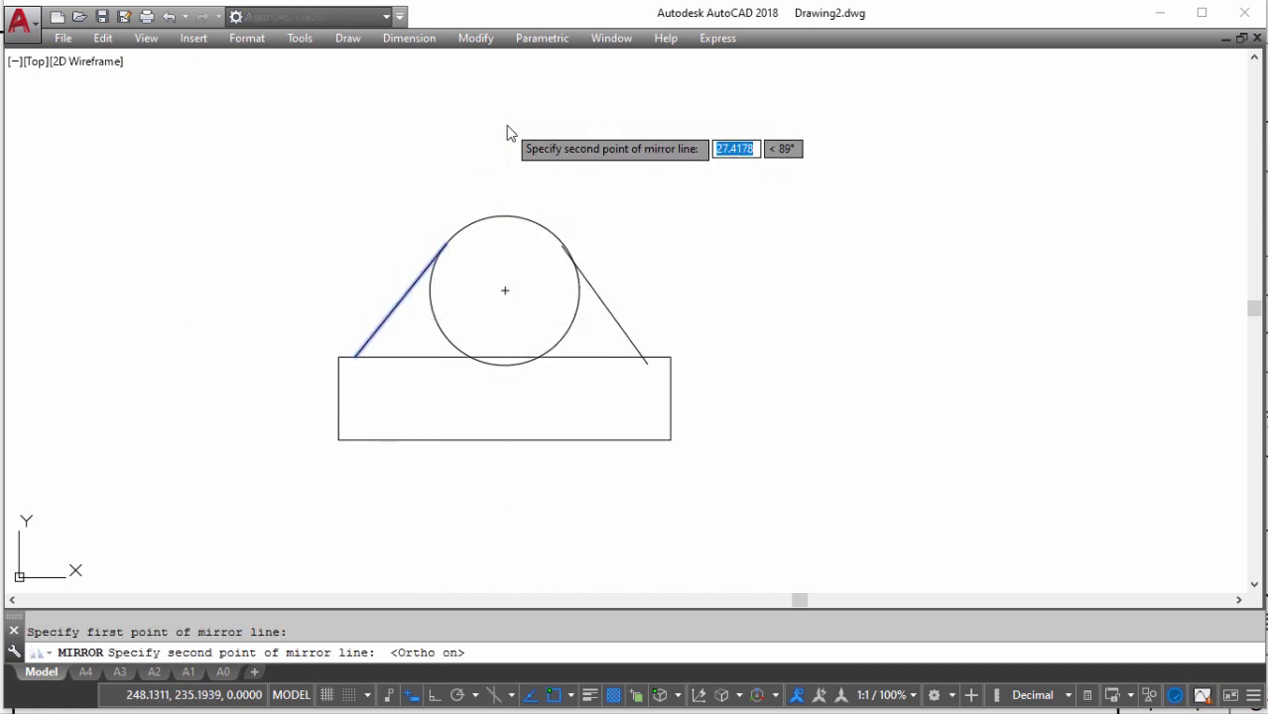
click(527, 159)
key(Return)
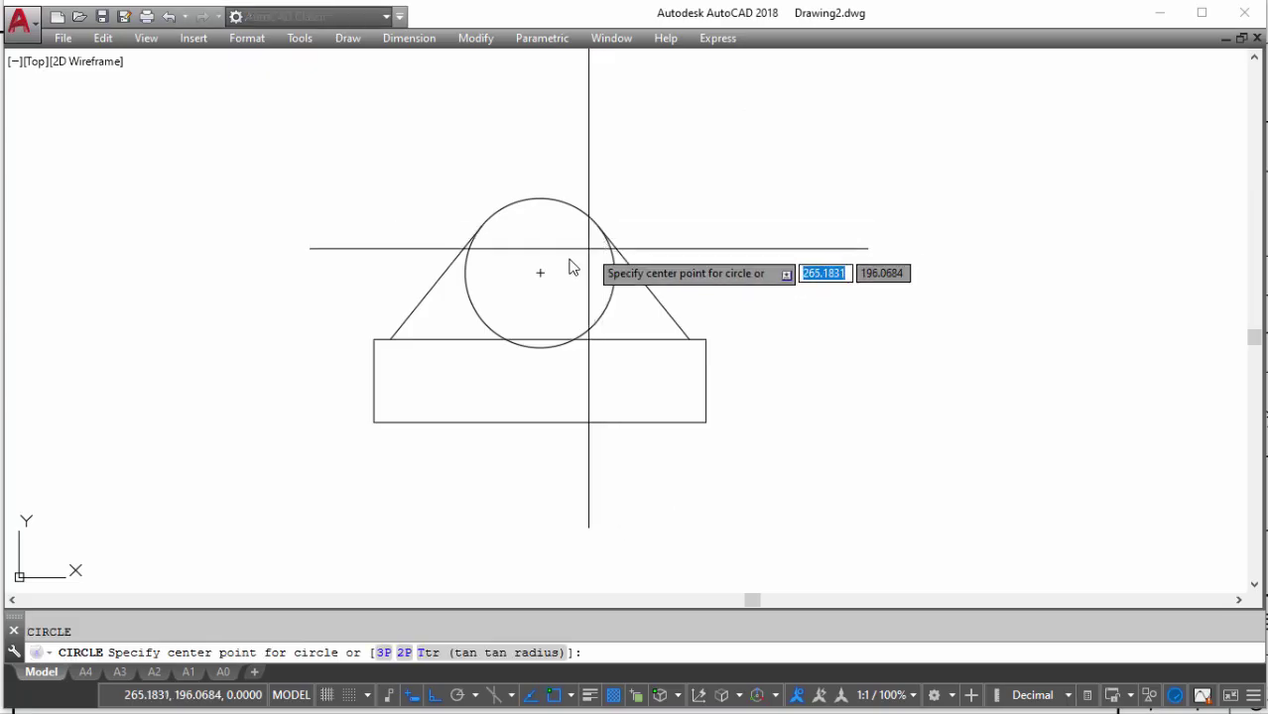
Draw a Ø36 circle concentric with the Ø45 boss
text(d)
key(Return)
text(36)
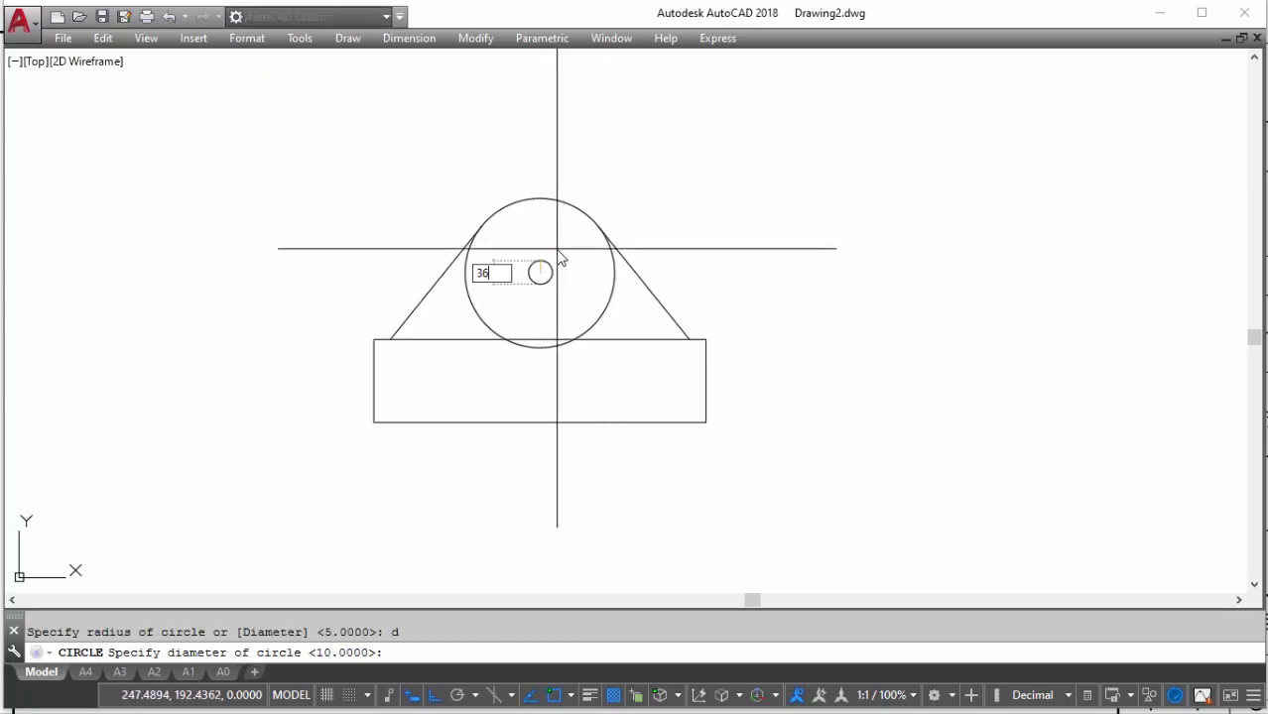
key(Return)
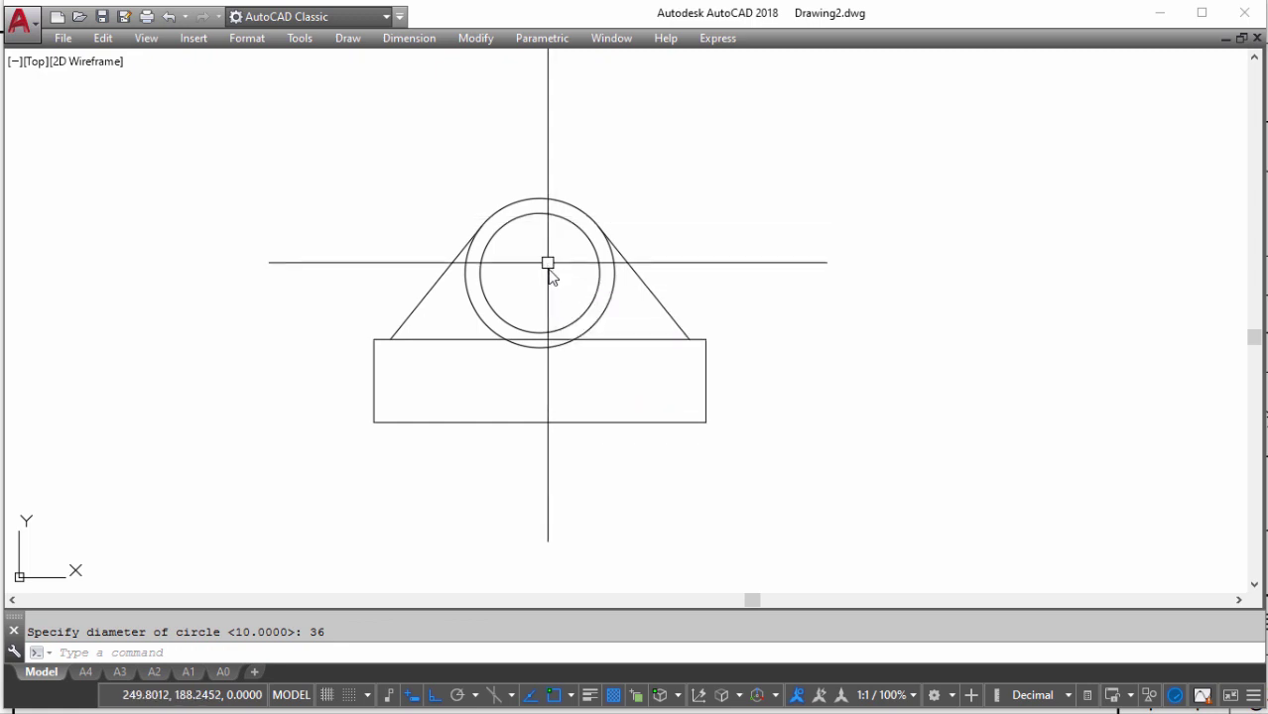
Give the Ø36 circle the magenta dash-dot centre-line style and delete the sample line
text(l)
key(Return)
click(549, 269)
key(Escape)
text(ma)
key(Return)
click(559, 285)
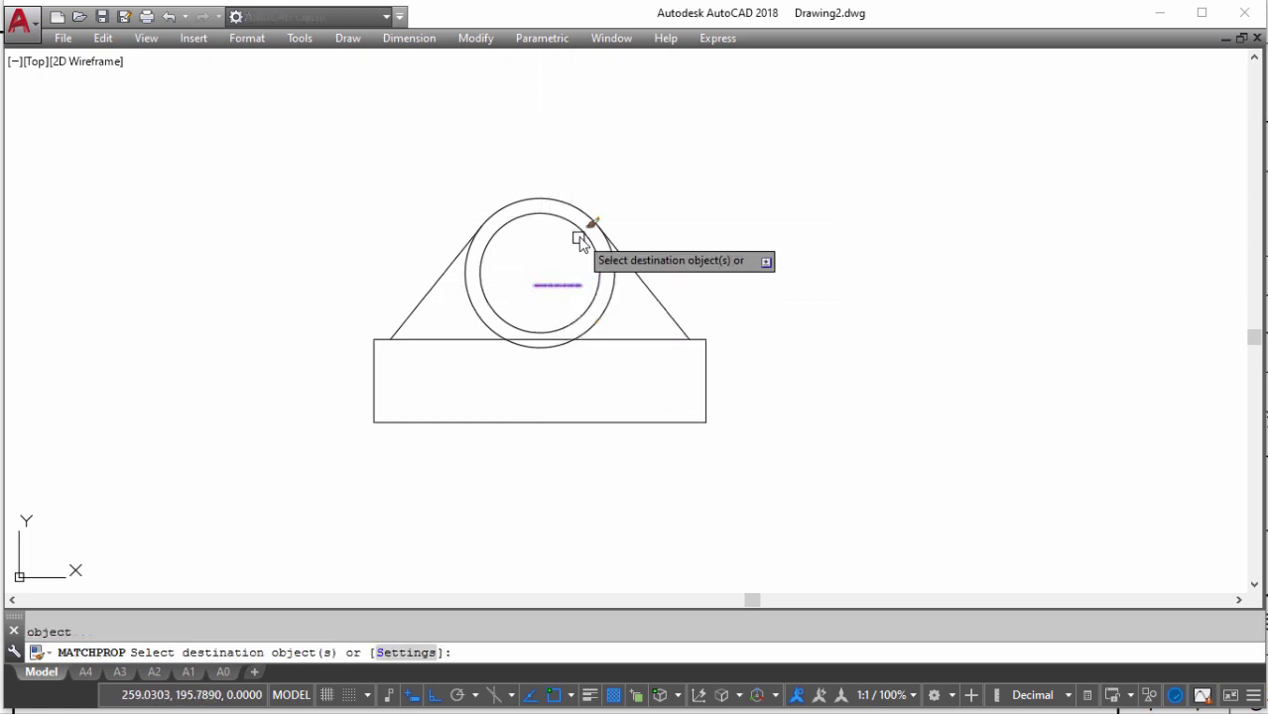
click(586, 235)
key(Return)
key(Delete)
Trim away the boss circle's arc inside the base
scroll(551, 261, up, 4)
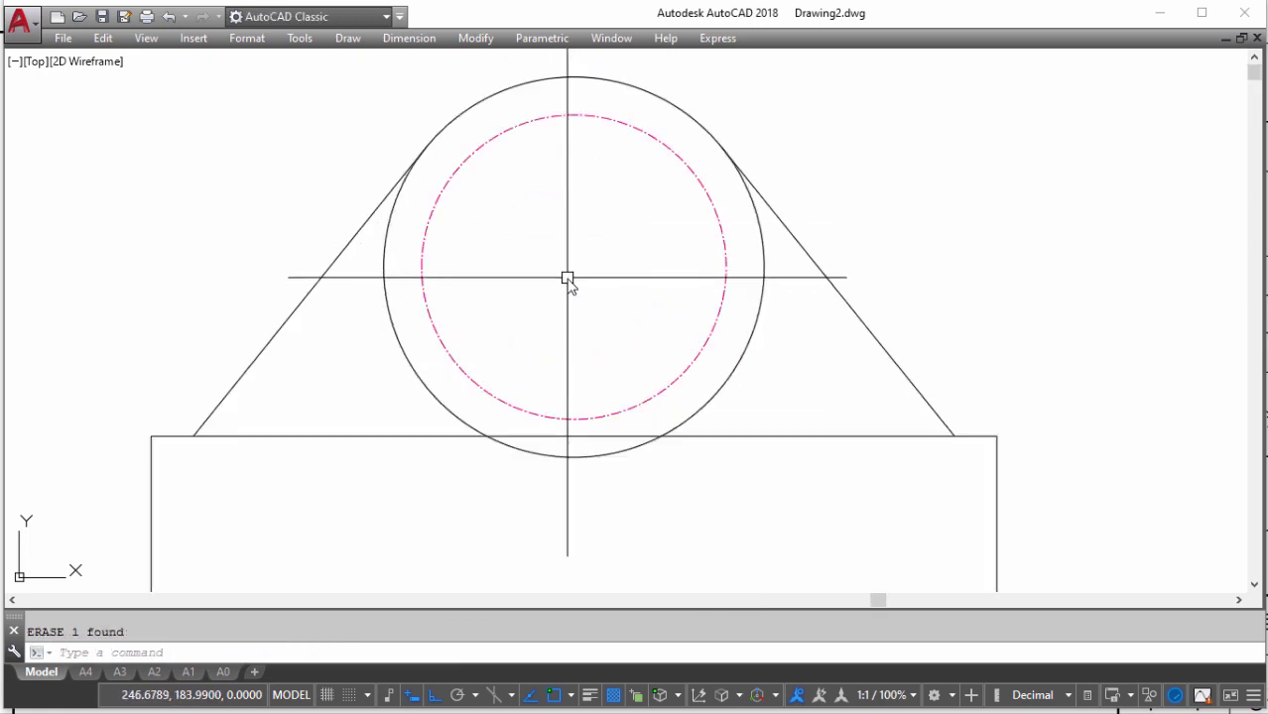
scroll(569, 297, down, 2)
text(tr)
key(Return)
key(Return)
click(591, 391)
key(Escape)
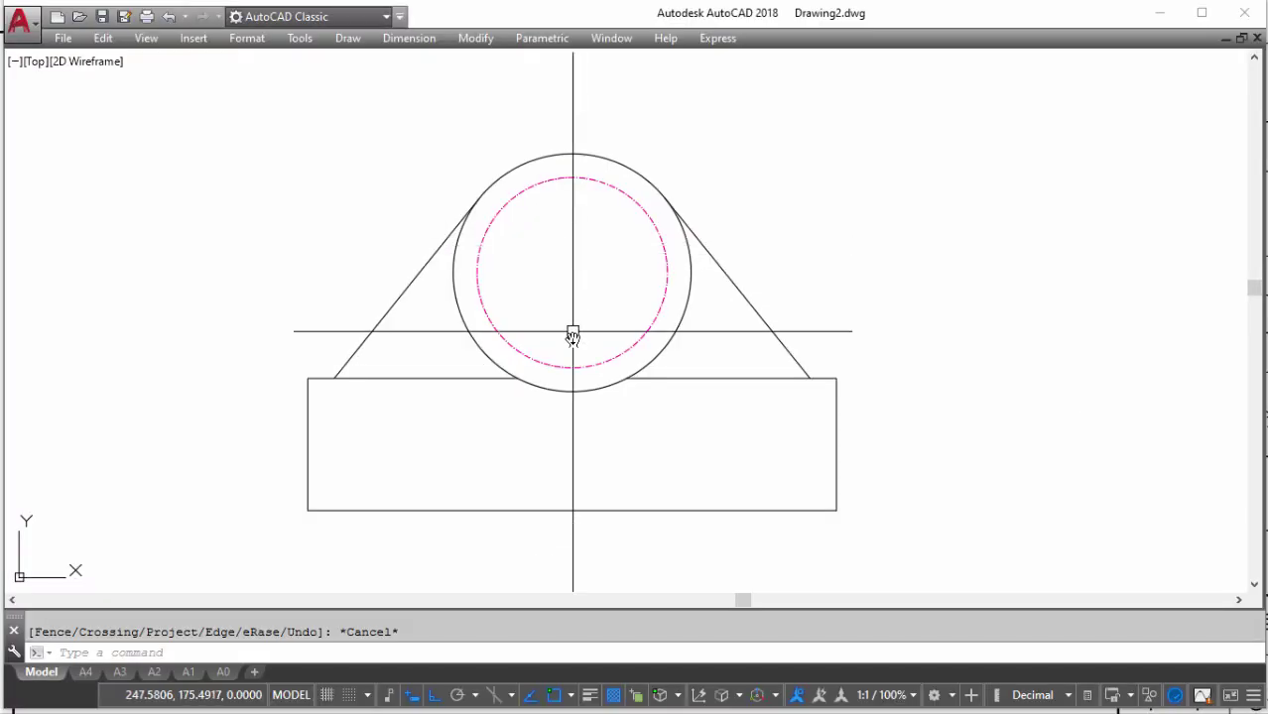
Draw a radius-35 circle concentric with the boss
text(c)
key(Return)
click(590, 271)
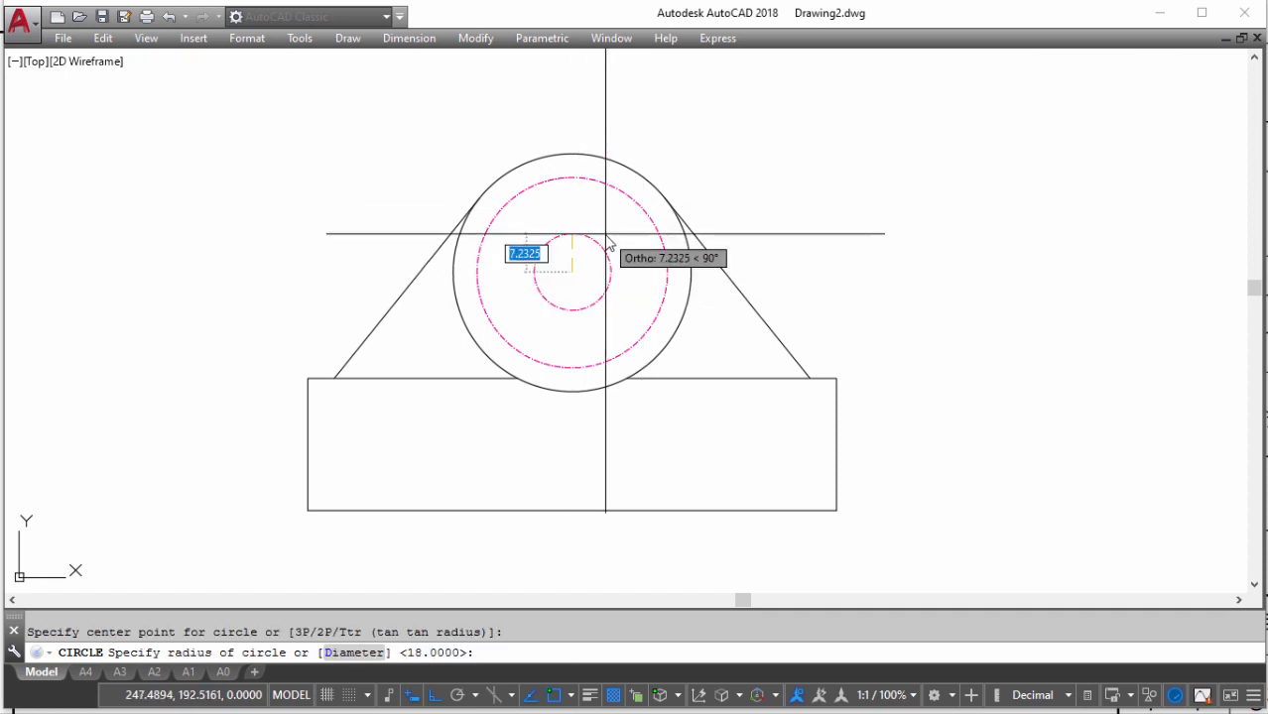
text(d)
key(Return)
key(Escape)
text(c)
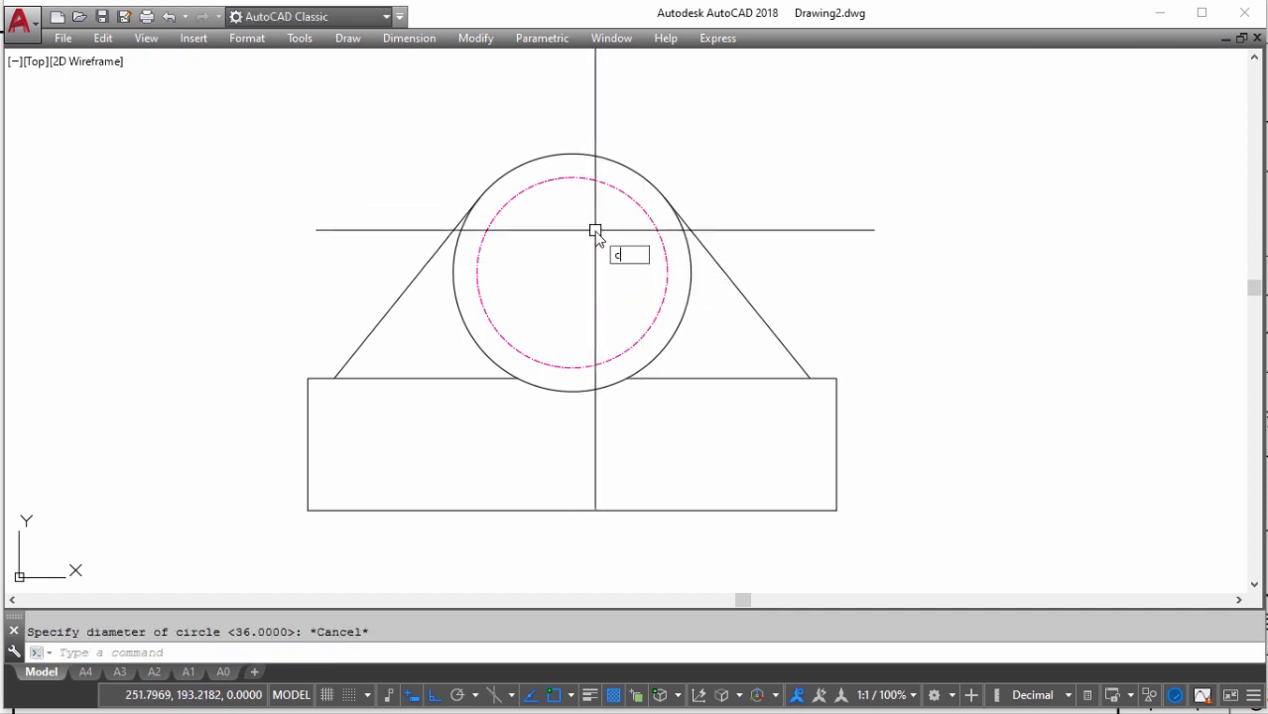
key(Return)
click(599, 245)
text(35)
key(Return)
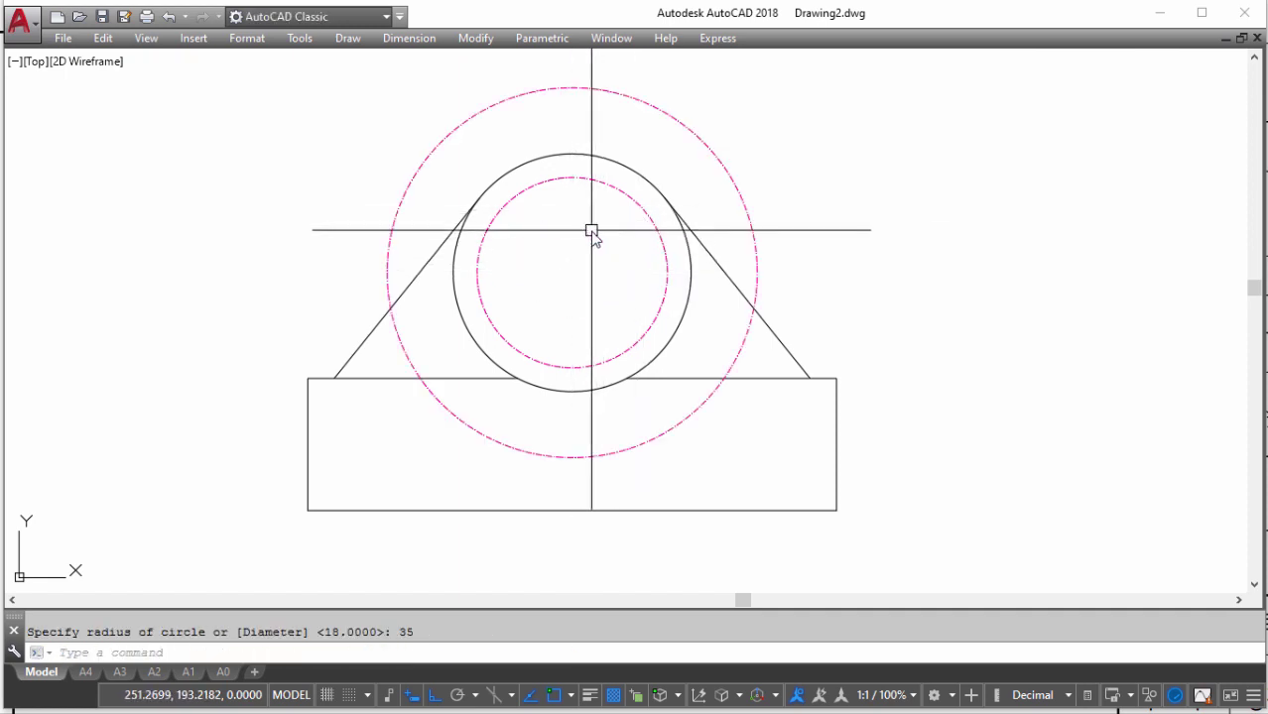
Copy the rectangle's properties onto the R35 circle with MATCHPROP
text(ma)
key(Return)
click(756, 383)
click(726, 365)
Make the rectangle's layer the current layer with LAYMCUR
key(Escape)
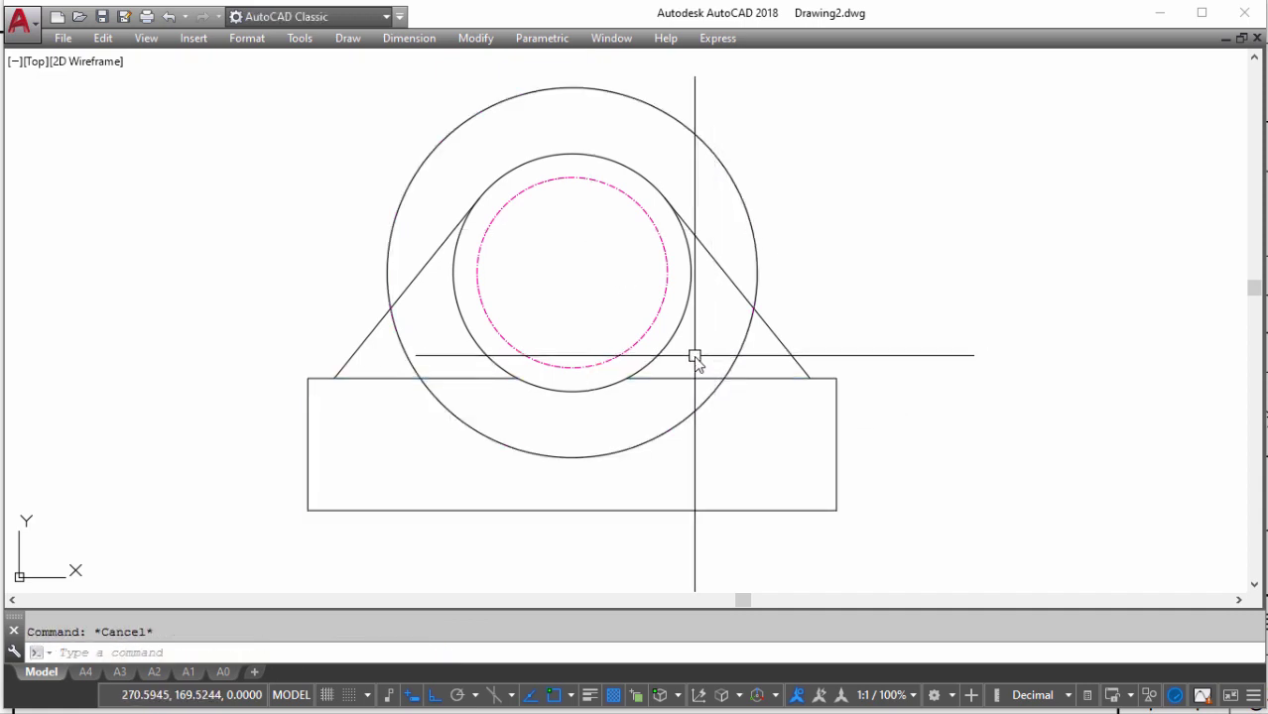
text(laymcur)
key(Return)
click(707, 381)
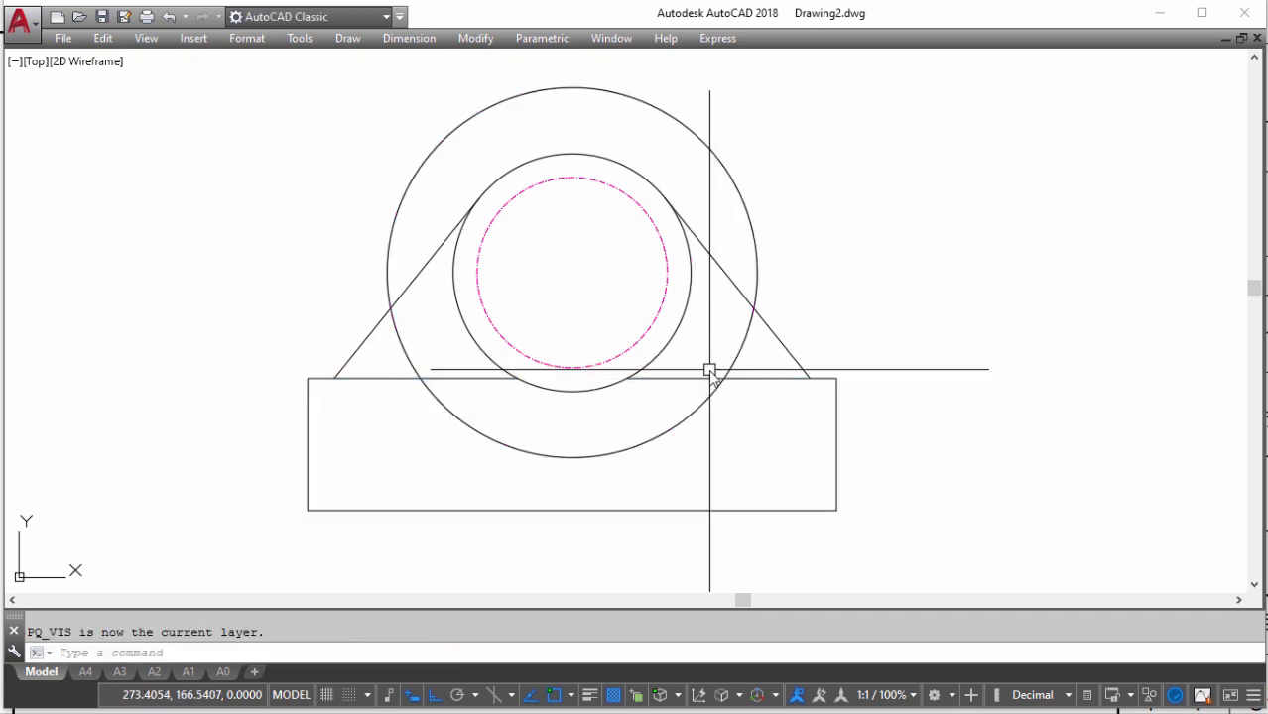
key(Escape)
Trim away the big circle's upper arc at the rectangle edge
text(tr)
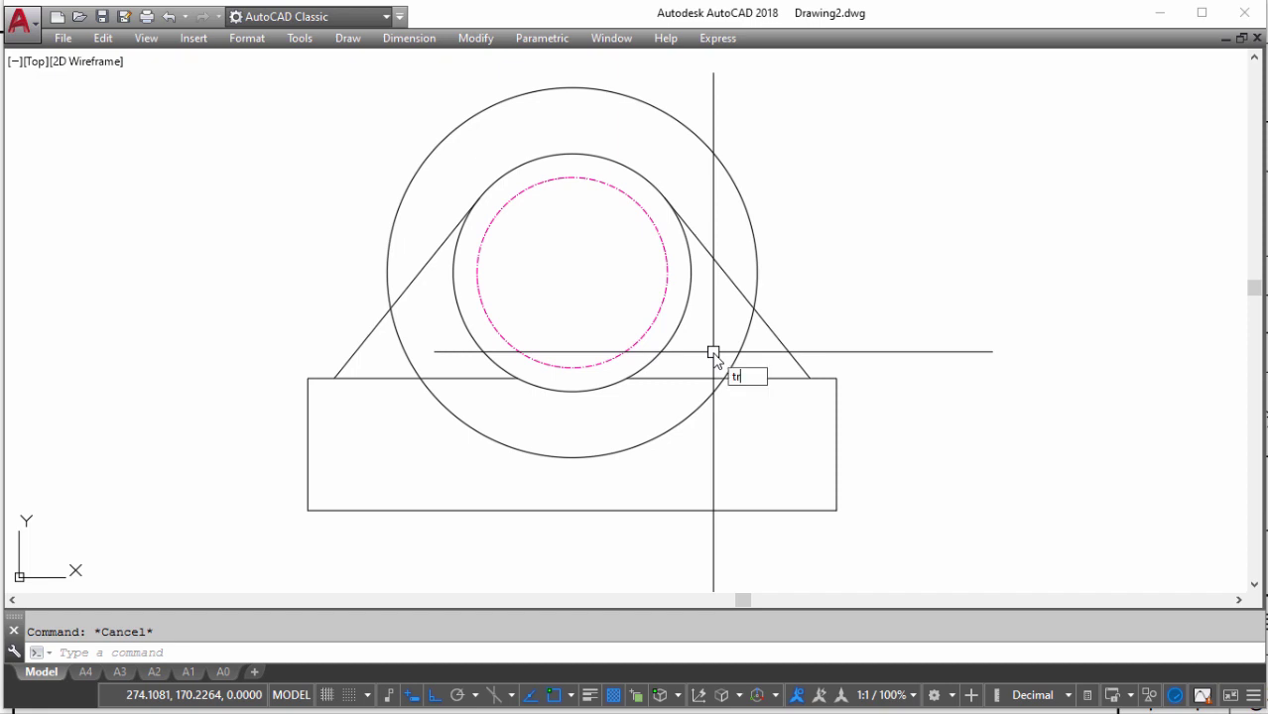
key(Return)
click(700, 377)
key(Return)
click(739, 351)
key(Escape)
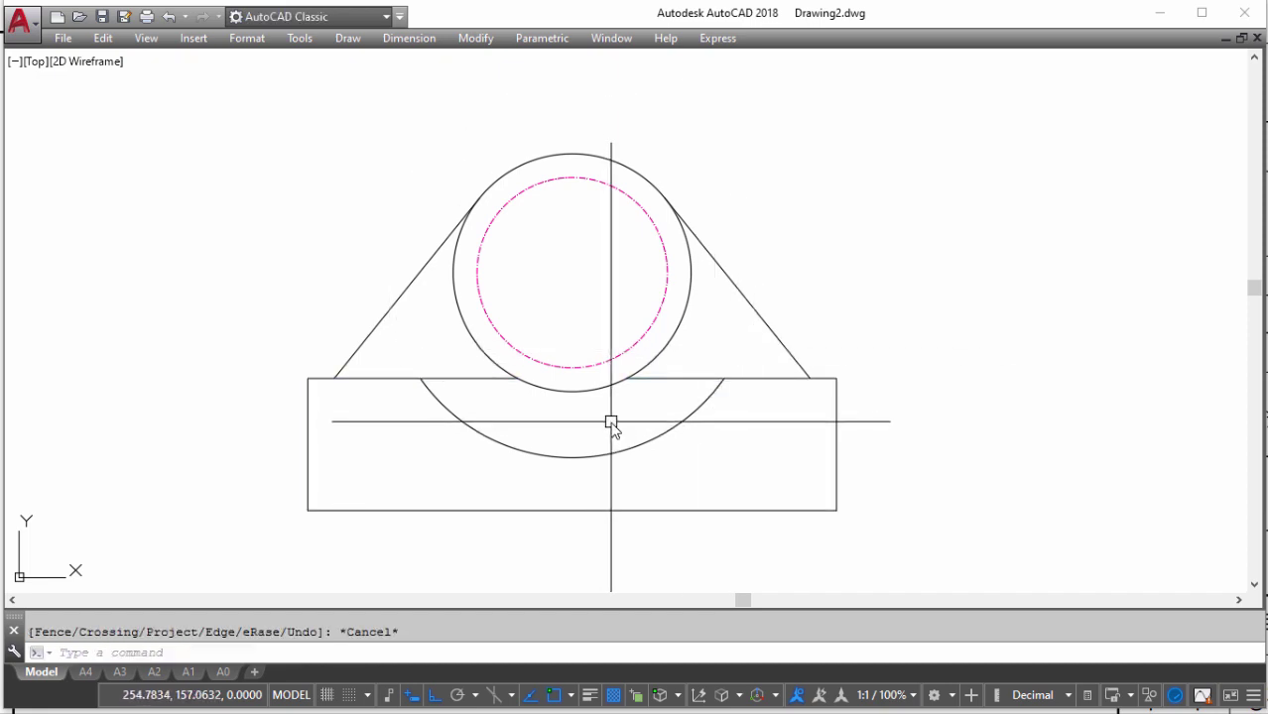
Match the lower arc to the magenta circle's dash-dot style
text(ma)
key(Return)
click(612, 361)
click(671, 427)
key(Escape)
Restyle the lower arc red dashed from a short helper line, then erase the helper
text(l)
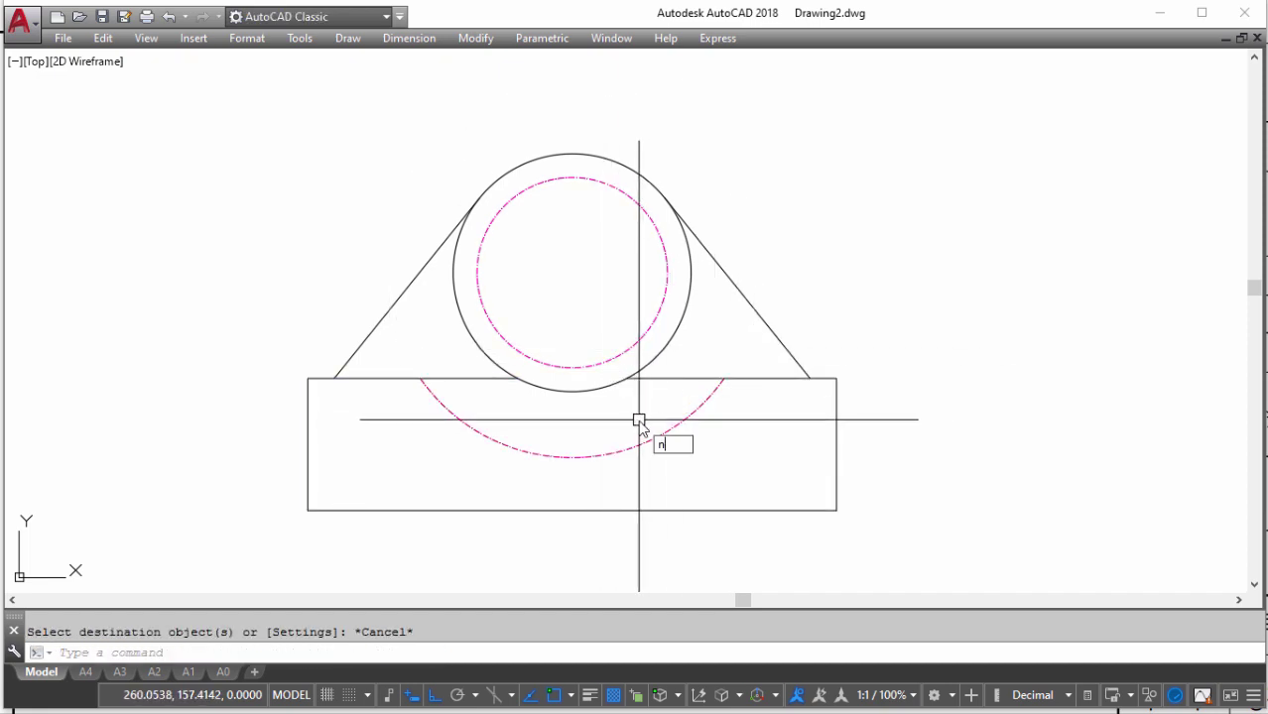
key(Return)
click(617, 421)
key(Escape)
text(ma)
key(Return)
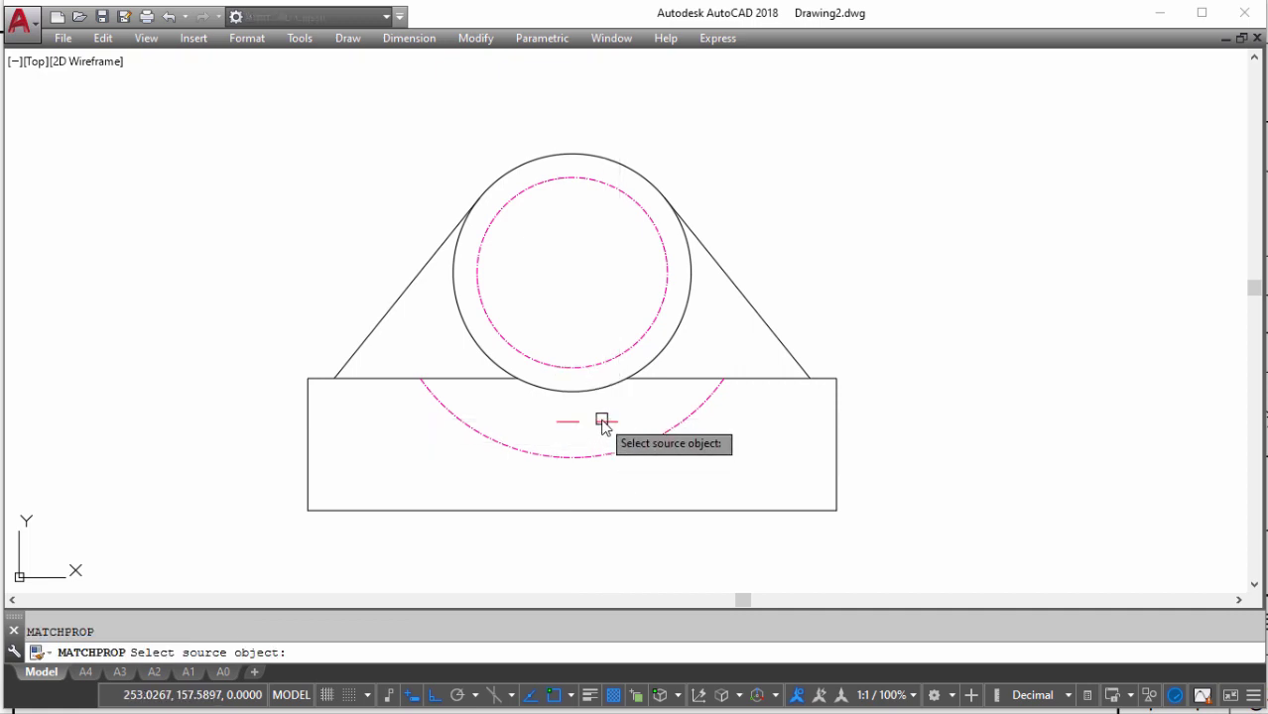
click(604, 424)
click(607, 422)
click(617, 449)
key(Escape)
click(616, 424)
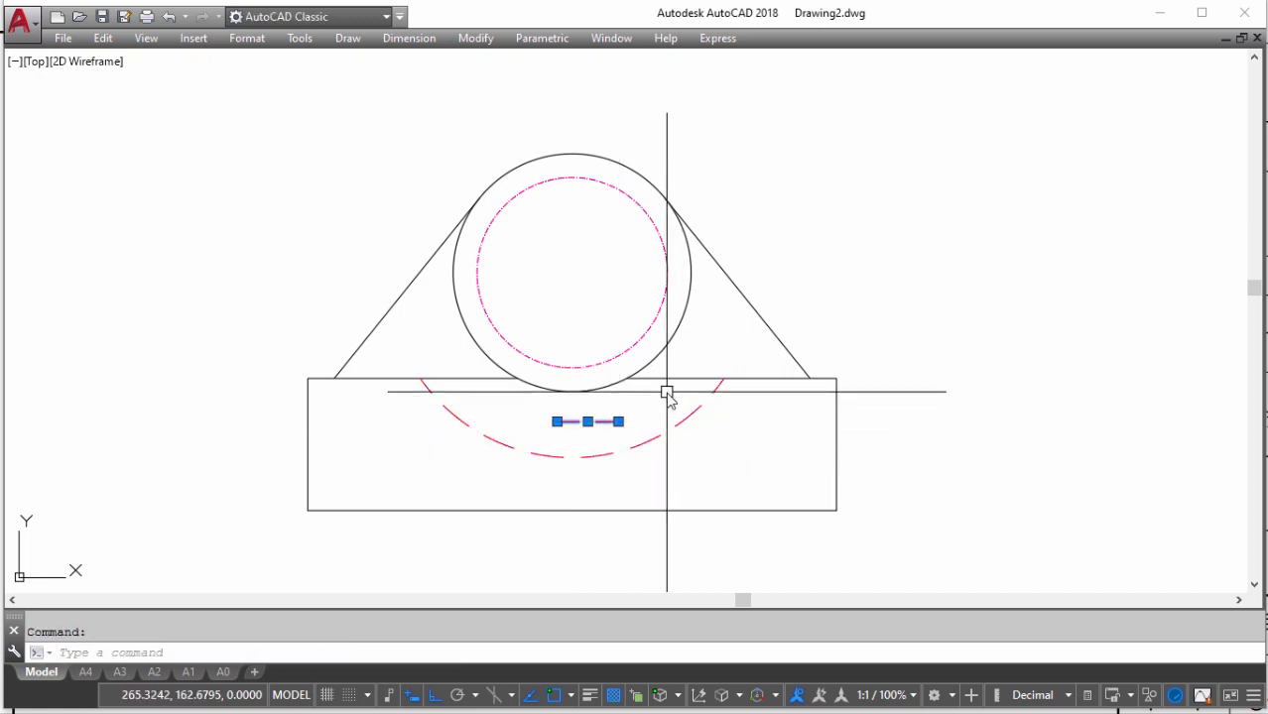
key(Delete)
Recentre the bracket and make the picked object's layer current
middle_drag(602, 413, 660, 412)
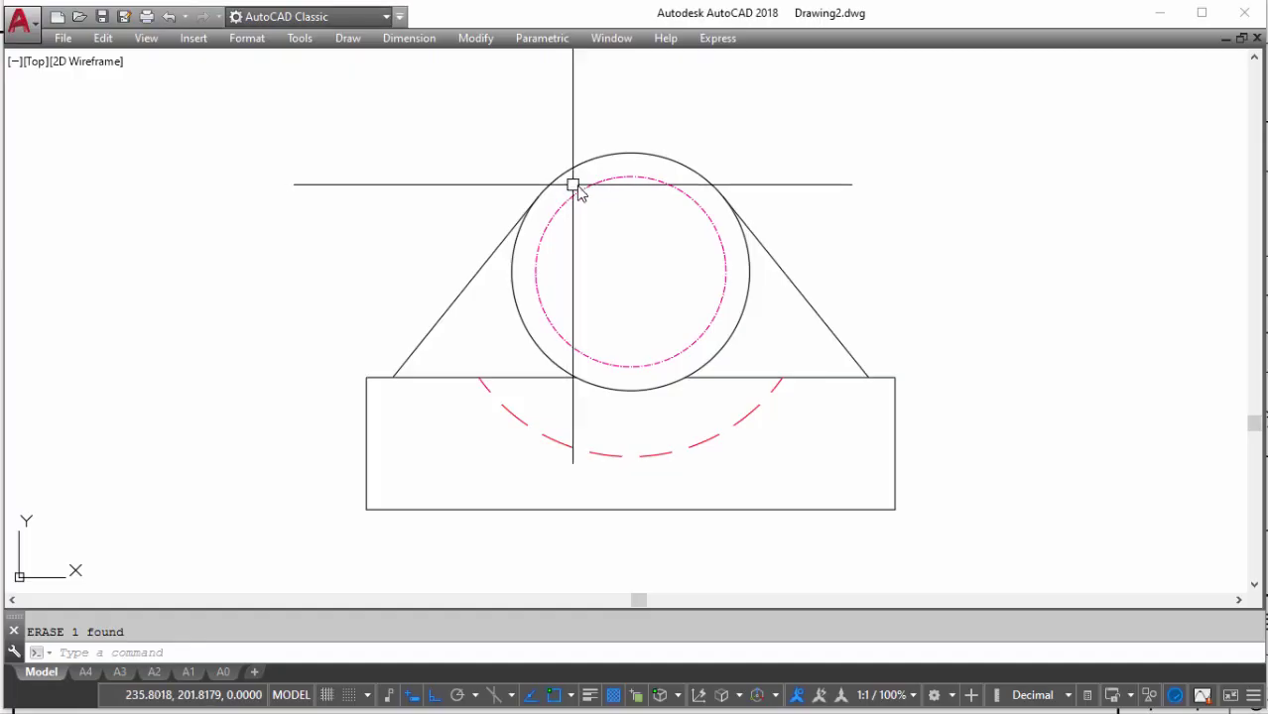
scroll(574, 187, up, 3)
scroll(633, 200, up, 1)
text(c)
key(Return)
click(619, 181)
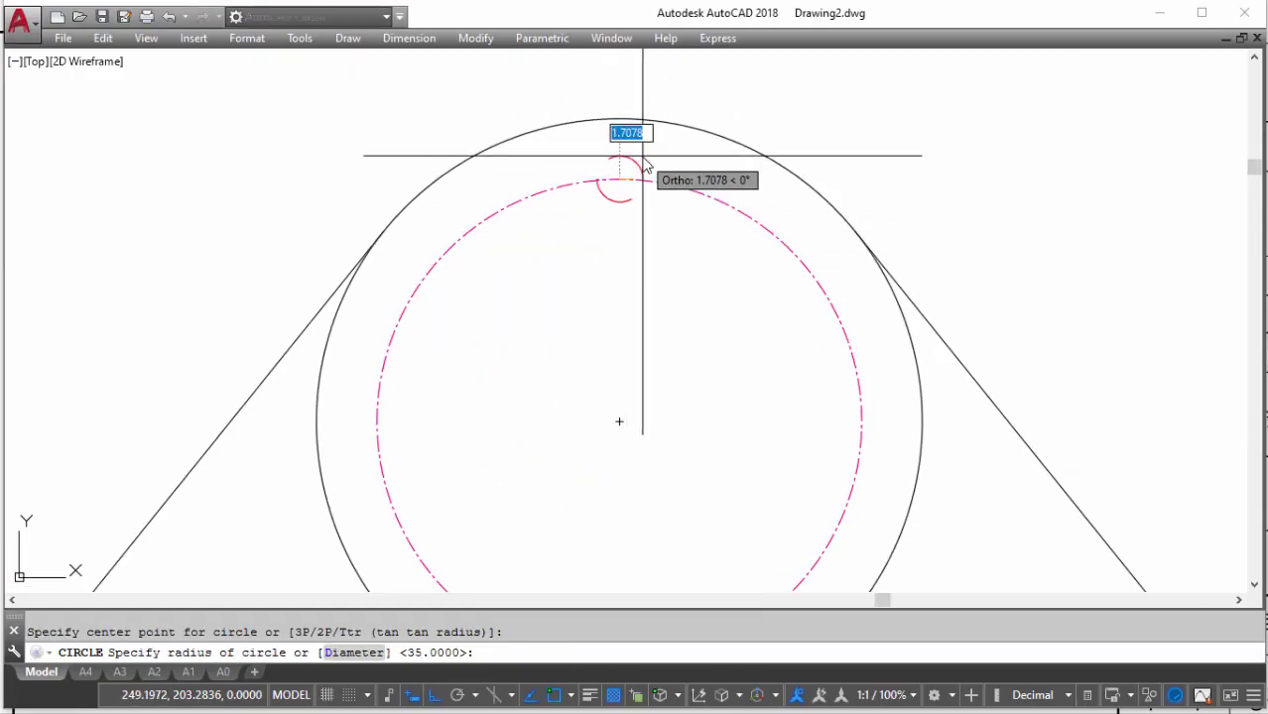
key(Escape)
text(laymcur)
key(Return)
click(658, 129)
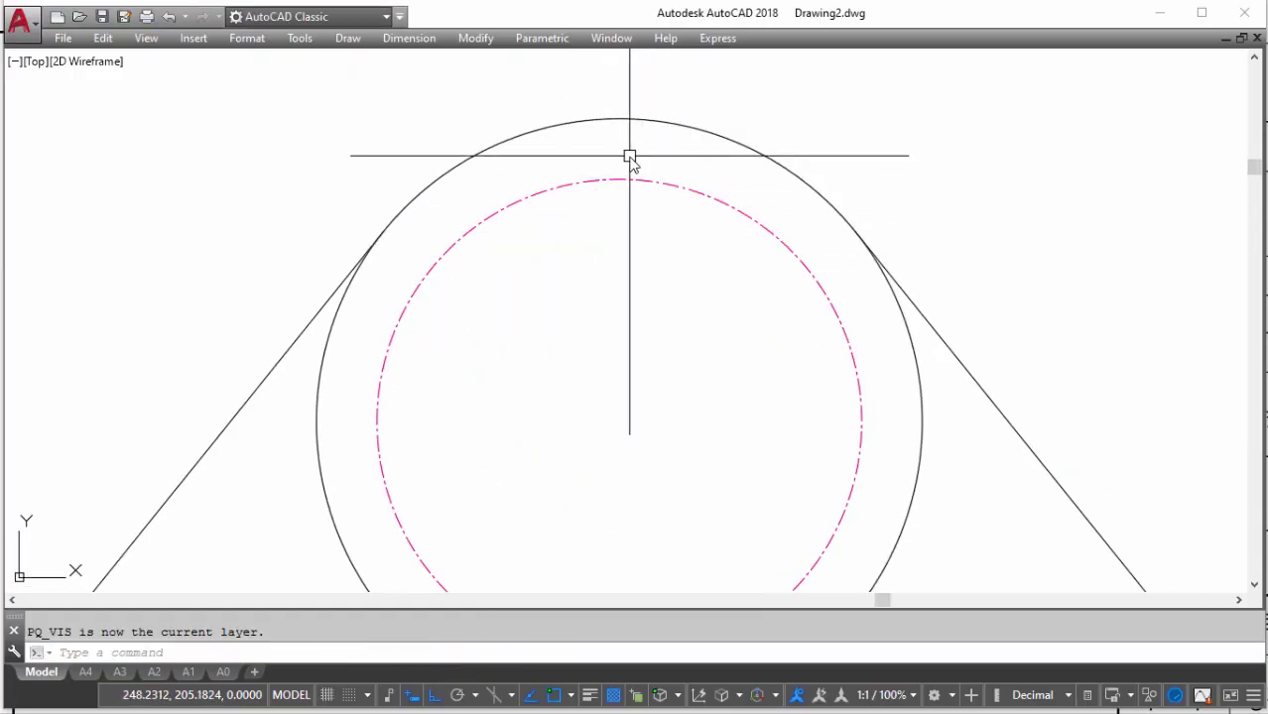
Draw a small 3.3-diameter hole circle at the magenta circle's top quadrant
text(c)
key(Return)
click(620, 181)
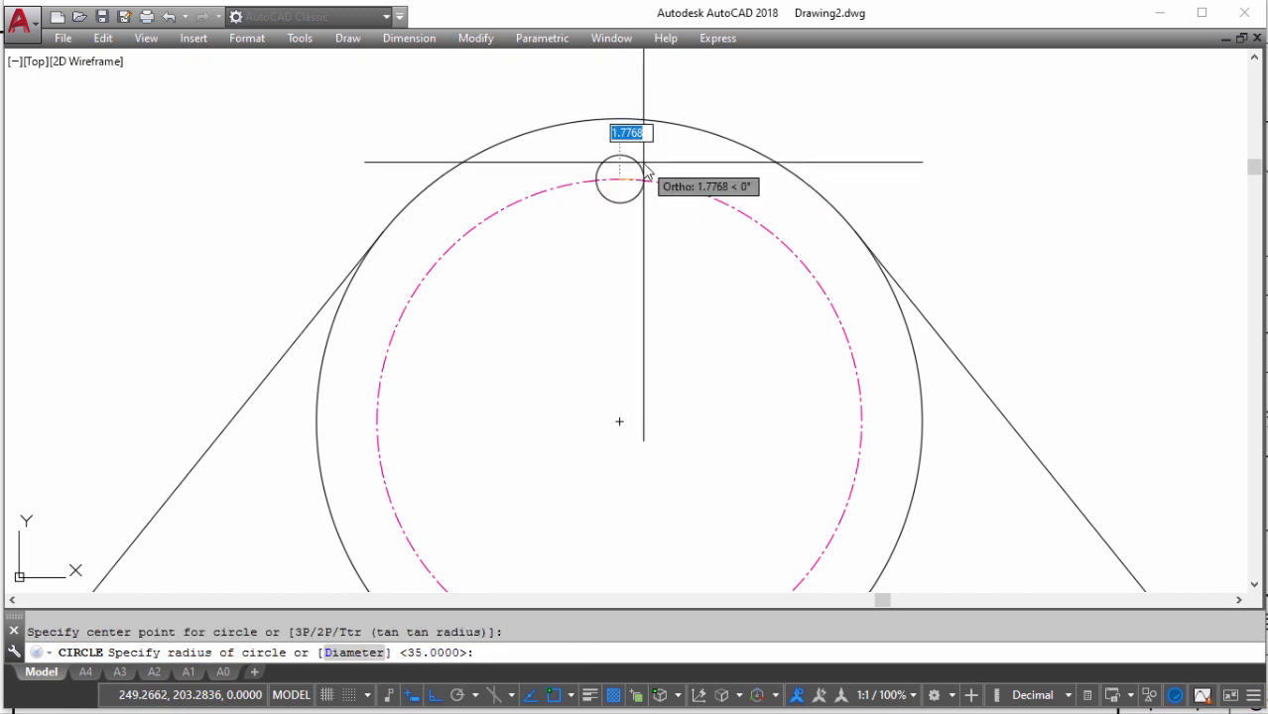
text(d)
key(Return)
text(3.3)
key(Return)
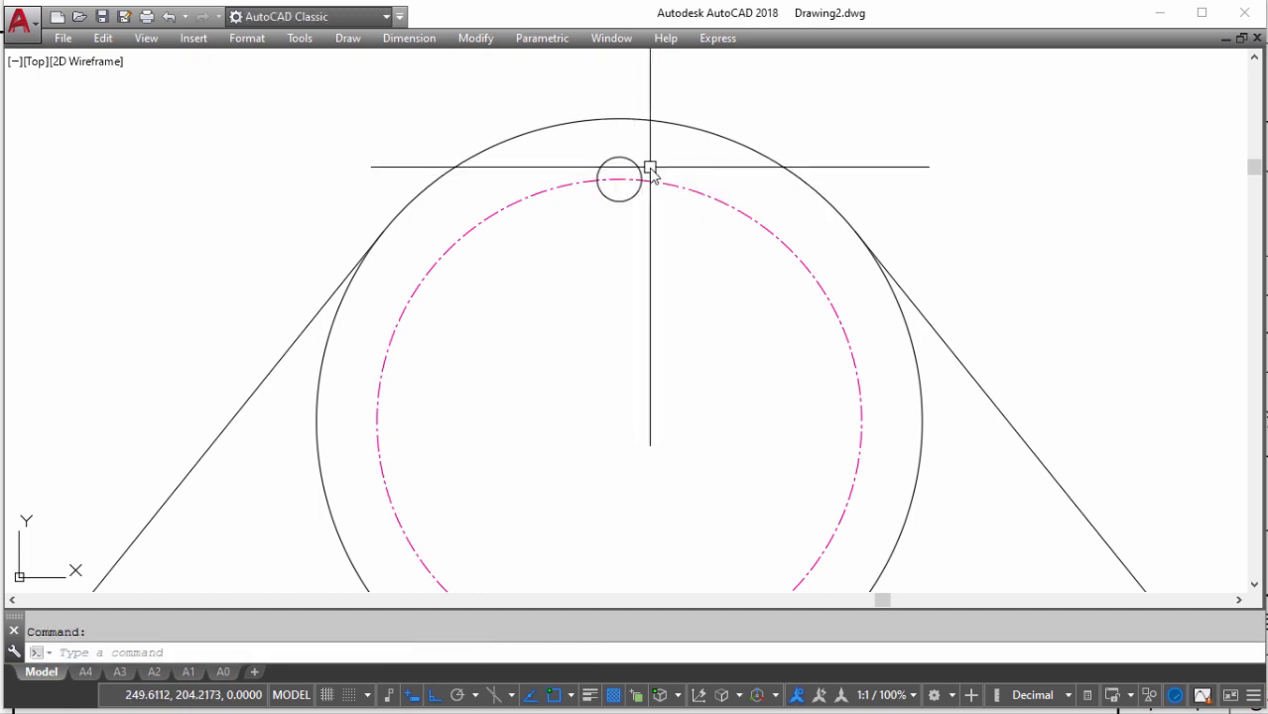
scroll(655, 183, down, 3)
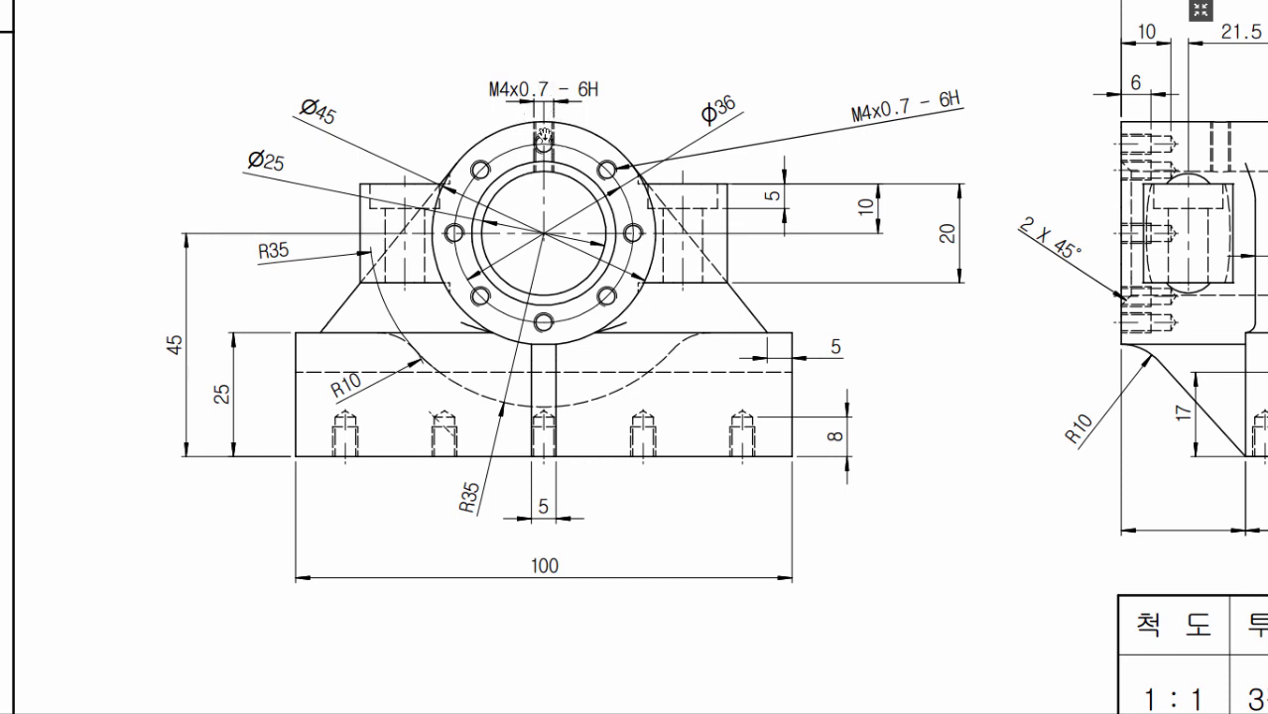
Zoom around the M4x0.7 - 6H callout, then leave full-screen mode
scroll(531, 102, up, 3)
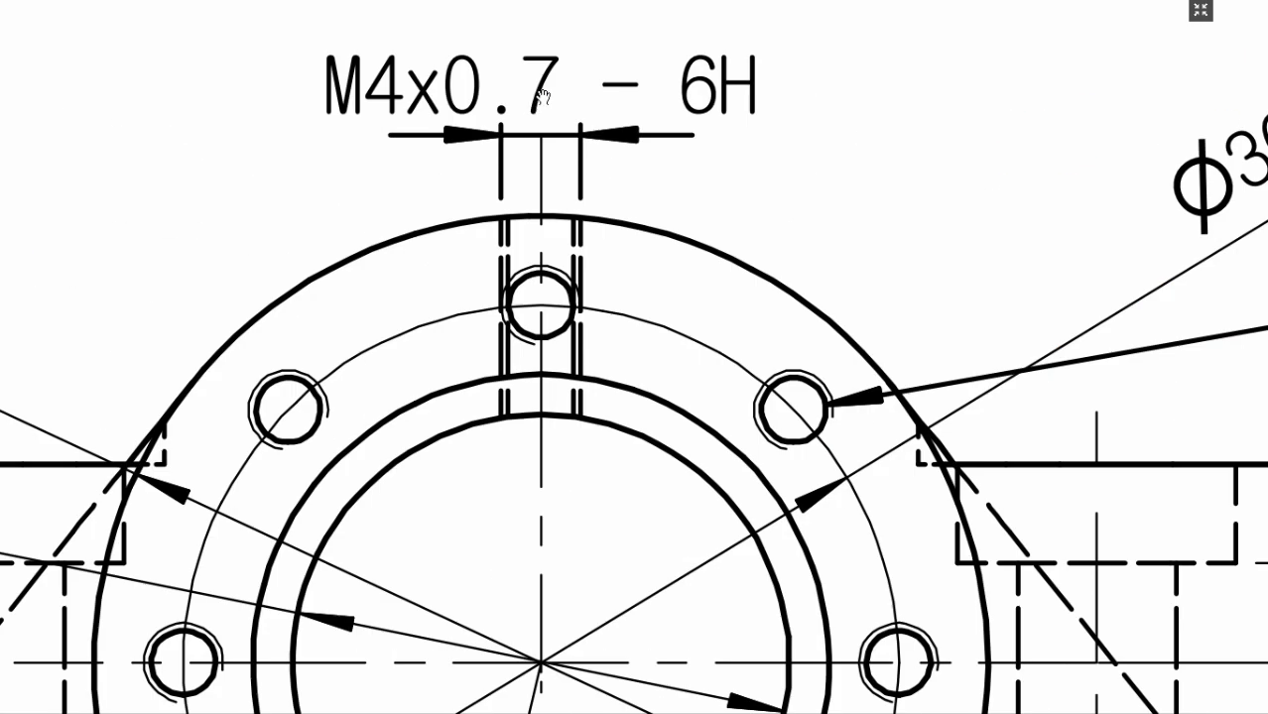
scroll(505, 117, down, 3)
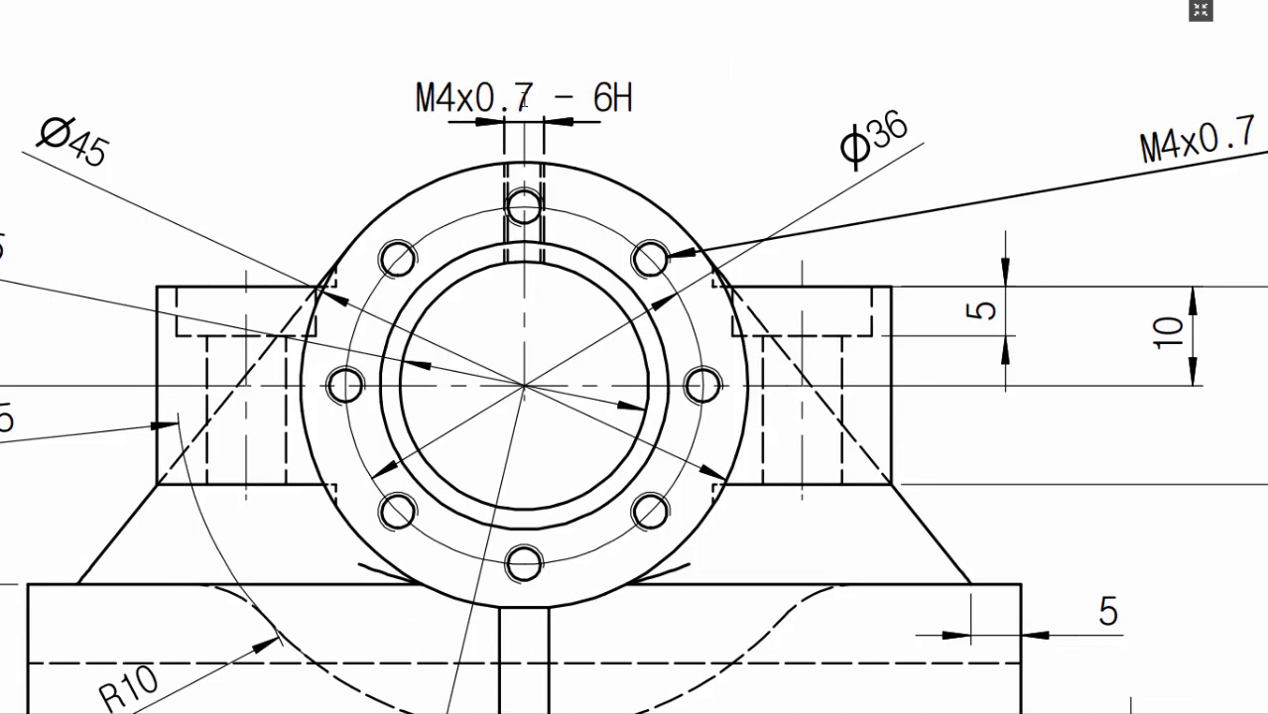
drag(632, 99, 593, 99)
scroll(635, 192, down, 3)
scroll(737, 332, up, 3)
scroll(715, 324, up, 1)
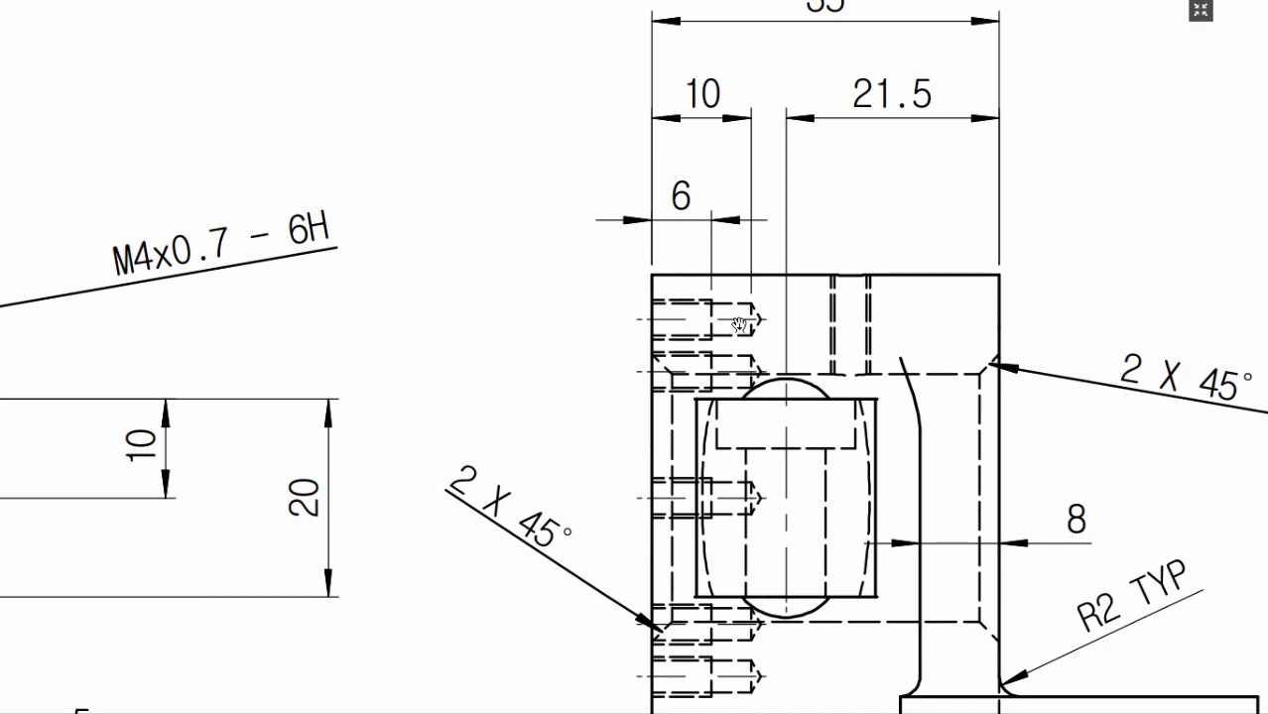
scroll(730, 286, down, 3)
scroll(675, 286, left, 3)
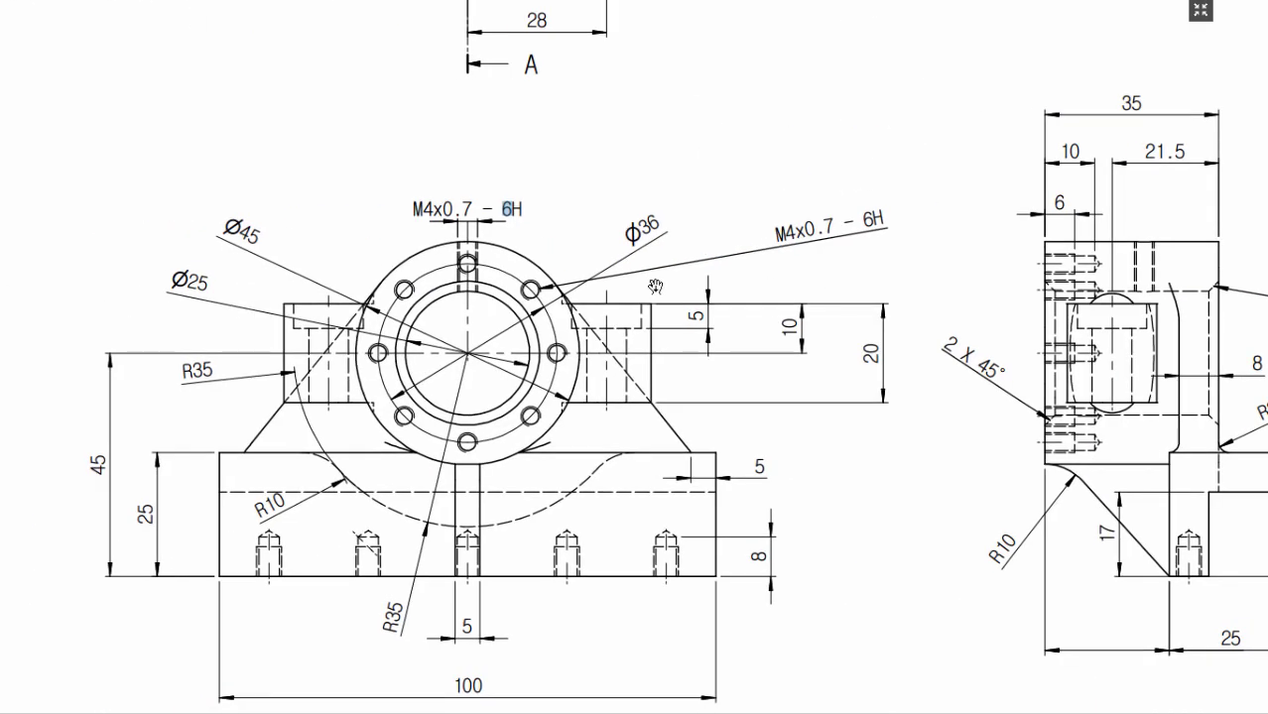
scroll(496, 223, up, 1)
scroll(491, 298, up, 3)
scroll(595, 253, down, 1)
key(Escape)
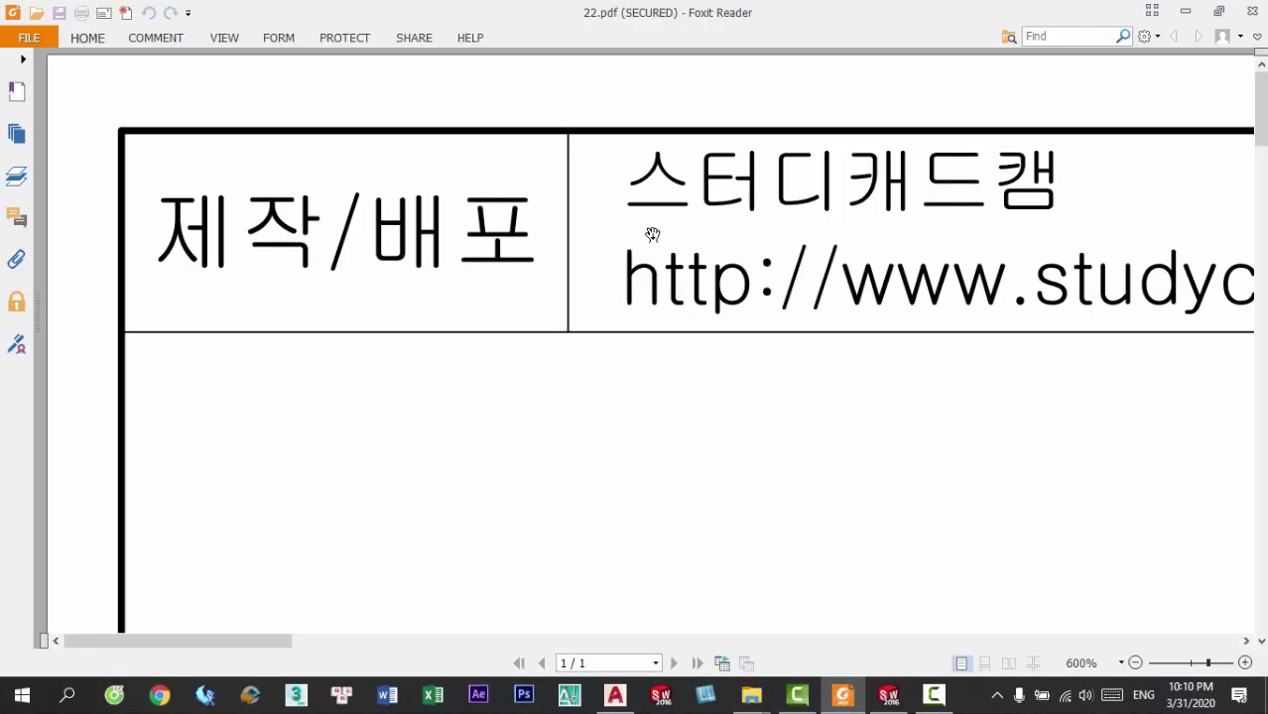
Zoom over the front view's eight M4x0.7 - 6H holes and the 45 and 25 heights
scroll(616, 267, down, 3)
scroll(505, 485, down, 3)
scroll(444, 370, up, 2)
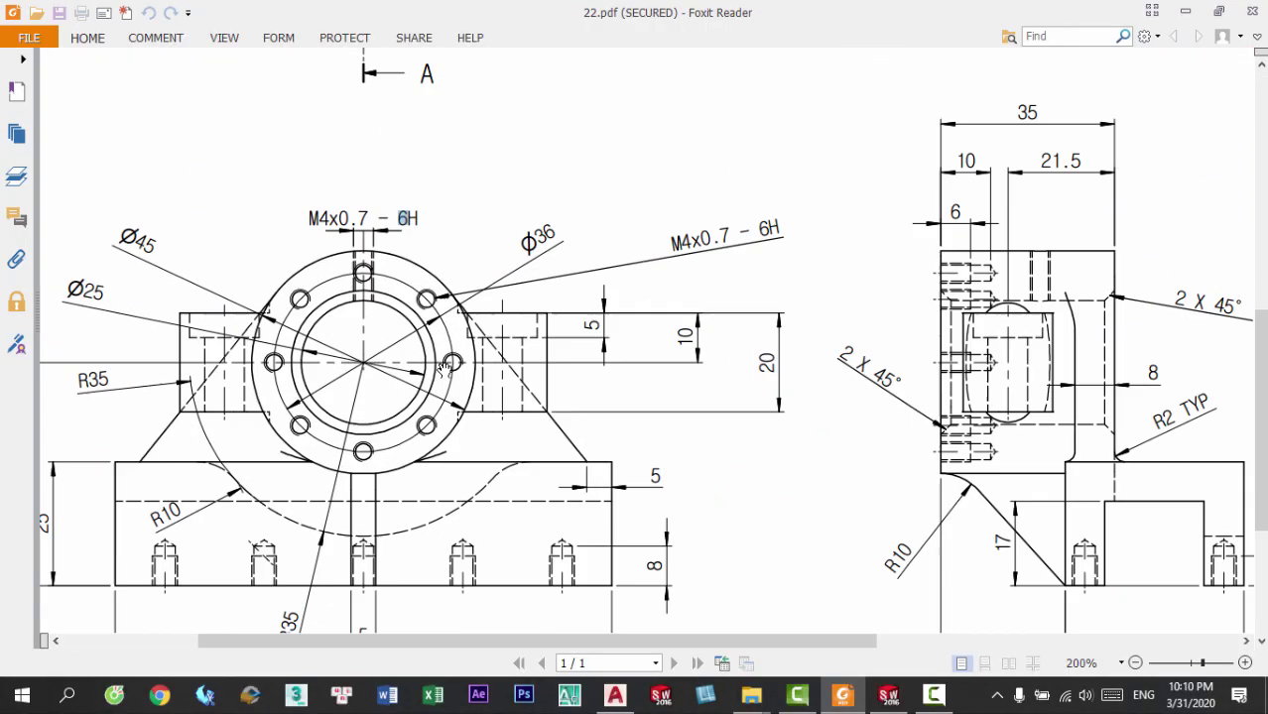
scroll(417, 243, up, 2)
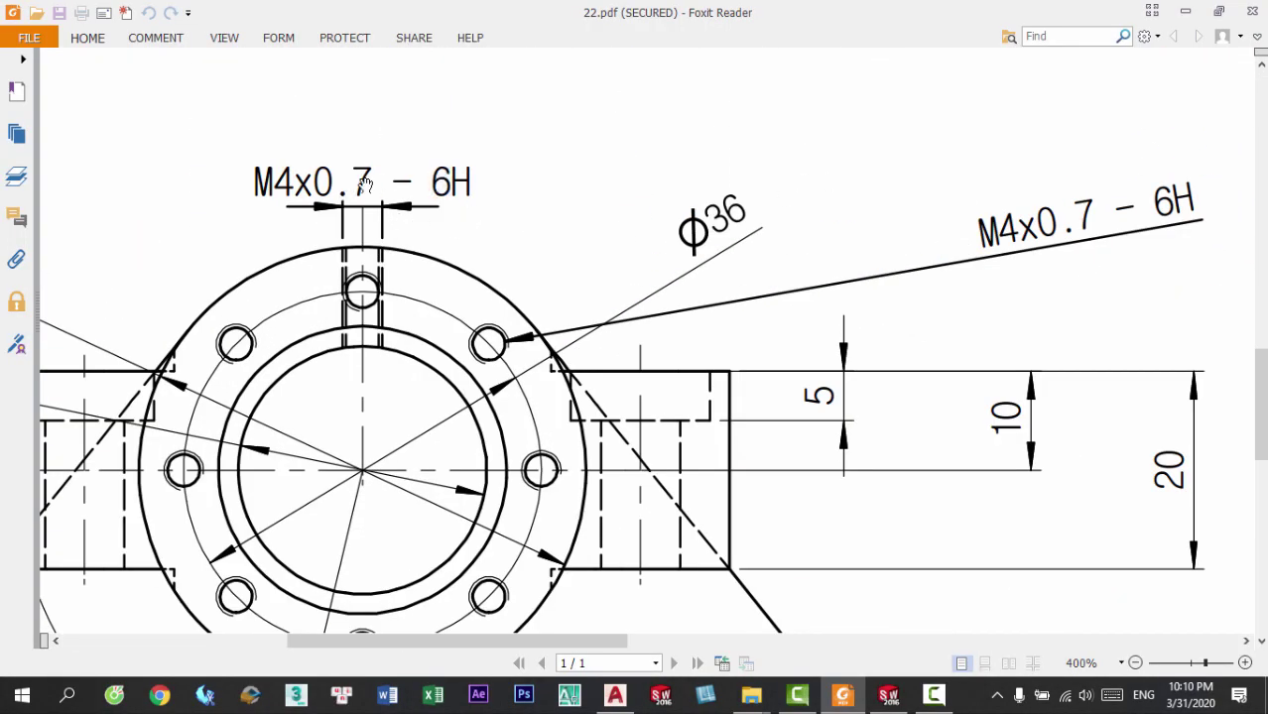
scroll(377, 213, down, 1)
scroll(512, 398, down, 2)
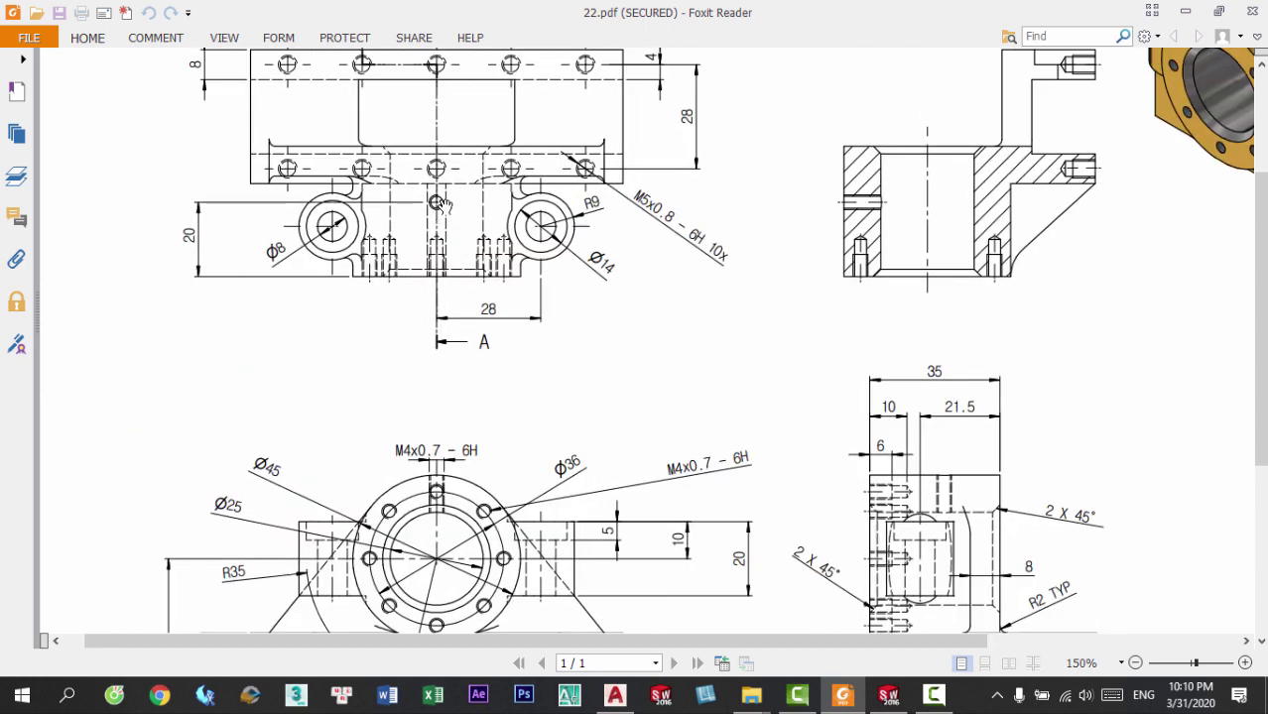
scroll(417, 387, up, 2)
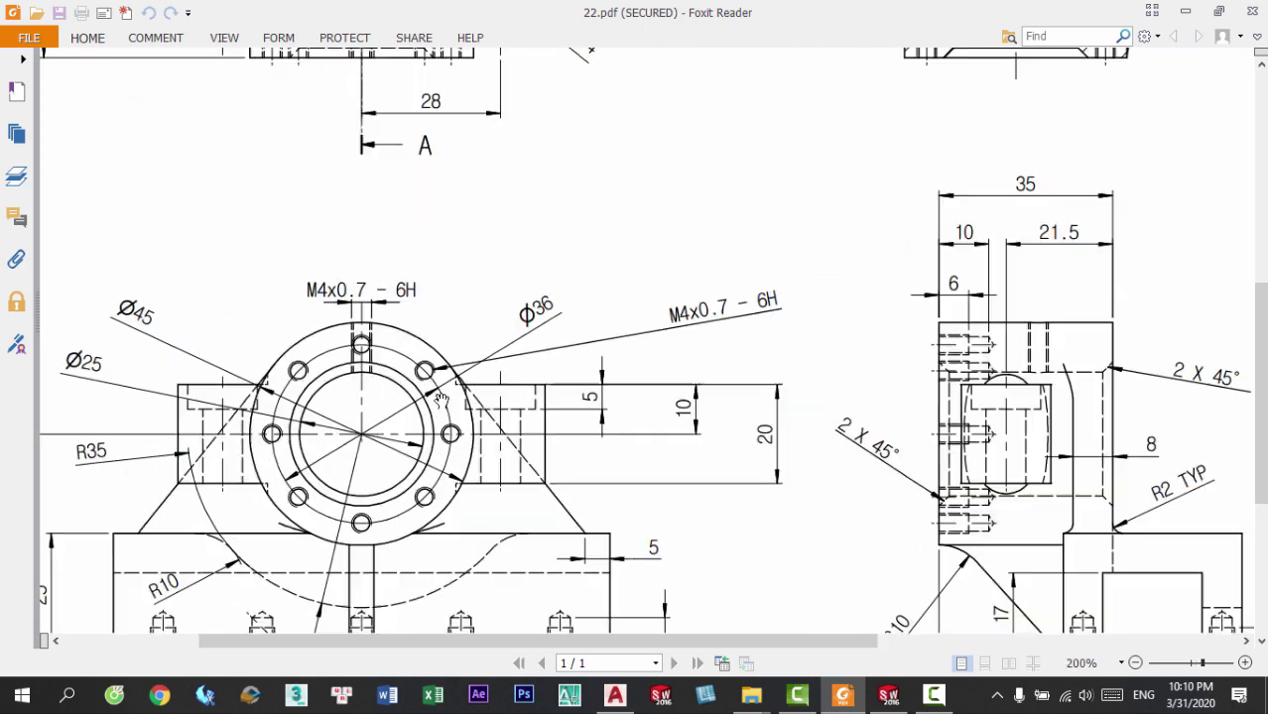
scroll(407, 365, up, 2)
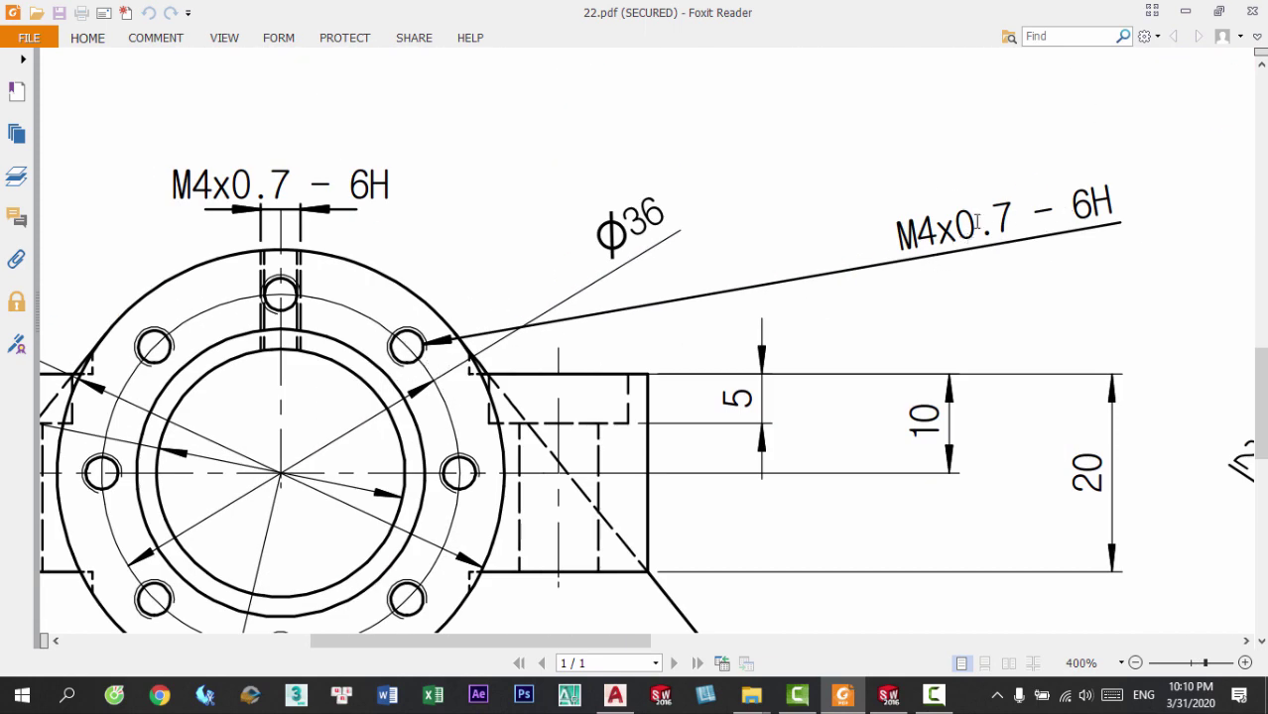
scroll(919, 232, down, 2)
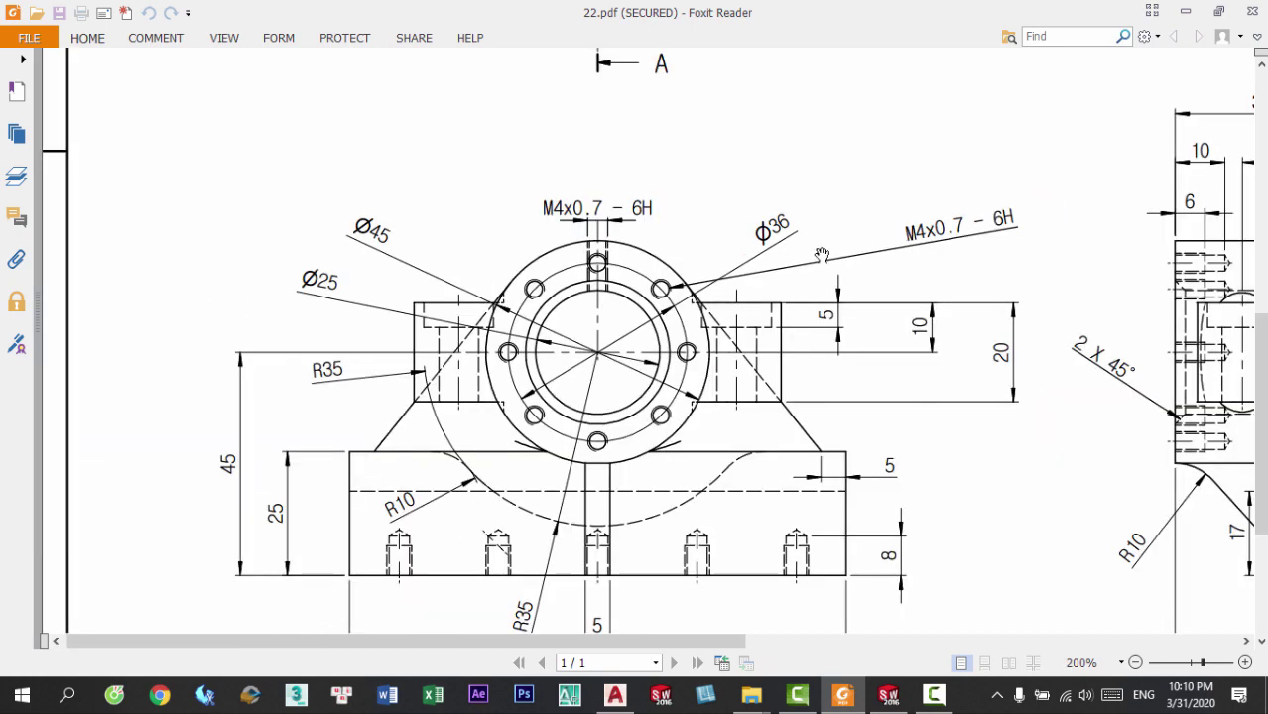
scroll(627, 283, up, 3)
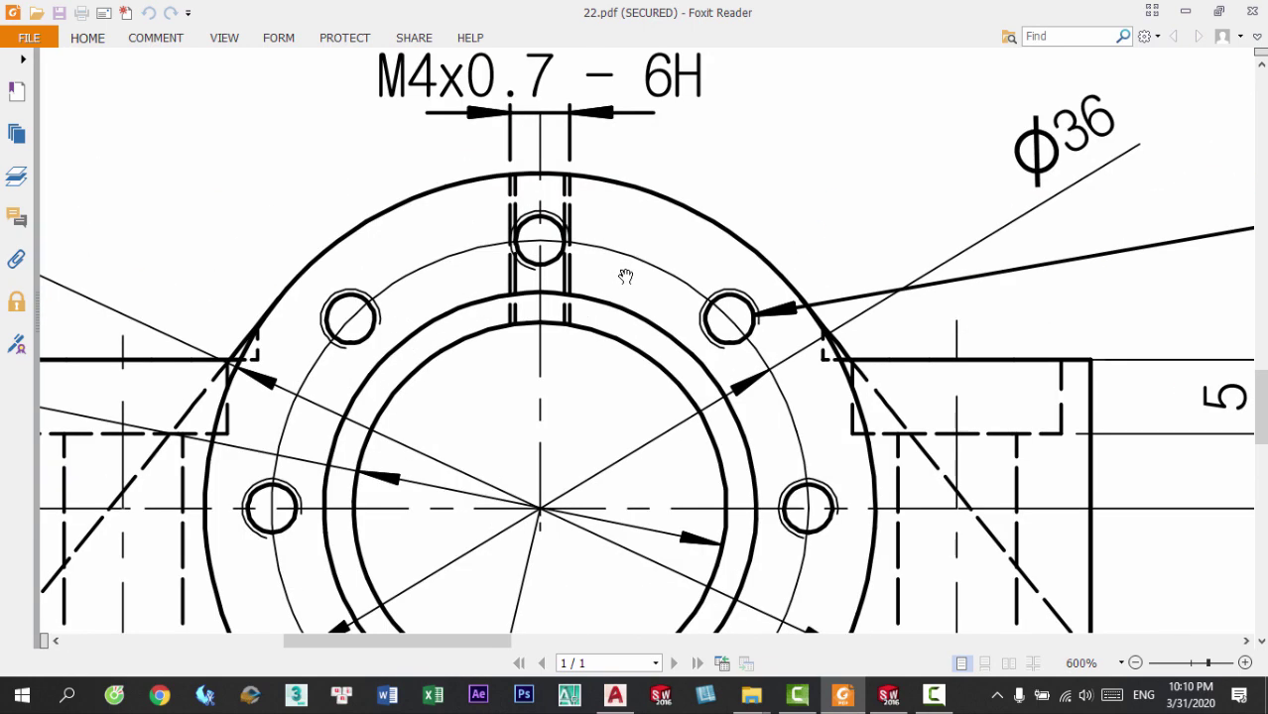
scroll(627, 274, down, 2)
scroll(712, 241, down, 2)
drag(713, 241, 715, 189)
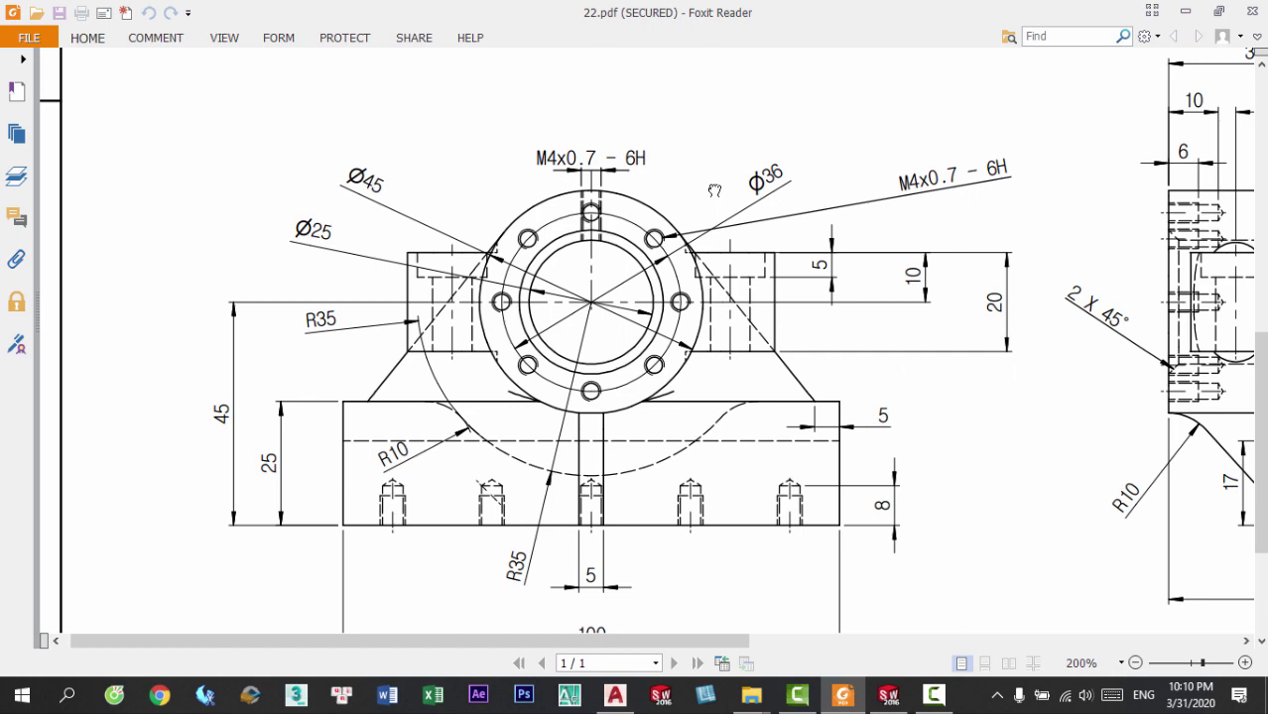
Recentre the AutoCAD bracket and line up the reference front view beside it
key(alt+Tab)
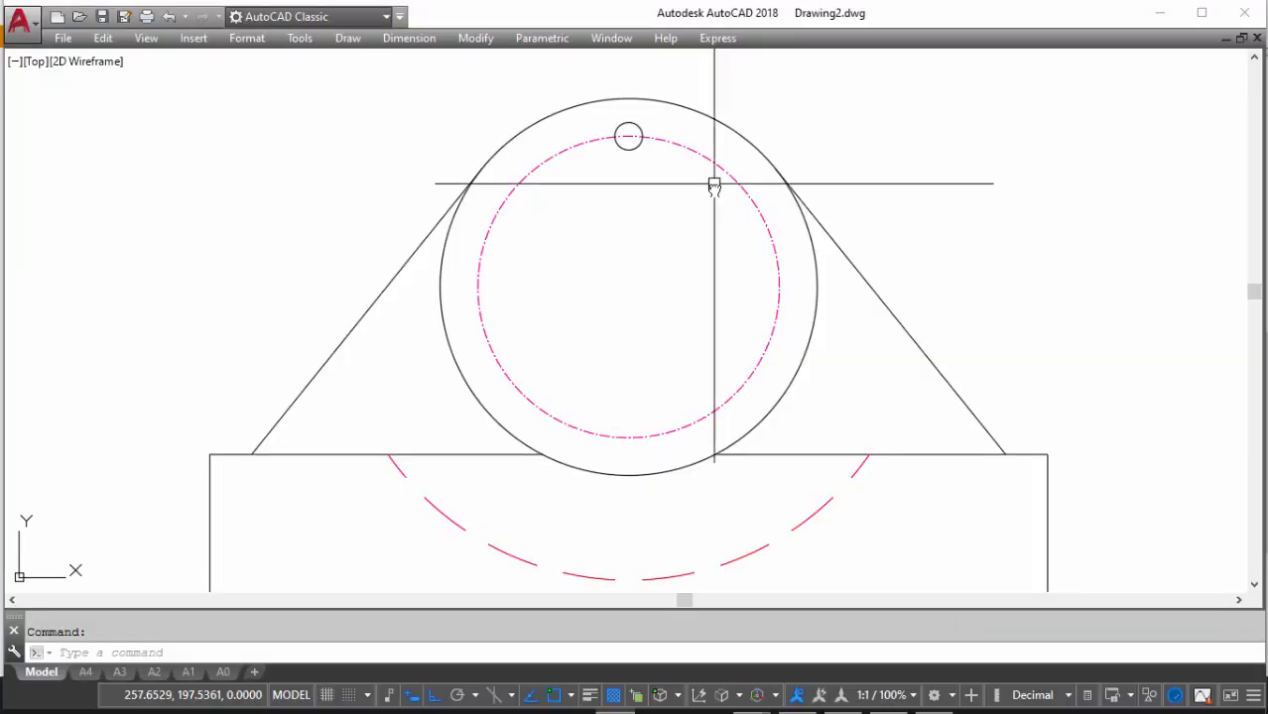
scroll(670, 271, down, 4)
middle_drag(648, 193, 677, 260)
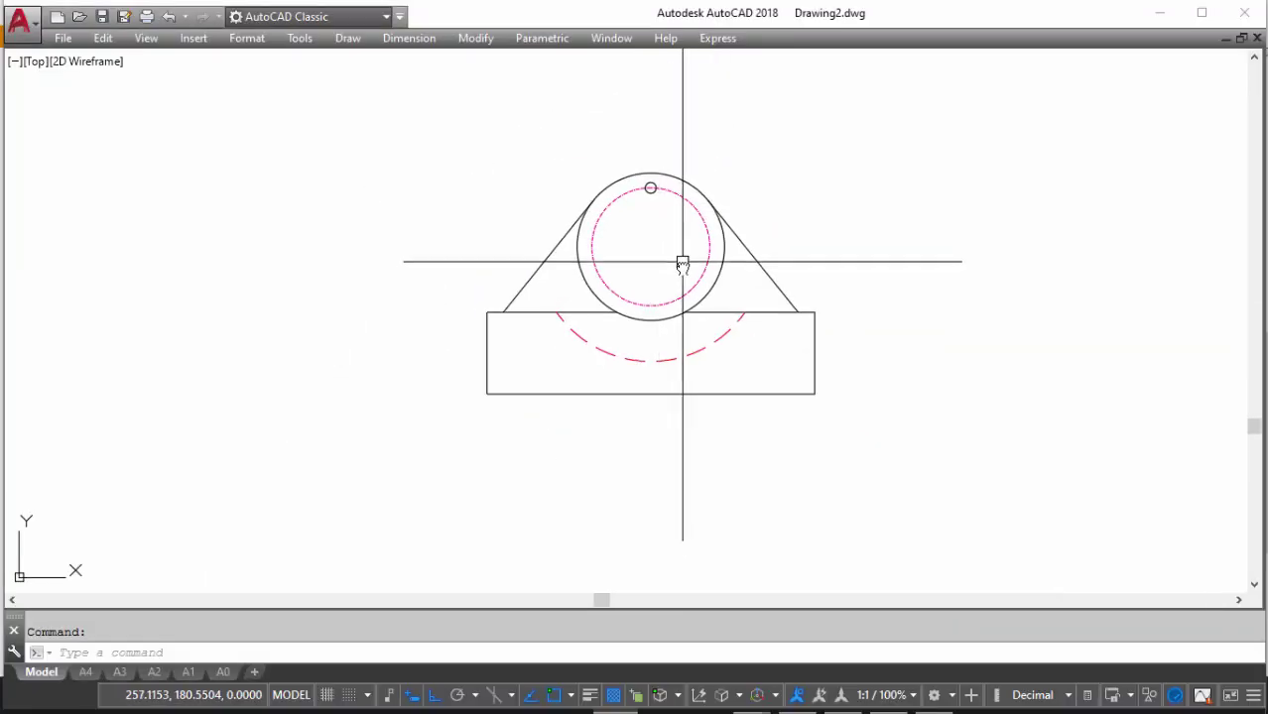
key(alt+Tab)
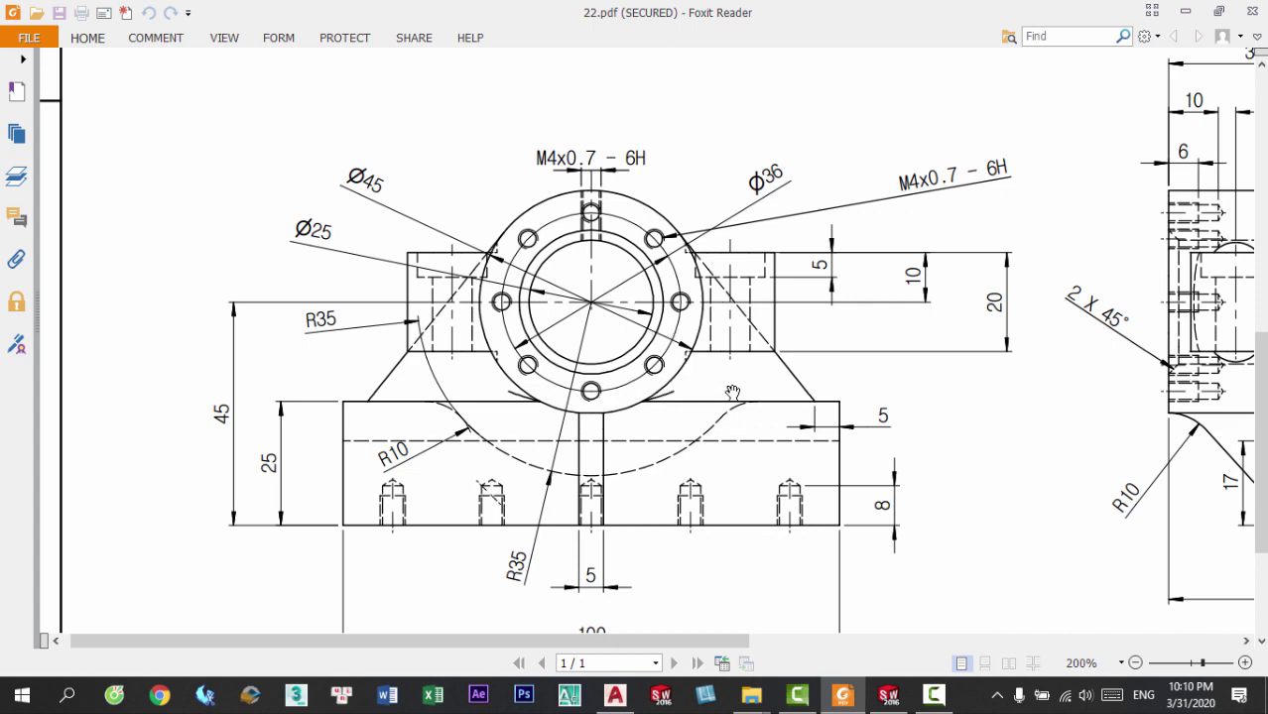
key(alt+Tab)
key(alt+Tab)
ctrl+scroll(629, 382, down, 5)
ctrl+scroll(501, 271, up, 2)
drag(411, 218, 449, 260)
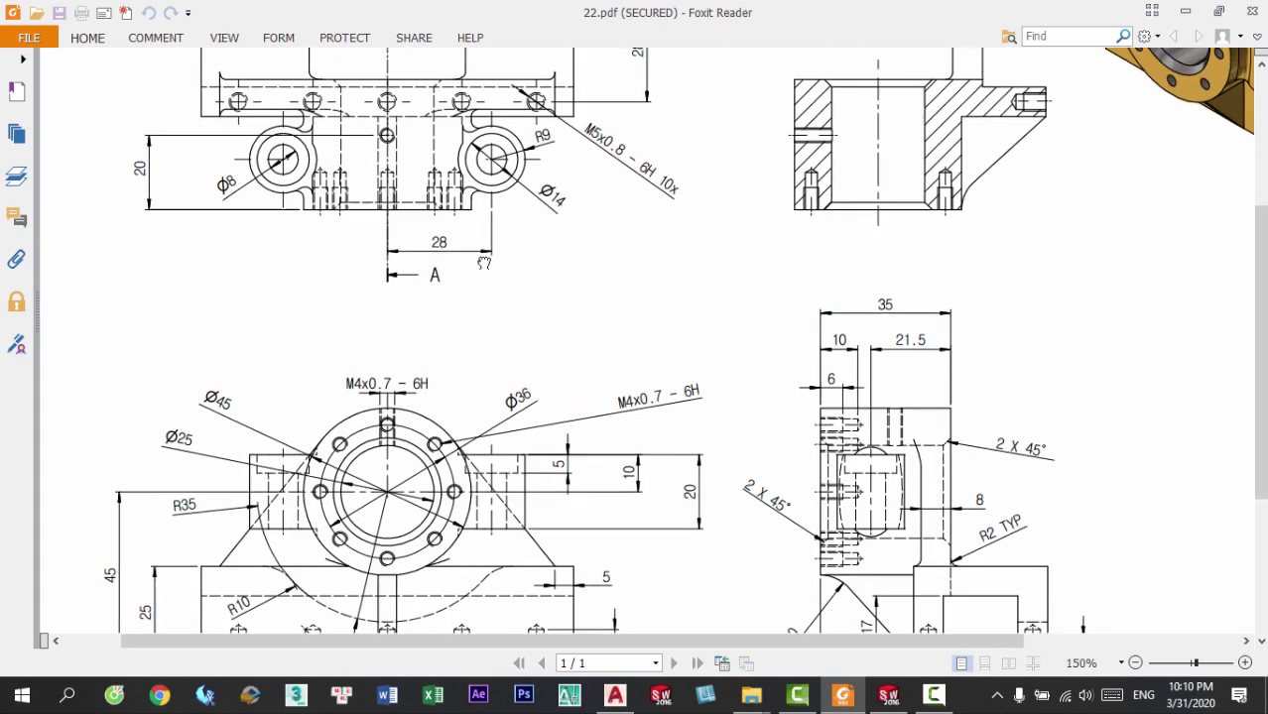
key(alt+Tab)
Draw a 25-unit horizontal line right from the circle centre
text(l)
key(Return)
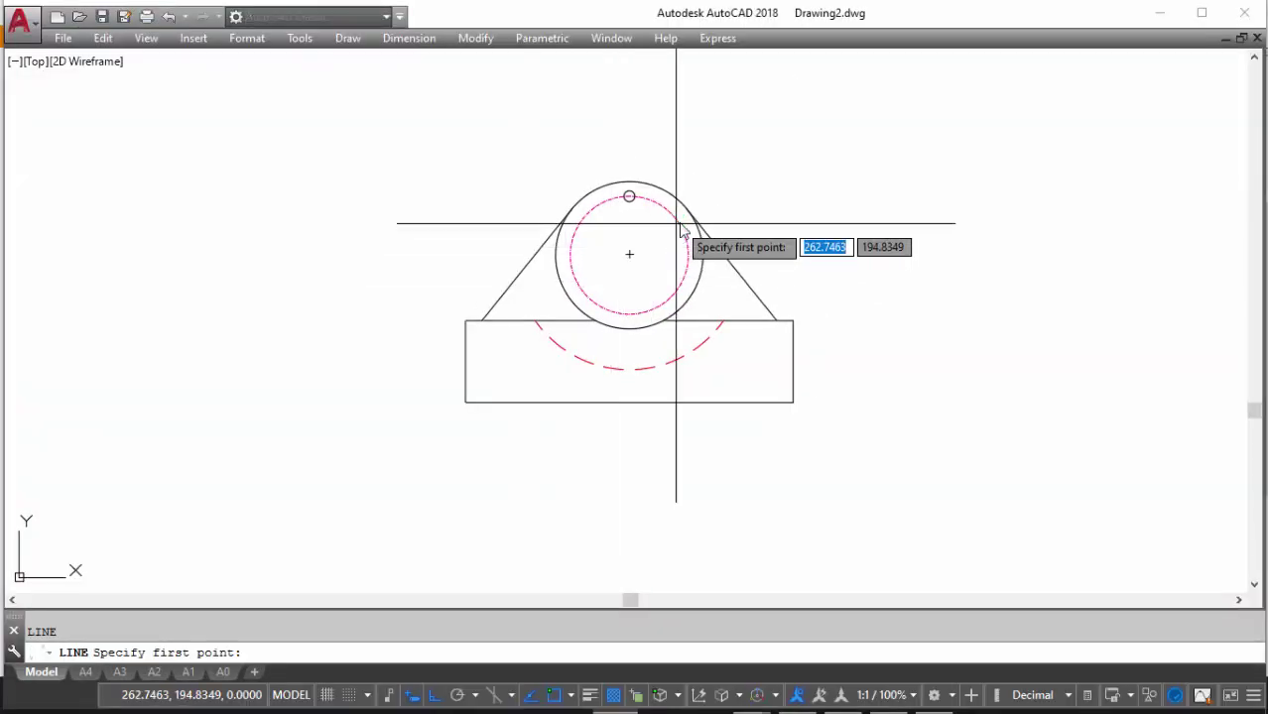
click(630, 254)
text(25)
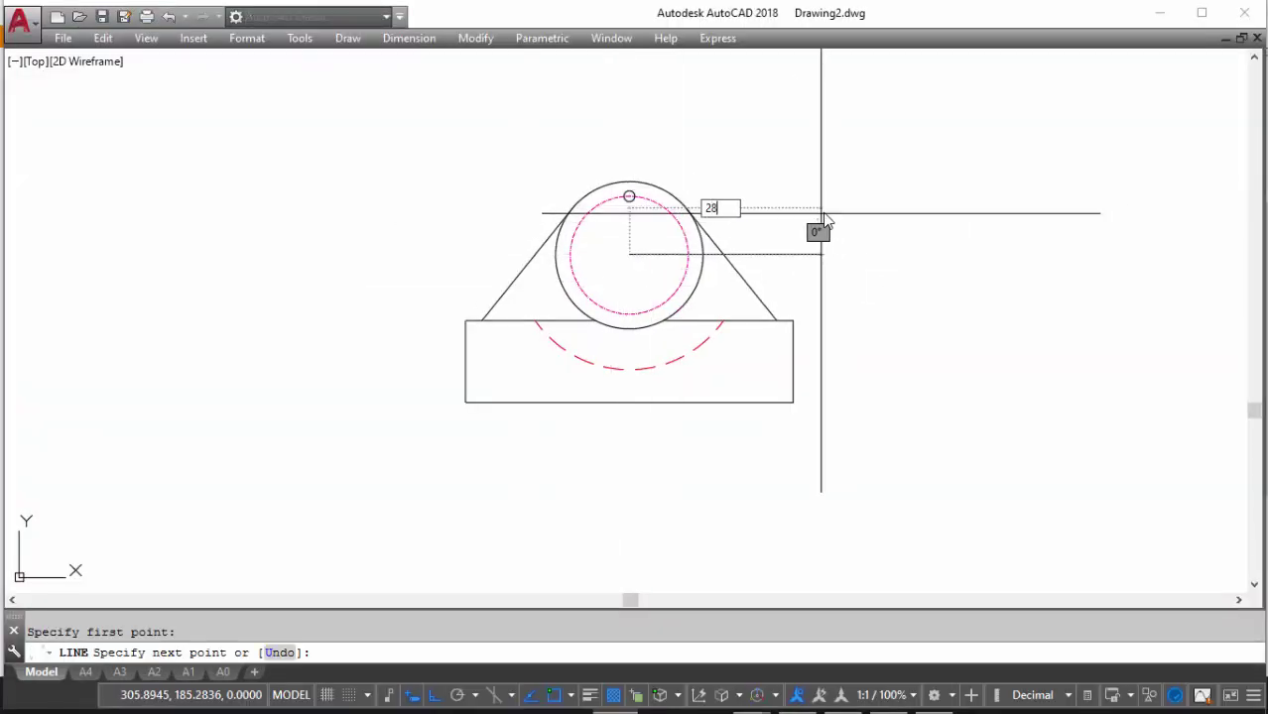
key(Return)
key(Return)
scroll(820, 227, up, 5)
scroll(766, 229, down, 5)
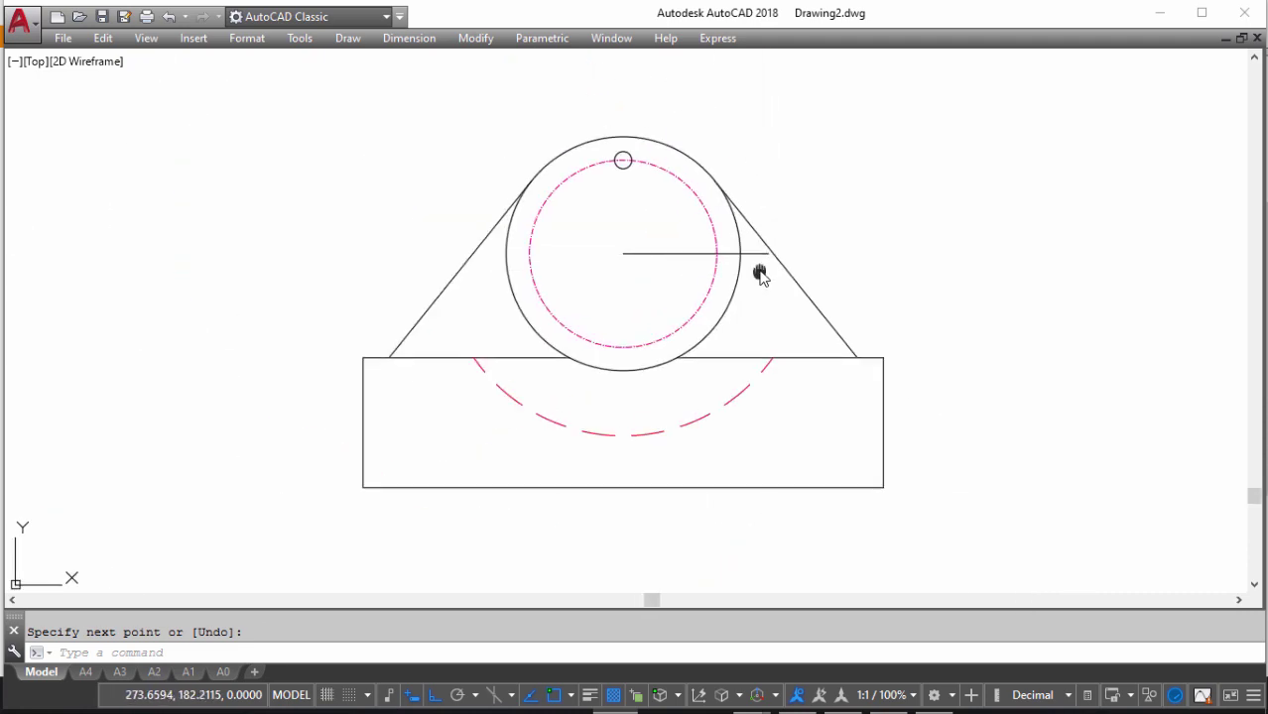
key(alt+Tab)
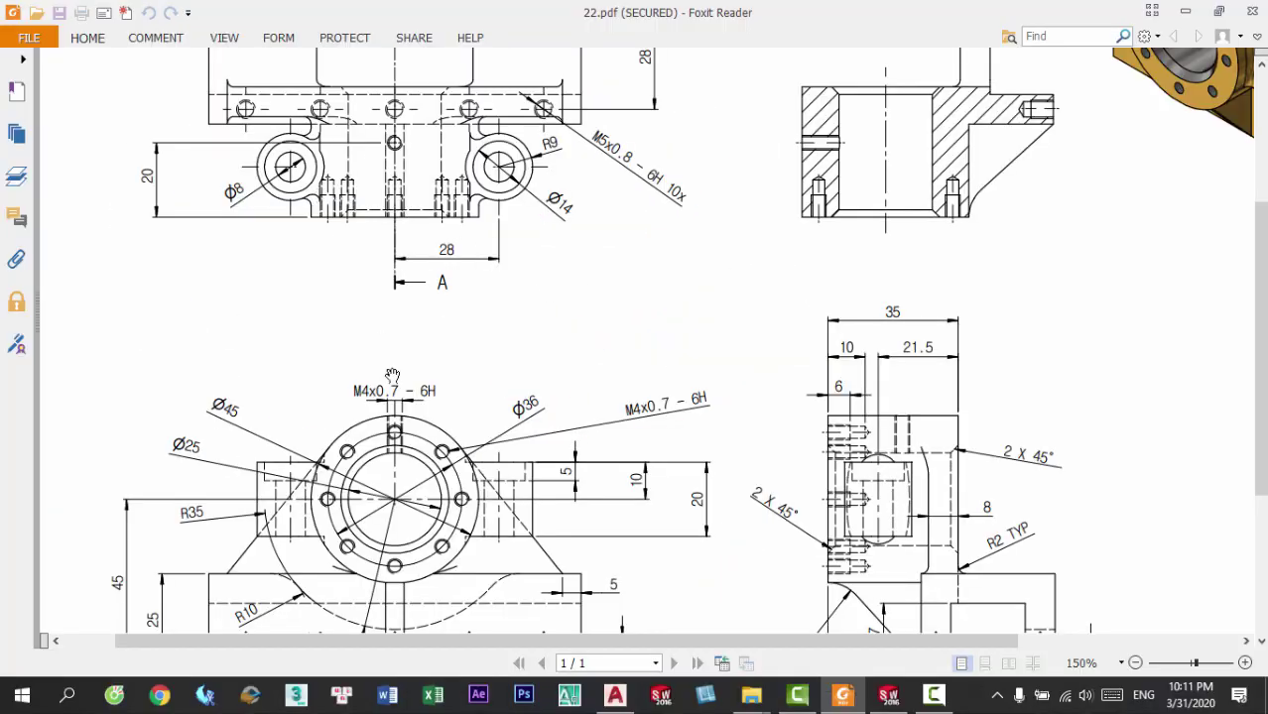
key(alt+Tab)
Offset the line 10 up and 10 down, then erase the middle line
text(o)
key(Return)
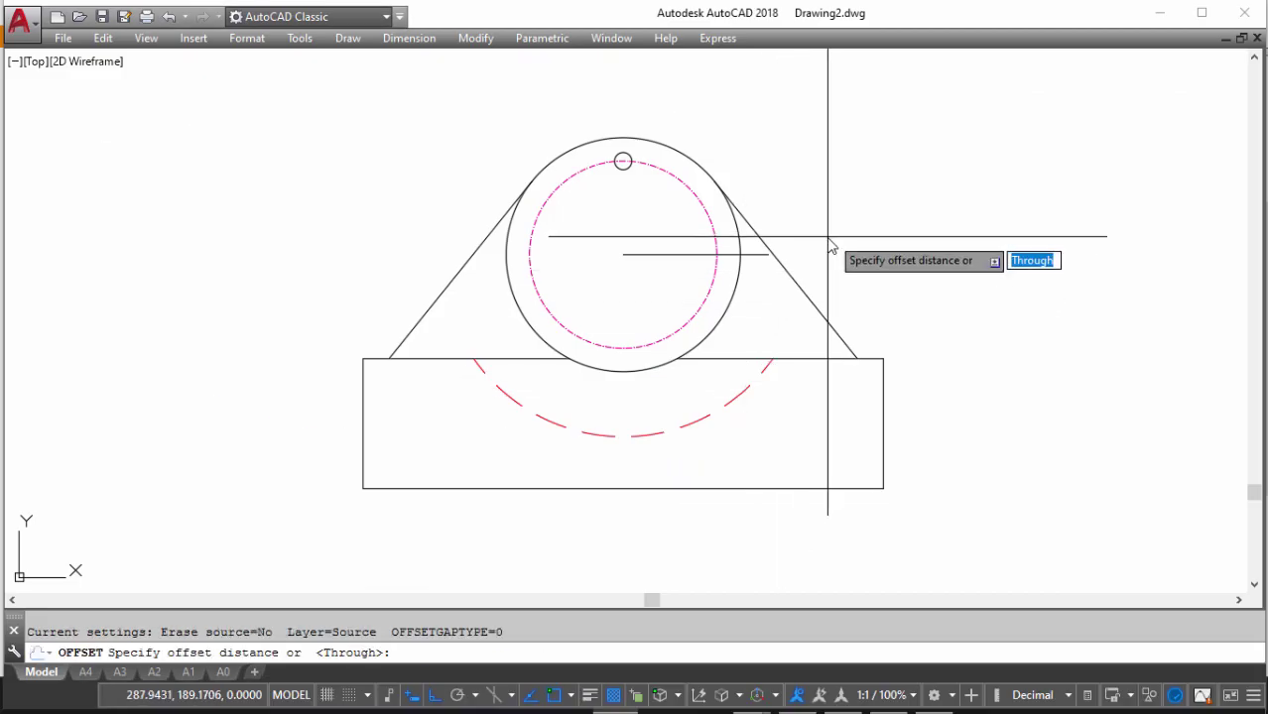
text(10)
key(Return)
click(764, 256)
click(799, 176)
click(756, 255)
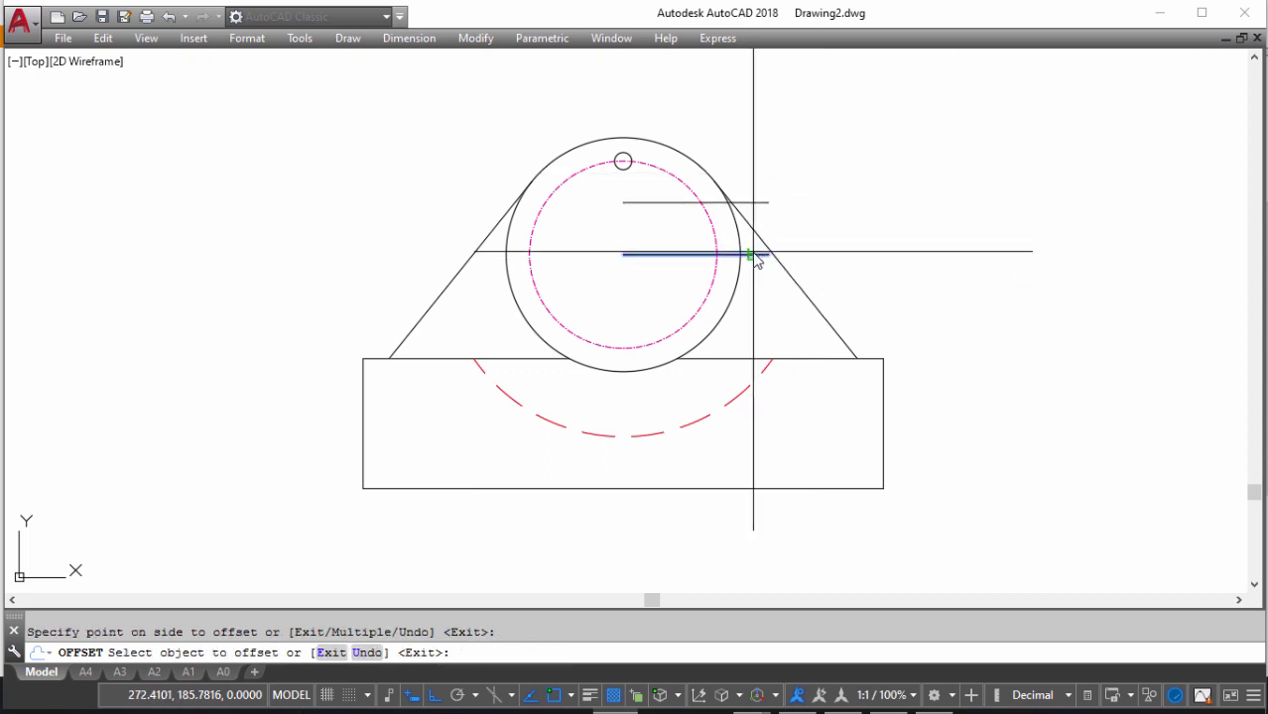
click(759, 271)
key(Return)
click(762, 255)
key(Delete)
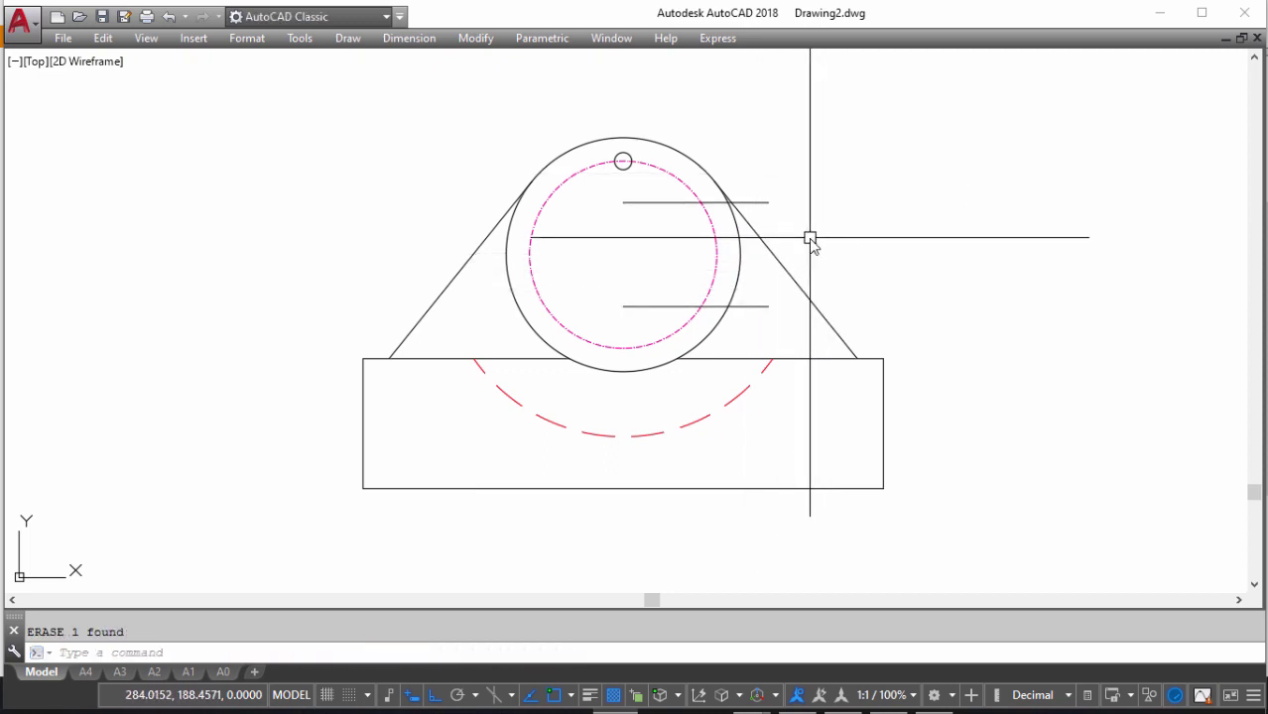
Close the right end of the boss with a vertical line
text(l)
key(Return)
click(769, 203)
click(769, 307)
key(Return)
Mirror the three boss lines about the circle's vertical centreline
click(776, 275)
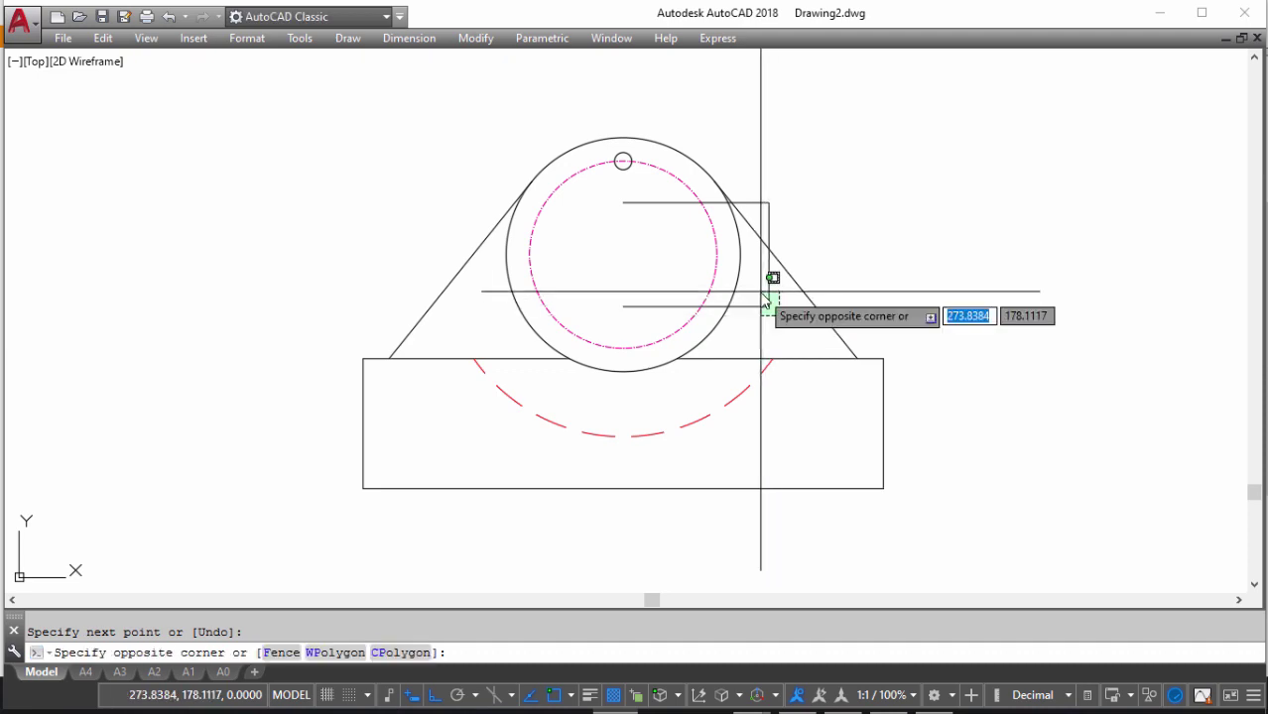
click(763, 297)
text(mi)
key(Return)
click(623, 307)
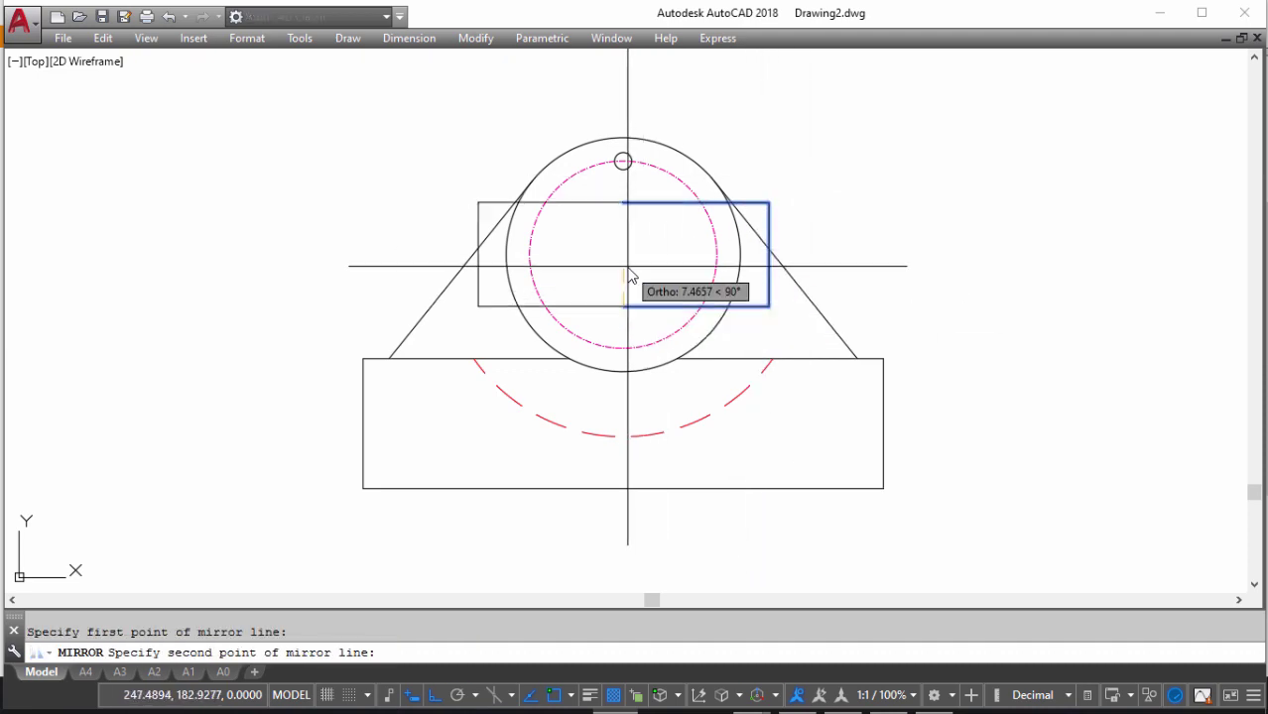
click(629, 275)
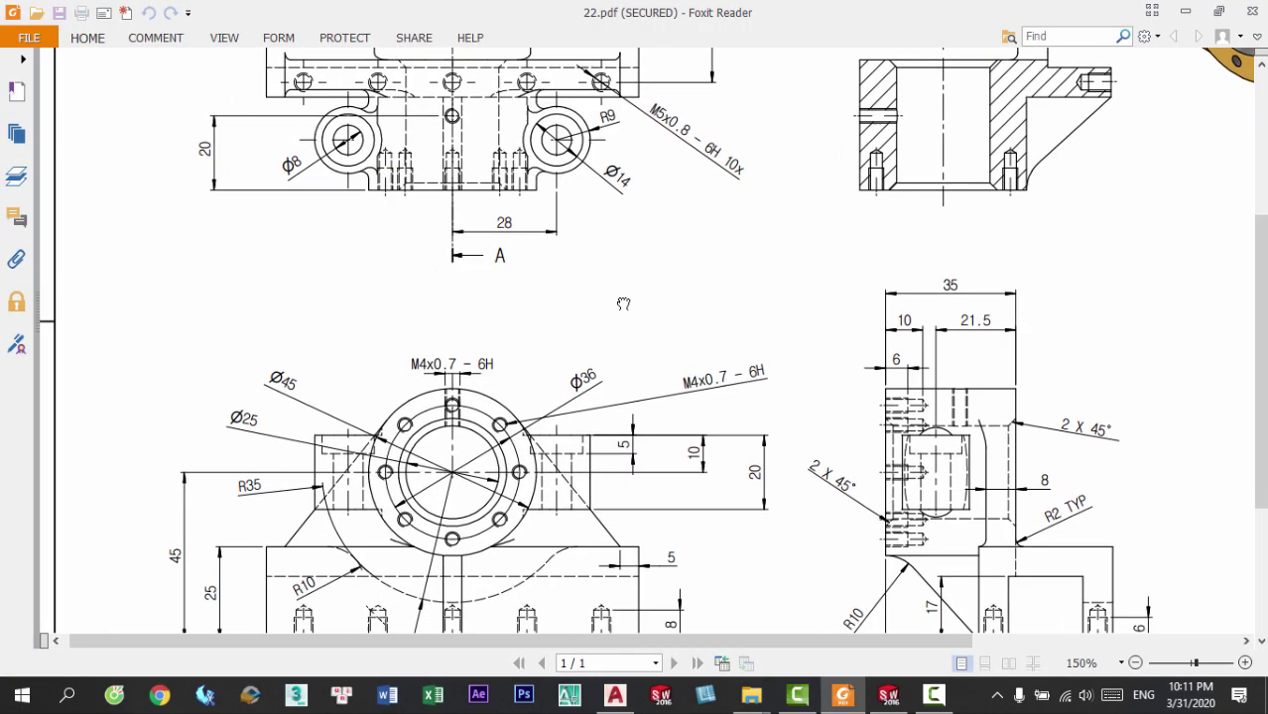
Pan and zoom the reference from the side view's 25 and 36 dimensions up to the top view
mouse_move(626, 336)
mouse_down()
mouse_move(701, 287)
mouse_move(640, 383)
mouse_move(644, 407)
mouse_up()
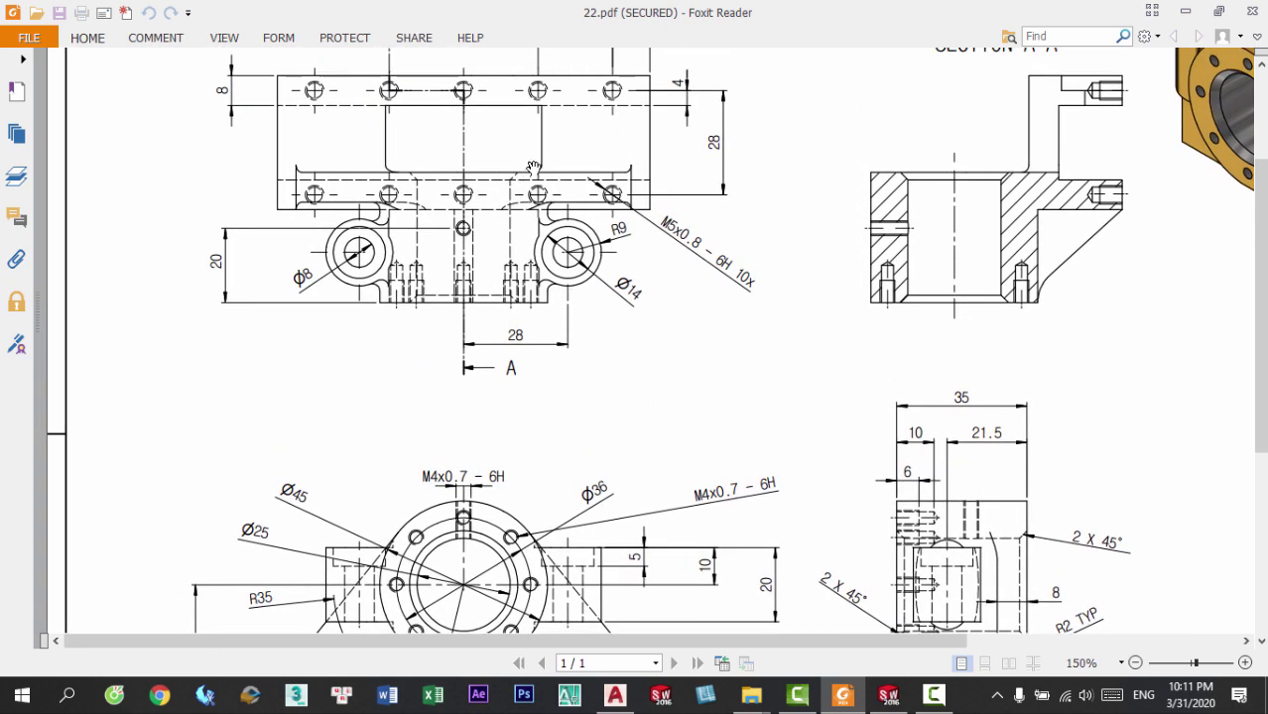
drag(534, 167, 568, 186)
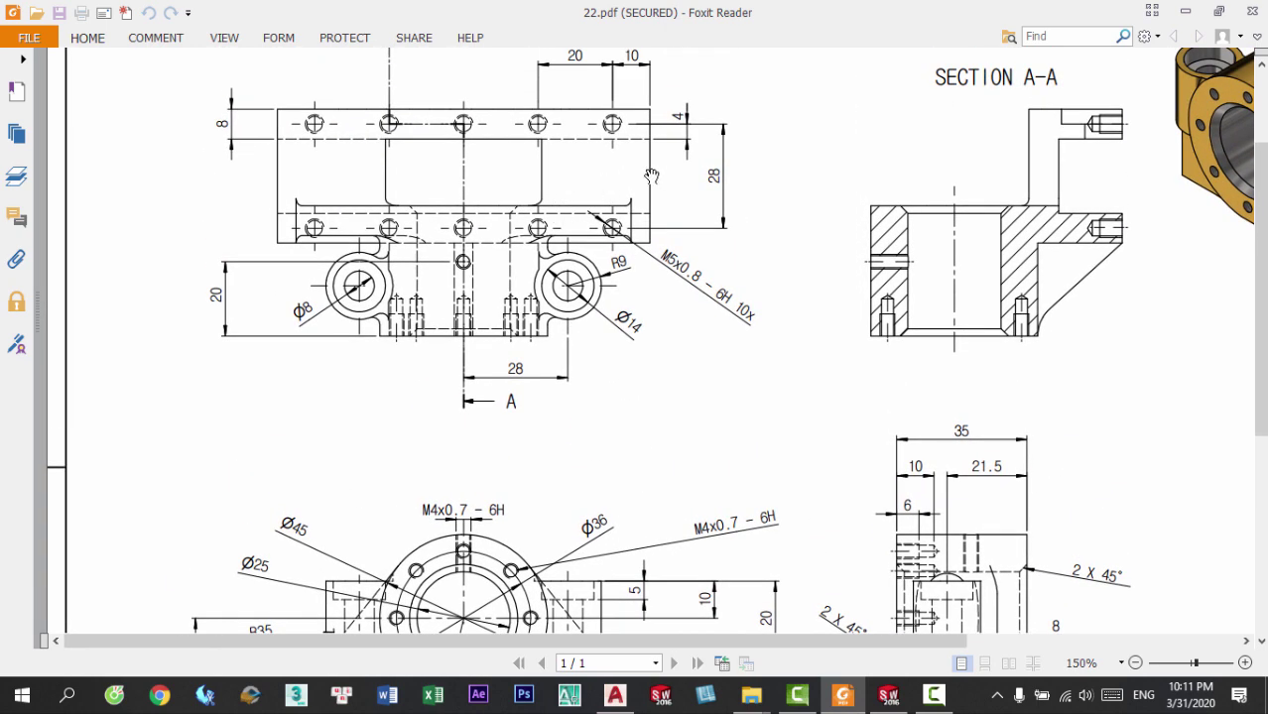
drag(651, 176, 601, 129)
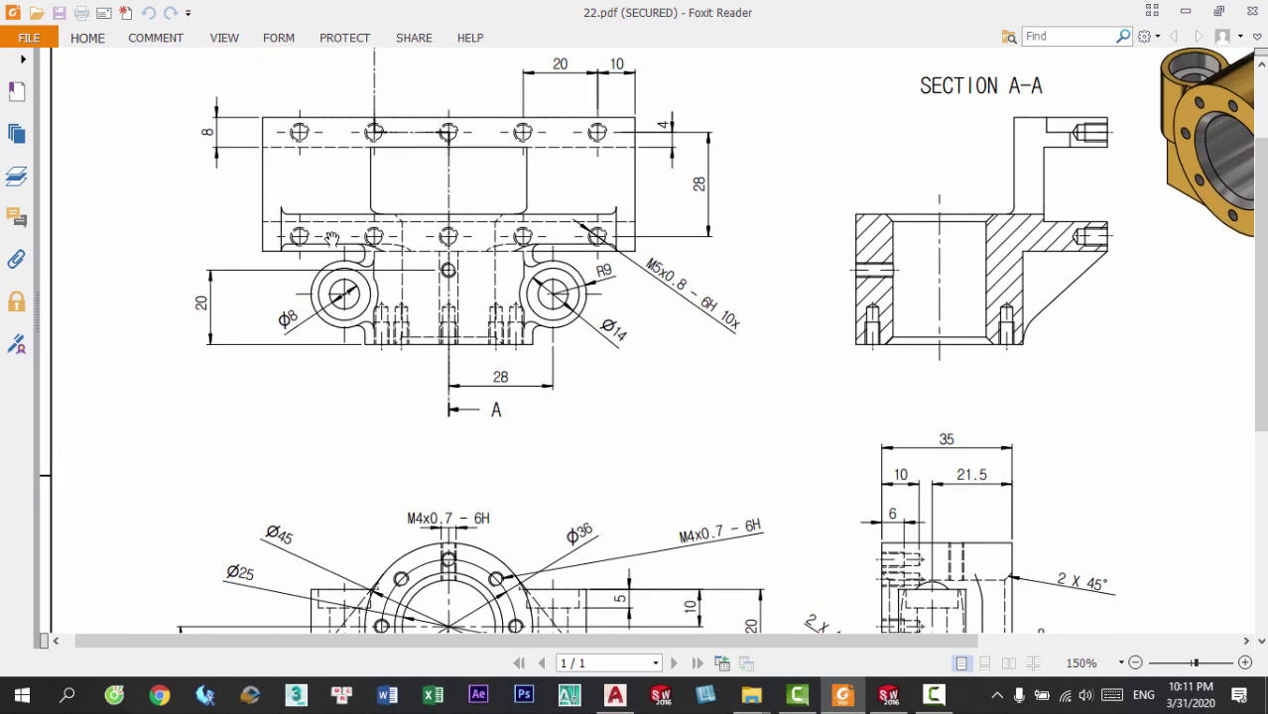
scroll(605, 234, down, 1)
scroll(850, 369, down, 3)
scroll(921, 501, down, 3)
ctrl+scroll(933, 454, up, 3)
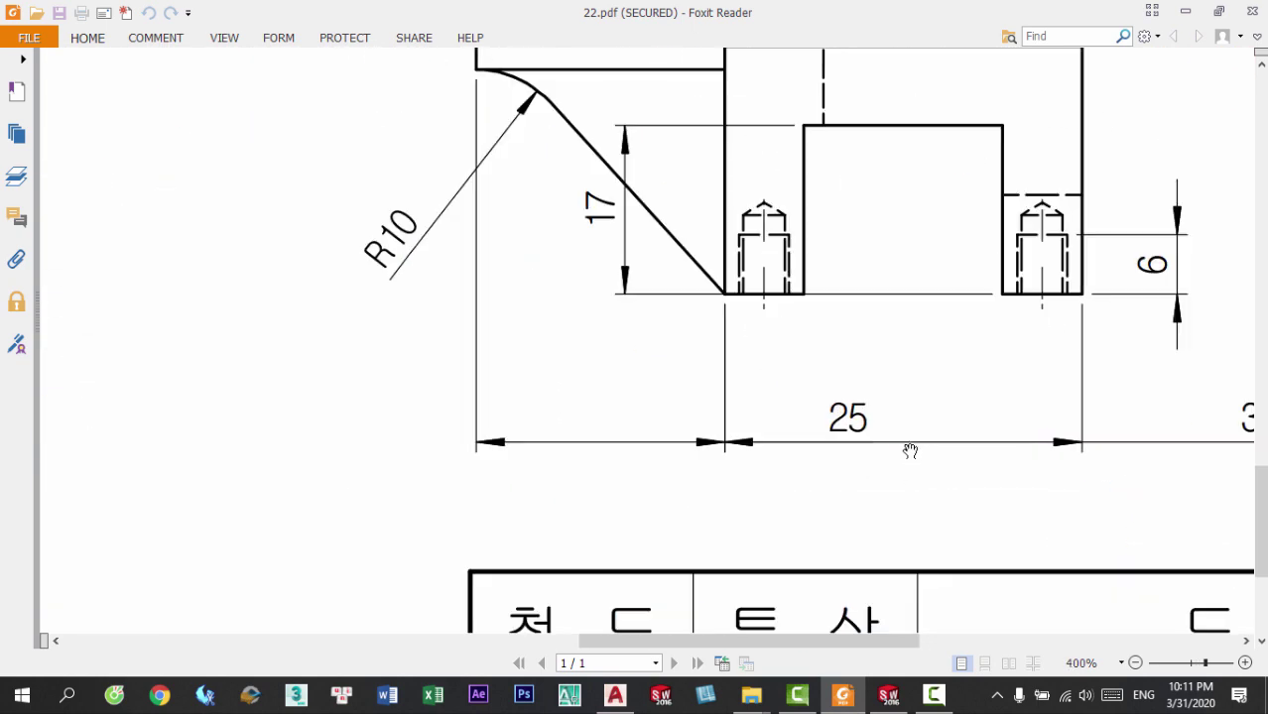
drag(920, 400, 764, 377)
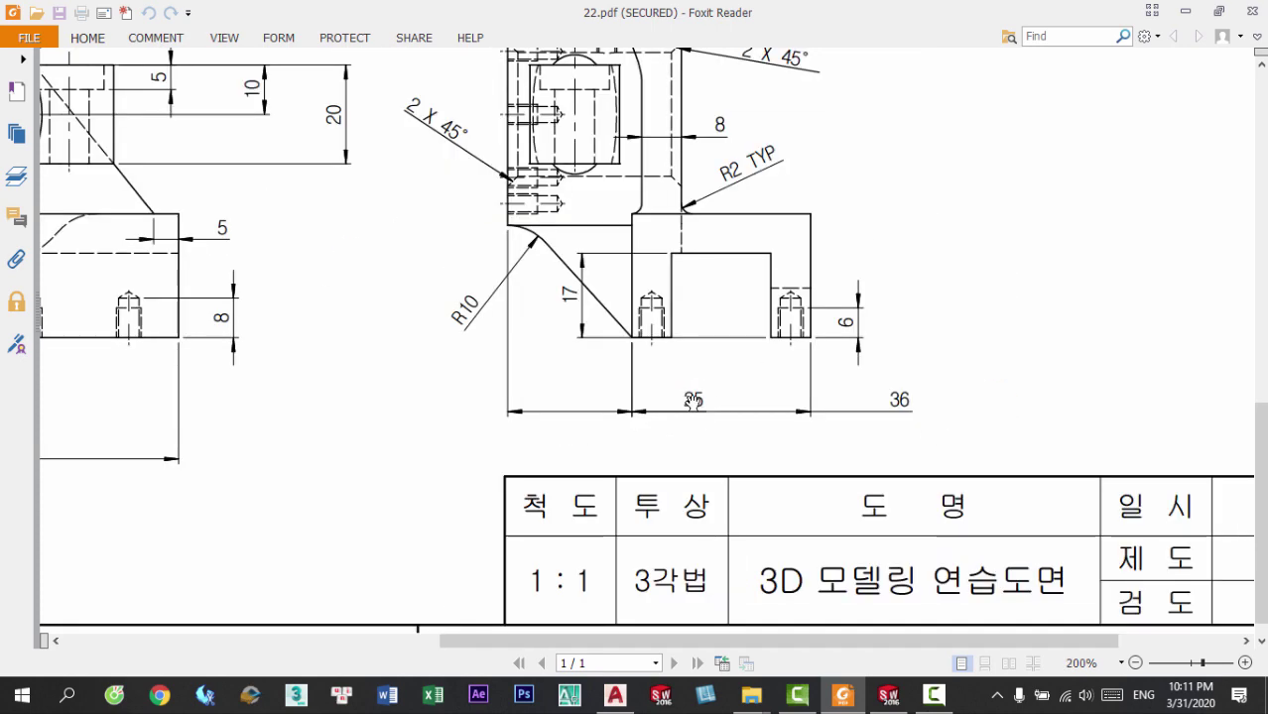
ctrl+scroll(598, 355, down, 3)
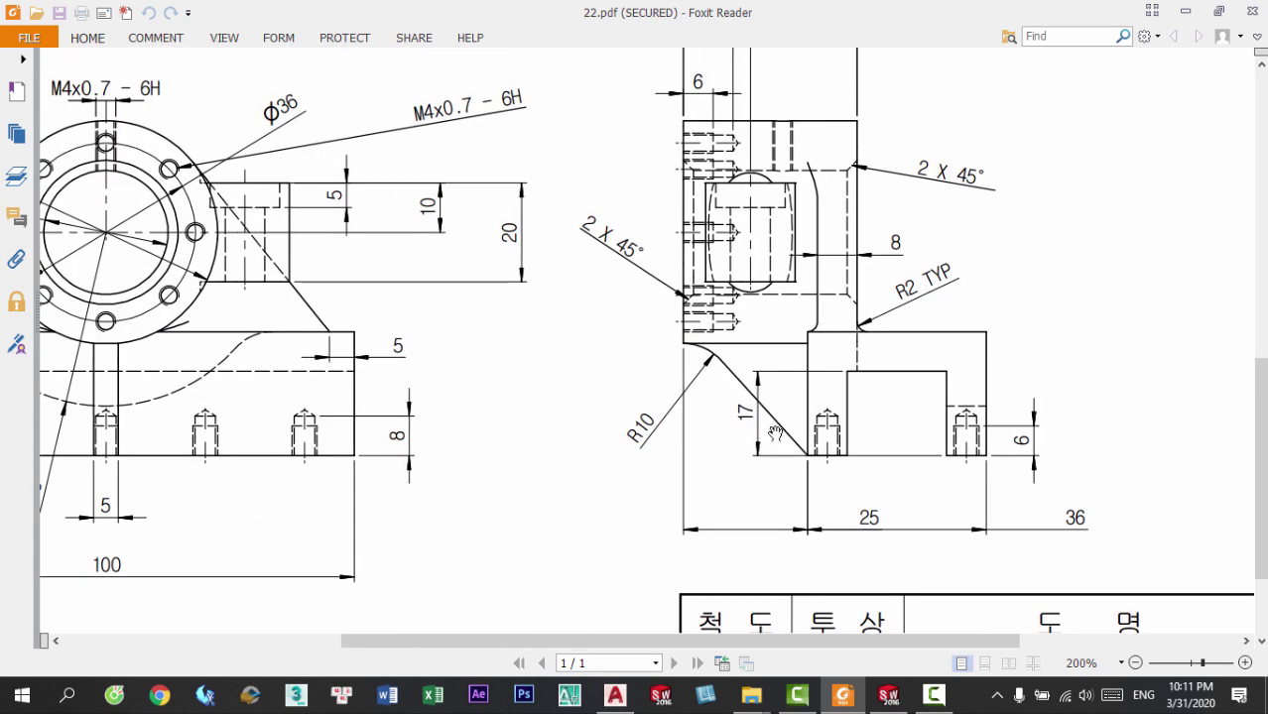
scroll(978, 496, up, 3)
ctrl+scroll(273, 124, up, 3)
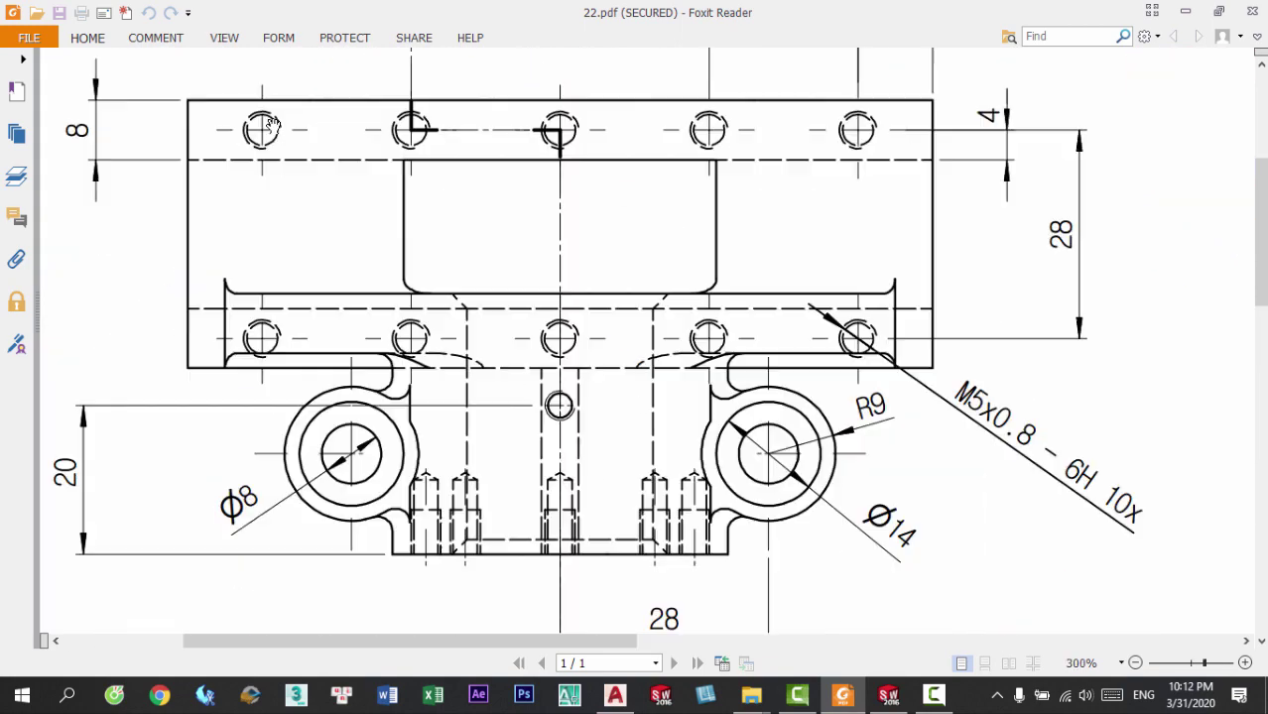
ctrl+scroll(331, 328, down, 1)
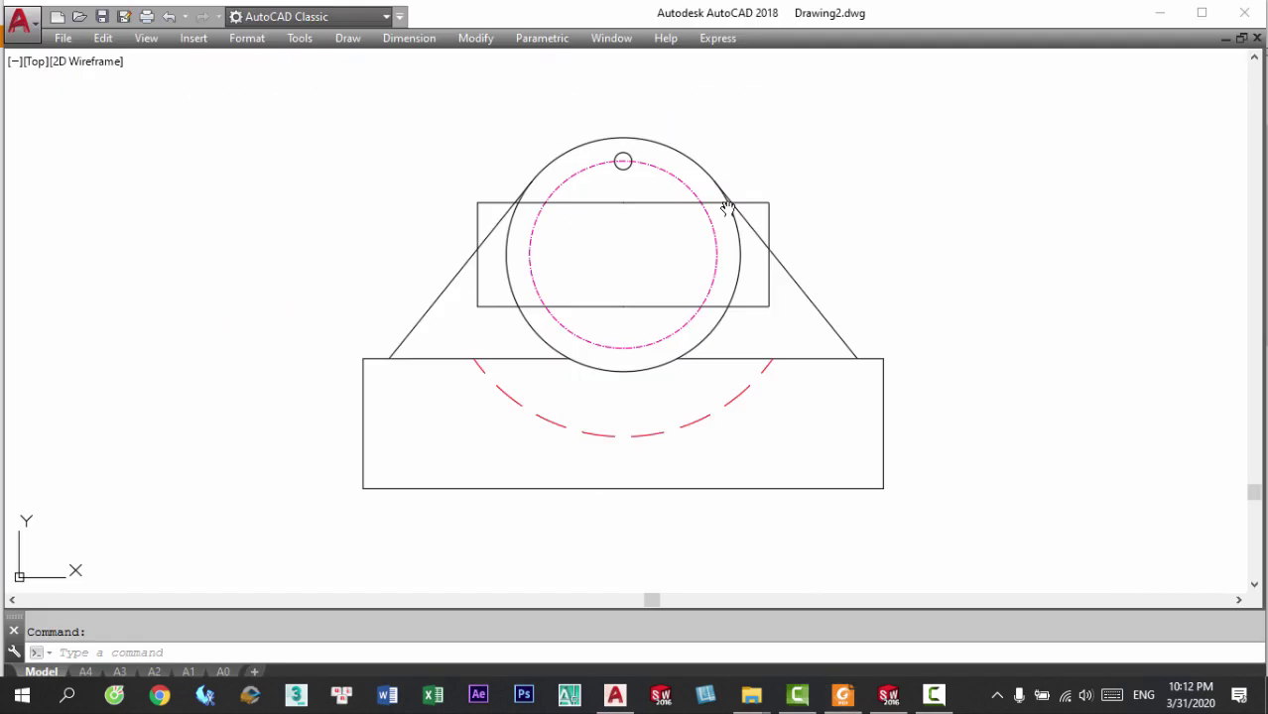
Draw the 100 by 34 top-view rectangle with RECTANG
scroll(728, 203, down, 5)
text(rec)
key(Return)
click(584, 233)
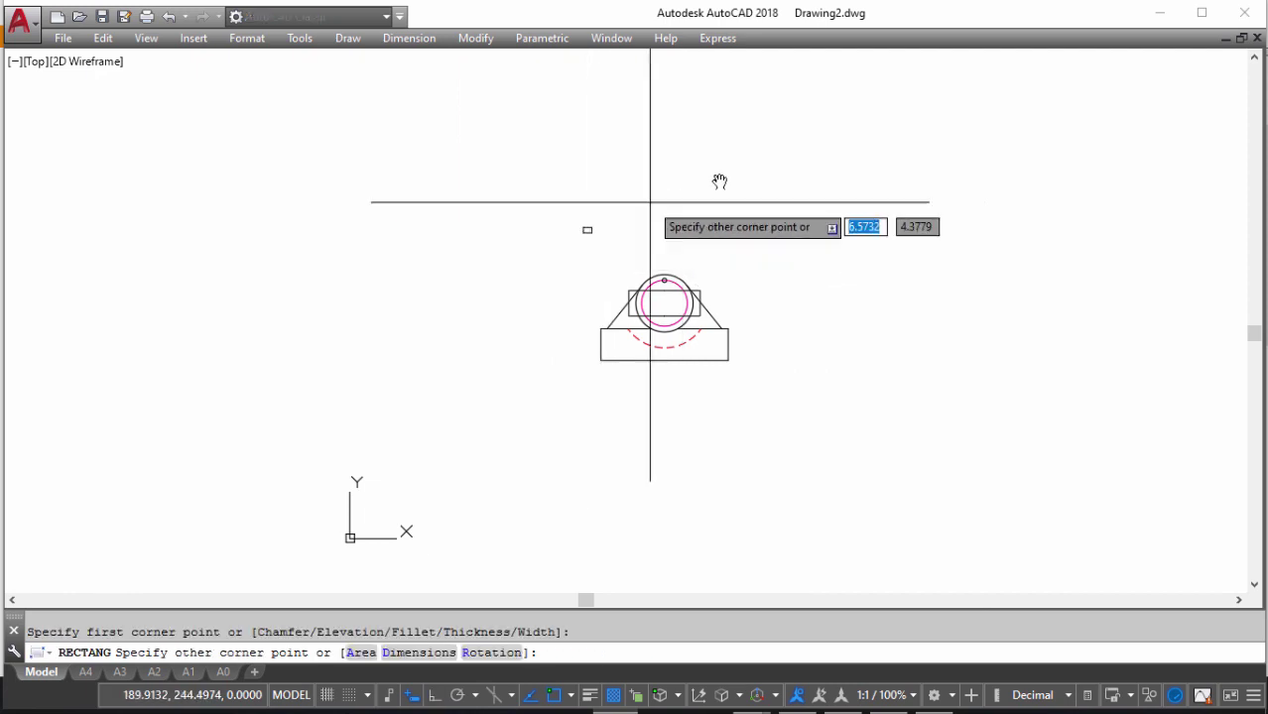
key(Tab)
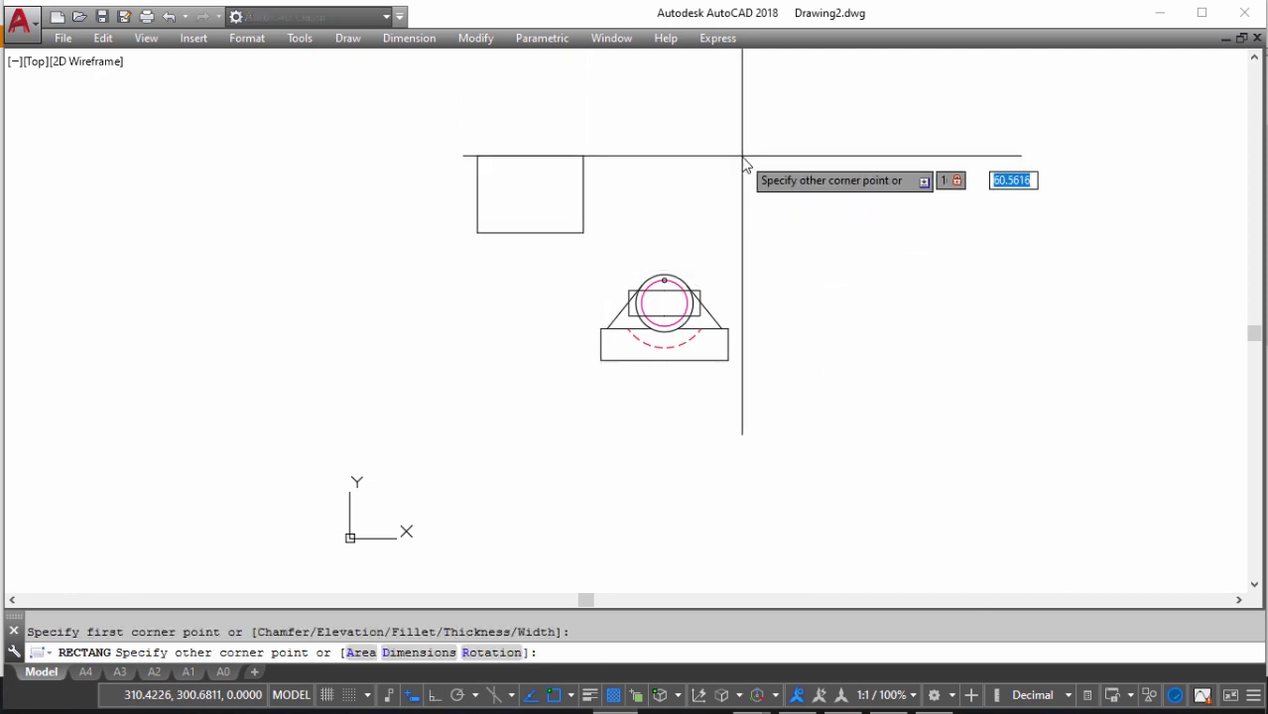
text(4)
key(Return)
Move the rectangle by its bottom midpoint onto the front view's vertical centre line
click(635, 232)
text(m)
key(Return)
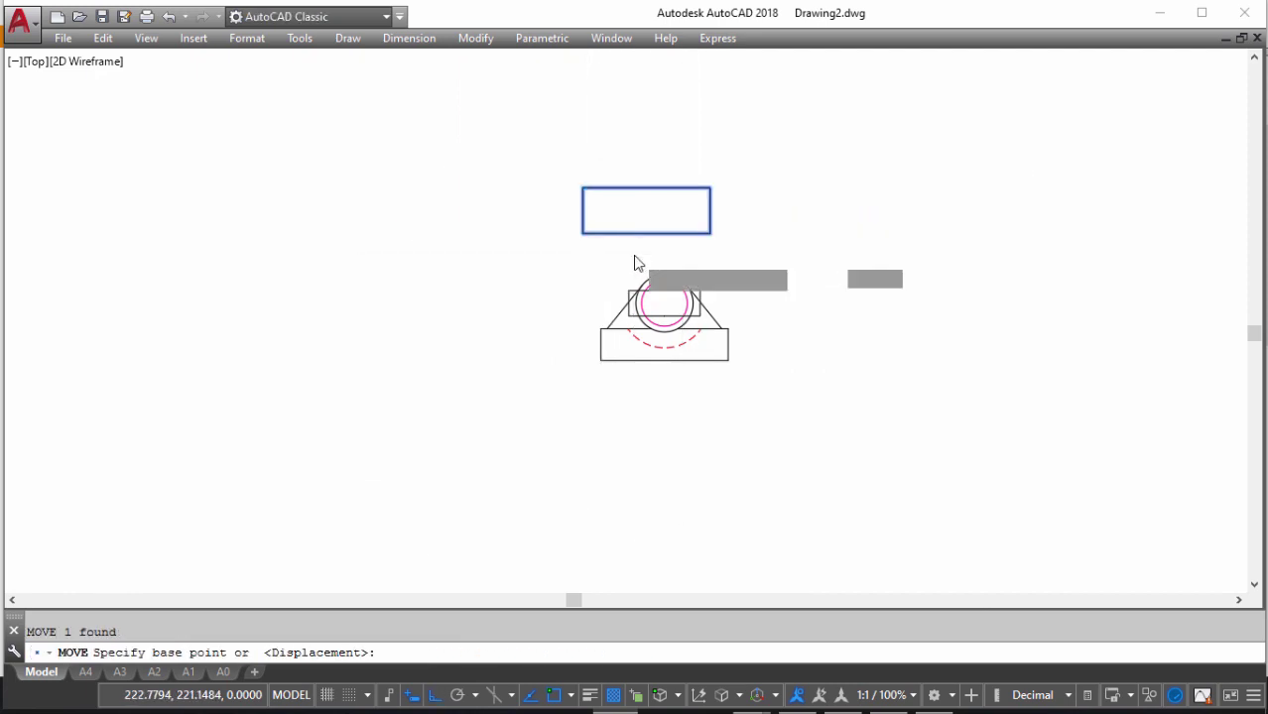
scroll(663, 209, up, 4)
click(665, 200)
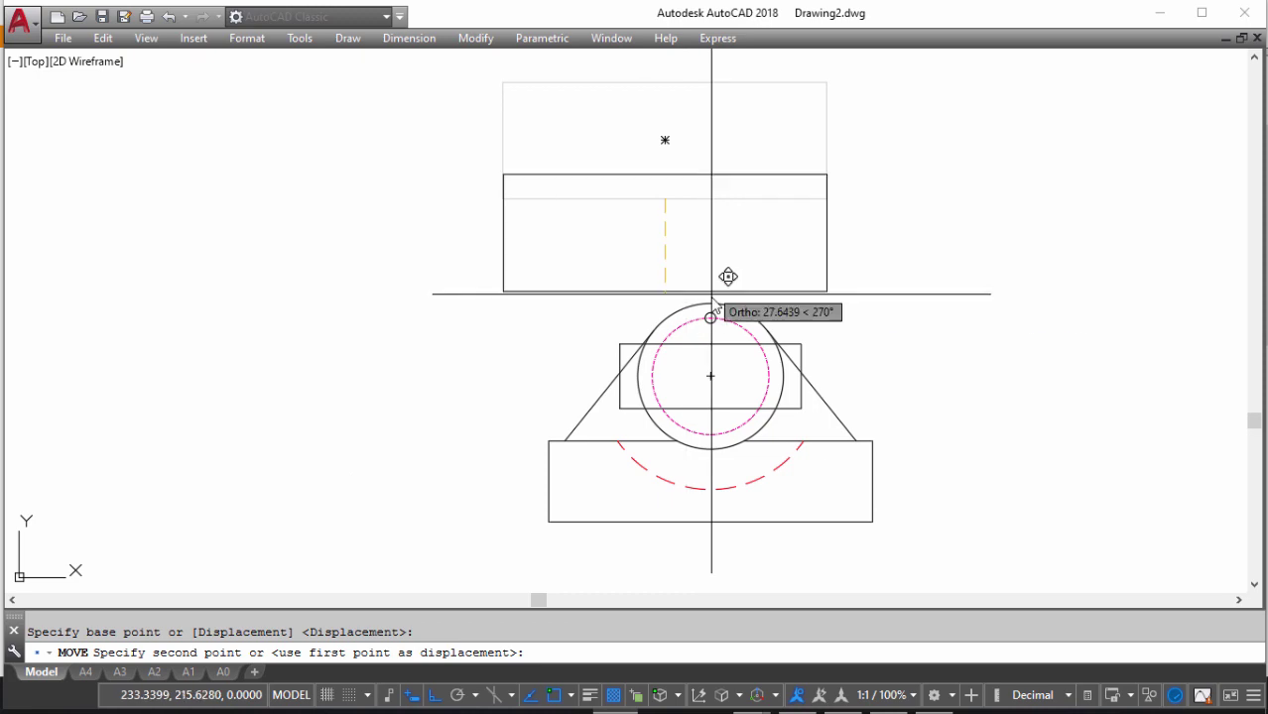
click(712, 196)
Reposition the top-view rectangle higher above the front view
middle_drag(713, 206, 687, 229)
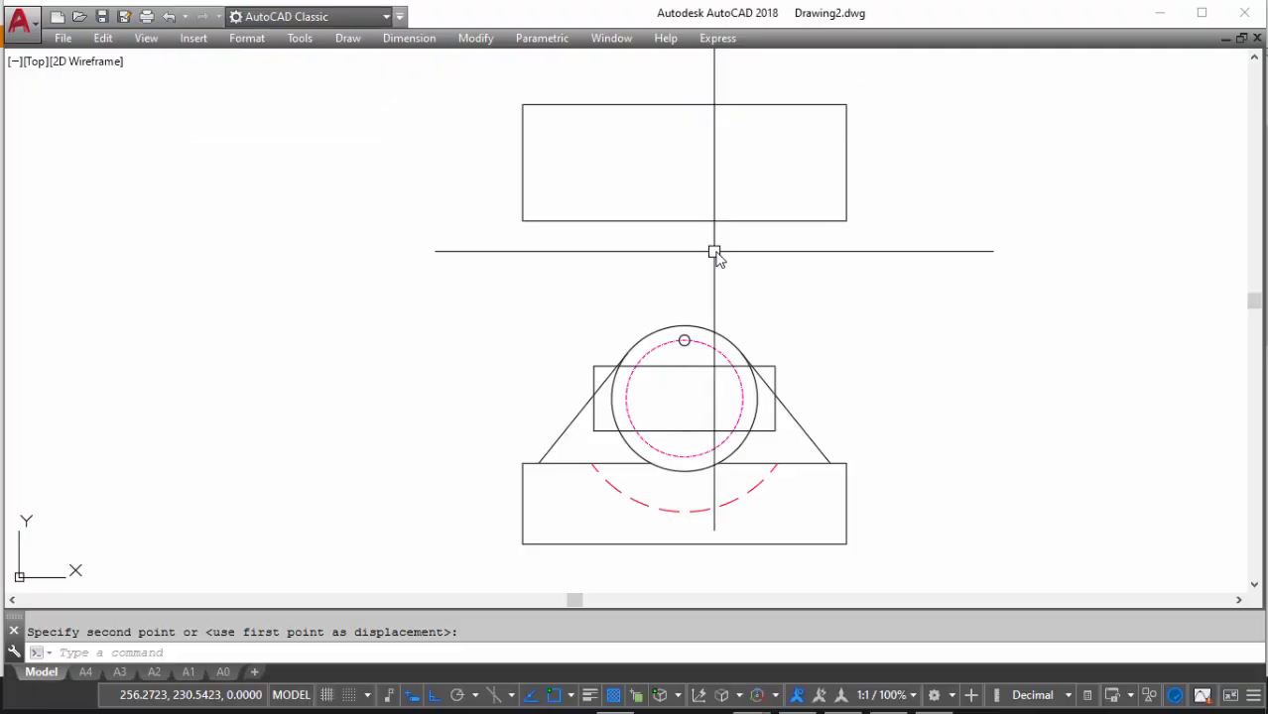
scroll(517, 383, down, 3)
click(764, 219)
click(694, 248)
text(m)
key(Return)
click(794, 327)
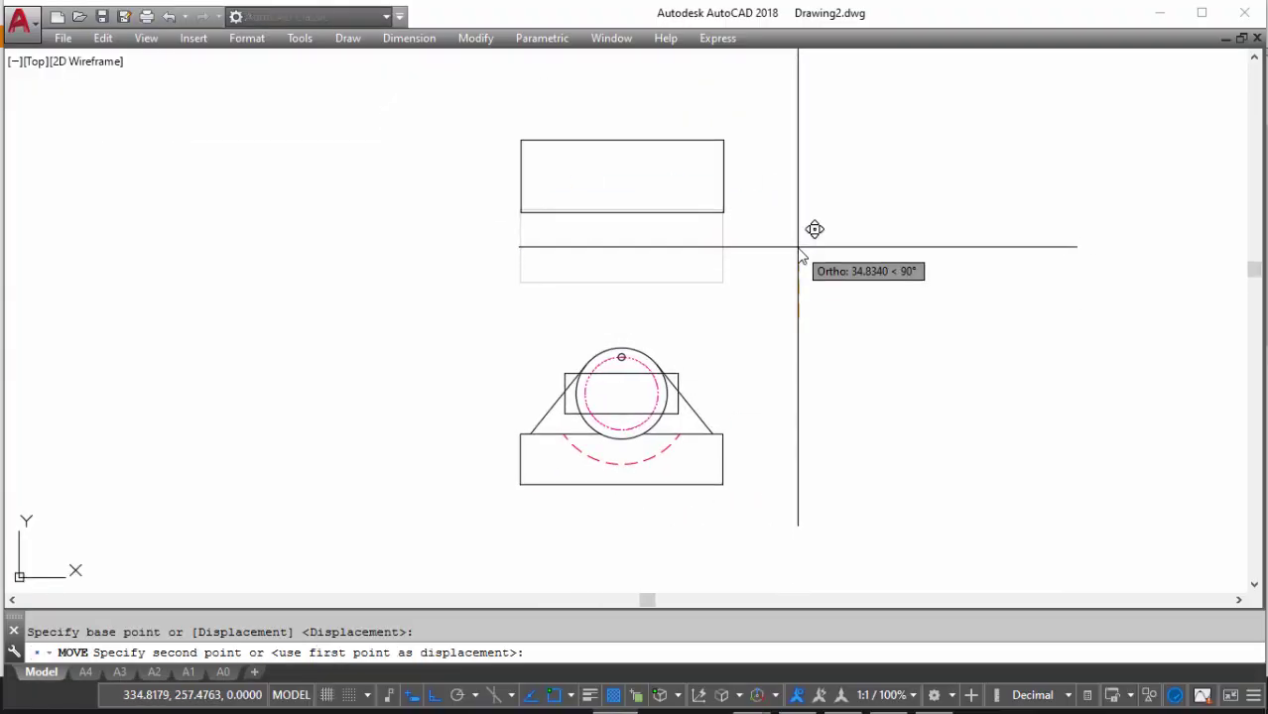
click(799, 267)
key(alt+Tab)
Scroll and zoom 22.pdf to read the side view's 35 width, 2 X 45° chamfers and R10/R2 fillets
scroll(603, 362, down, 1)
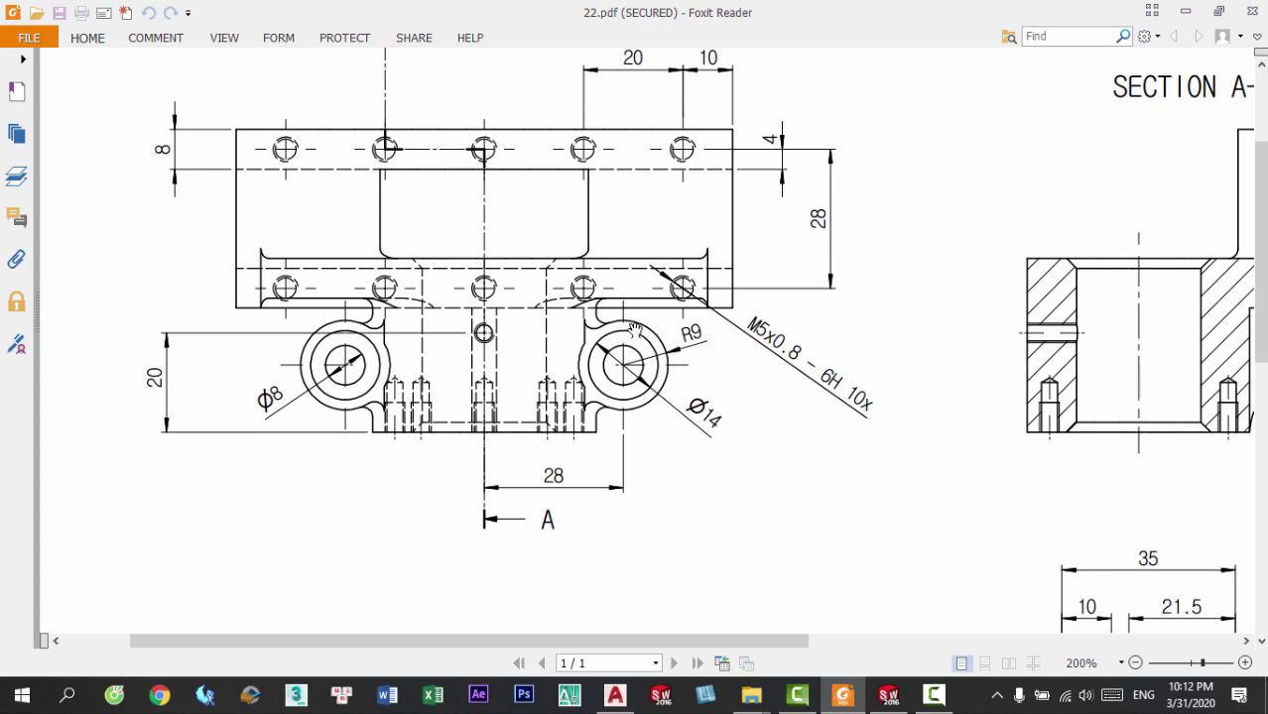
ctrl+scroll(634, 331, down, 3)
scroll(672, 365, down, 2)
ctrl+scroll(774, 456, up, 3)
drag(749, 475, 596, 264)
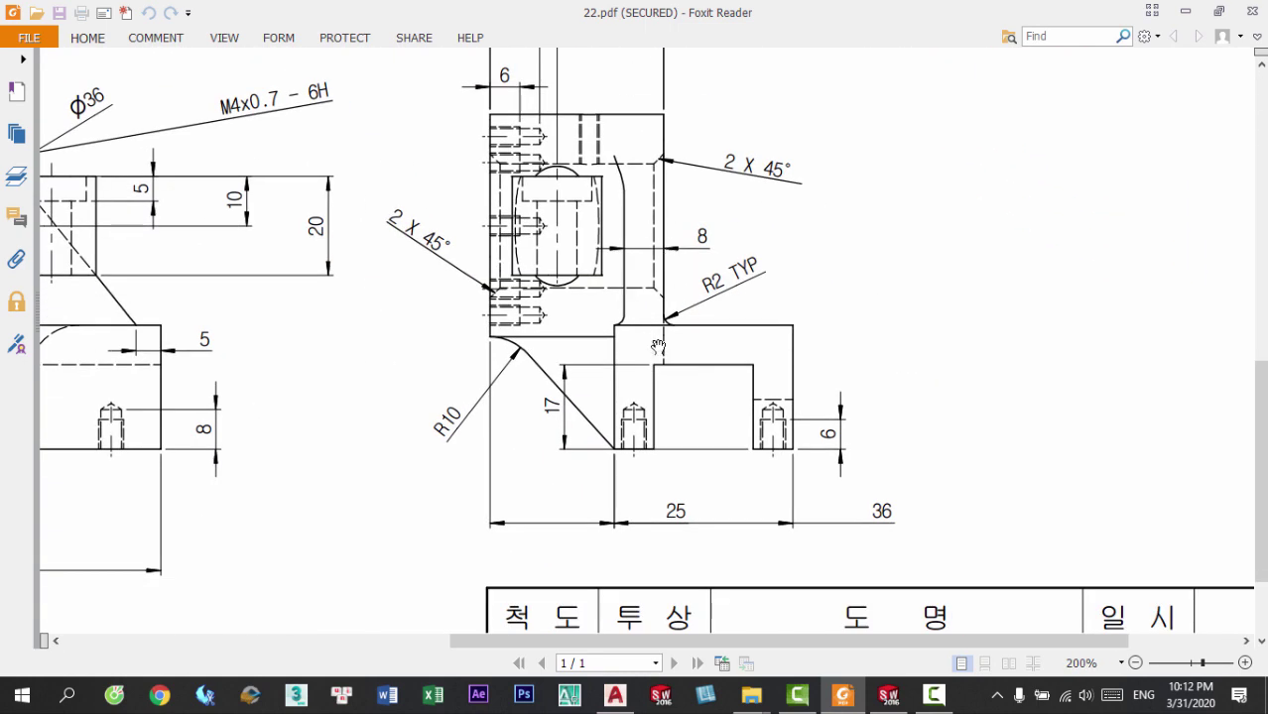
ctrl+scroll(658, 346, down, 2)
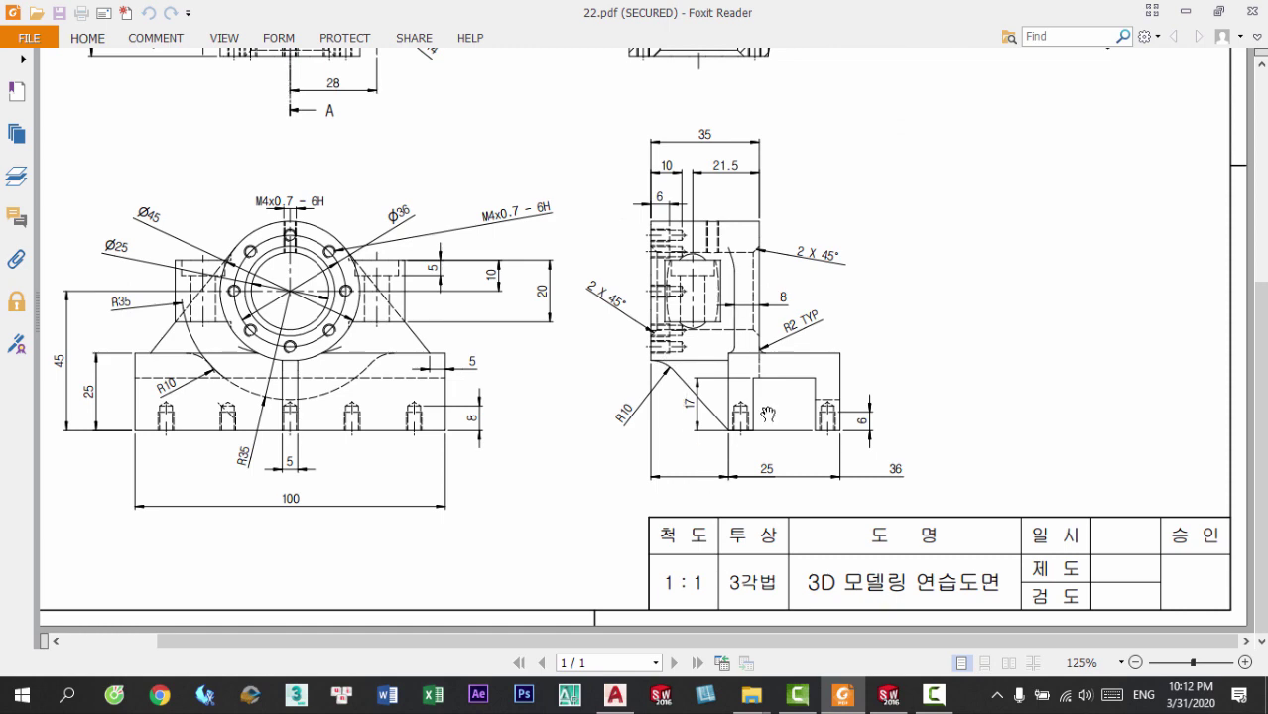
ctrl+scroll(749, 373, up, 4)
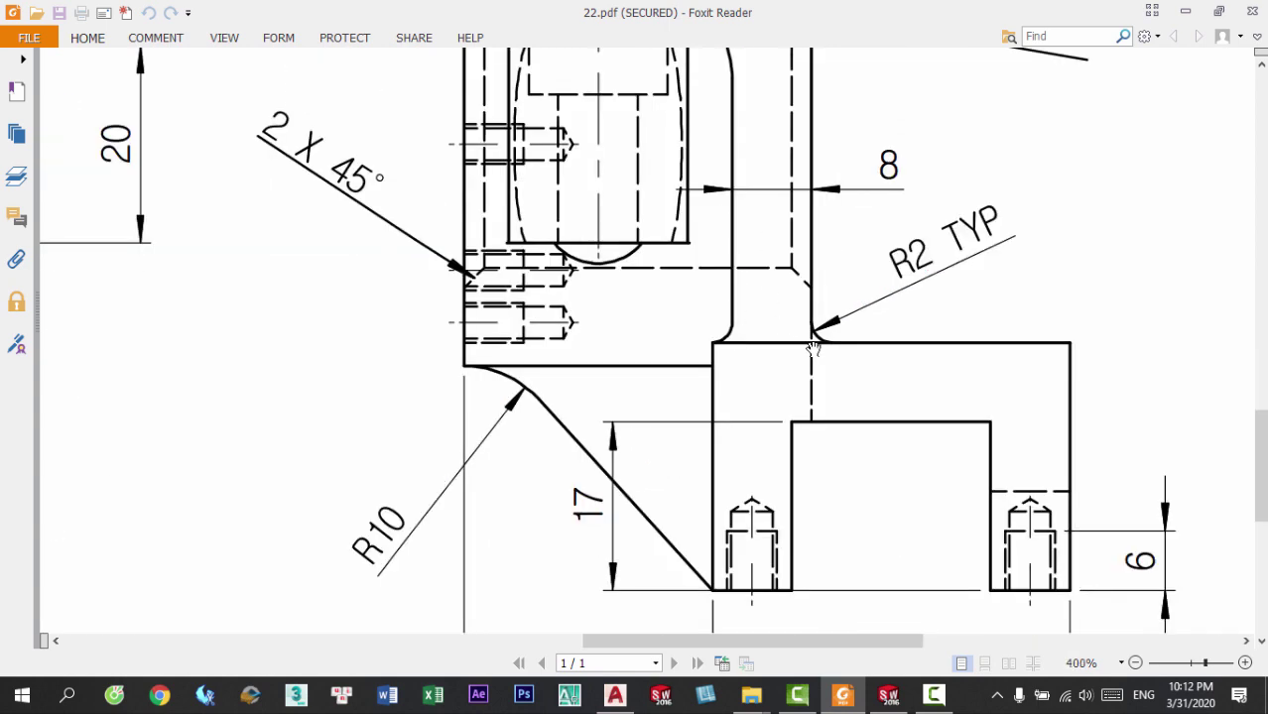
ctrl+scroll(812, 348, down, 4)
ctrl+scroll(814, 371, up, 1)
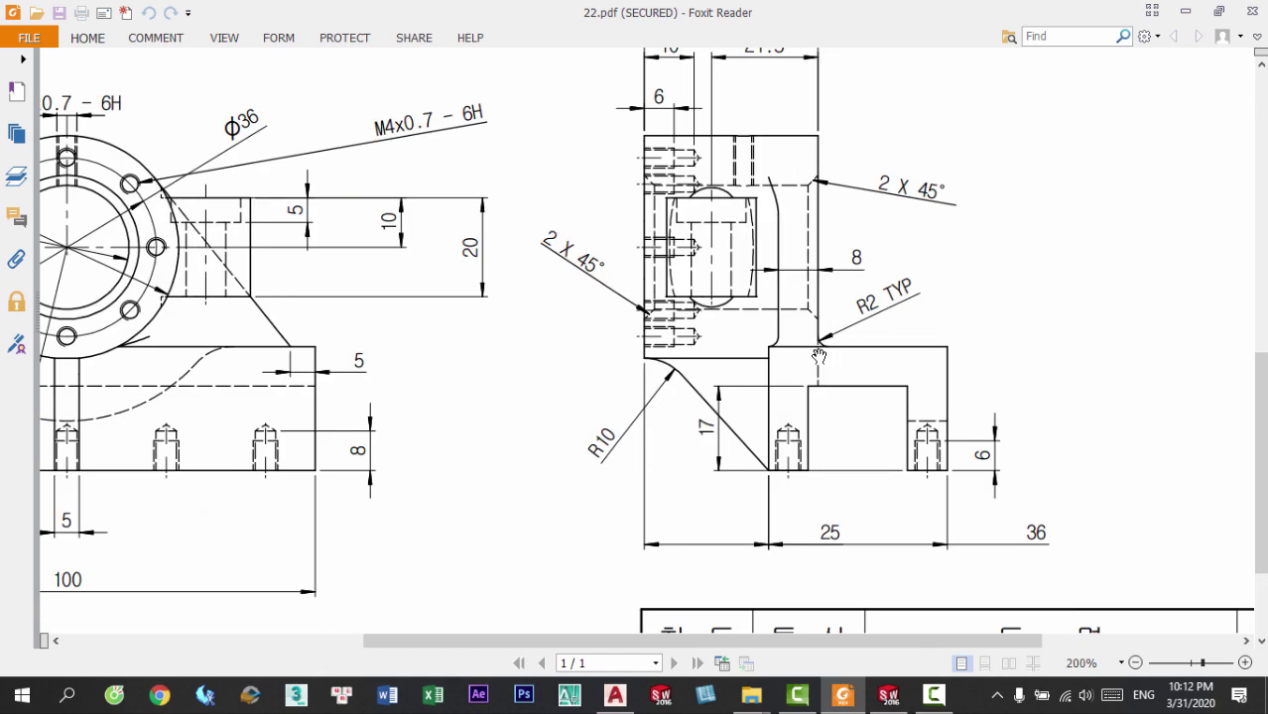
scroll(820, 226, up, 1)
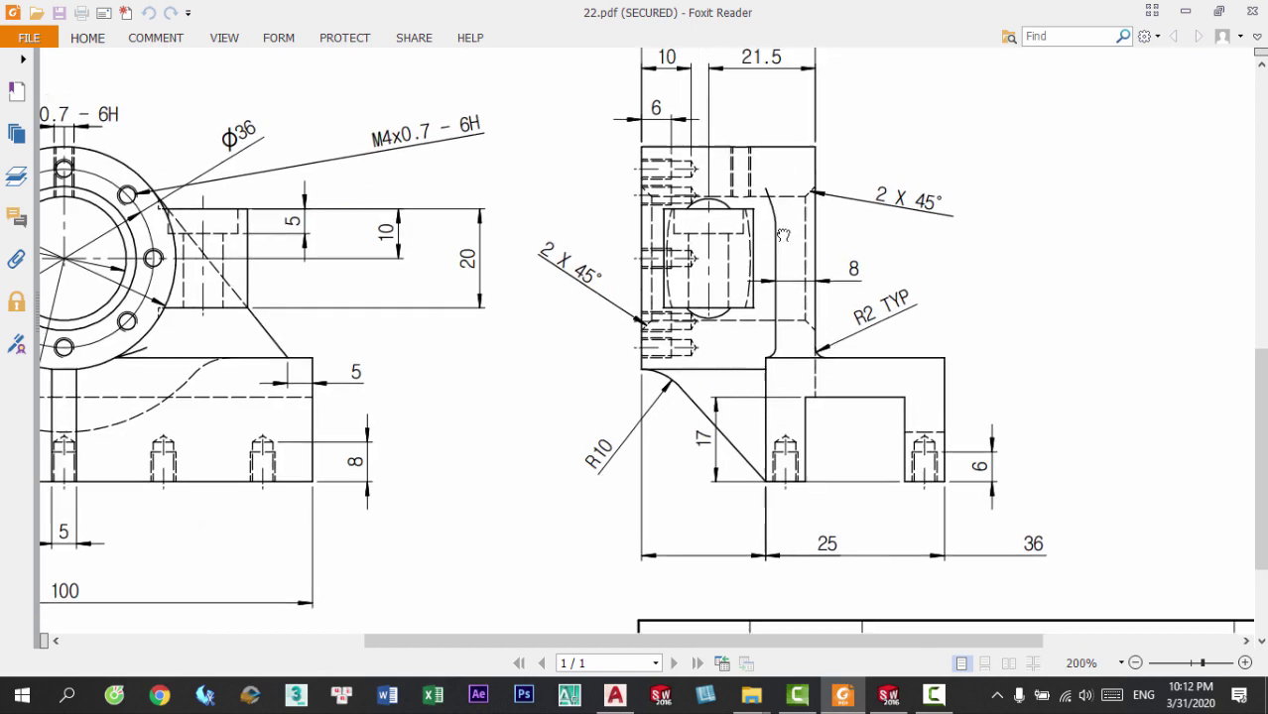
scroll(780, 229, up, 1)
scroll(648, 105, up, 1)
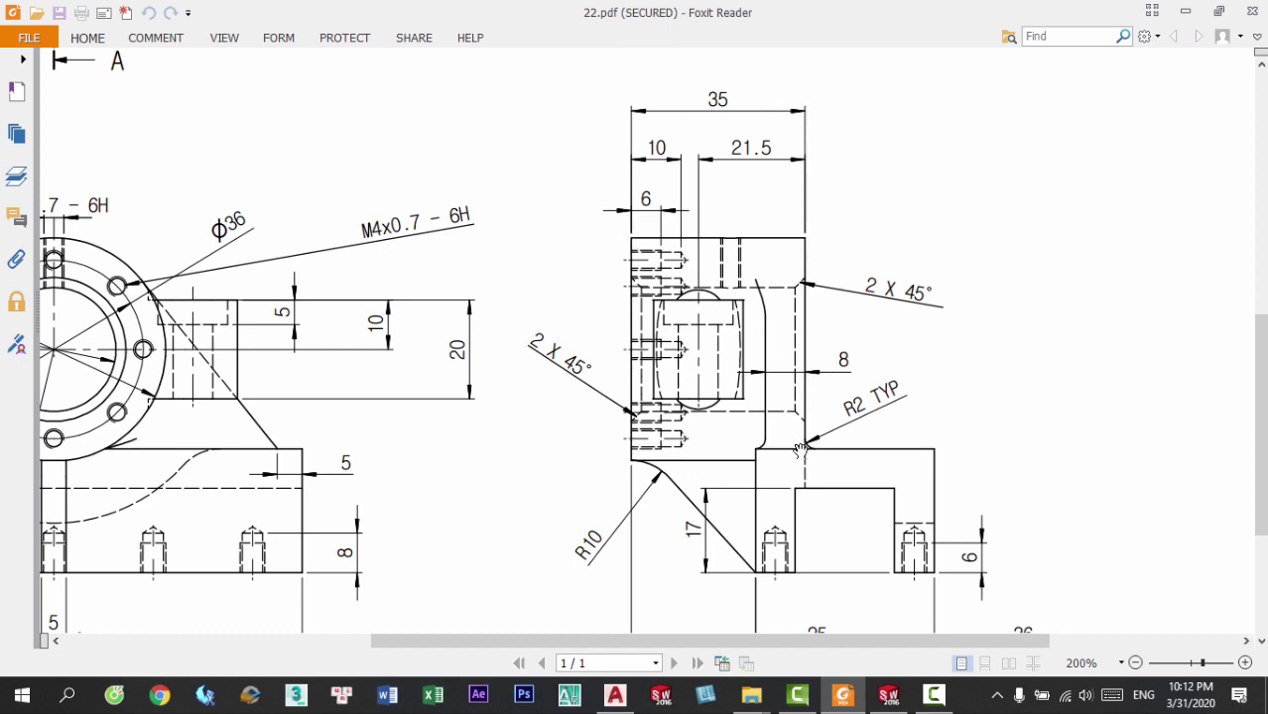
scroll(800, 449, down, 3)
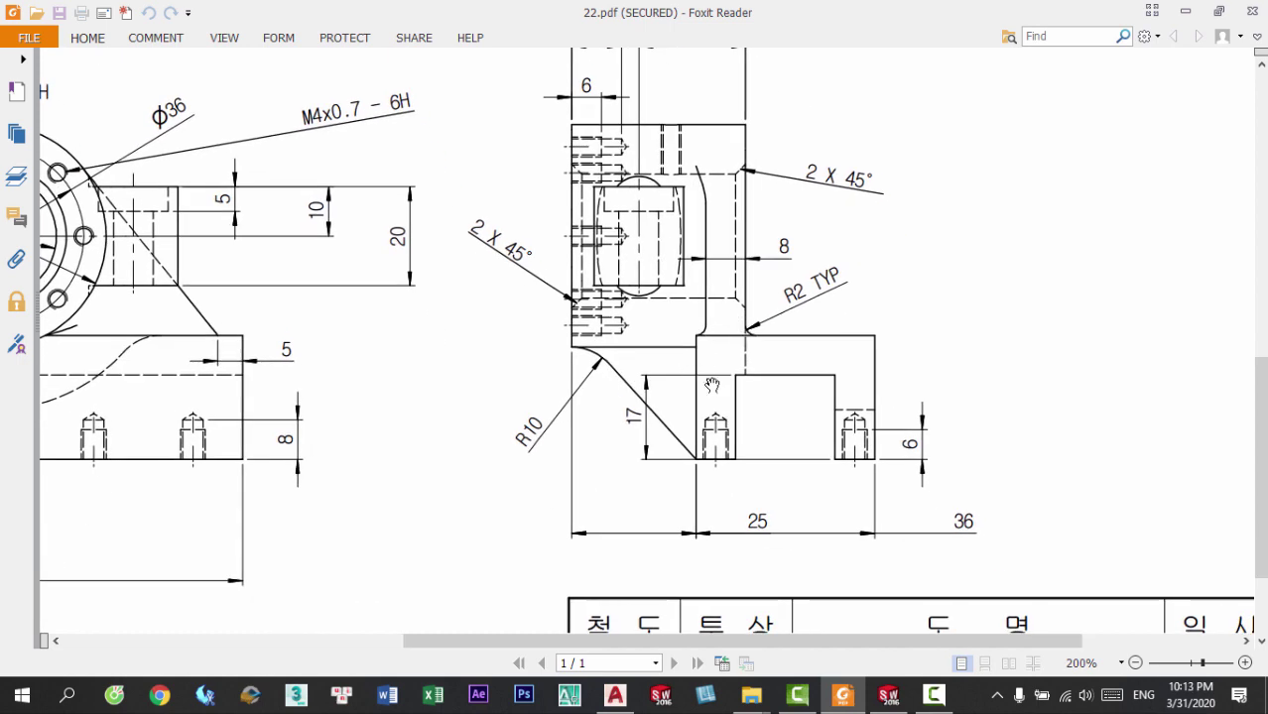
scroll(713, 385, down, 1)
scroll(641, 328, up, 1)
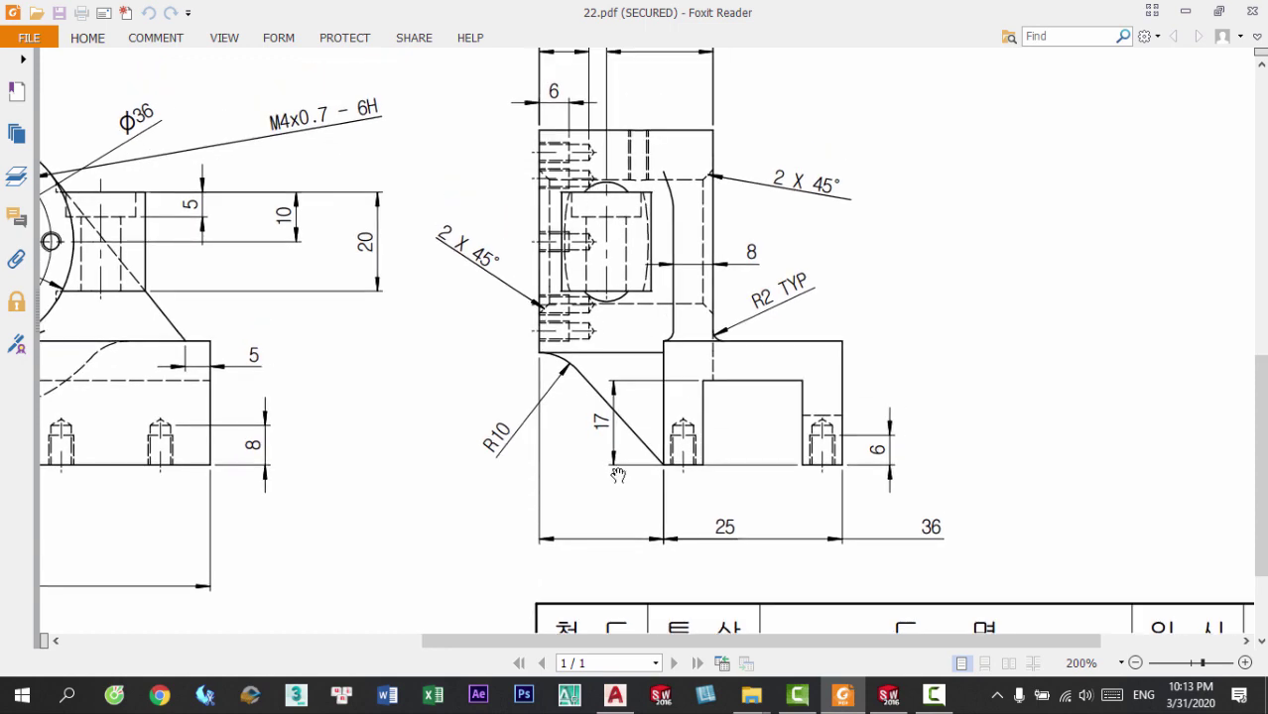
ctrl+scroll(644, 412, down, 1)
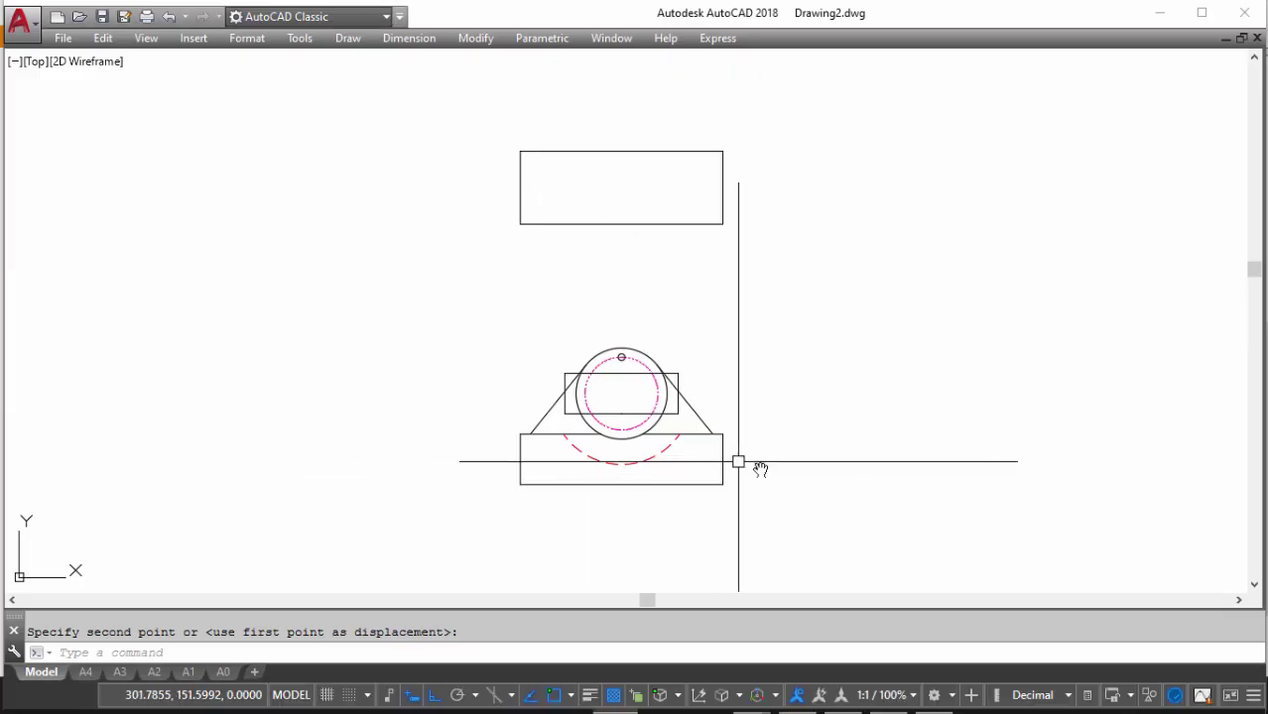
Draw the side view's 36 by 25 base block rectangle beside the front view
middle_drag(738, 461, 693, 433)
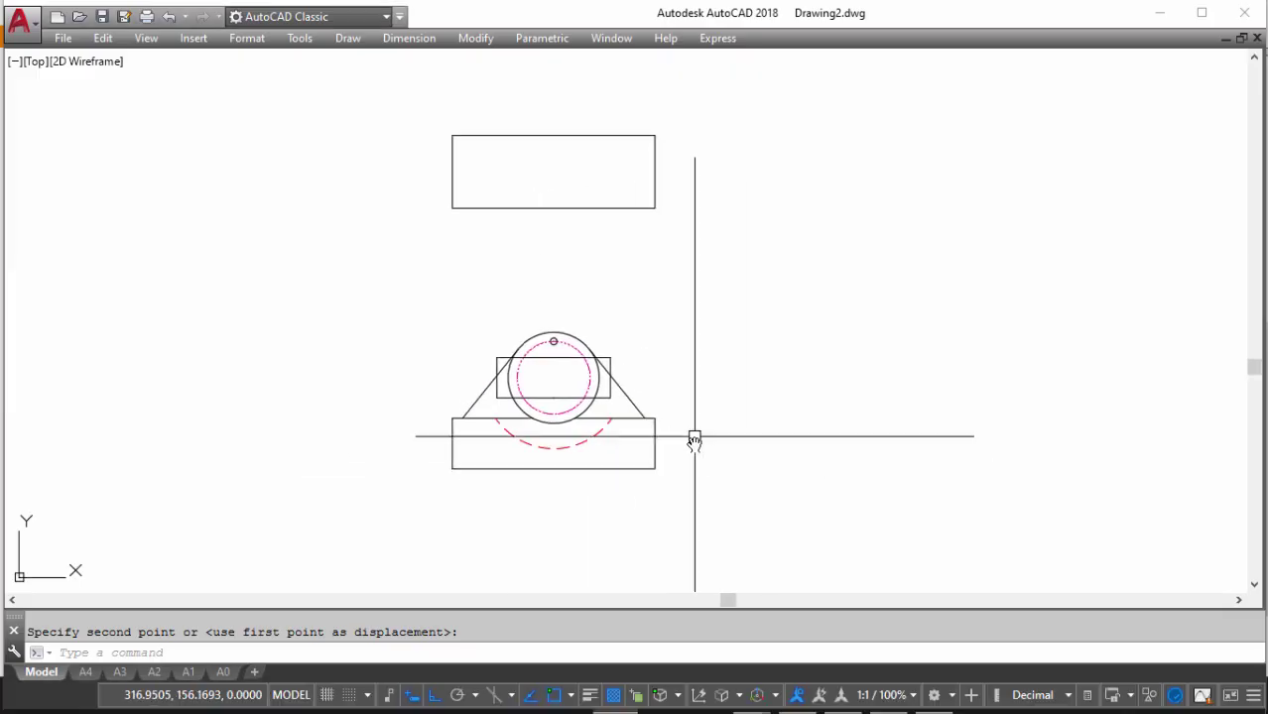
key(Escape)
text(rec)
key(Return)
click(714, 468)
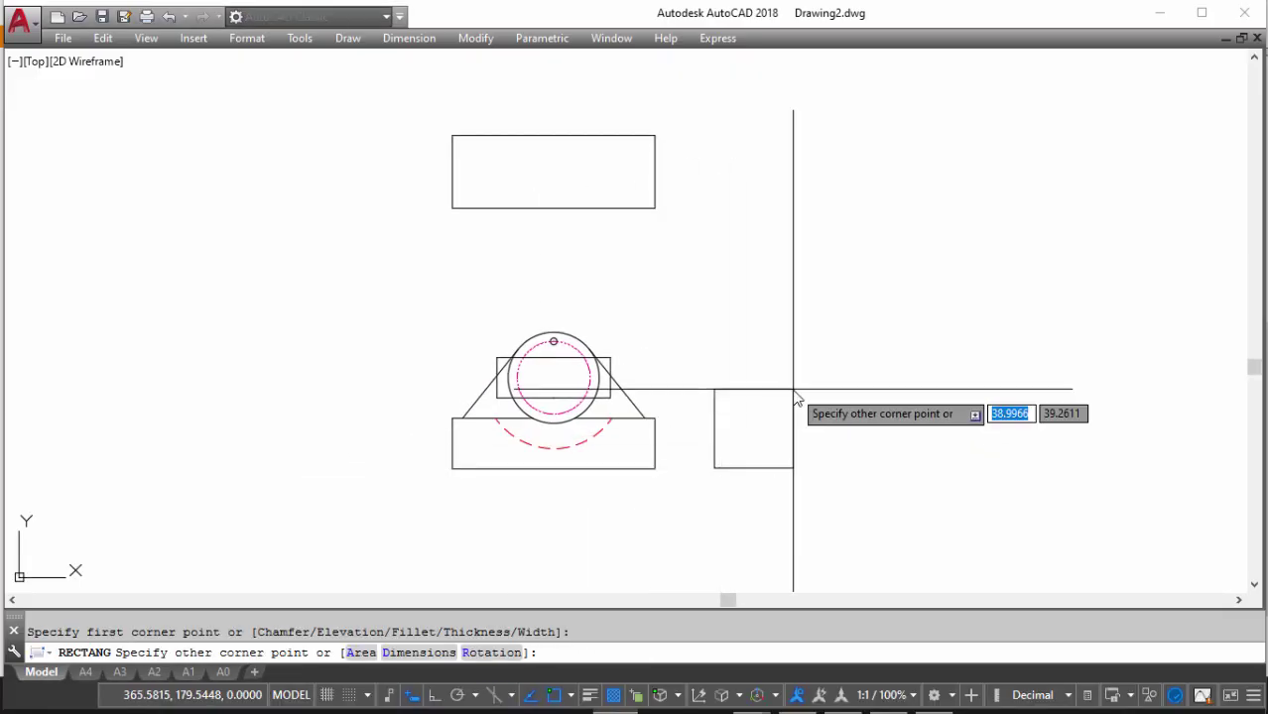
text(,25)
key(Return)
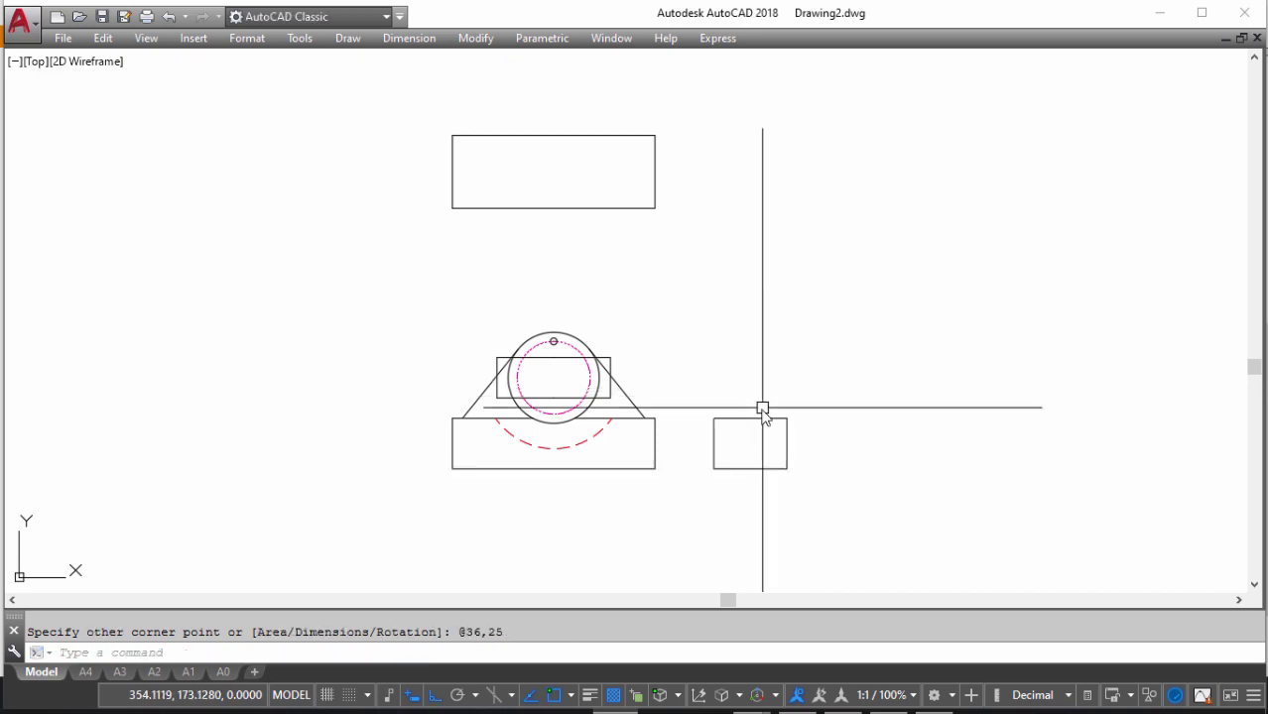
Start moving the 36 by 25 block to align it with the front view
click(762, 414)
key(m)
key(Return)
click(857, 374)
scroll(800, 498, up, 5)
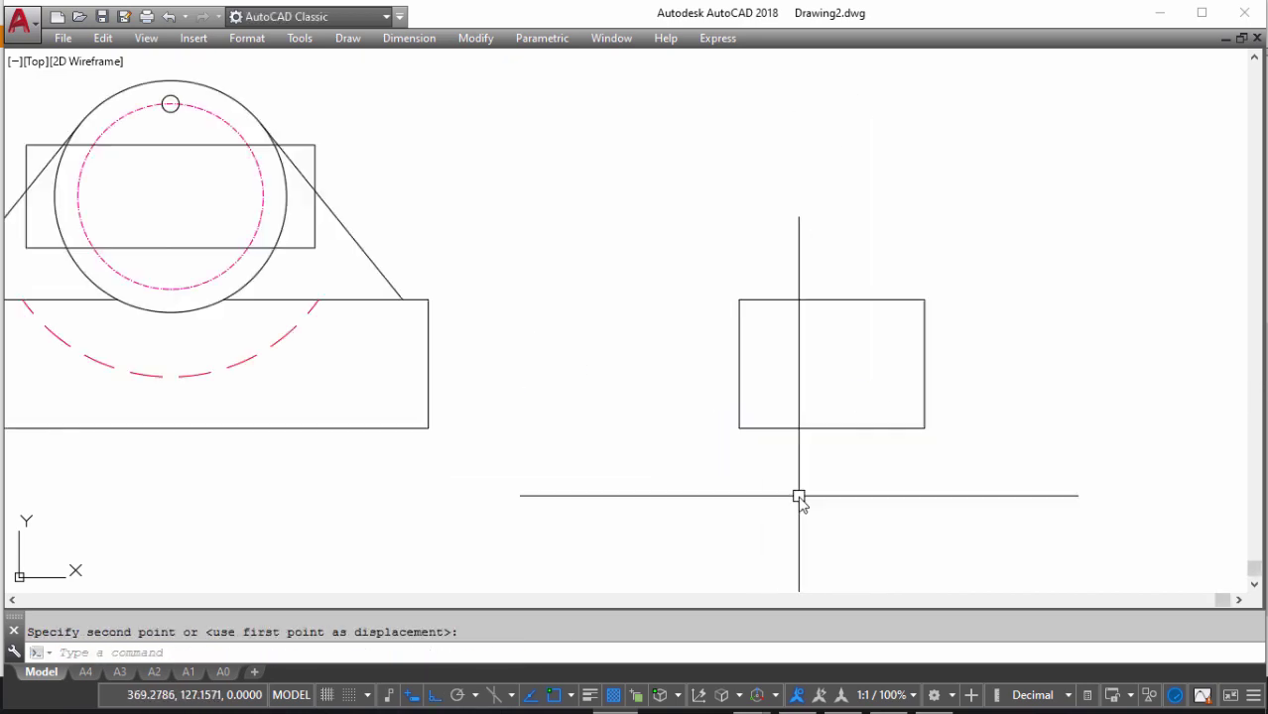
middle_drag(800, 499, 781, 495)
Glance at the reference PDF, then cancel the pending move and line commands
key(alt+Tab)
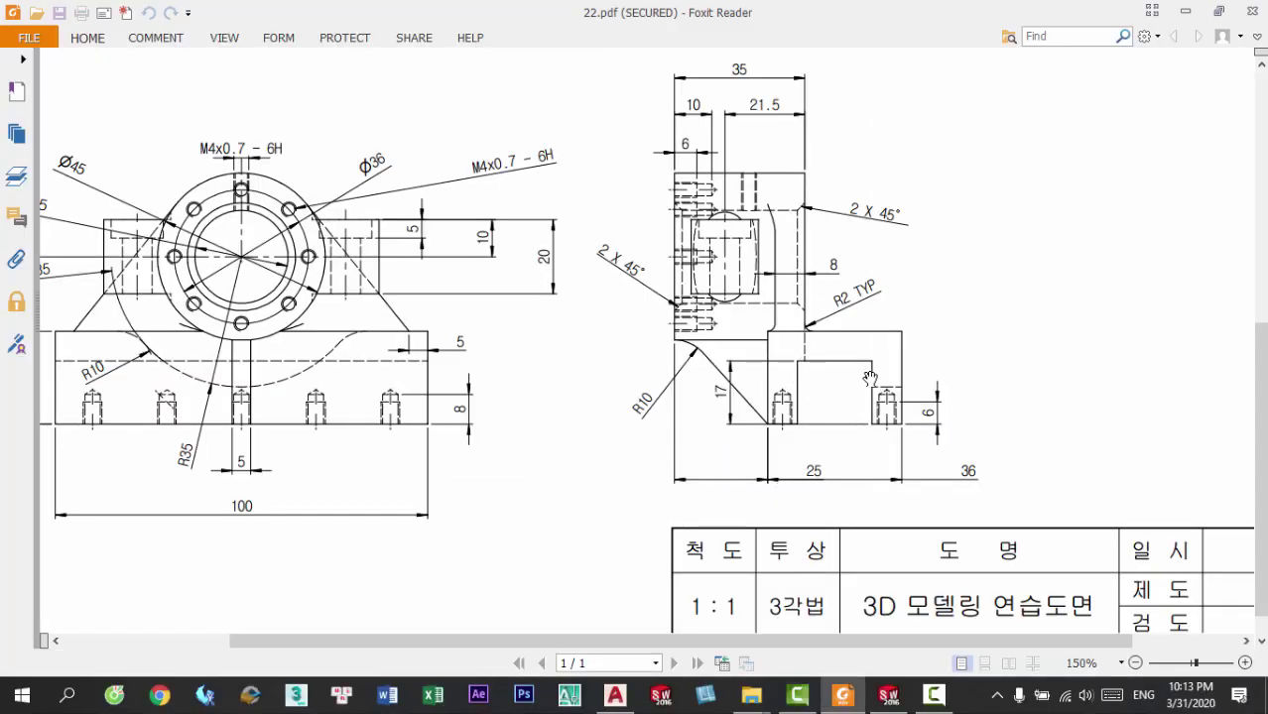
key(alt+Tab)
key(Escape)
key(l)
key(Return)
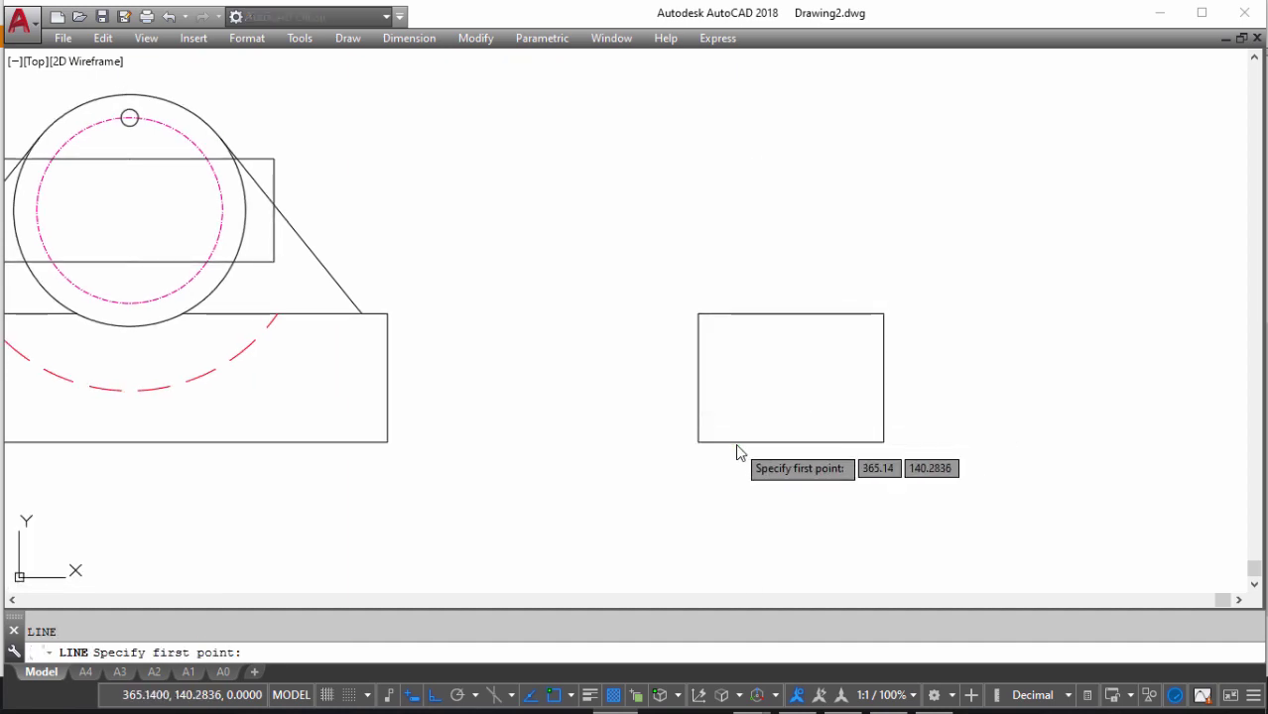
key(Escape)
Re-check the side view's slot dimensions in the reference PDF
key(alt+Tab)
scroll(784, 431, up, 5)
scroll(783, 430, left, 3)
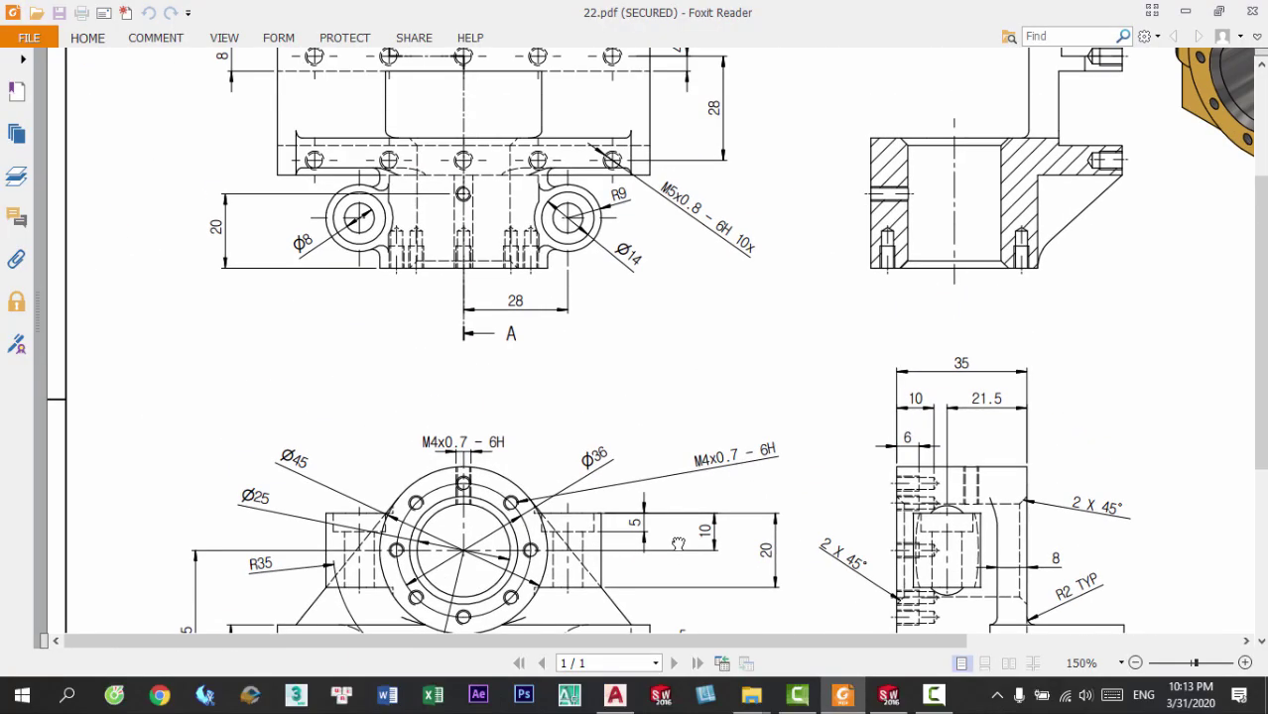
scroll(310, 176, up, 2)
scroll(464, 317, down, 5)
scroll(671, 418, right, 3)
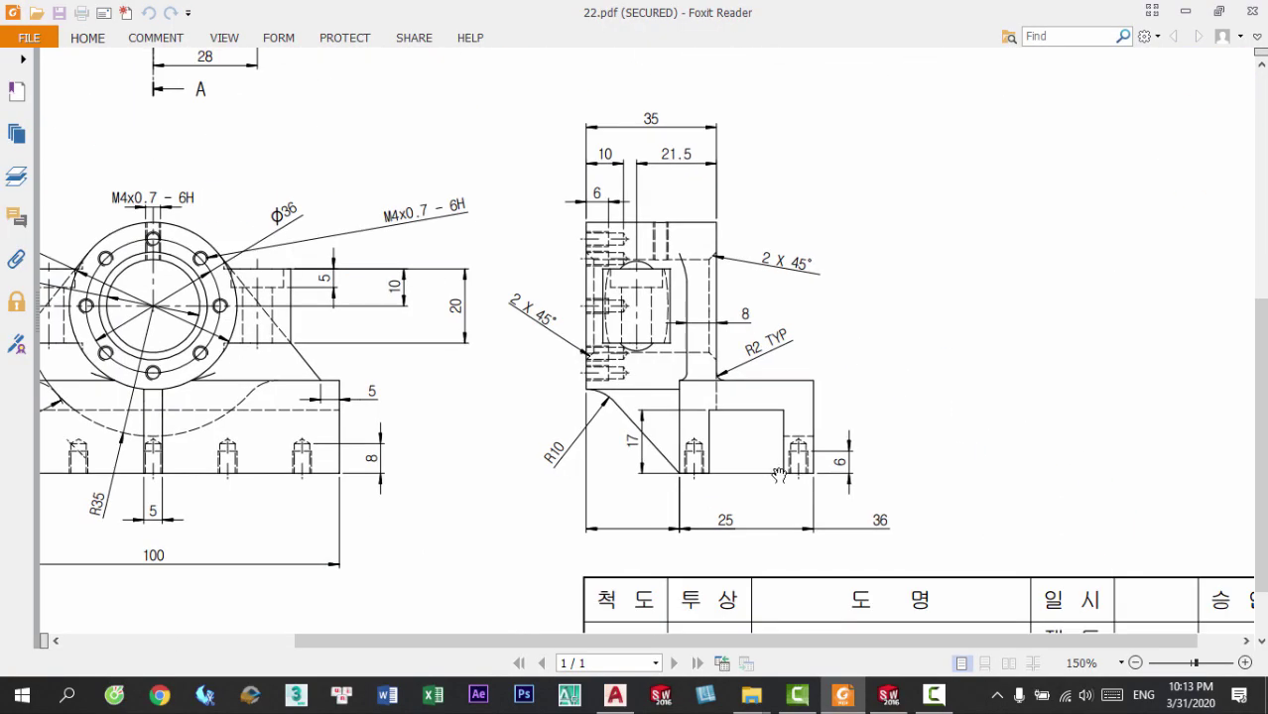
key(alt+Tab)
Draw the slot's left side, tracked 8 right of the corner and 17 up, plus its top edge
text(l)
key(Return)
text(tk)
key(Return)
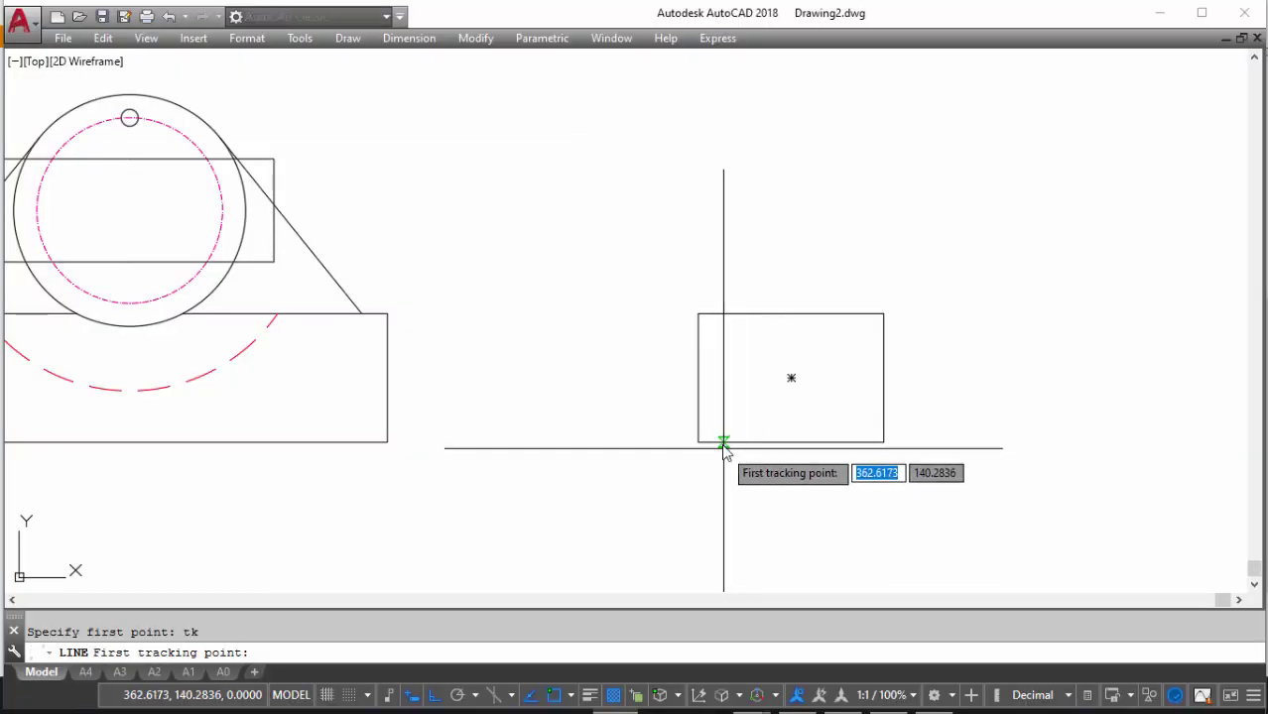
click(697, 436)
text(8)
key(Return)
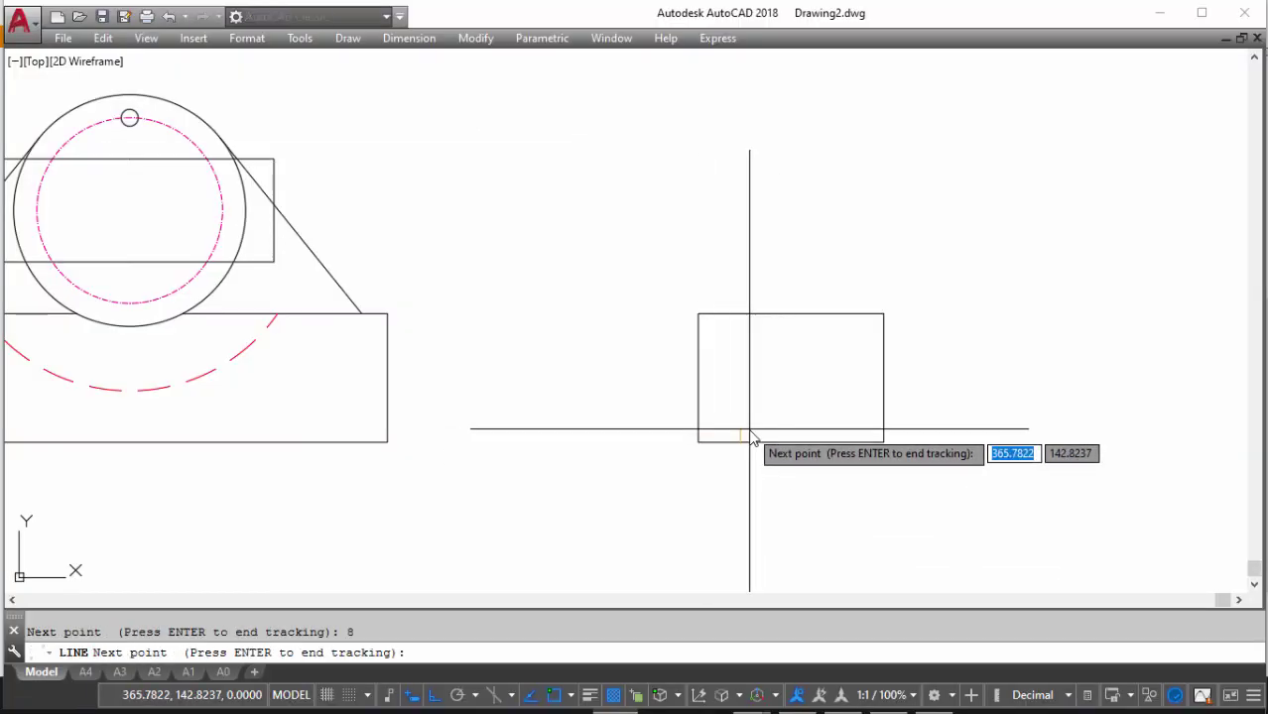
key(Return)
text(17)
key(Return)
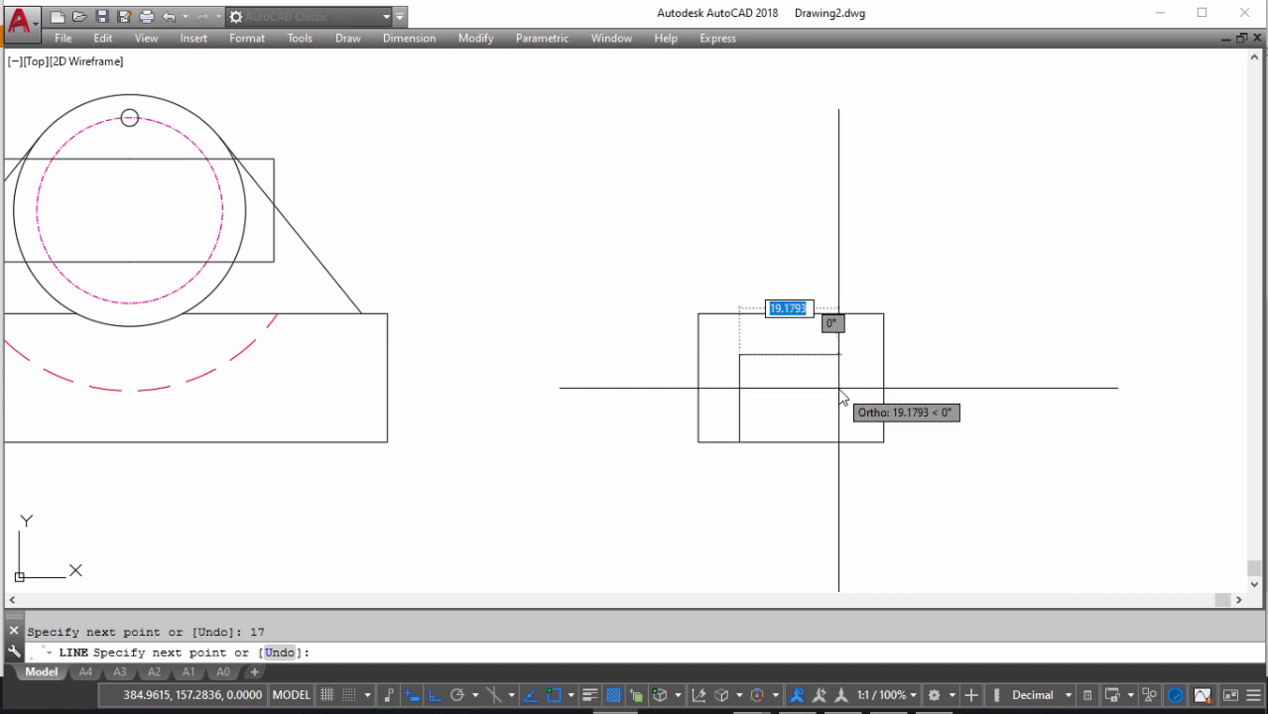
click(829, 396)
key(Return)
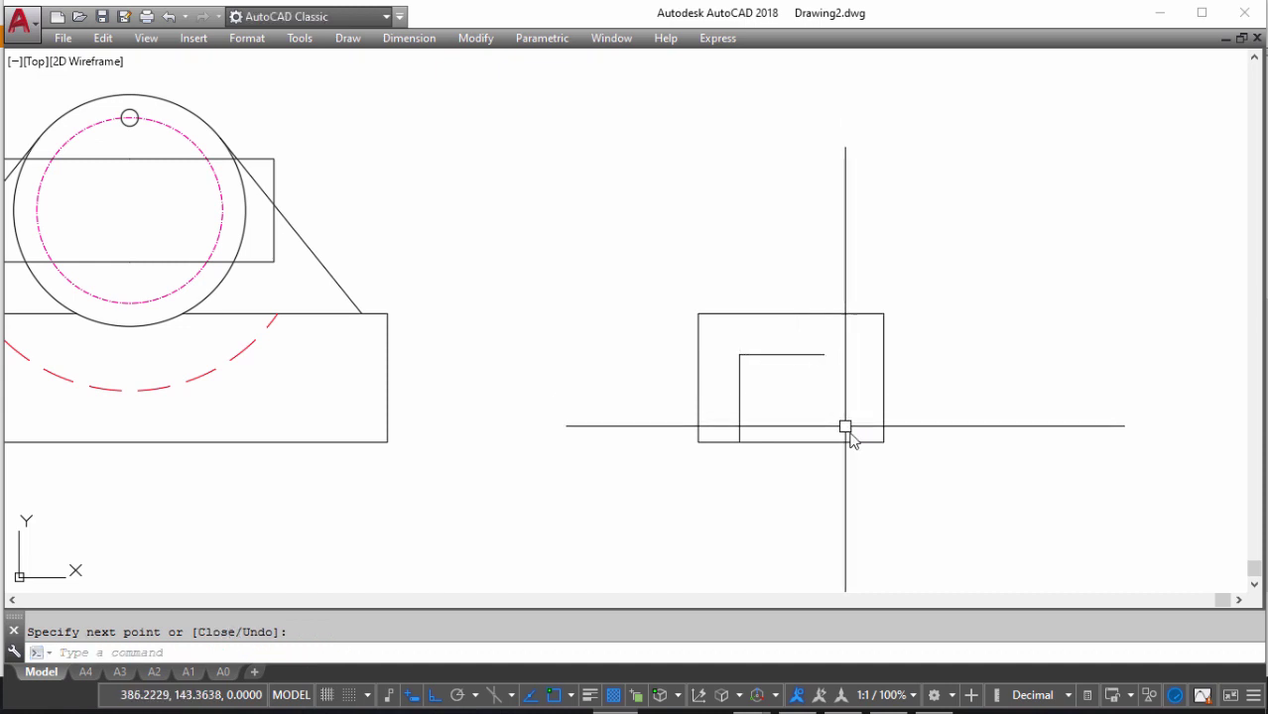
key(Return)
Draw the slot's right side down from the top edge using tracking
text(tk)
key(Return)
click(885, 442)
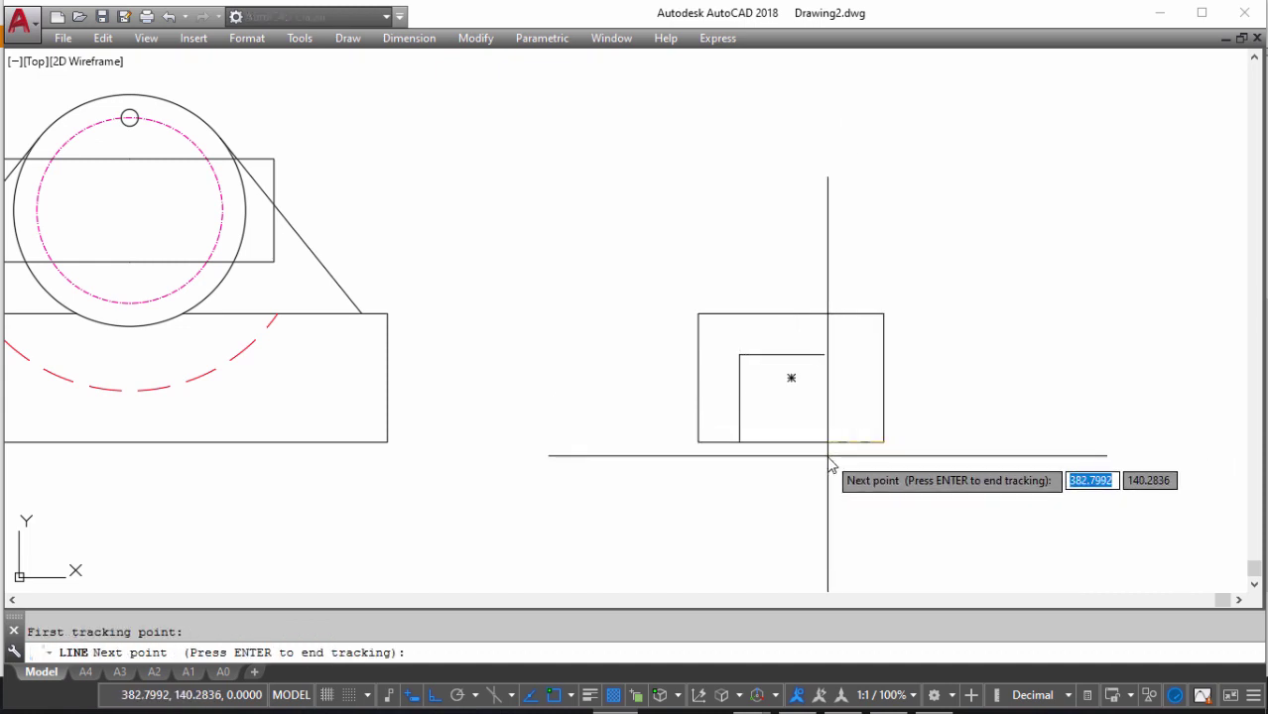
click(832, 464)
key(Return)
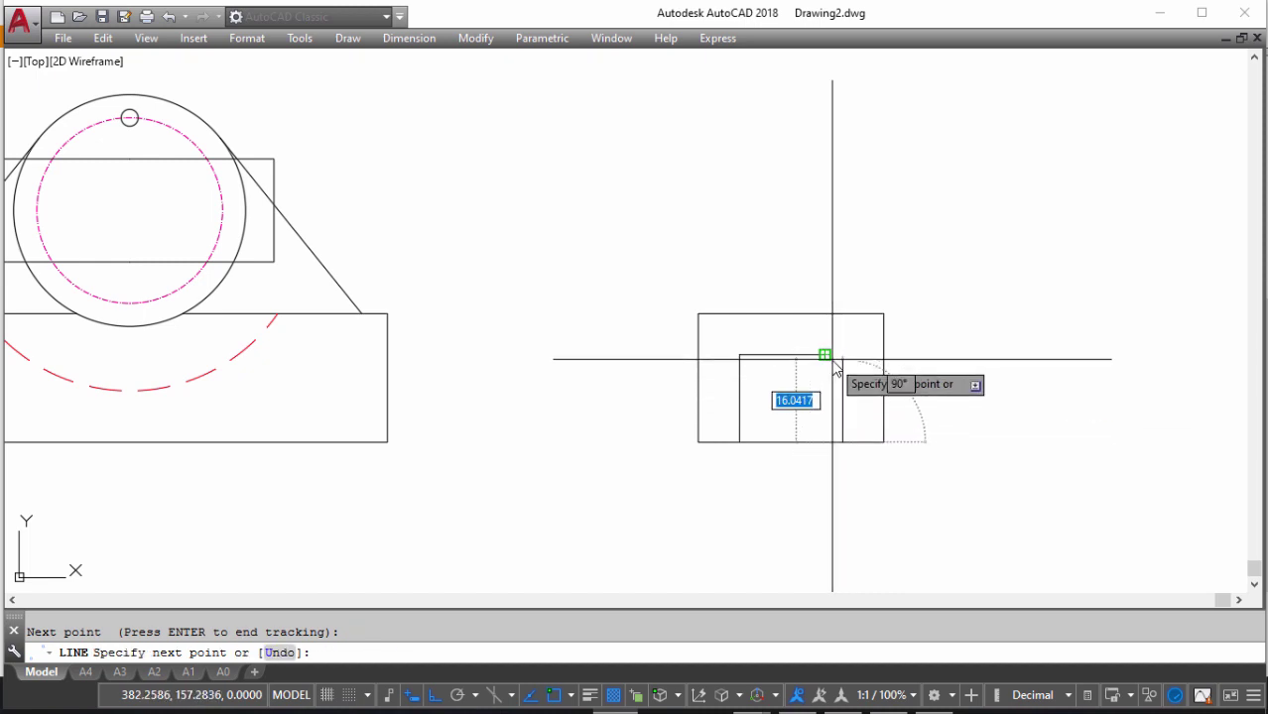
click(824, 354)
key(Return)
Select the slot's top edge and try a trim, cancelling both
click(823, 355)
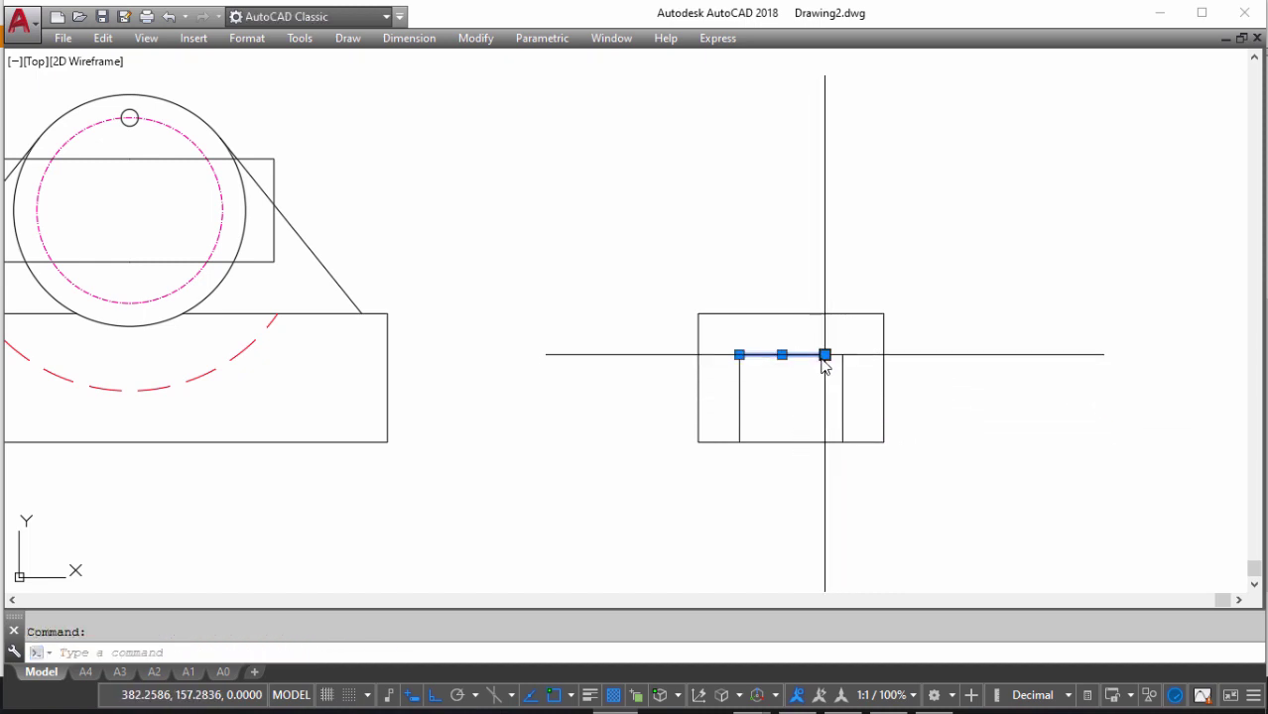
click(825, 354)
key(Escape)
text(tr)
key(Return)
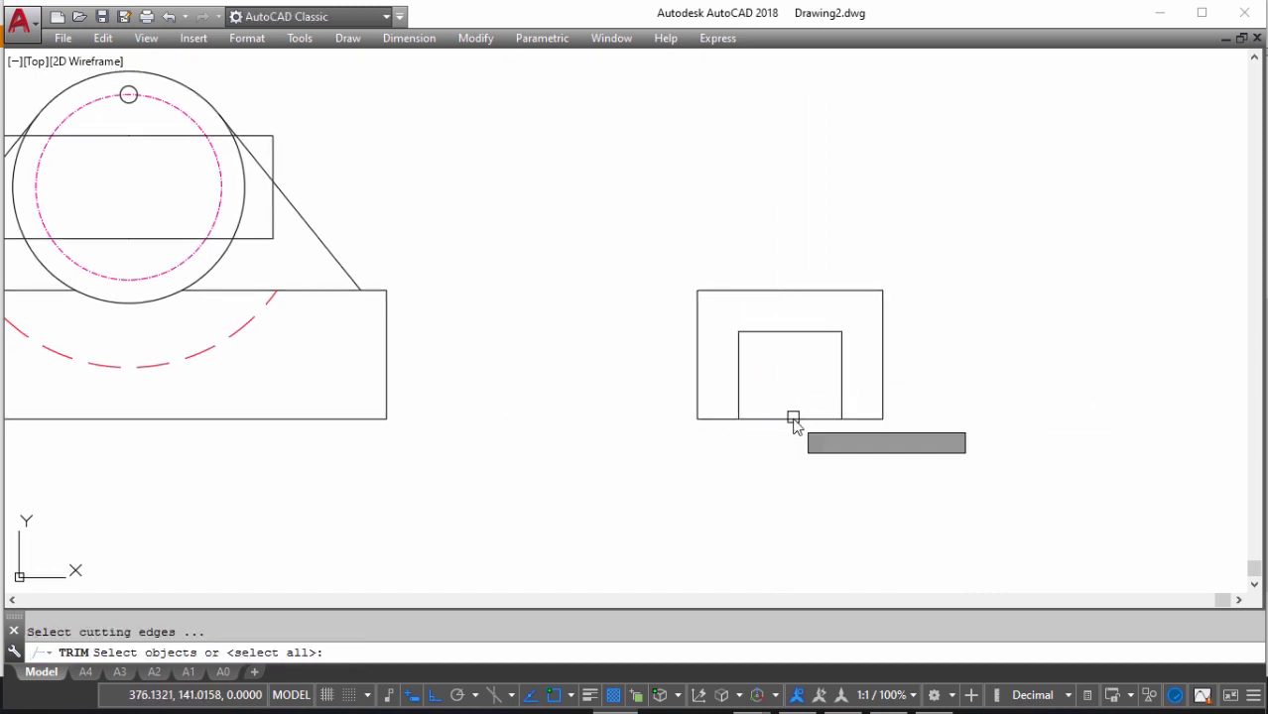
key(Escape)
scroll(794, 414, down, 3)
key(alt+Tab)
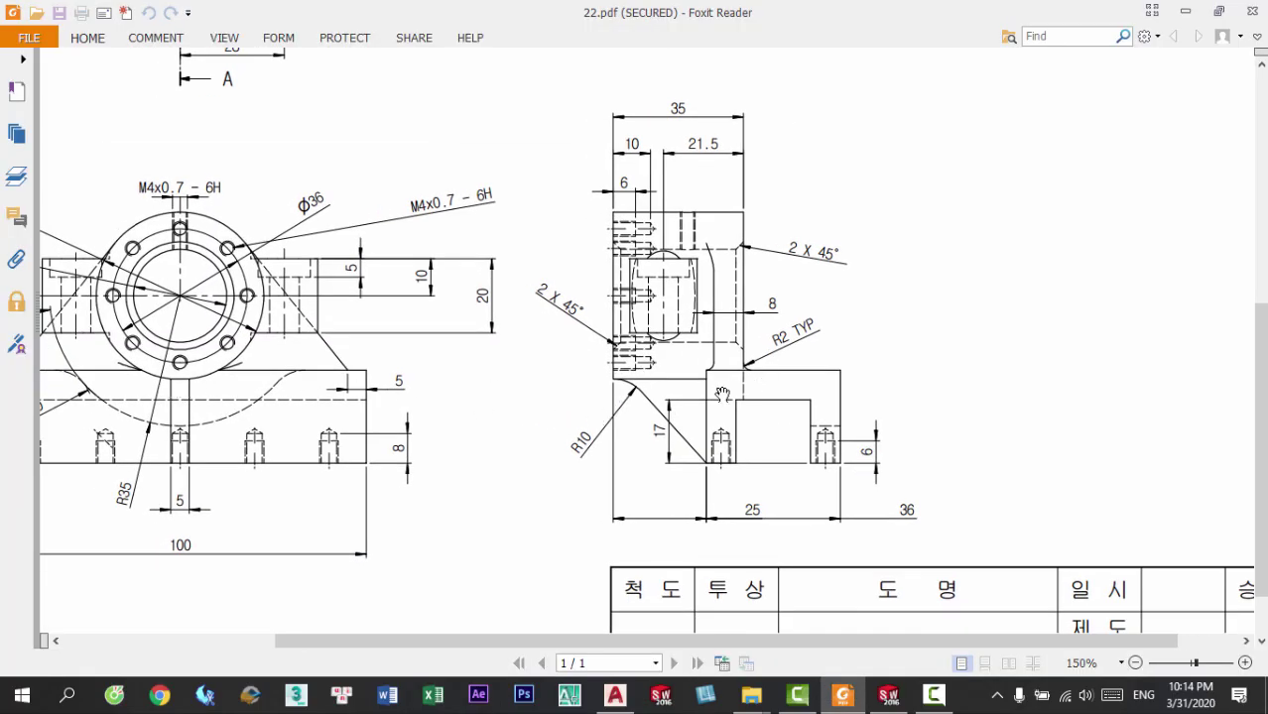
Zoom into the reference drawing's centre post top to inspect its detail
drag(593, 392, 698, 365)
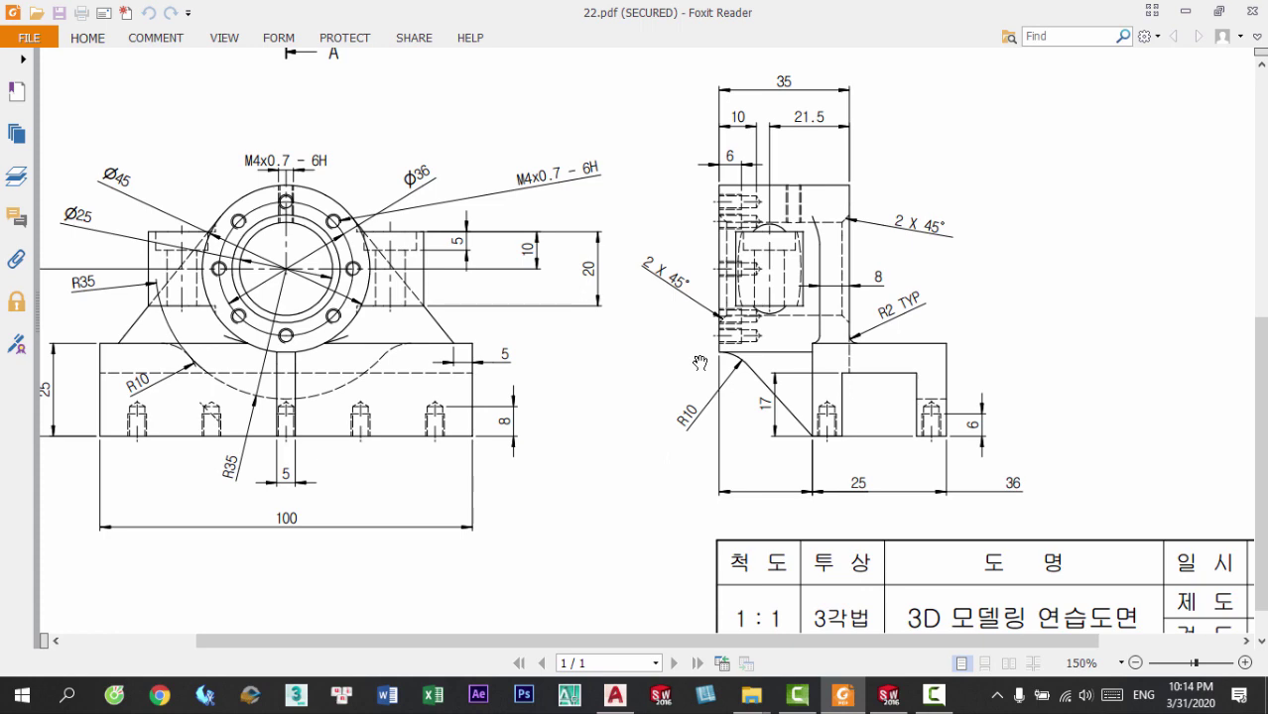
ctrl+scroll(266, 387, up, 5)
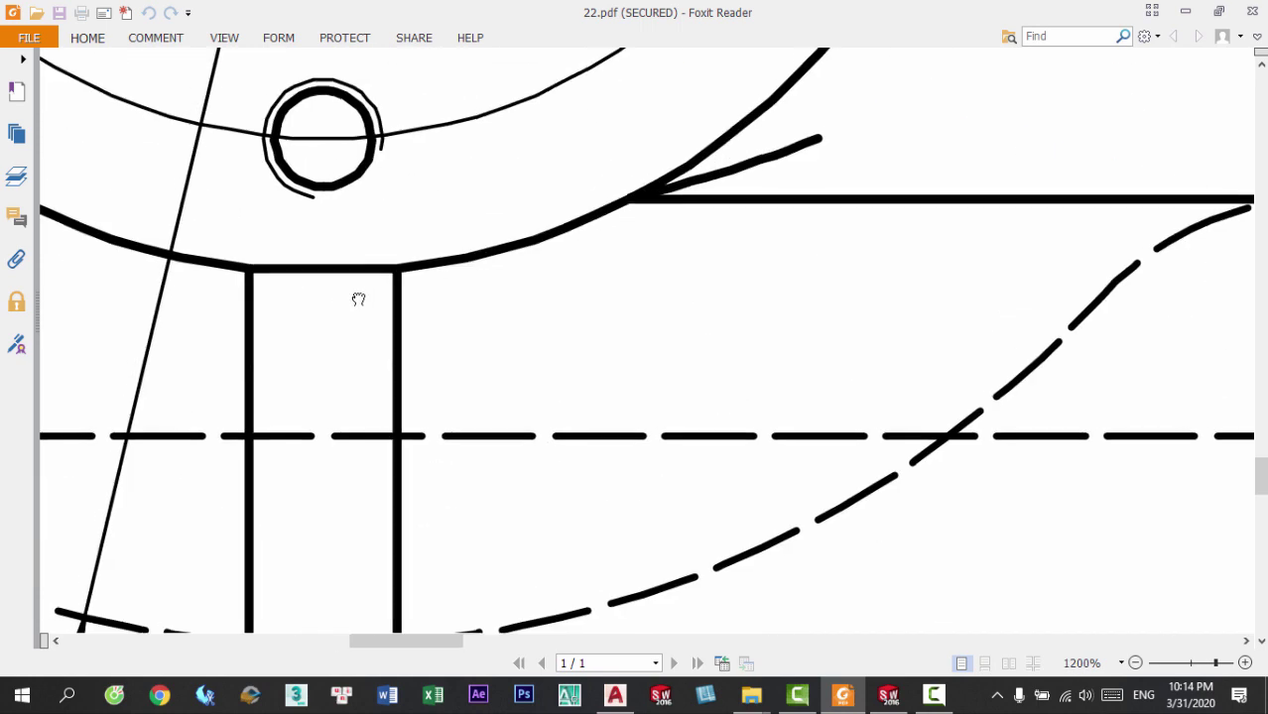
drag(357, 295, 489, 300)
ctrl+scroll(400, 298, down, 5)
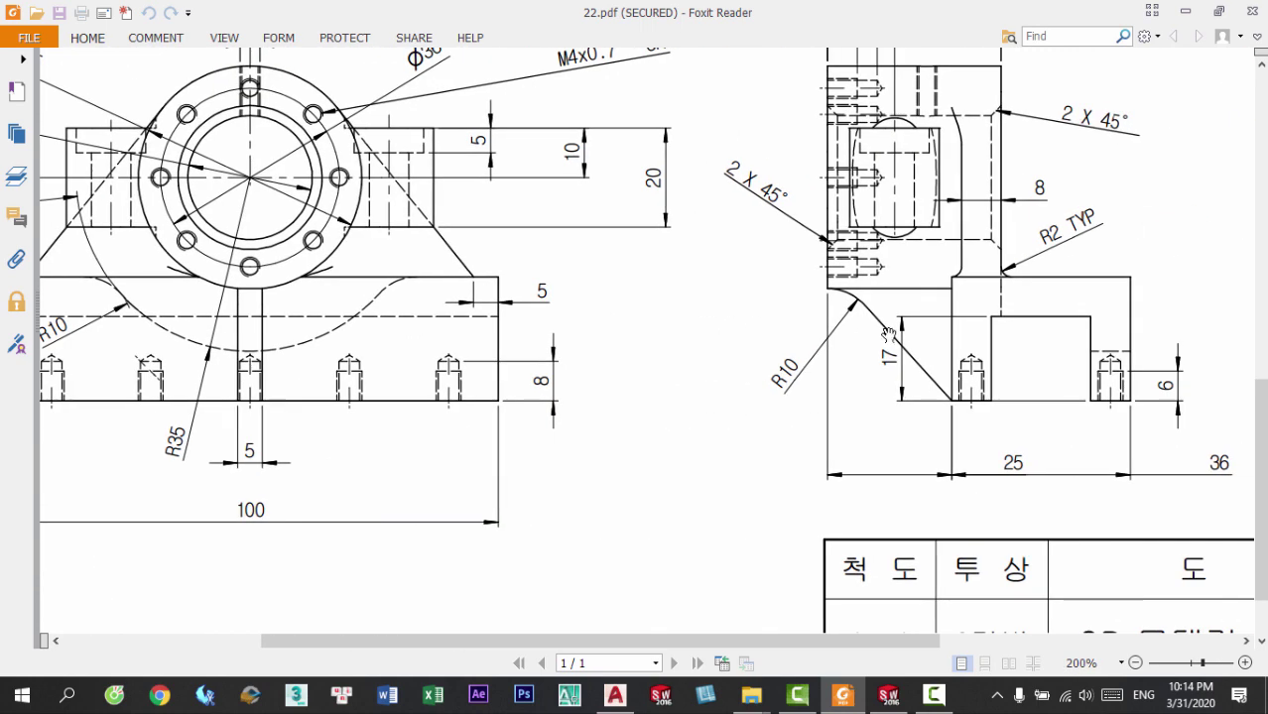
ctrl+scroll(863, 308, up, 3)
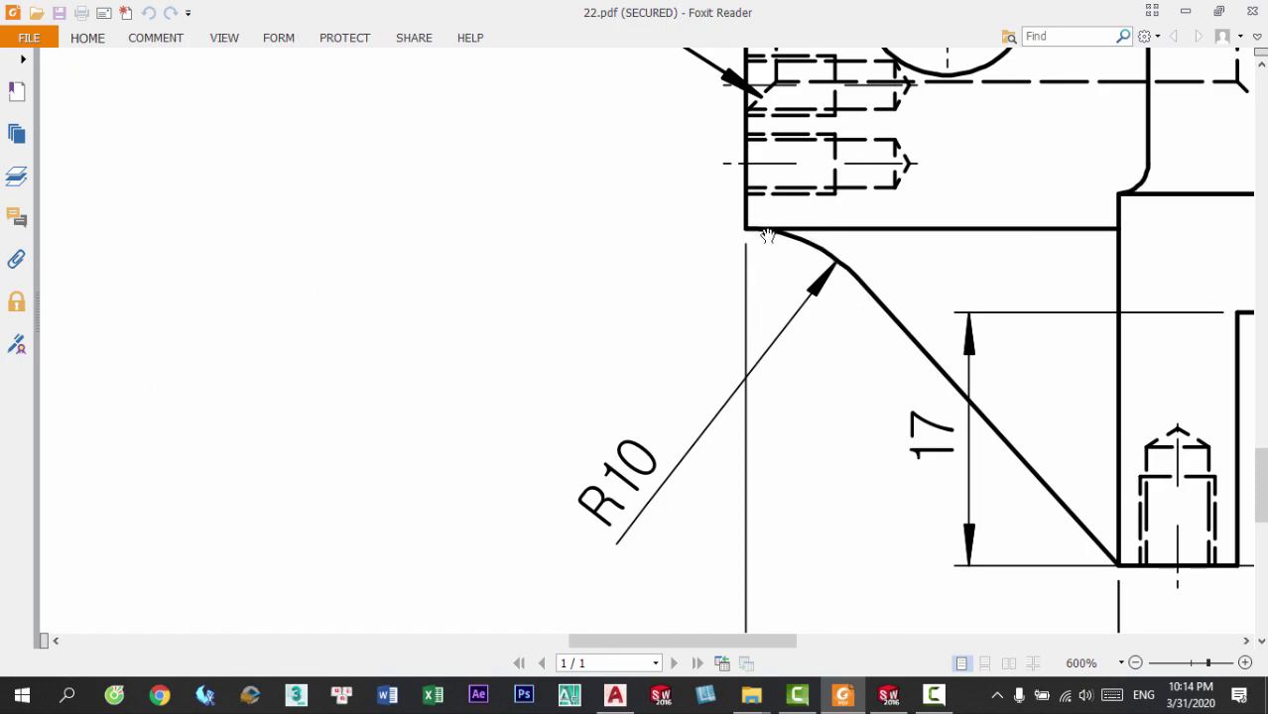
ctrl+scroll(767, 237, down, 5)
ctrl+scroll(418, 248, up, 3)
ctrl+scroll(418, 248, up, 2)
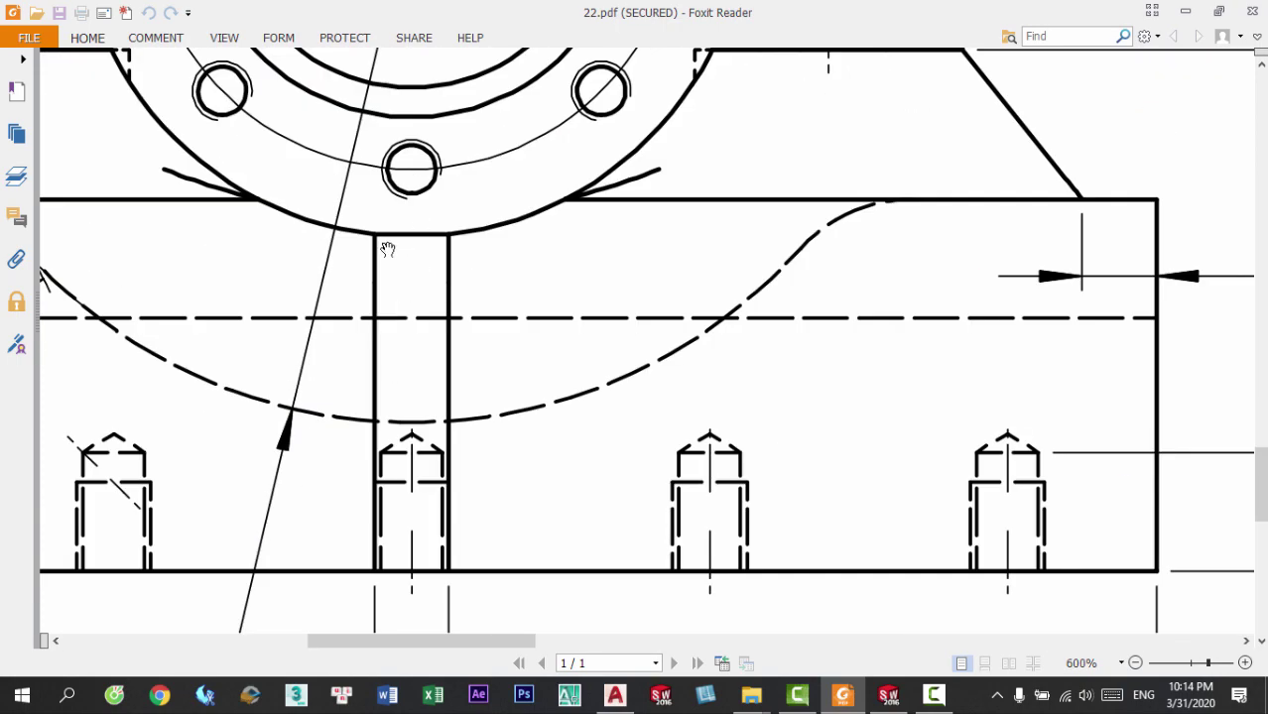
ctrl+scroll(387, 250, down, 2)
Pan and zoom to the side view to read its 10, 21.5, 25 and 36 dimensions
drag(942, 248, 258, 377)
ctrl+scroll(694, 382, up, 2)
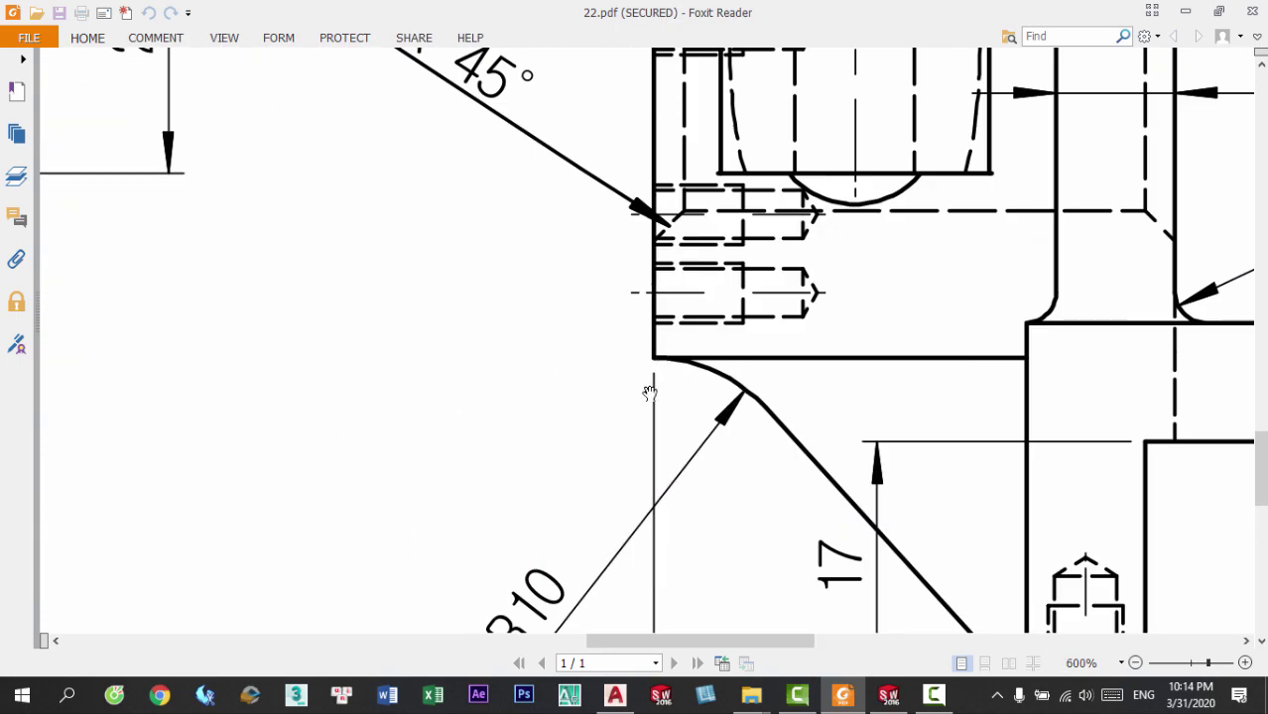
ctrl+scroll(630, 374, down, 5)
ctrl+scroll(405, 331, up, 1)
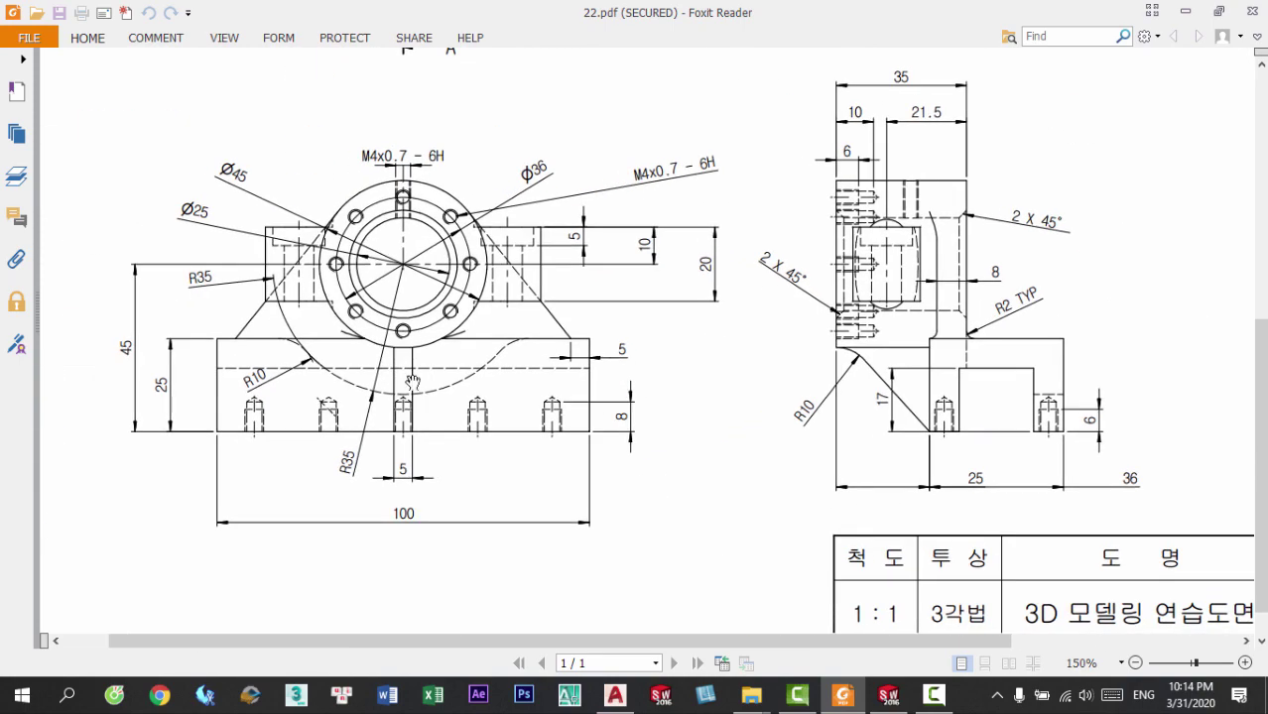
ctrl+scroll(406, 330, up, 6)
ctrl+scroll(381, 357, down, 3)
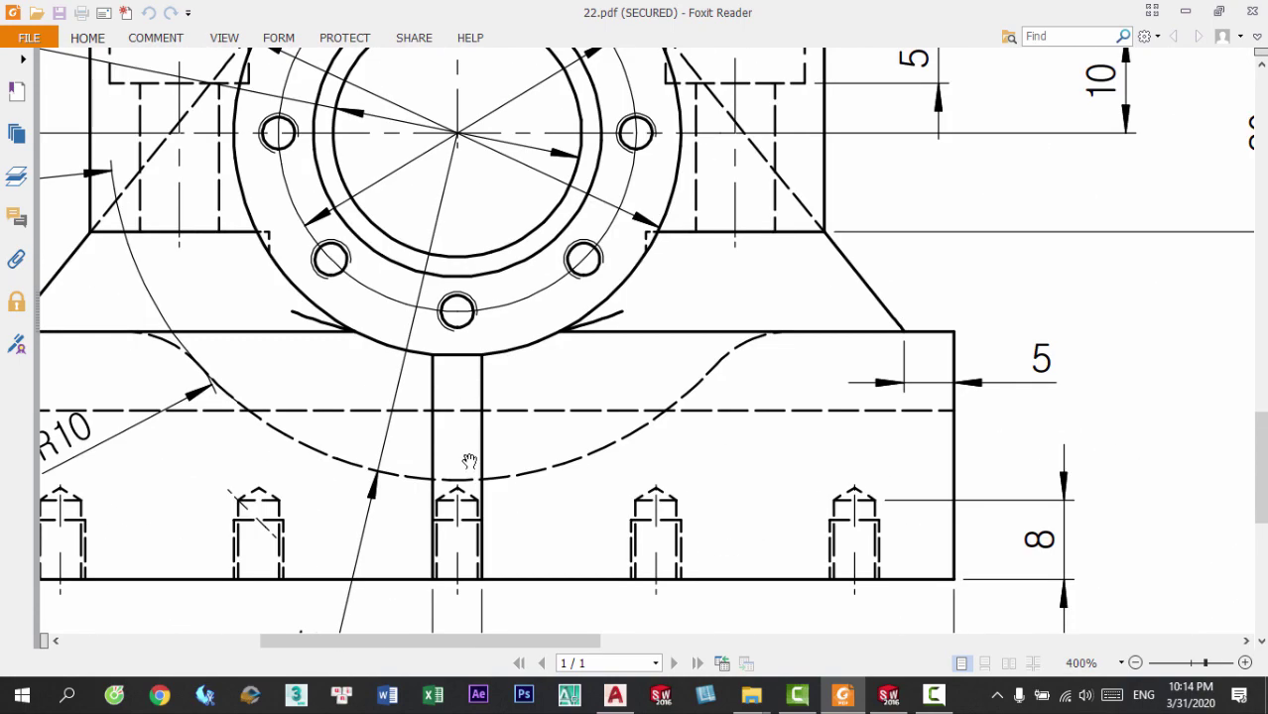
scroll(436, 317, down, 3)
scroll(467, 298, down, 2)
scroll(495, 277, up, 3)
ctrl+scroll(495, 277, up, 3)
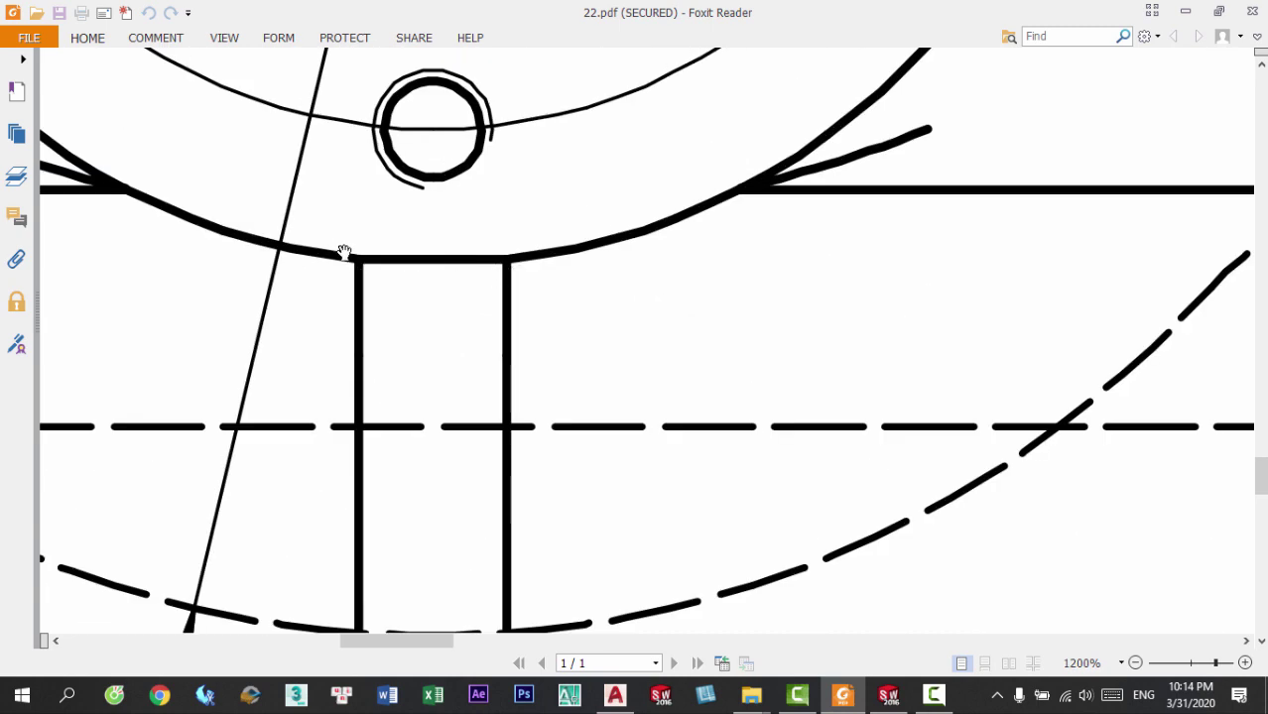
ctrl+scroll(496, 277, down, 4)
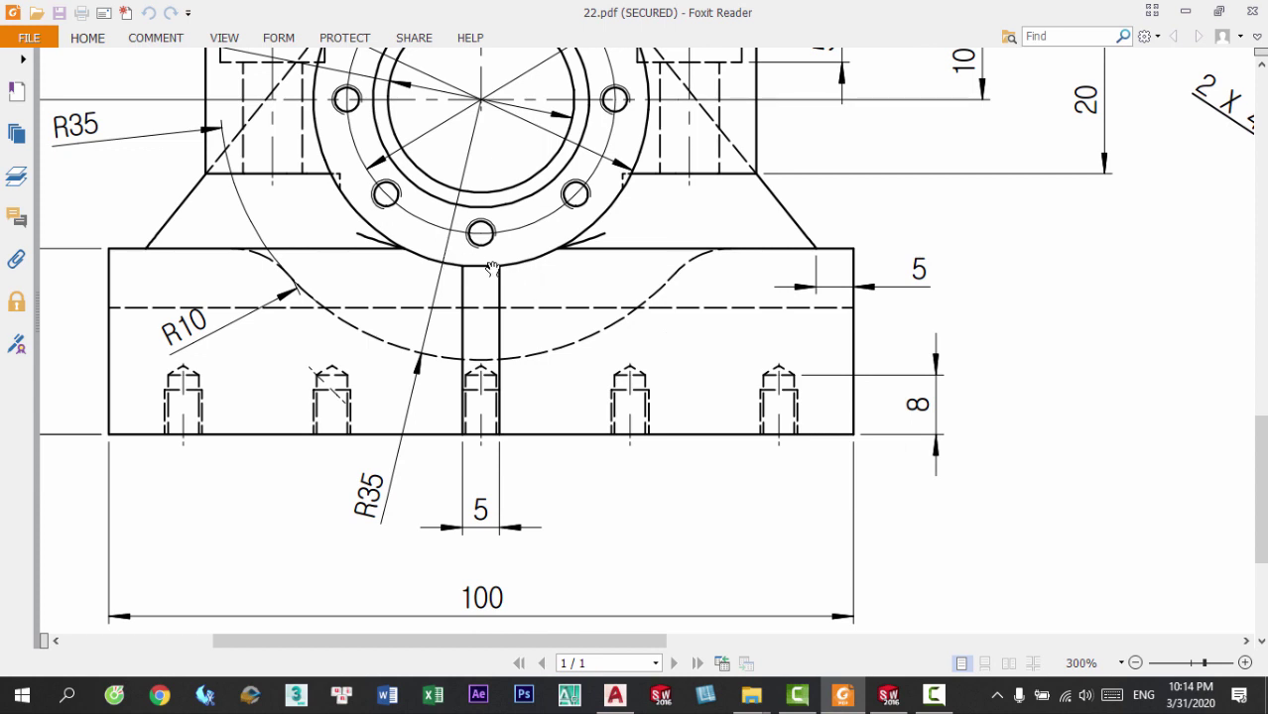
ctrl+scroll(484, 273, up, 4)
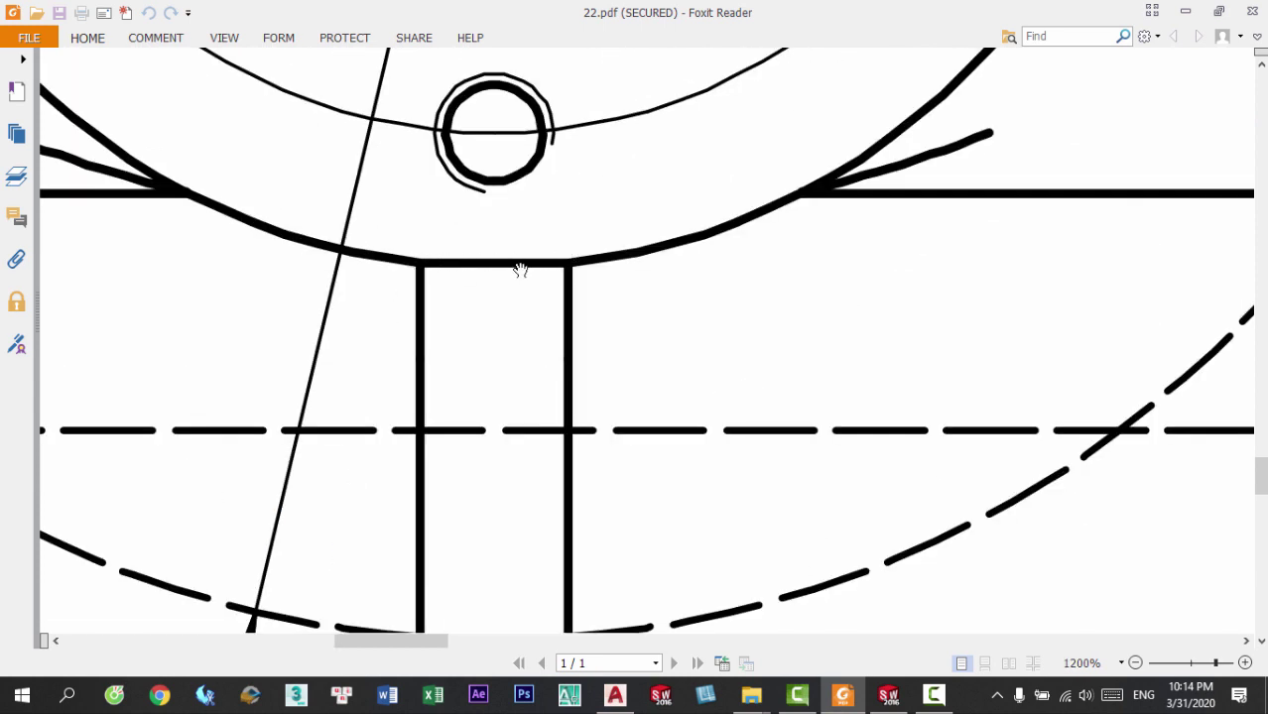
ctrl+scroll(489, 279, up, 1)
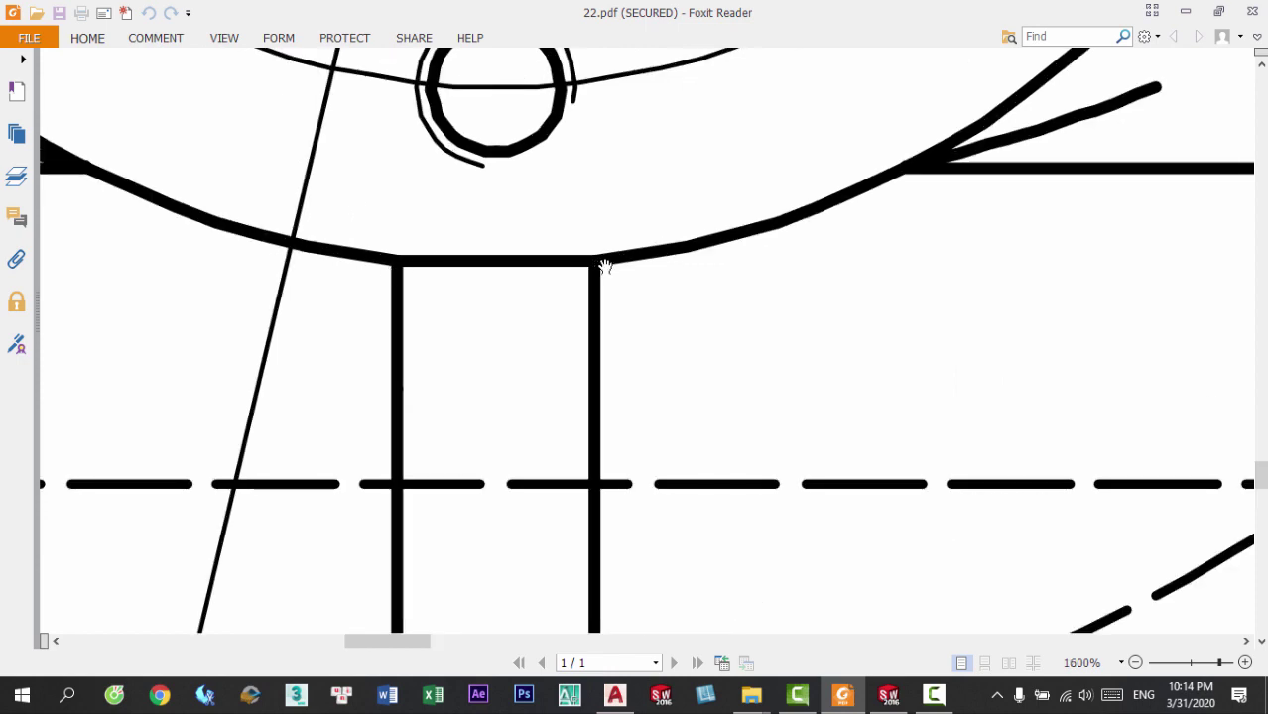
ctrl+scroll(604, 266, down, 3)
ctrl+scroll(610, 283, down, 4)
ctrl+scroll(784, 342, up, 3)
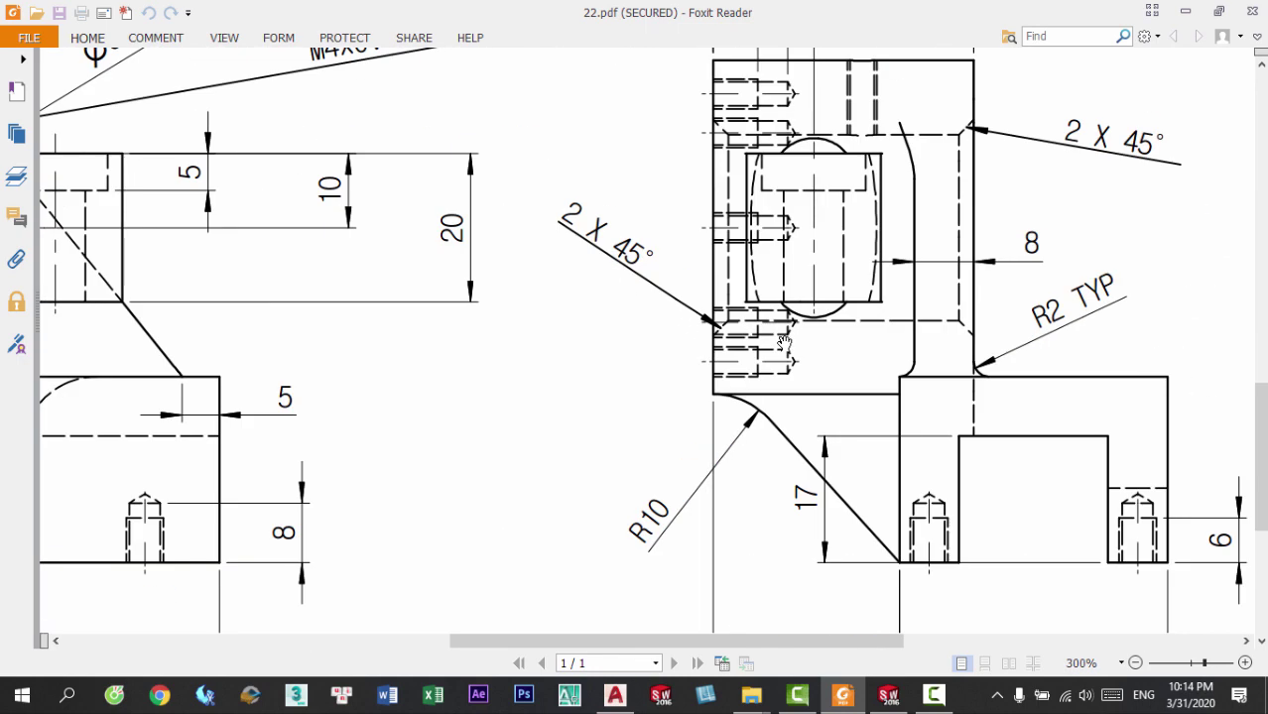
ctrl+scroll(775, 400, down, 1)
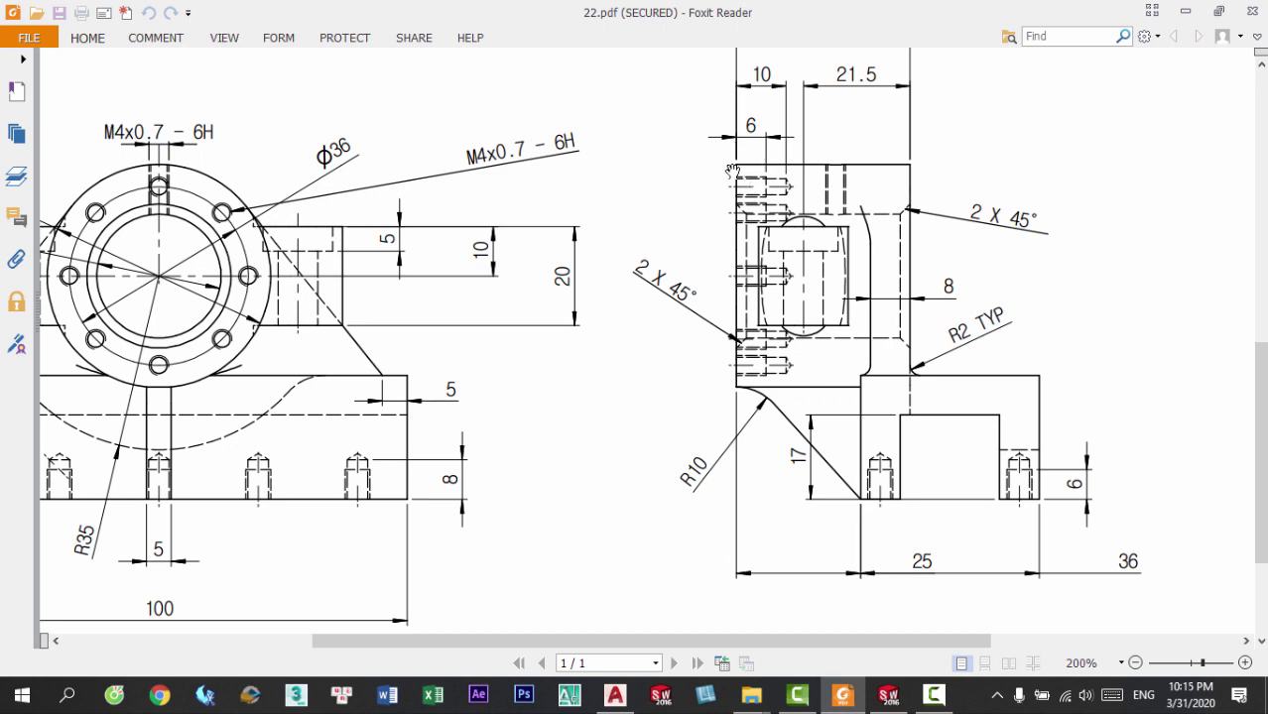
Explode the side view's U-shaped base outline into separate lines
key(alt+Tab)
scroll(769, 396, up, 2)
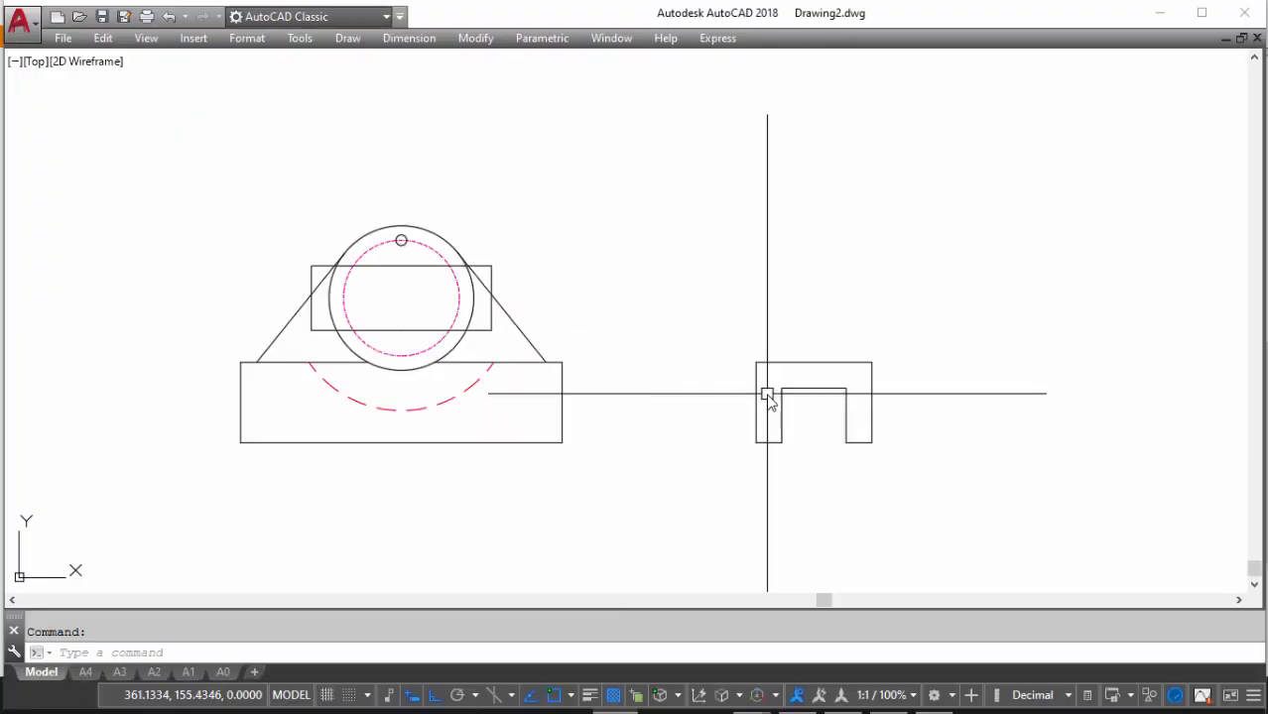
text(o)
key(Return)
text(20)
key(Return)
click(756, 382)
key(Escape)
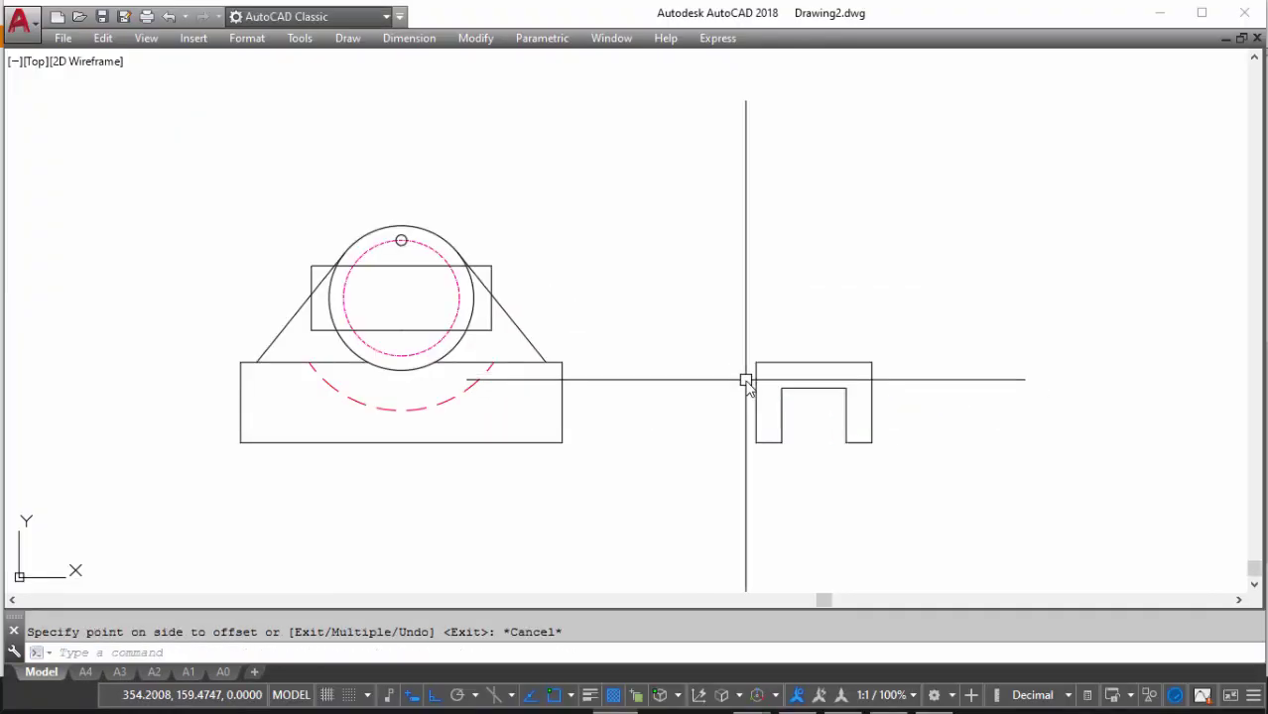
click(757, 379)
text(x)
key(Return)
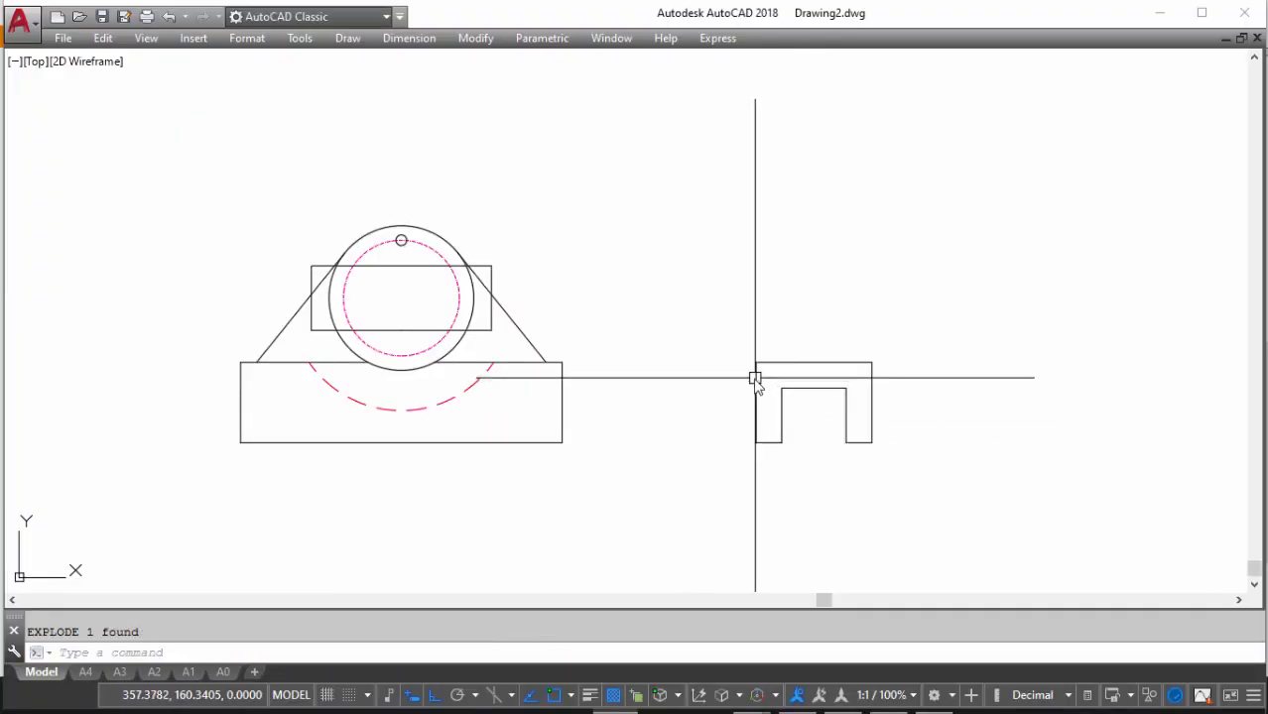
Offset the base's left edge 20 units to the left
text(o)
key(Return)
text(20)
key(Return)
click(756, 374)
click(708, 368)
key(Return)
middle_drag(717, 324, 720, 303)
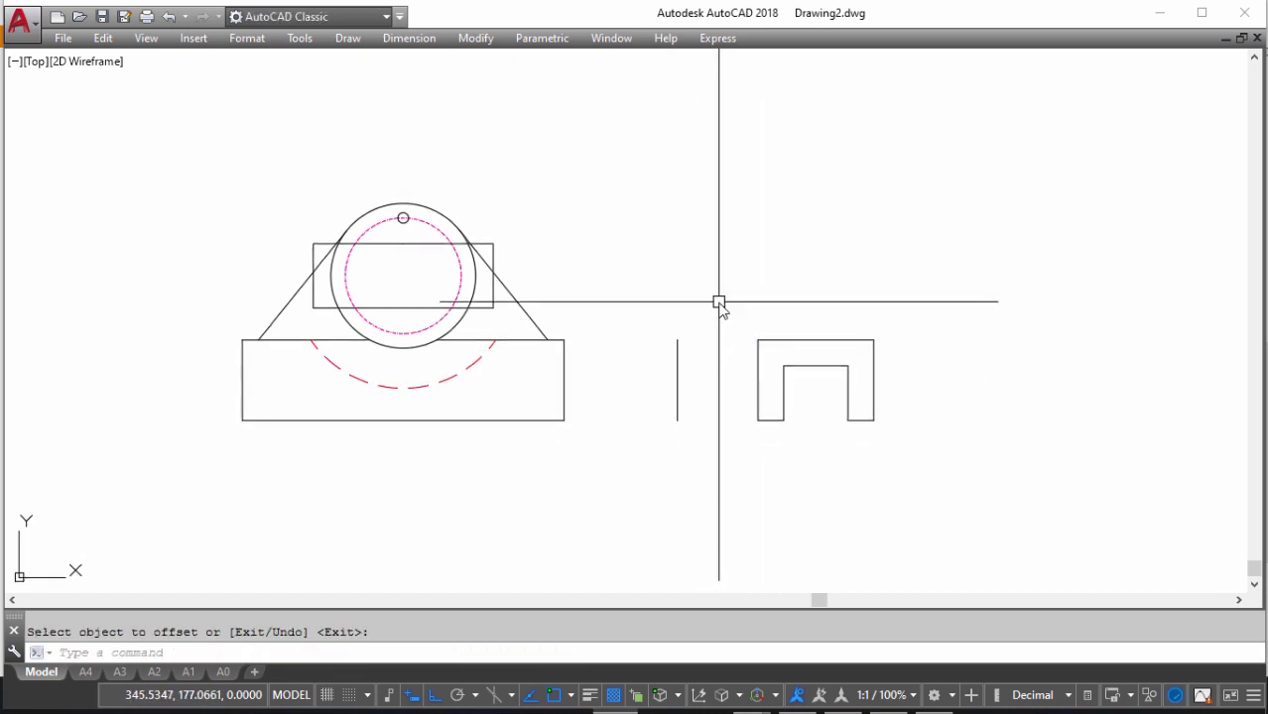
Project the circle's top across to the side view and delete the stray offset line
text(l)
key(Return)
click(402, 203)
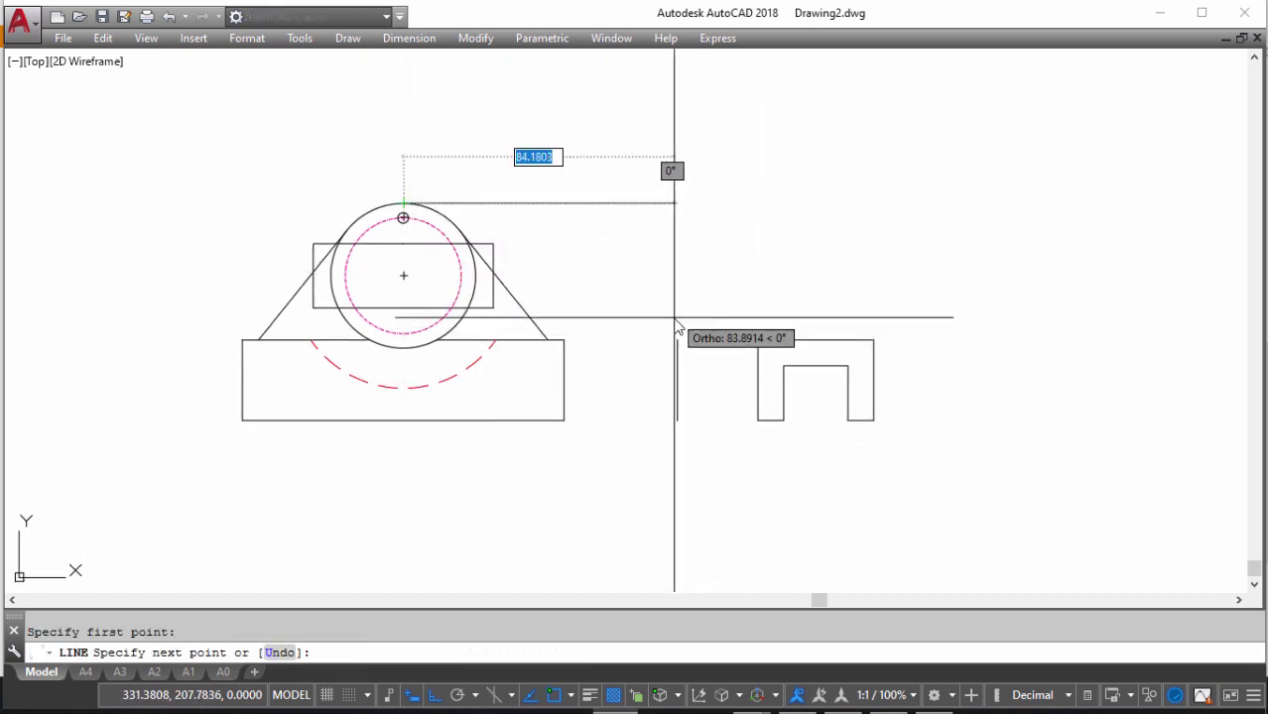
click(679, 290)
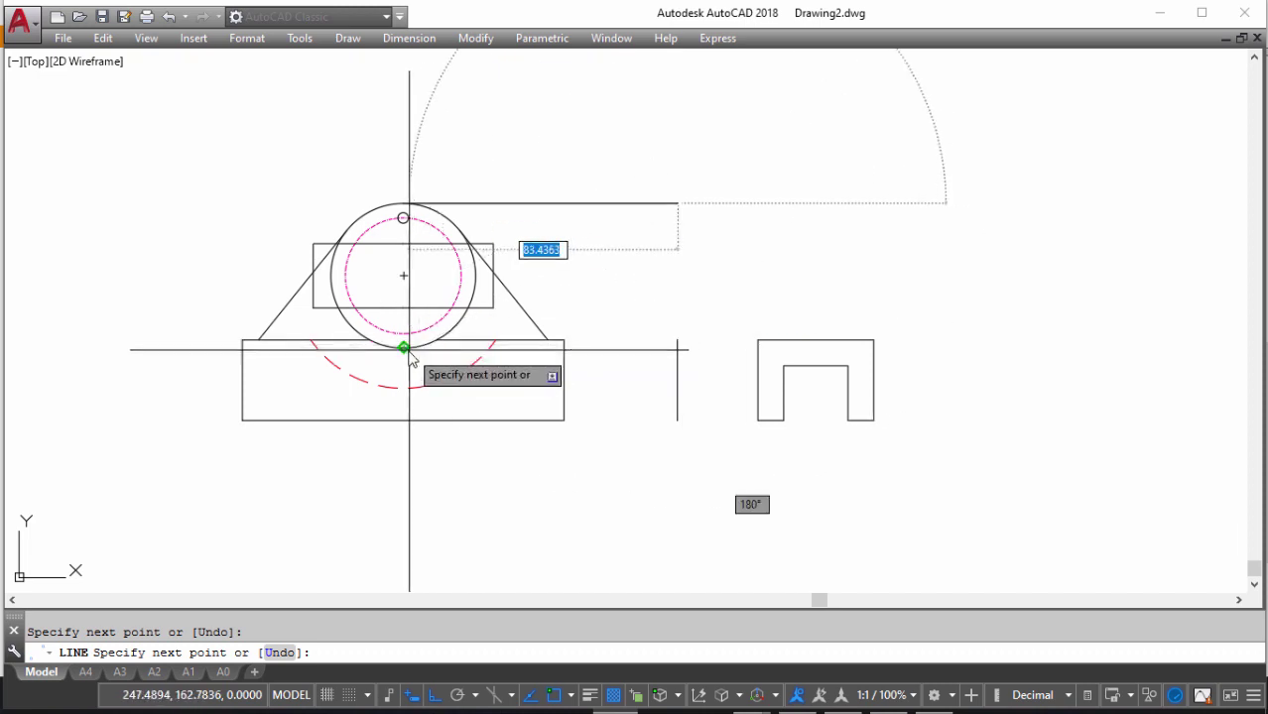
key(Escape)
click(677, 387)
key(Delete)
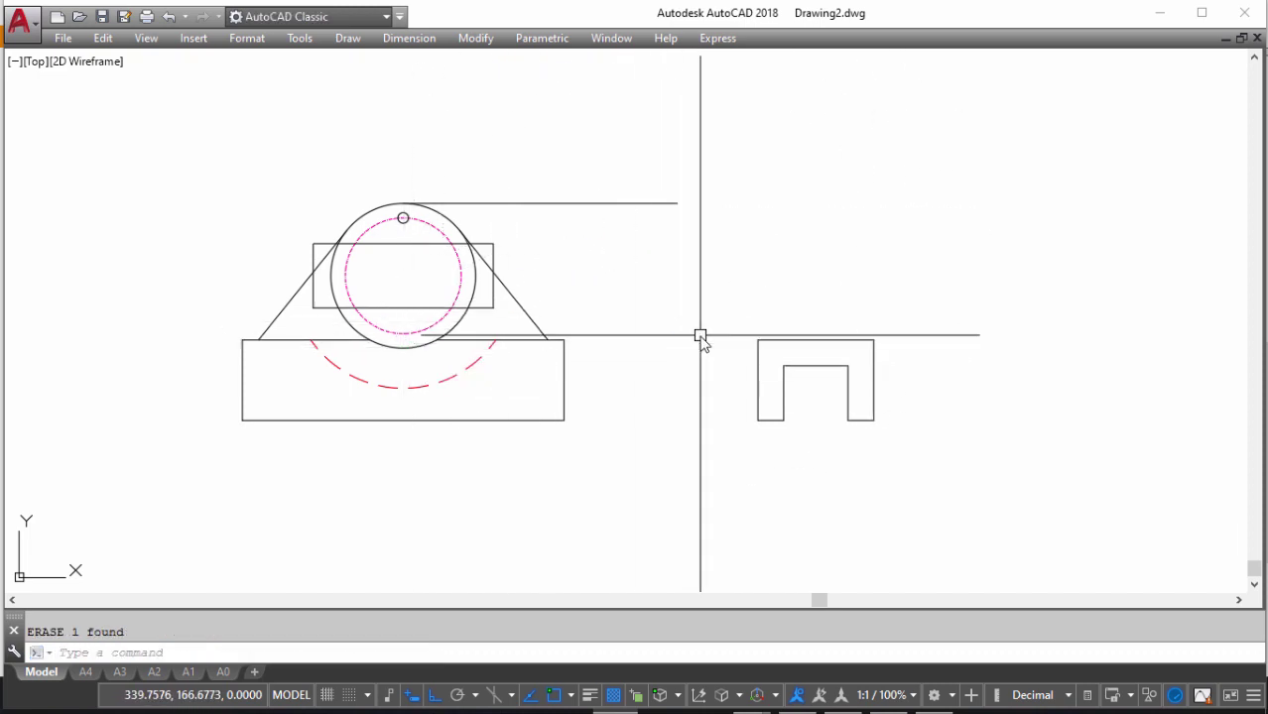
Delete the long projected top line and recheck the reference drawing
text(l)
key(Return)
click(679, 206)
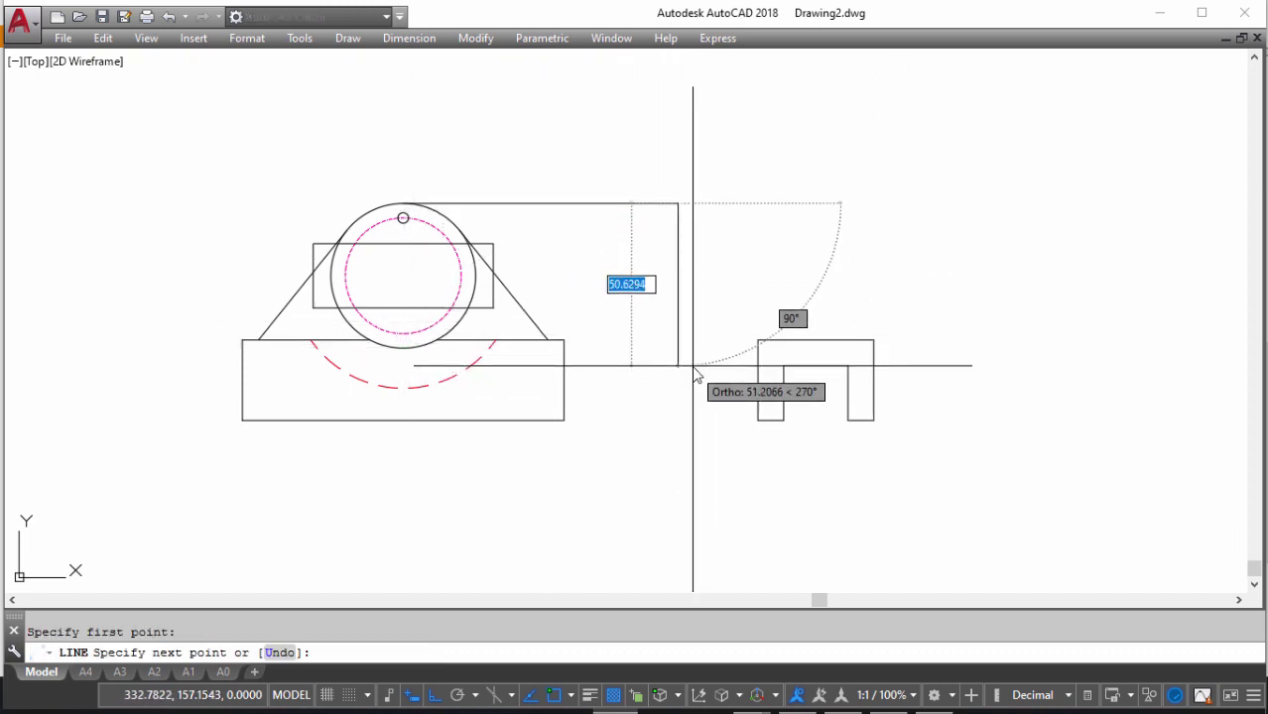
key(Escape)
click(615, 214)
click(730, 216)
key(Delete)
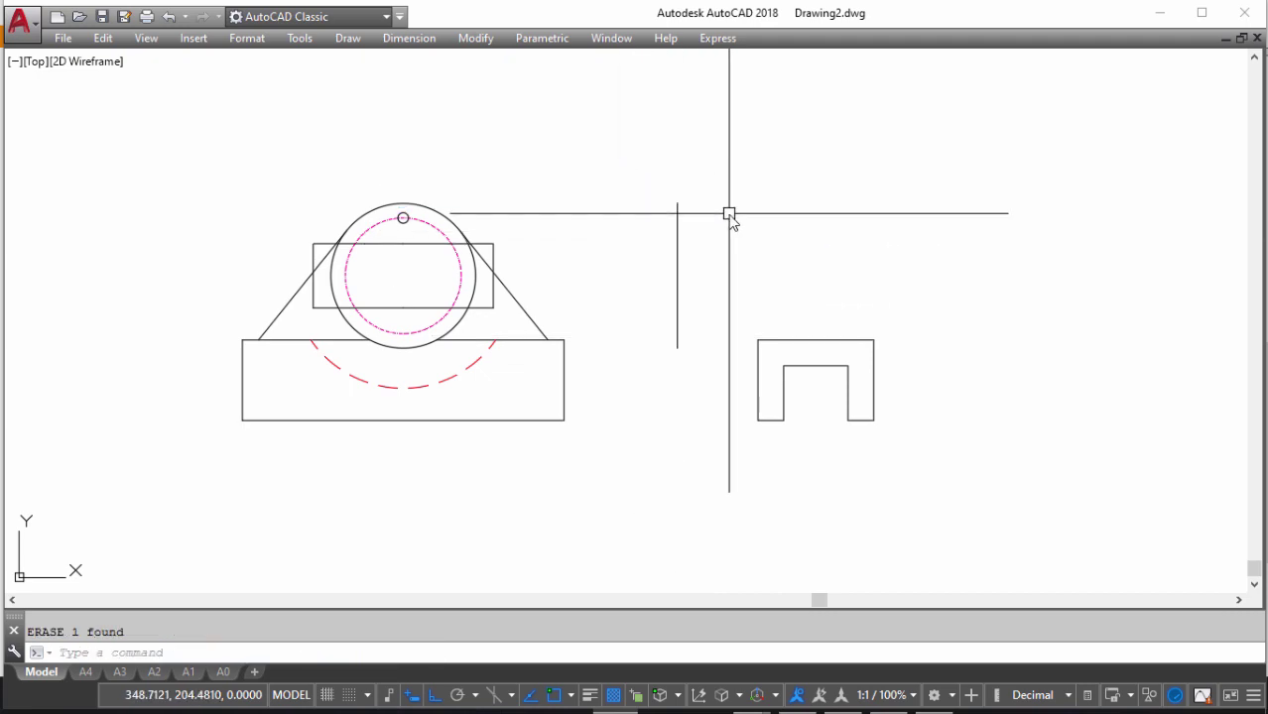
key(alt+Tab)
drag(817, 131, 797, 145)
key(alt+Tab)
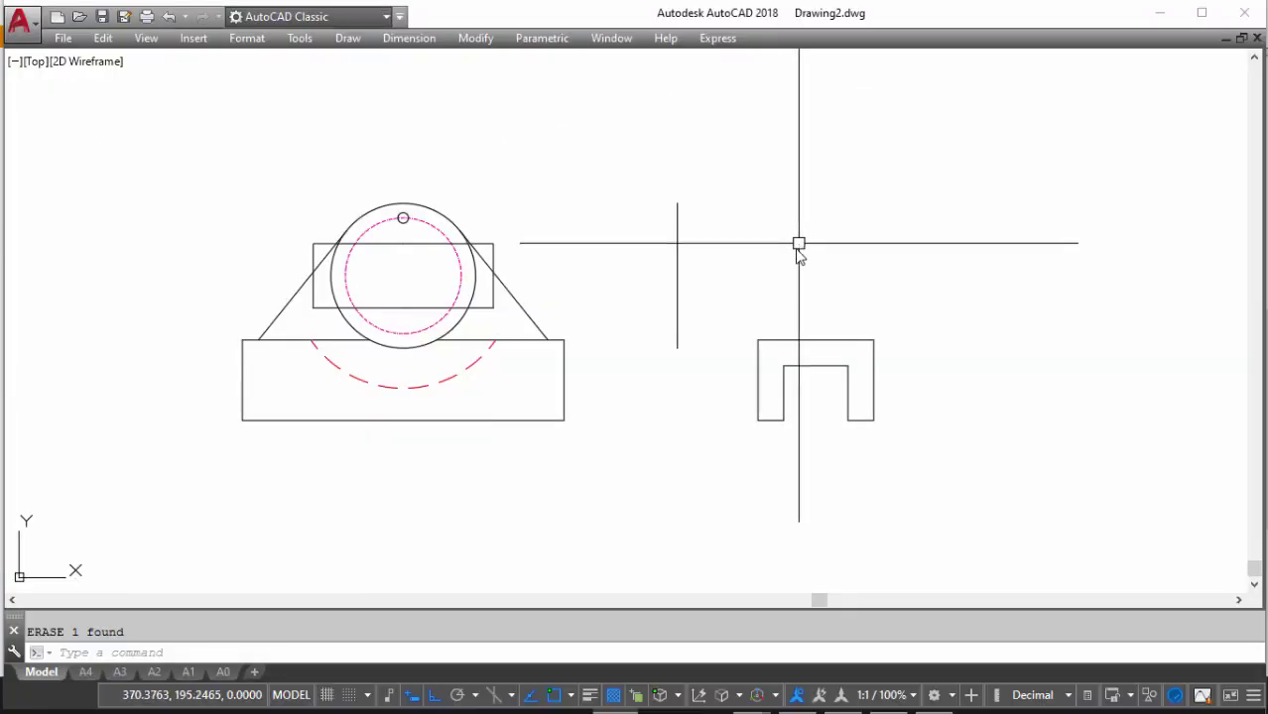
Draw the upright block's 30-unit top edge and its right edge down to the base
text(l)
key(Return)
click(679, 202)
text(3)
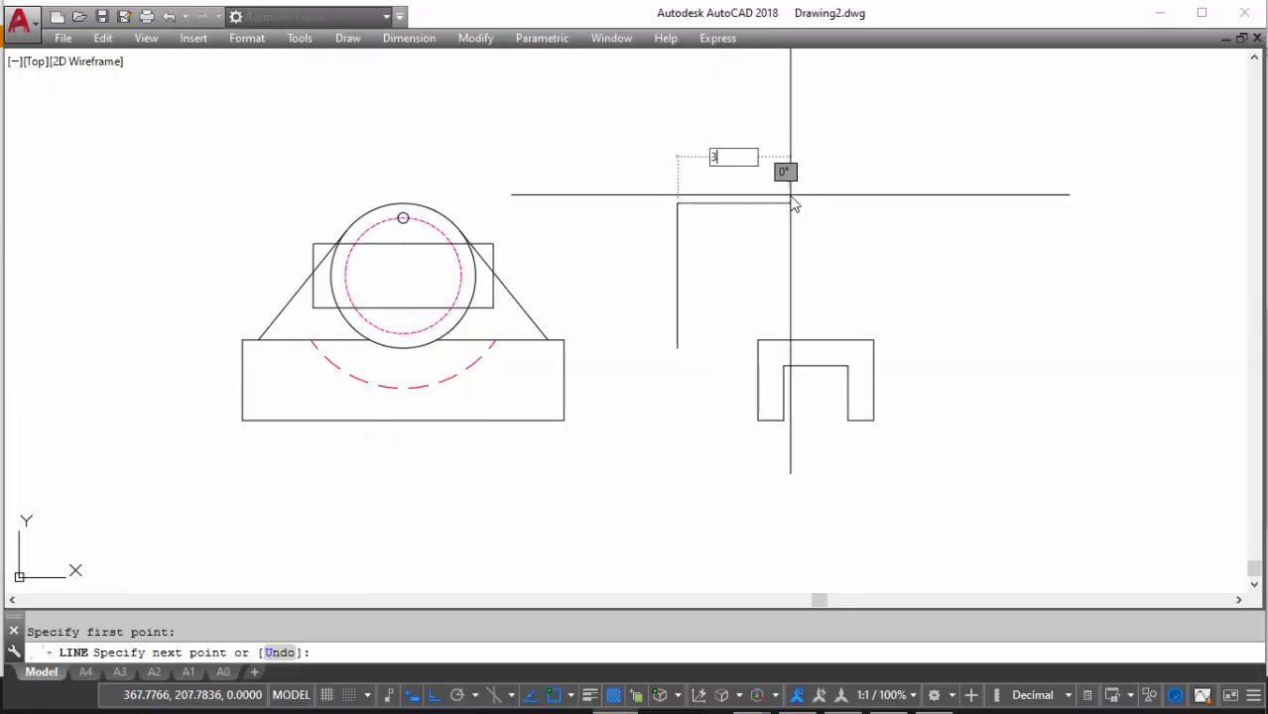
text(0)
key(Return)
click(790, 318)
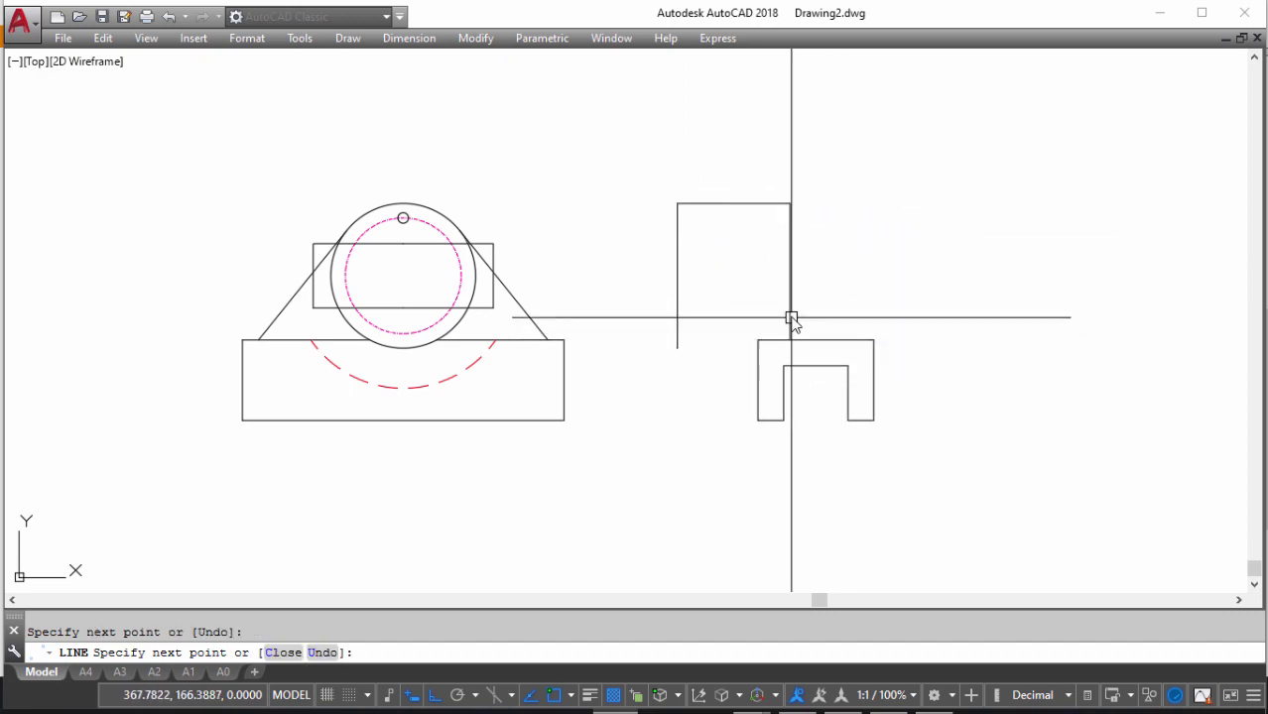
key(alt+Tab)
key(alt+Tab)
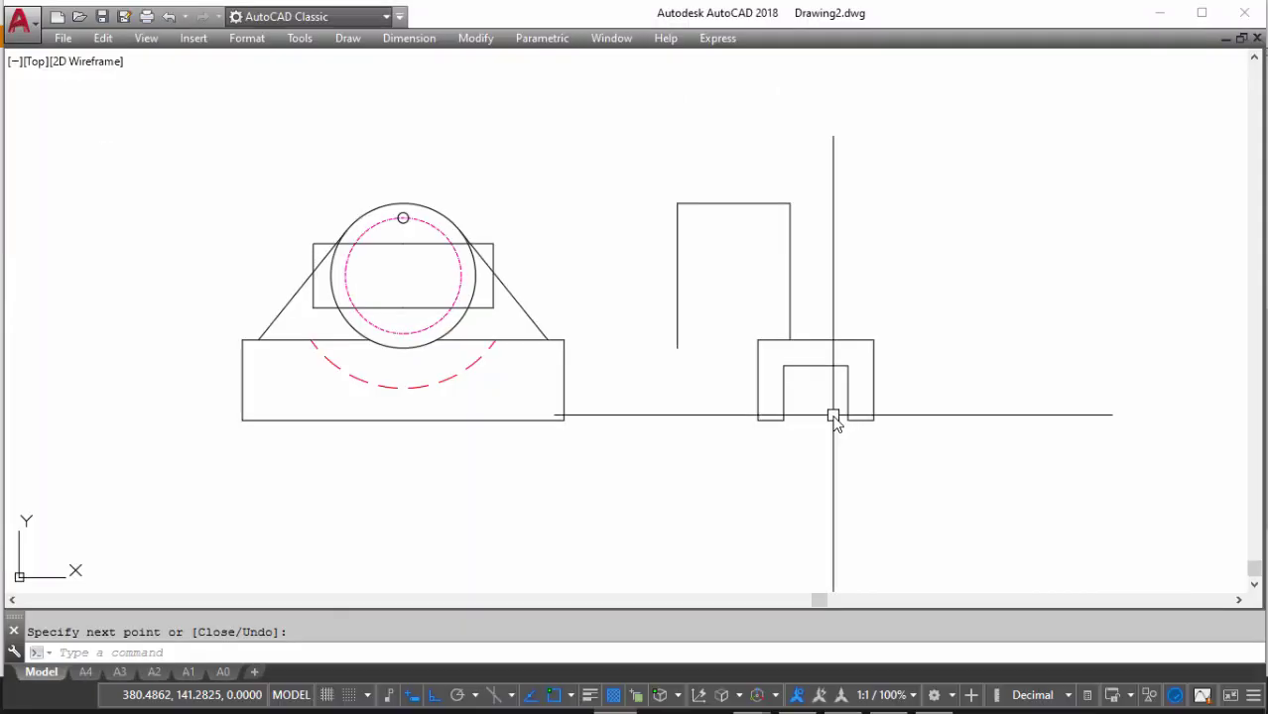
text(0)
key(Return)
key(Escape)
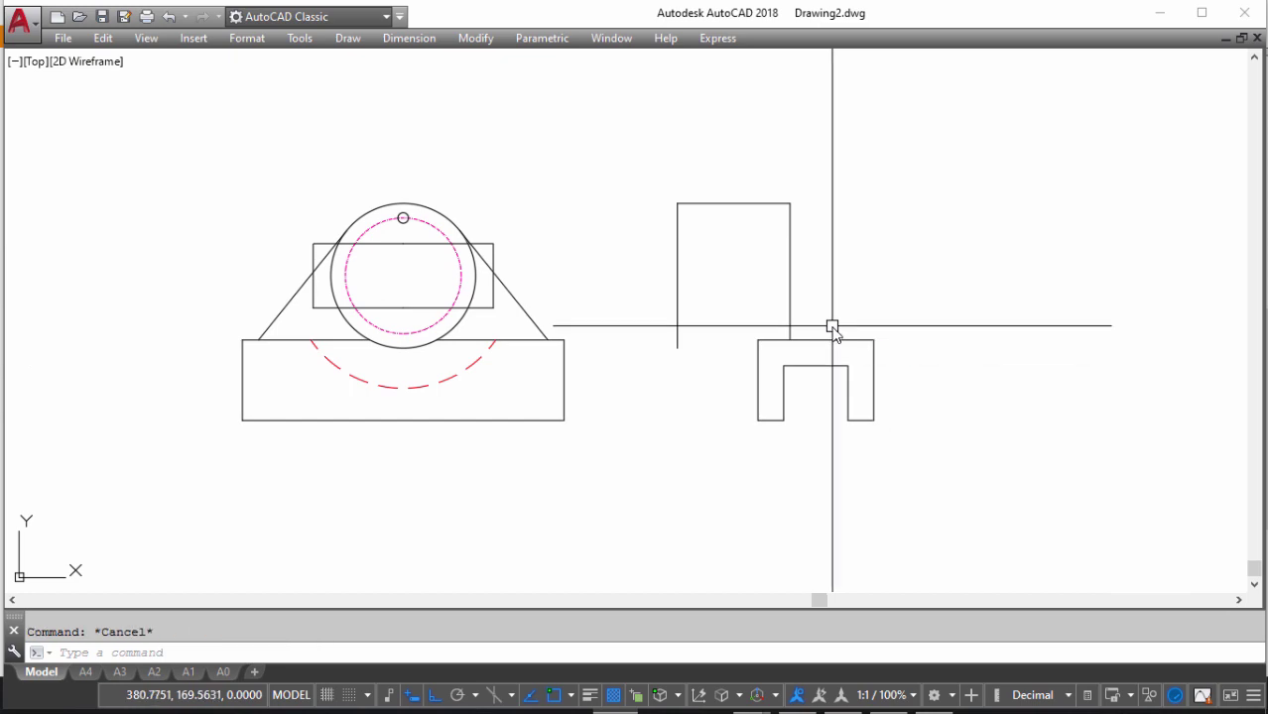
Offset the block's right edge 8 units inward for the inner line
text(o)
key(Return)
text(8)
key(Return)
click(790, 289)
click(735, 291)
key(Escape)
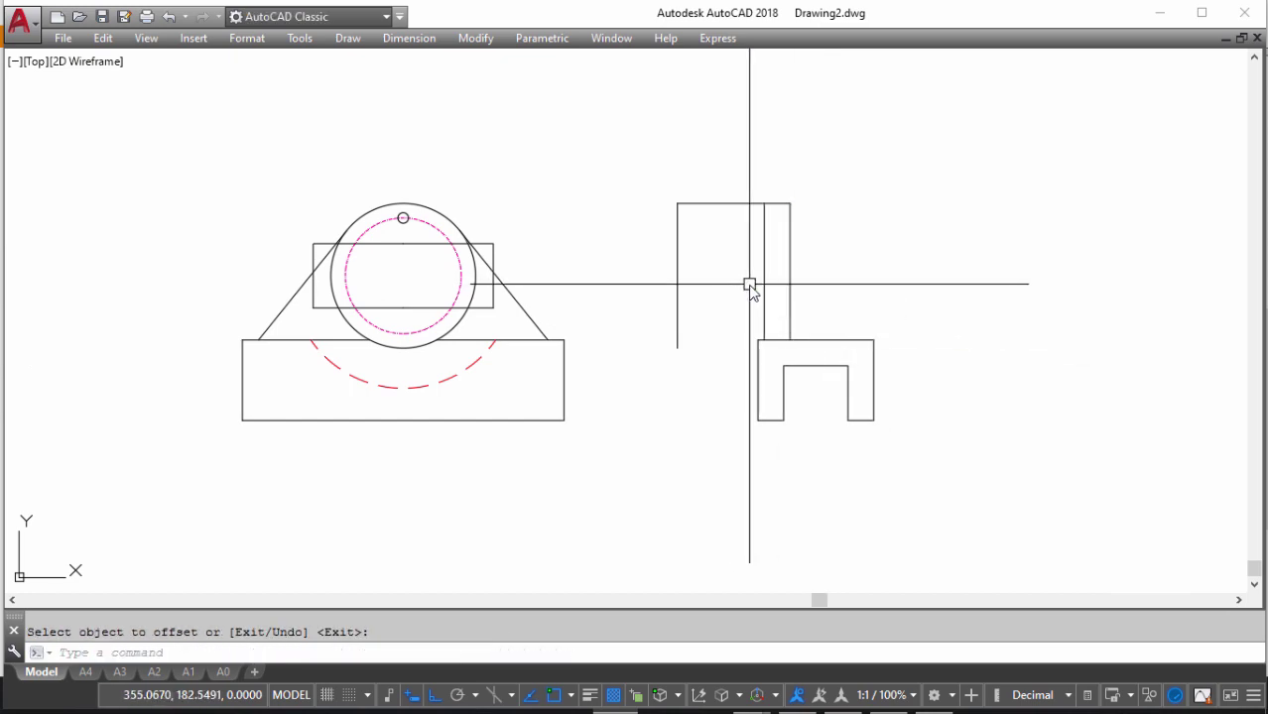
key(alt+Tab)
scroll(758, 354, down, 1)
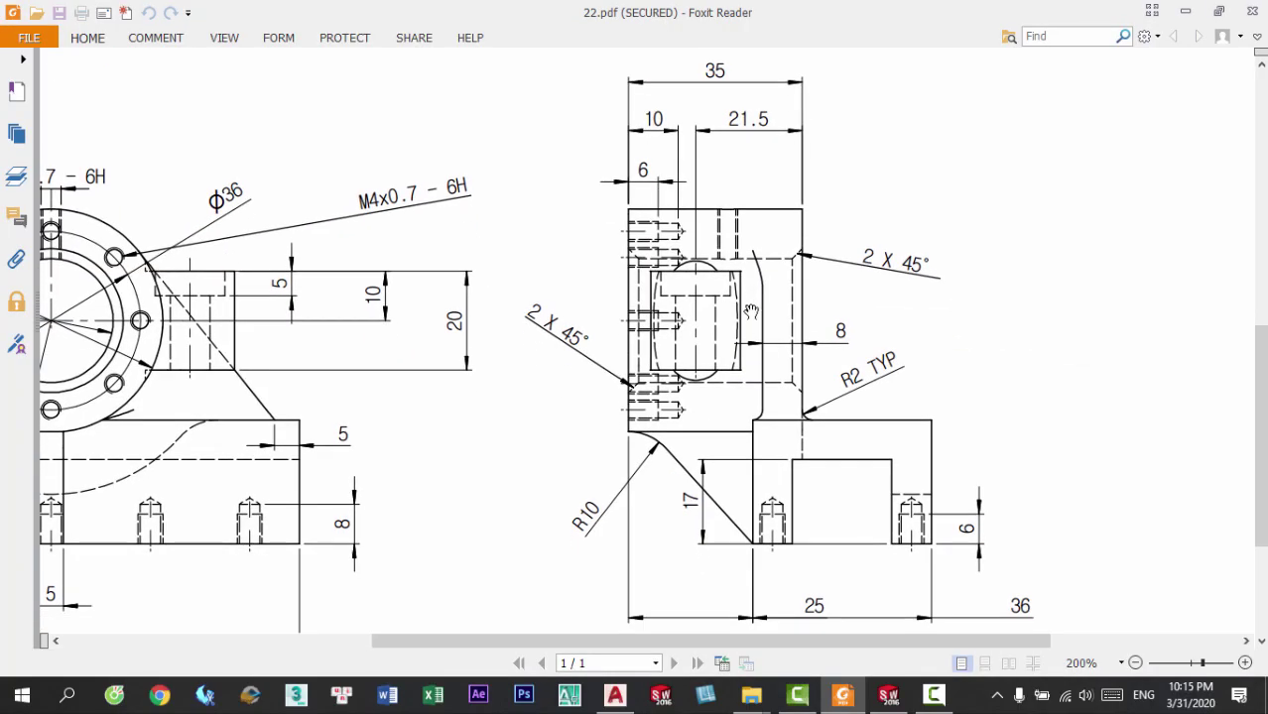
key(alt+Tab)
scroll(770, 357, up, 2)
text(dli)
key(Return)
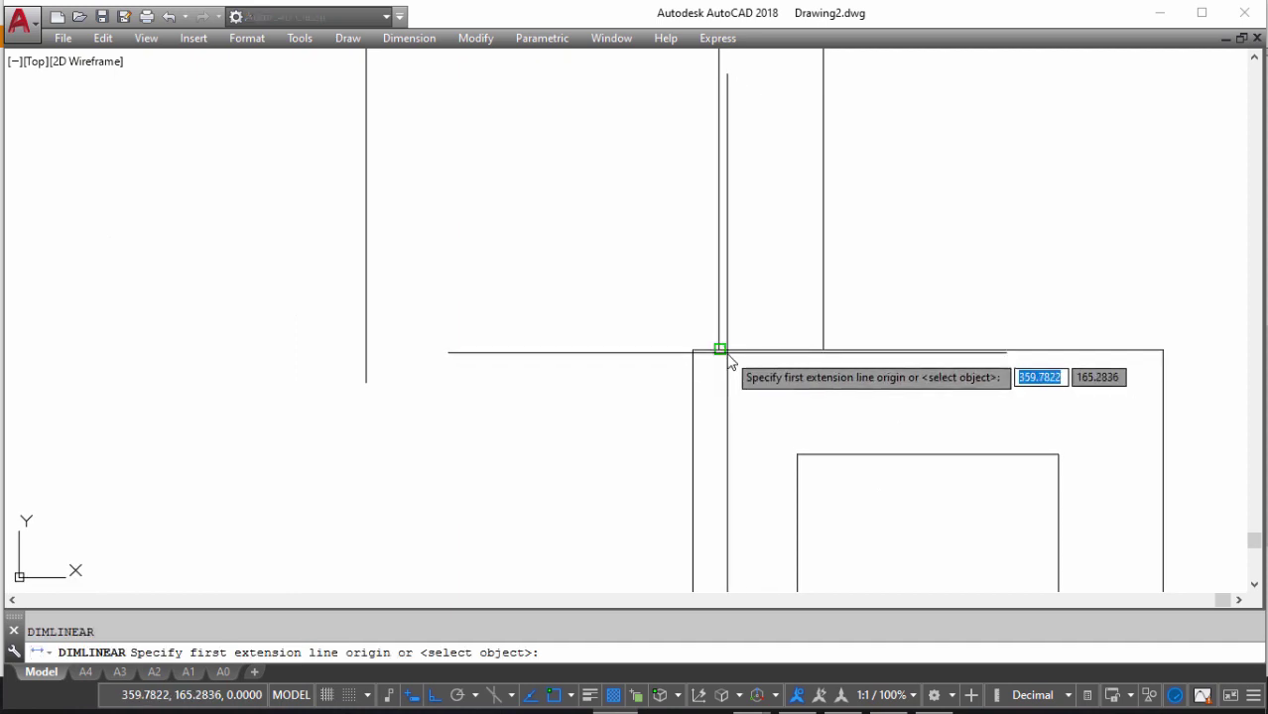
click(719, 350)
click(692, 351)
key(Escape)
scroll(689, 315, down, 2)
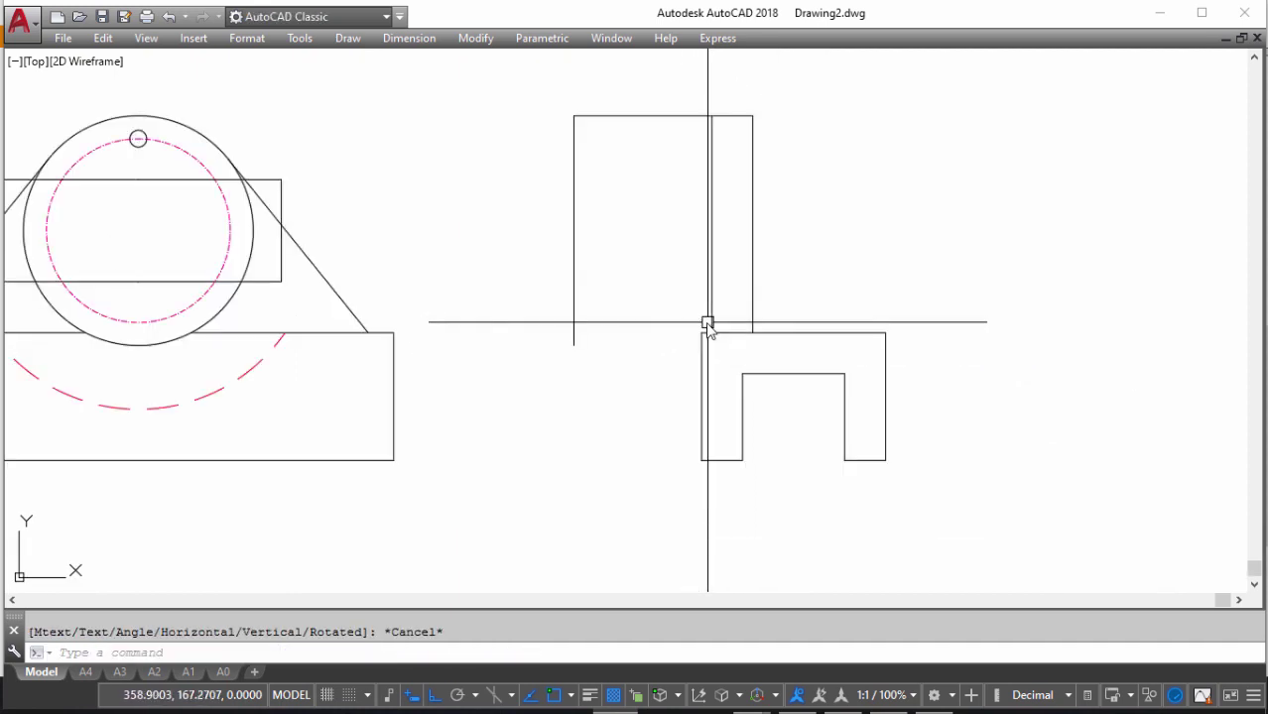
key(alt+Tab)
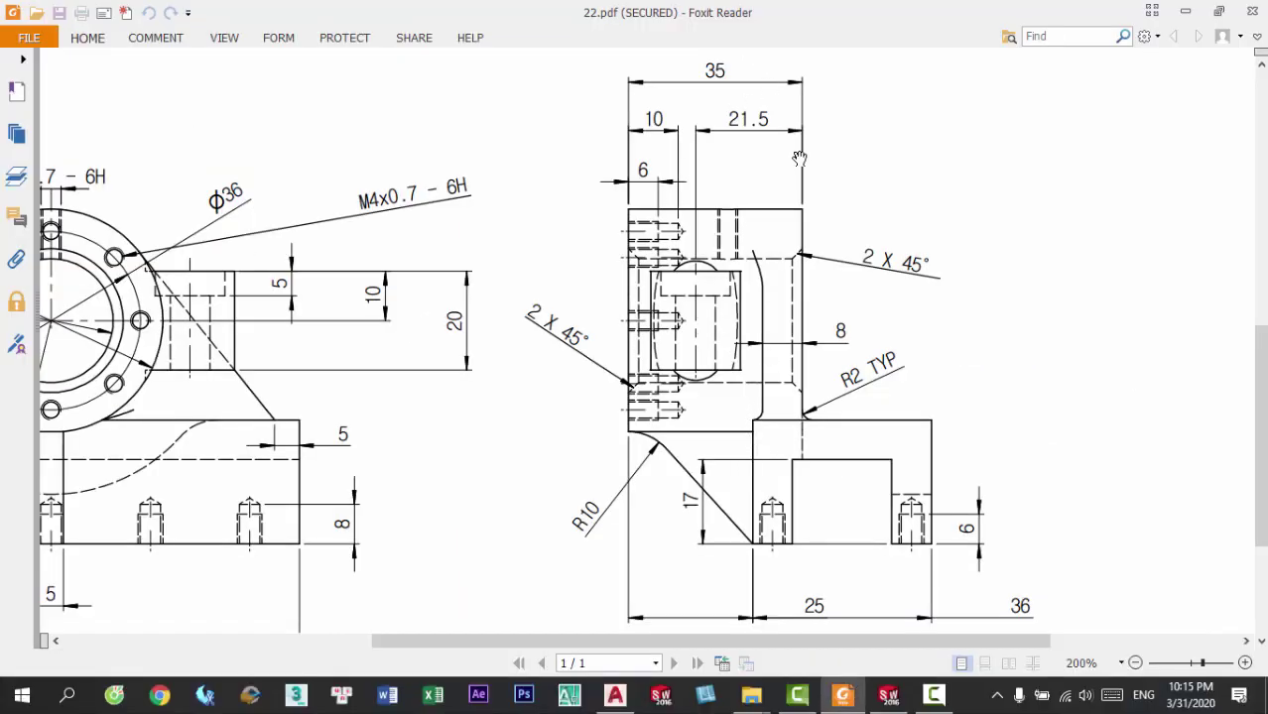
drag(708, 427, 698, 383)
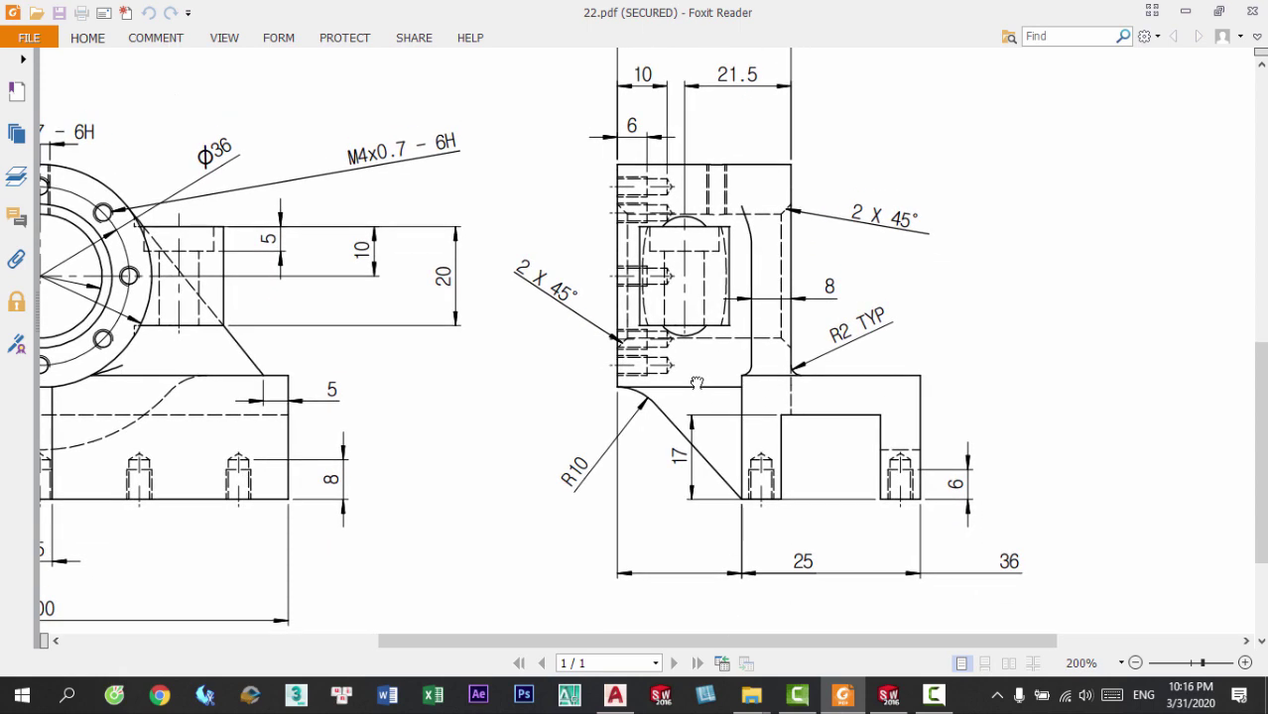
key(alt+Tab)
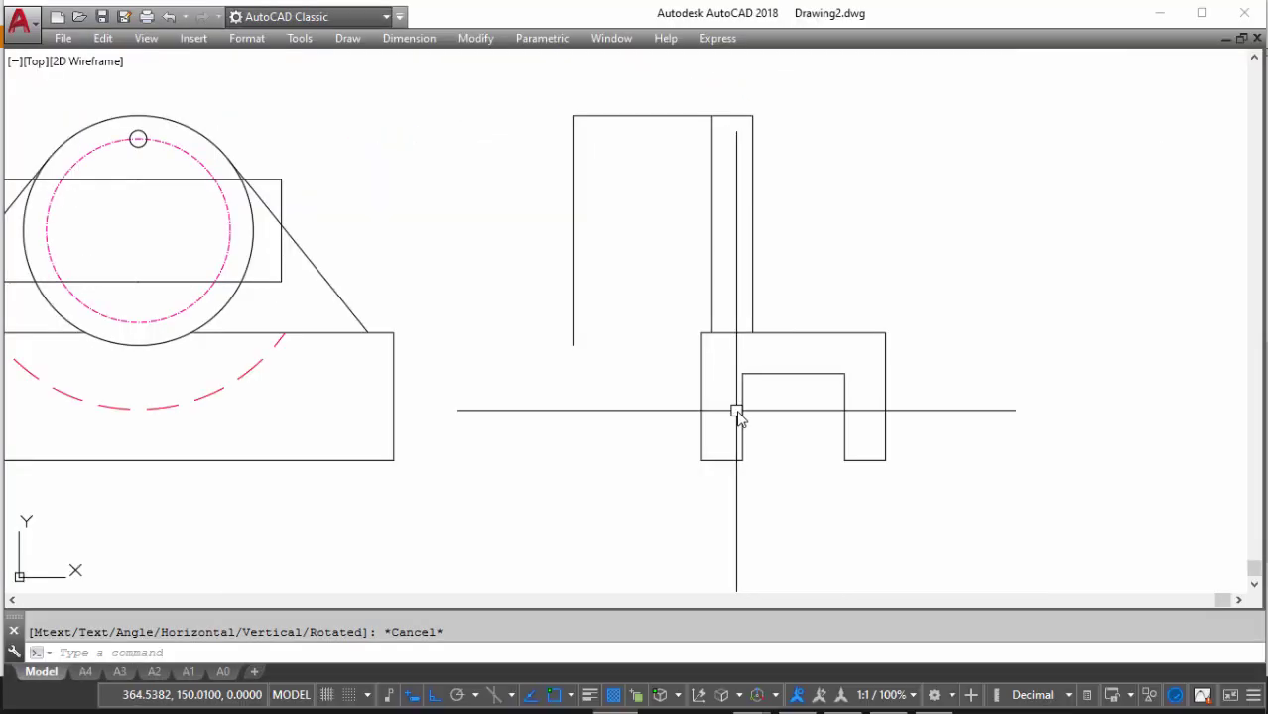
text(l)
key(Return)
key(alt+Tab)
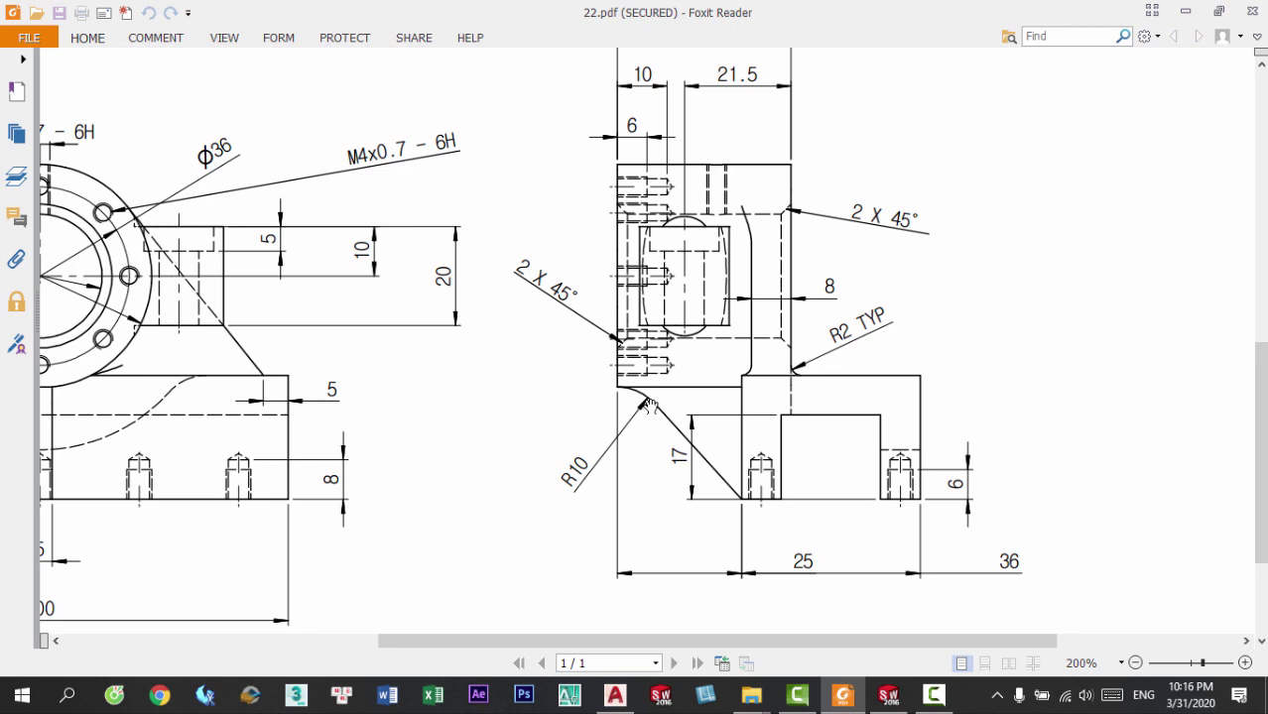
key(alt+Tab)
click(574, 344)
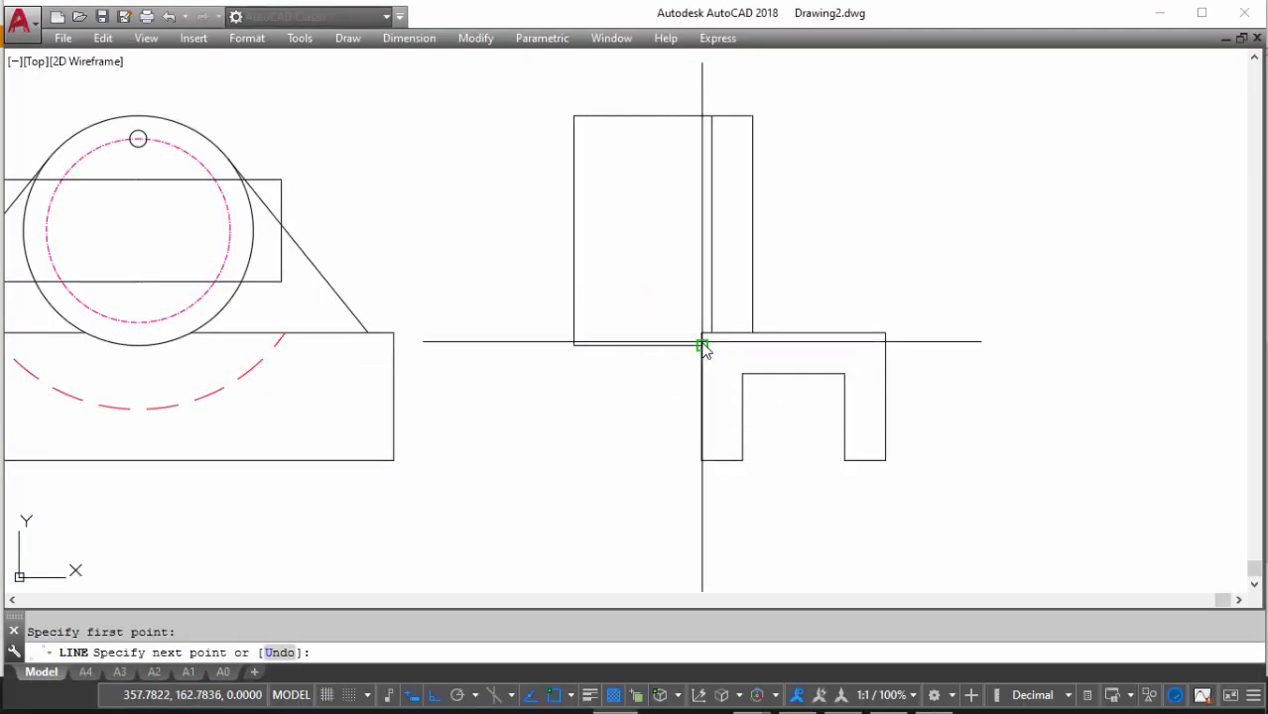
key(Escape)
scroll(640, 363, up, 1)
scroll(647, 320, up, 1)
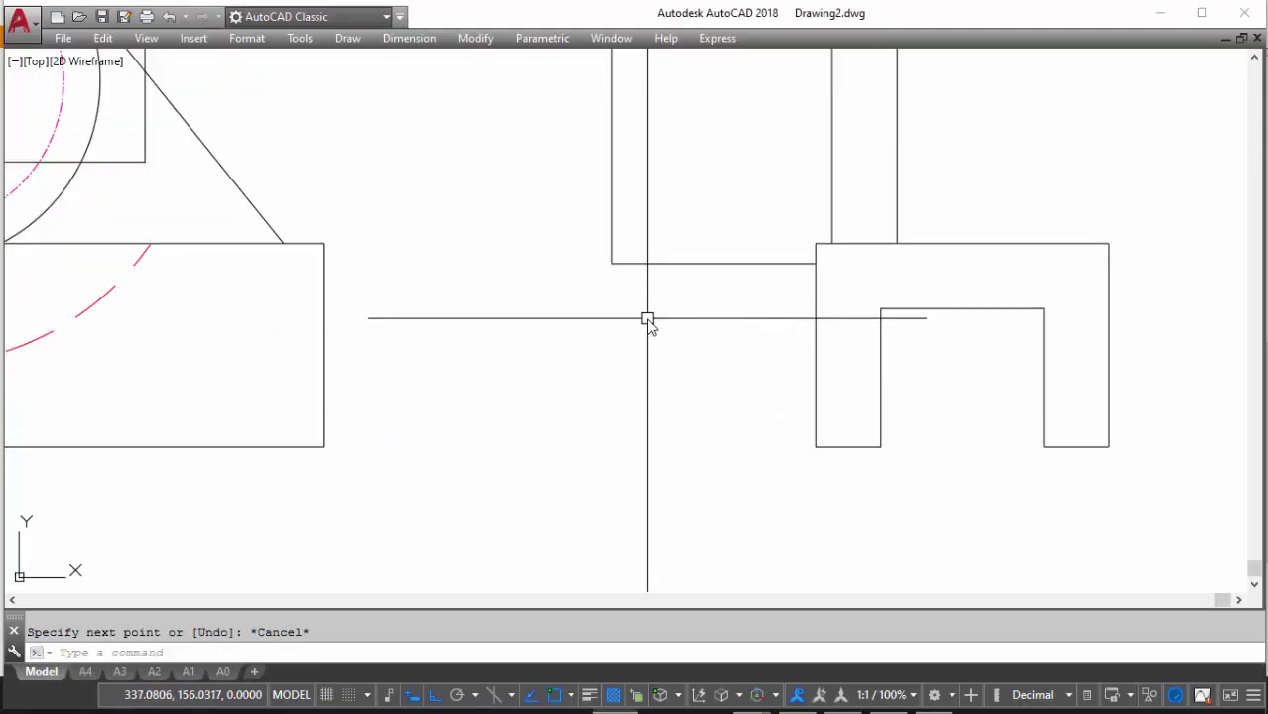
middle_drag(654, 320, 633, 320)
key(alt+Tab)
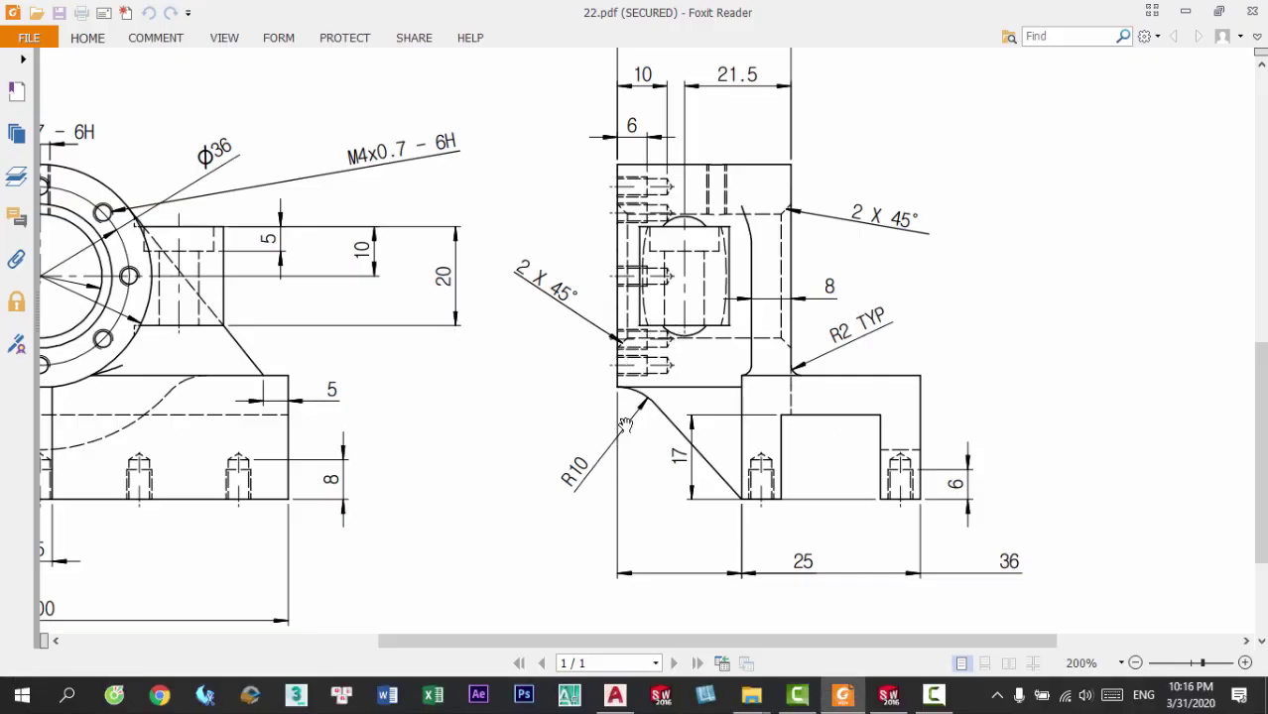
key(alt+Tab)
Place a radius-10 circle tracked from the upright block's corner
text(c)
key(Return)
text(tk)
key(Return)
click(607, 287)
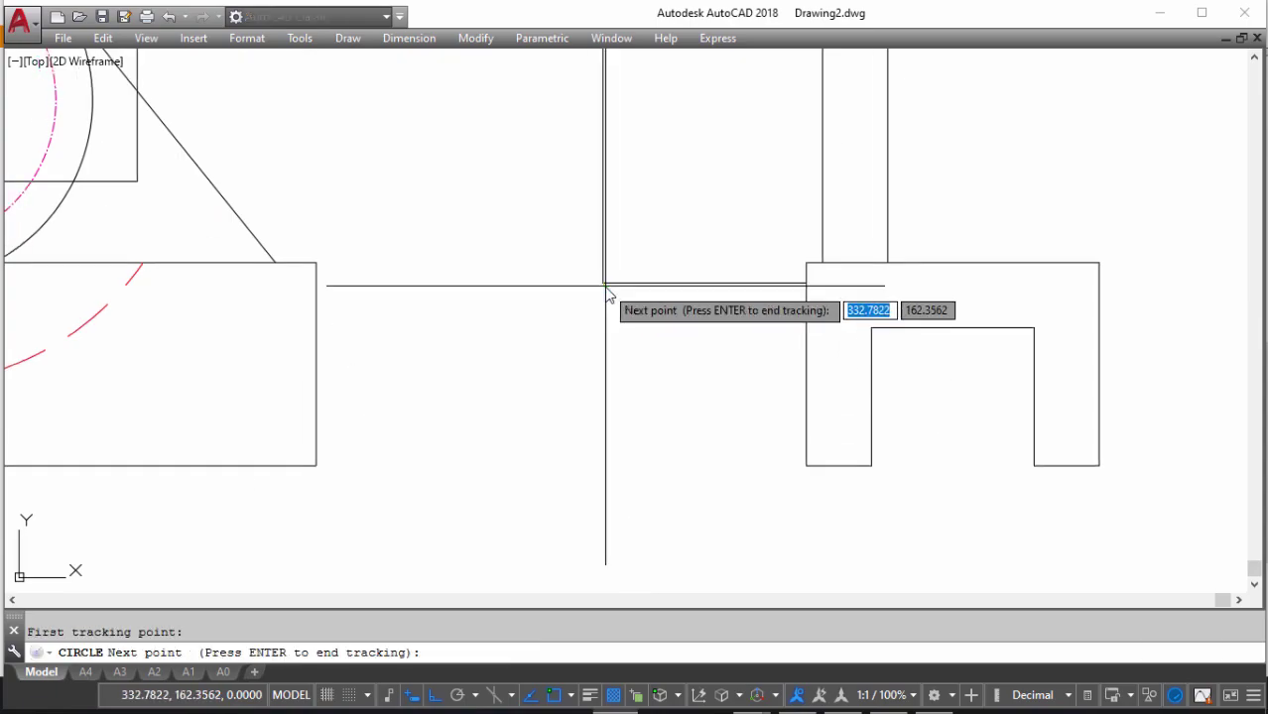
key(Return)
key(Return)
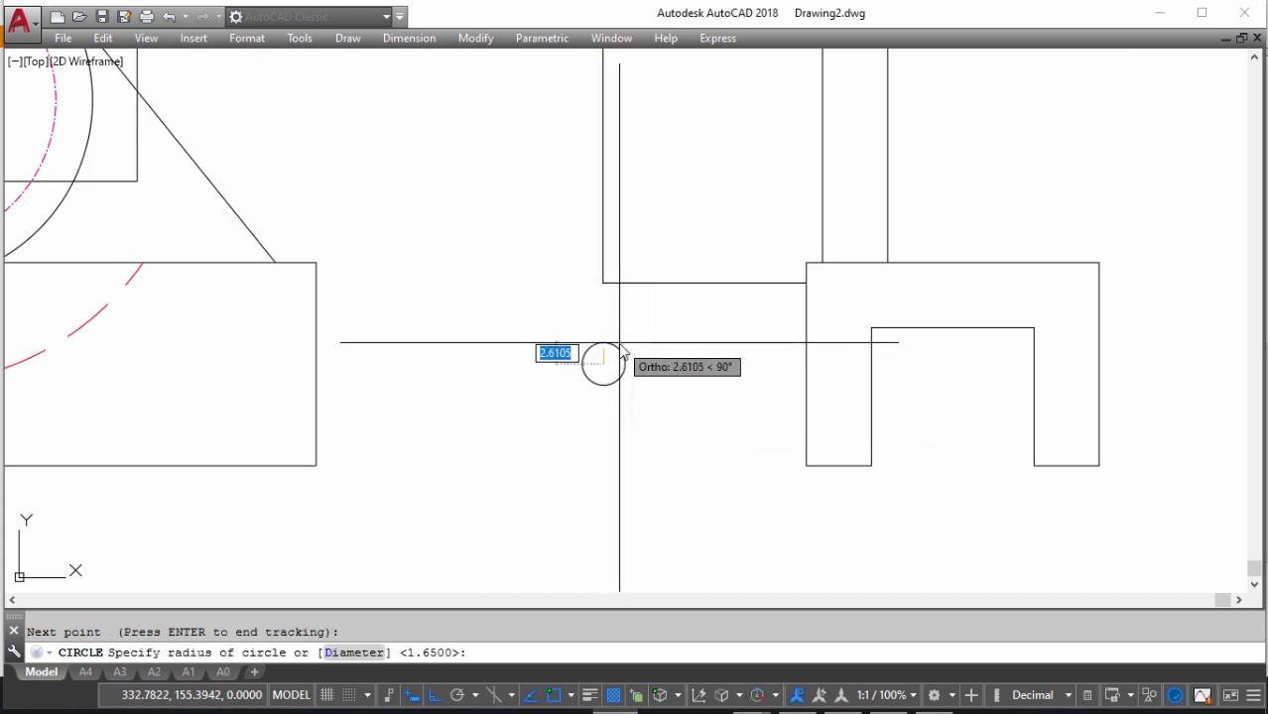
text(10)
key(Return)
middle_drag(637, 356, 609, 303)
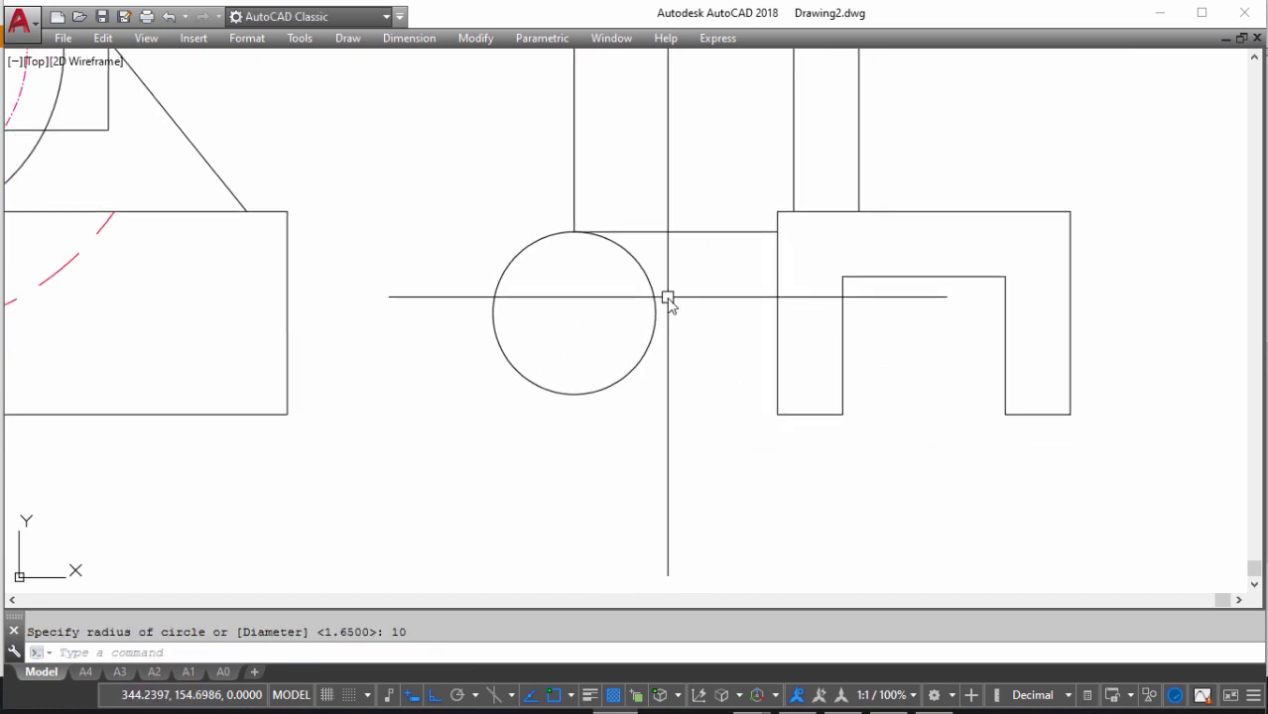
text(l)
key(Return)
Draw a line tangent to the R10 circle down to the base corner
key(Escape)
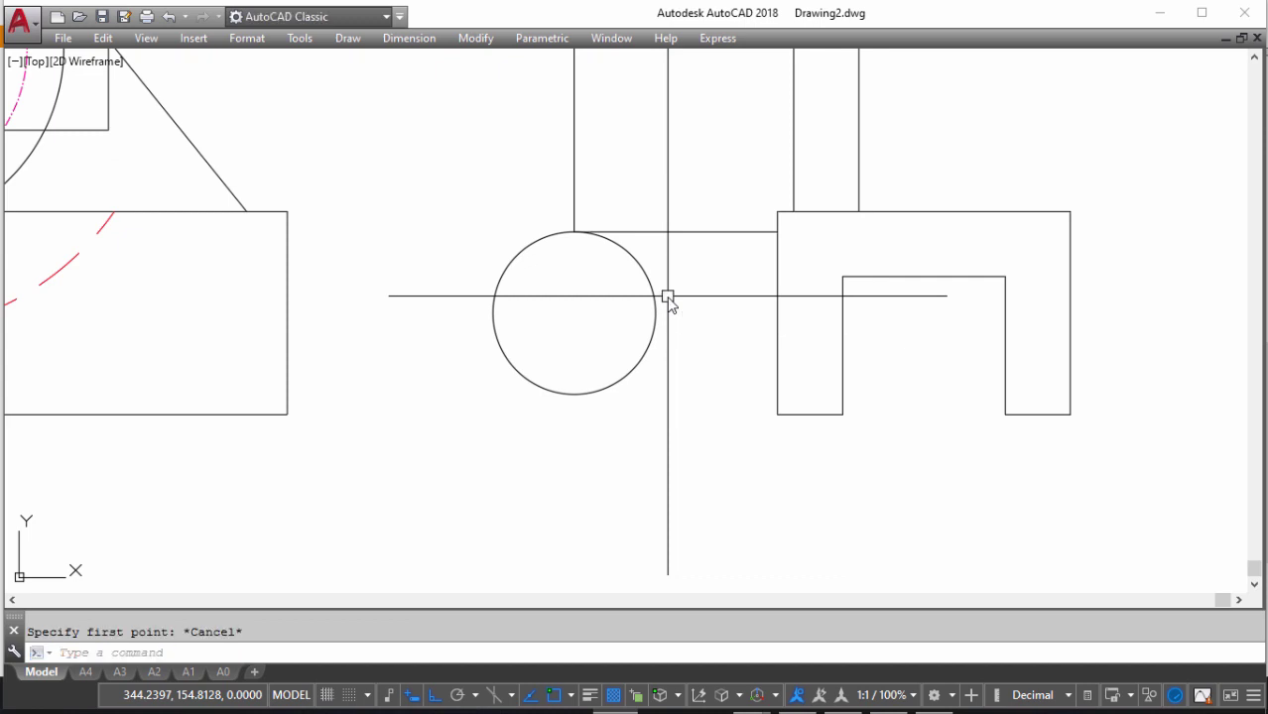
key(Return)
text(n)
key(Return)
click(645, 273)
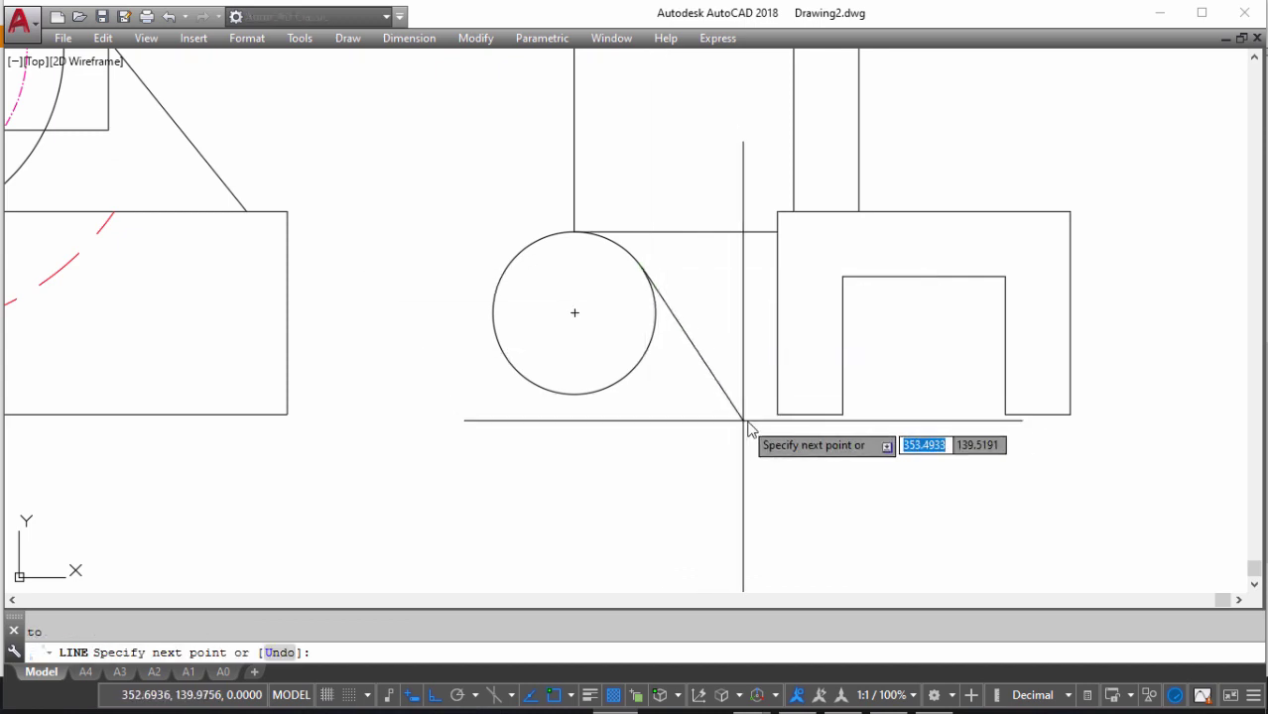
click(777, 415)
key(Escape)
Trim the circle to leave the R10 blending arc
text(tr)
key(Return)
key(Return)
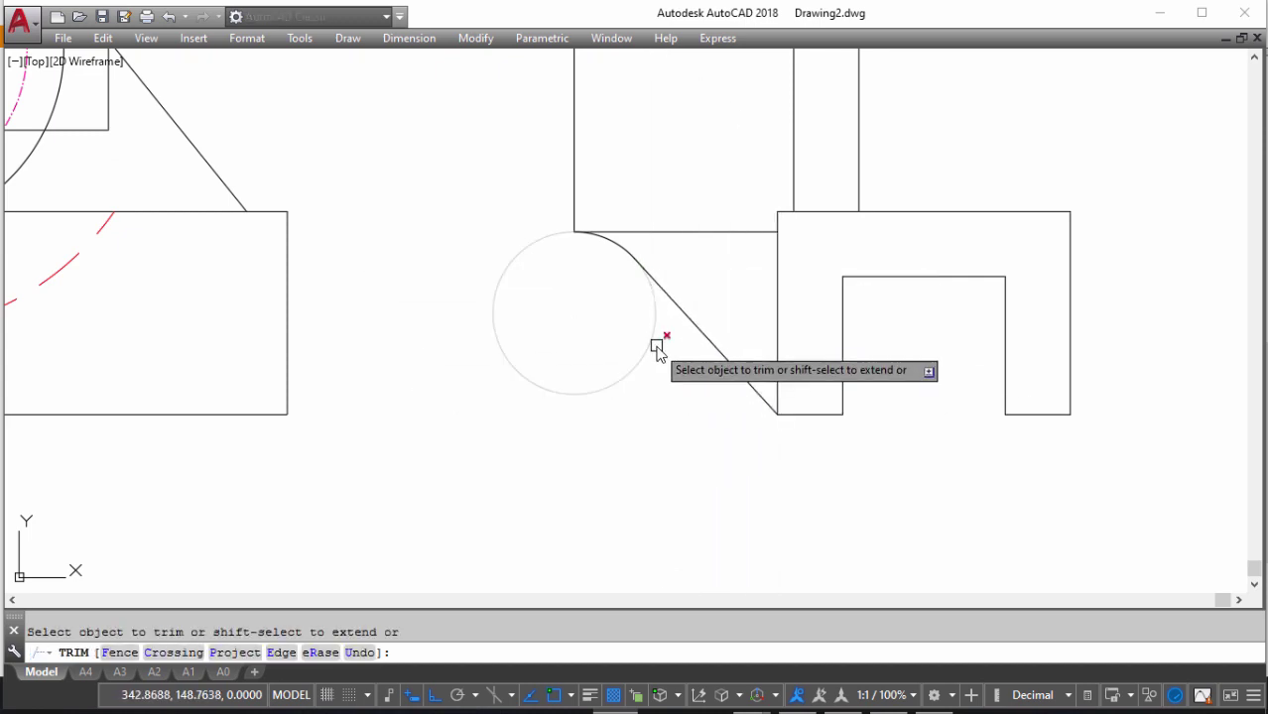
click(655, 343)
key(Escape)
scroll(667, 337, down, 2)
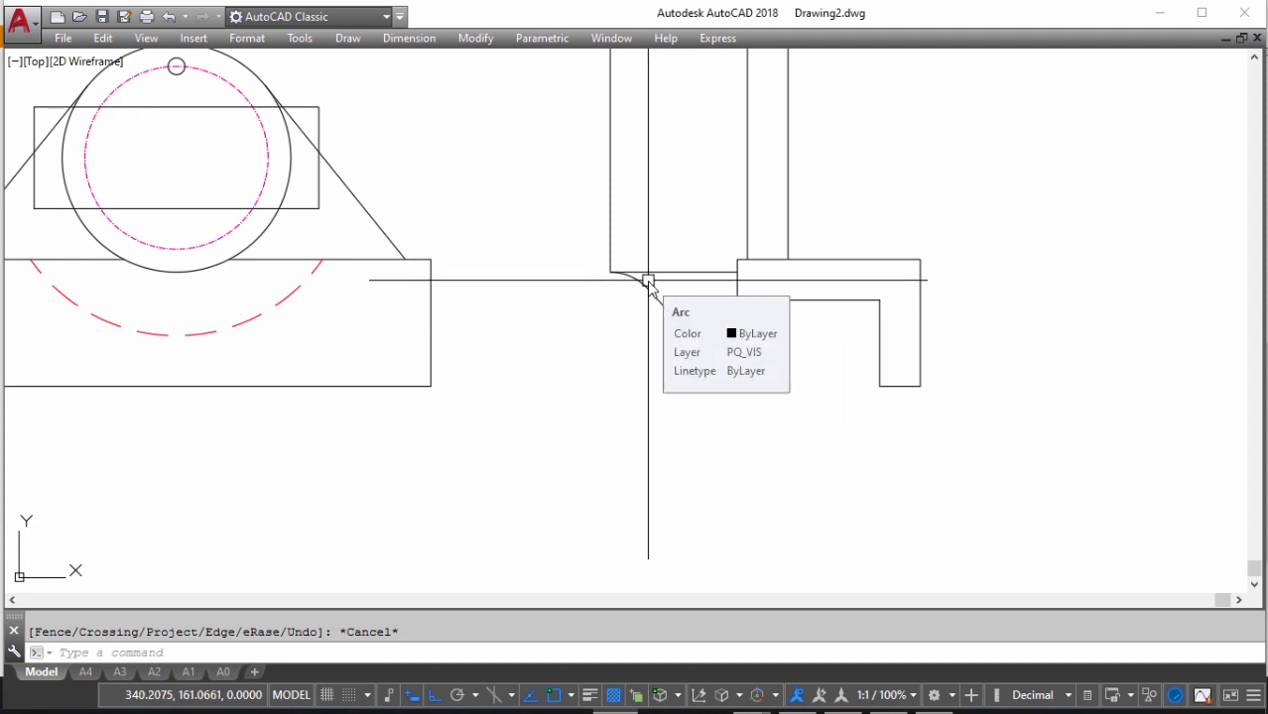
middle_drag(465, 315, 711, 309)
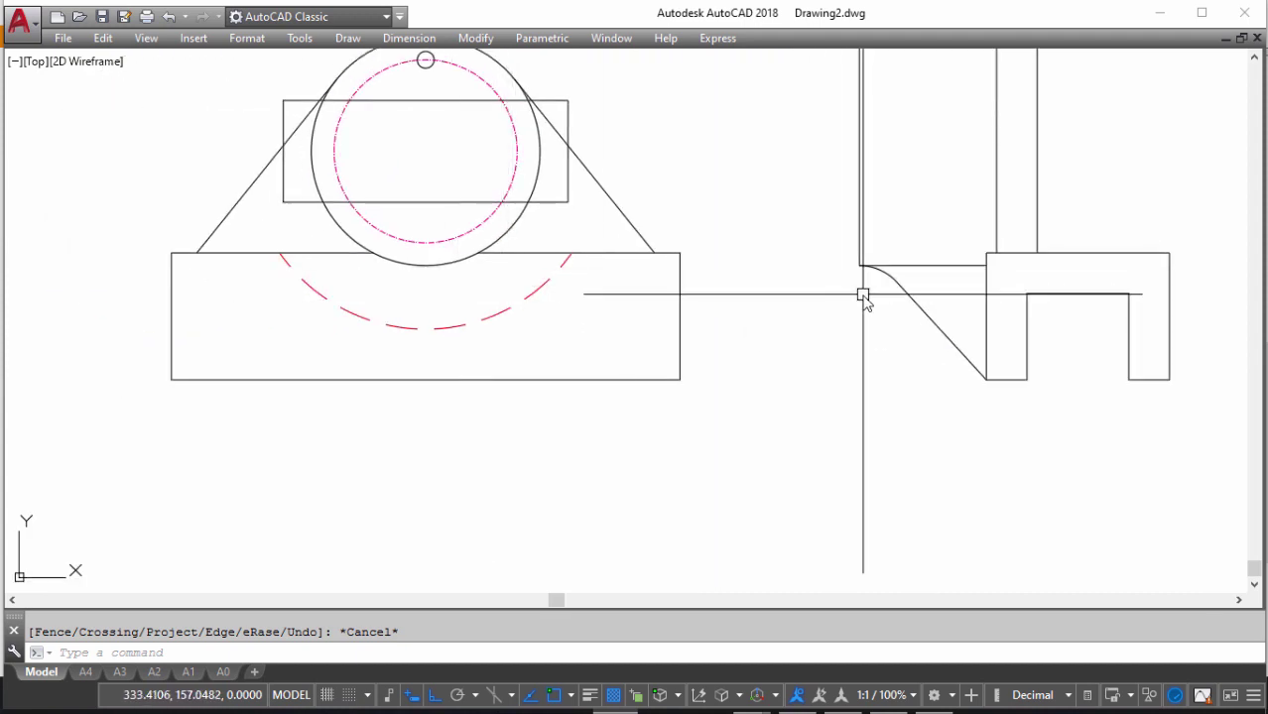
Draw a vertical helper line through the bottom of the large front-view circle
scroll(580, 289, up, 3)
scroll(541, 278, up, 2)
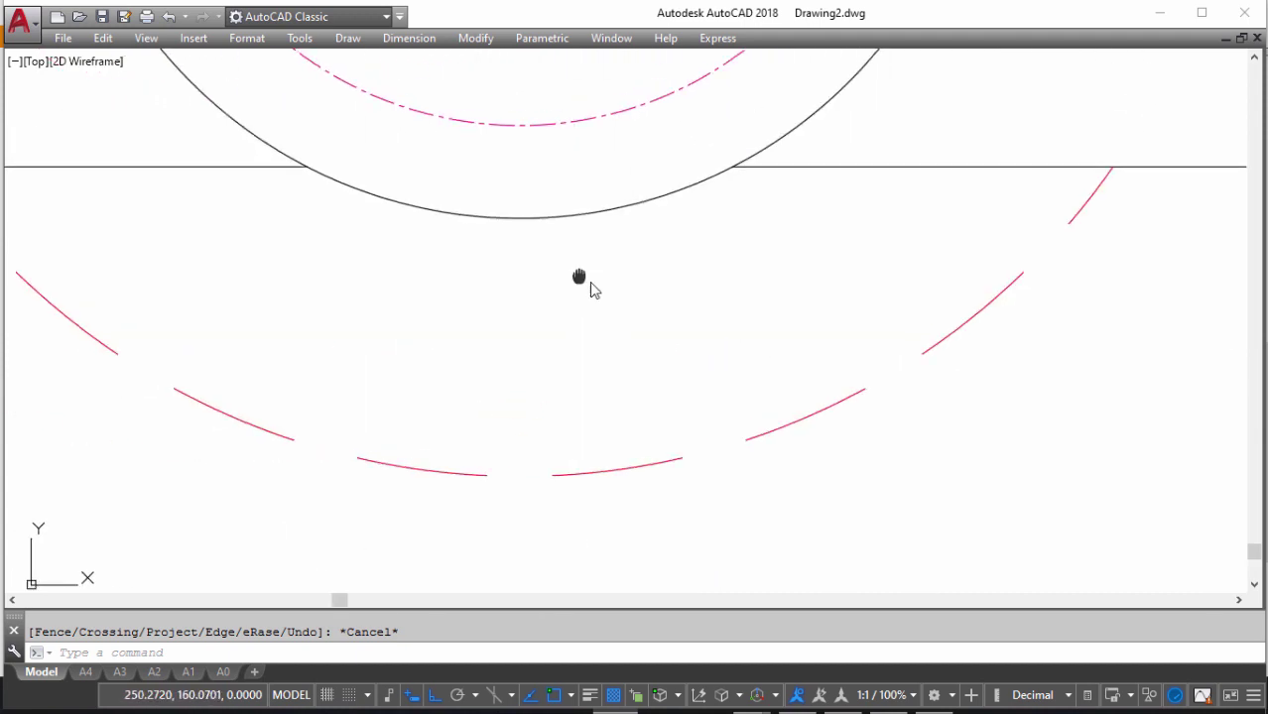
scroll(592, 286, up, 1)
text(l)
key(Return)
click(580, 253)
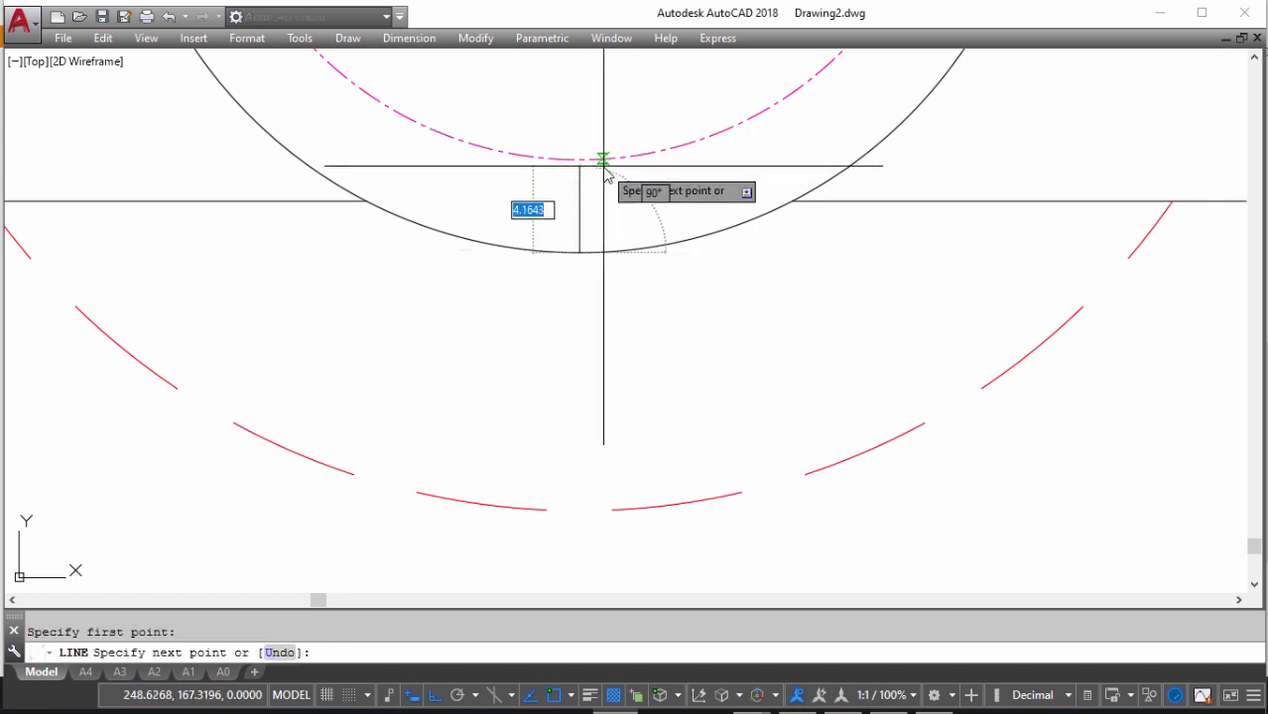
scroll(580, 164, up, 2)
click(581, 175)
key(Escape)
Offset the helper line 2 units to the left and right
text(o)
key(Return)
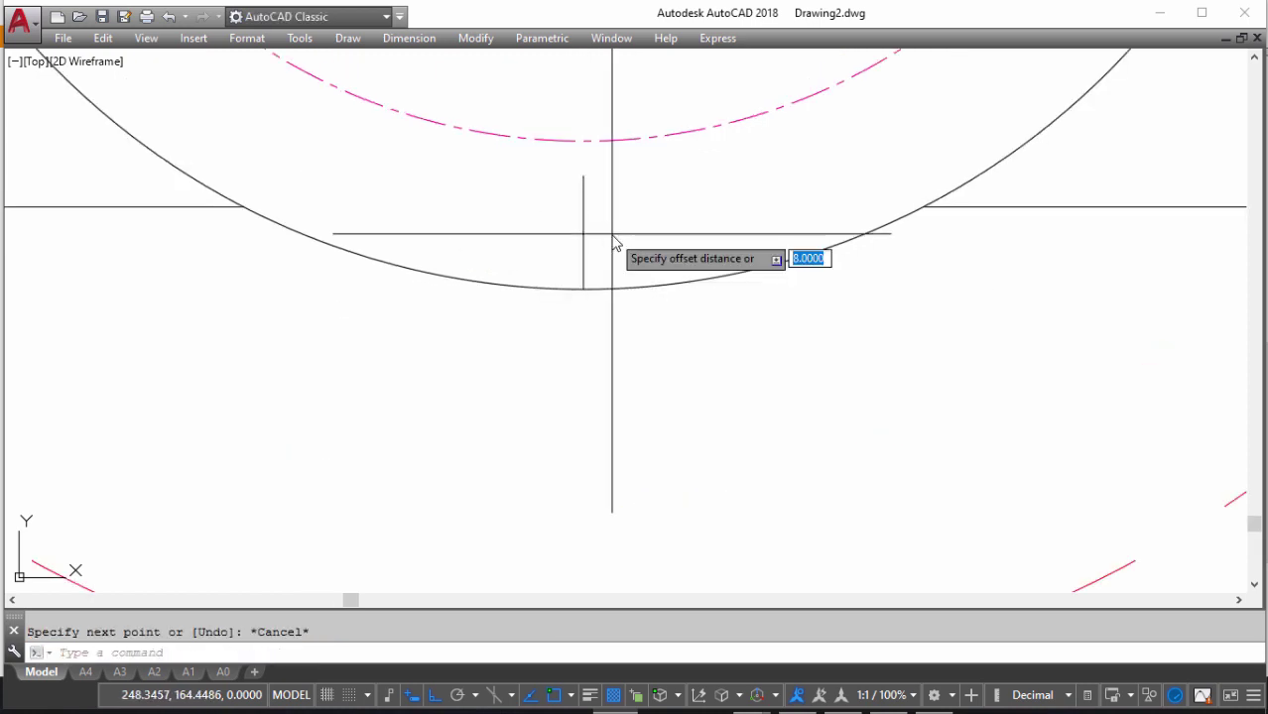
text(2.5)
click(589, 228)
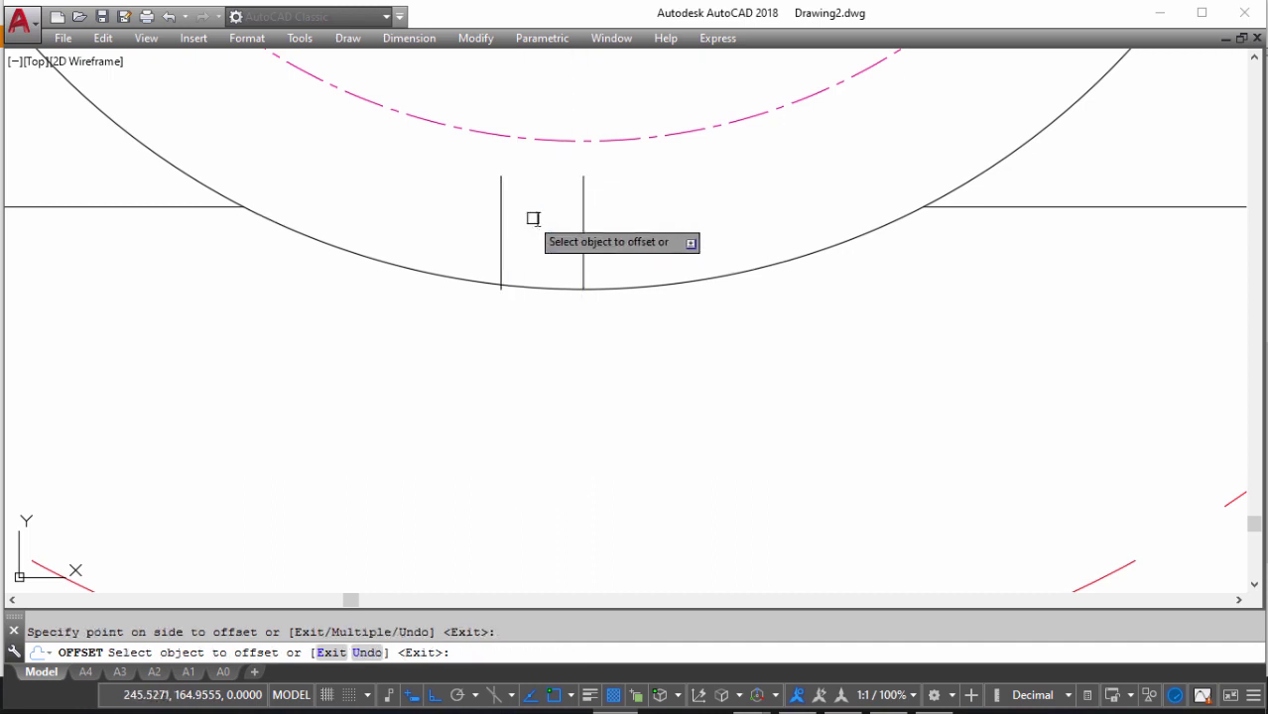
click(532, 215)
click(583, 207)
click(687, 206)
key(Return)
Draw the flat between the offset lines and trim the circle's arc below it
scroll(606, 310, up, 2)
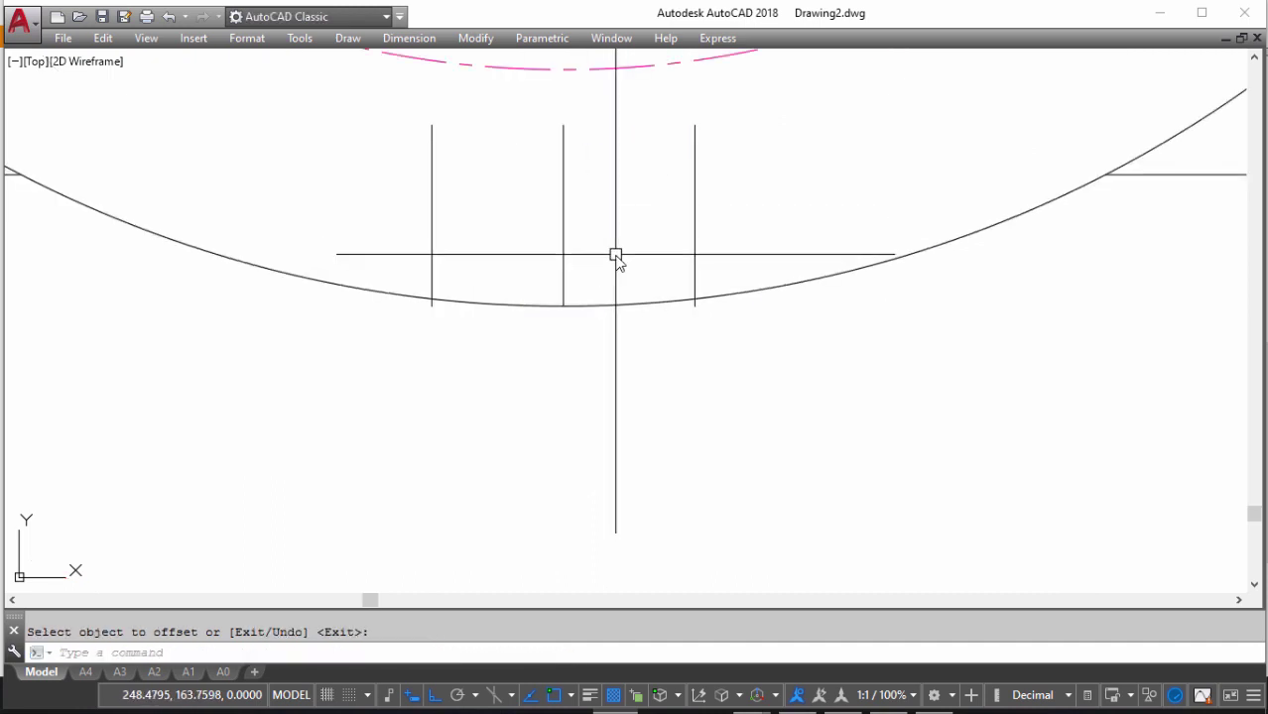
text(l)
key(Return)
click(695, 297)
click(431, 297)
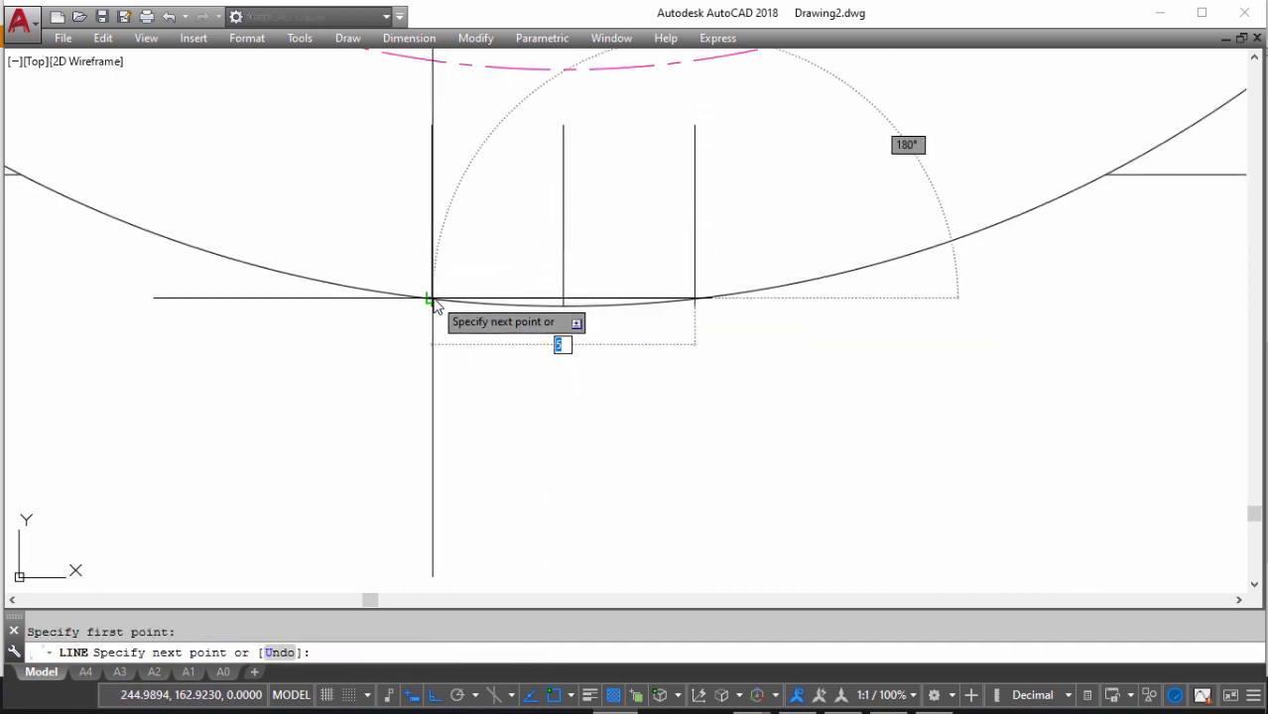
key(Return)
text(tr)
key(Return)
key(Return)
click(592, 313)
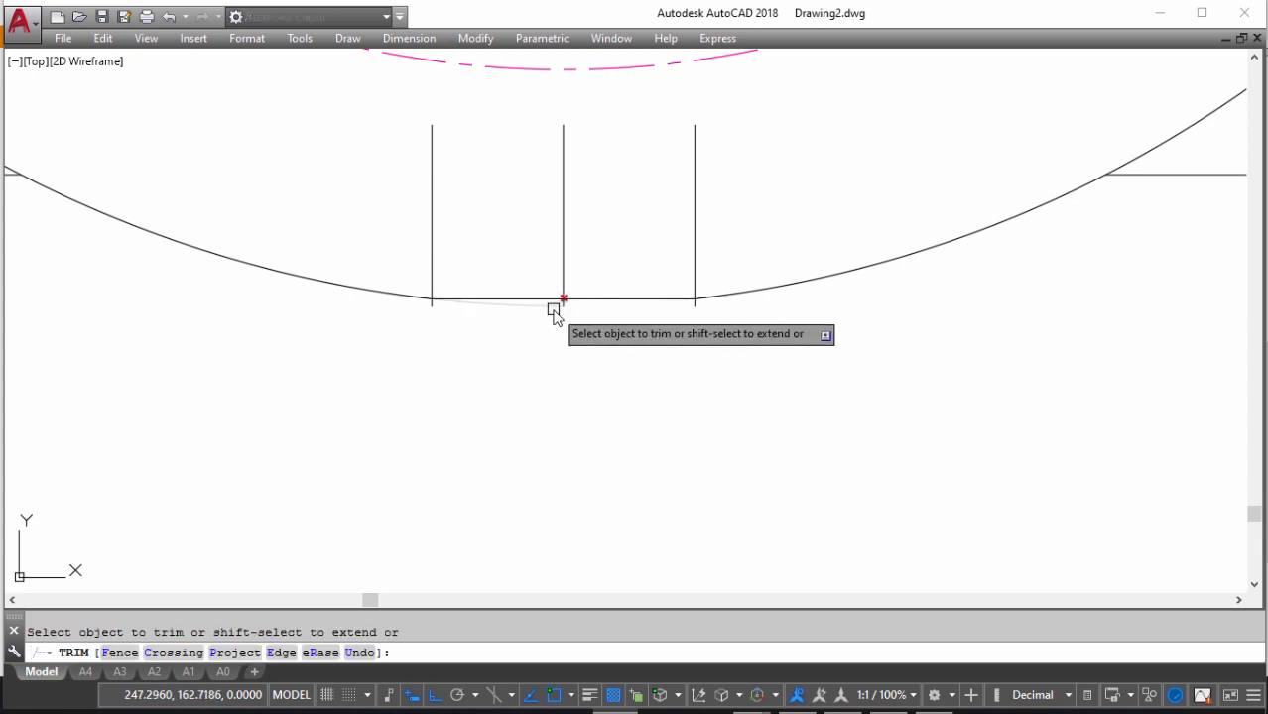
key(Return)
Delete the three vertical helper lines and view the whole front view
click(711, 235)
click(421, 203)
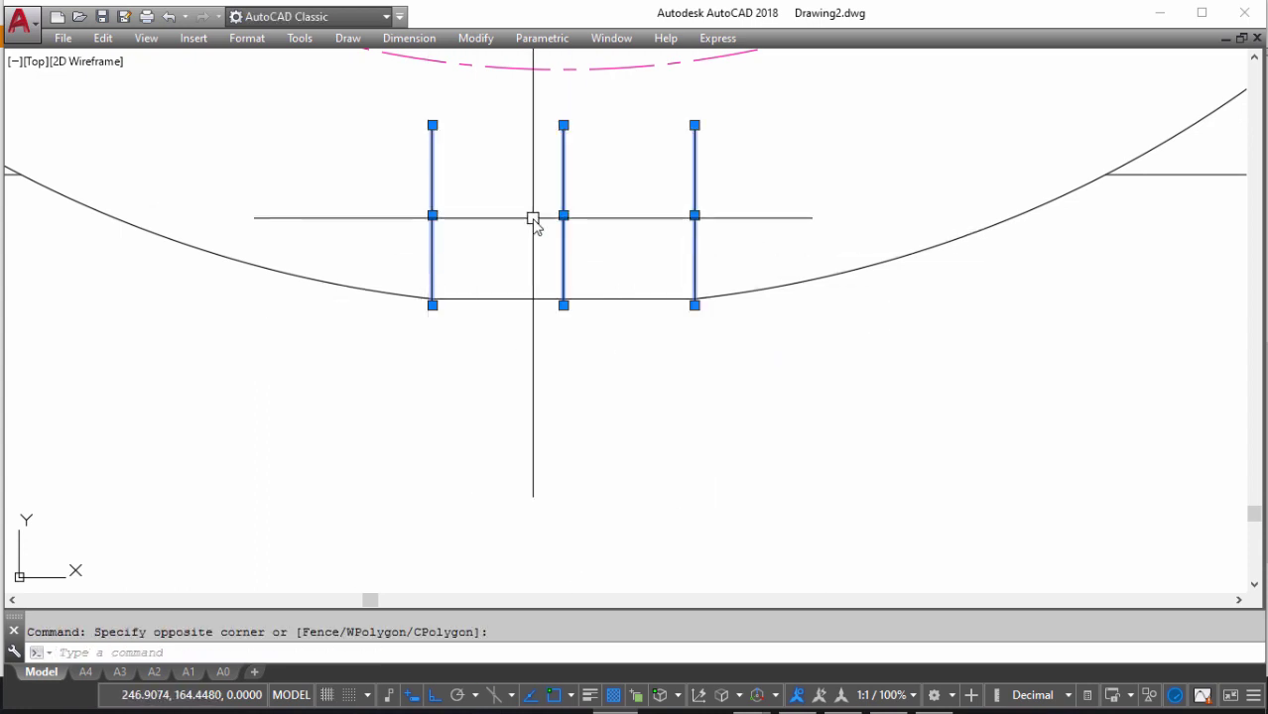
key(Delete)
click(515, 295)
scroll(596, 329, down, 3)
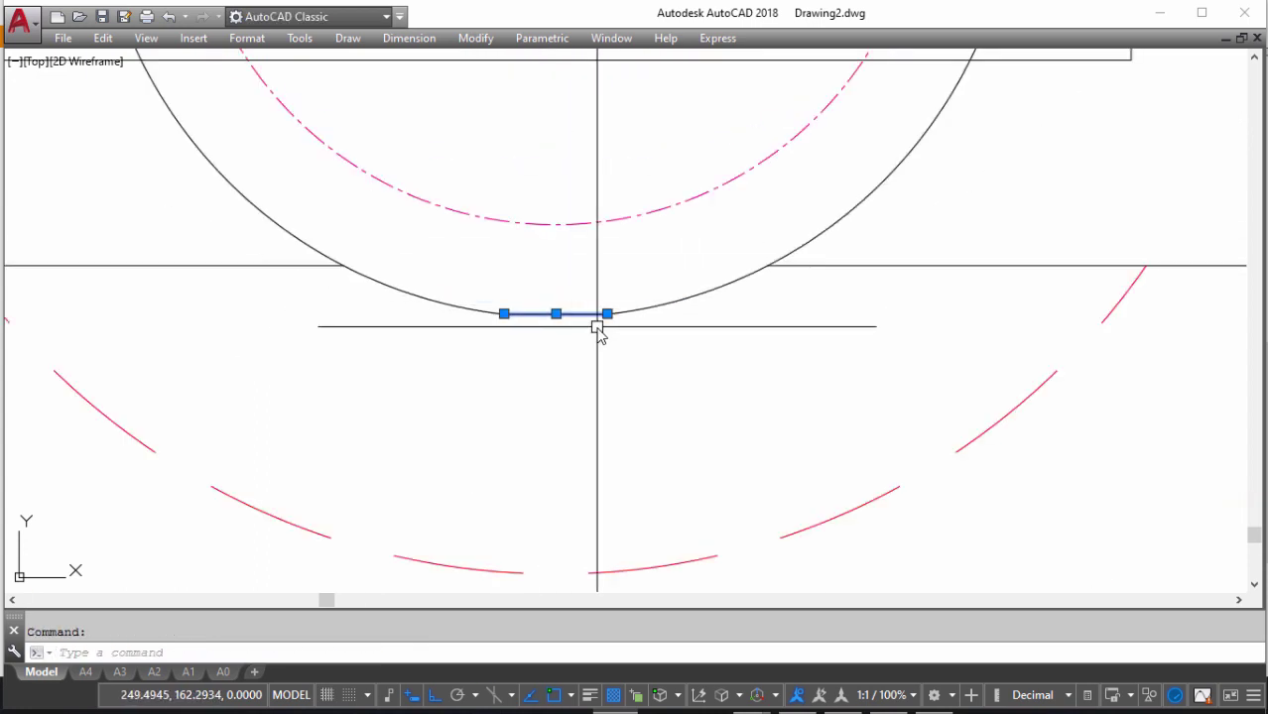
scroll(596, 329, down, 3)
middle_drag(610, 332, 499, 341)
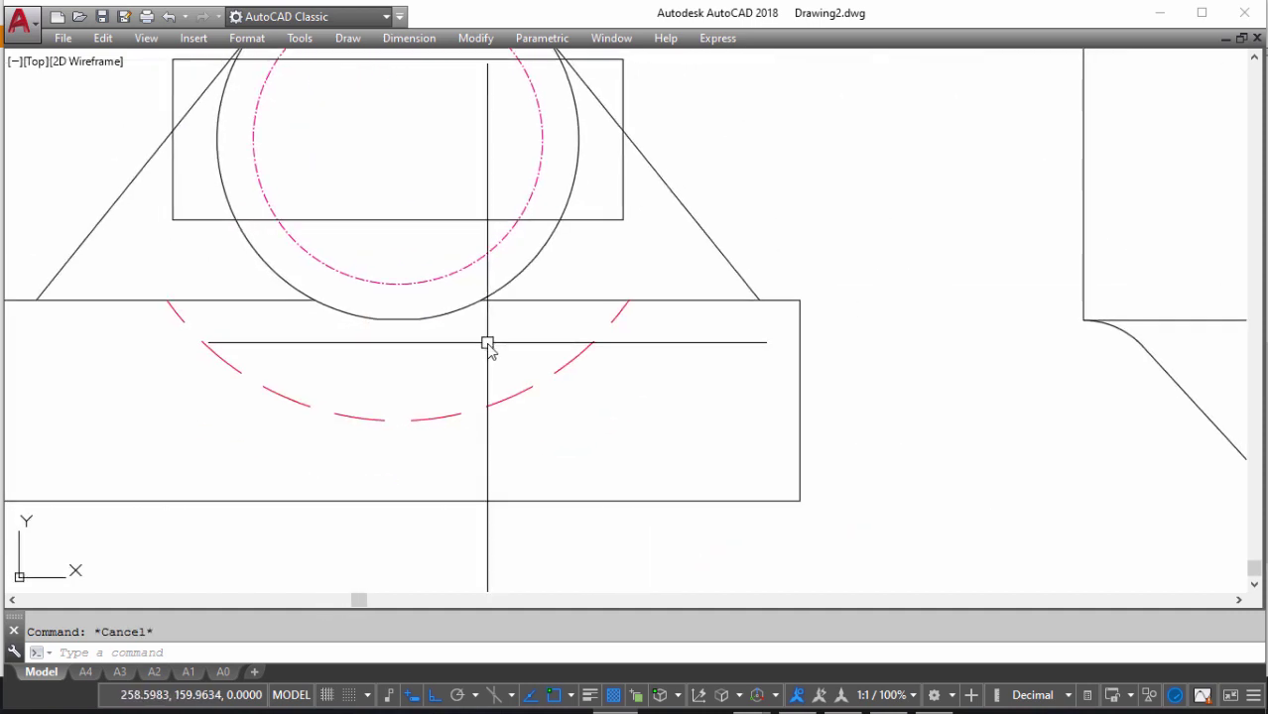
Draw the closing line across the side view to the top of the curve
text(l)
key(Return)
scroll(415, 343, up, 4)
click(444, 299)
scroll(574, 313, down, 6)
scroll(759, 316, up, 5)
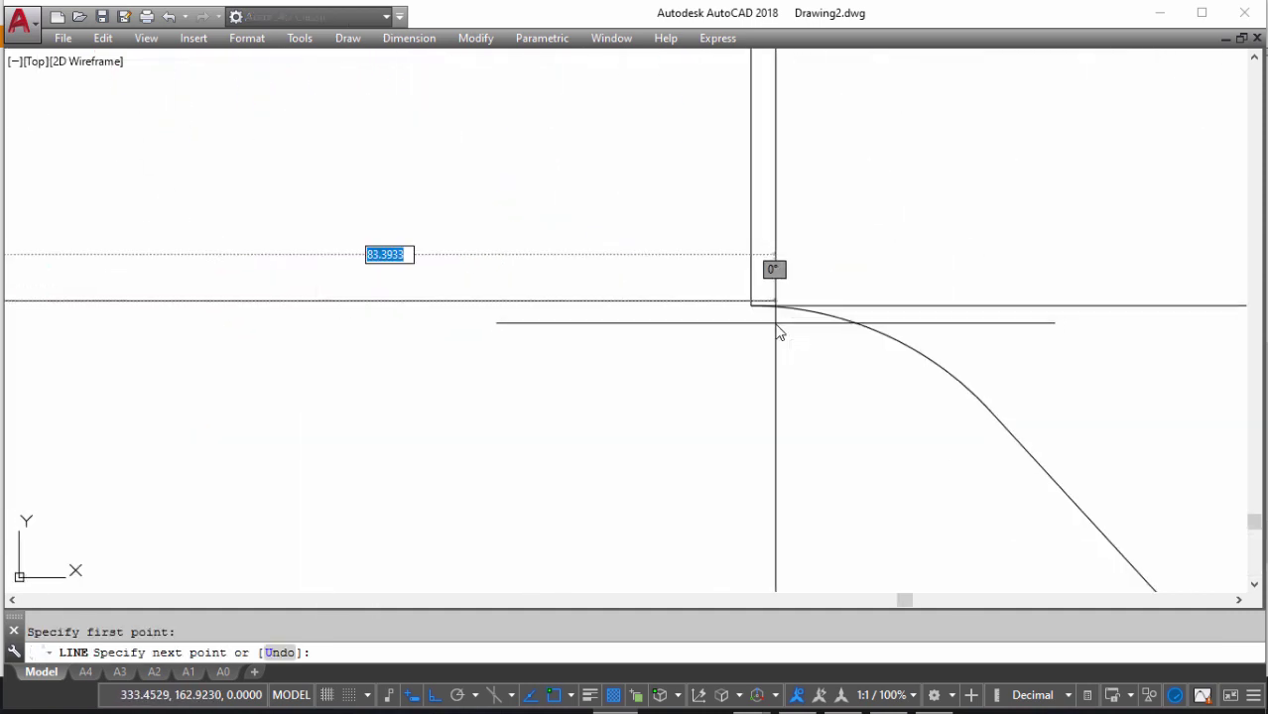
scroll(759, 307, up, 3)
click(731, 302)
key(Escape)
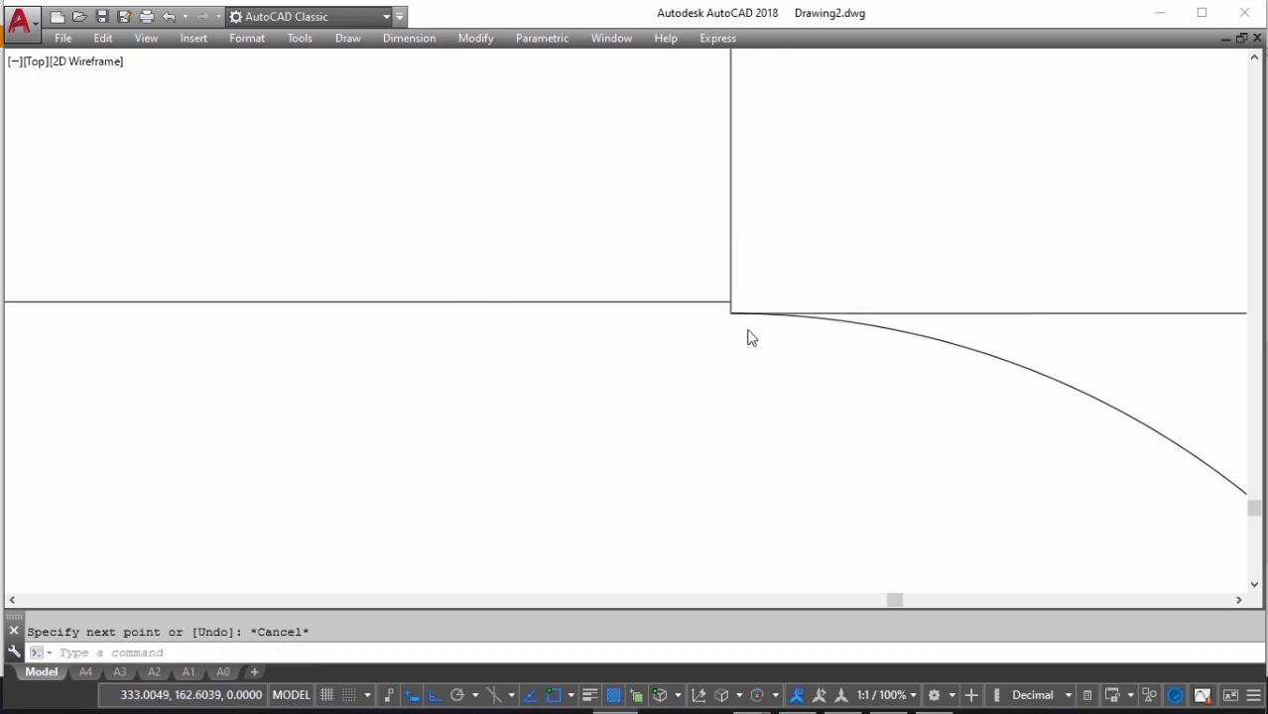
scroll(746, 327, up, 2)
Abandon two trim attempts and erase the first curve and closing line
text(tr)
key(Return)
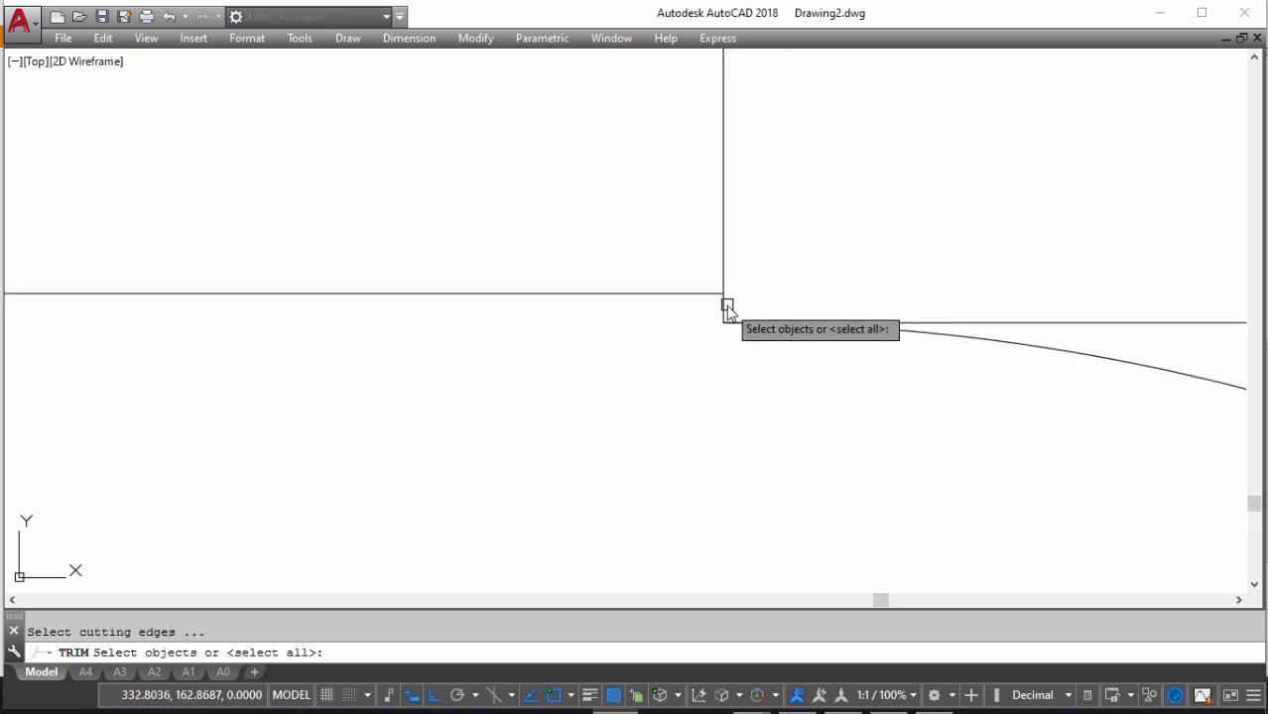
key(Escape)
text(tr)
key(Return)
key(Return)
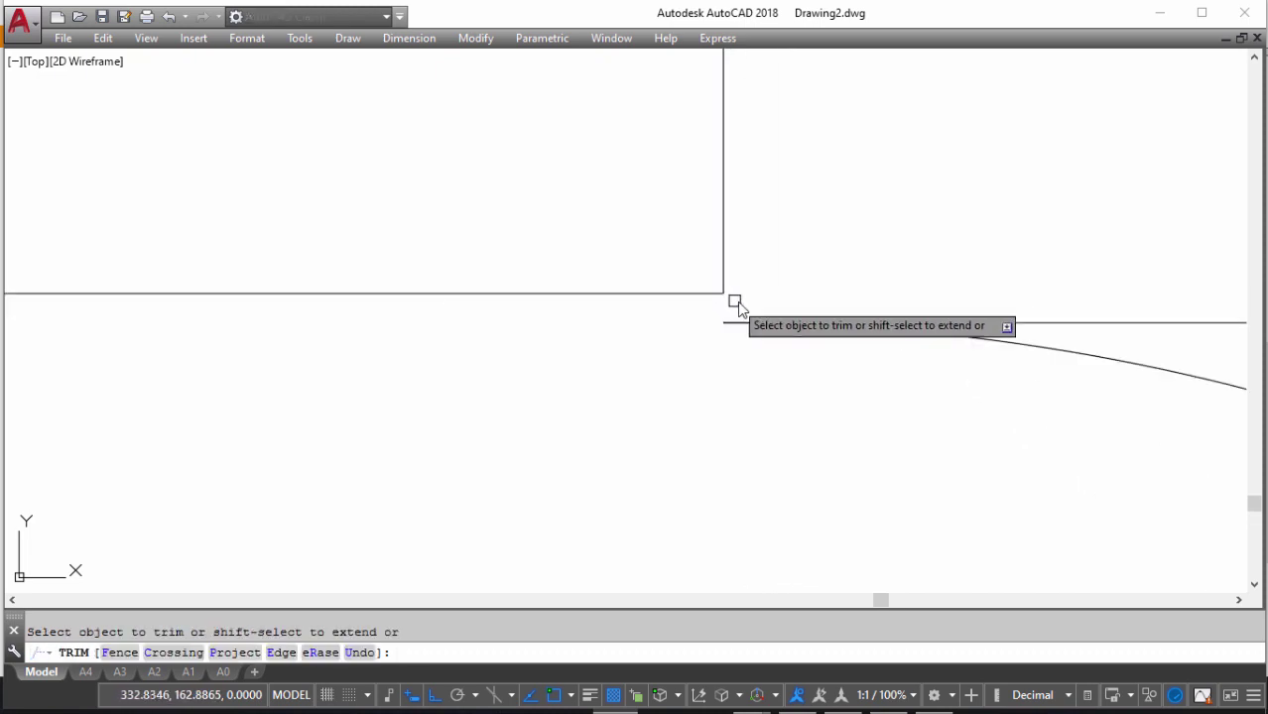
key(Escape)
scroll(794, 317, down, 3)
click(863, 325)
click(821, 275)
scroll(815, 288, down, 2)
text(e)
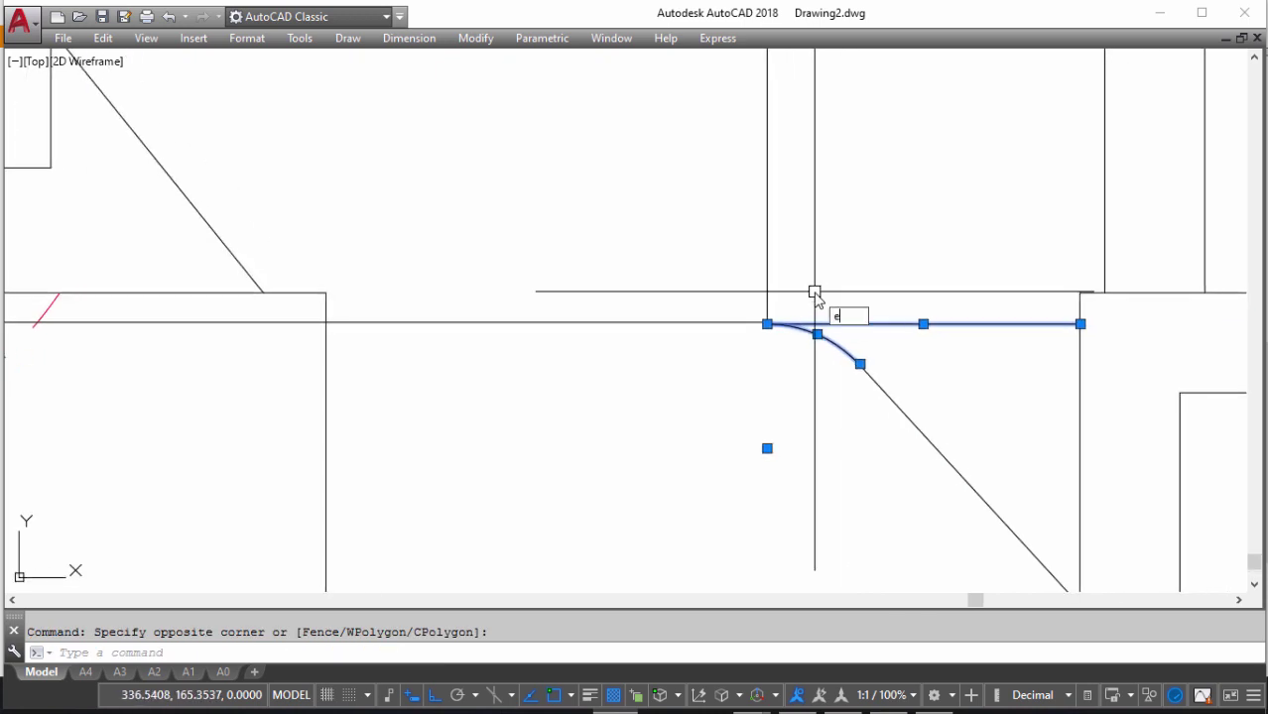
text(l)
key(Return)
Redraw the upright's bottom edge from the wall corner and delete the leftover diagonal
click(753, 320)
scroll(753, 320, down, 3)
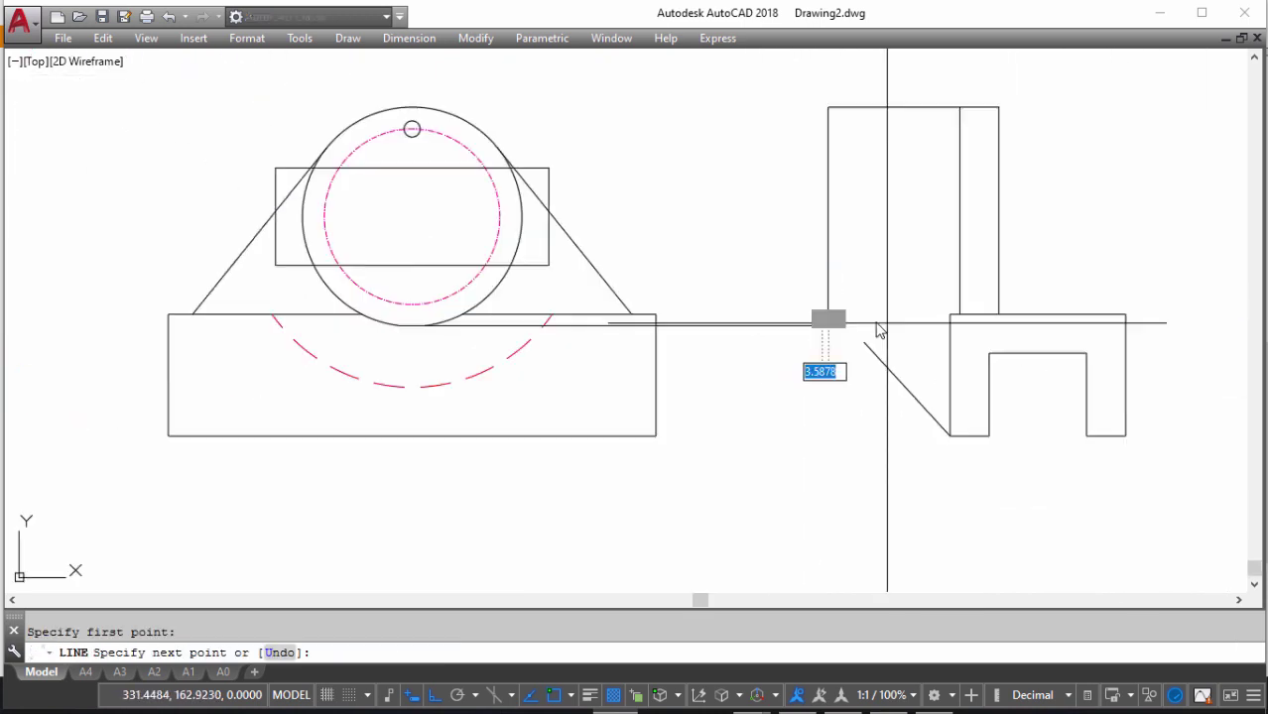
scroll(800, 335, up, 3)
click(791, 328)
key(Return)
scroll(764, 371, up, 2)
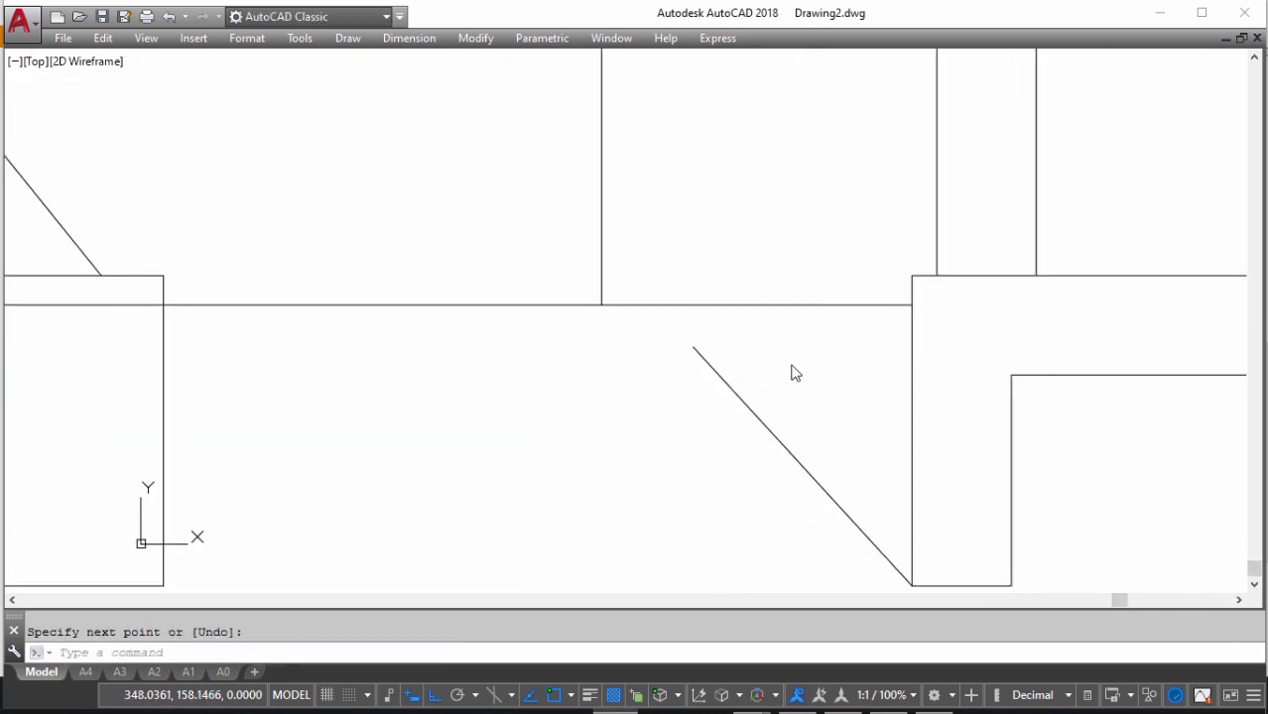
drag(792, 371, 674, 375)
key(Delete)
middle_drag(685, 367, 754, 352)
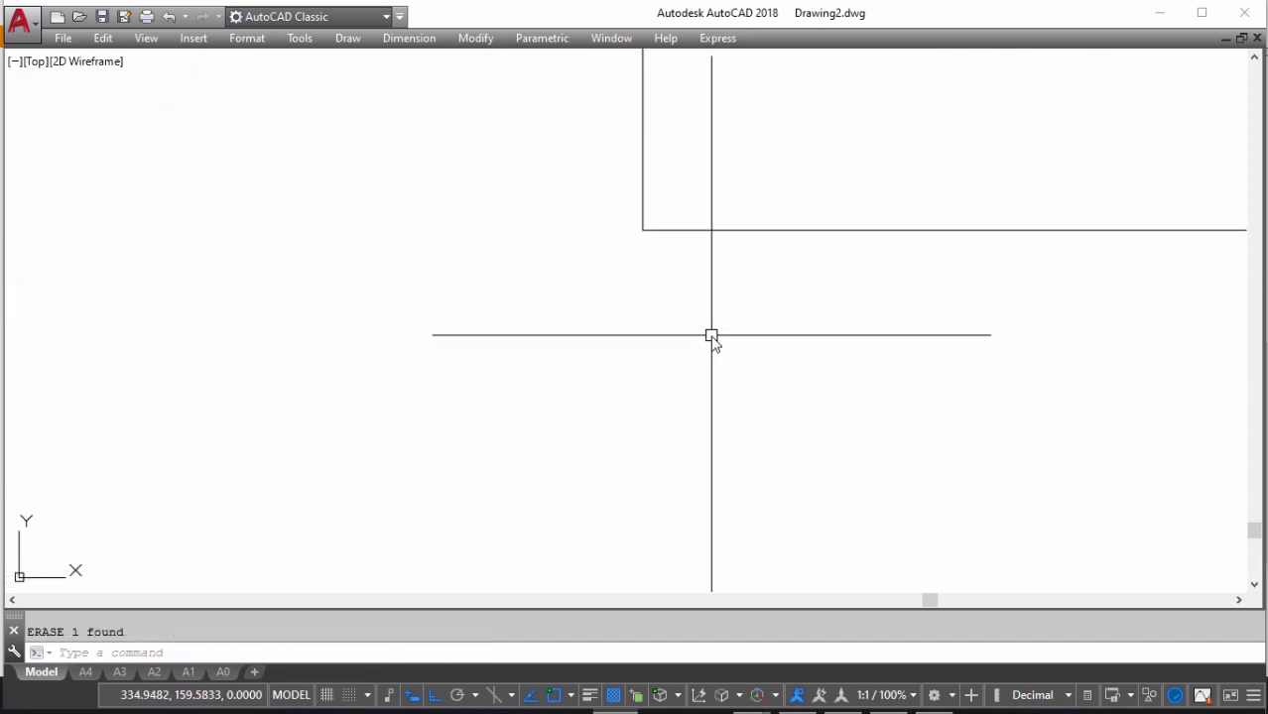
Draw an R10 construction circle centred 10 from the rectangle corner using tracking
text(c)
key(Return)
text(tk)
key(Return)
click(623, 215)
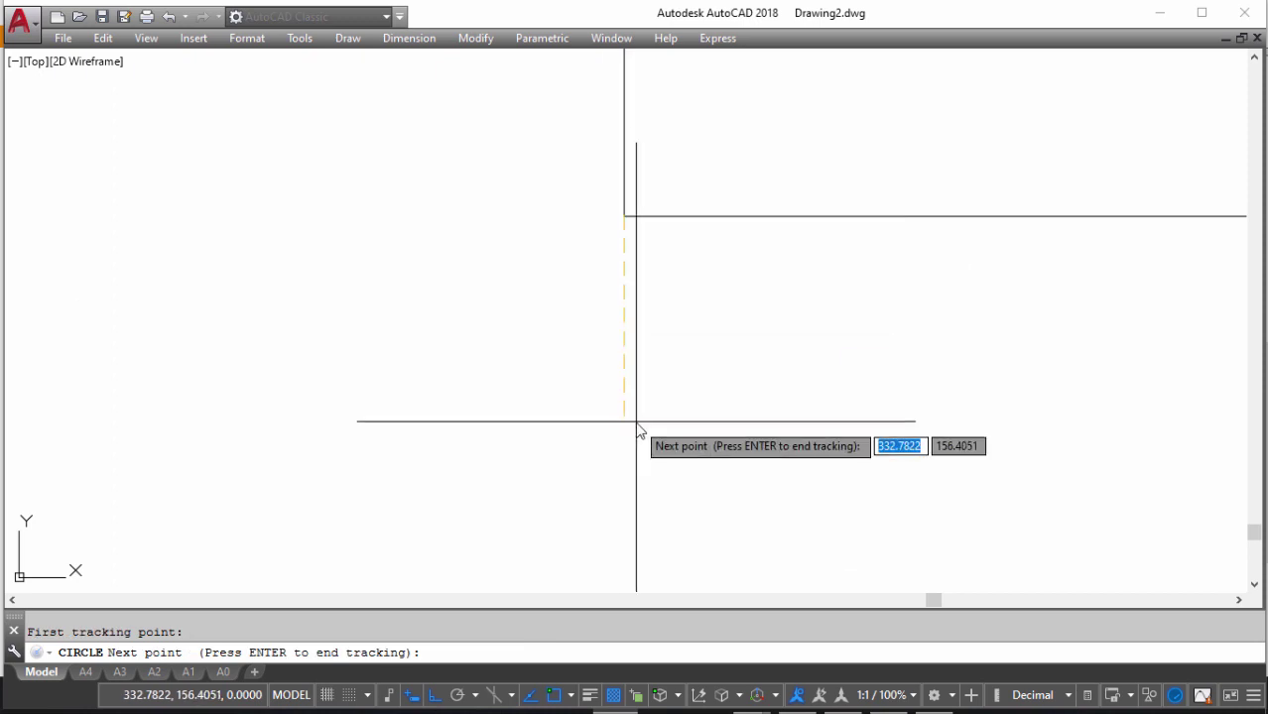
text(10)
key(Return)
key(Return)
key(Return)
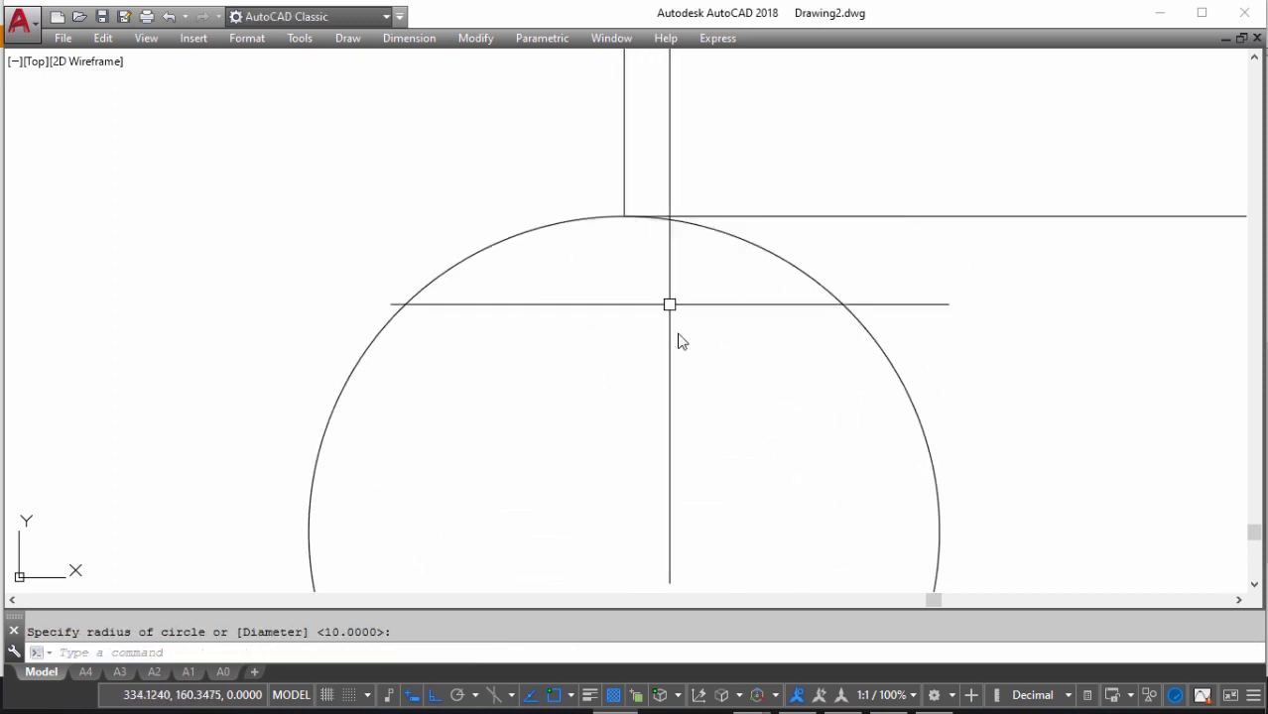
scroll(675, 328, down, 5)
text(l)
Add the tangent diagonal to the base corner and trim the circle to the corner arc
key(Return)
text(tan)
key(Return)
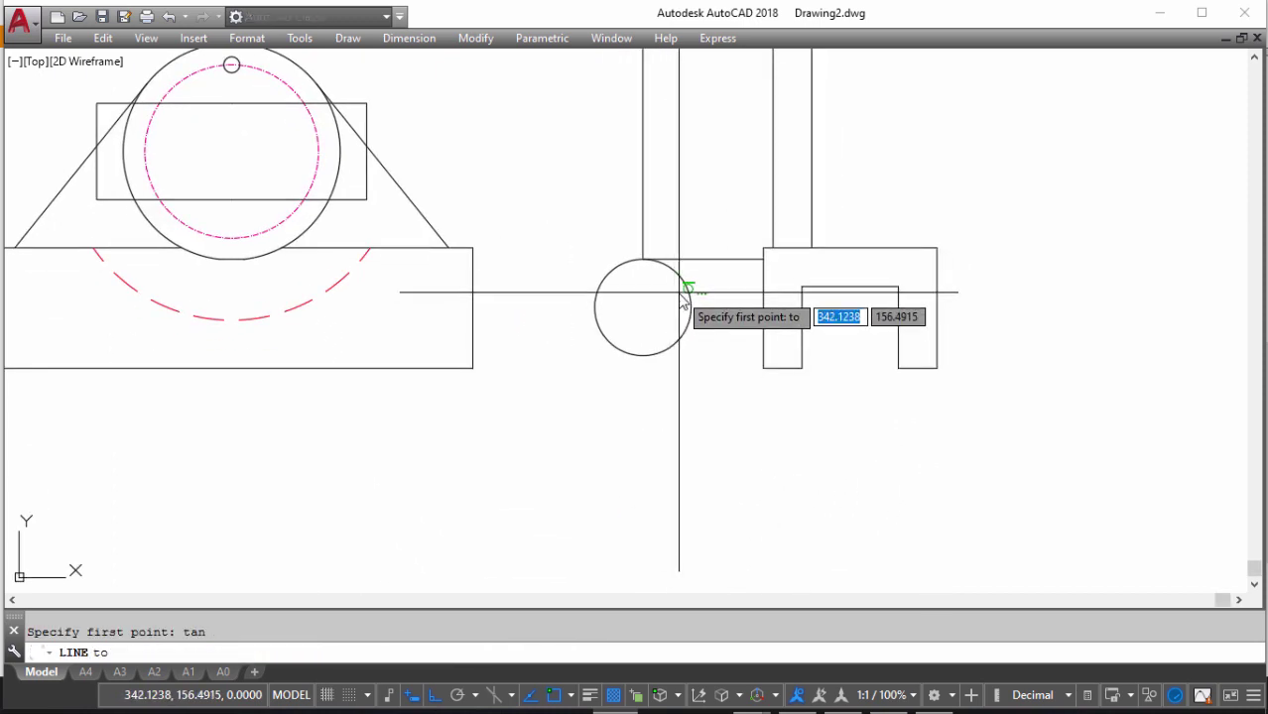
click(684, 283)
click(763, 369)
key(Return)
text(tr)
key(Return)
key(Return)
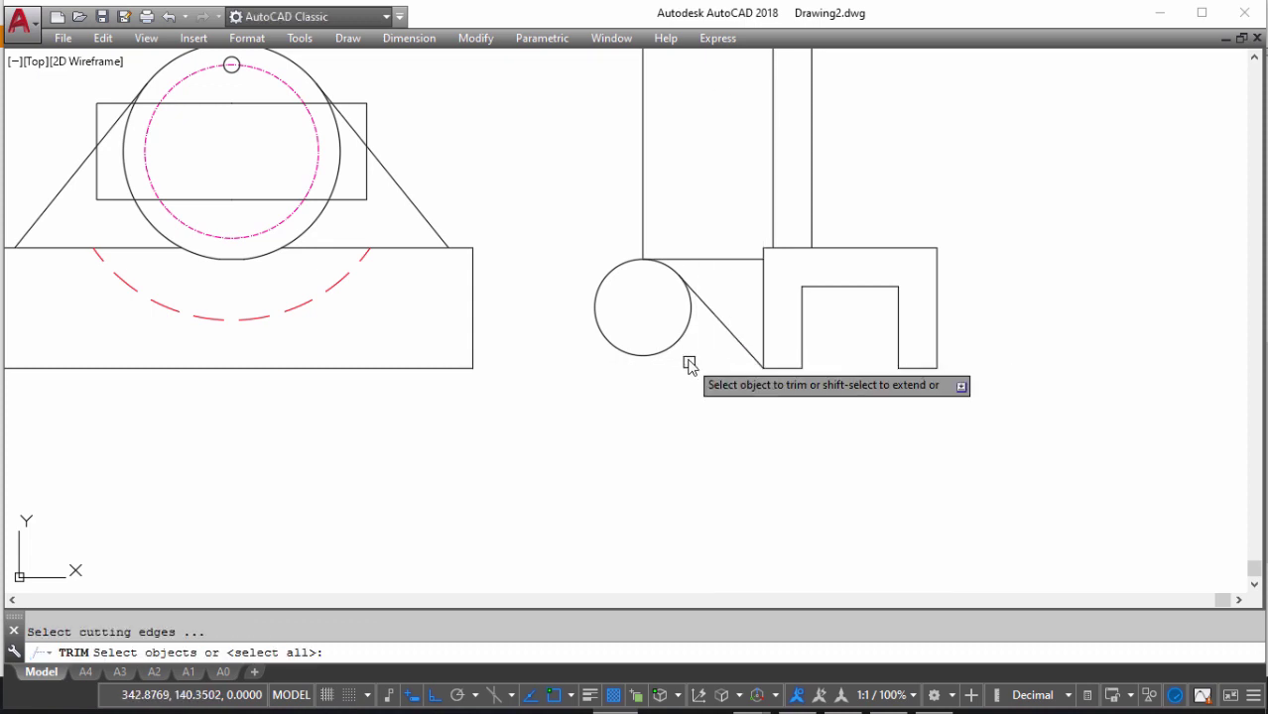
click(677, 340)
middle_drag(610, 323, 659, 319)
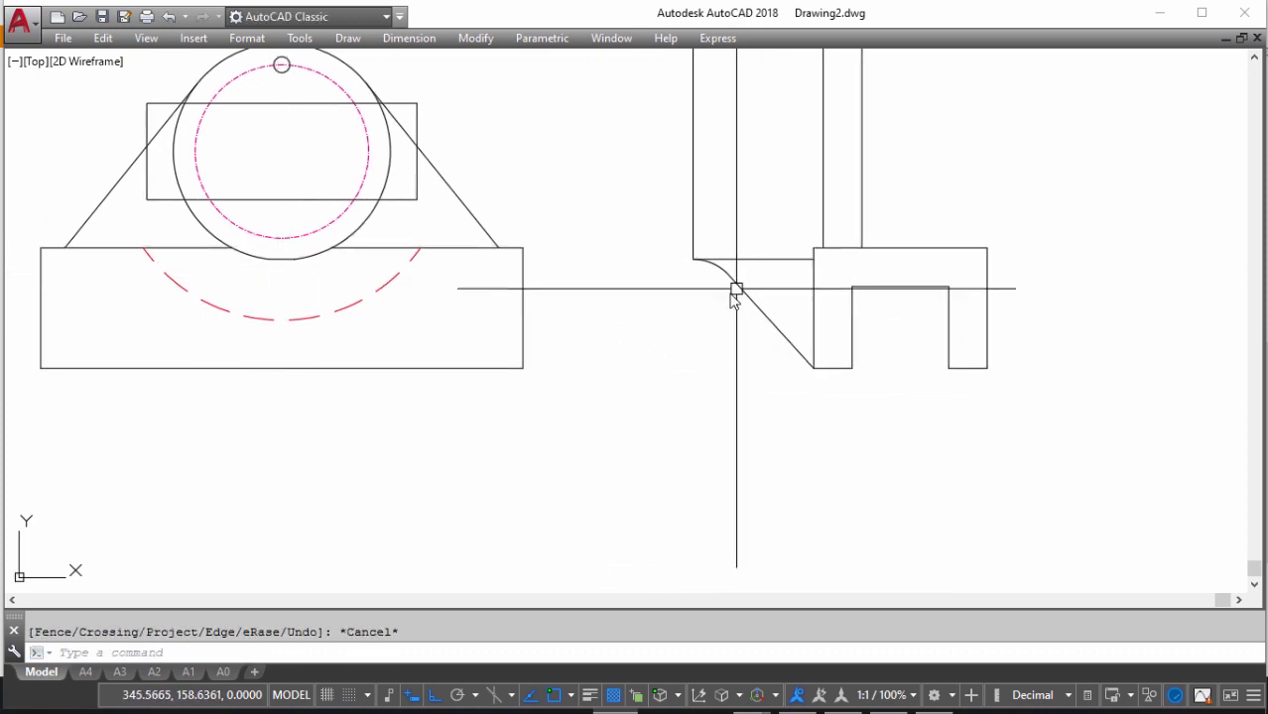
scroll(853, 238, down, 3)
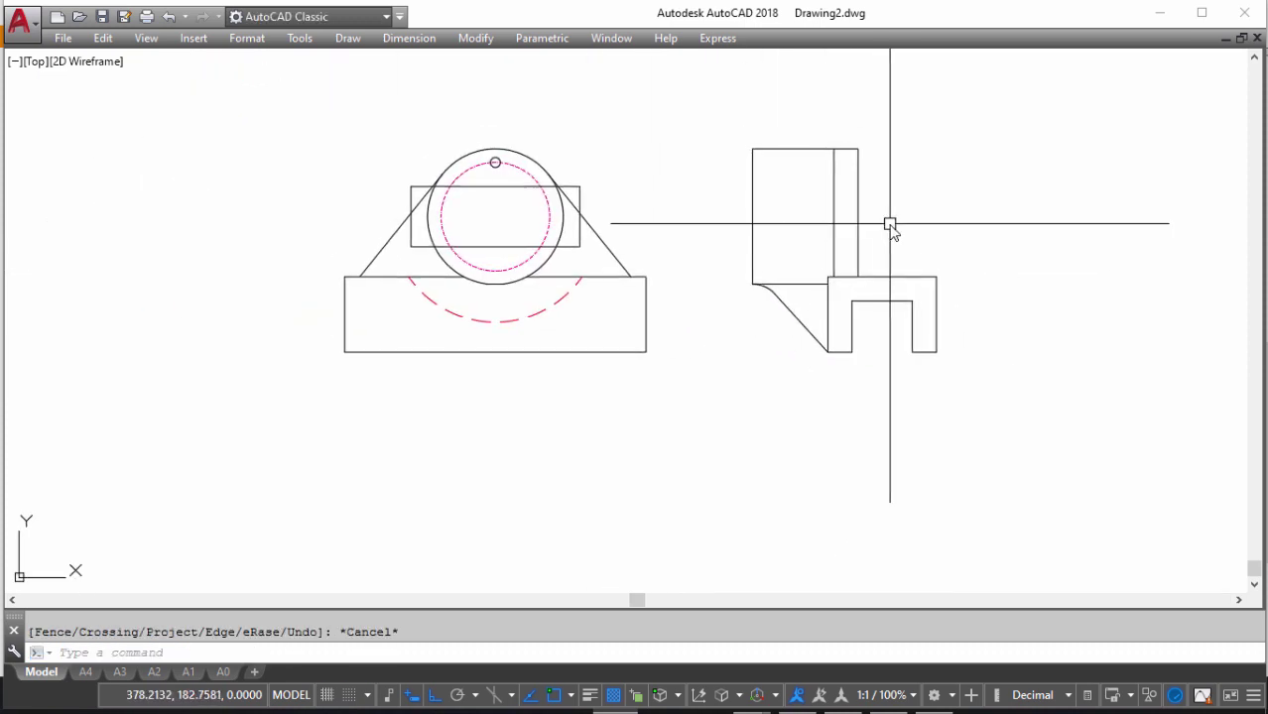
Offset the top-view rectangle 2 inward
scroll(878, 215, down, 2)
scroll(877, 216, up, 2)
middle_drag(877, 216, 809, 213)
scroll(959, 357, down, 2)
scroll(965, 312, up, 8)
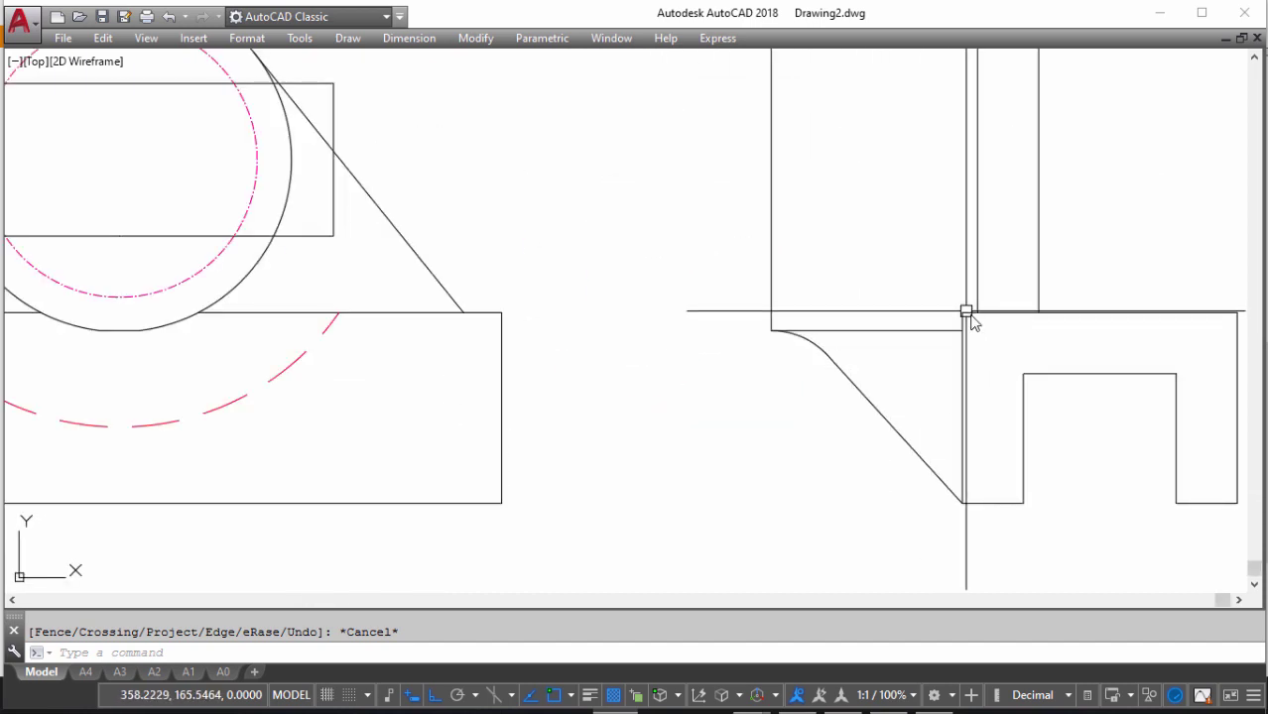
scroll(759, 249, down, 8)
scroll(763, 248, up, 4)
middle_drag(763, 248, 747, 250)
text(o)
key(Return)
text(2)
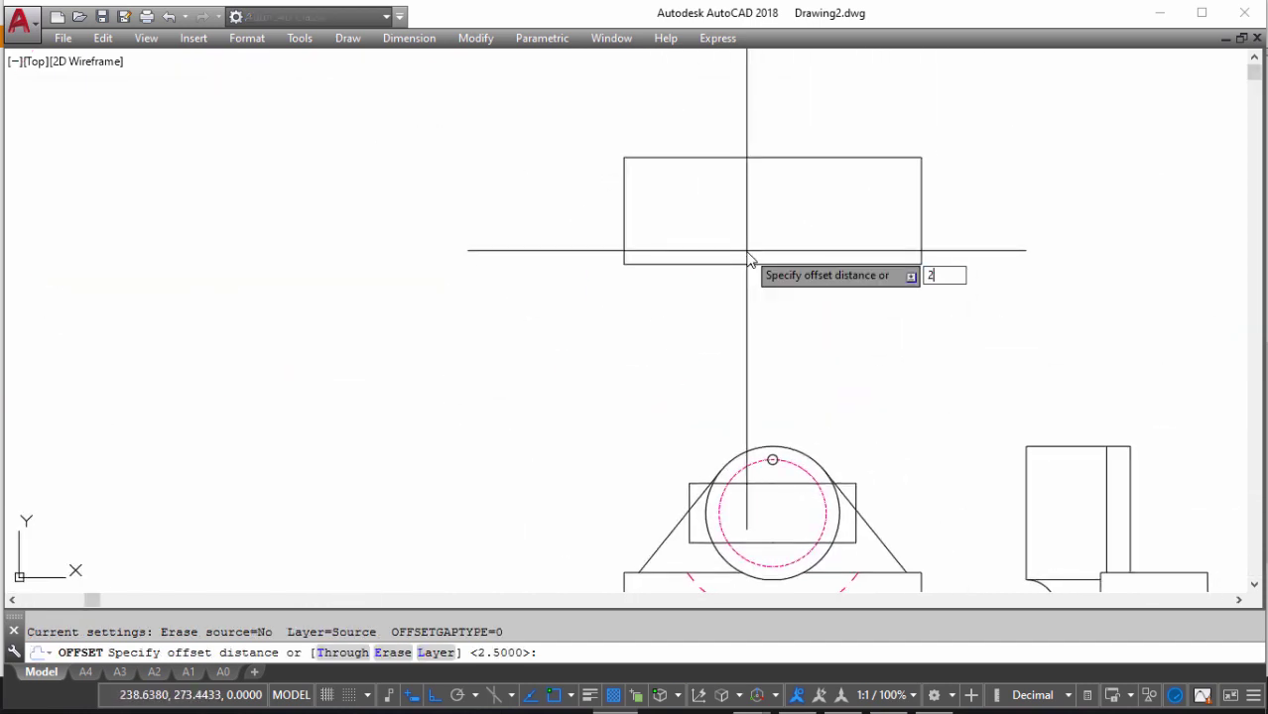
key(Return)
click(753, 260)
click(748, 238)
key(Escape)
Explode the new inner rectangle into separate lines
click(732, 256)
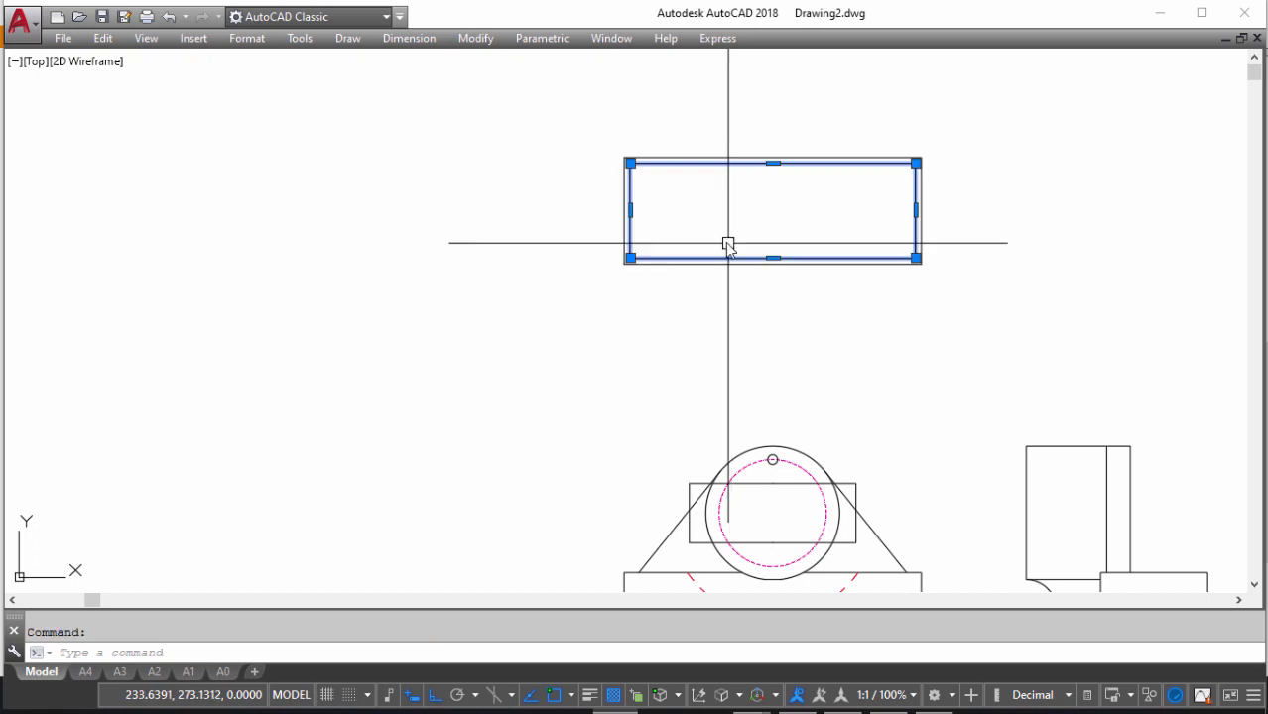
click(723, 264)
key(Return)
middle_drag(738, 248, 724, 256)
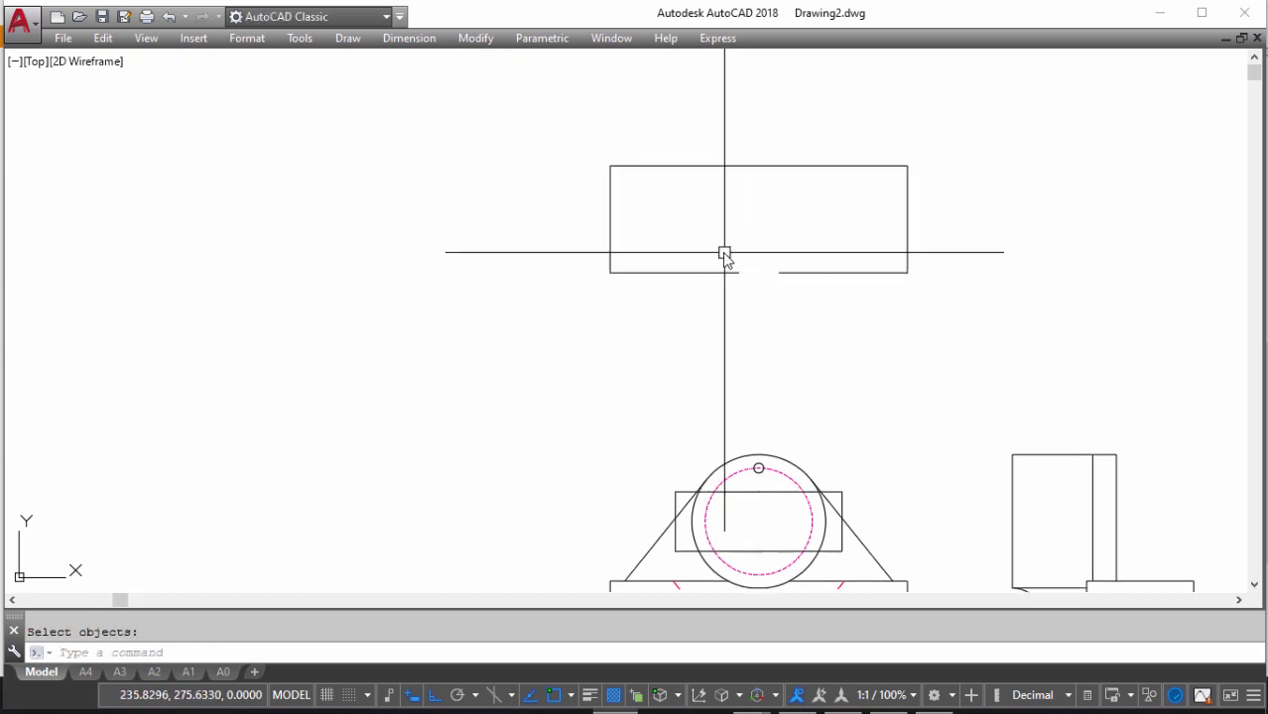
Offset the inner rectangle's bottom line 10 upward
text(o)
key(Return)
key(Return)
click(728, 266)
key(Escape)
key(Return)
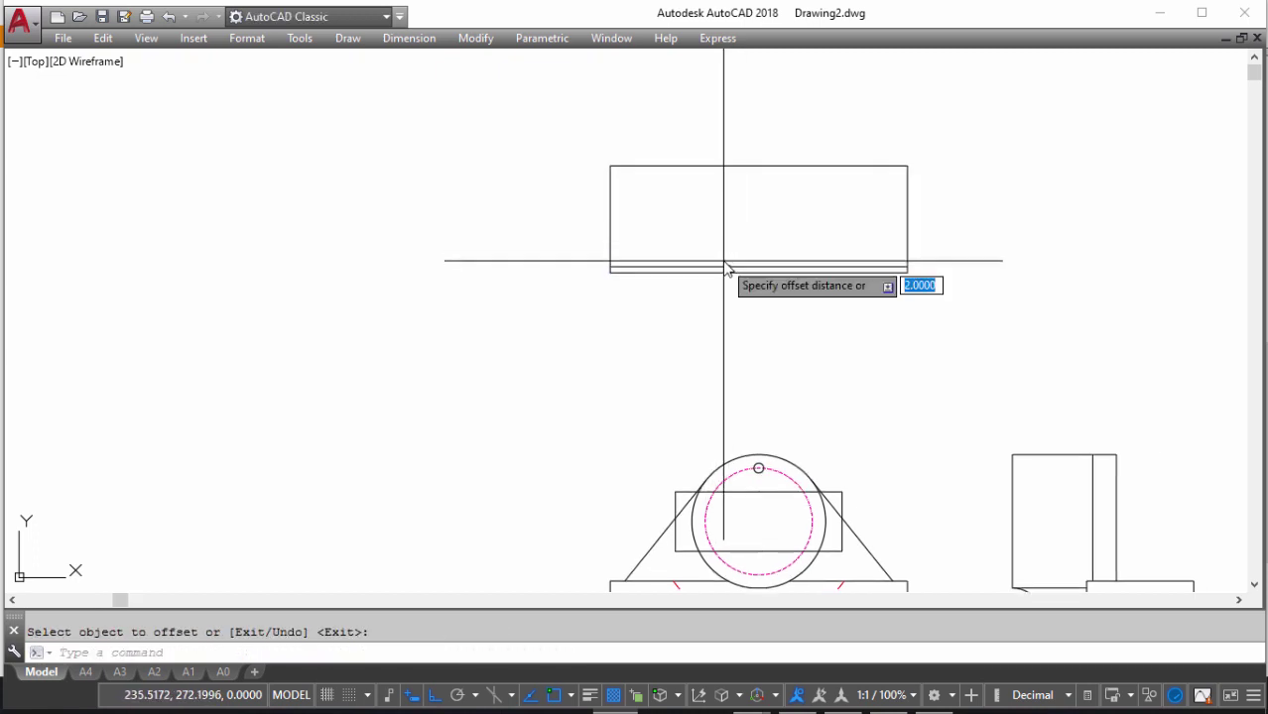
text(10)
key(Return)
click(722, 265)
click(728, 220)
key(Return)
Draw a line from the lower corner up through the top view
middle_drag(648, 255, 642, 226)
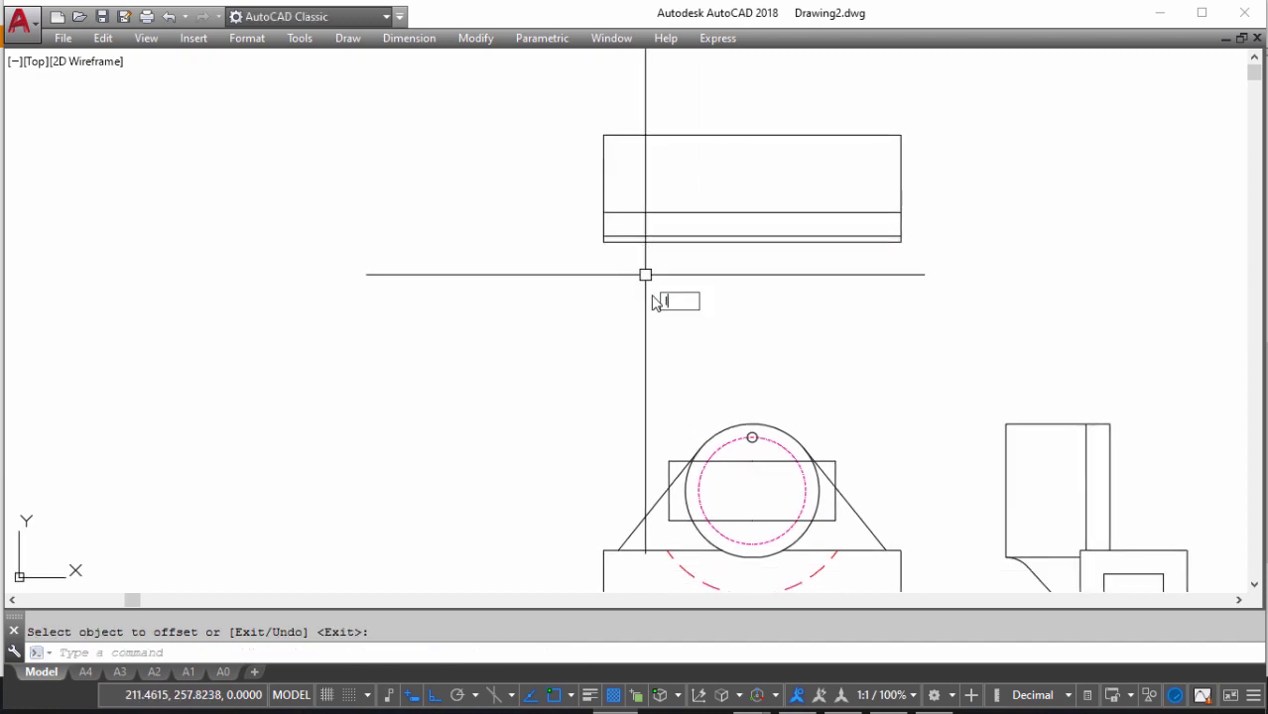
text(l)
key(Return)
click(618, 552)
scroll(635, 238, up, 3)
scroll(596, 228, up, 2)
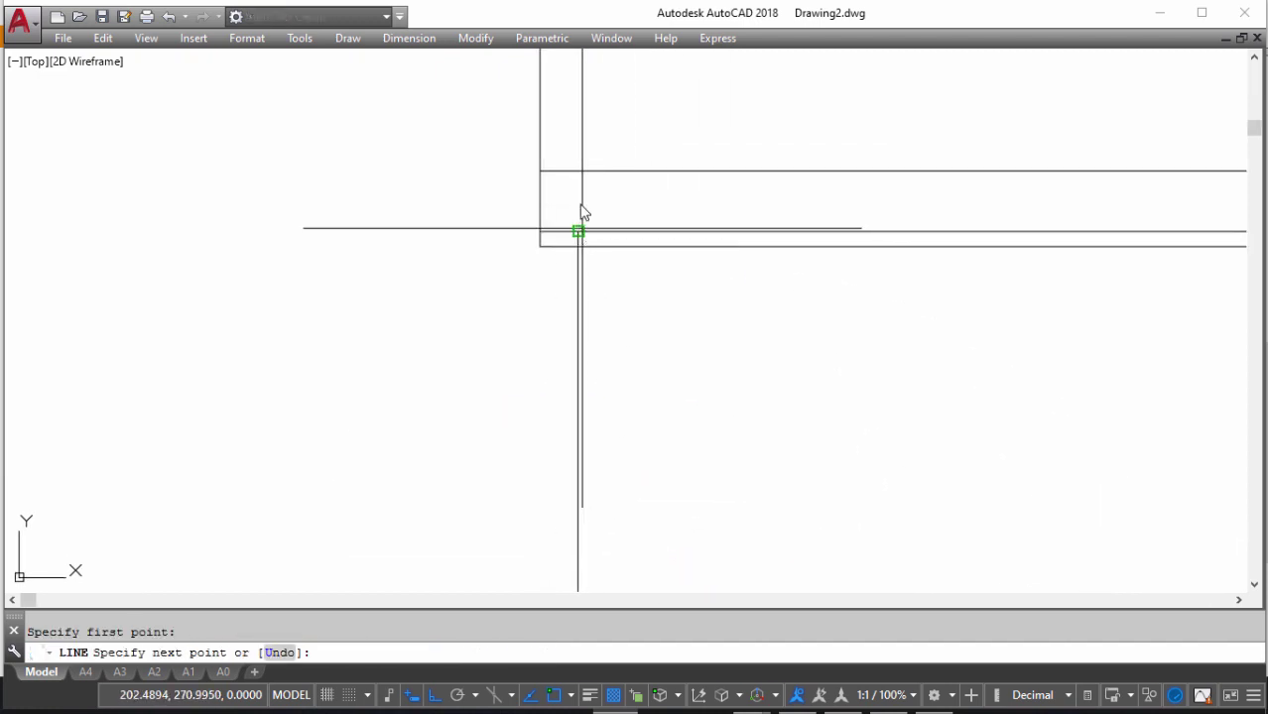
click(581, 176)
key(Escape)
Delete the extra crossing lines from the top-view slot
key(Escape)
click(628, 280)
click(588, 278)
key(Delete)
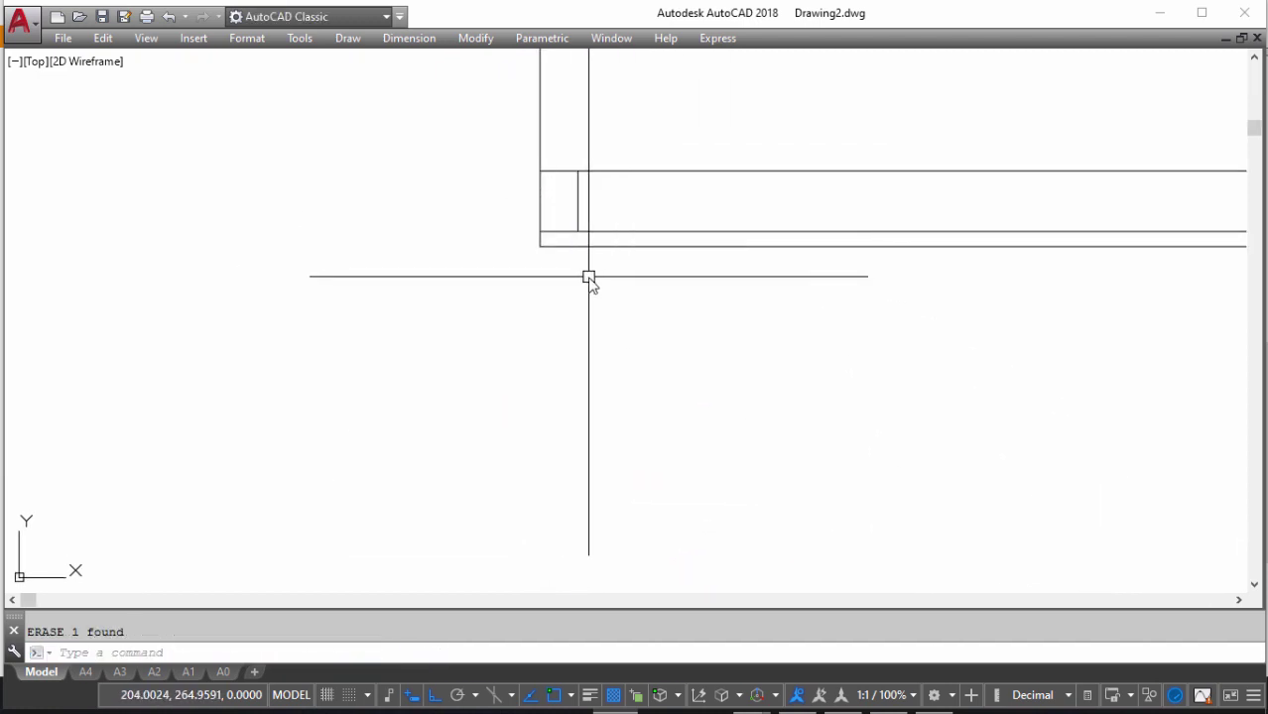
text(tr)
key(Return)
key(Return)
key(Escape)
scroll(630, 190, down, 4)
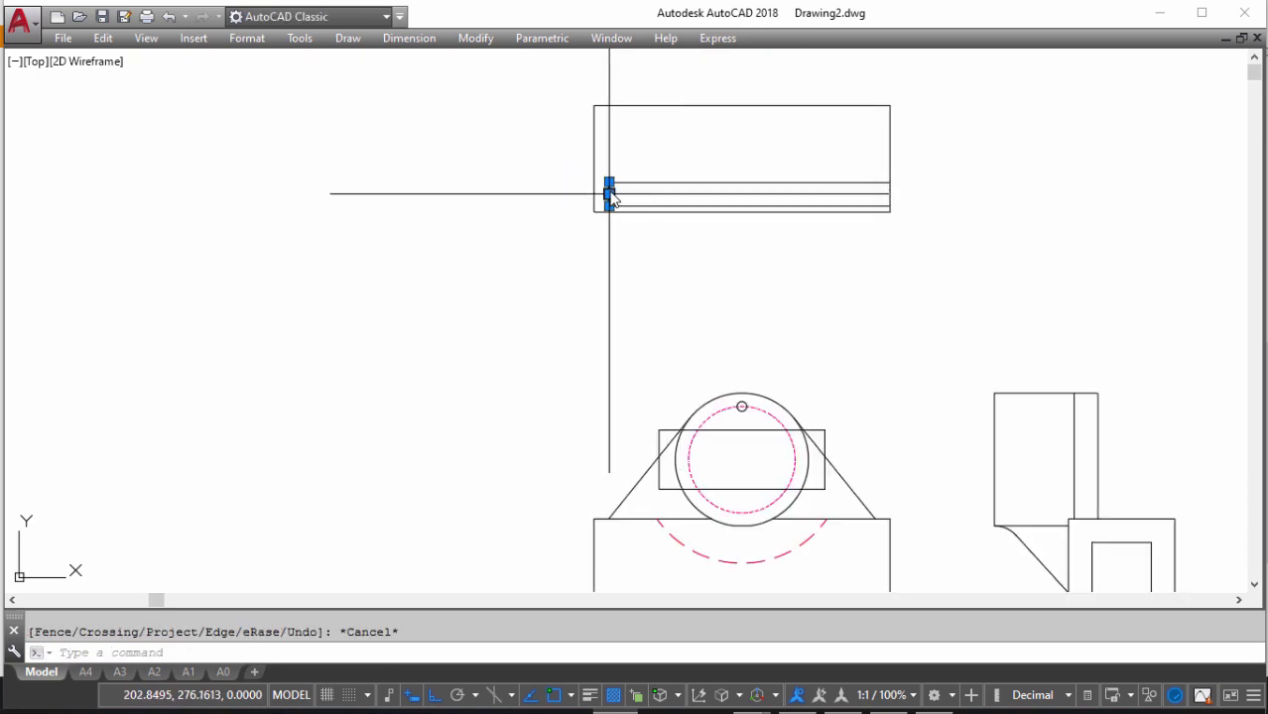
Mirror the short slot line across the vertical axis, keeping the original
text(mi)
key(Return)
click(741, 212)
click(739, 260)
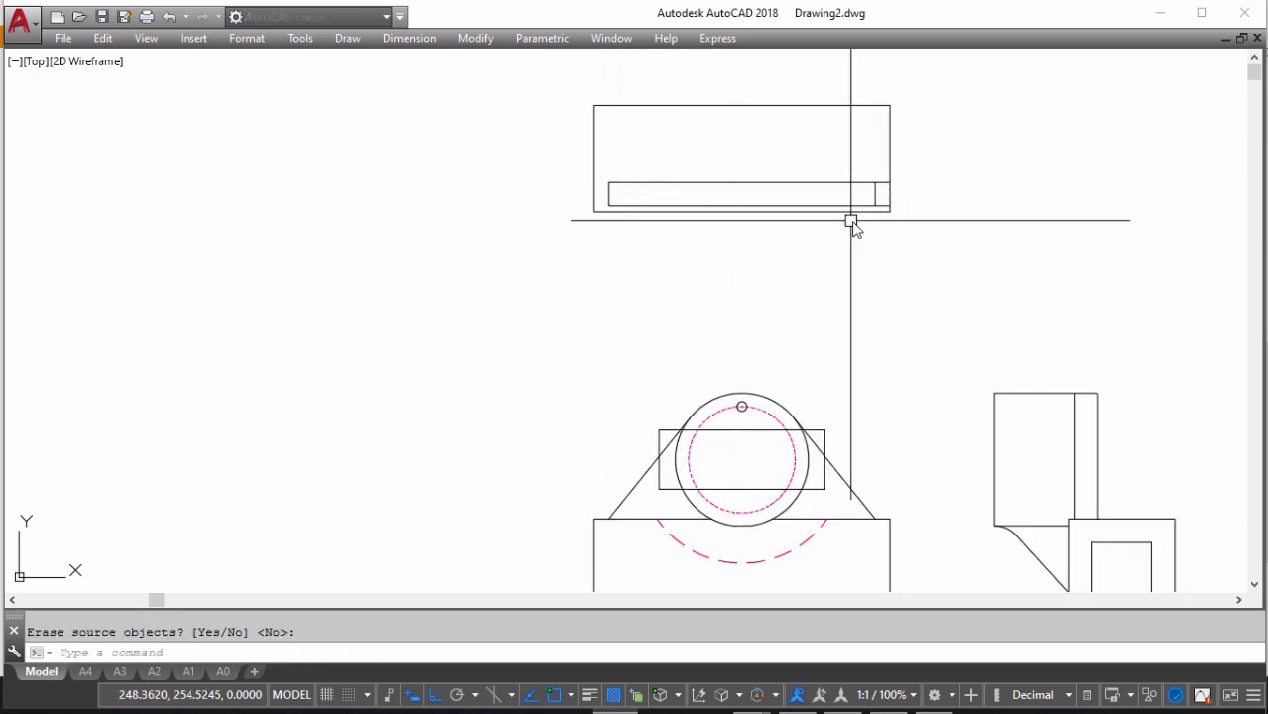
scroll(851, 223, up, 3)
key(Return)
Cancel a trim attempt and switch to the reference drawing in Foxit Reader
text(tr)
key(Return)
key(Return)
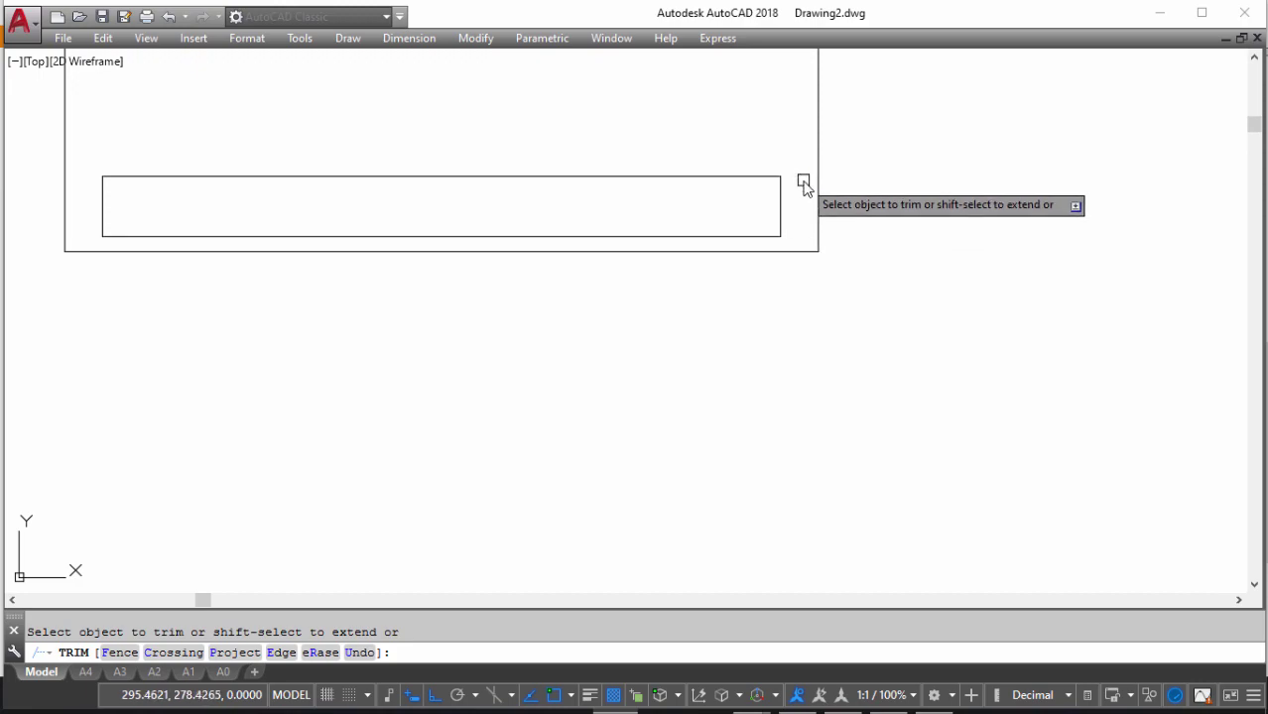
key(Escape)
scroll(787, 209, down, 3)
scroll(737, 214, up, 3)
key(alt+Tab)
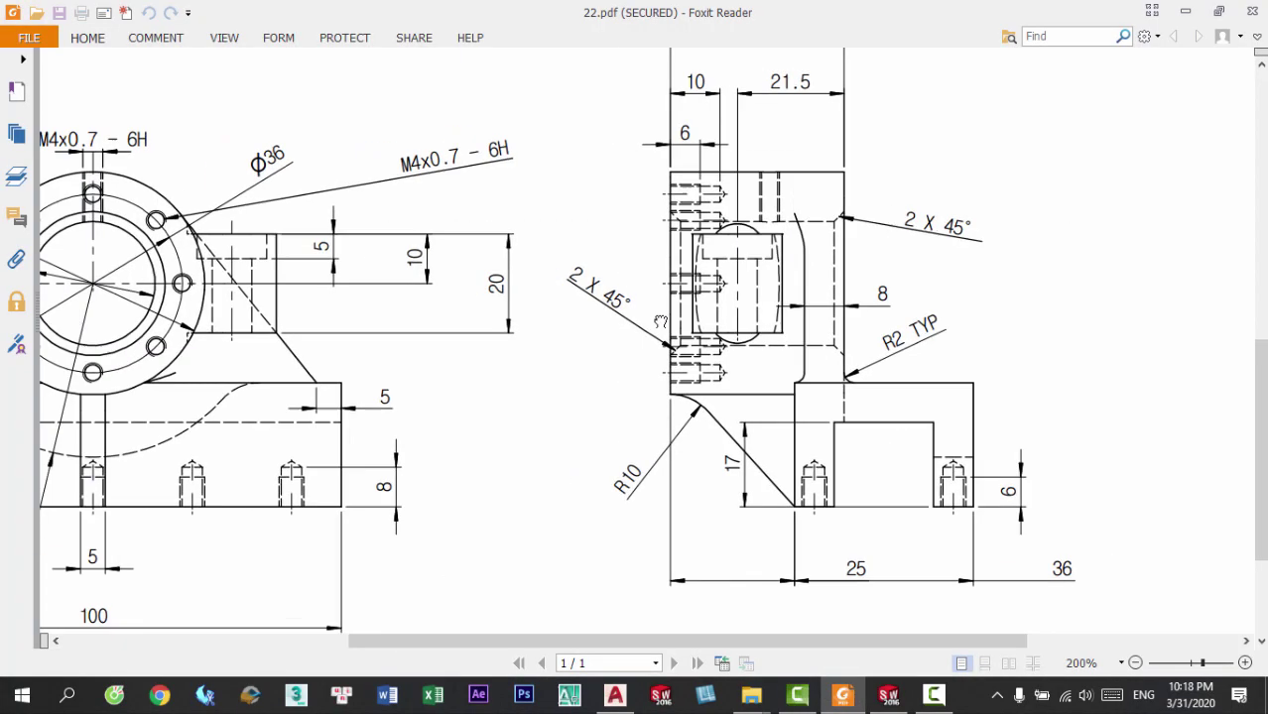
View the reference sheet full-screen, zooming to the top and side views, then return to AutoCAD
ctrl+scroll(660, 323, down, 3)
scroll(635, 199, up, 5)
click(1152, 11)
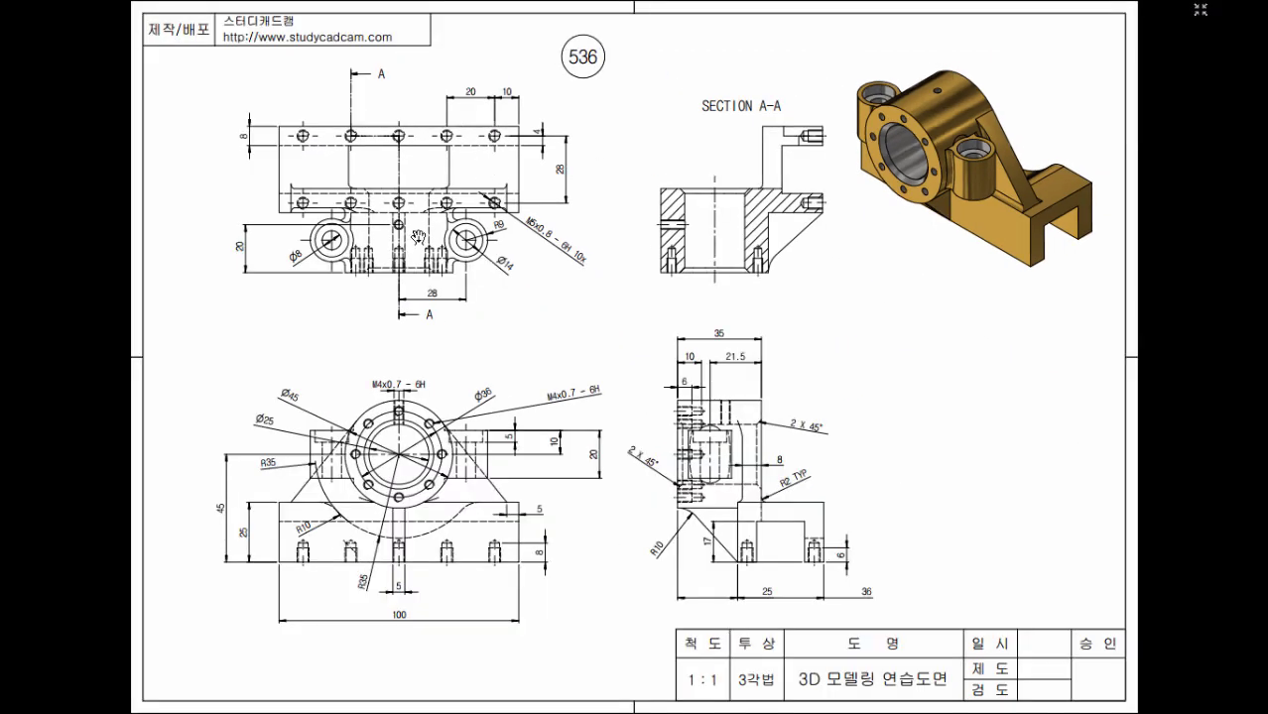
ctrl+scroll(418, 237, up, 3)
ctrl+scroll(496, 243, up, 2)
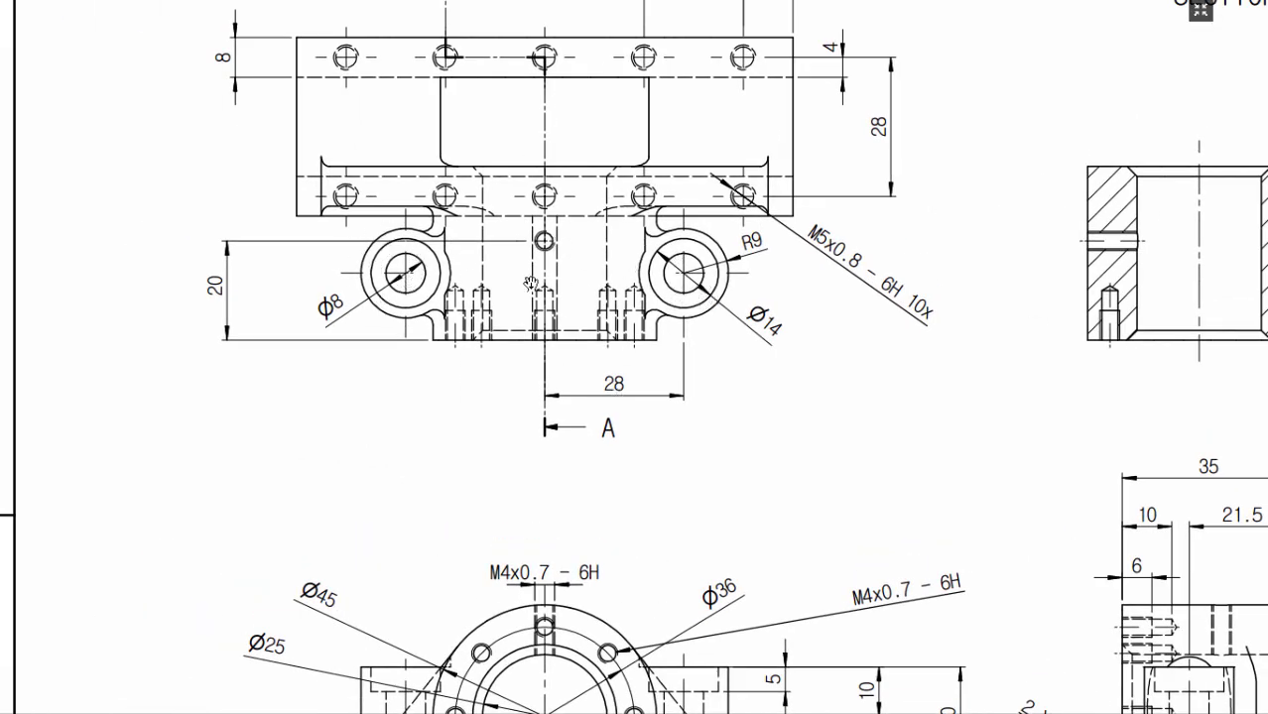
scroll(476, 238, right, 5)
scroll(476, 238, down, 3)
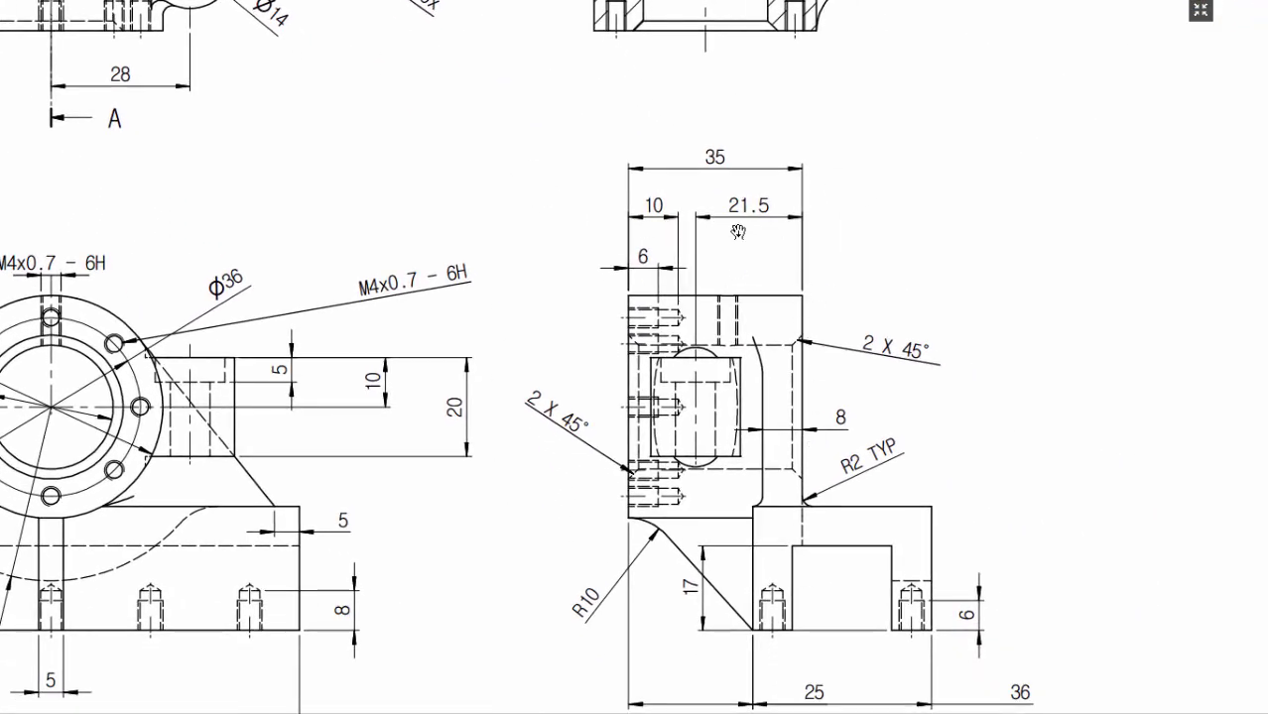
key(alt+Tab)
Offset the inner rectangle's bottom edge 21.5 below the top view
text(o)
key(Return)
text(21.5)
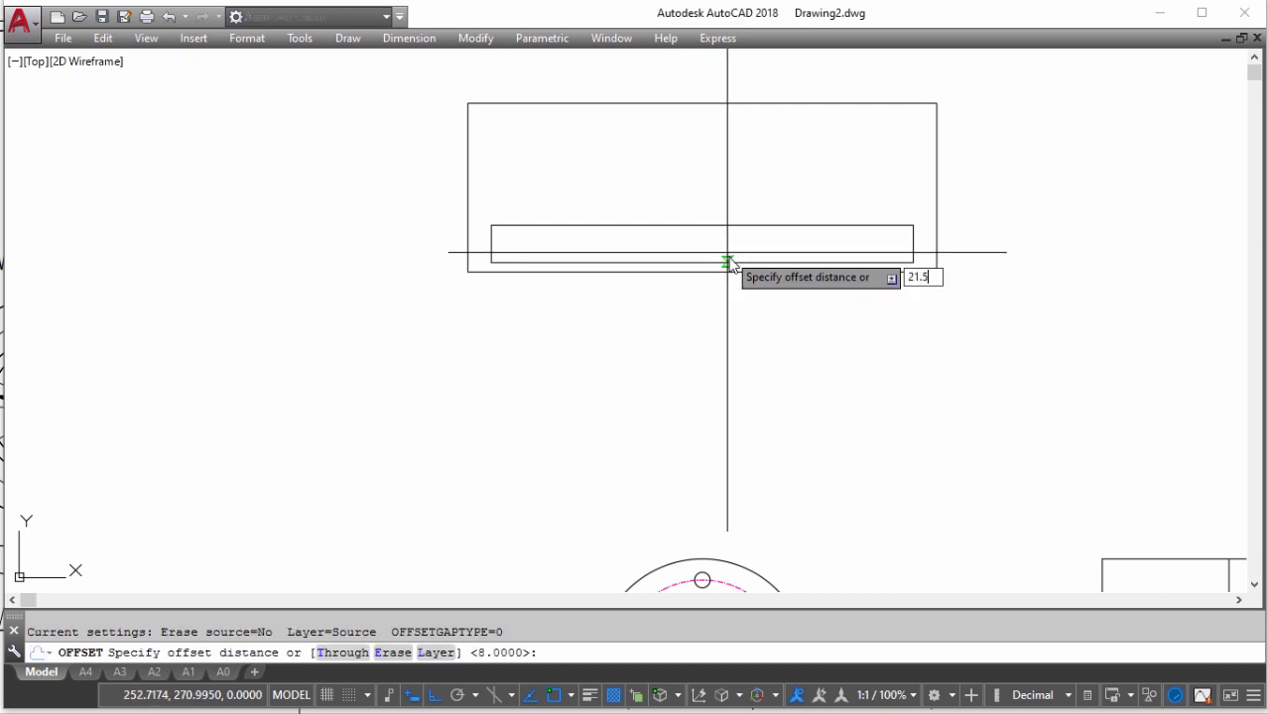
key(Return)
click(730, 228)
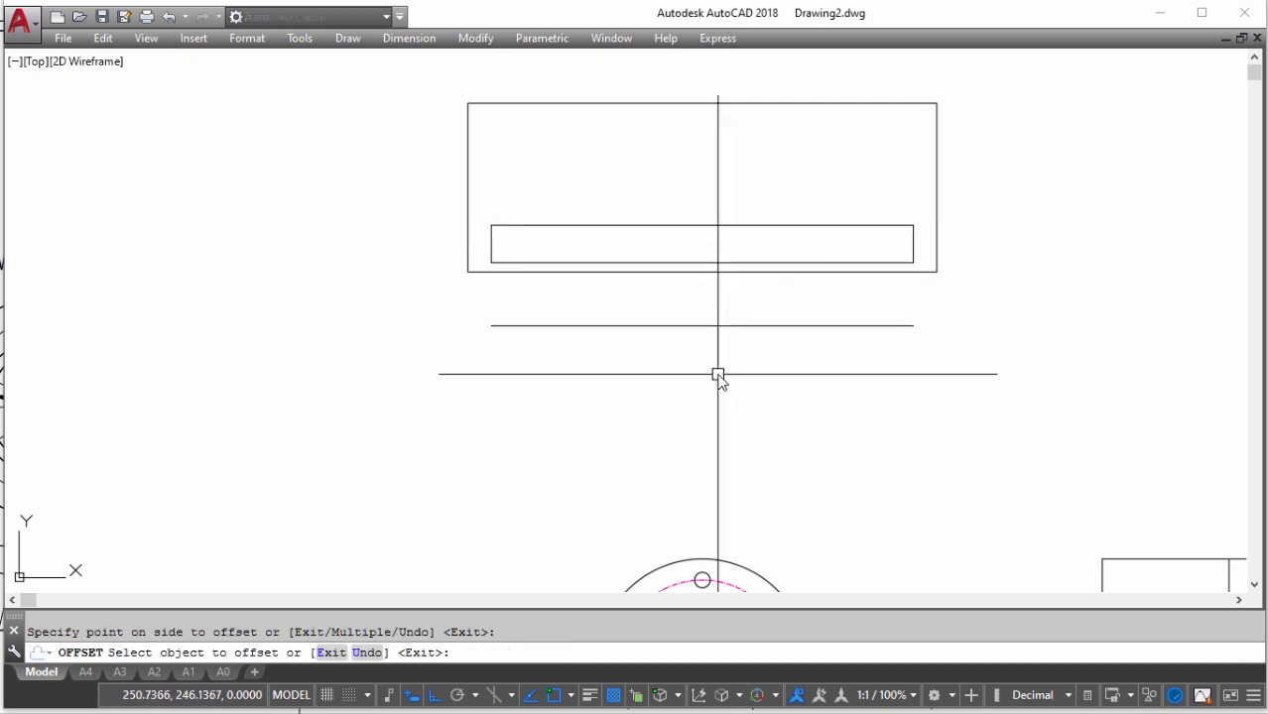
click(730, 367)
key(Return)
Draw a vertical centreline and match it to the dashed circle's magenta style
text(l)
key(Return)
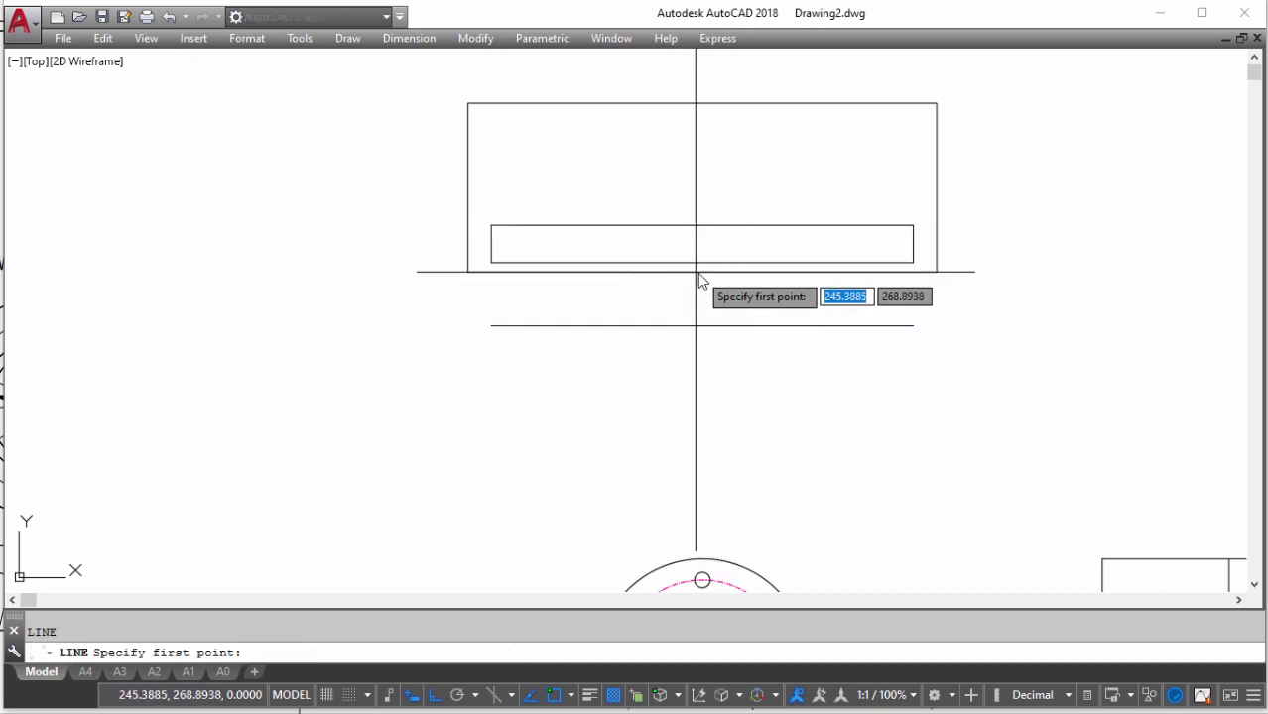
click(703, 272)
click(732, 418)
mouse_move(733, 418)
middle_down()
mouse_move(742, 288)
mouse_move(719, 311)
middle_up()
text(ma)
key(Return)
click(731, 474)
click(699, 302)
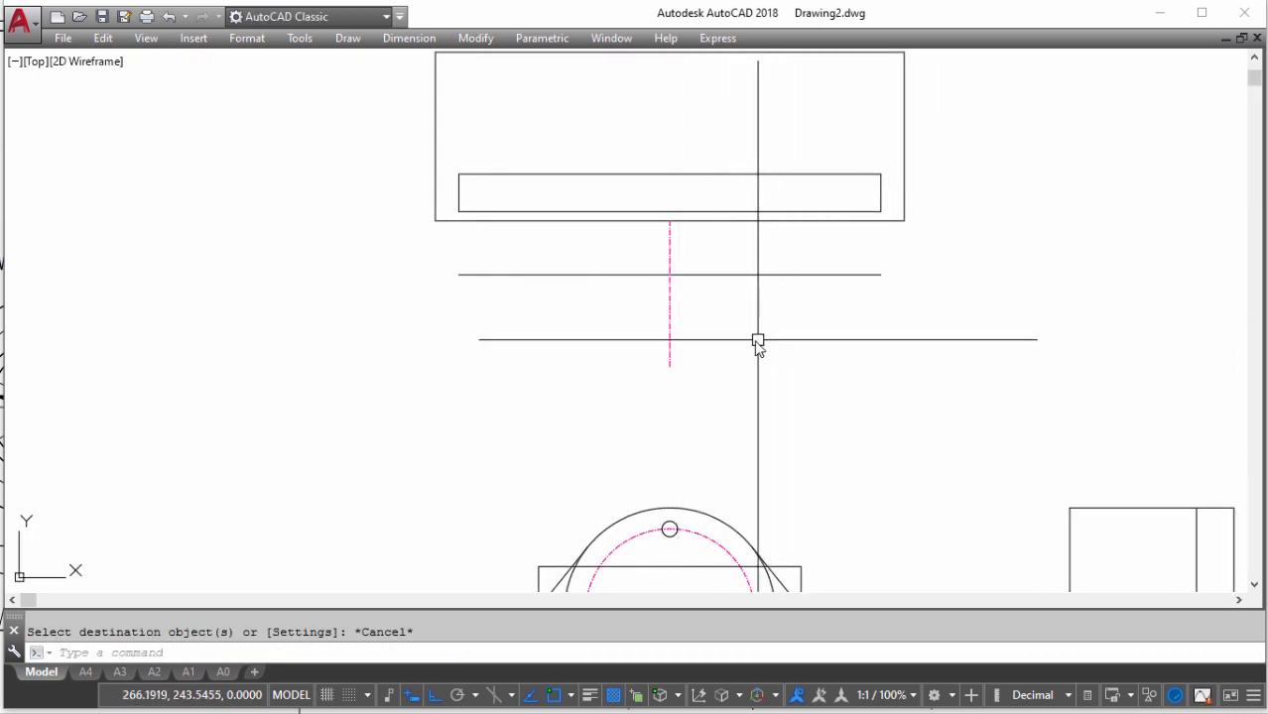
Draw a short horizontal line from the centreline and erase the long offset line
text(l)
key(Return)
click(670, 275)
key(Return)
key(Return)
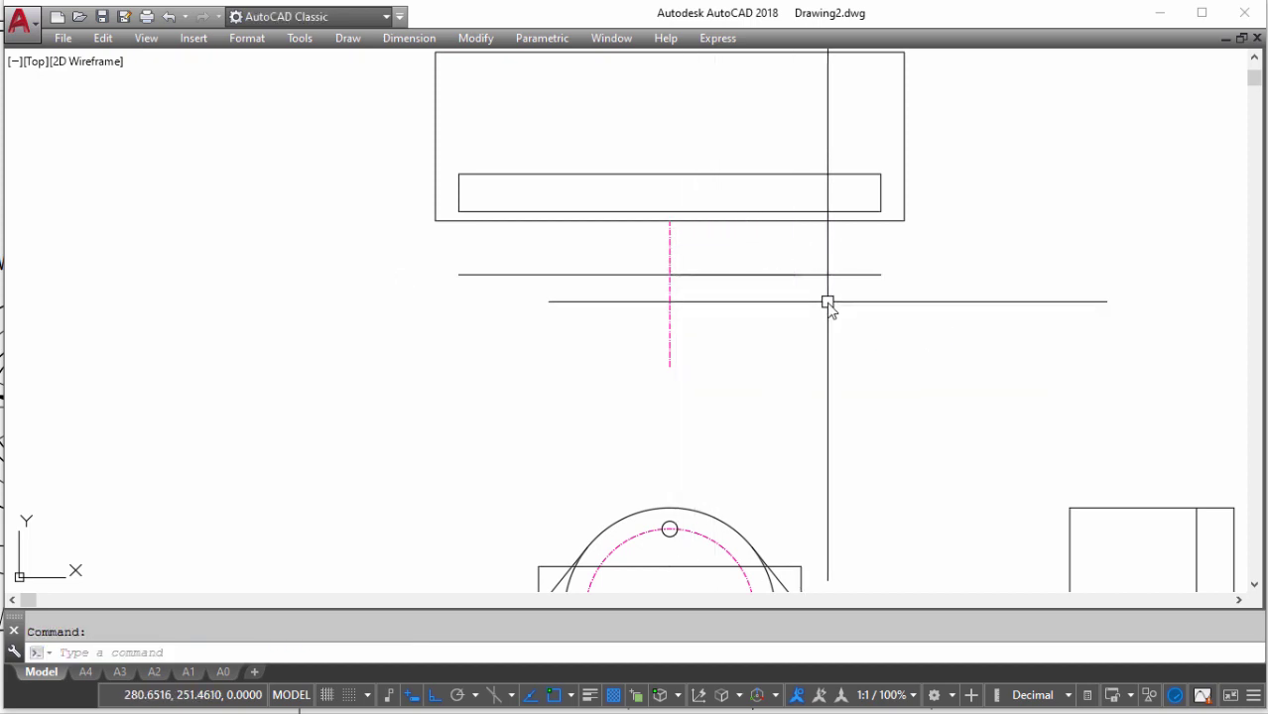
click(825, 278)
key(Delete)
Mirror the short line about the vertical centreline
click(783, 277)
text(mi)
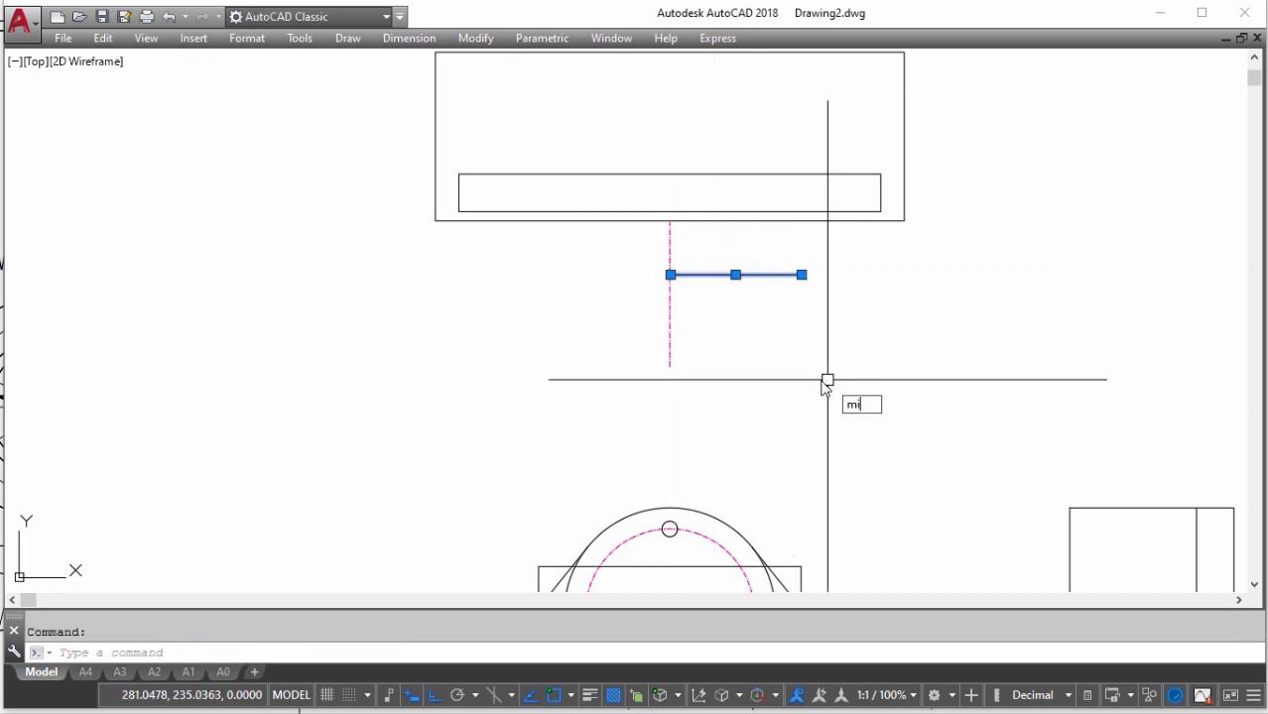
key(Return)
click(670, 340)
click(672, 312)
middle_drag(725, 308, 732, 317)
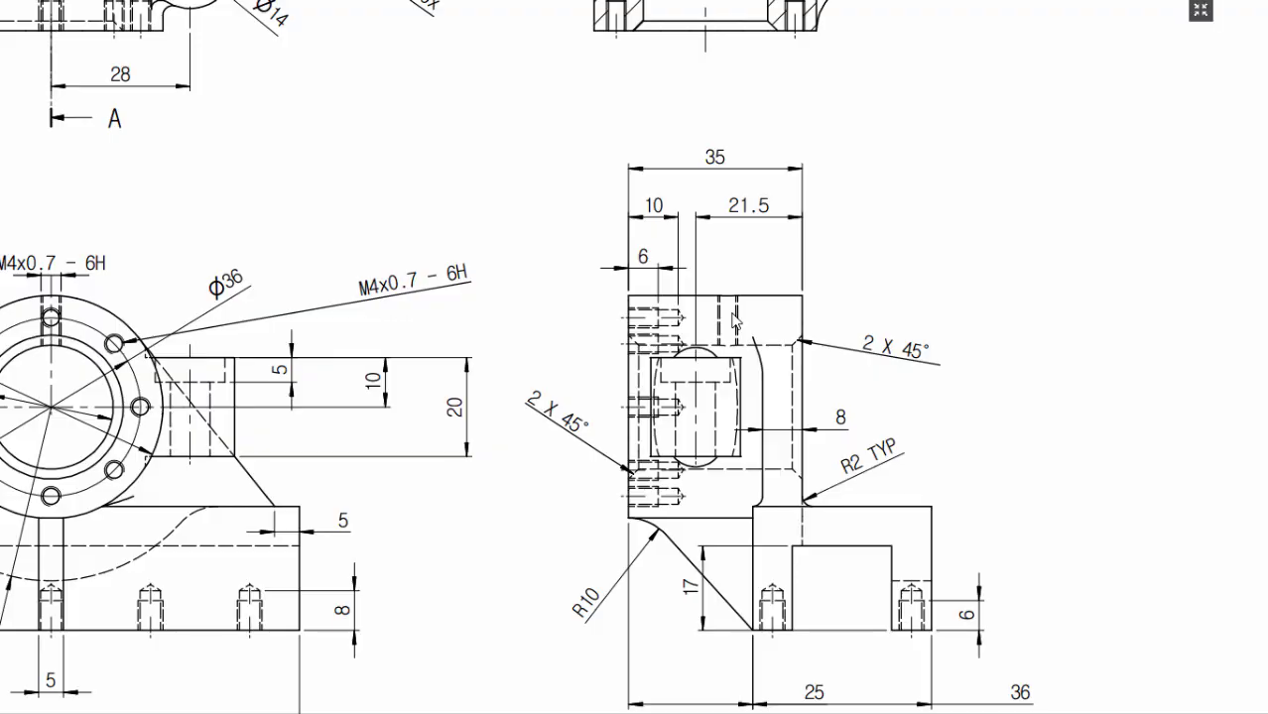
Draw radius-9 circles centred on the right and left ends of the horizontal line
scroll(403, 256, up, 2)
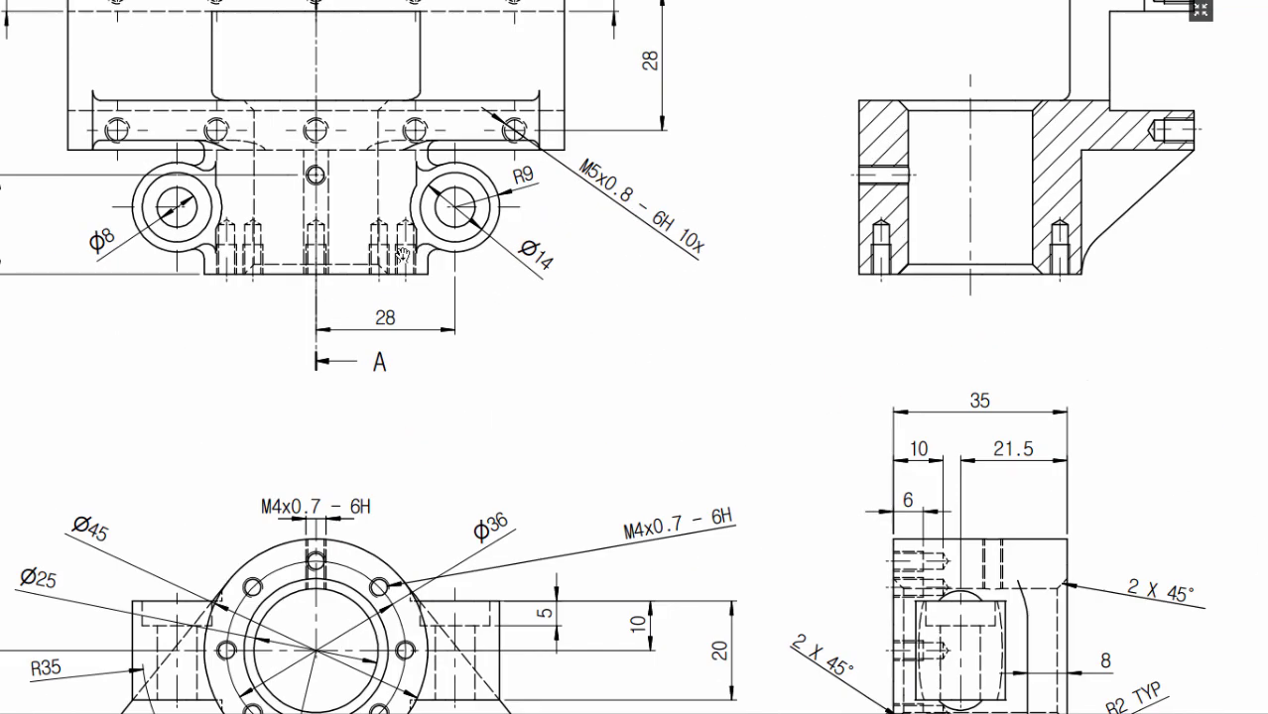
drag(452, 250, 691, 318)
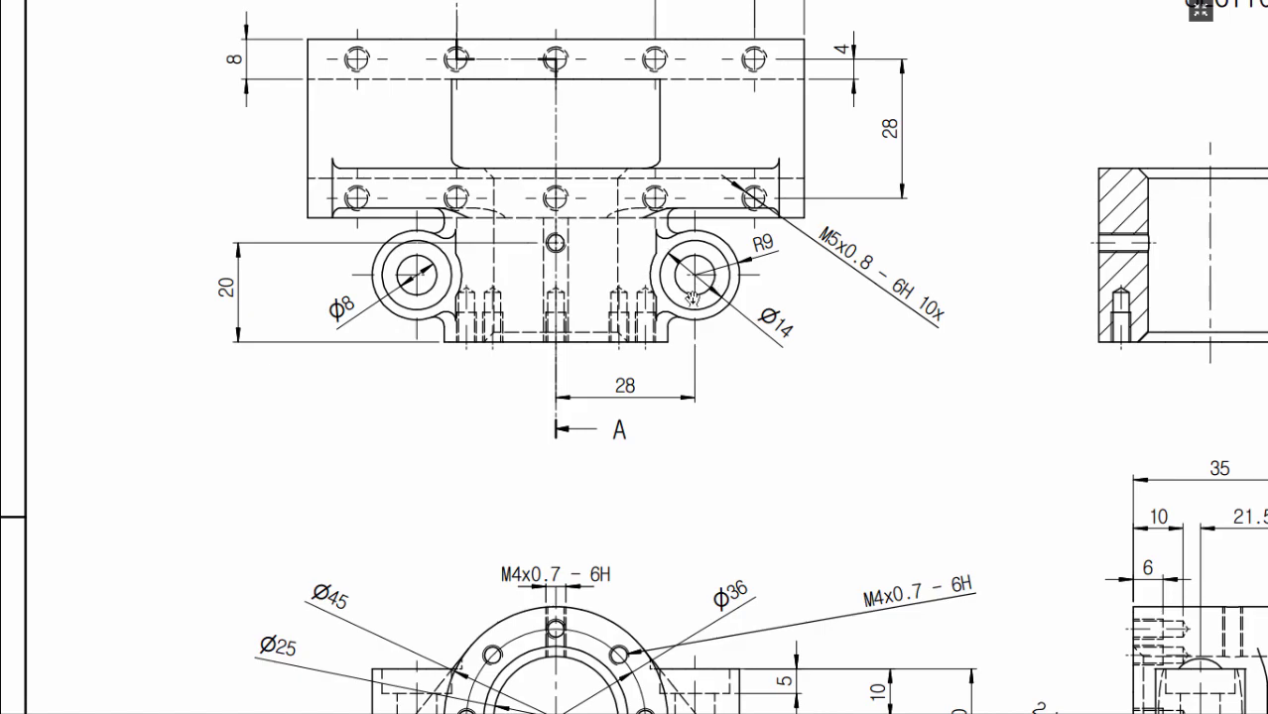
text(c)
key(Return)
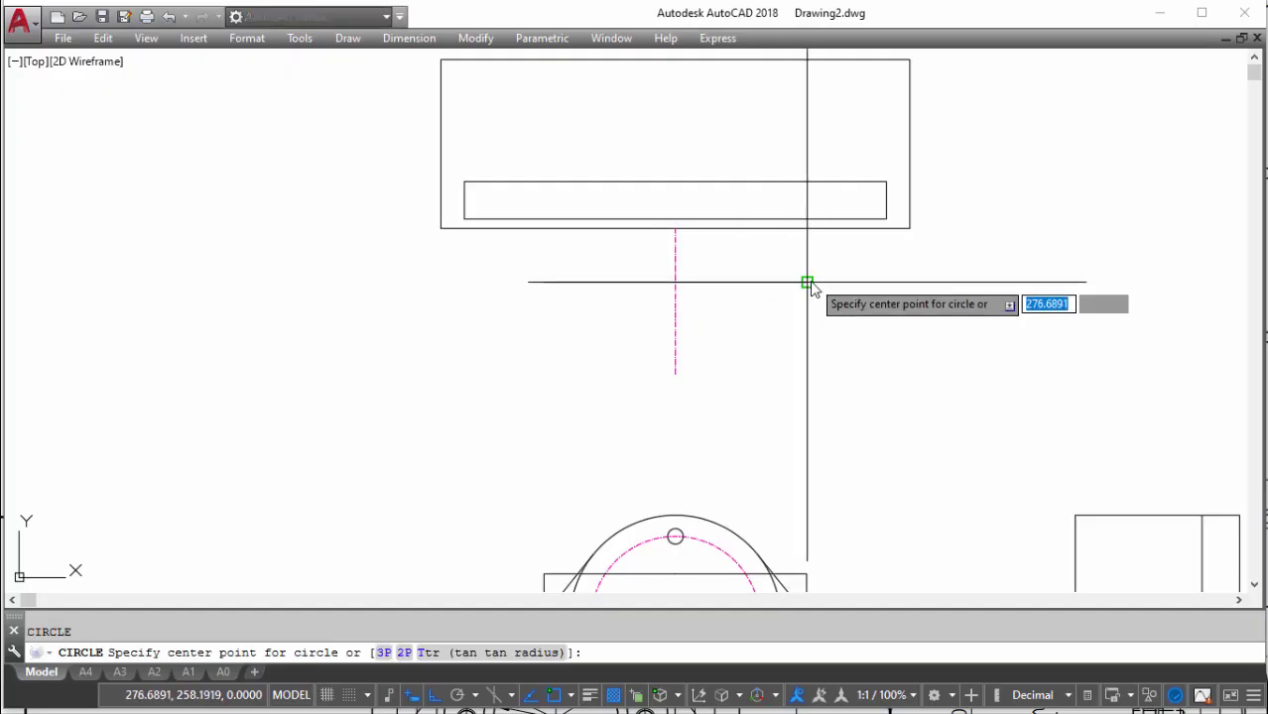
click(807, 281)
text(9)
key(Return)
key(Return)
click(544, 282)
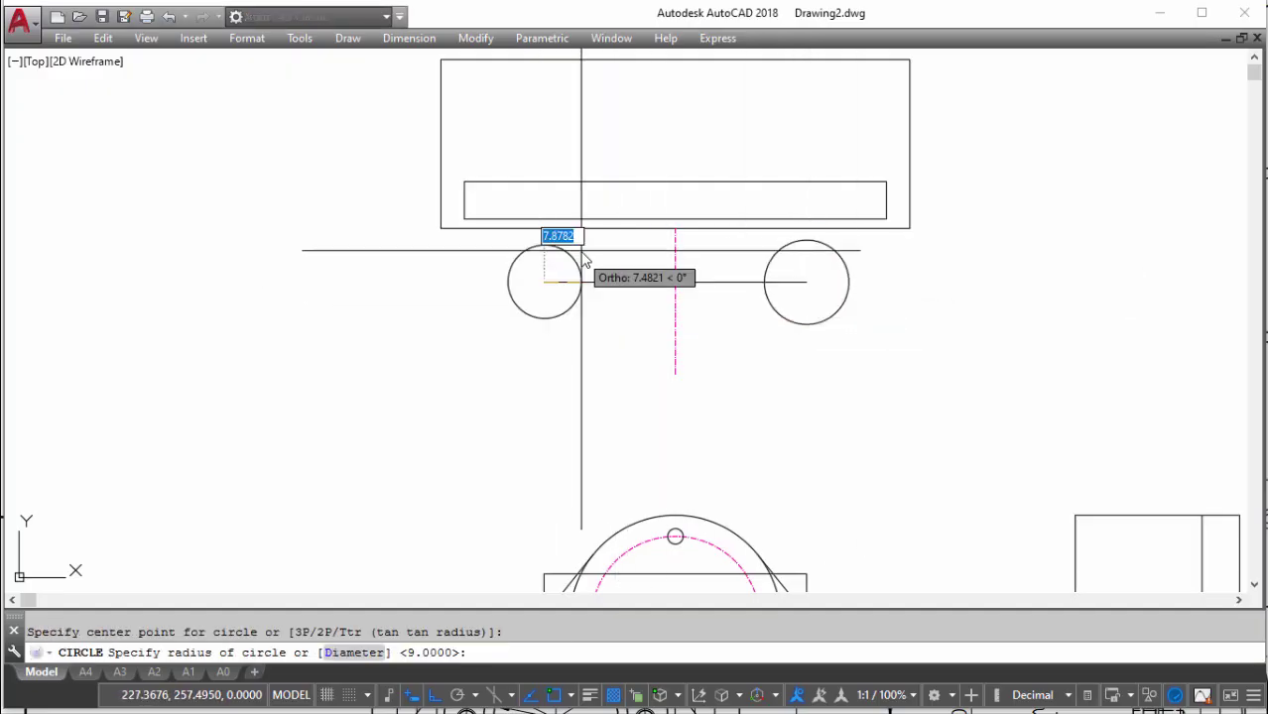
text(9)
key(Return)
scroll(778, 320, down, 4)
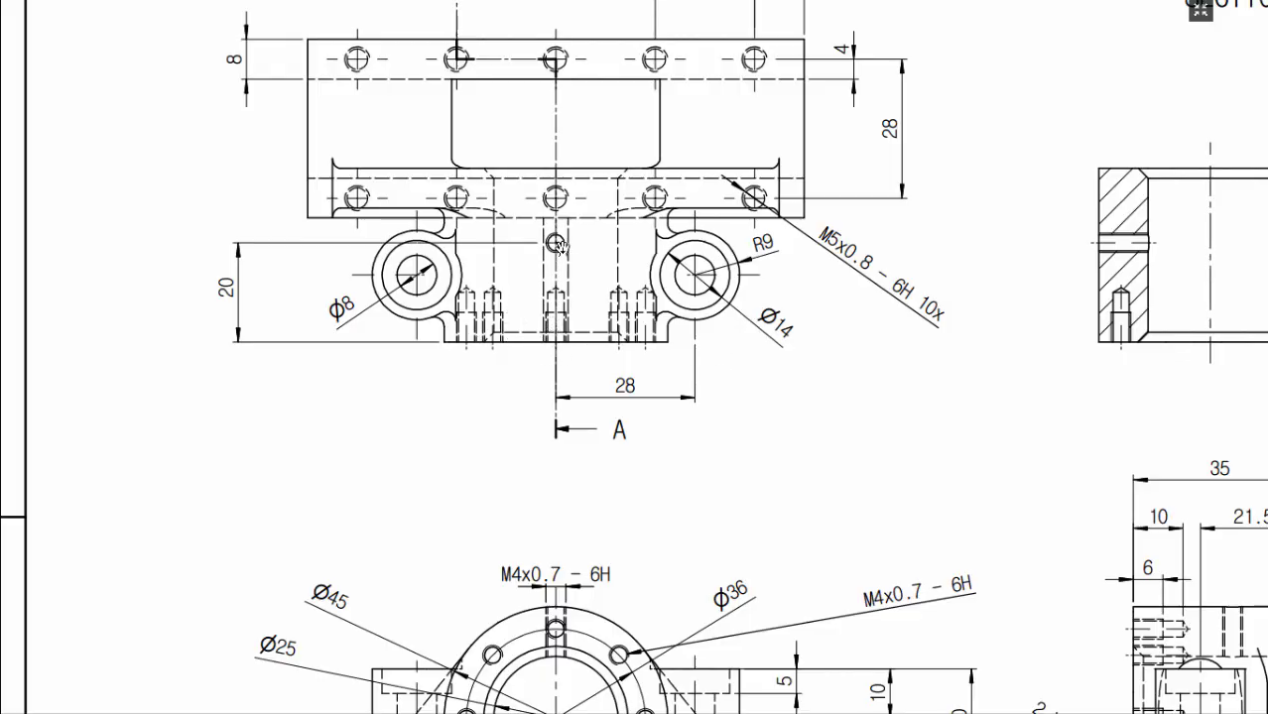
Offset the plate line 35 downward to form the block's bottom edge
drag(760, 467, 634, 220)
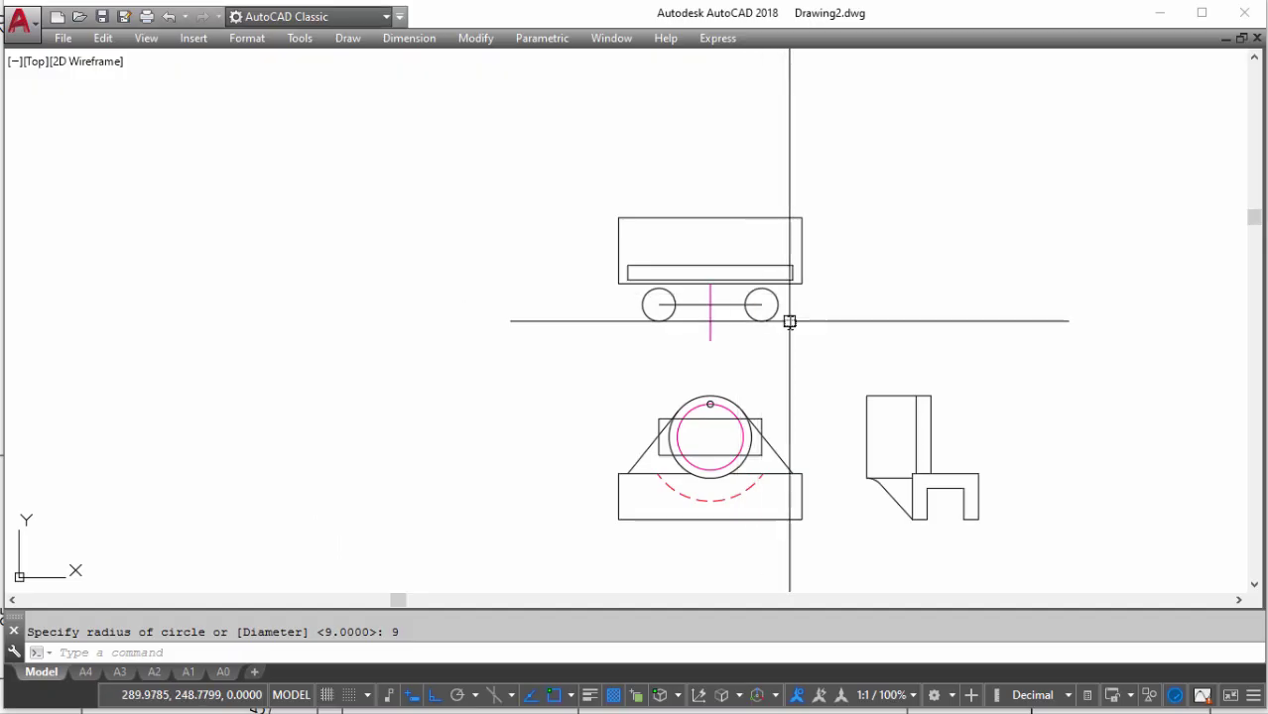
text(o)
key(Return)
text(3)
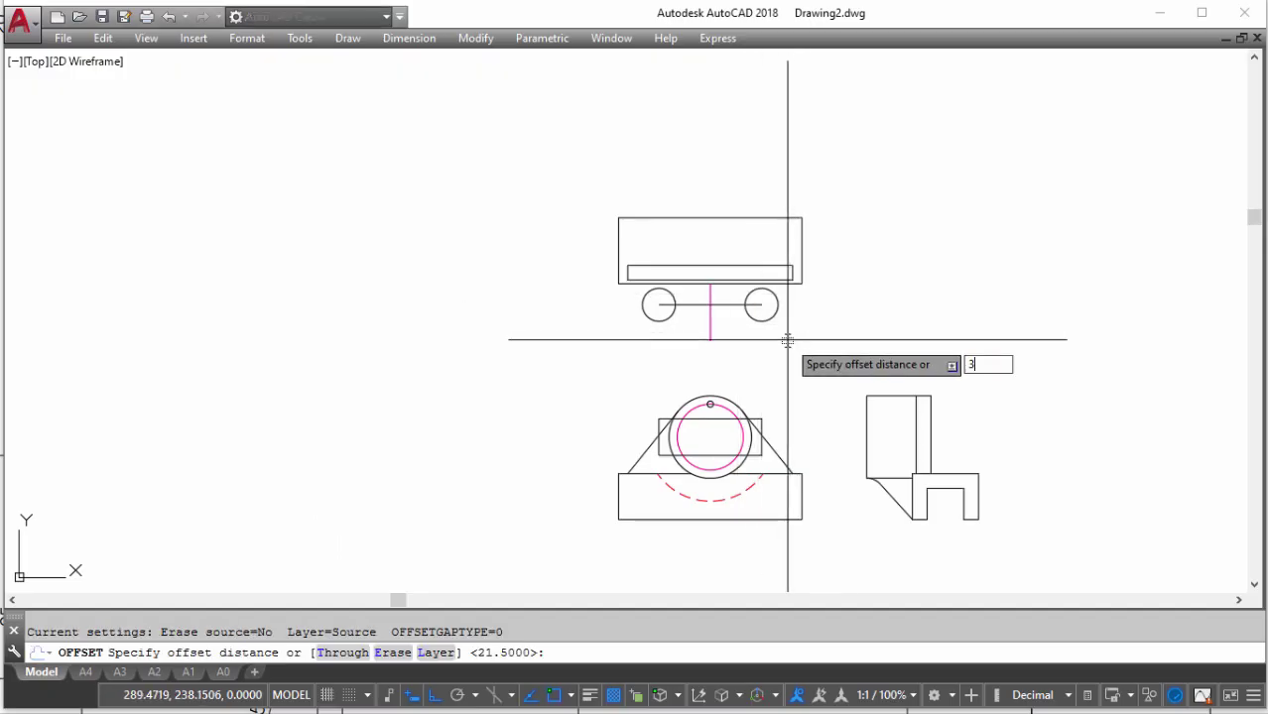
key(Return)
scroll(780, 347, up, 3)
click(724, 226)
click(776, 452)
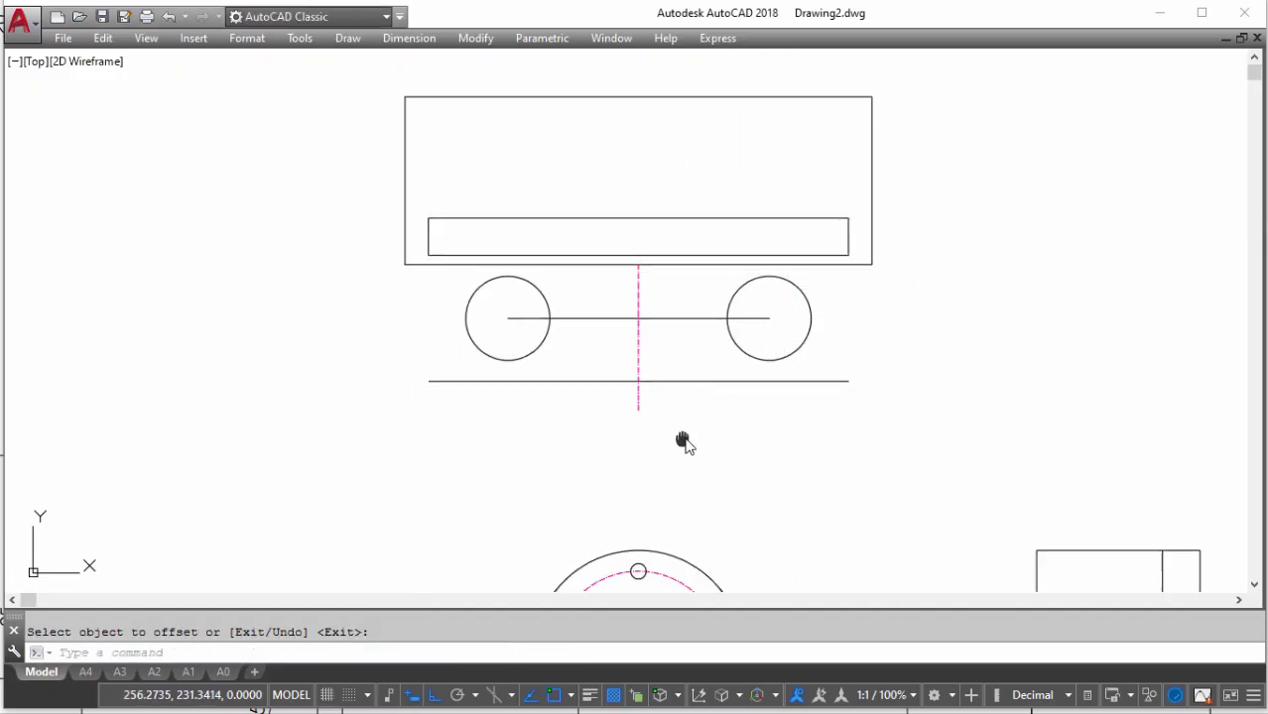
scroll(695, 437, up, 1)
key(Return)
key(Return)
text(45/)
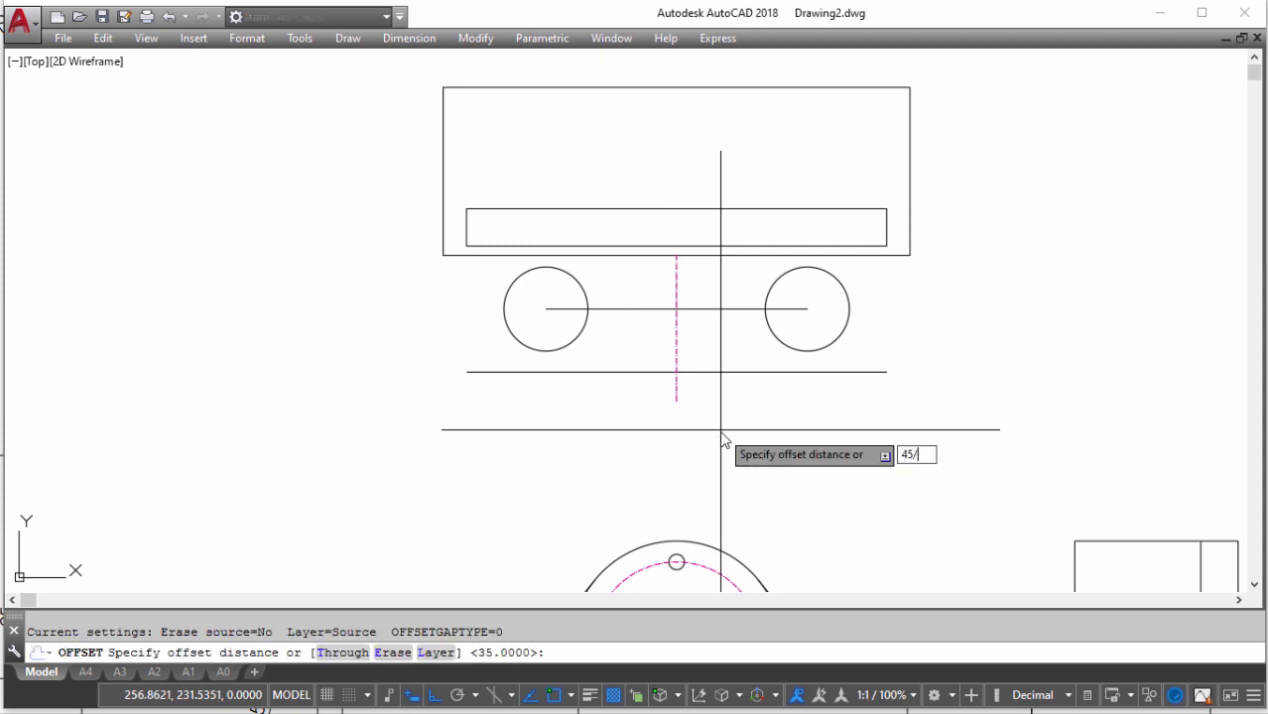
Offset the dashed centre line 22.5 to each side for the block's sides
text(2)
key(Return)
click(677, 392)
click(620, 341)
click(678, 342)
click(723, 342)
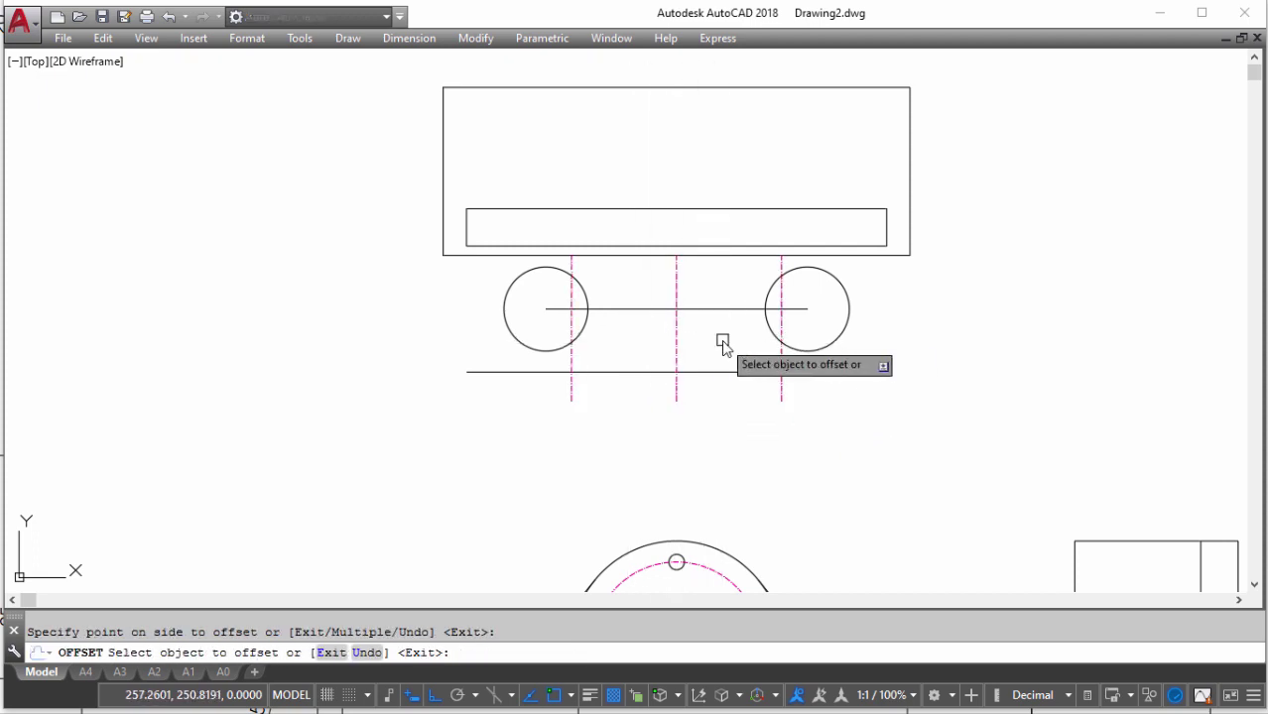
key(Escape)
Trim the bottom line's overhangs beyond the two new side lines
text(tr)
key(Return)
key(Return)
click(800, 429)
click(537, 375)
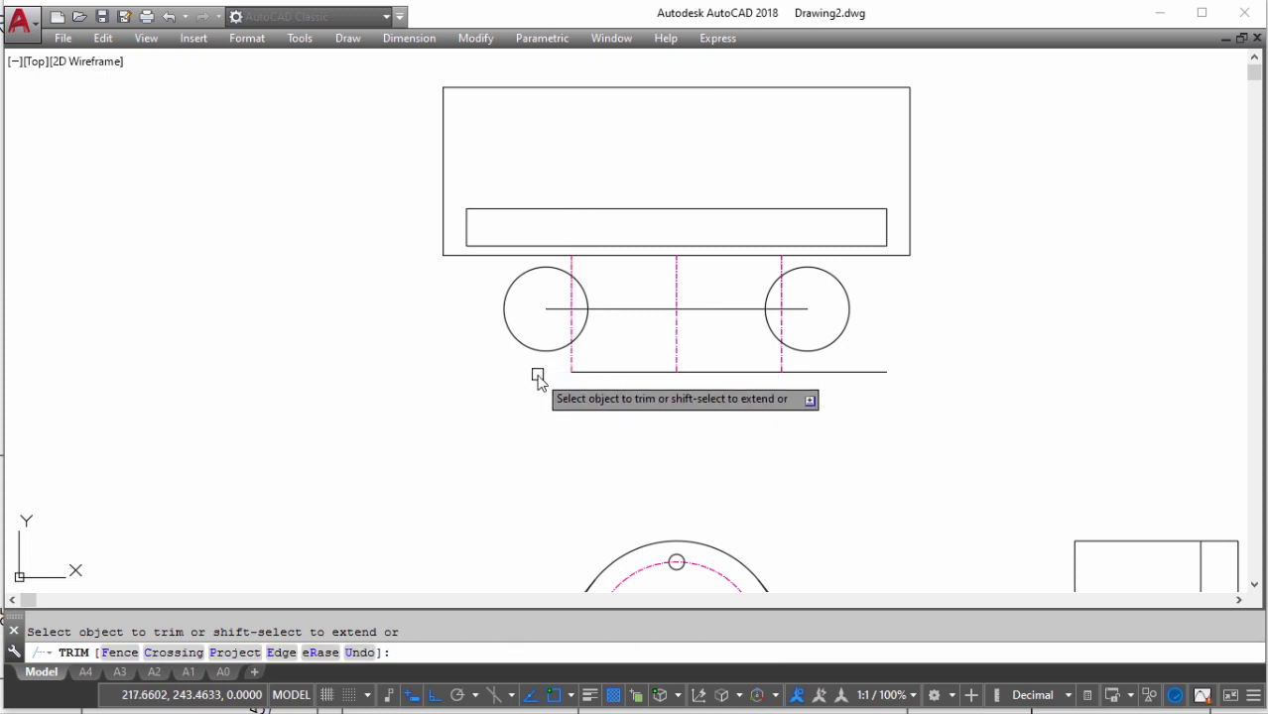
click(850, 373)
key(Return)
Match properties from a solid line so both side lines become solid
text(ma)
key(Return)
click(773, 373)
click(782, 359)
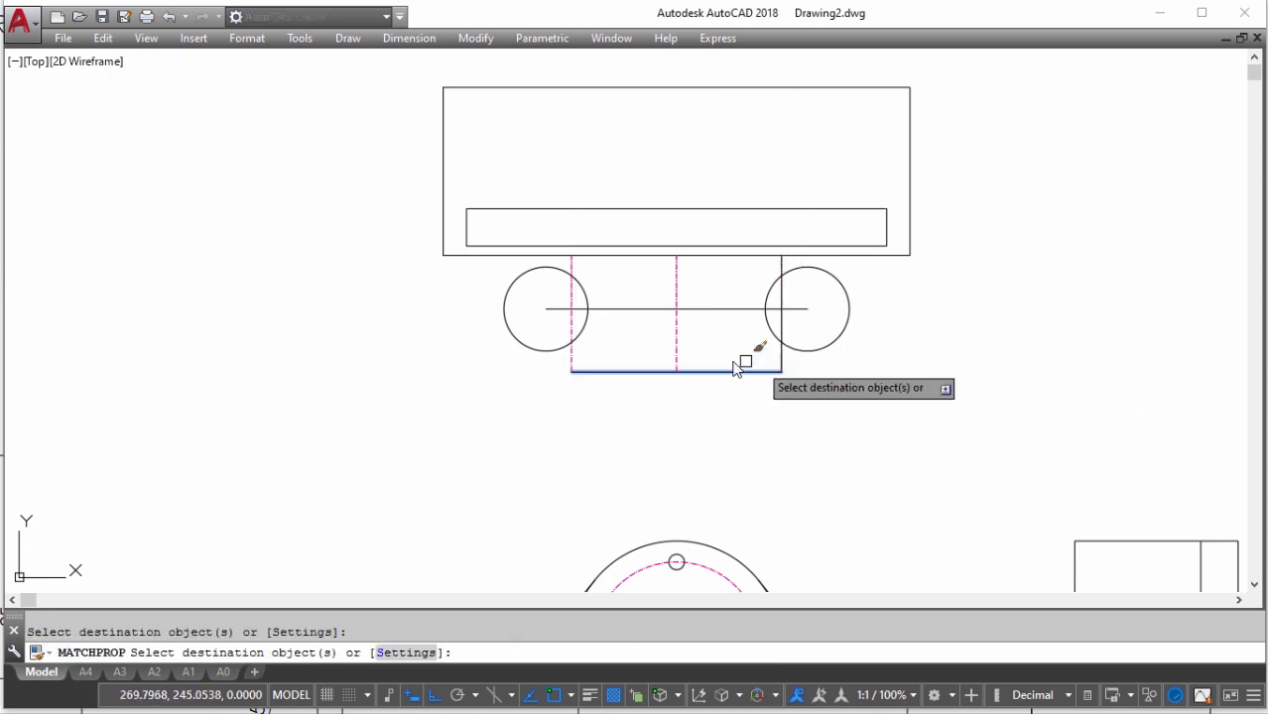
click(572, 355)
click(684, 312)
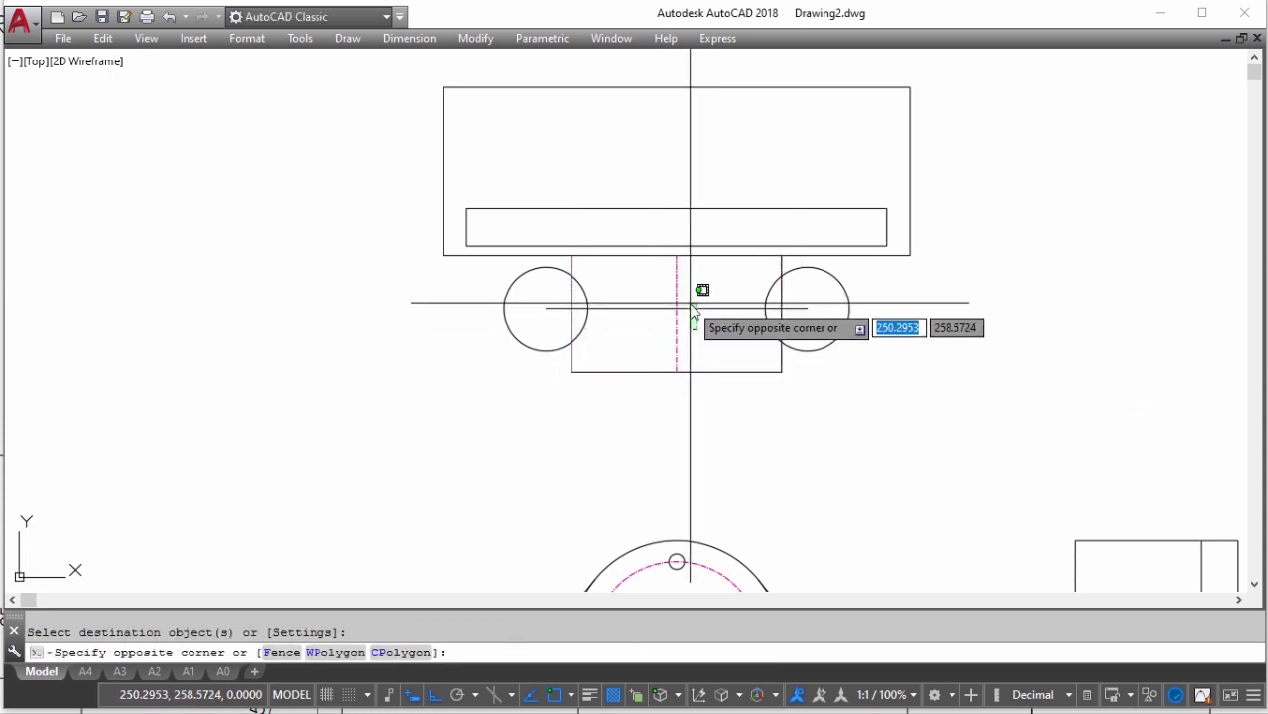
Erase the leftover right half of the middle horizontal line
key(Escape)
click(717, 342)
text(e)
key(Return)
scroll(658, 303, up, 2)
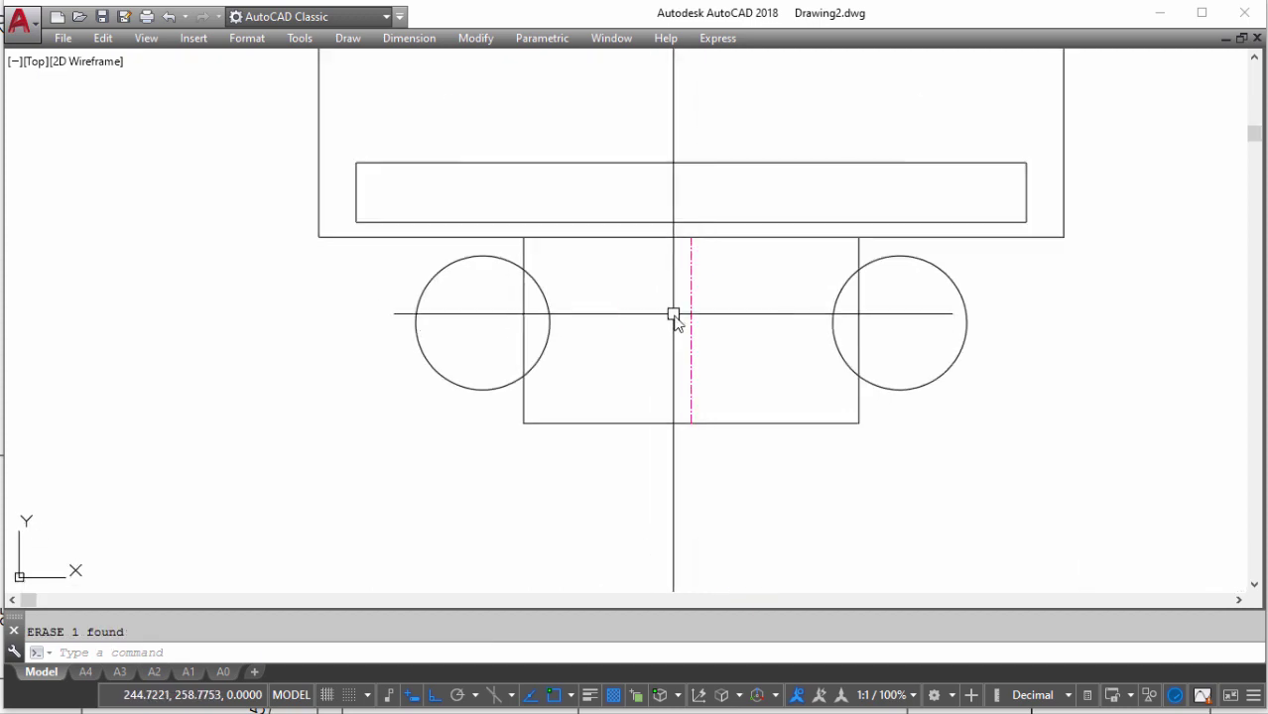
Begin a circle whose centre is located by tracking (TK)
text(c)
key(Return)
text(tk)
key(Return)
Place the hole centre 20 above the block bottom by tracking, retrying after a misplaced circle
click(704, 421)
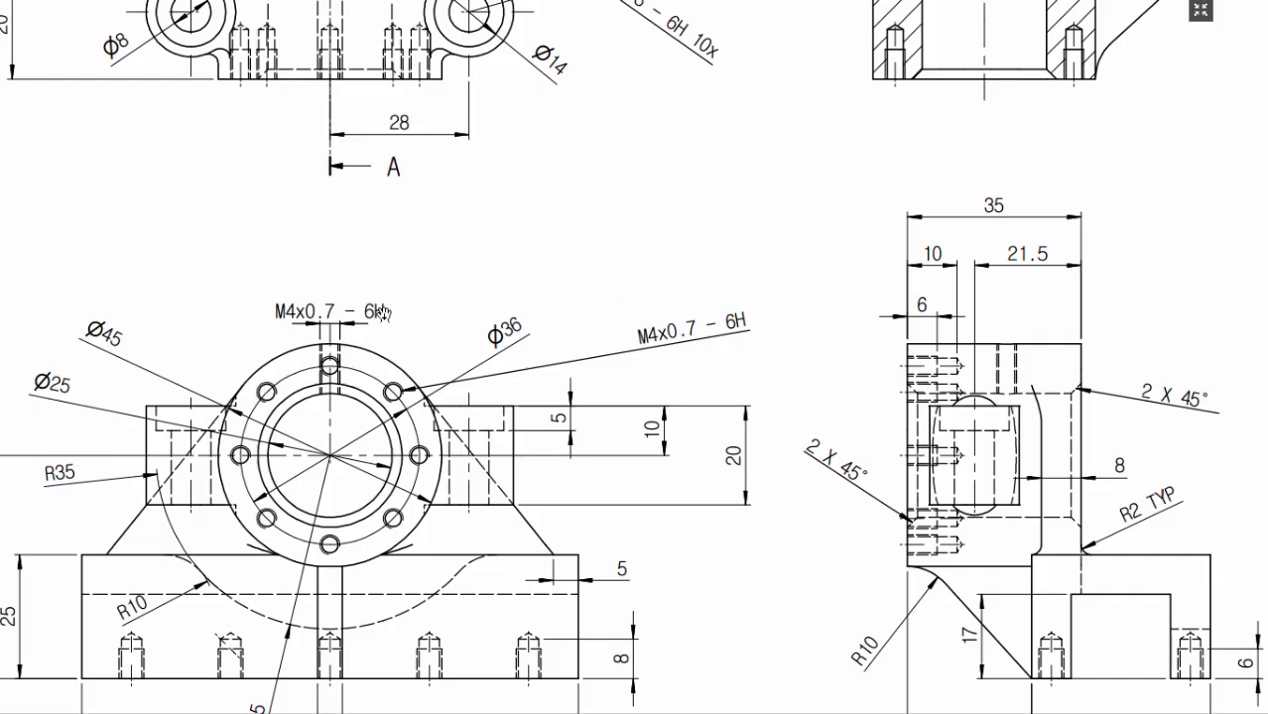
drag(383, 313, 611, 603)
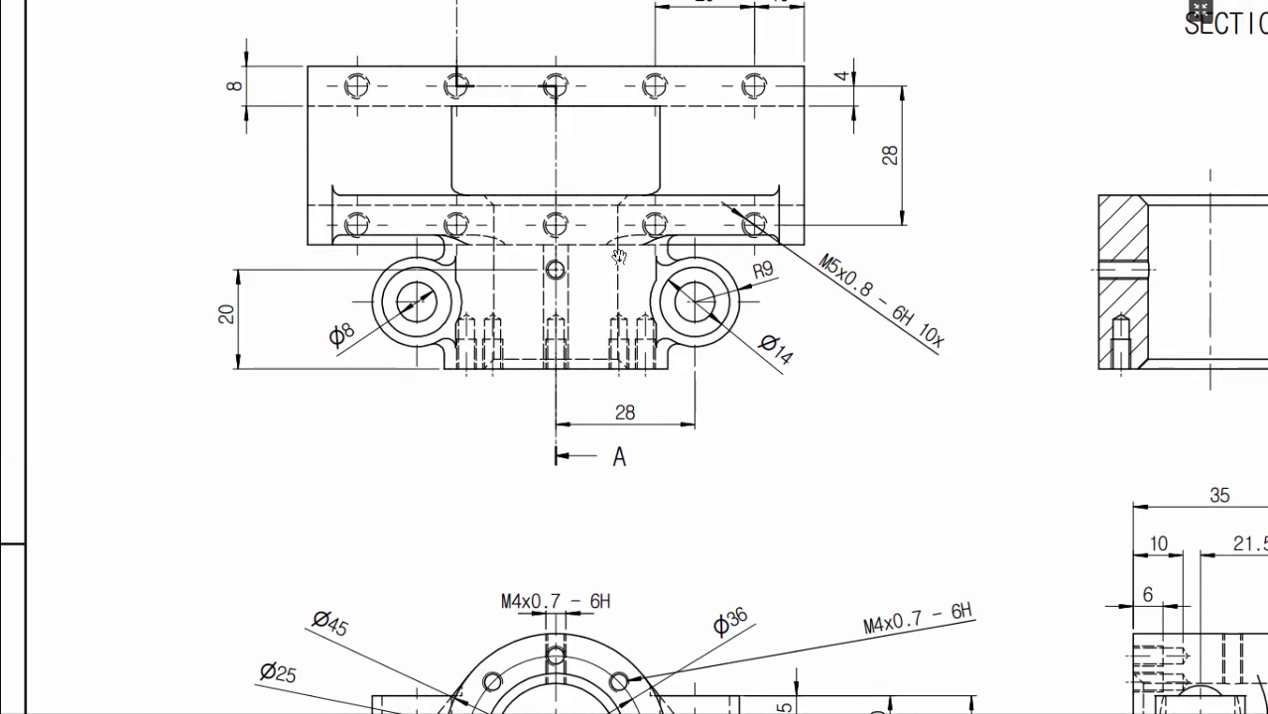
drag(646, 409, 637, 289)
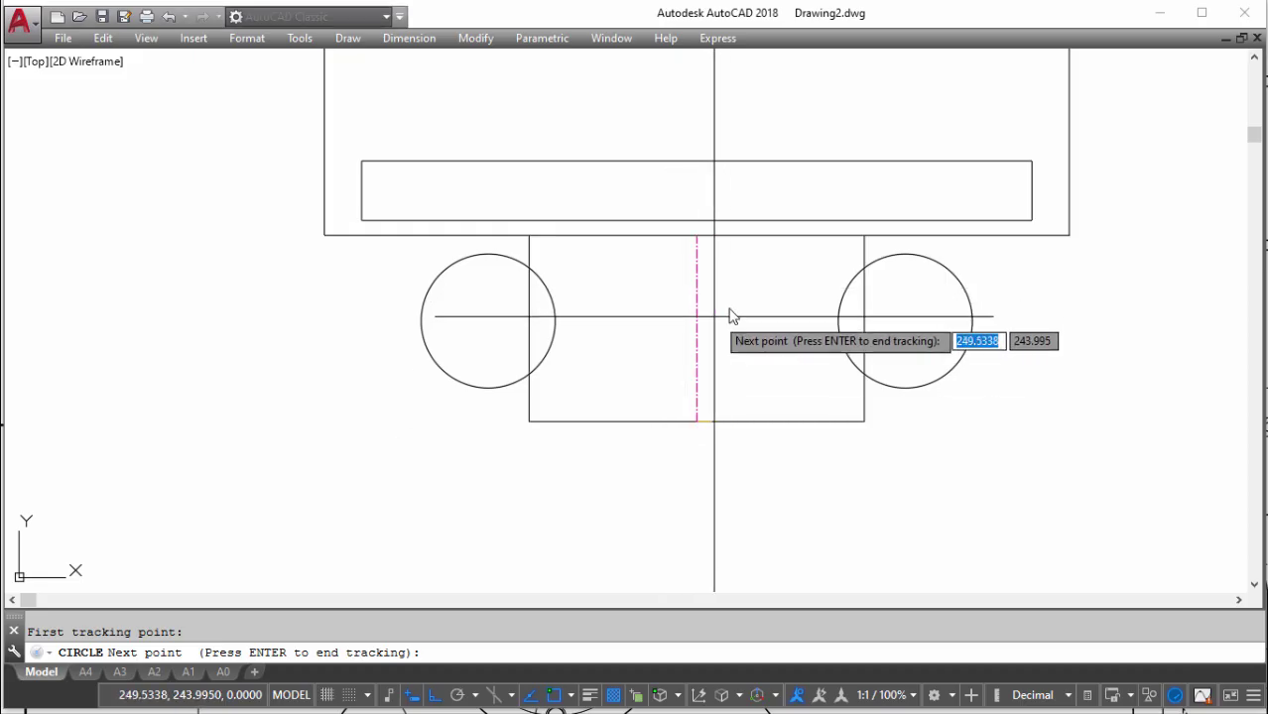
key(Return)
key(Return)
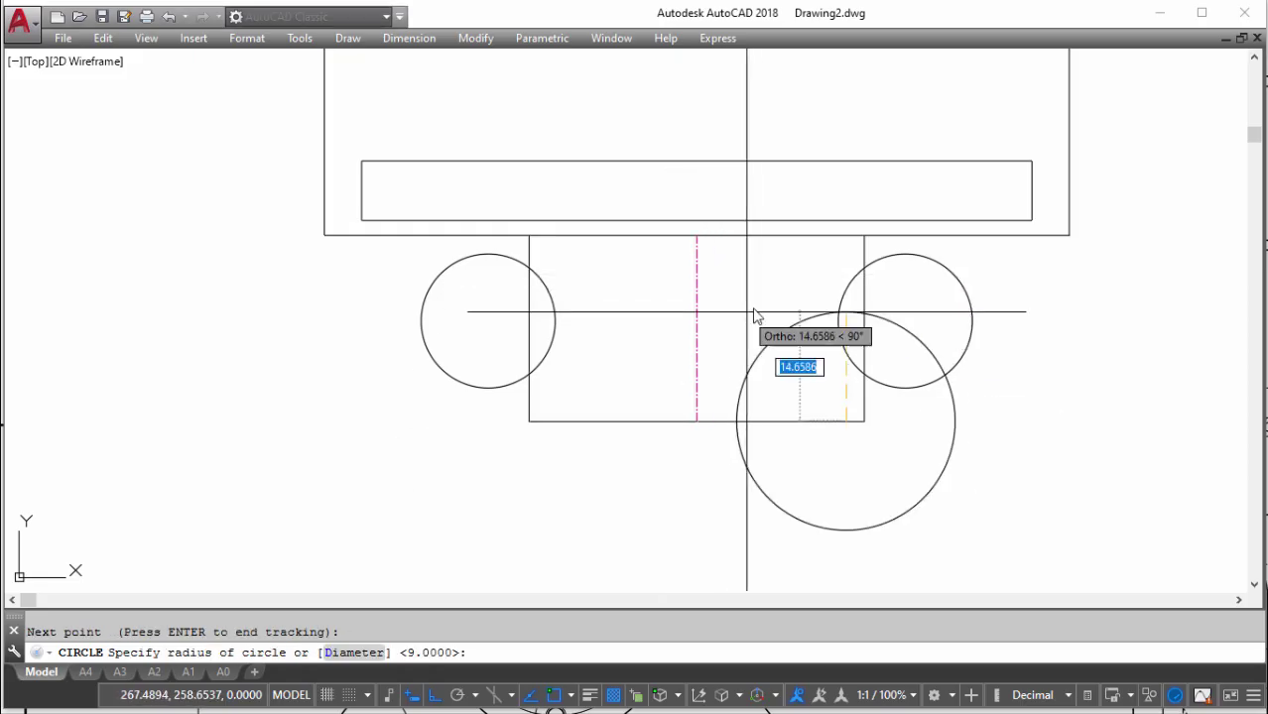
key(Escape)
key(Return)
text(tk)
key(Return)
click(696, 425)
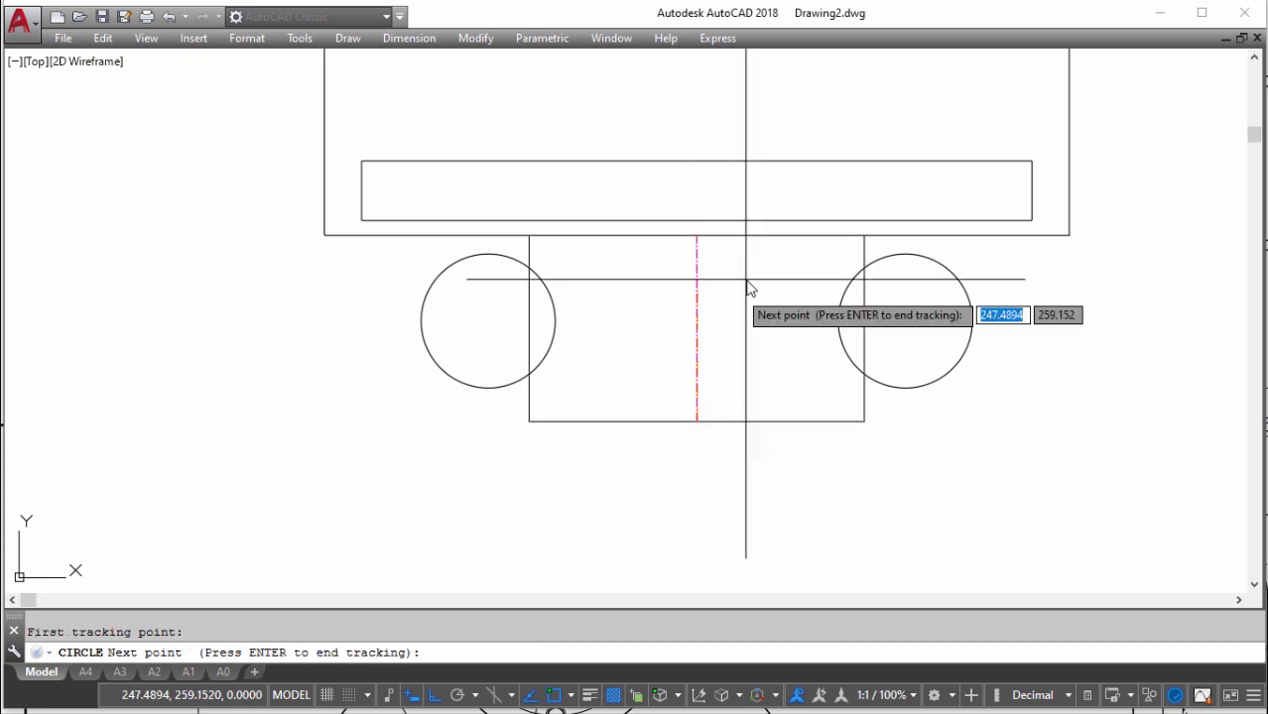
text(20)
key(Return)
key(Return)
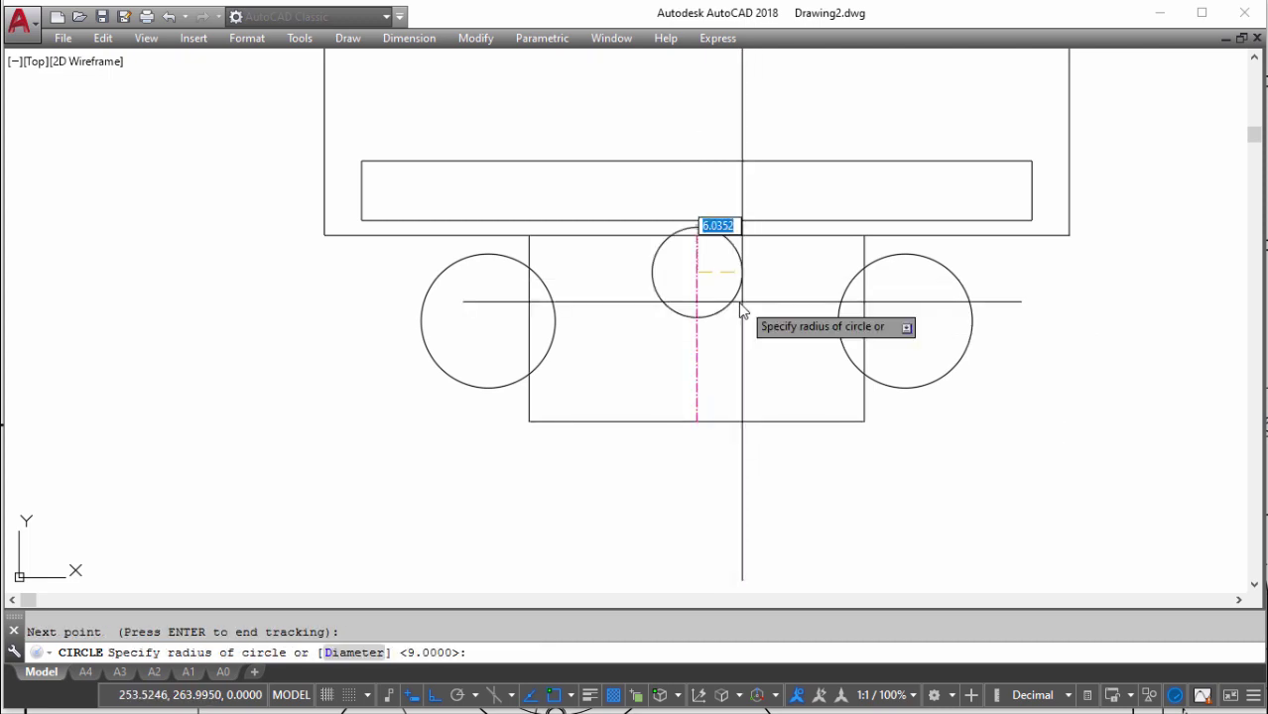
text(d)
key(Return)
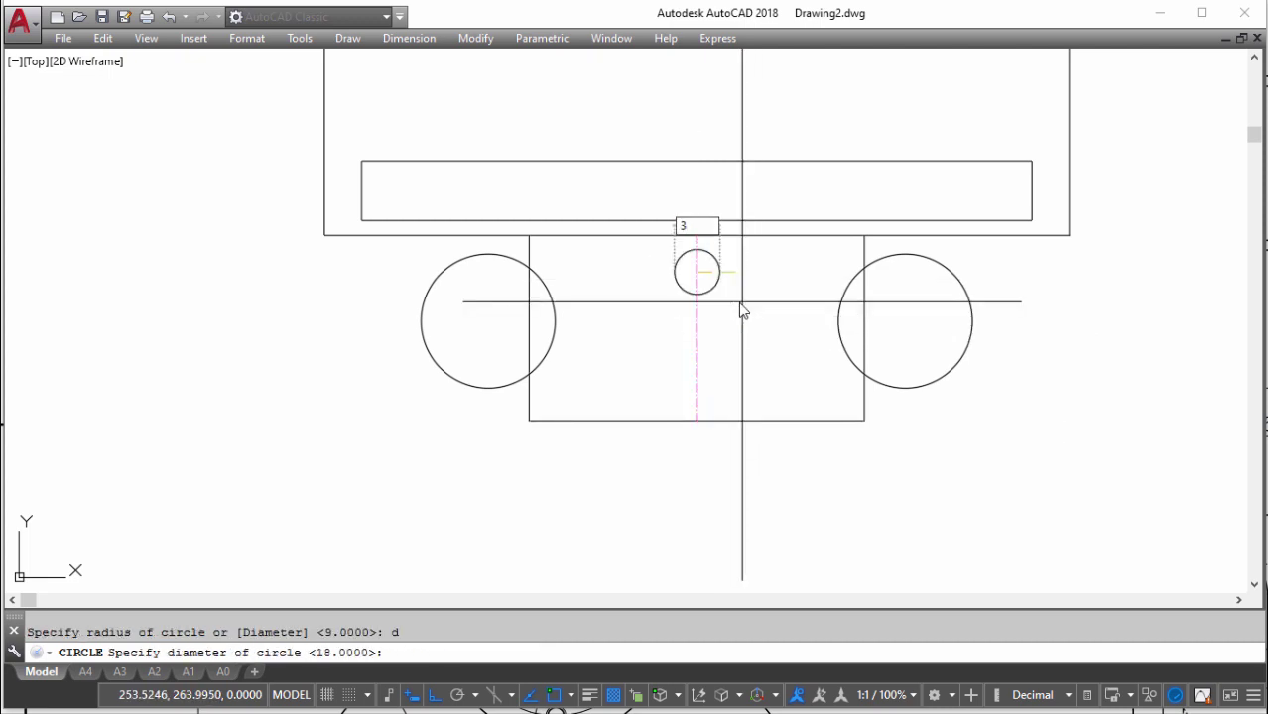
Give the centre-line hole a 3.3 diameter and check the reference drawing
scroll(742, 305, down, 3)
scroll(742, 305, up, 2)
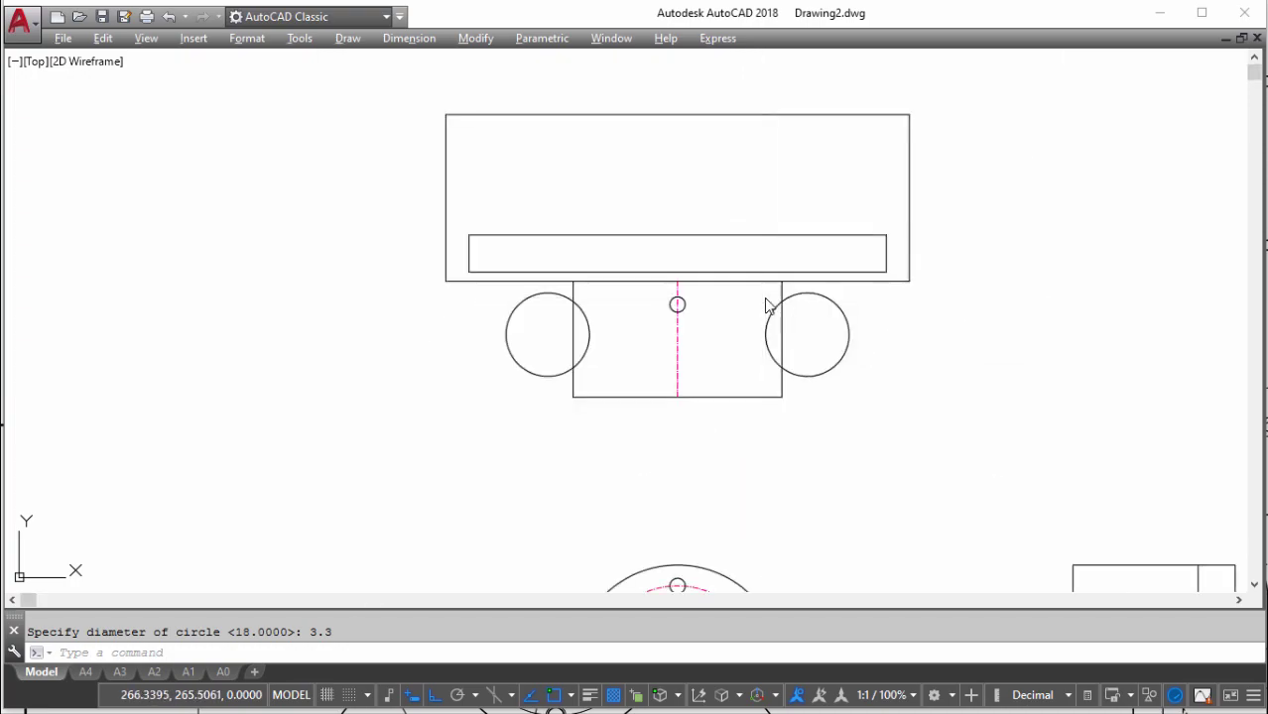
key(alt+Tab)
scroll(831, 371, up, 2)
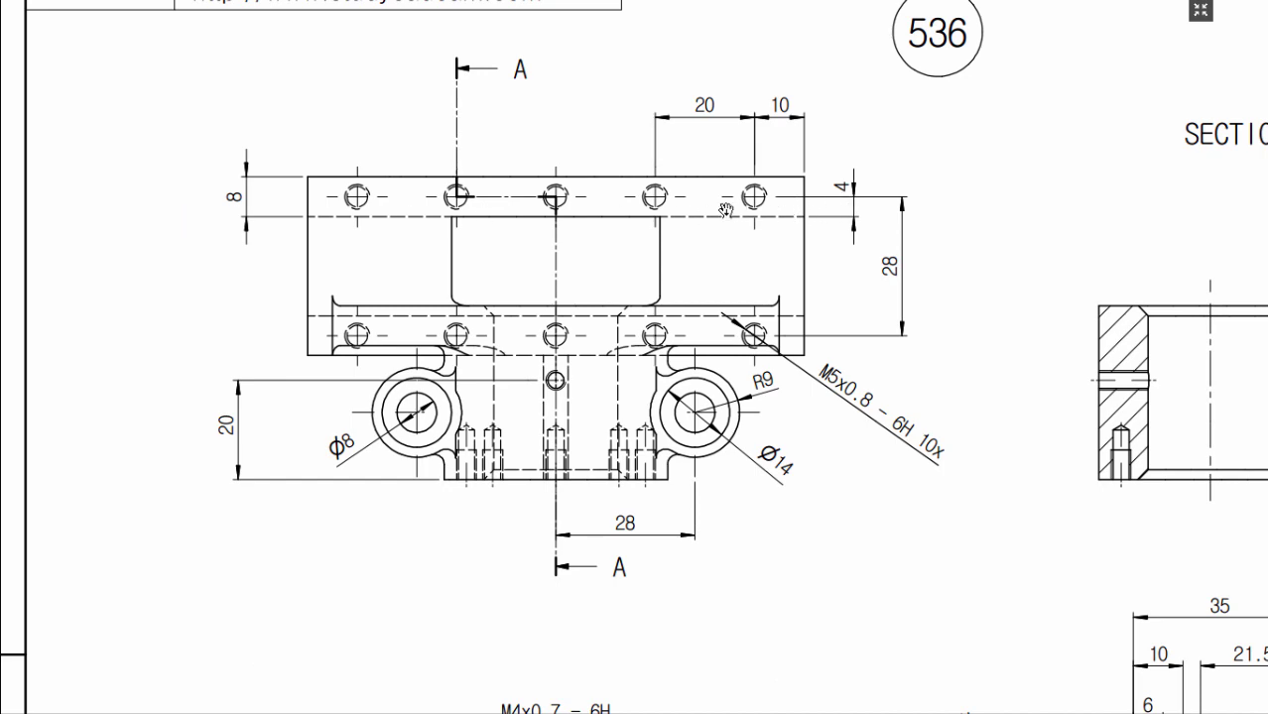
key(alt+Tab)
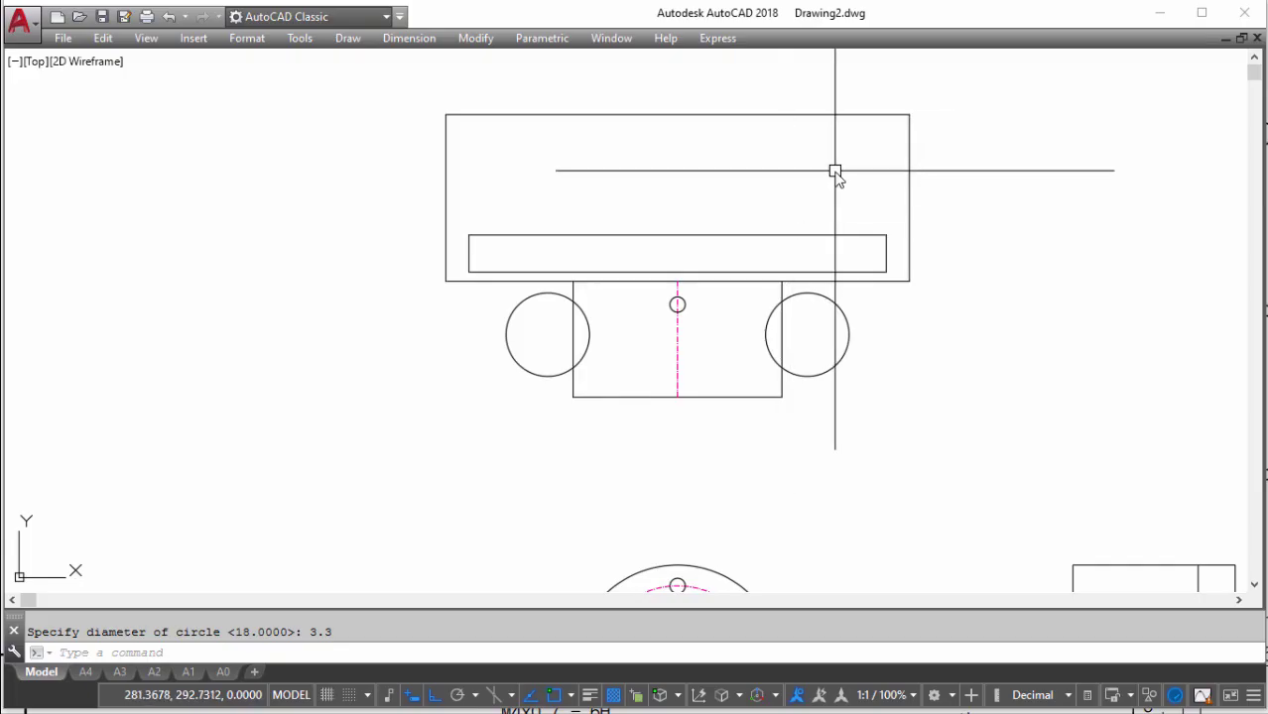
Offset the plate's top edge 8 units inward as a helper line
text(l)
key(Return)
key(Escape)
text(oint:)
key(Return)
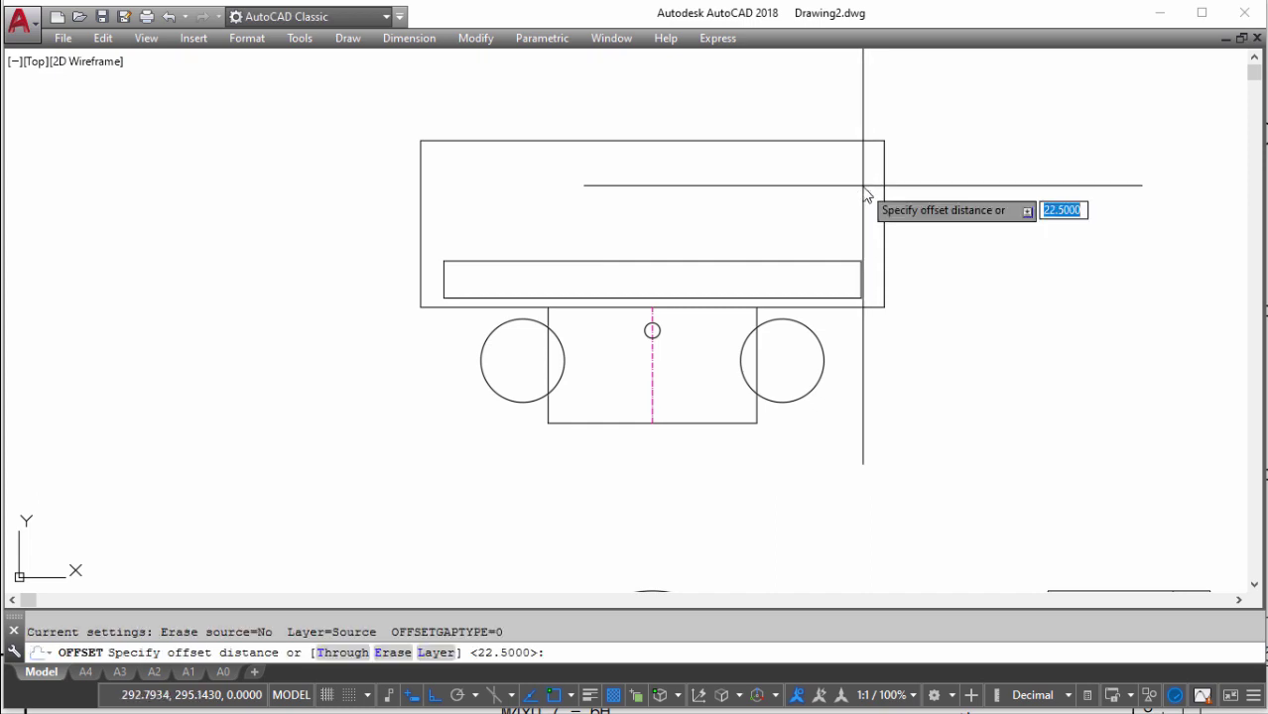
key(Return)
click(839, 141)
click(852, 192)
key(Escape)
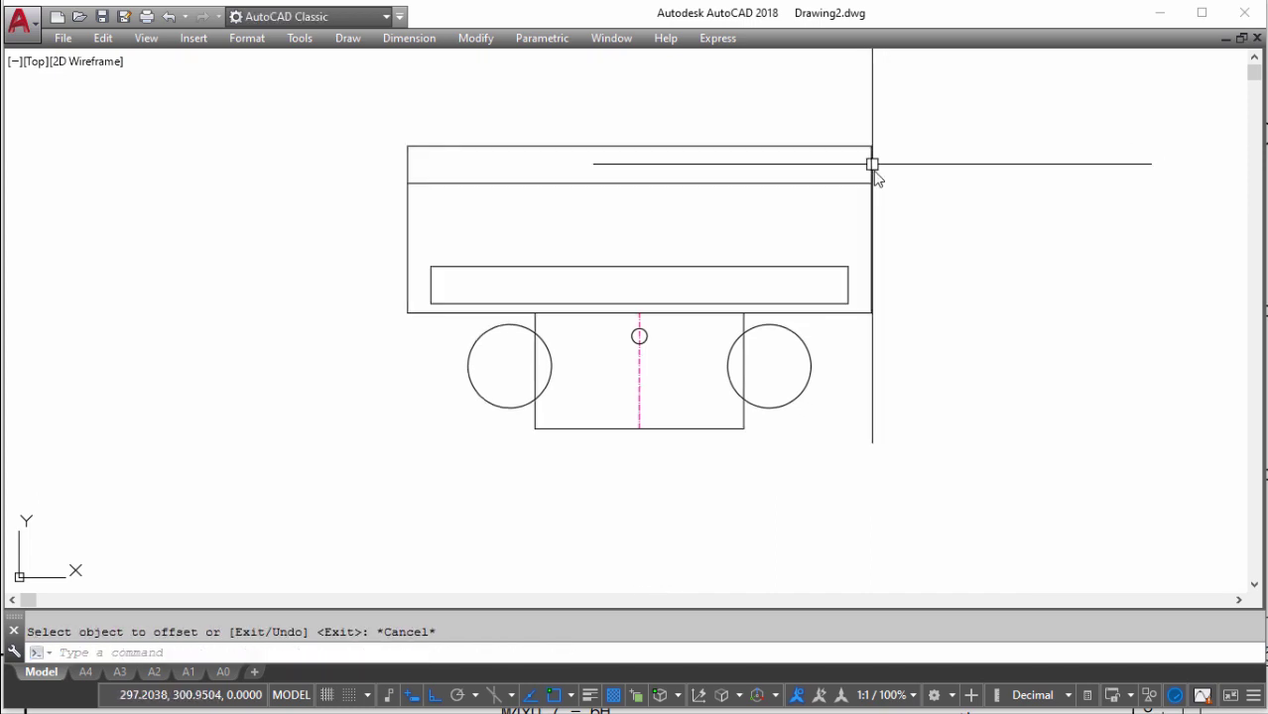
Draw a 10-unit helper line starting midway between two picked points
scroll(898, 188, up, 2)
middle_drag(905, 194, 908, 186)
text(l)
key(Return)
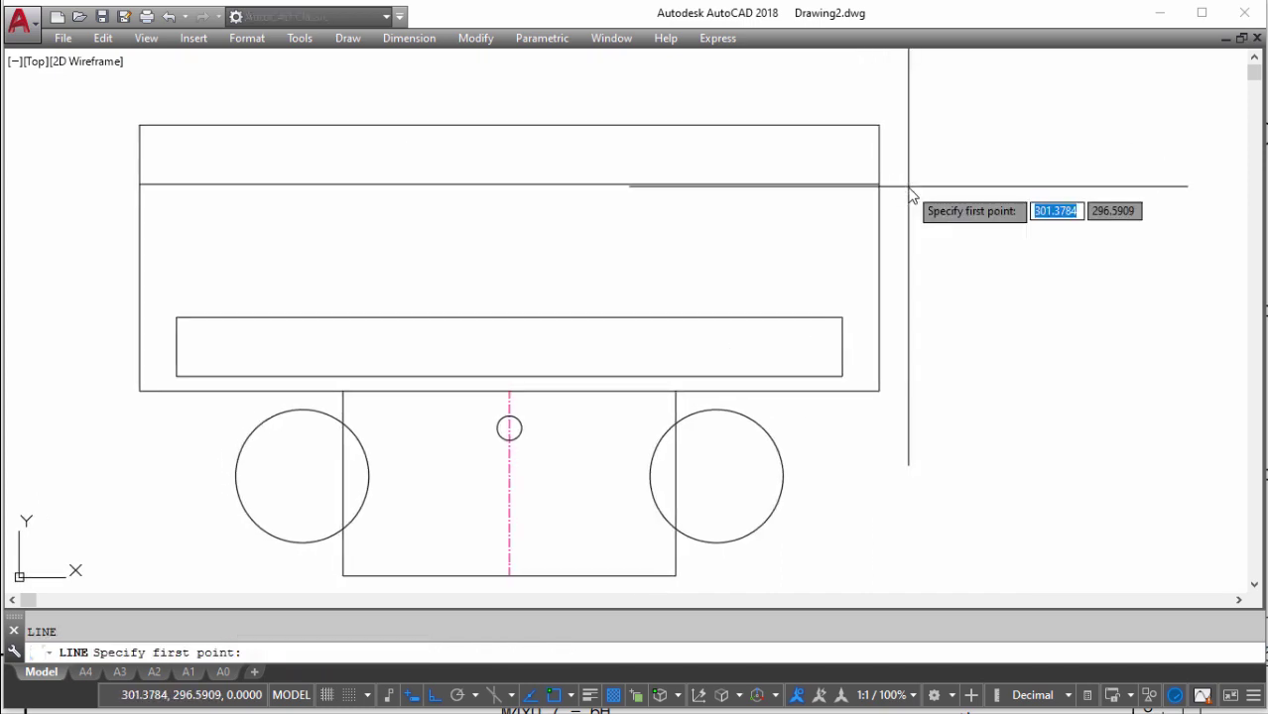
key(Return)
click(879, 185)
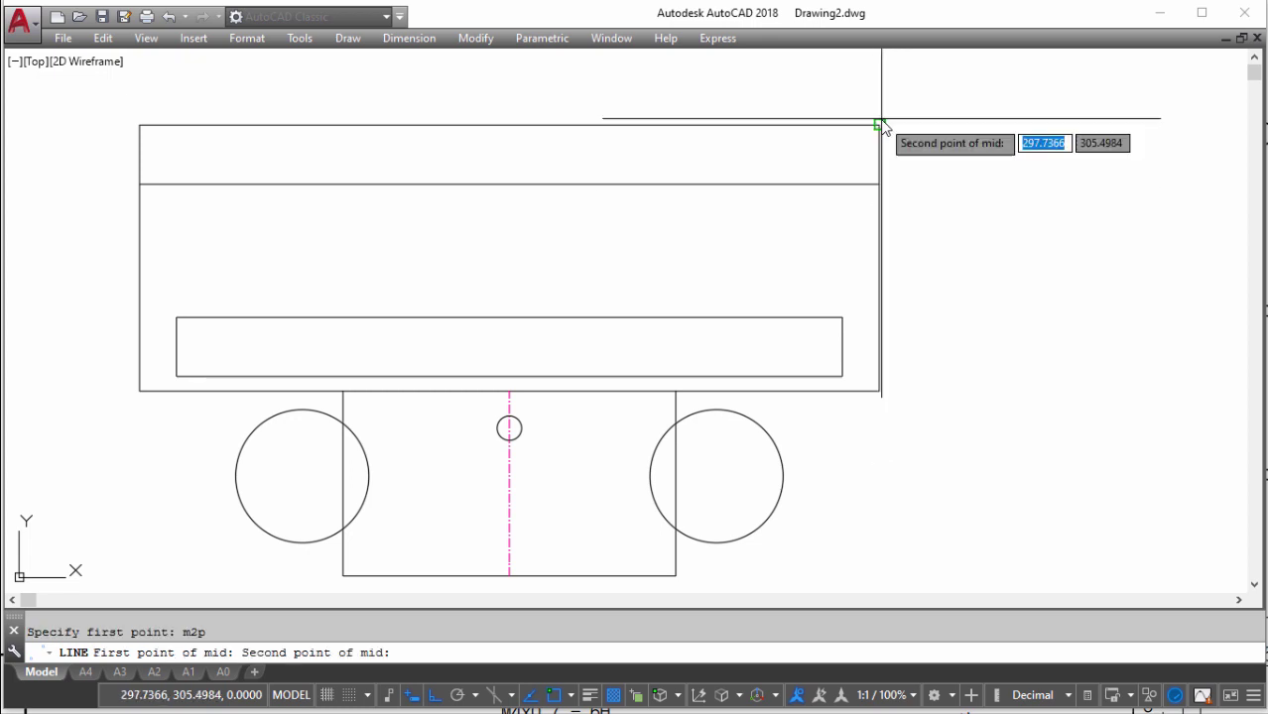
click(880, 125)
text(1)
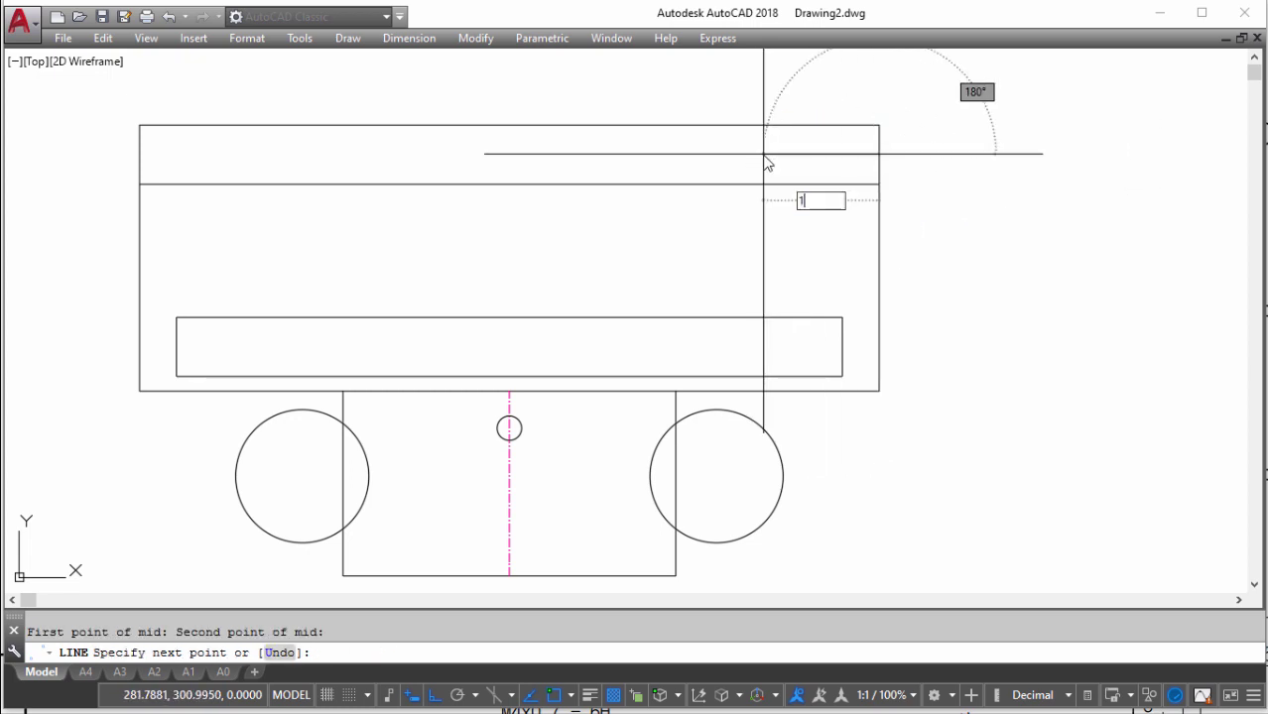
text(0)
key(Return)
key(Return)
scroll(816, 162, up, 3)
Draw the corner hole circle at the helper line's end, replacing a wrongly sized attempt
text(c)
click(802, 169)
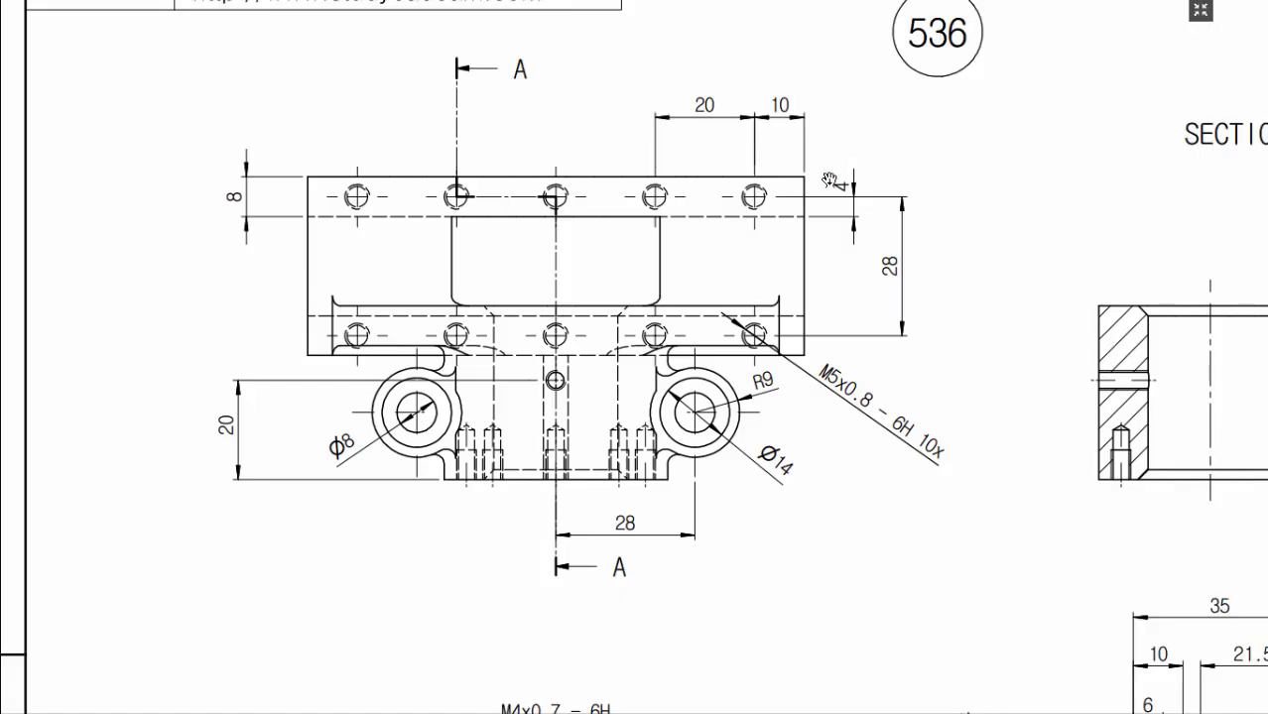
scroll(812, 316, down, 2)
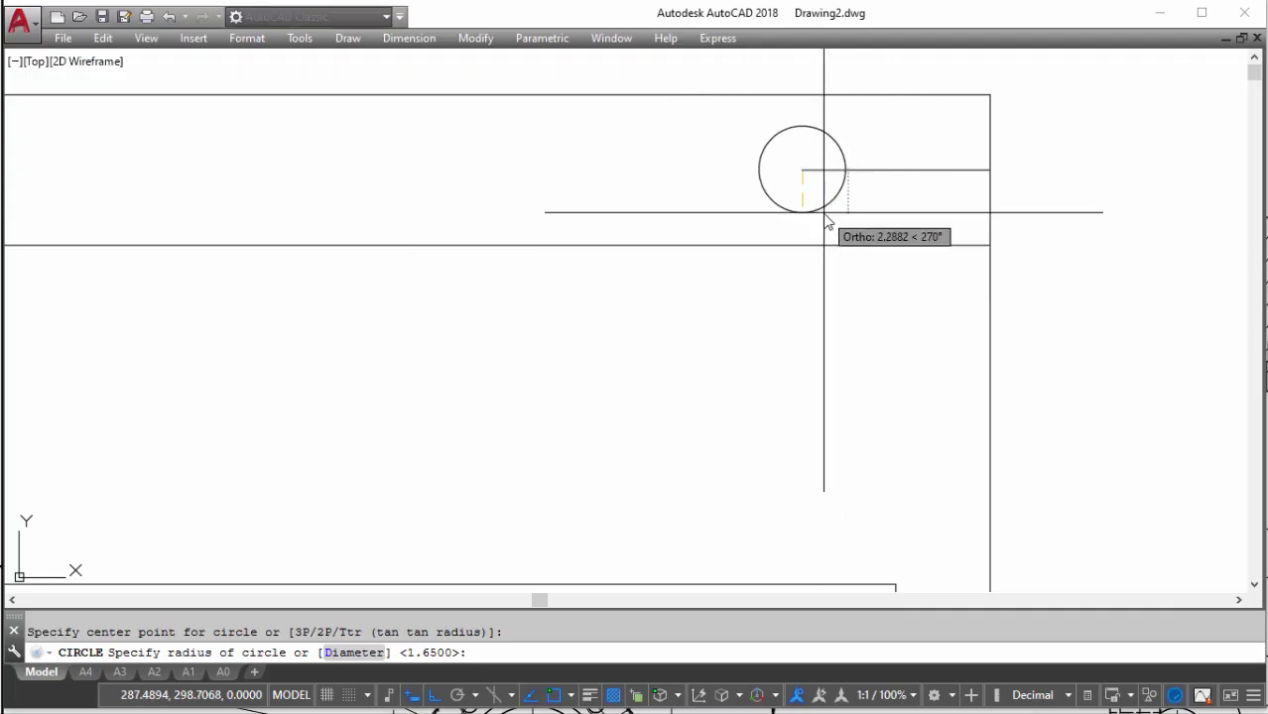
text(d)
key(Return)
text(4)
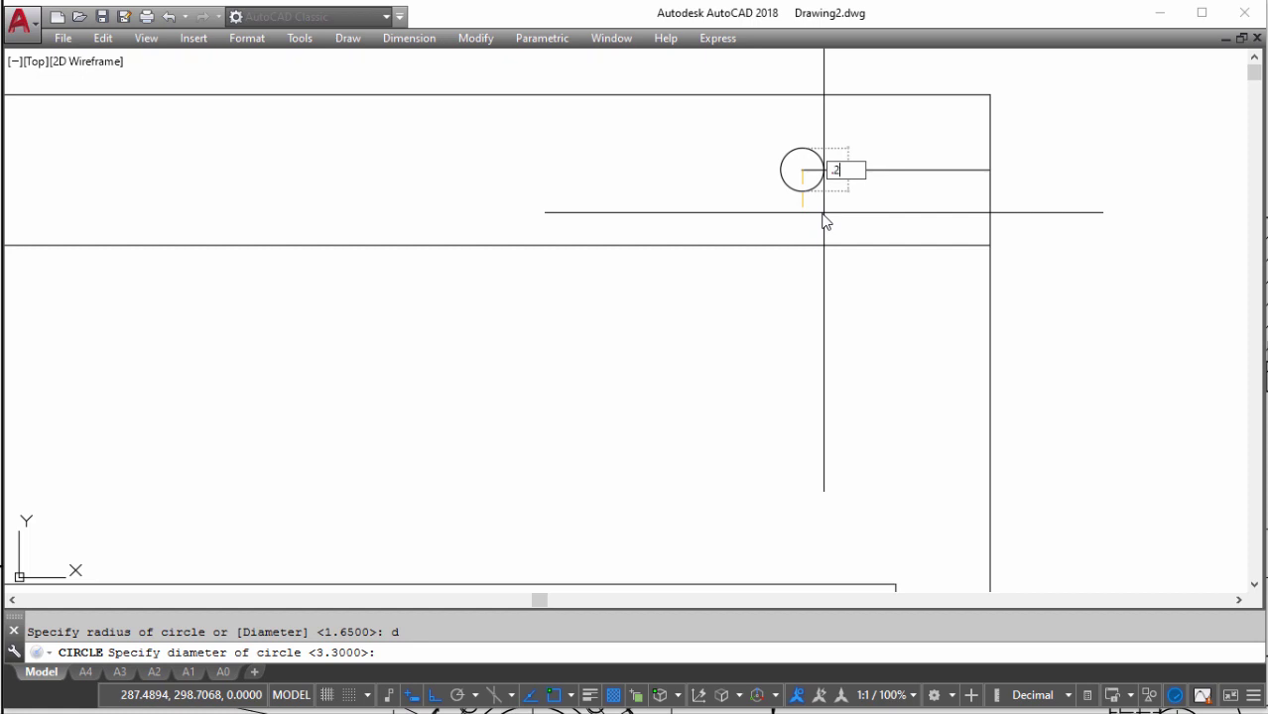
click(753, 128)
click(837, 206)
text(c)
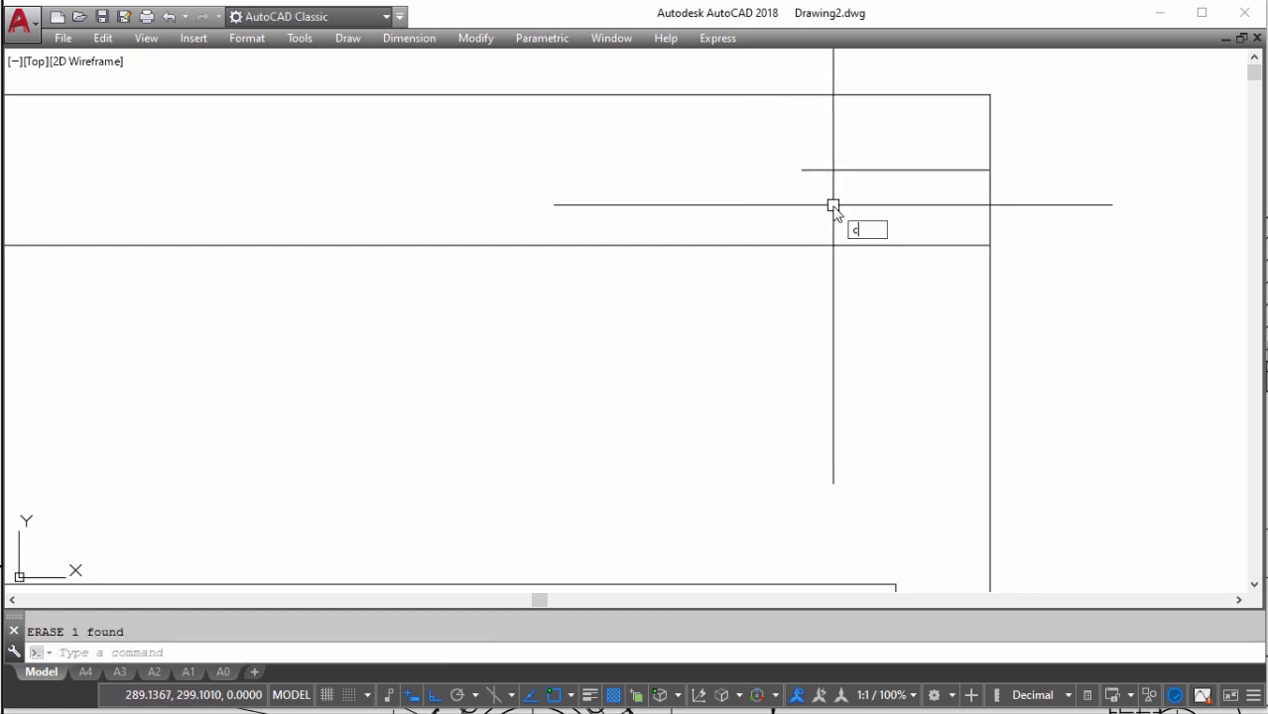
key(Return)
click(802, 169)
text(d)
key(Return)
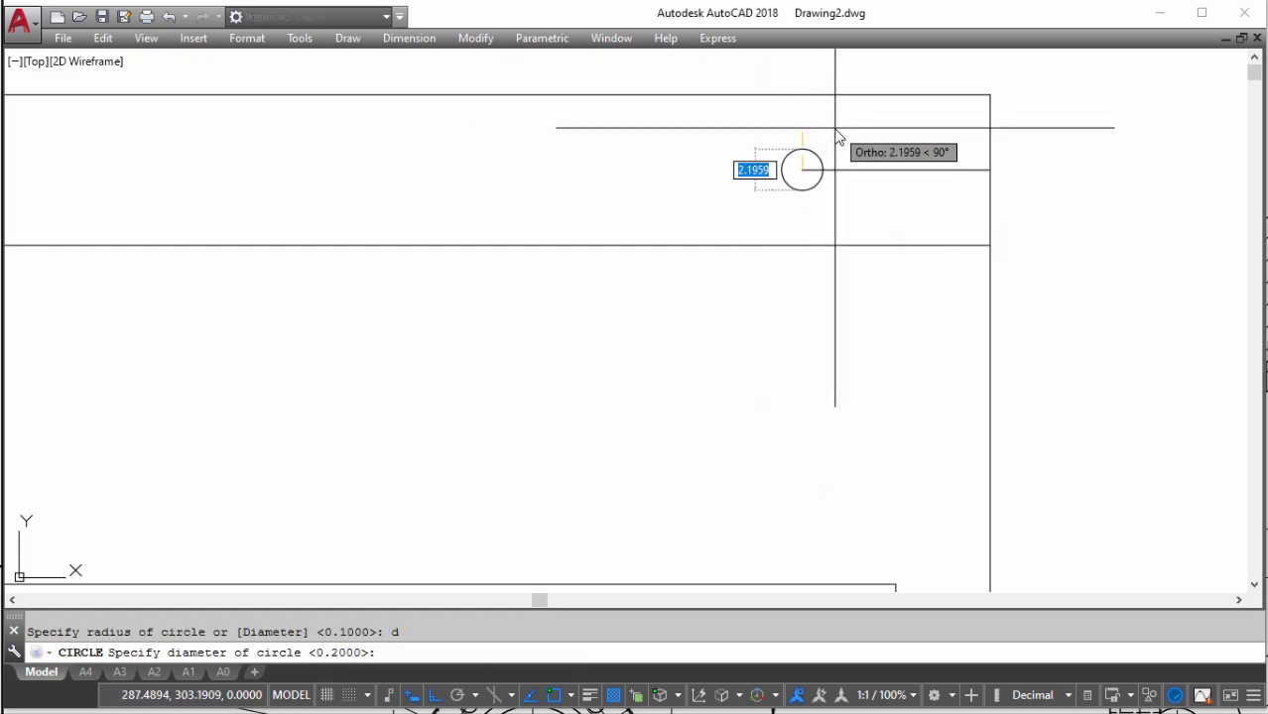
Delete the helper line beside the hole and return to the reference drawing
scroll(835, 129, down, 5)
click(900, 190)
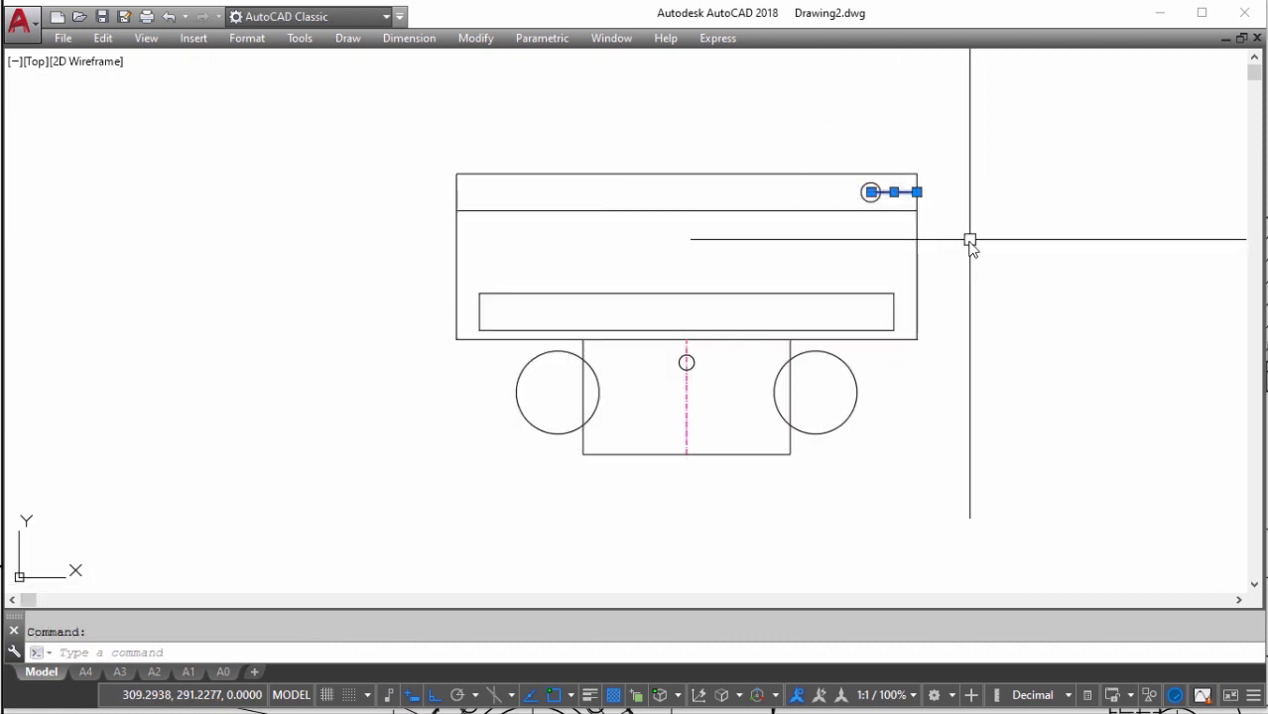
key(Delete)
scroll(971, 243, down, 8)
scroll(857, 374, up, 4)
scroll(856, 374, down, 4)
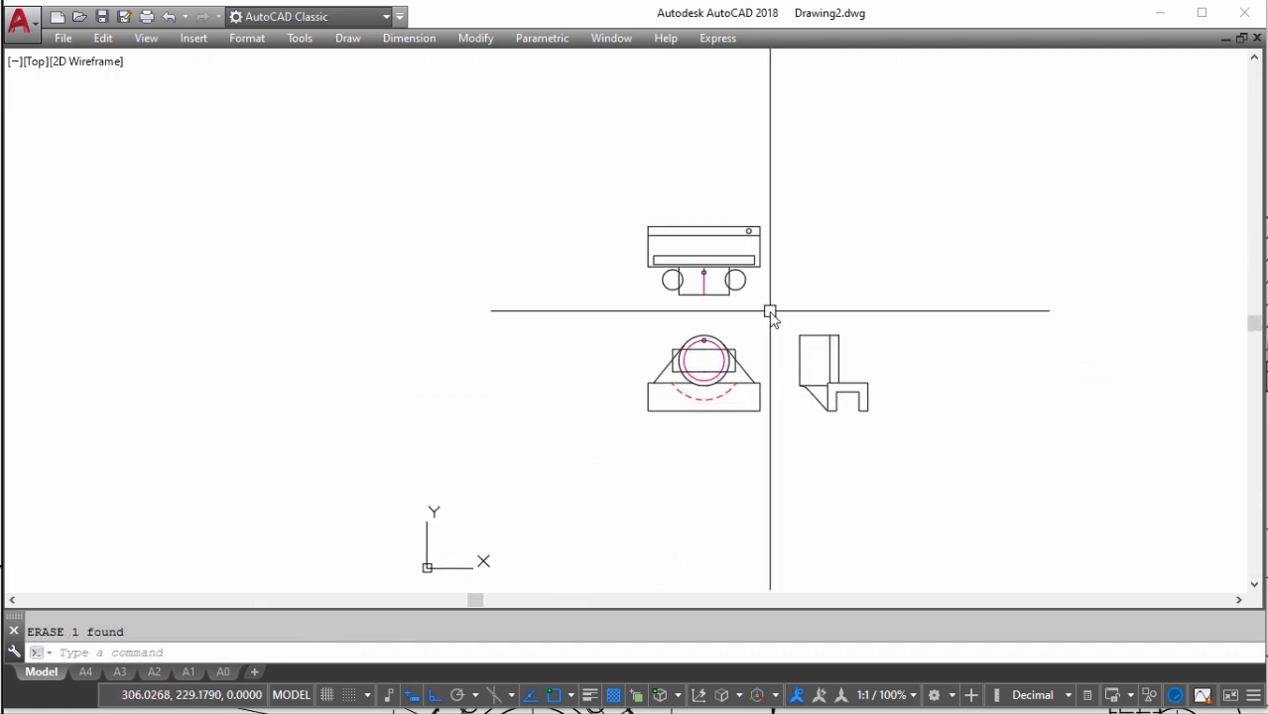
key(alt+Tab)
Paste the copied front view upright in Front view within the 3D workspace
scroll(776, 318, down, 3)
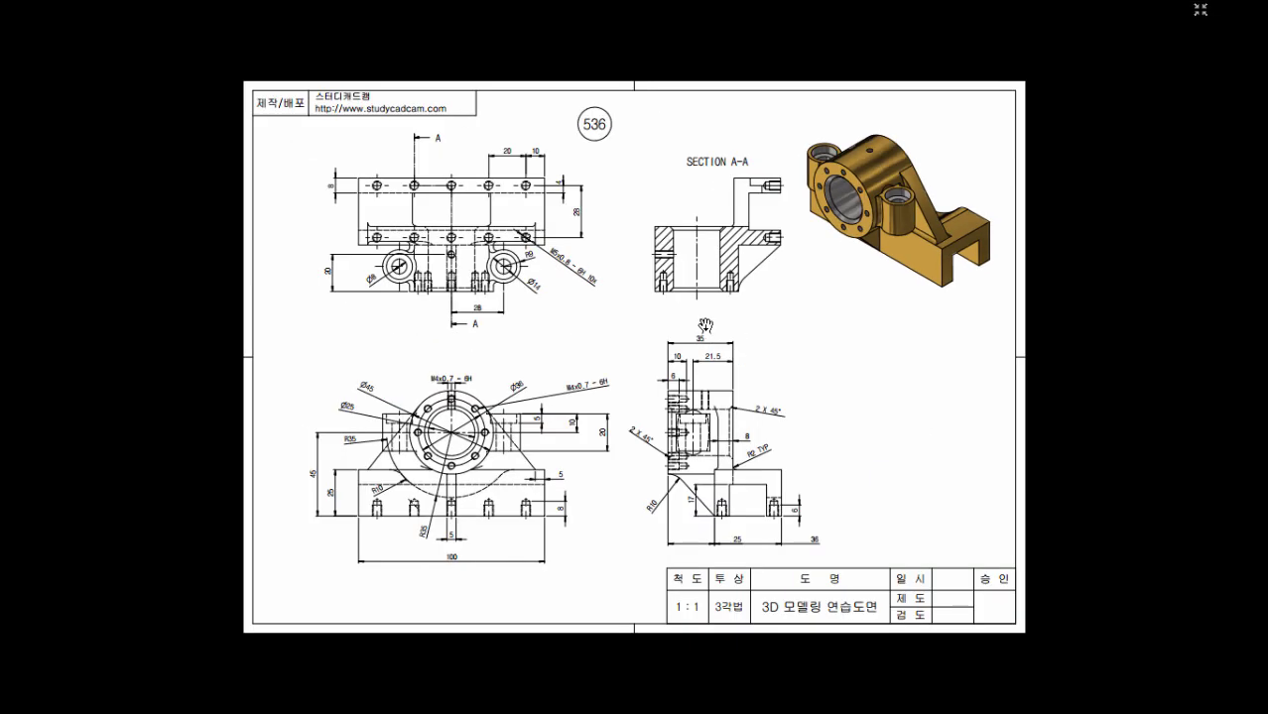
scroll(580, 390, up, 2)
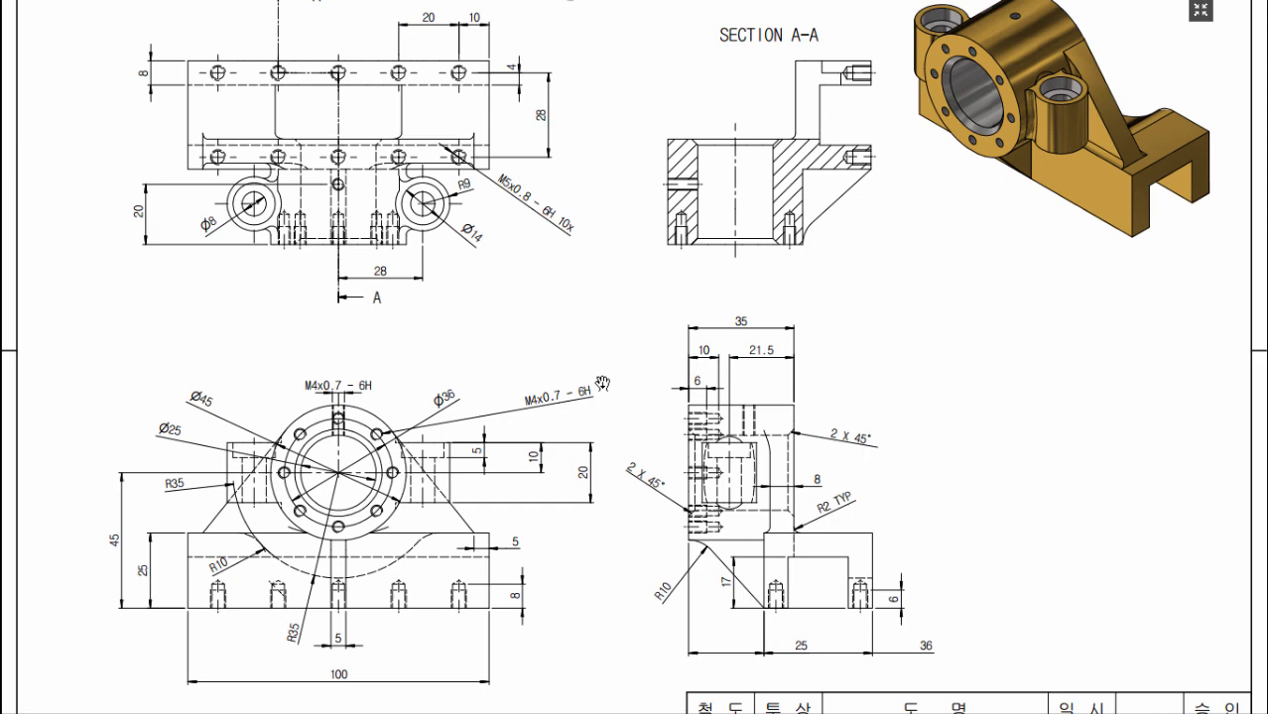
scroll(777, 234, down, 2)
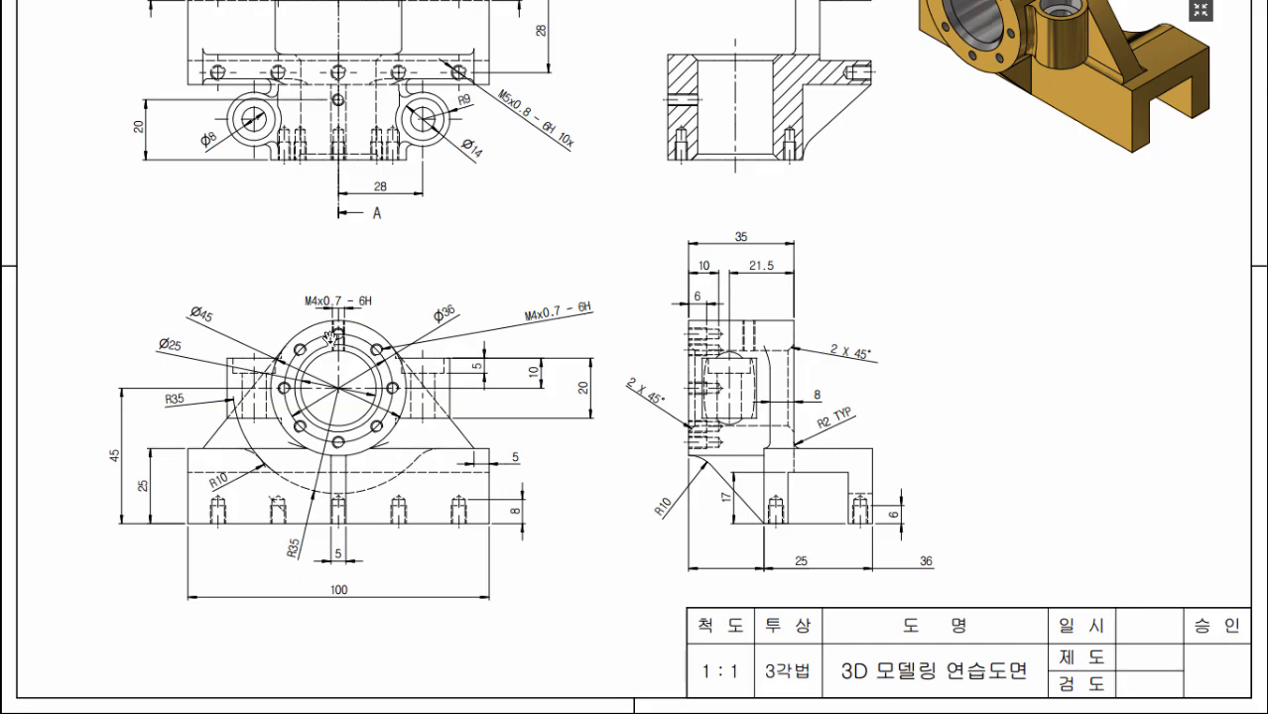
key(alt+Tab)
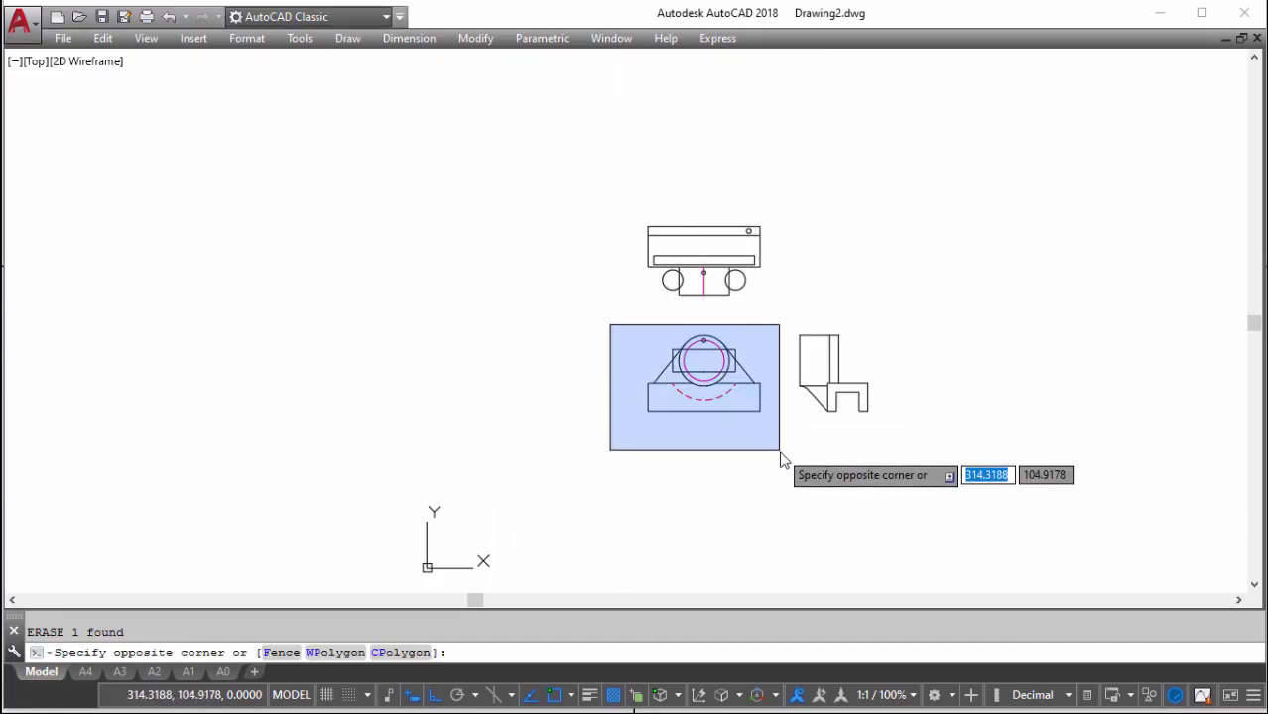
click(780, 451)
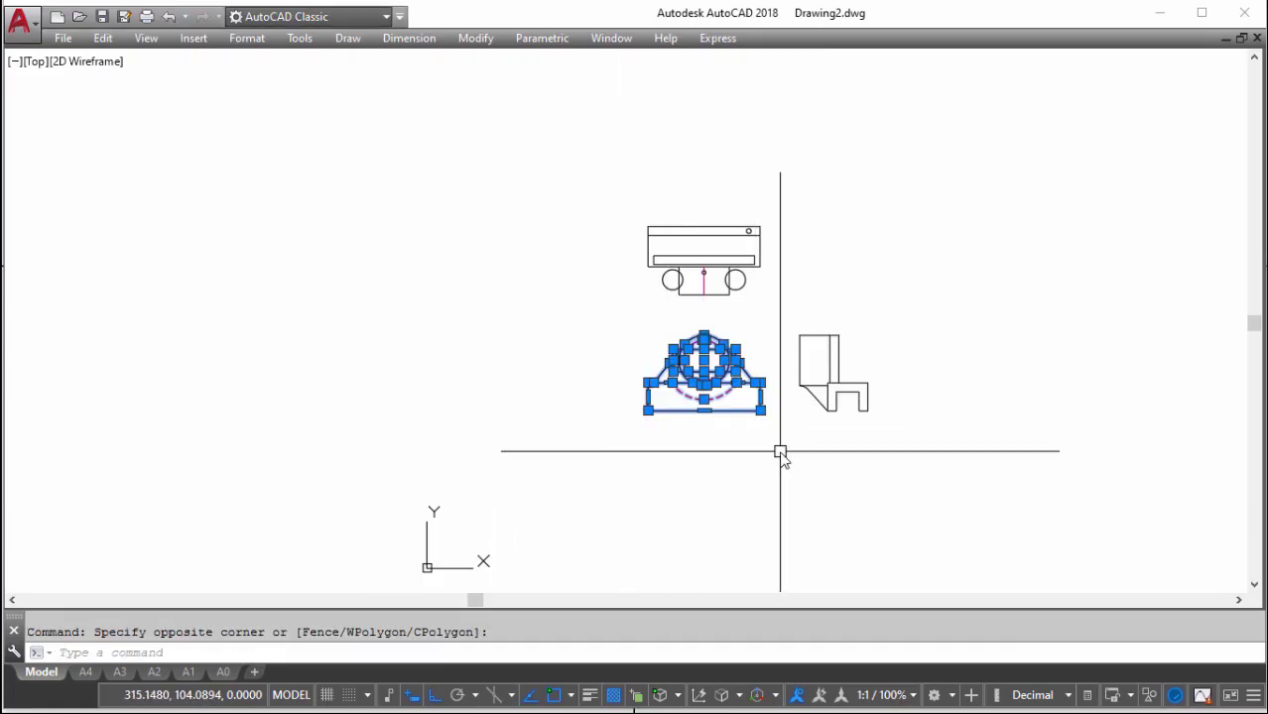
click(294, 17)
click(347, 108)
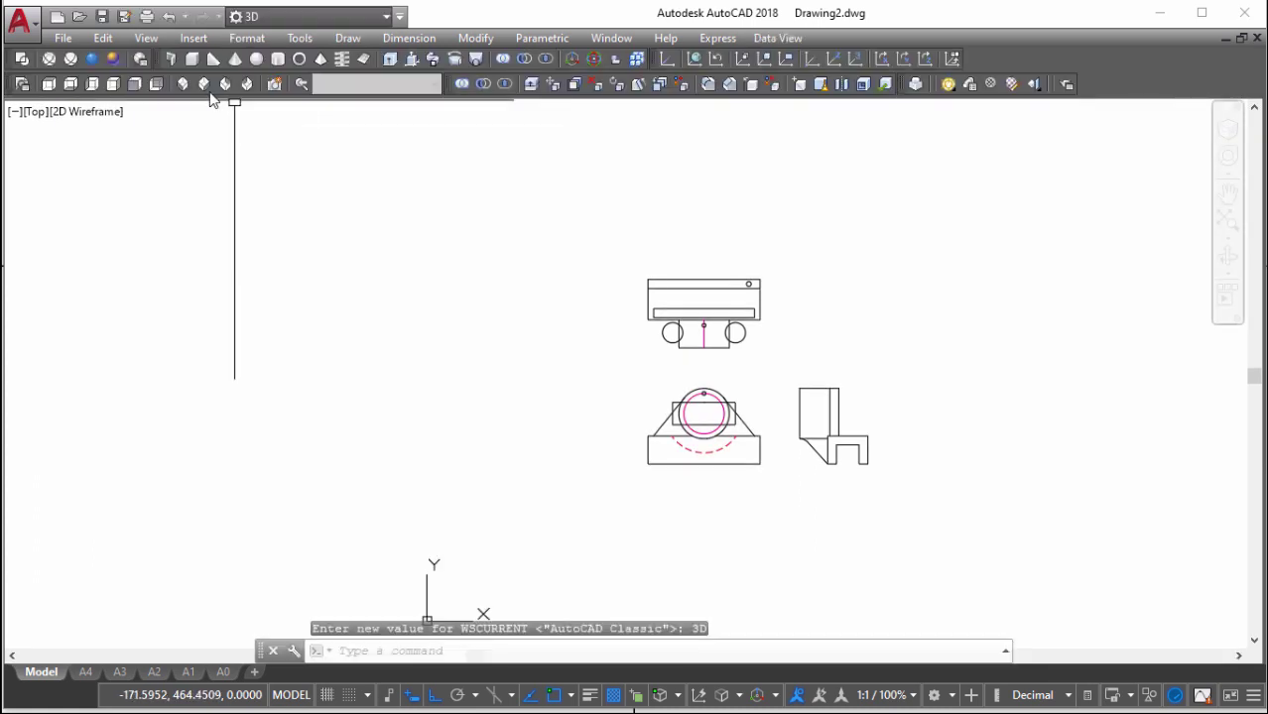
click(134, 85)
scroll(581, 317, down, 3)
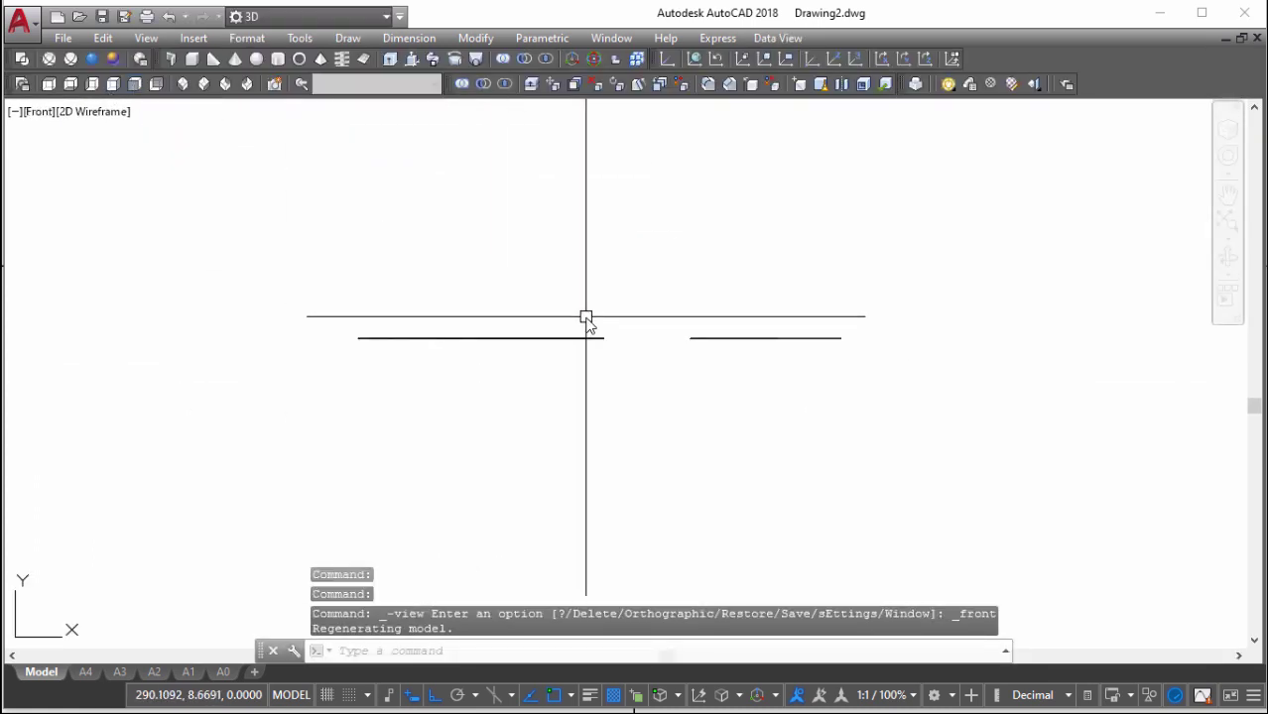
key(ctrl+v)
click(545, 286)
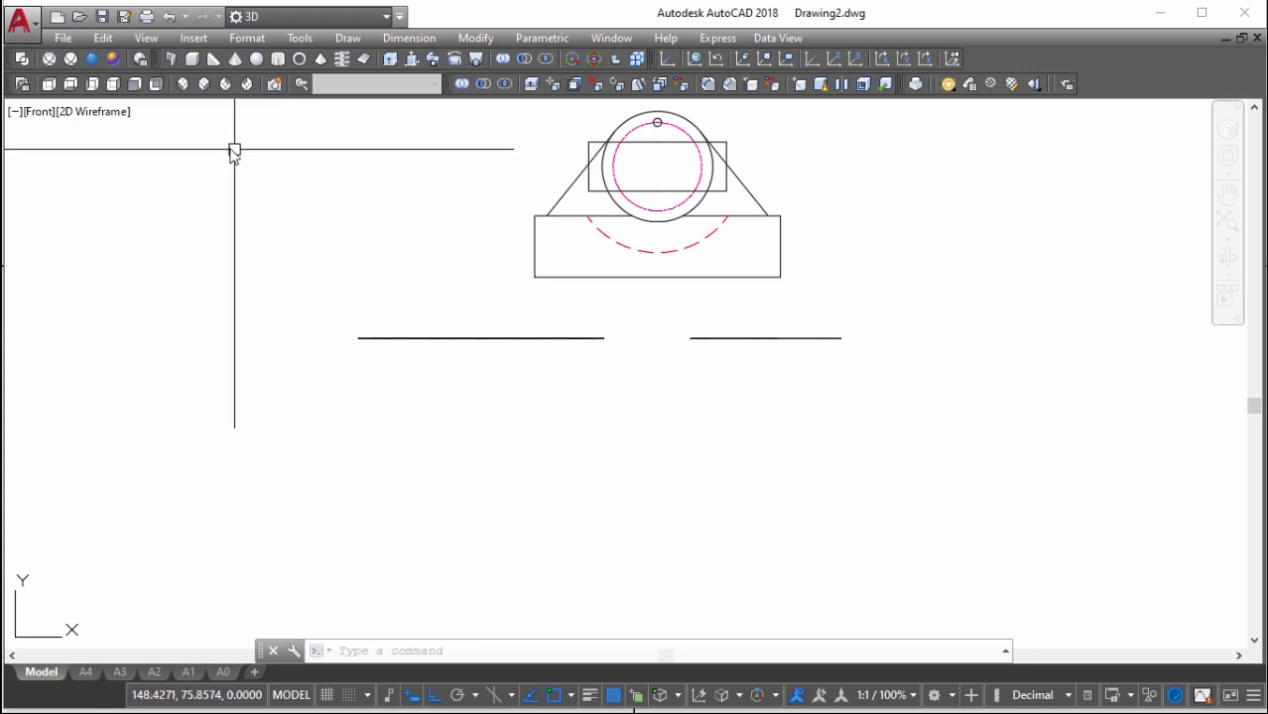
Select the side view outline and paste it upright as a second profile
click(50, 85)
scroll(574, 275, down, 4)
scroll(511, 241, up, 4)
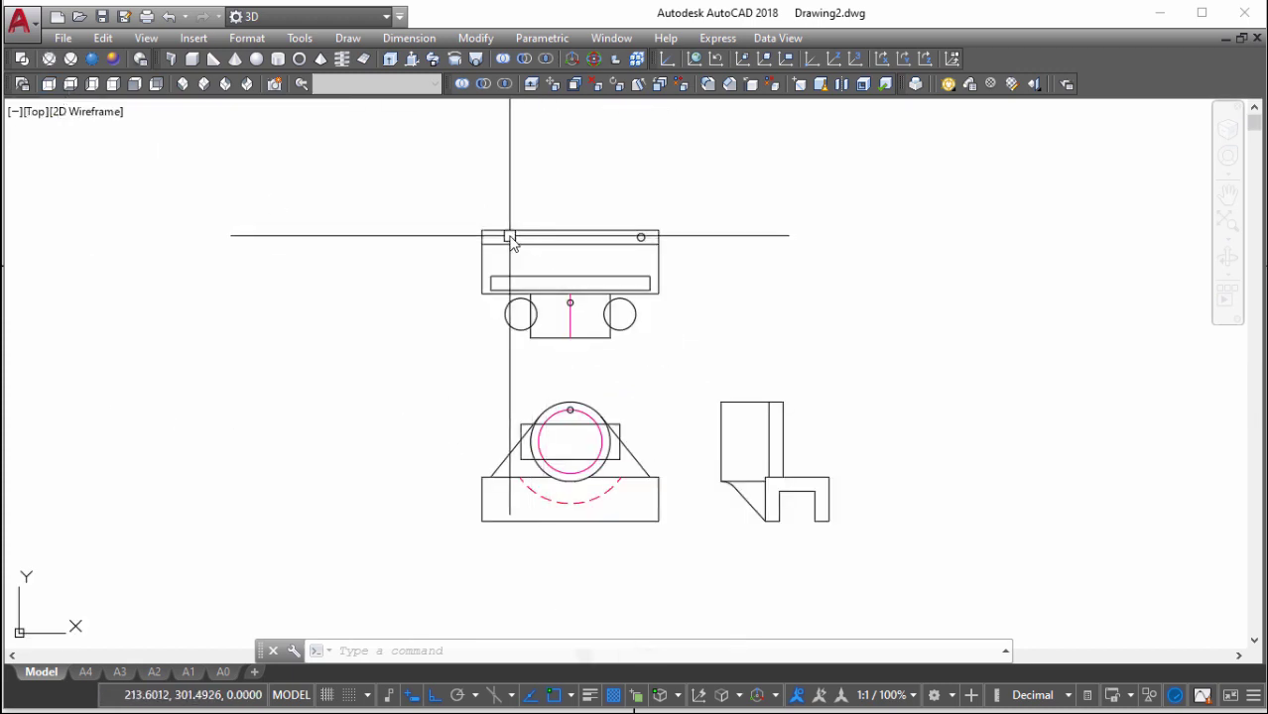
click(706, 365)
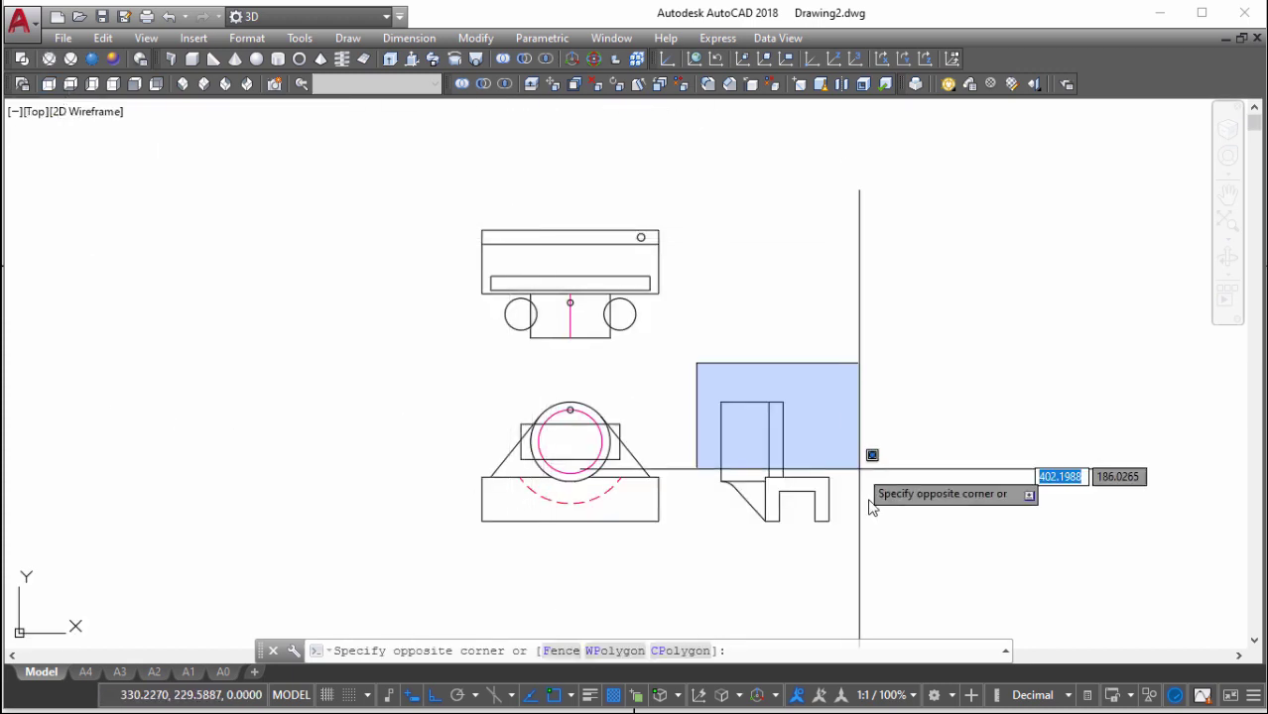
click(888, 528)
middle_drag(888, 529, 825, 458)
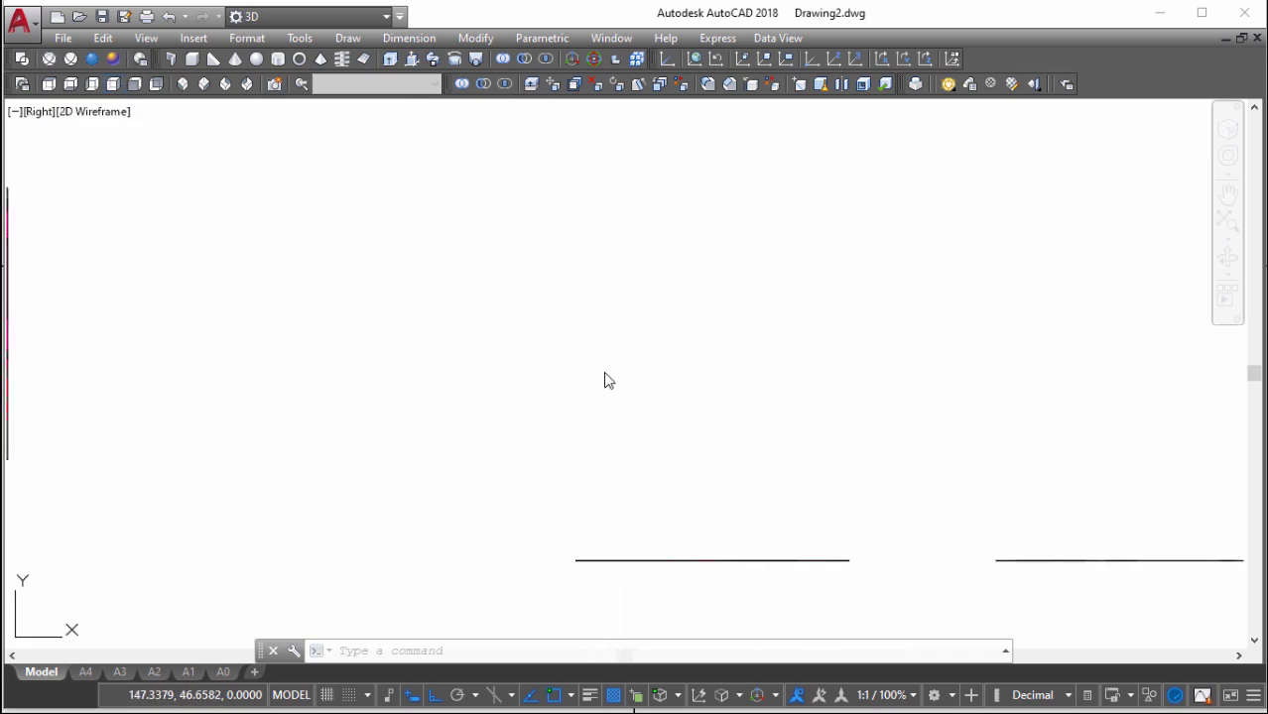
key(ctrl+v)
scroll(596, 387, down, 5)
scroll(566, 395, up, 3)
click(514, 413)
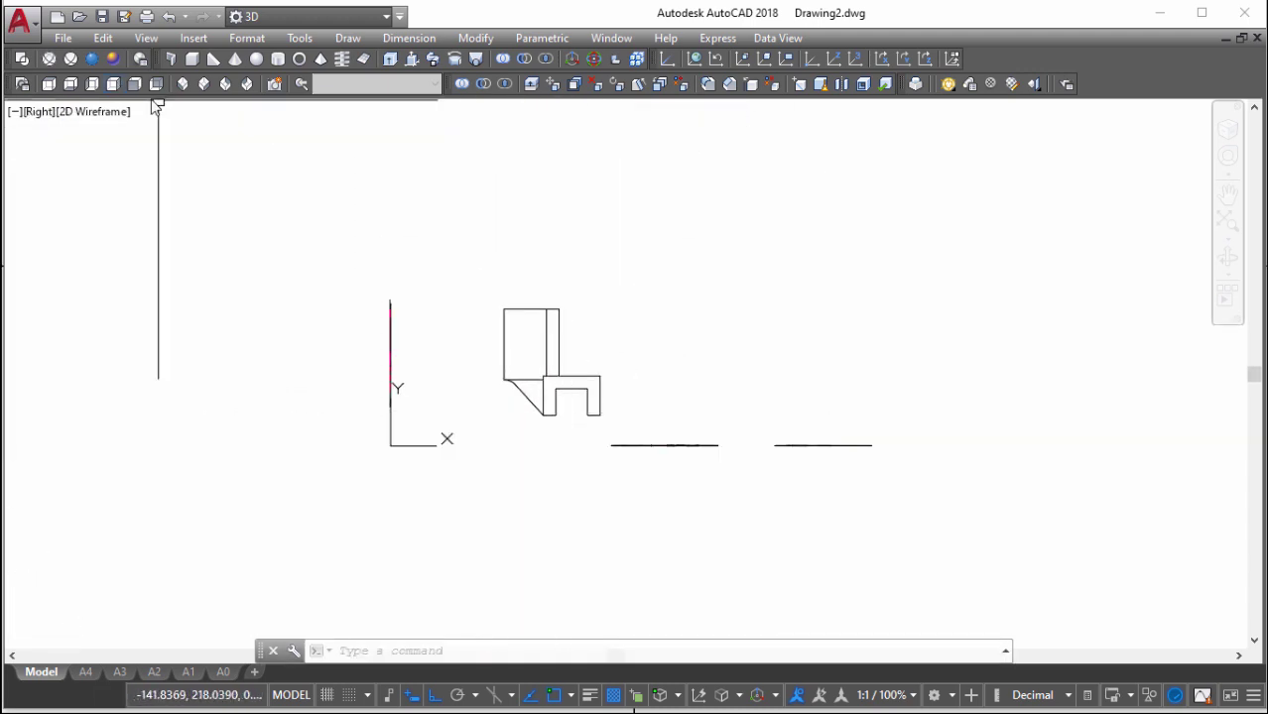
In SW Isometric view, move the upright front view outline down-right
click(182, 86)
scroll(696, 416, down, 4)
scroll(695, 397, up, 4)
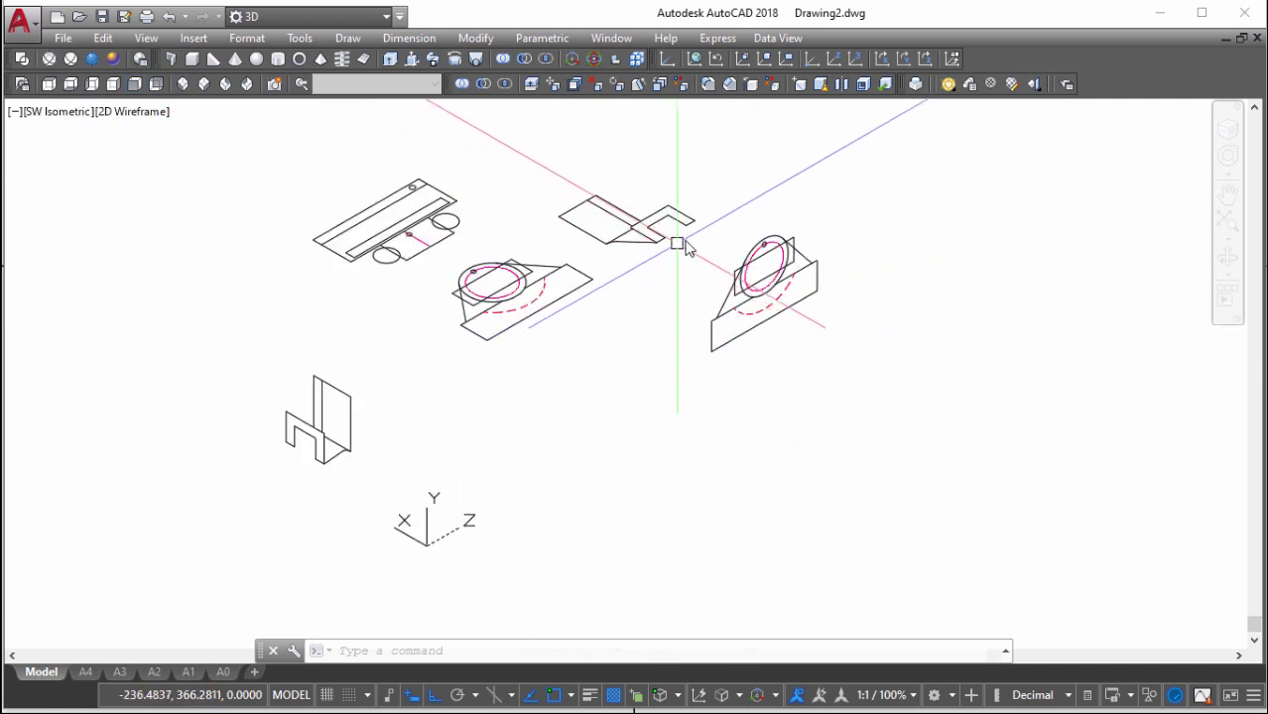
click(708, 211)
click(908, 397)
middle_drag(911, 405, 842, 333)
text(m)
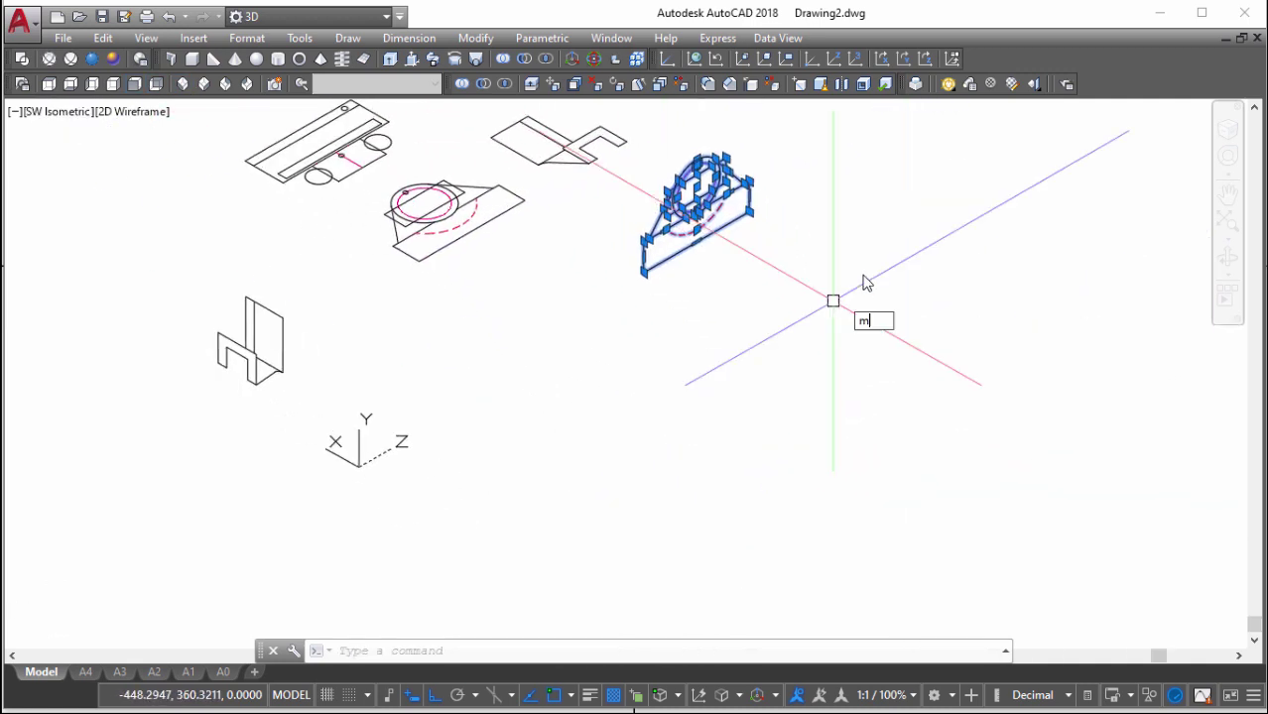
key(Return)
click(873, 251)
click(1012, 382)
Move the upright side profile down-right and zoom in on it
click(362, 417)
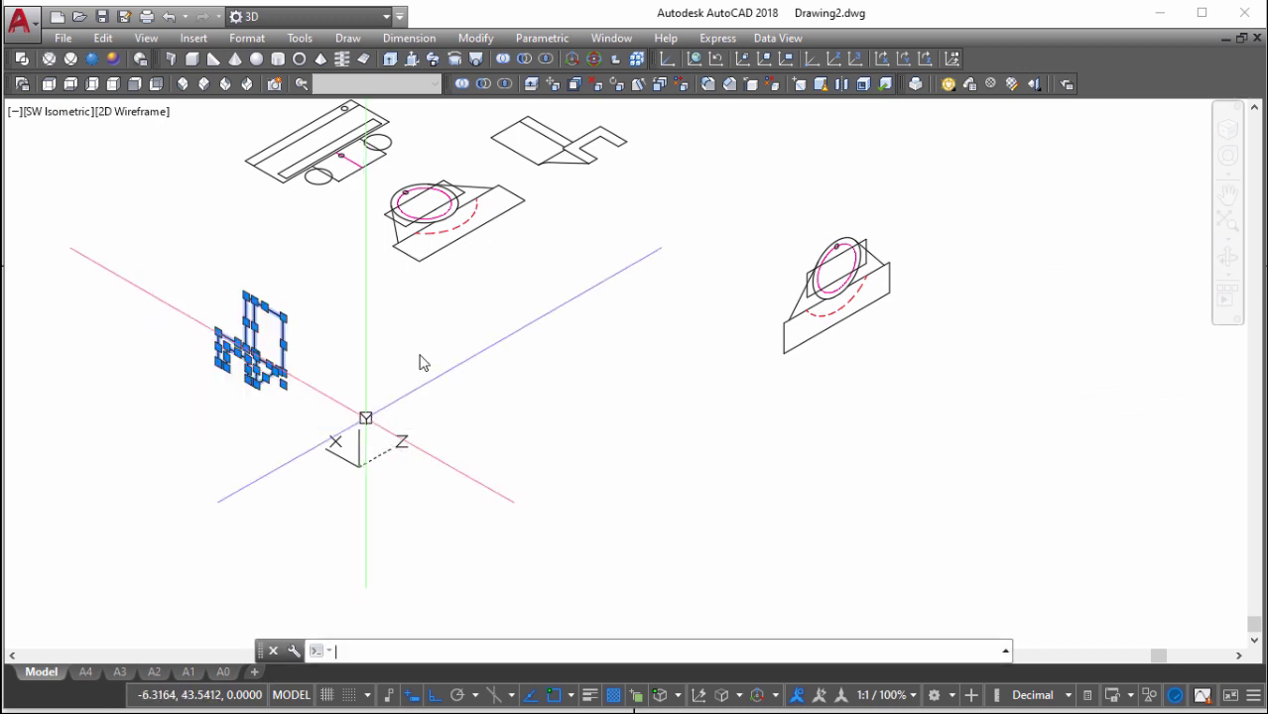
text(m)
key(Return)
click(419, 362)
click(645, 435)
middle_drag(640, 432, 608, 395)
scroll(720, 335, down, 1)
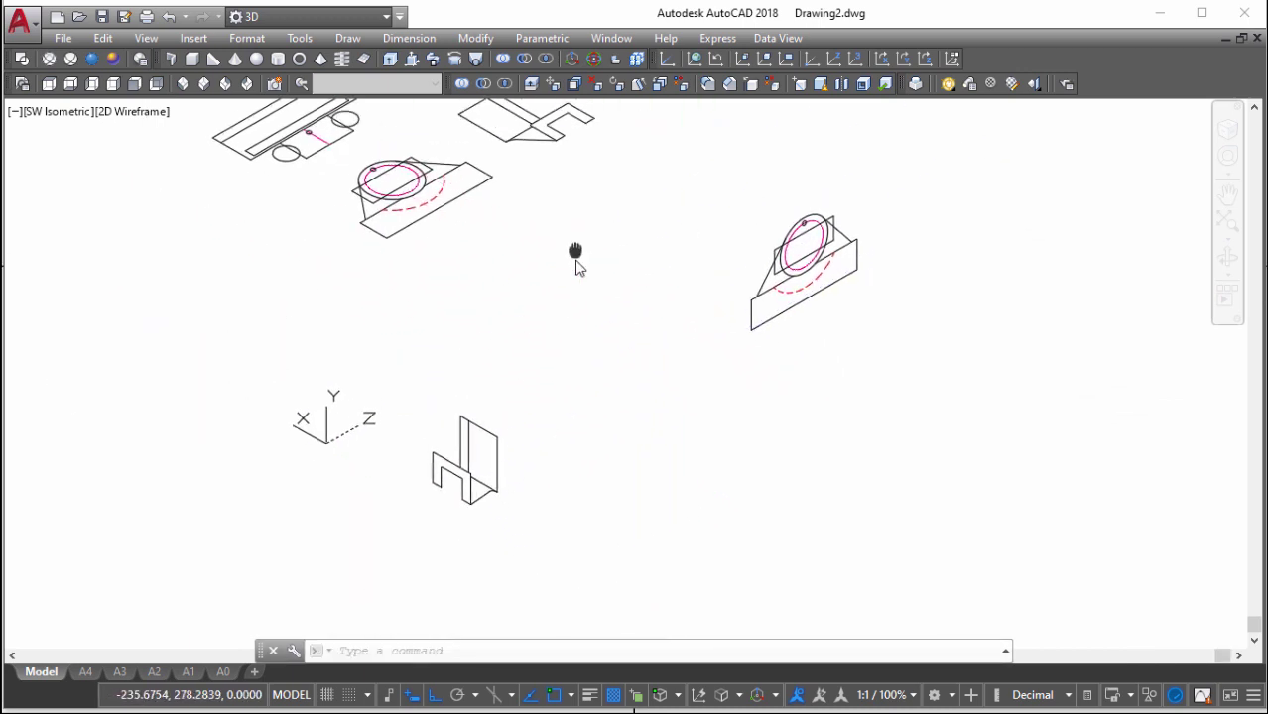
mouse_move(578, 264)
middle_down()
mouse_move(596, 417)
mouse_move(669, 372)
middle_up()
scroll(552, 396, up, 2)
scroll(561, 412, up, 3)
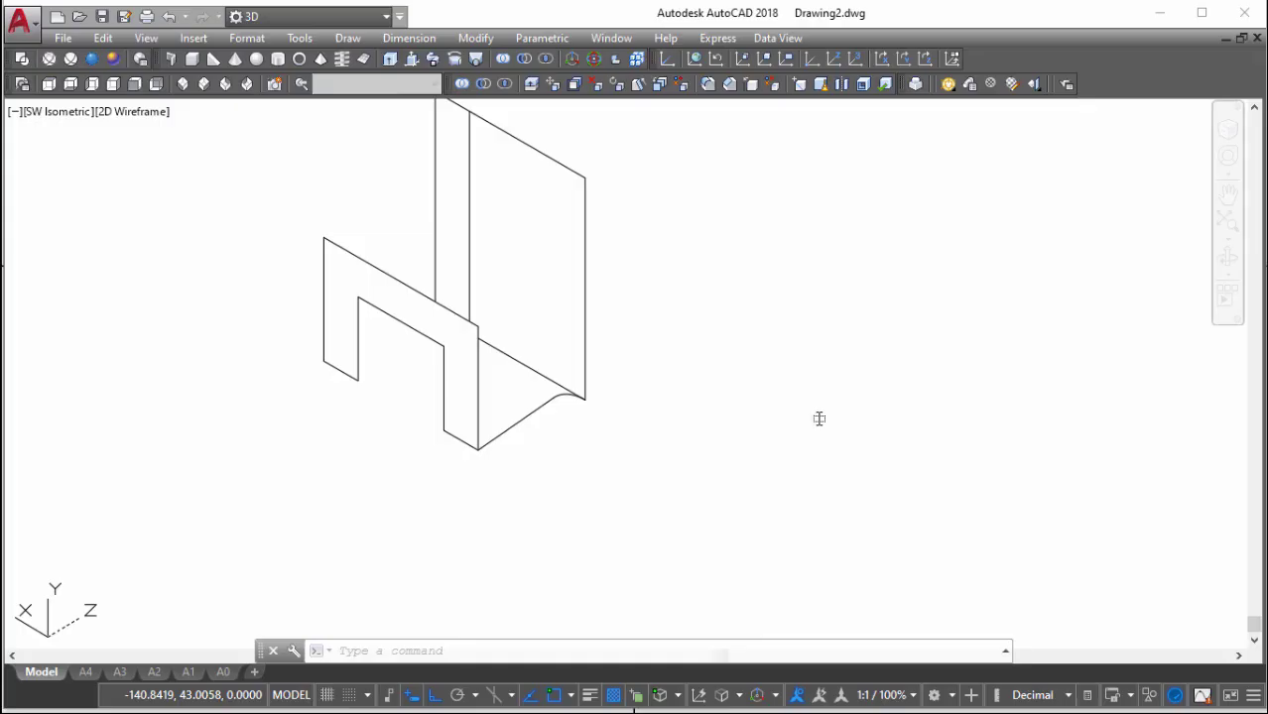
Copy the whole side profile to a spot down-right of the original
middle_drag(453, 365, 620, 370)
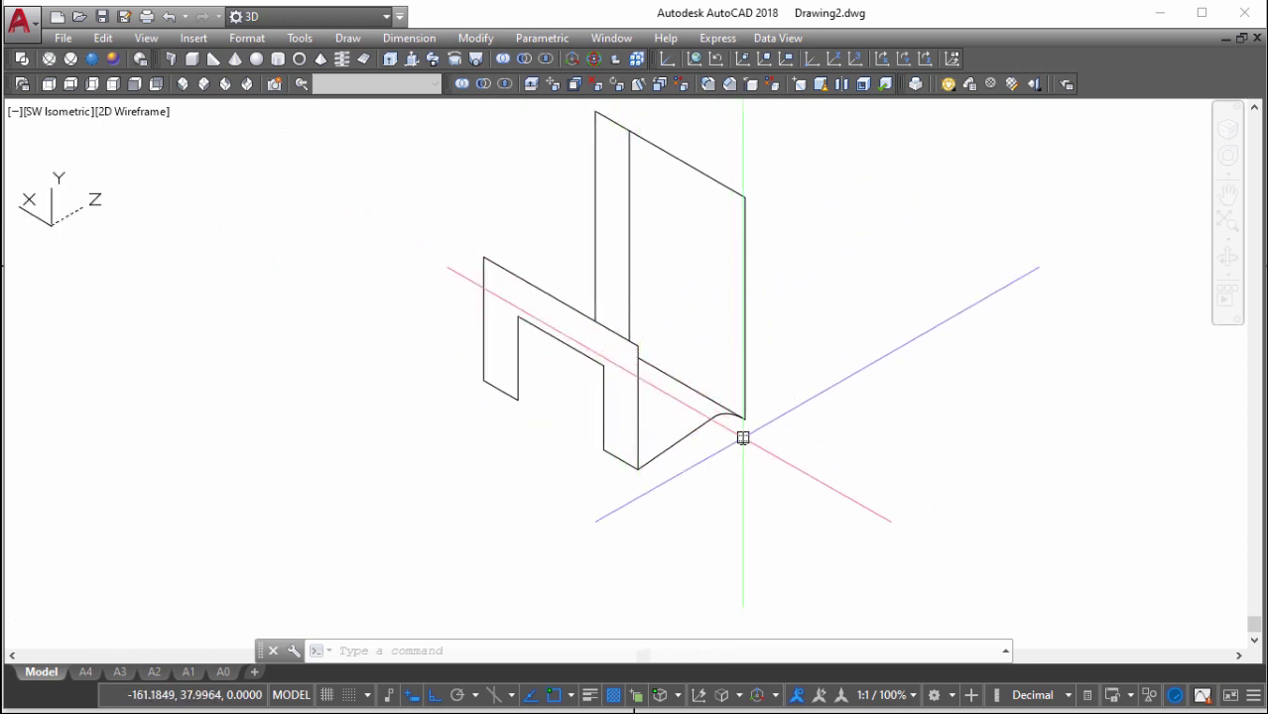
scroll(742, 437, down, 3)
drag(595, 297, 770, 408)
middle_drag(770, 408, 764, 368)
text(co)
key(Return)
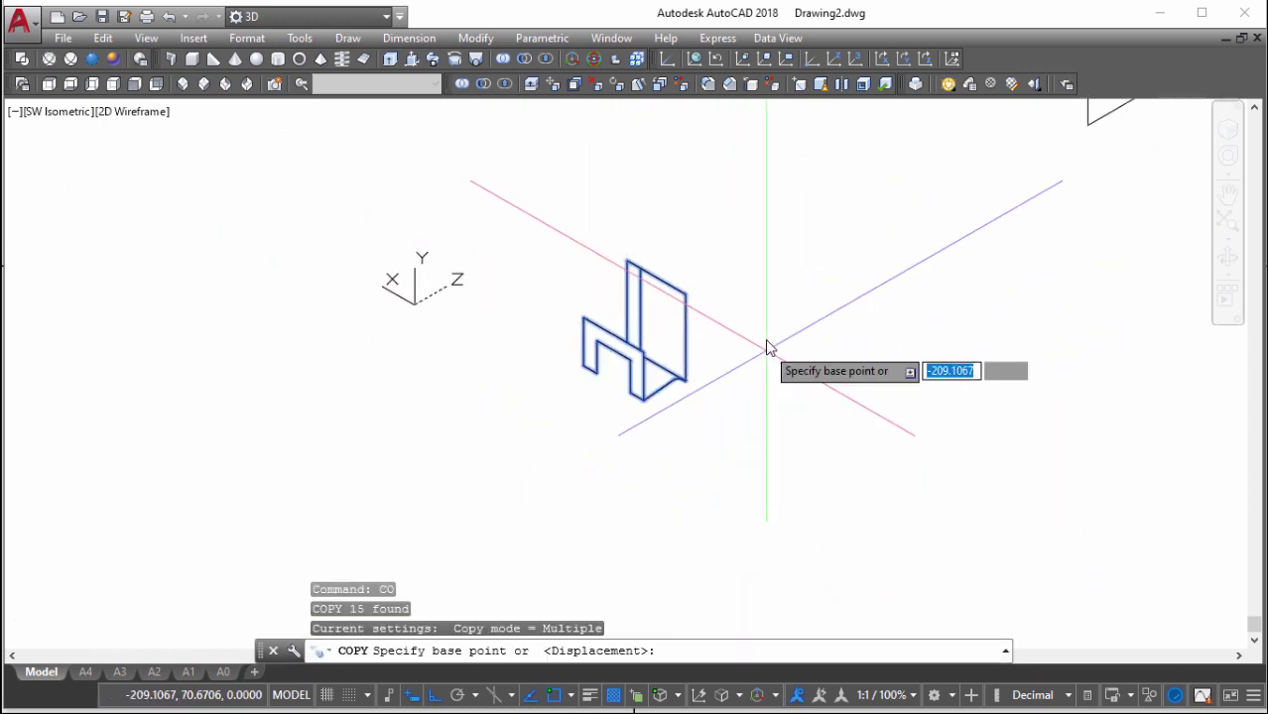
click(767, 347)
click(905, 427)
key(Return)
Erase the upright plate lines from the copy, leaving only the U outline
mouse_move(859, 438)
middle_down()
mouse_move(825, 382)
mouse_move(775, 359)
middle_up()
click(815, 402)
click(777, 375)
text(e)
key(Return)
Convert the U-shaped outline into a region
text(reg)
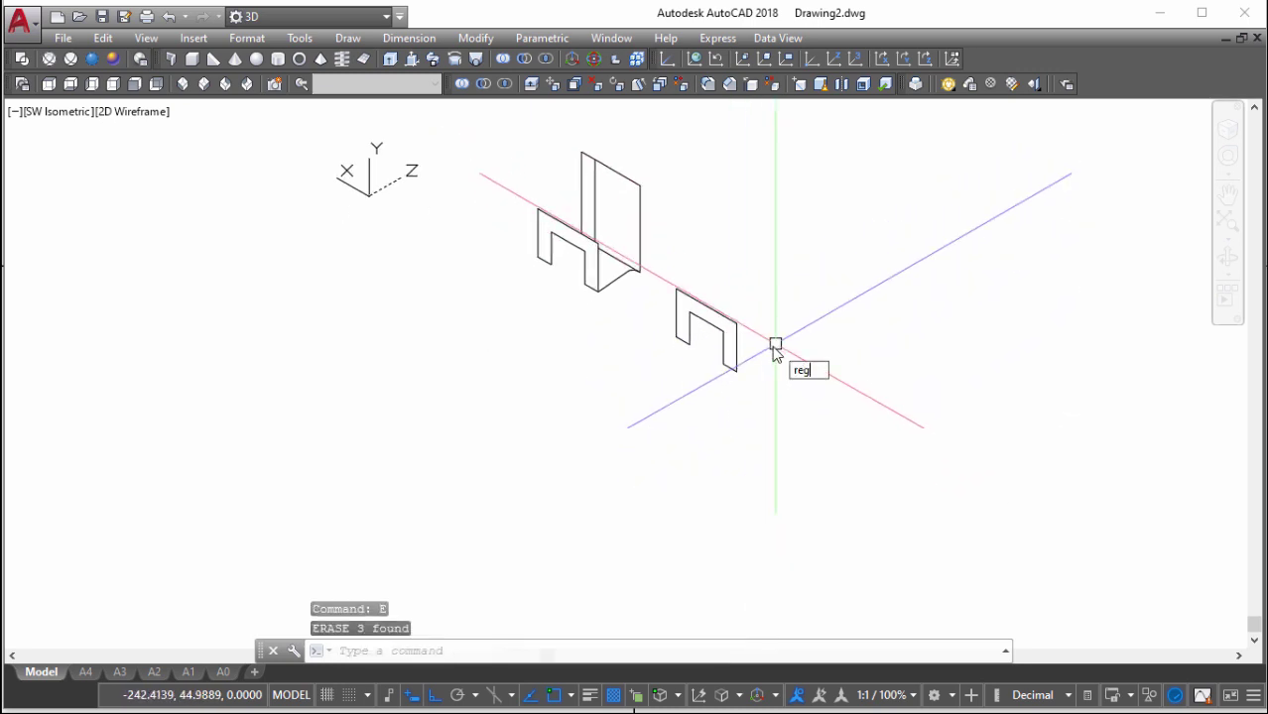
key(Return)
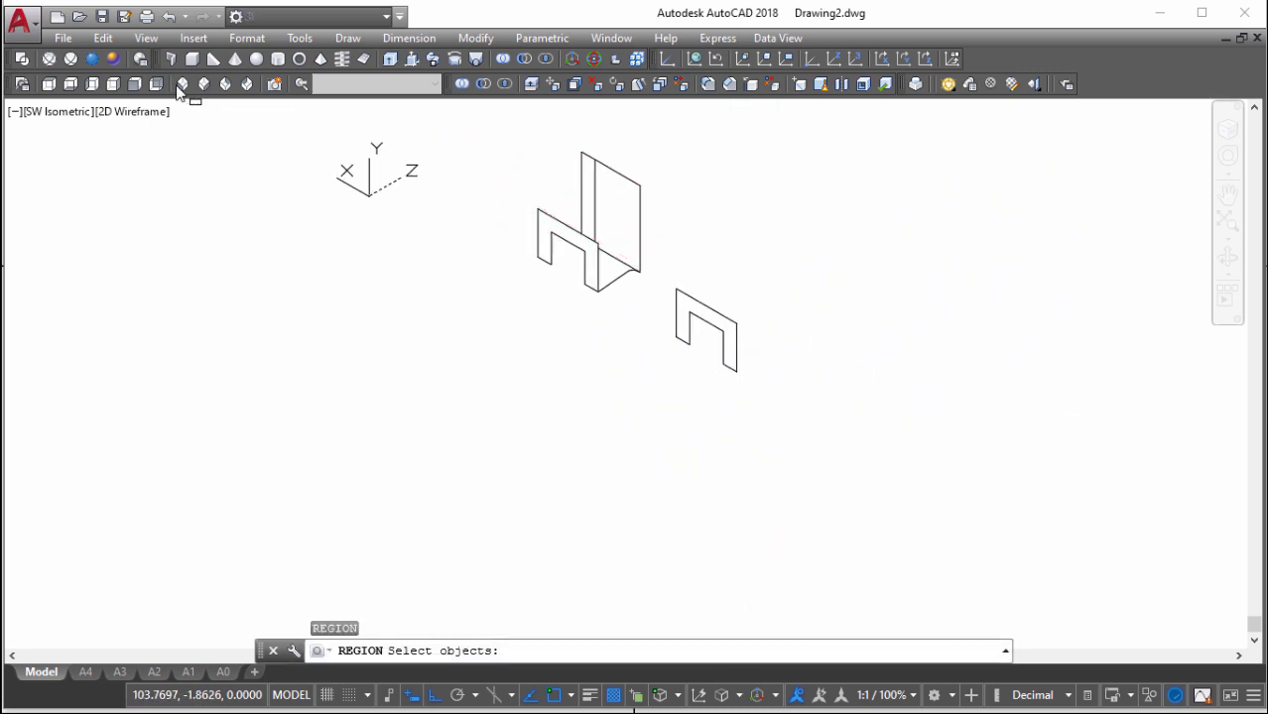
click(657, 263)
click(806, 422)
key(Return)
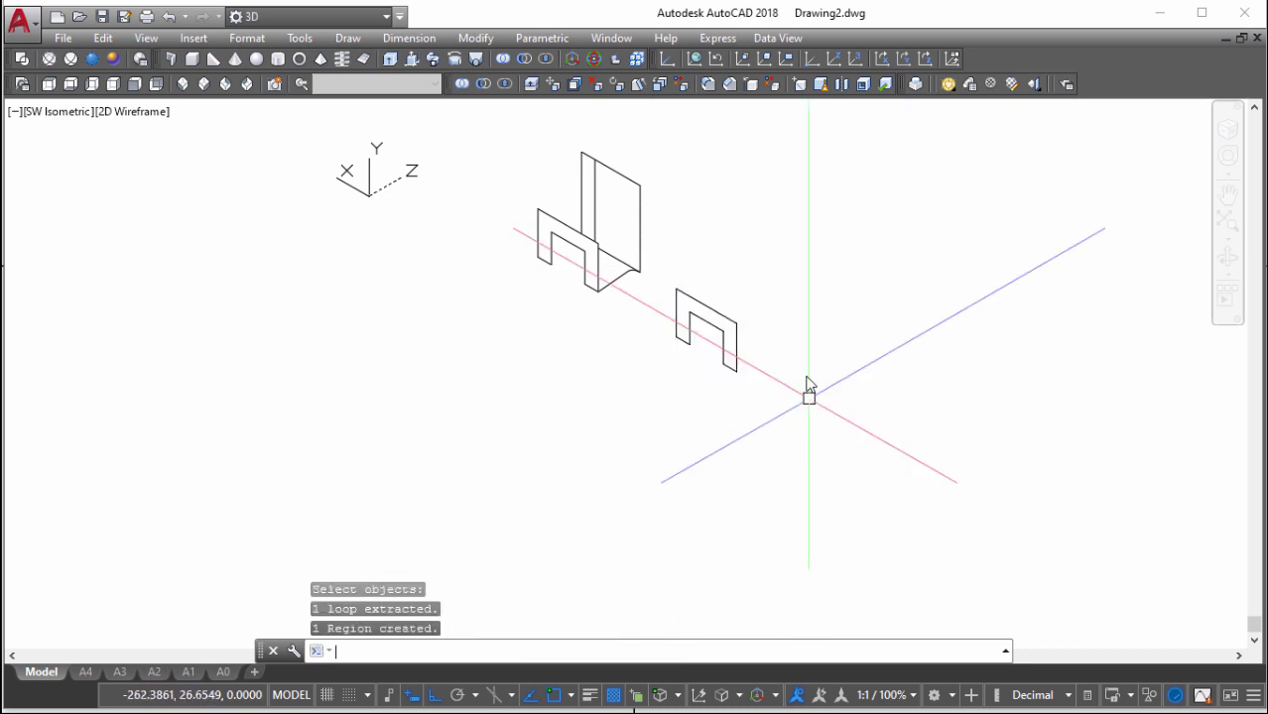
Switch the display to the Realistic visual style
middle_drag(807, 391, 786, 410)
click(139, 111)
click(222, 144)
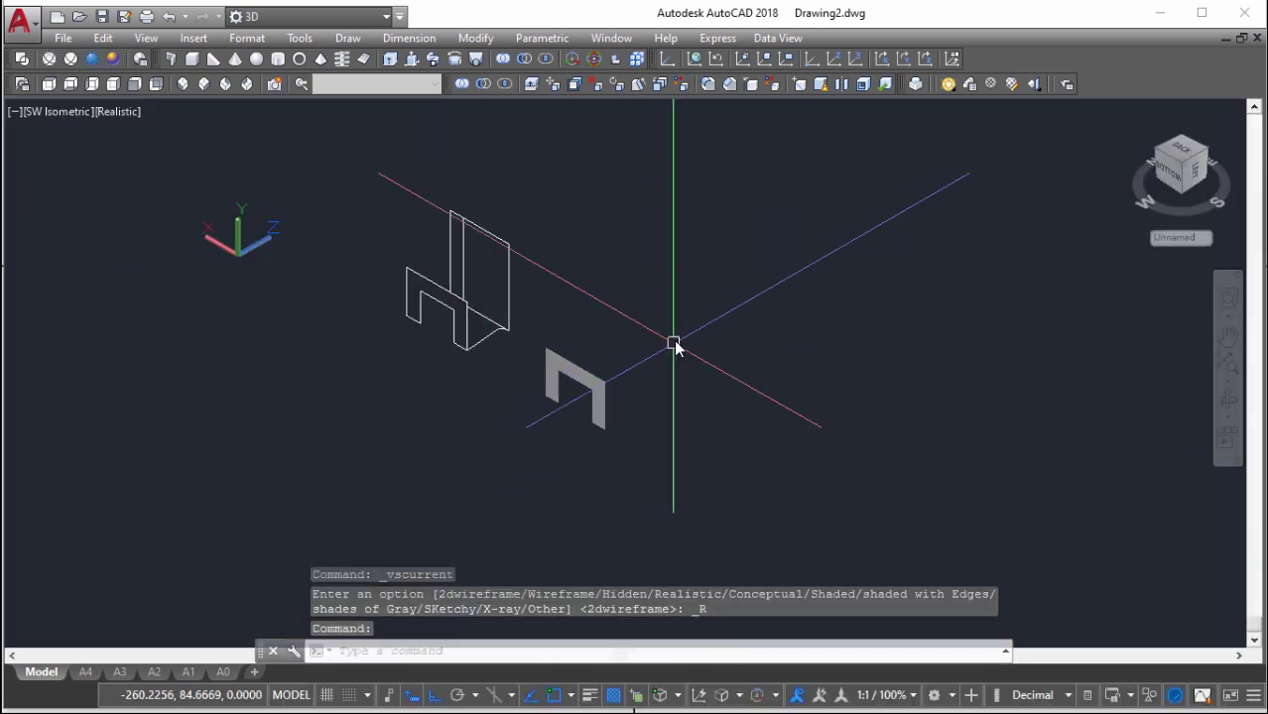
scroll(684, 311, down, 5)
scroll(685, 310, up, 5)
scroll(703, 391, up, 2)
Extrude the U region by 100 into a channel solid
text(ex)
key(Return)
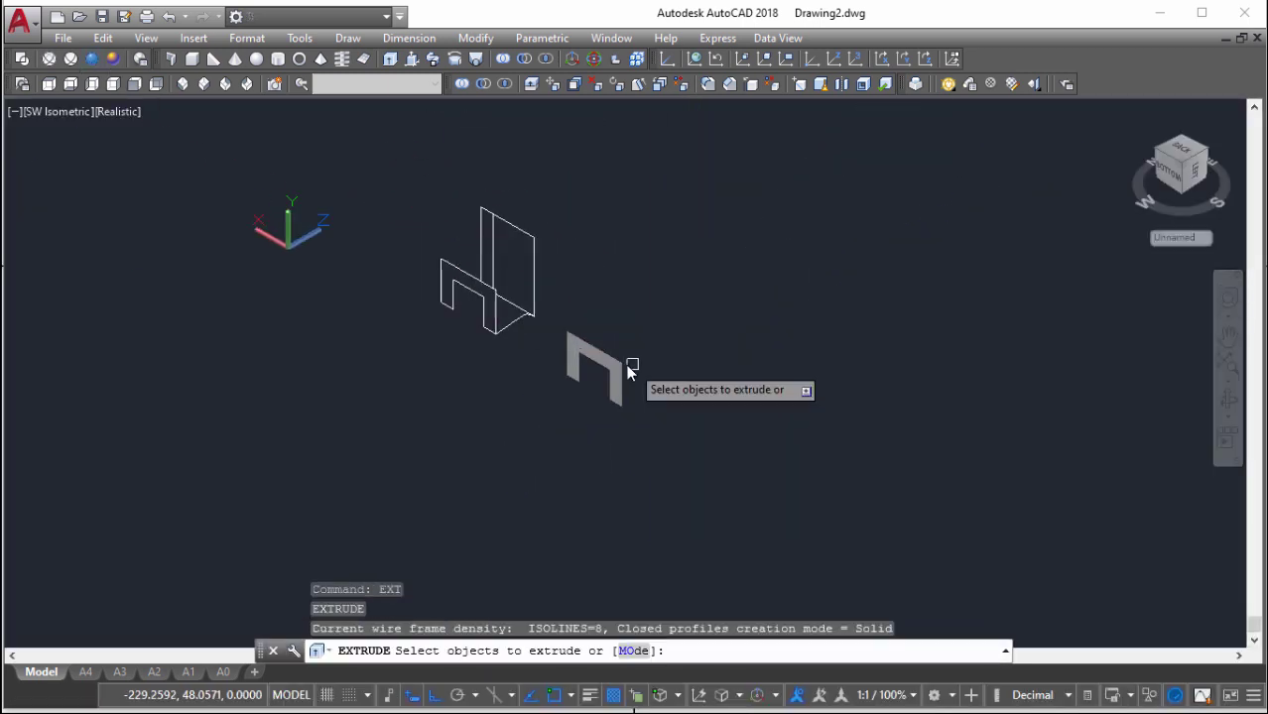
click(610, 367)
key(Return)
text(100)
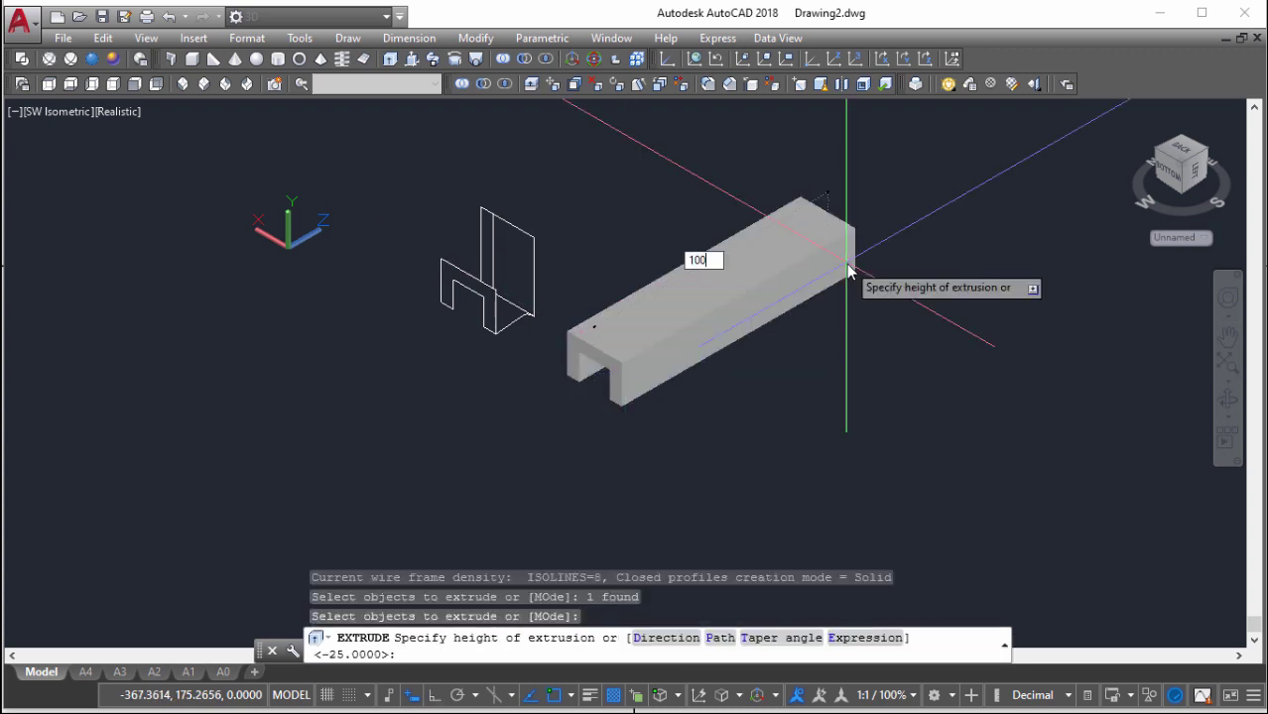
key(Return)
scroll(823, 317, down, 3)
scroll(833, 258, down, 2)
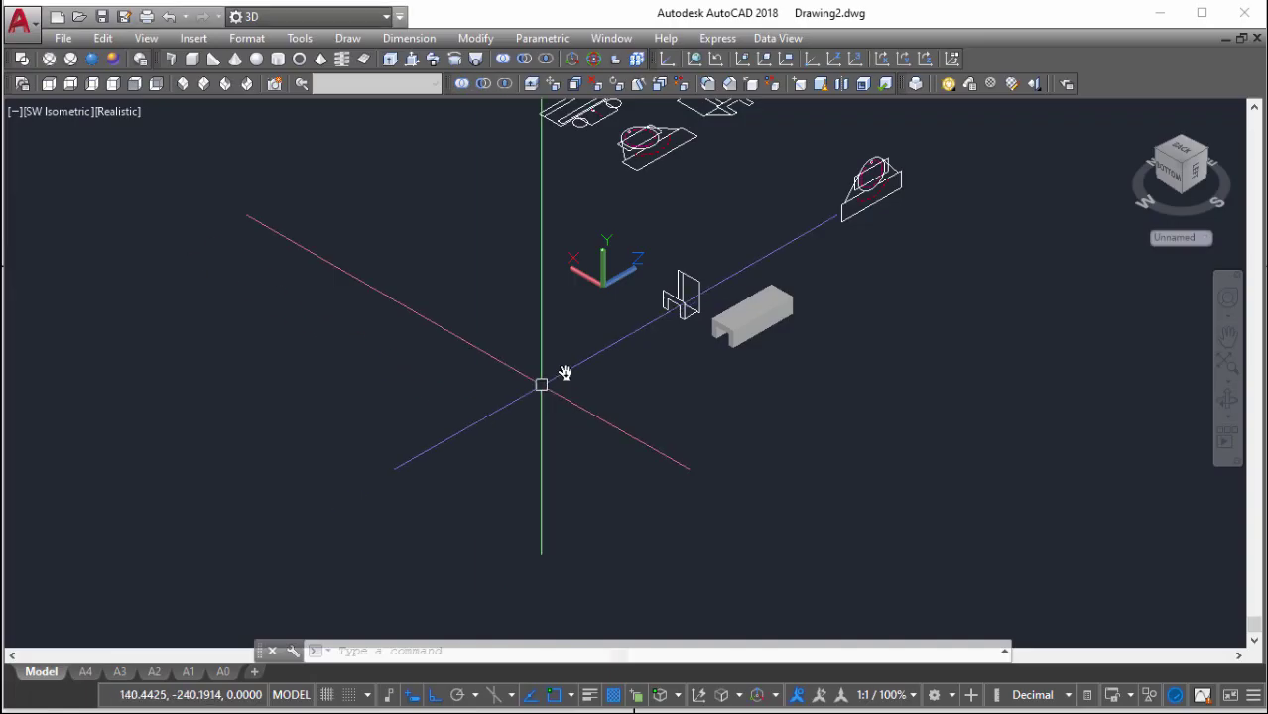
Copy the upright front outline to the right and switch to the front view
scroll(734, 258, up, 3)
click(646, 145)
click(883, 325)
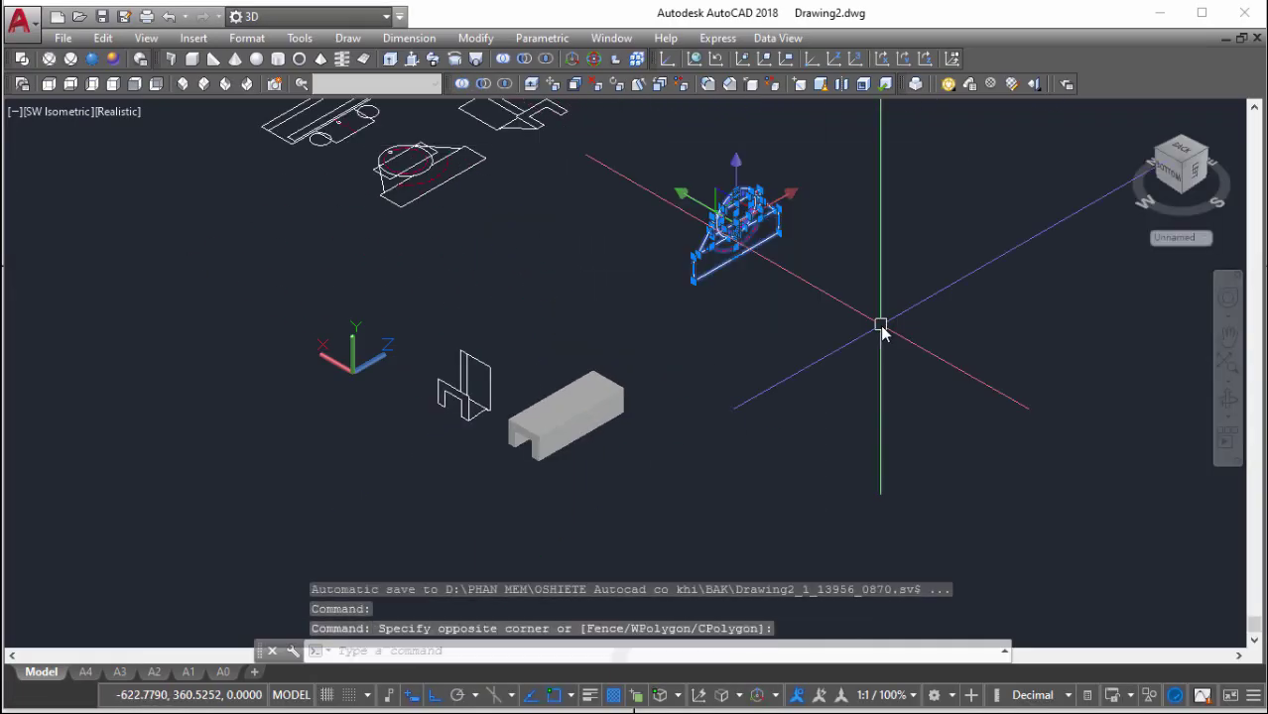
text(co)
key(Return)
click(812, 369)
click(978, 263)
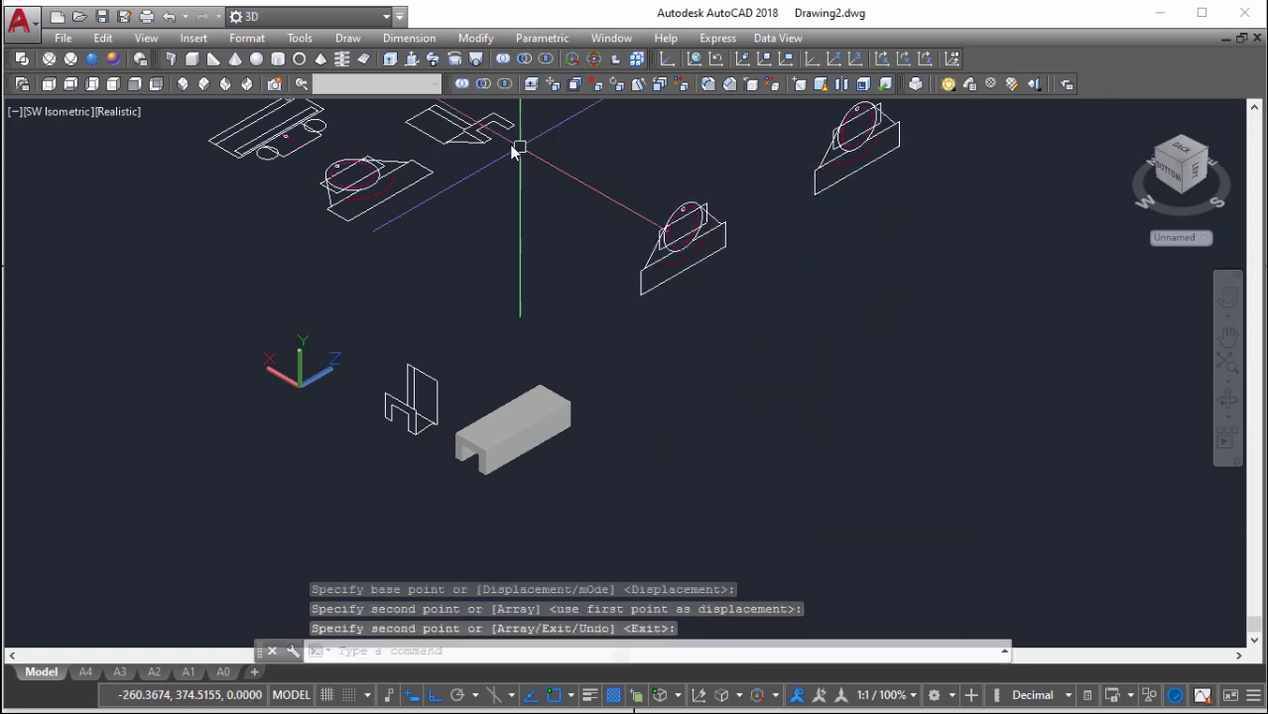
click(140, 88)
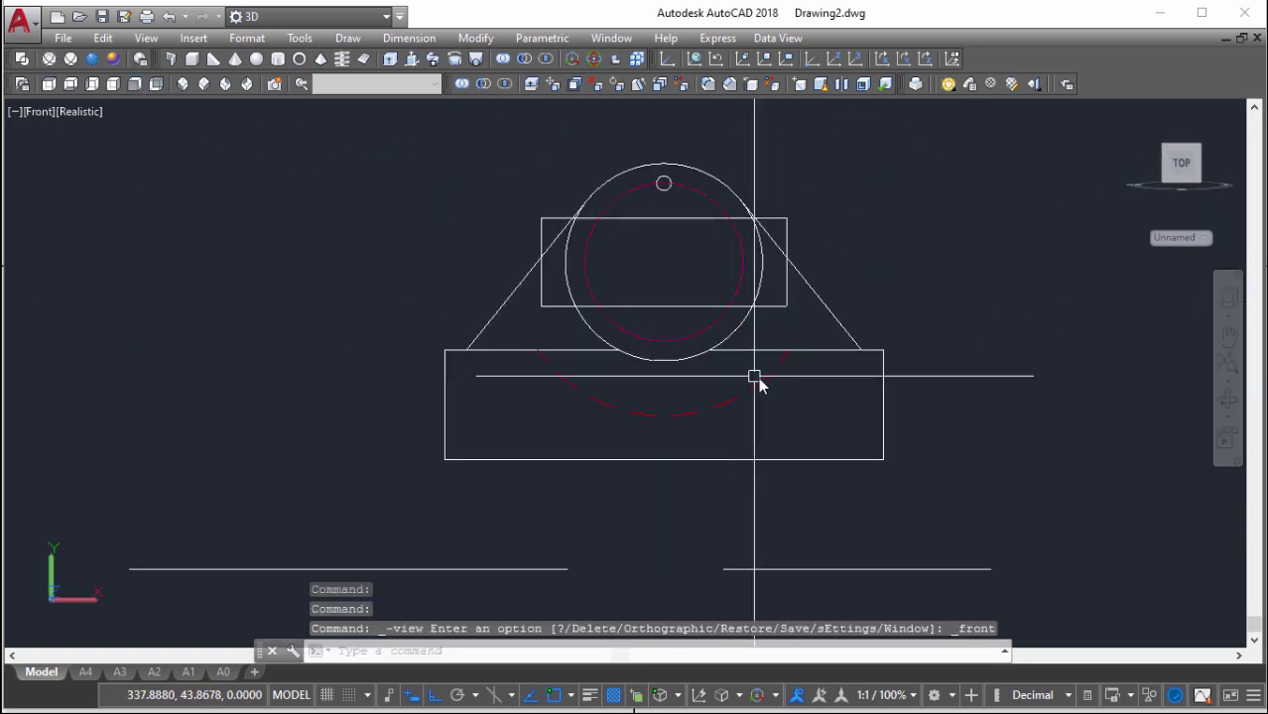
Erase the dashed arc, then undo that erase
scroll(674, 338, up, 3)
click(646, 316)
click(637, 314)
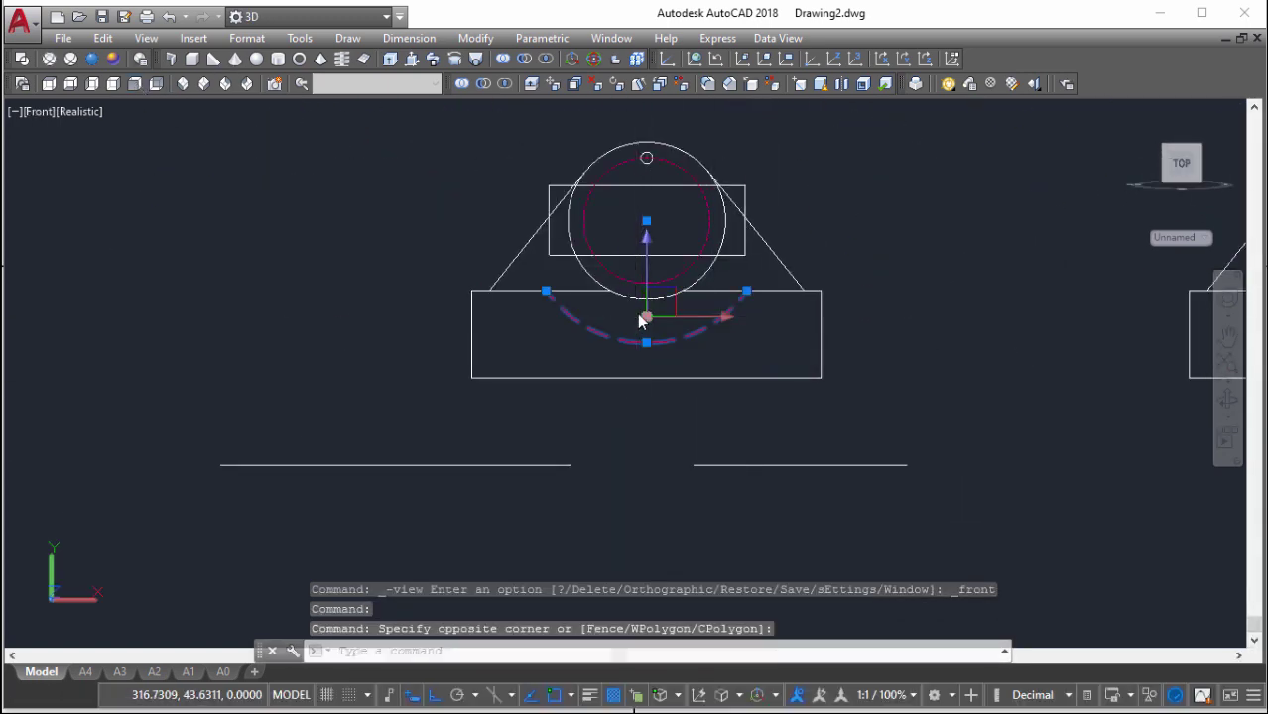
text(e)
key(Return)
click(880, 398)
key(Escape)
scroll(555, 307, down, 2)
scroll(650, 271, up, 2)
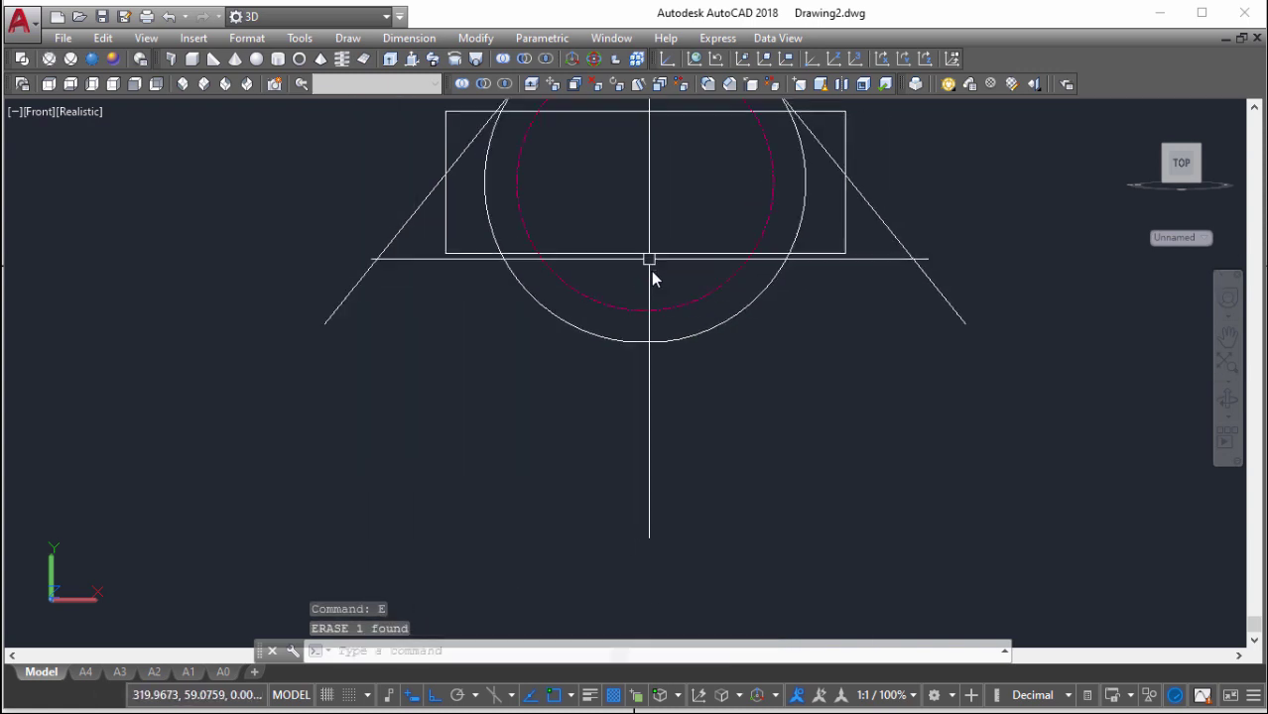
text(u)
key(Return)
key(Return)
Erase the inner dashed circle from the front sketch
click(701, 377)
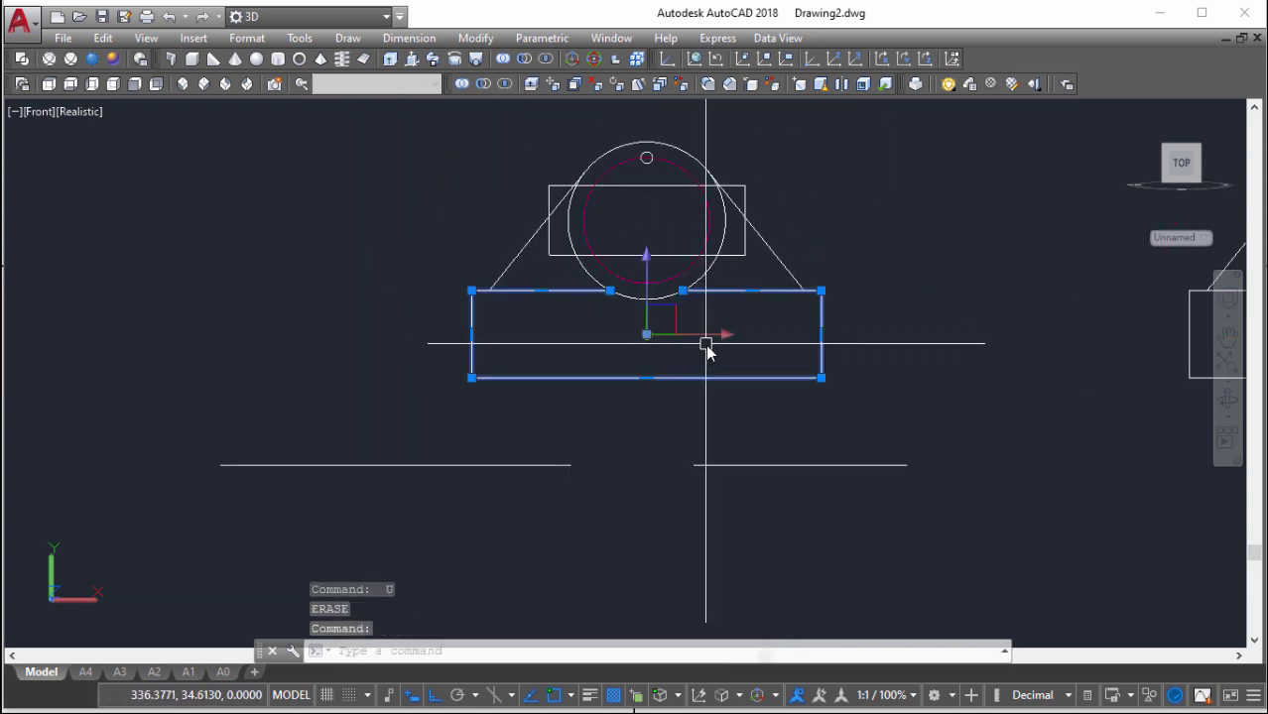
click(849, 415)
key(Escape)
scroll(651, 283, up, 1)
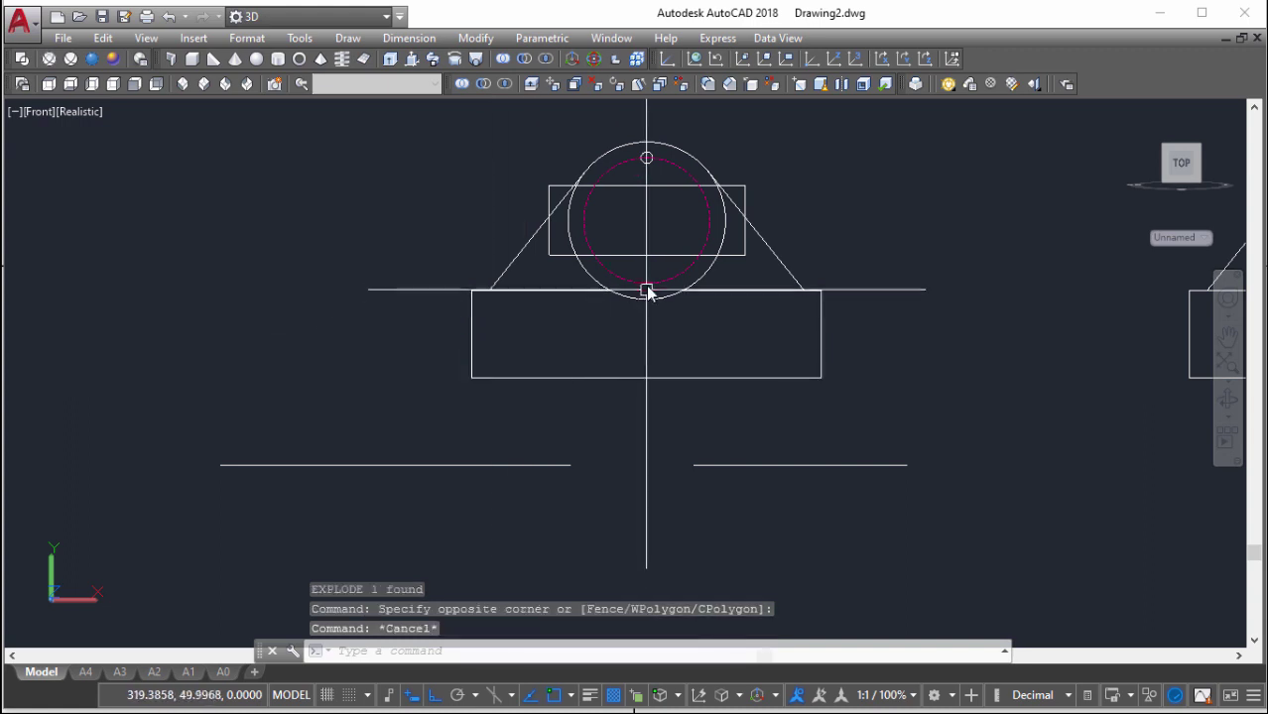
scroll(731, 263, up, 1)
click(689, 238)
text(e)
key(Return)
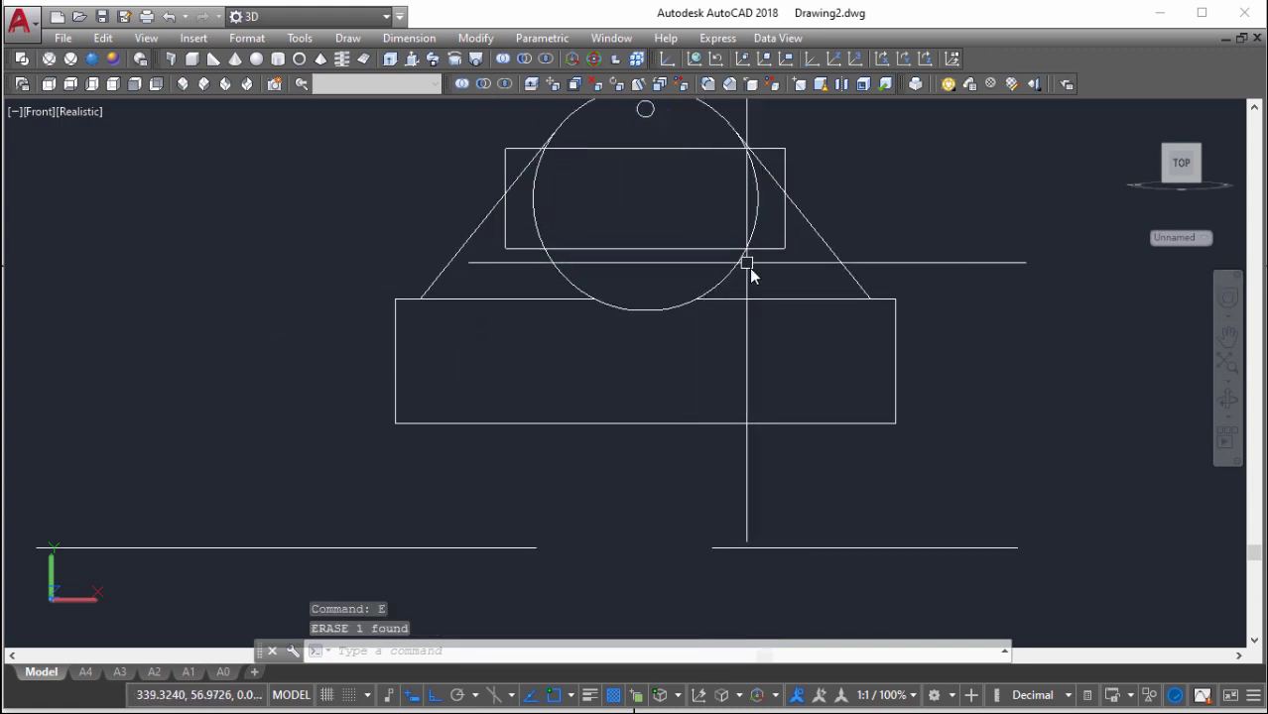
Erase the outer circle, then undo to restore it
click(781, 272)
click(722, 235)
text(e)
key(Return)
text(u)
key(Return)
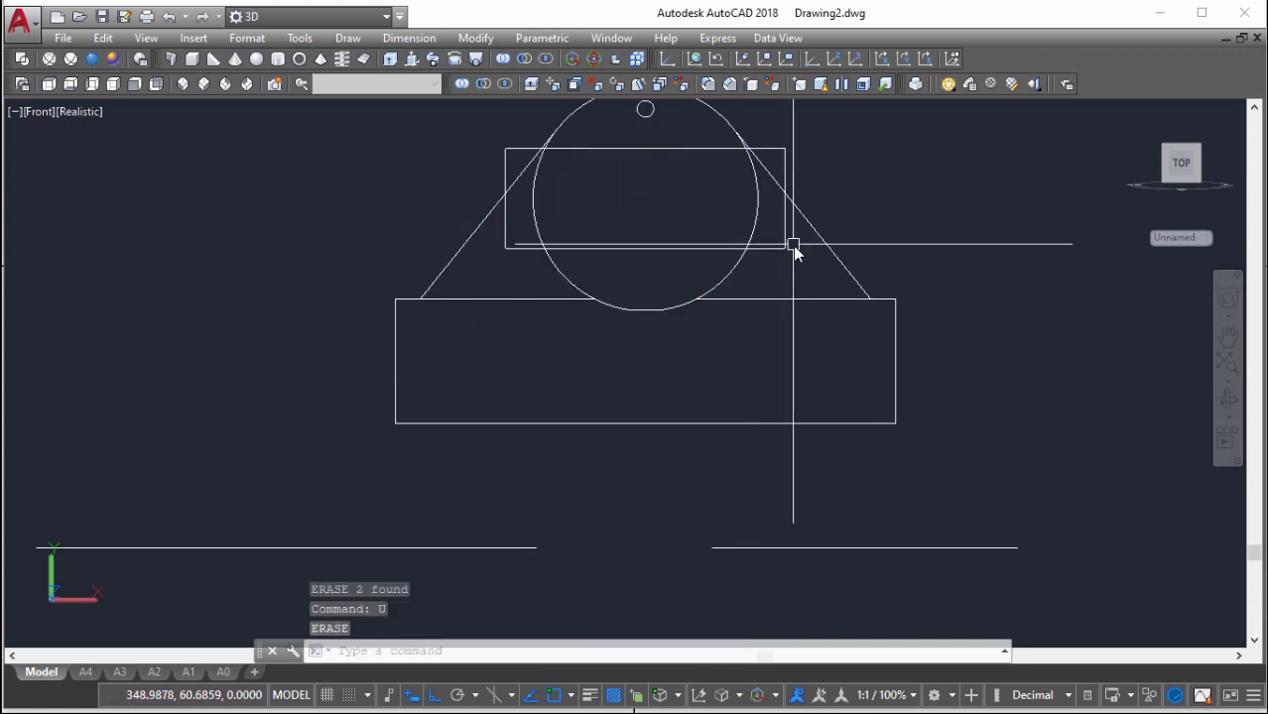
Erase the L-shaped polyline and a stray construction line
click(803, 264)
click(707, 222)
middle_drag(671, 183, 686, 208)
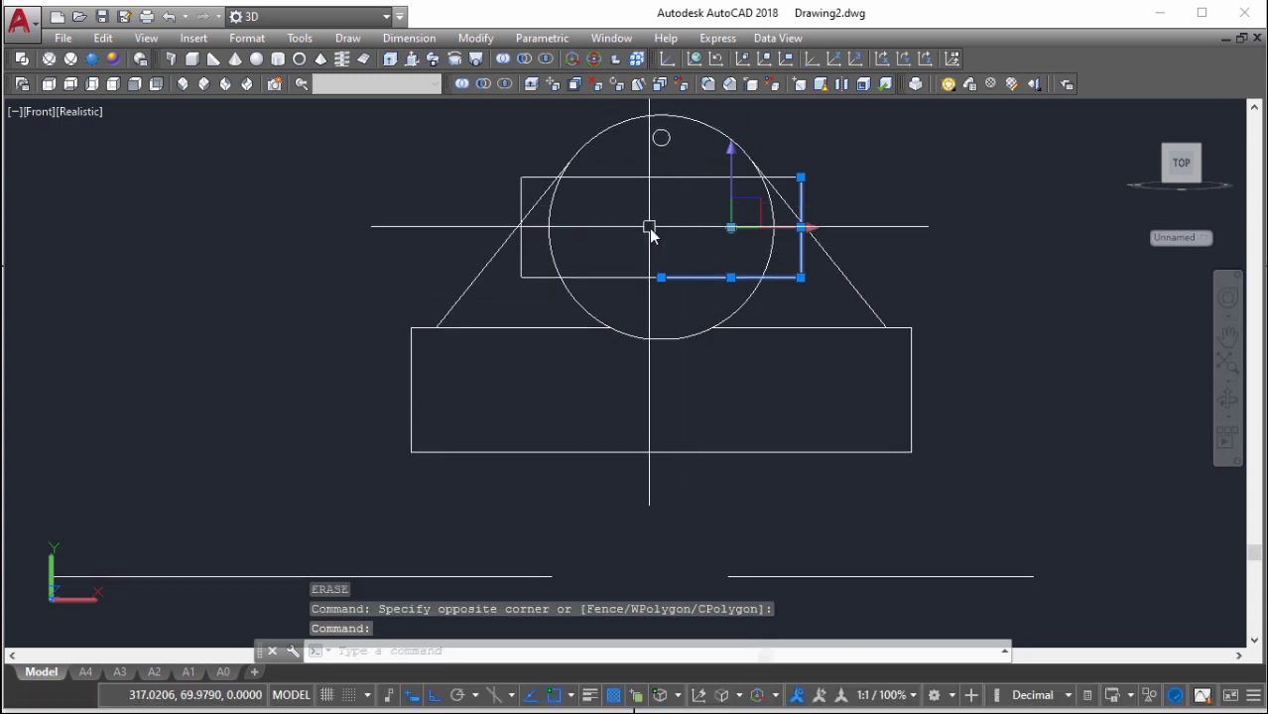
text(e)
key(Return)
click(596, 276)
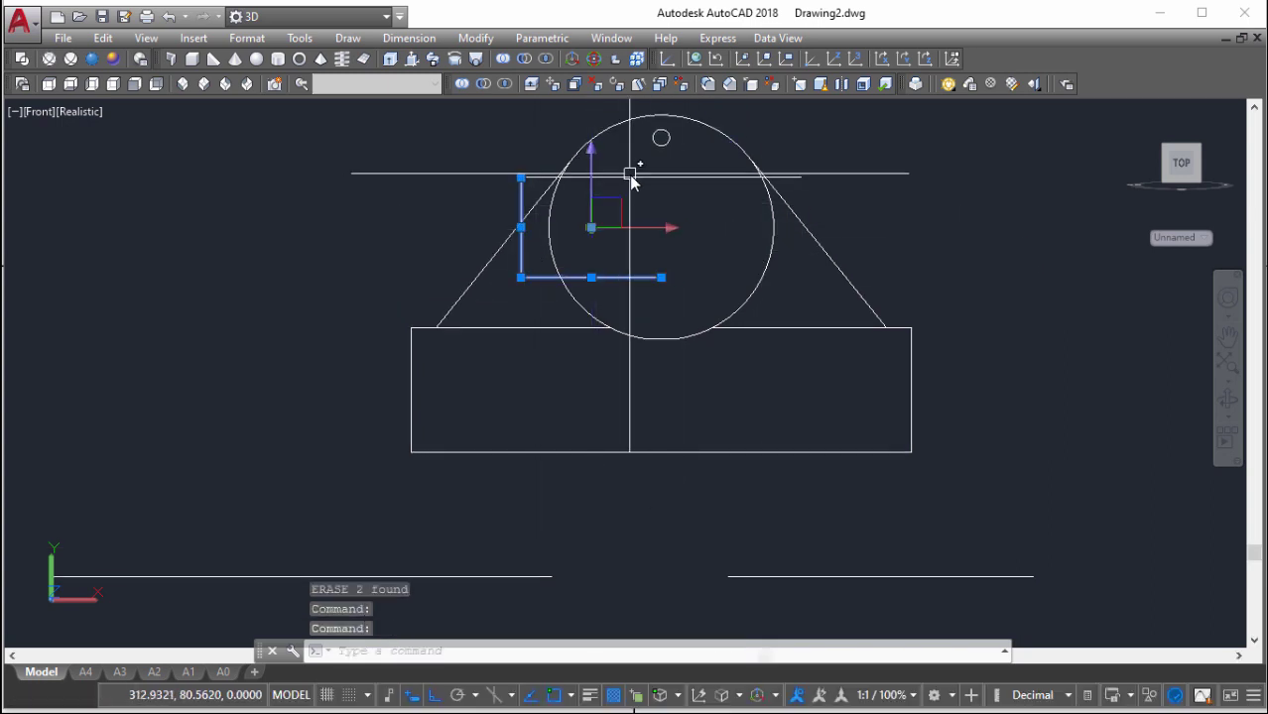
text(e)
key(Return)
Make several aborted TRIM attempts using the left diagonal as cutting edge
text(tr)
key(Return)
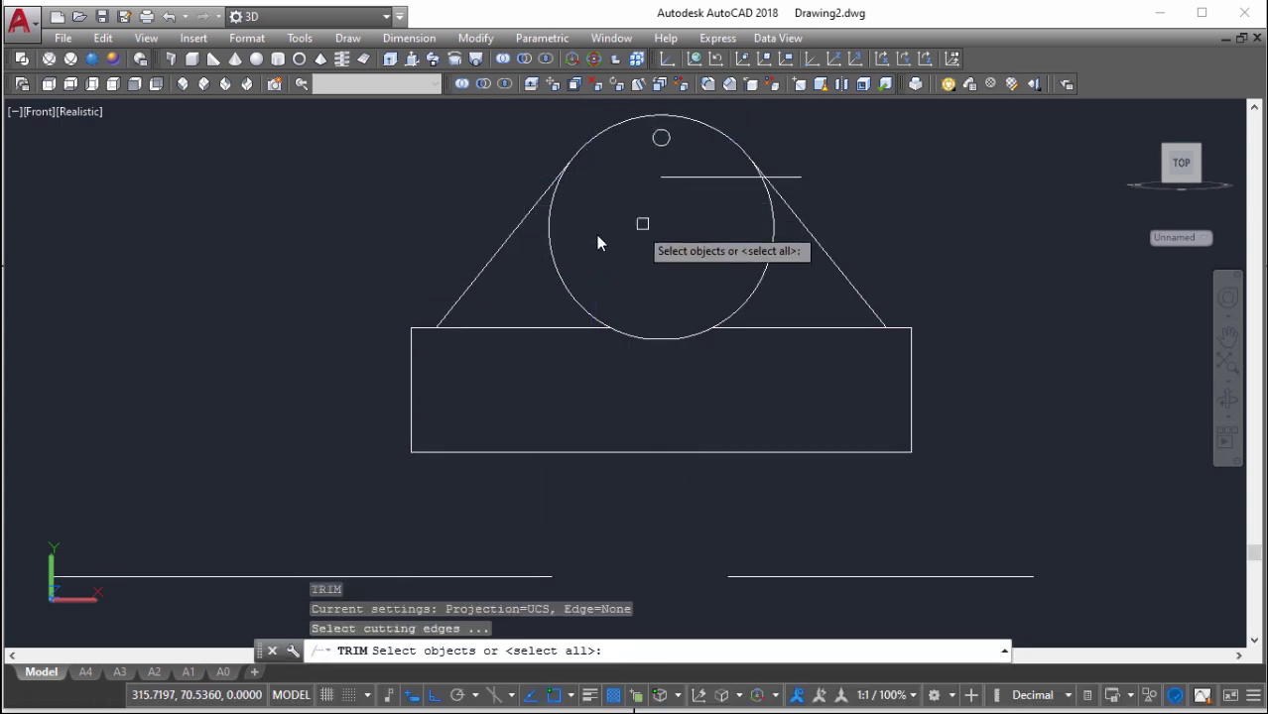
key(Return)
click(550, 228)
key(Escape)
text(tr)
key(Return)
click(534, 215)
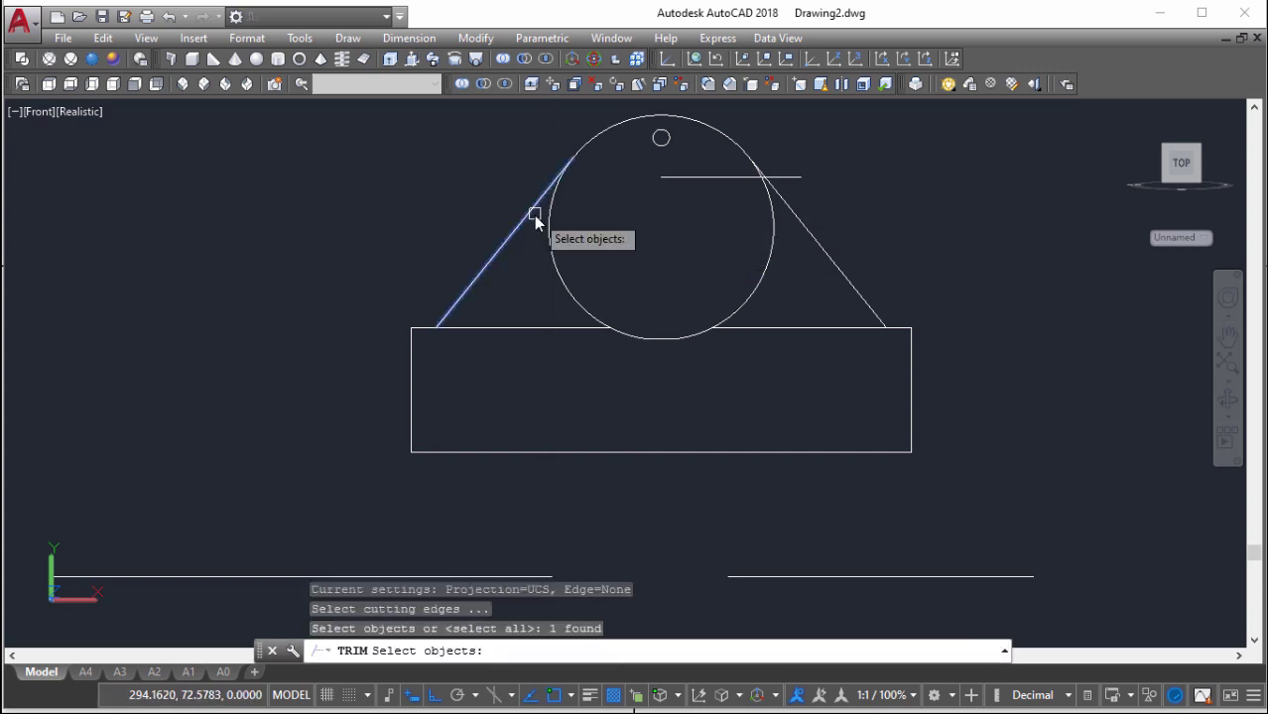
key(Return)
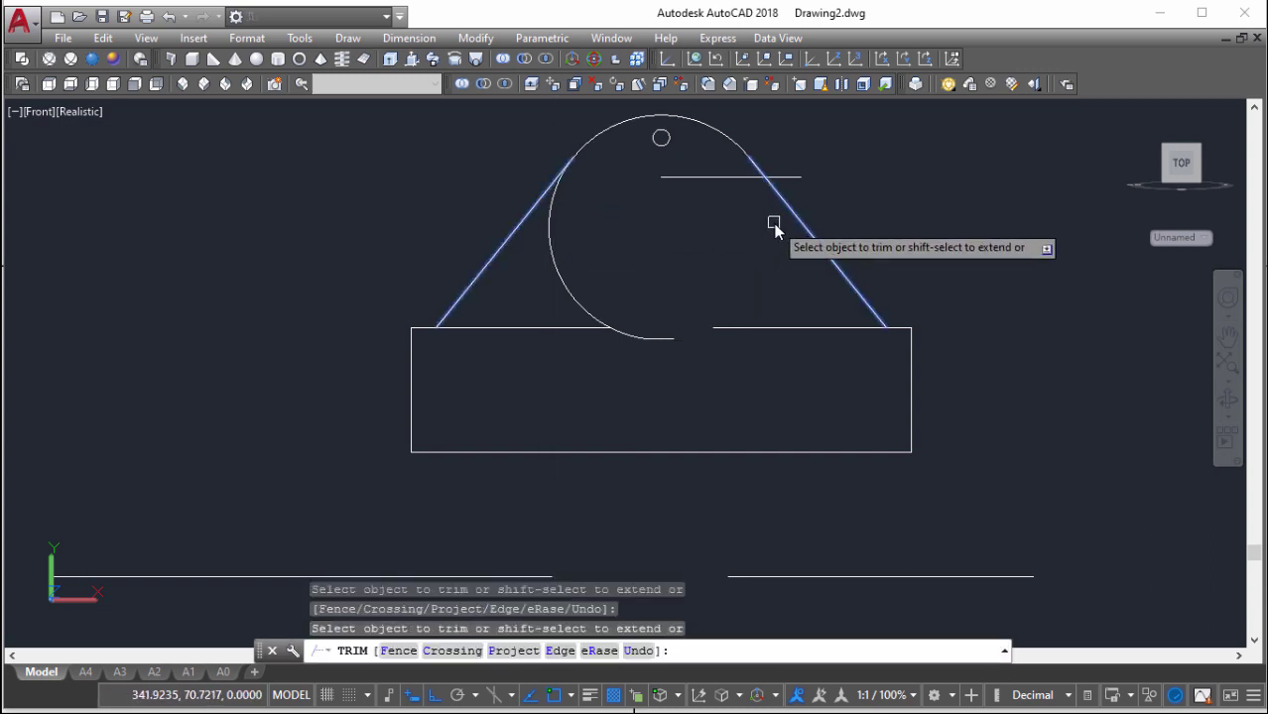
key(Escape)
key(Return)
key(Return)
key(Escape)
Trim away the arc portion inside the left diagonal
text(tr)
key(Return)
click(527, 221)
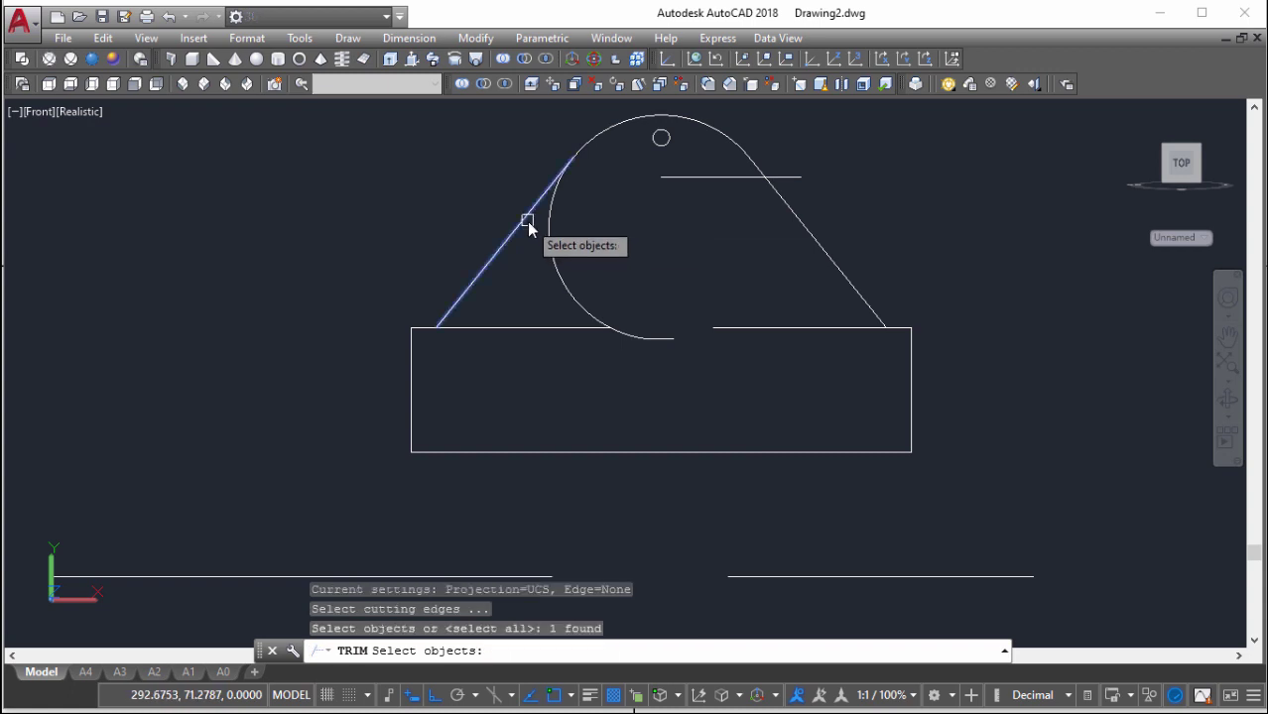
key(Return)
click(556, 218)
key(Escape)
Erase the short horizontal line inside the arc
click(725, 176)
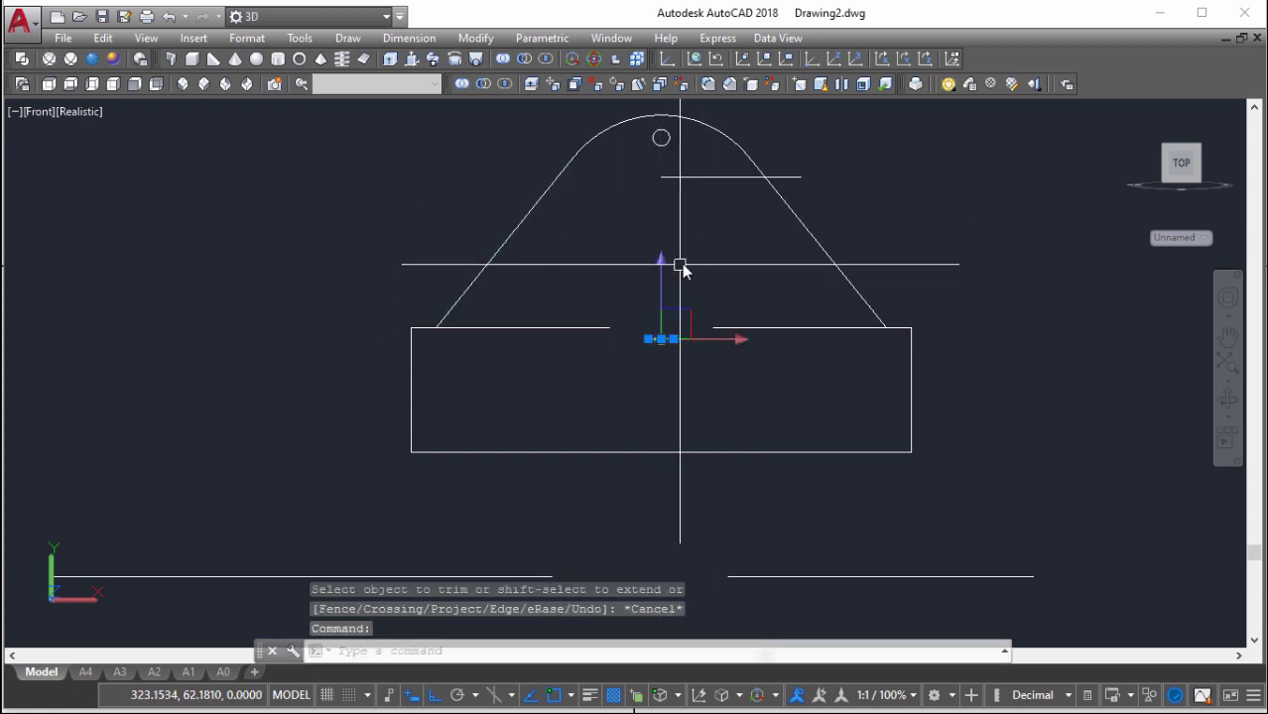
text(e)
key(Return)
click(676, 164)
key(Escape)
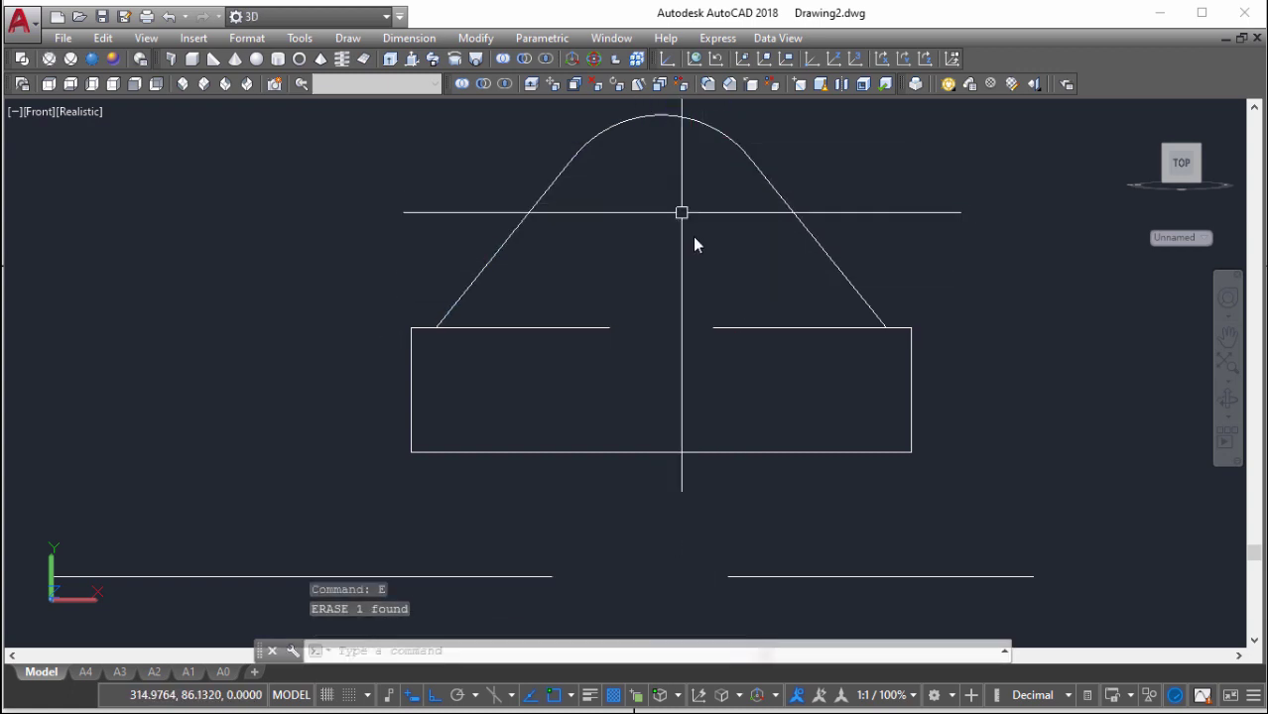
Join the two pieces of the split top edge into one line
text(j)
key(Return)
click(729, 327)
click(594, 327)
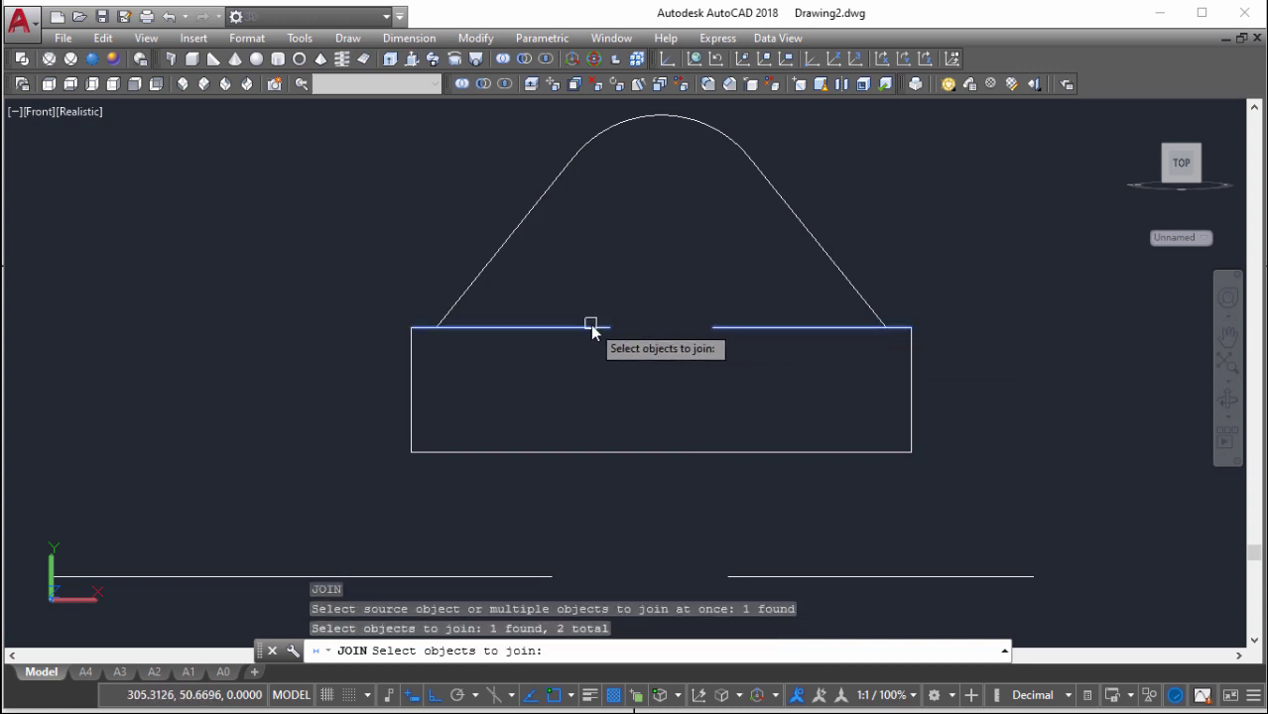
key(Return)
Trim the top edge beyond both the left and right diagonals
text(tr)
key(Return)
key(Return)
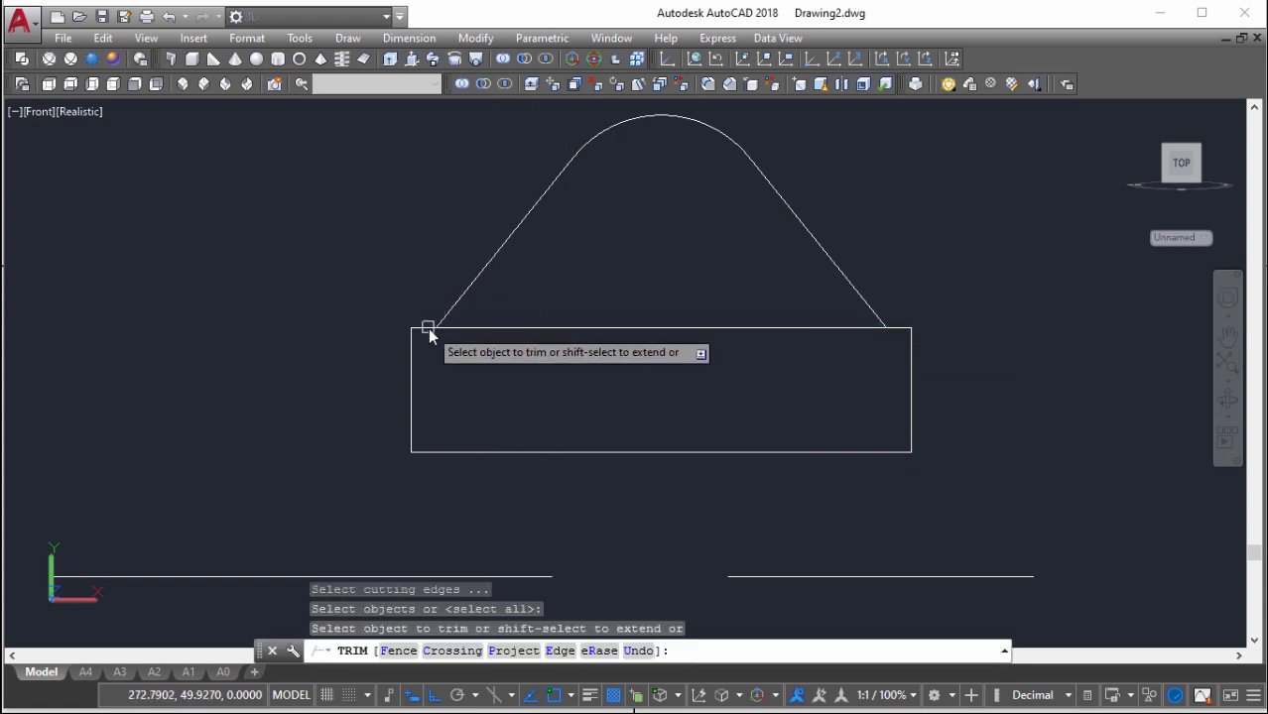
key(Escape)
key(Return)
click(444, 318)
click(864, 300)
key(Return)
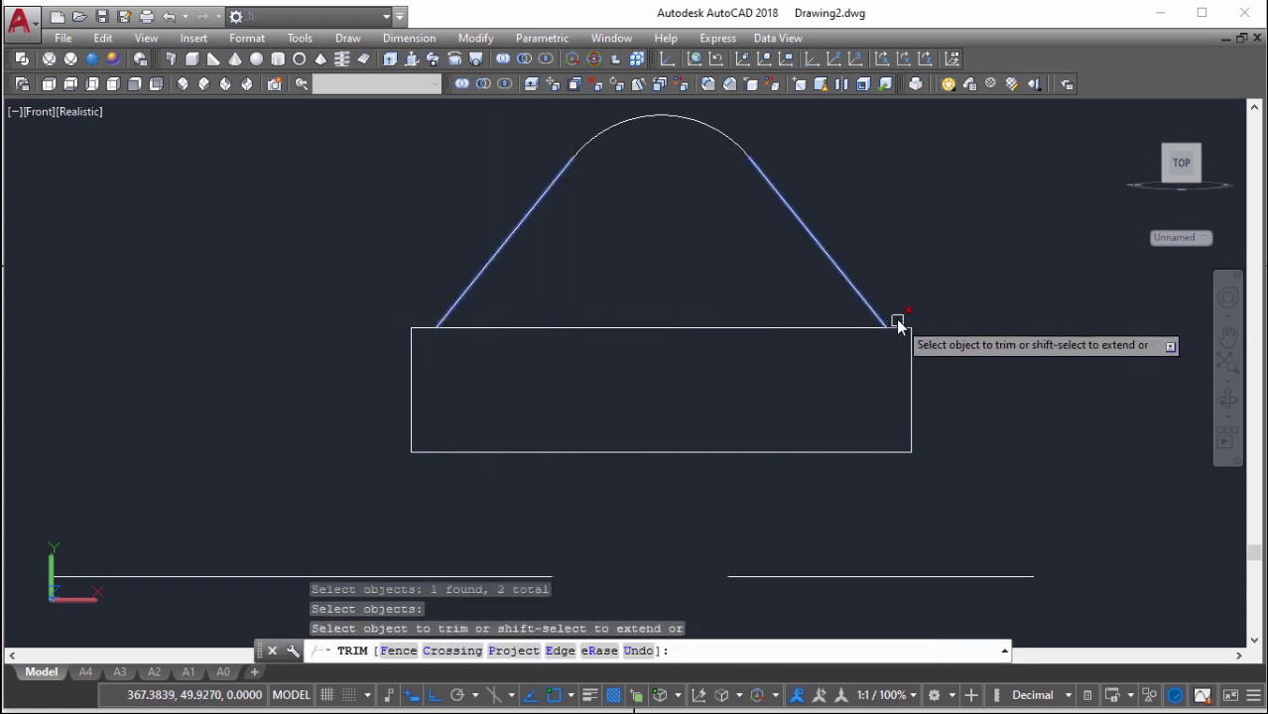
click(901, 324)
click(906, 328)
click(424, 332)
key(Return)
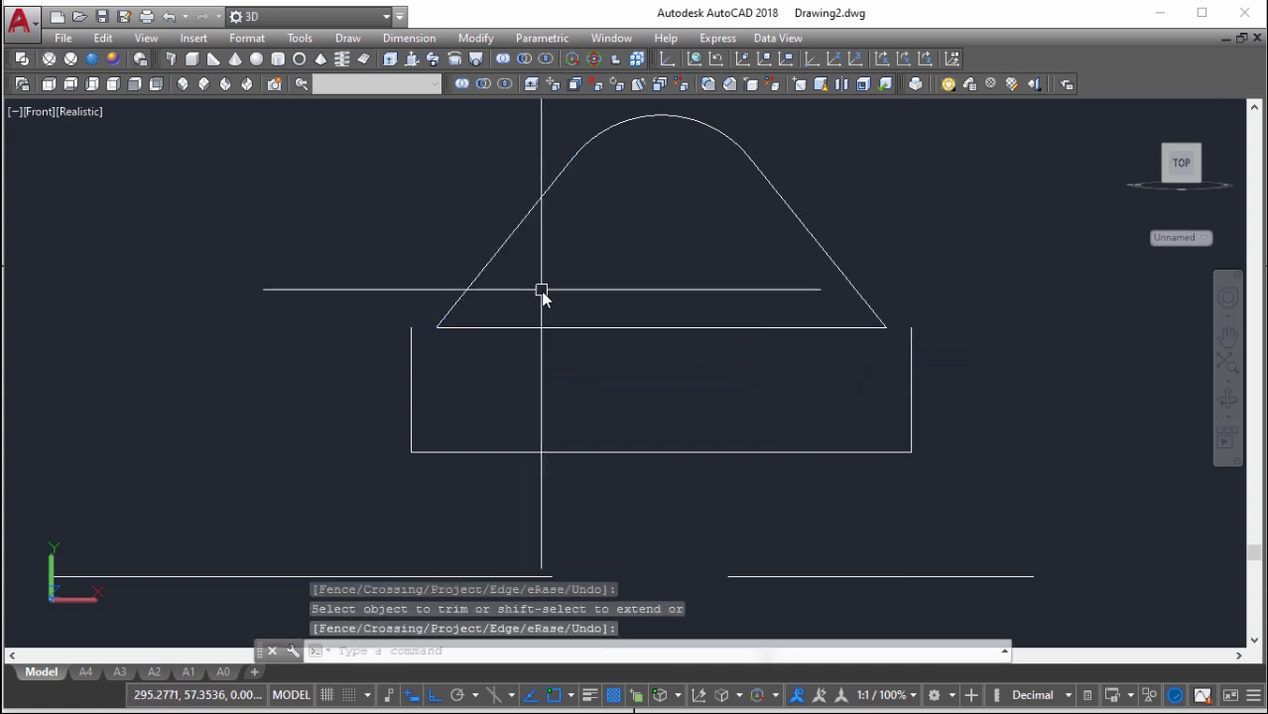
text(reg)
Begin making a region from the arch outline
key(Return)
scroll(535, 278, down, 4)
click(462, 176)
Convert the closed arch outline into a region and view it in SW Isometric
click(657, 284)
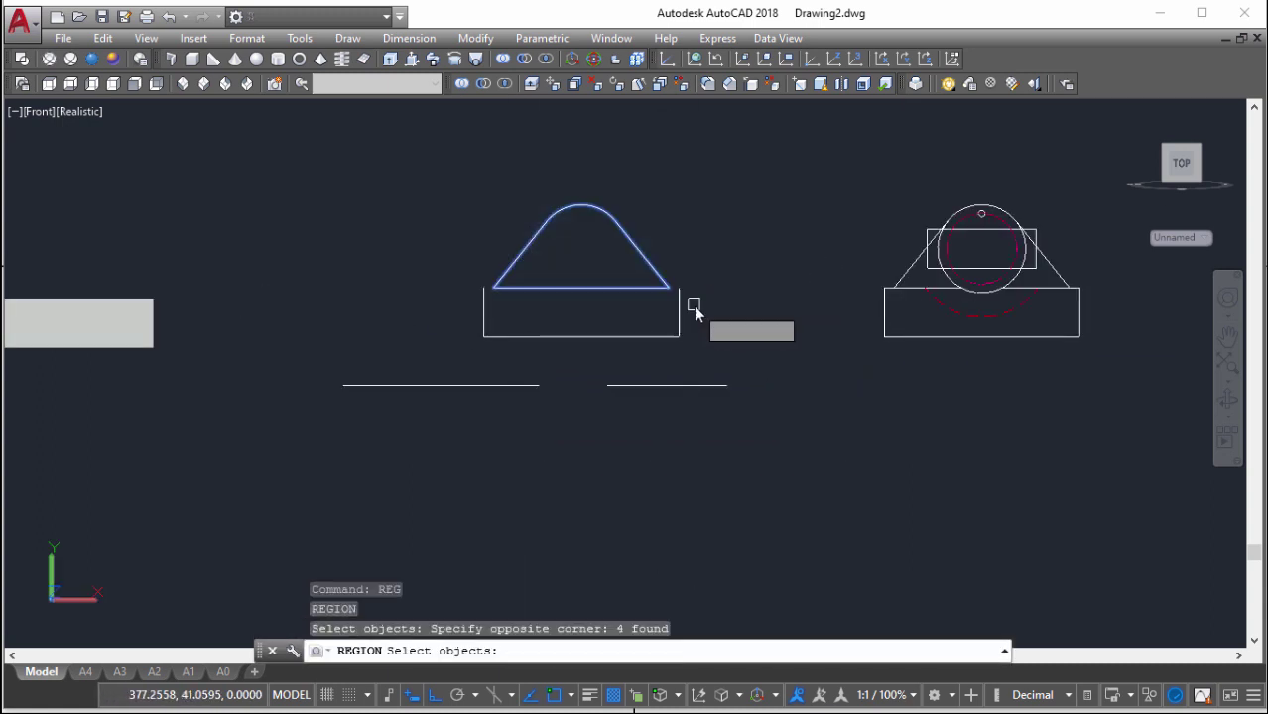
key(Return)
scroll(710, 273, down, 3)
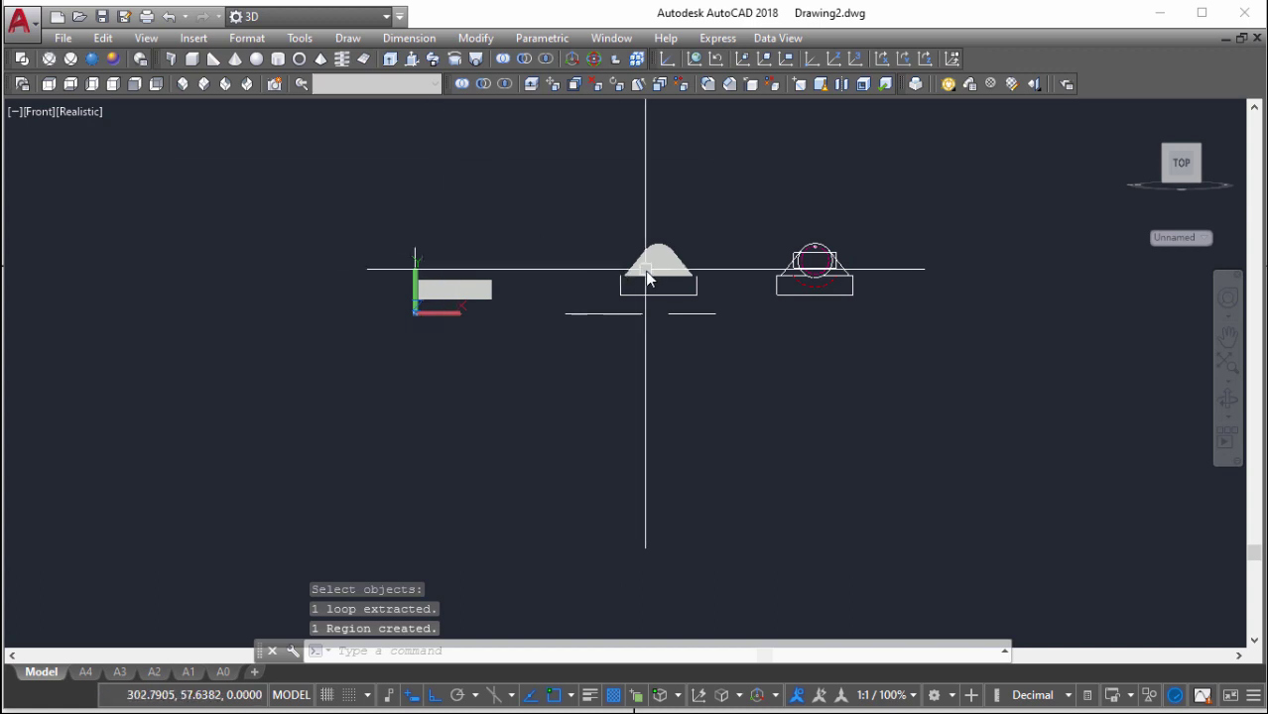
click(182, 85)
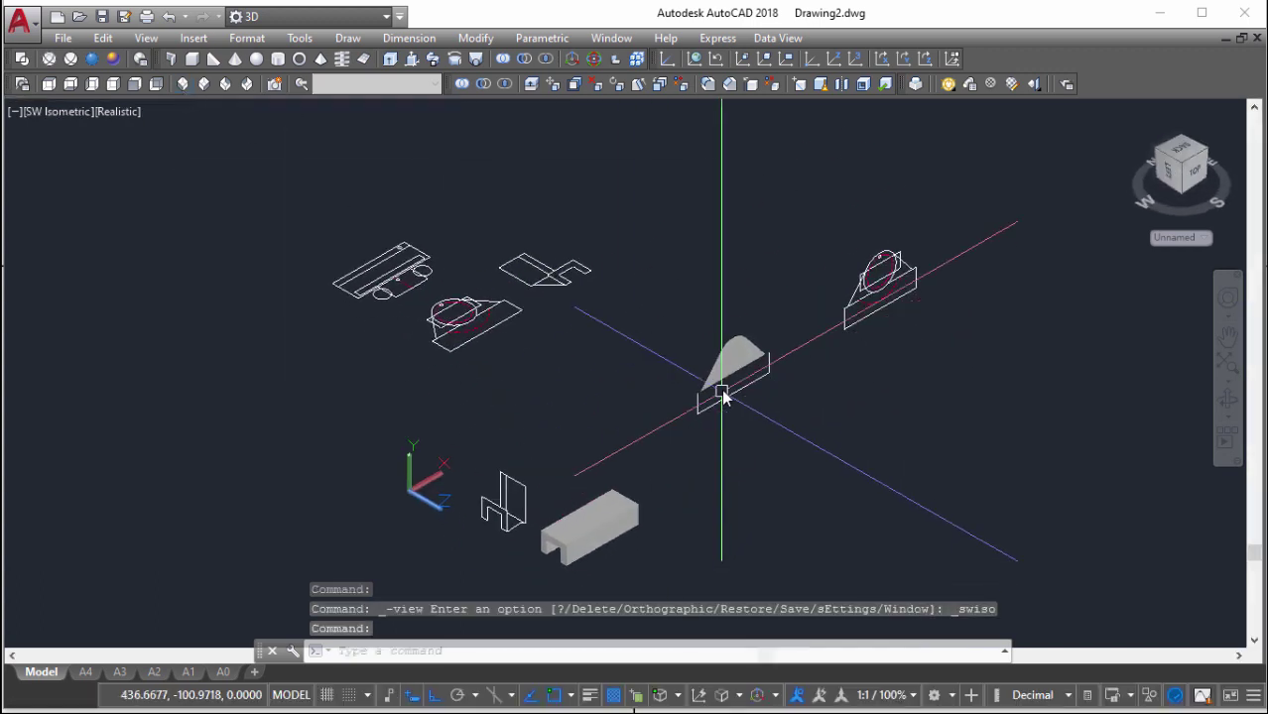
scroll(724, 392, up, 4)
scroll(732, 391, down, 2)
click(734, 377)
scroll(732, 377, up, 2)
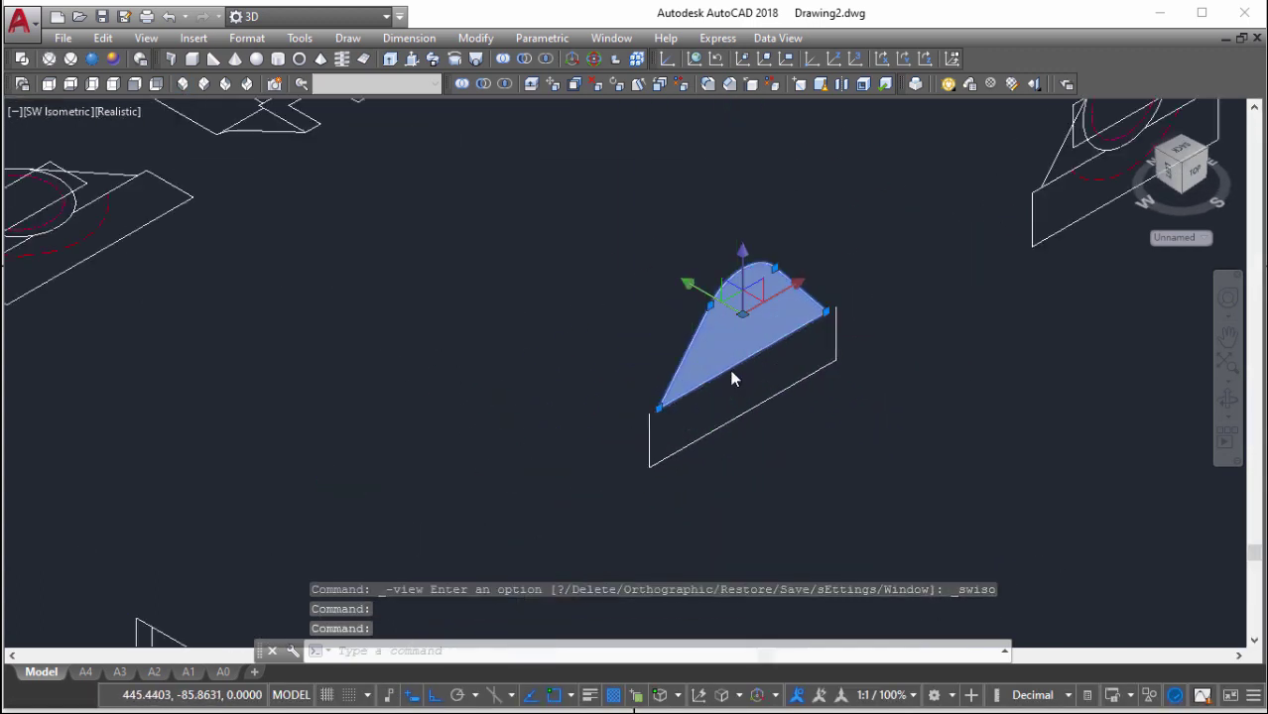
scroll(695, 385, up, 1)
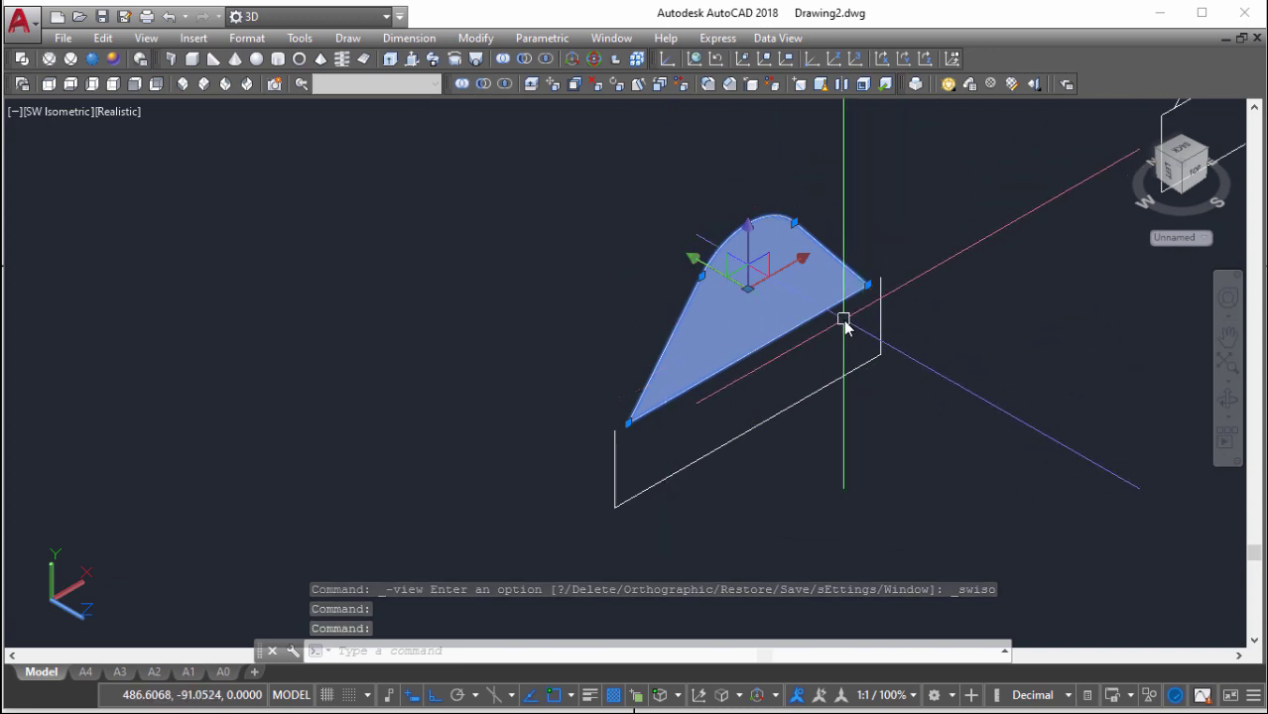
Move the arch region from its bottom corner onto the slotted plate's corner
text(m)
key(Return)
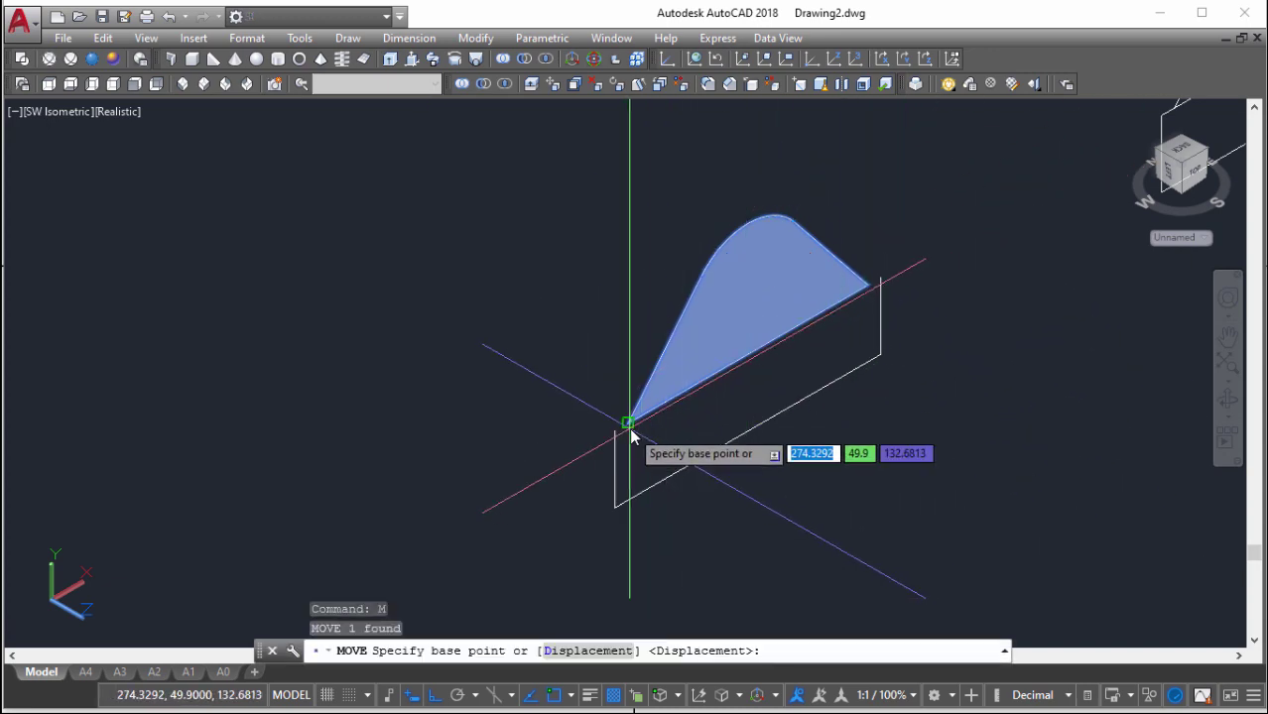
click(628, 424)
scroll(628, 424, down, 3)
scroll(467, 298, up, 2)
scroll(581, 425, up, 3)
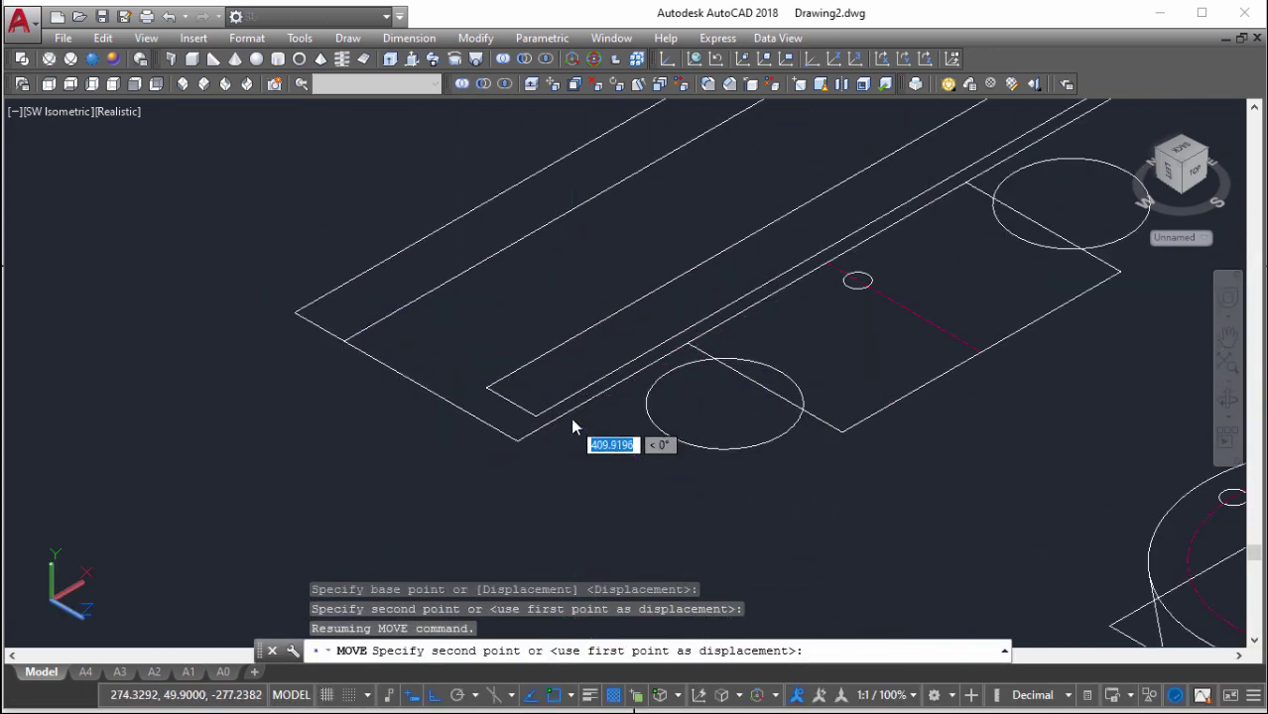
scroll(580, 391, up, 2)
scroll(415, 361, up, 2)
scroll(412, 355, down, 2)
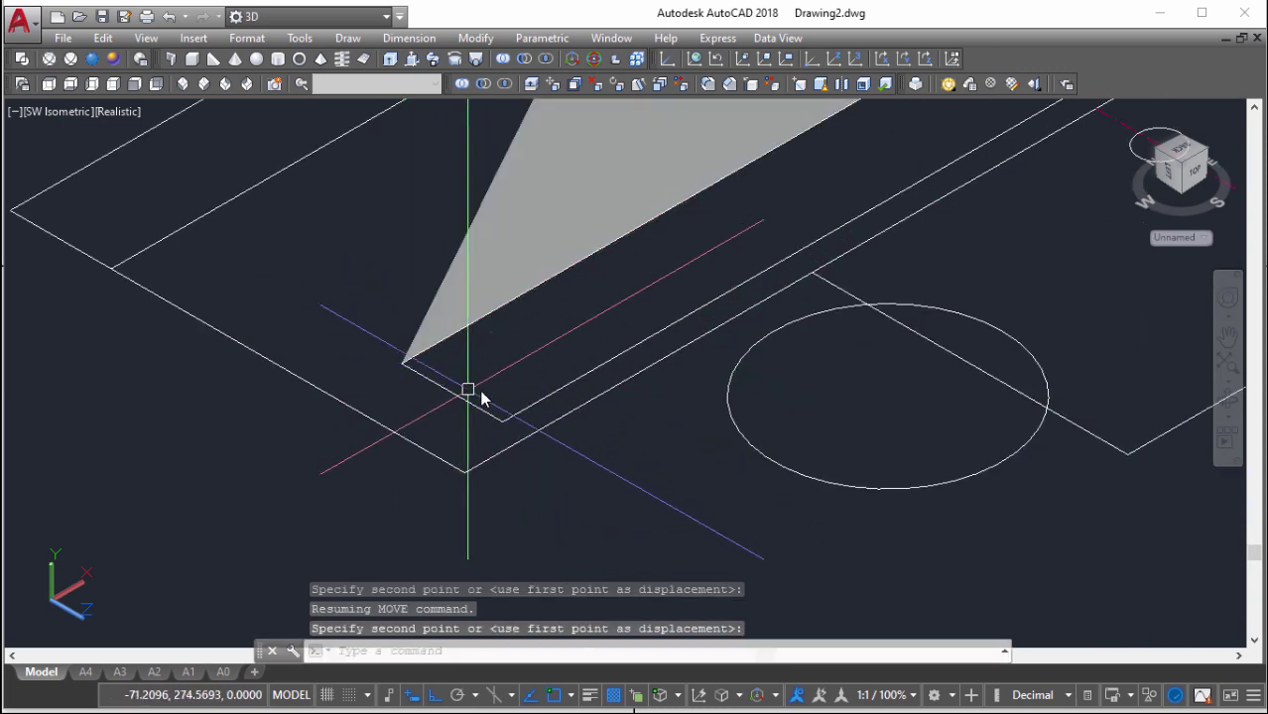
scroll(496, 377, down, 3)
click(534, 315)
Copy the arch region onto the slotted base block
text(co)
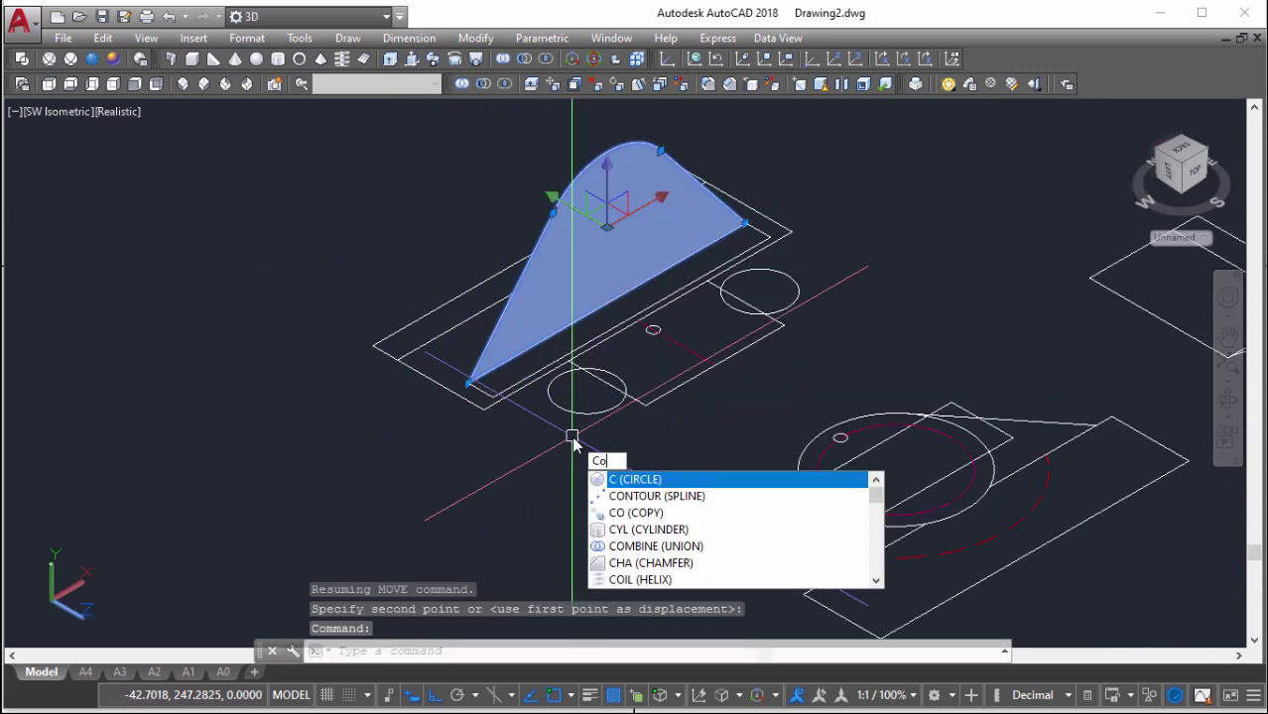
key(Return)
scroll(487, 413, up, 2)
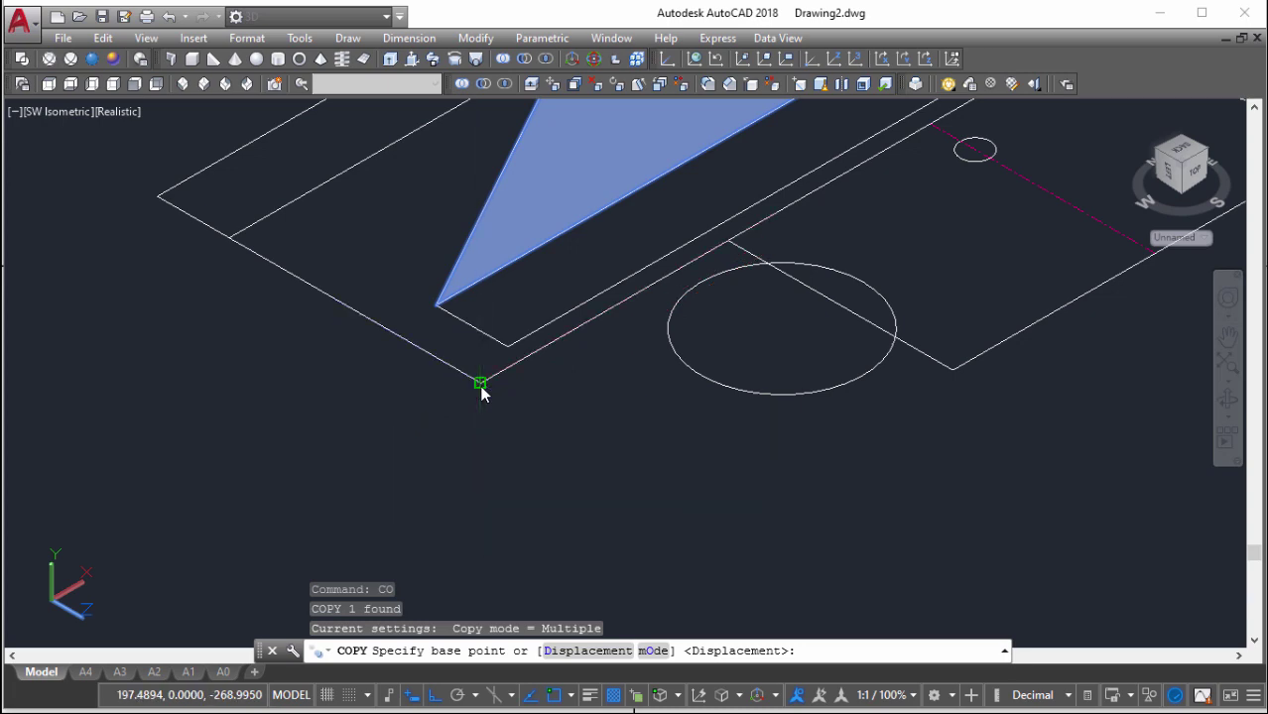
click(481, 391)
scroll(482, 391, down, 4)
scroll(671, 384, down, 2)
scroll(671, 384, up, 5)
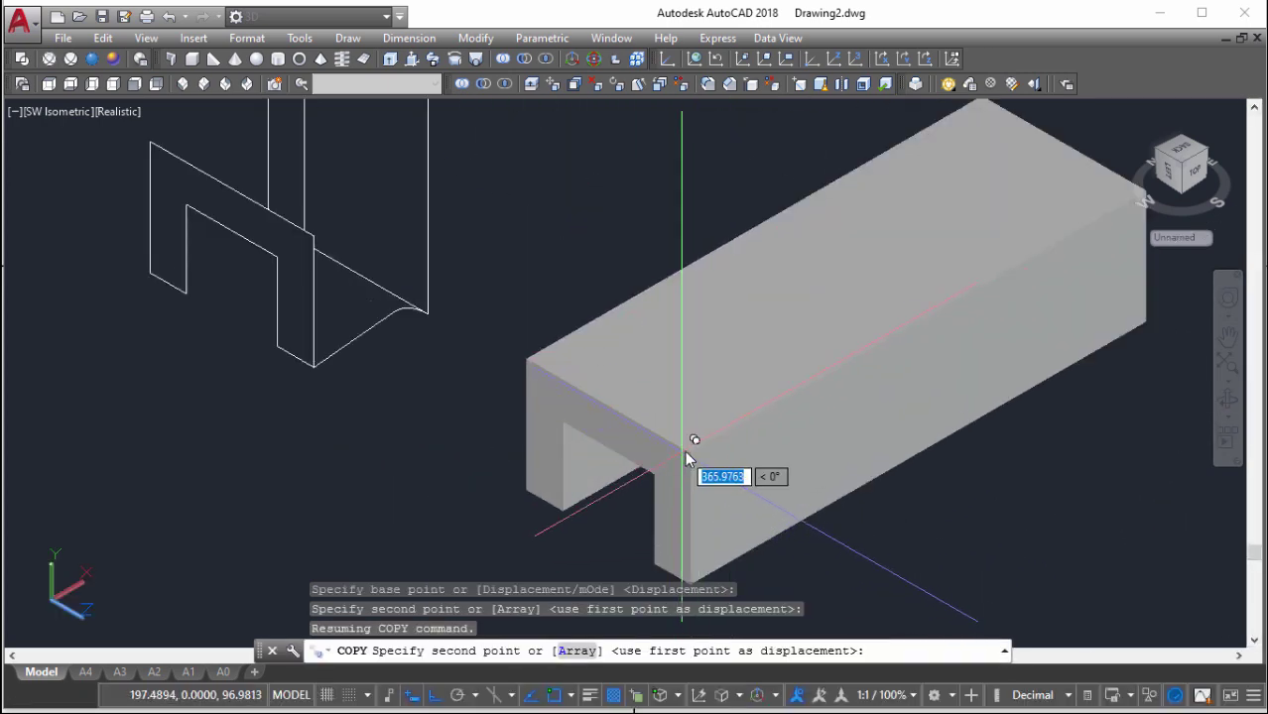
click(694, 448)
scroll(809, 394, down, 3)
scroll(850, 368, up, 2)
key(Escape)
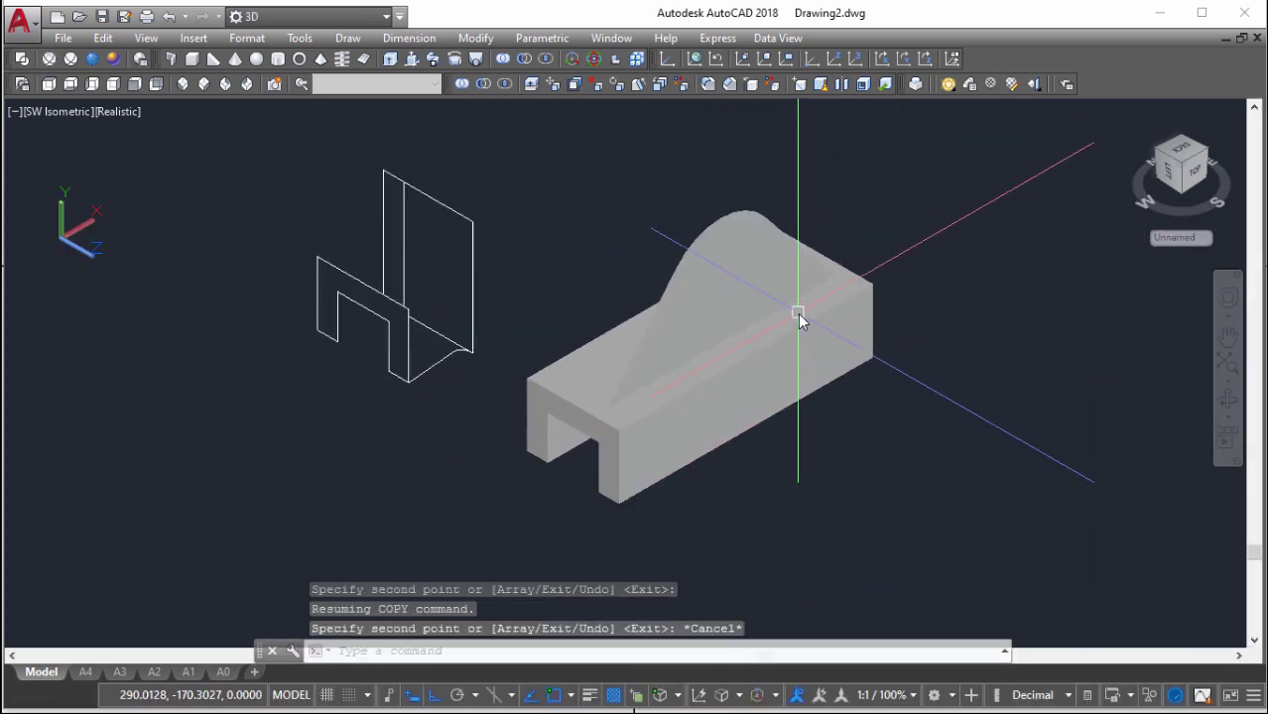
Extrude the arch region on the block 8 units thick
click(749, 243)
text(t)
key(Return)
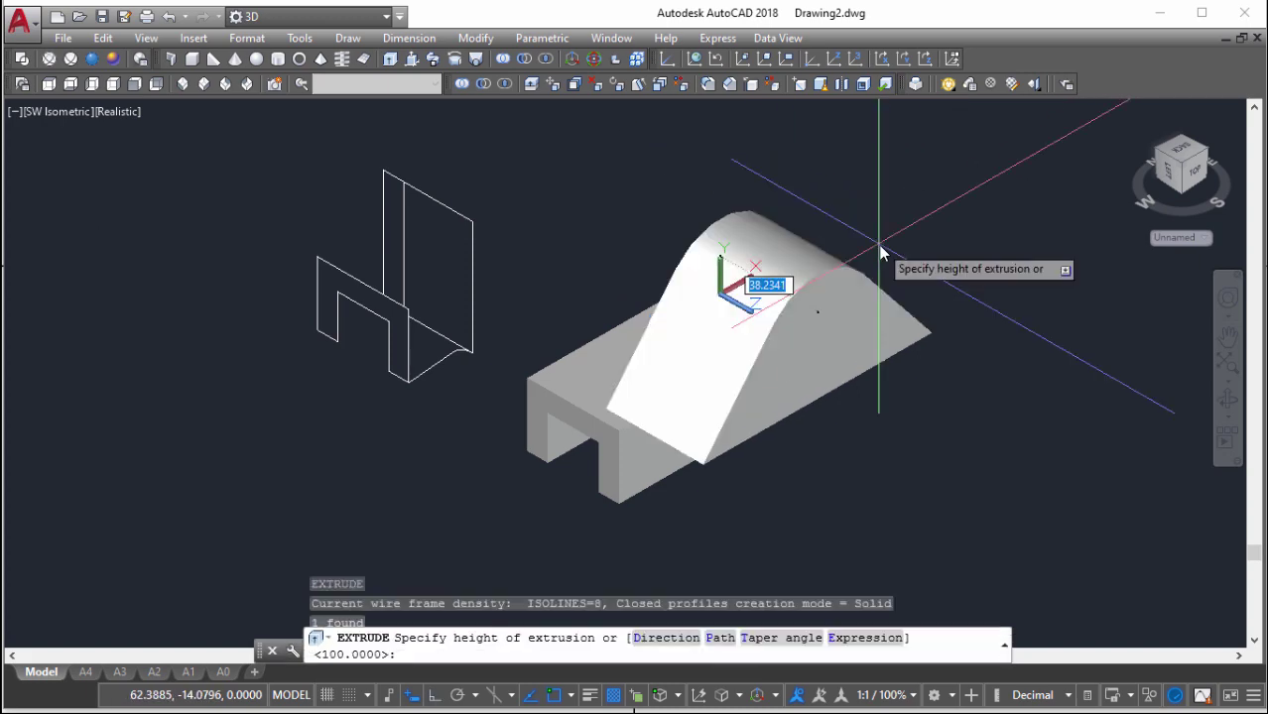
text(8)
key(Return)
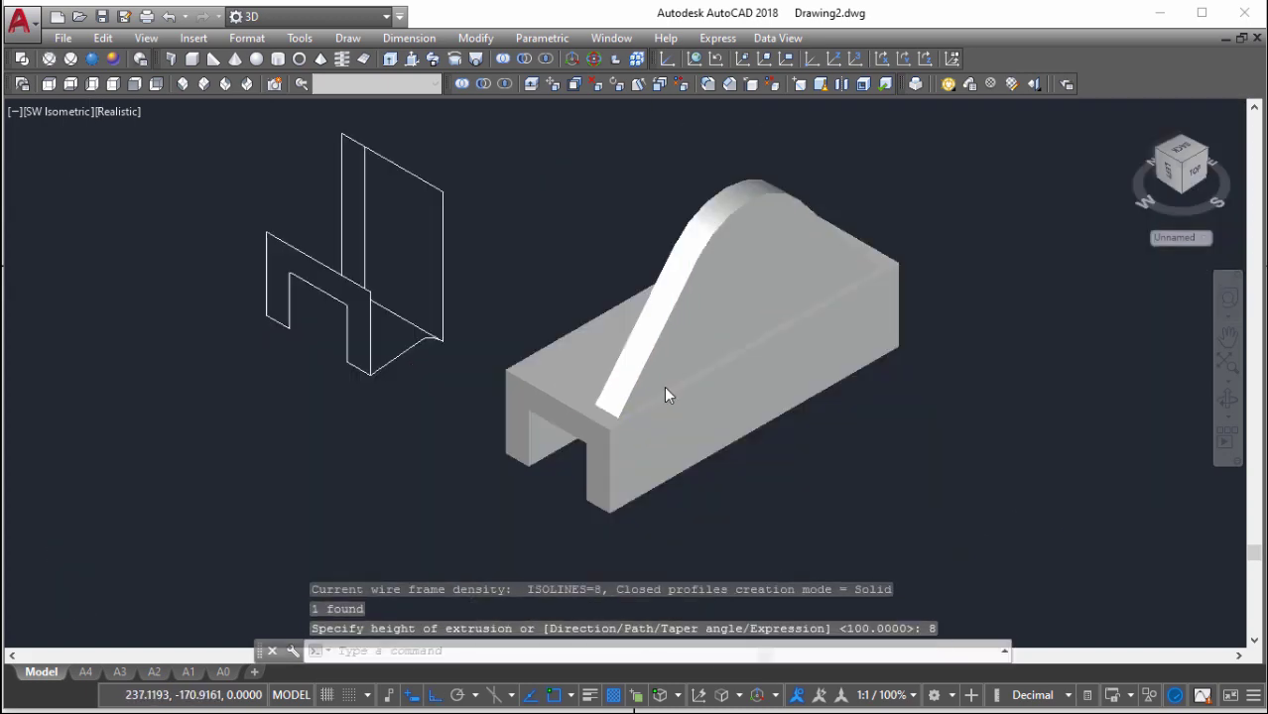
Erase the leftover arch shape on the plate
scroll(695, 357, down, 5)
middle_drag(739, 315, 740, 370)
scroll(514, 250, up, 4)
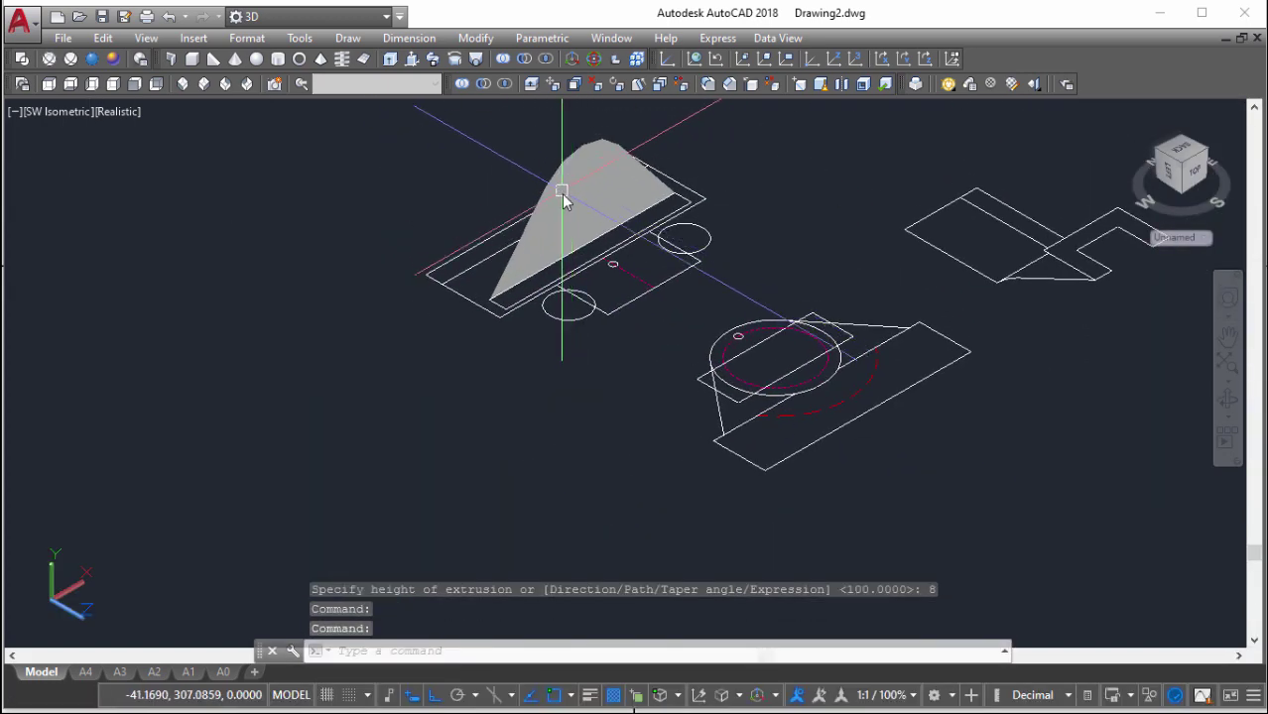
click(566, 199)
text(E)
key(Return)
Union the base block and the extruded fin into one solid
scroll(694, 288, down, 5)
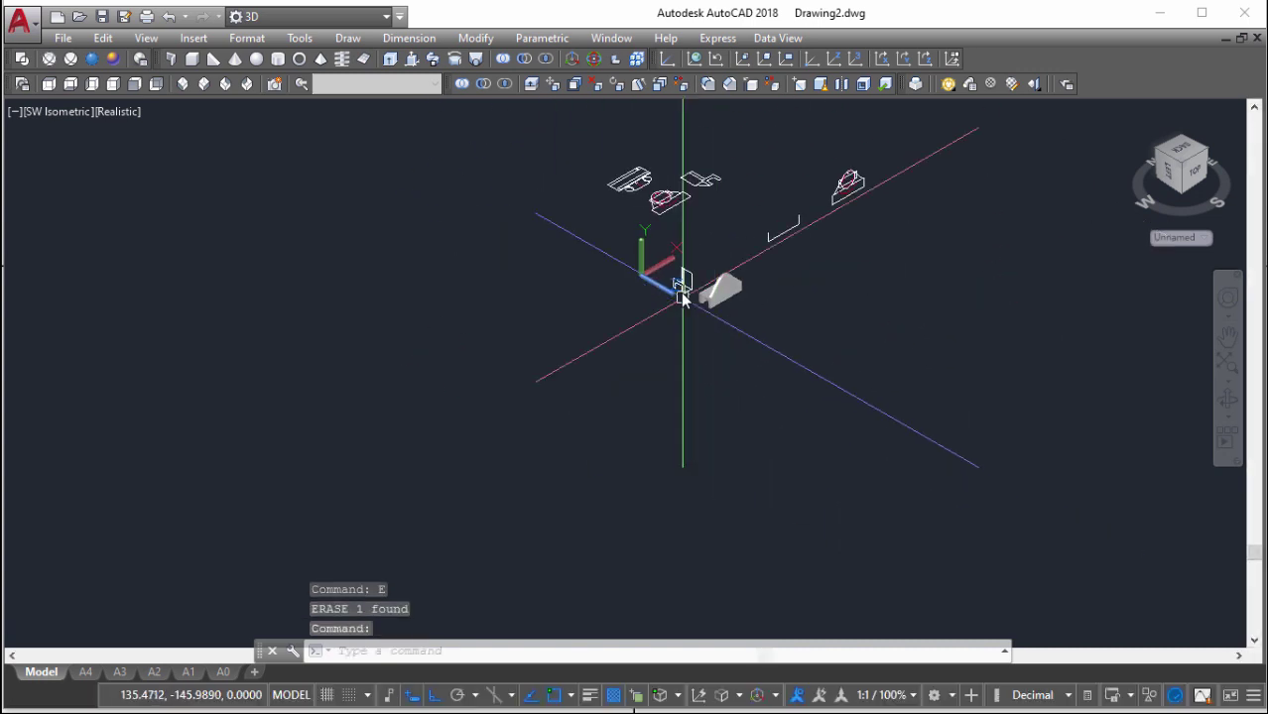
scroll(741, 282, up, 5)
scroll(951, 332, down, 3)
middle_drag(951, 332, 851, 353)
text(uni)
key(Return)
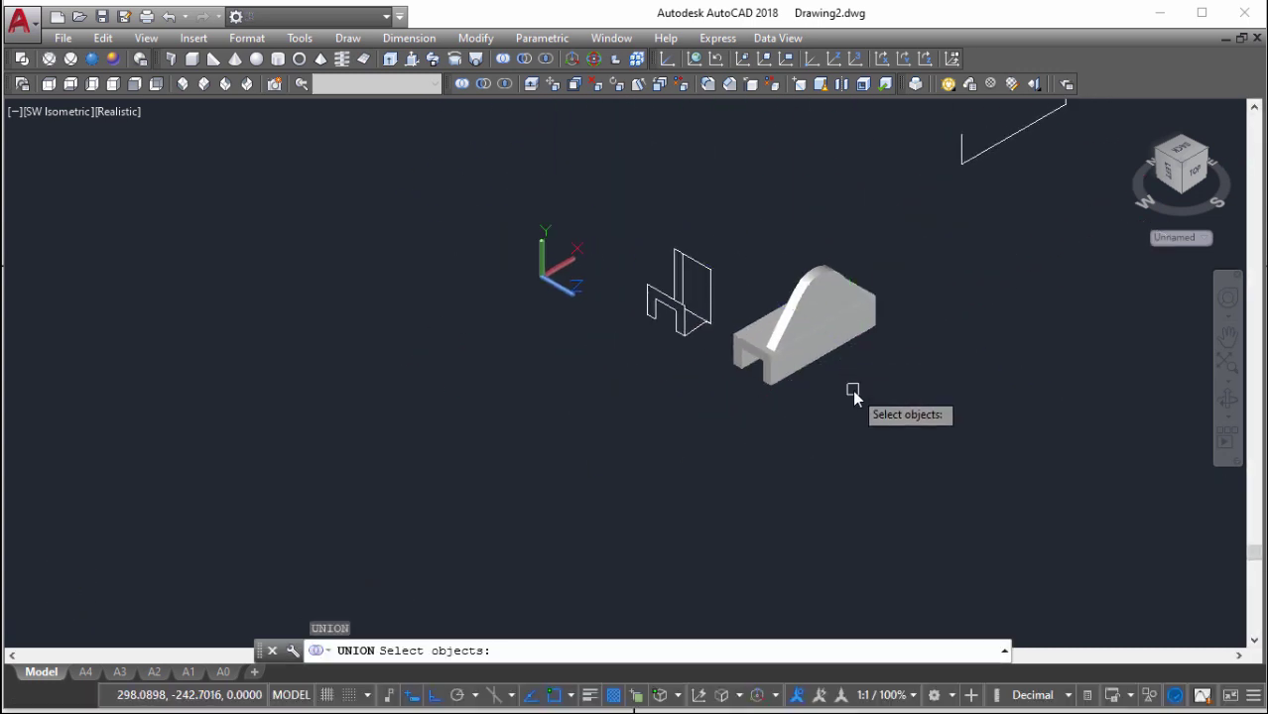
drag(852, 390, 764, 272)
scroll(828, 319, up, 3)
scroll(795, 315, up, 1)
mouse_move(794, 314)
shift+middle_down()
mouse_move(917, 287)
mouse_move(834, 368)
mouse_move(801, 353)
mouse_move(851, 356)
shift+middle_up()
key(Return)
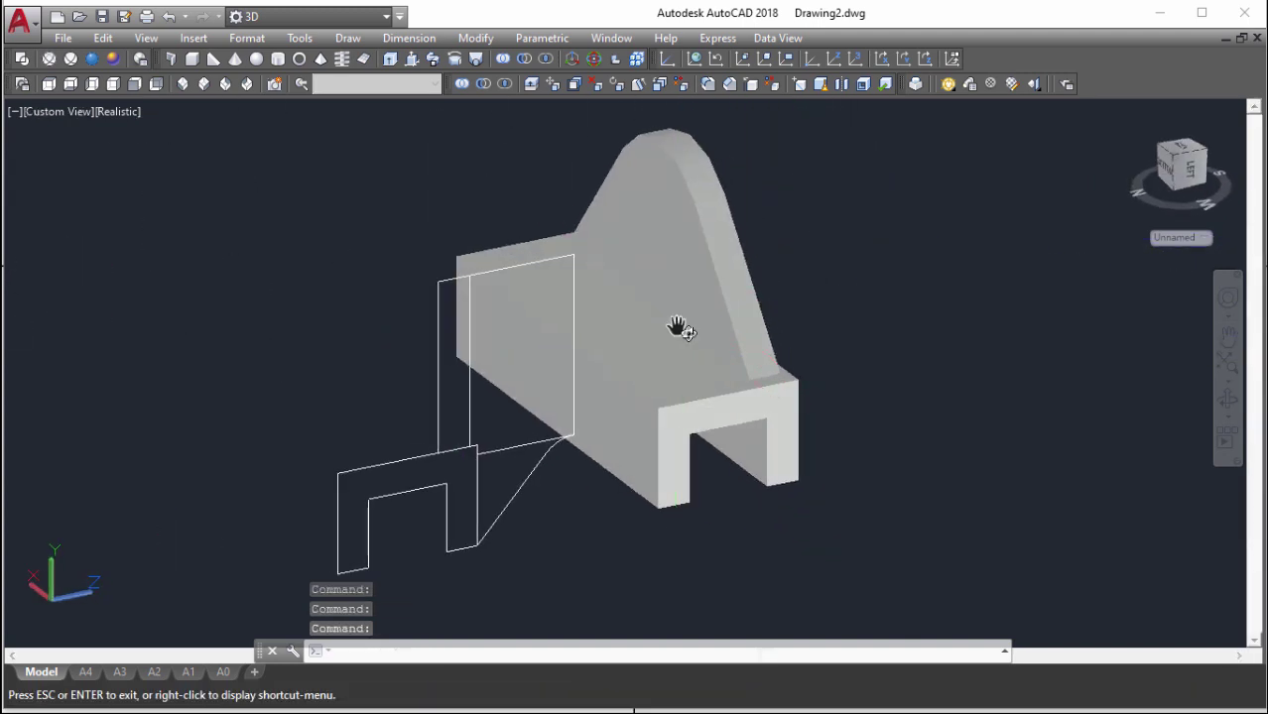
Create a 45-diameter, 35-high cylinder centred at the top of the gusset
middle_drag(699, 239, 776, 308)
key(Return)
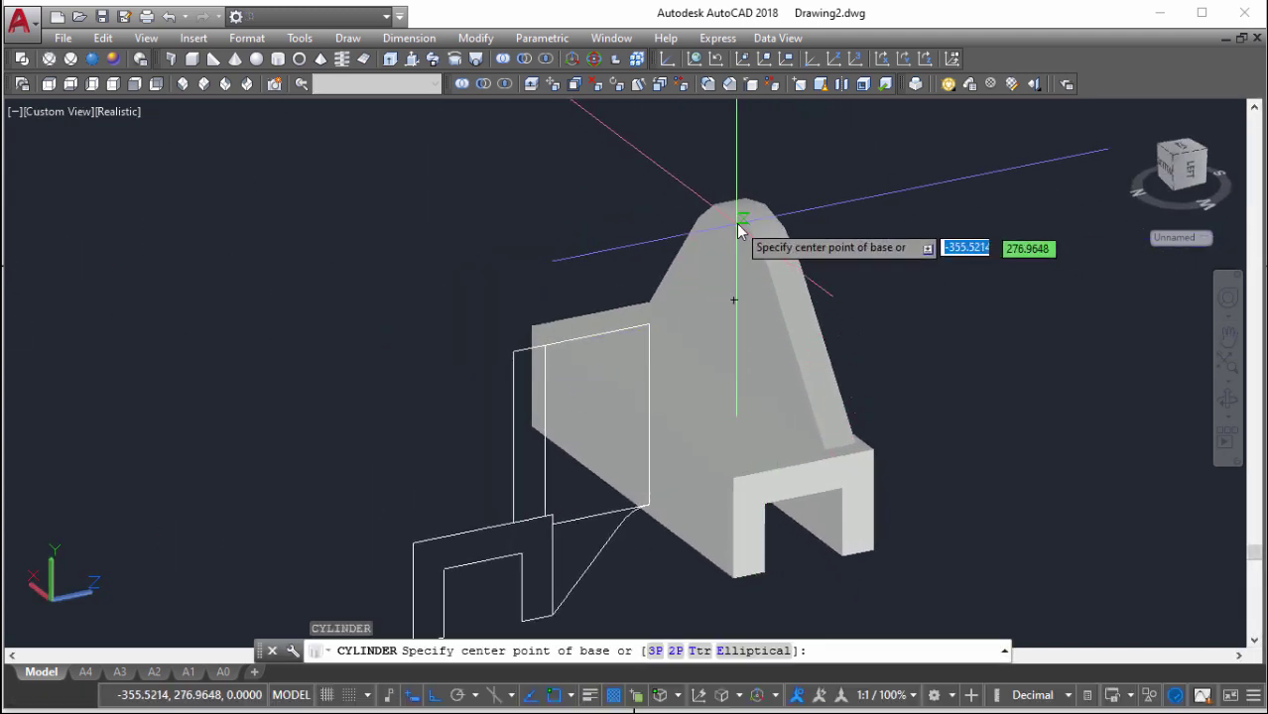
click(731, 303)
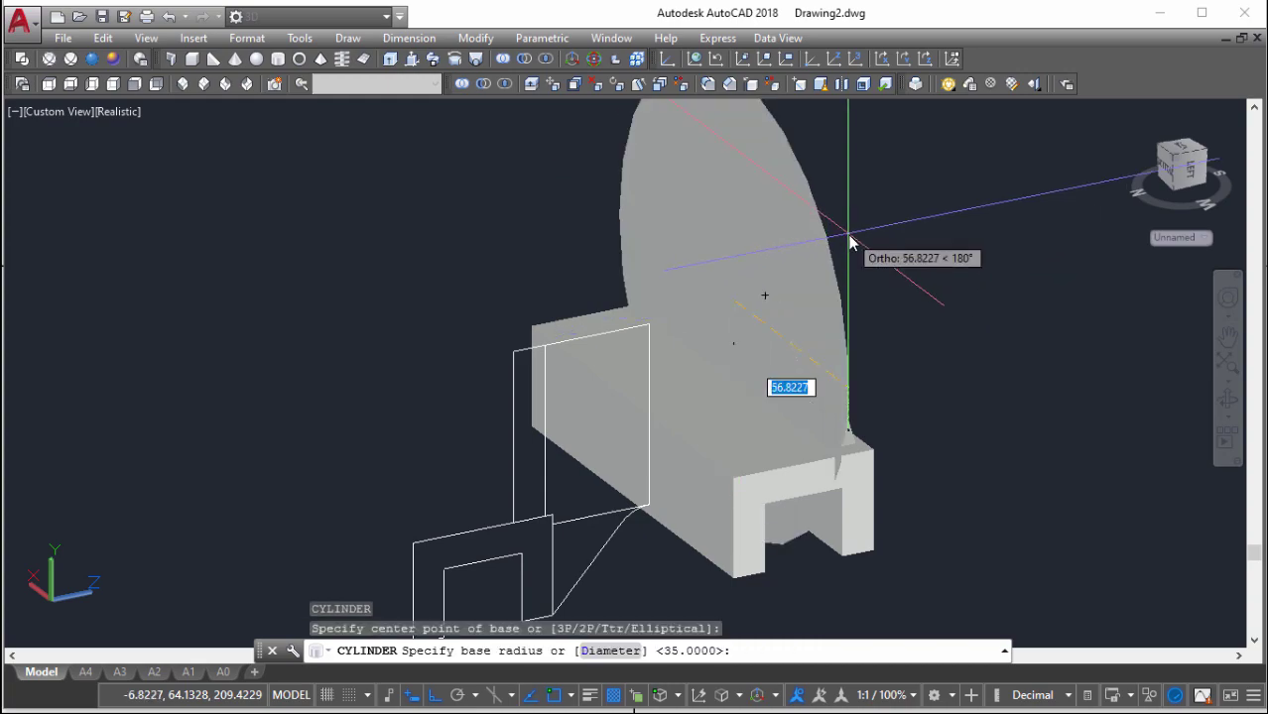
scroll(849, 242, down, 4)
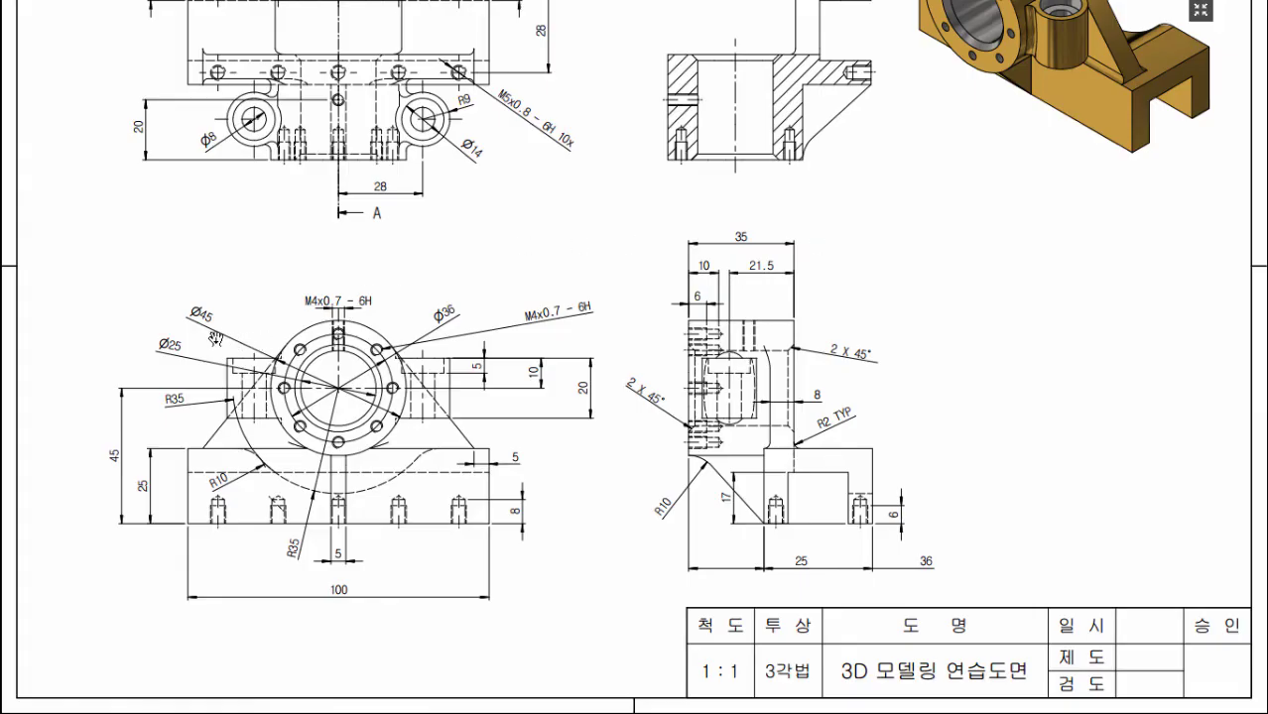
text(d)
key(Return)
text(45)
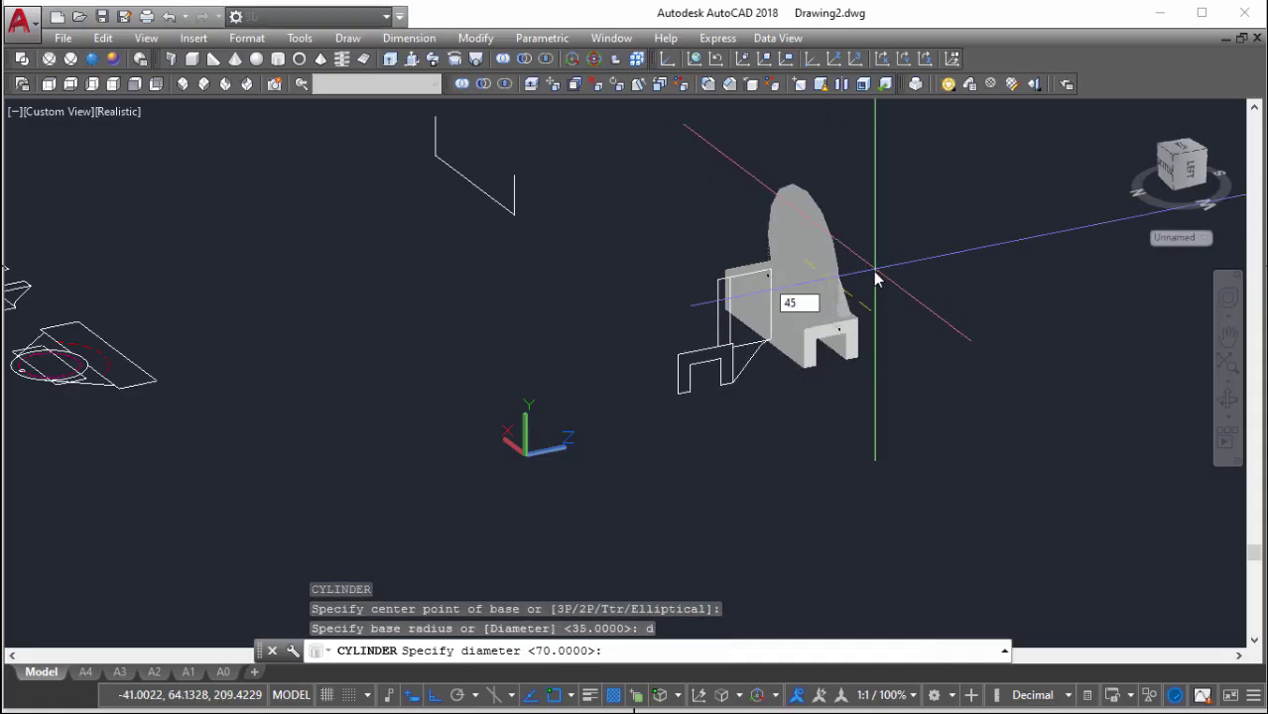
key(Return)
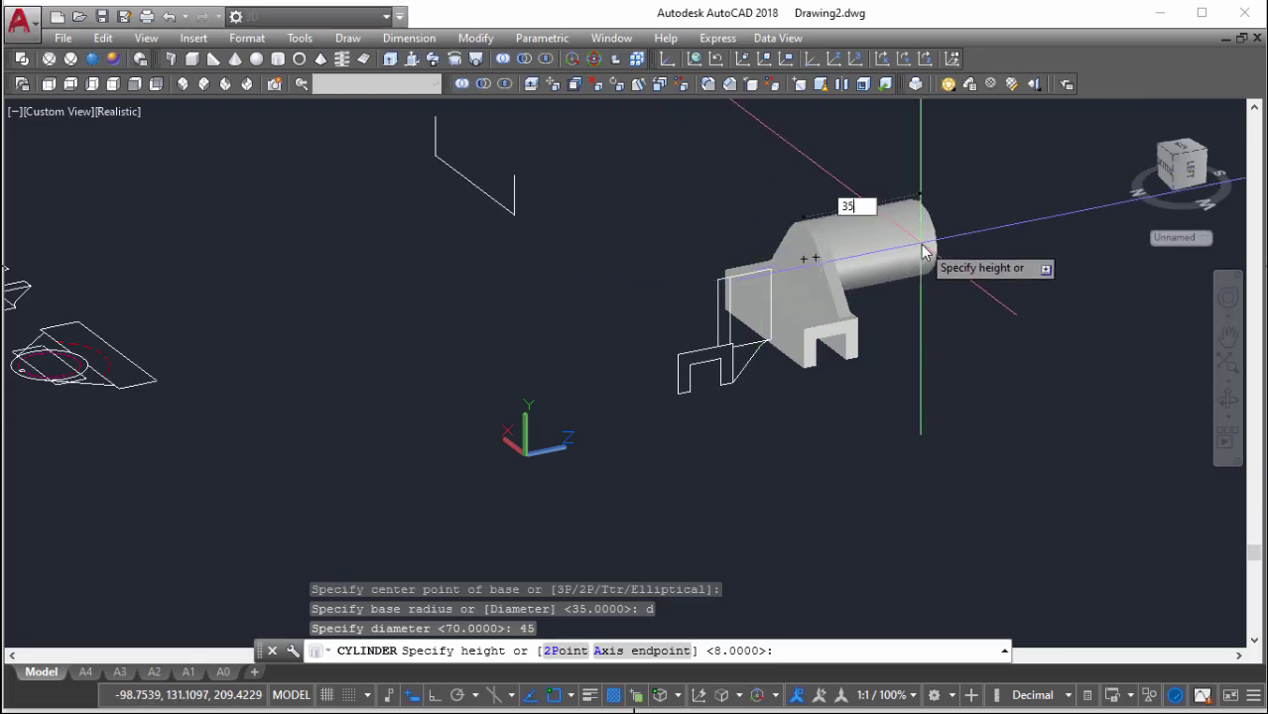
key(Return)
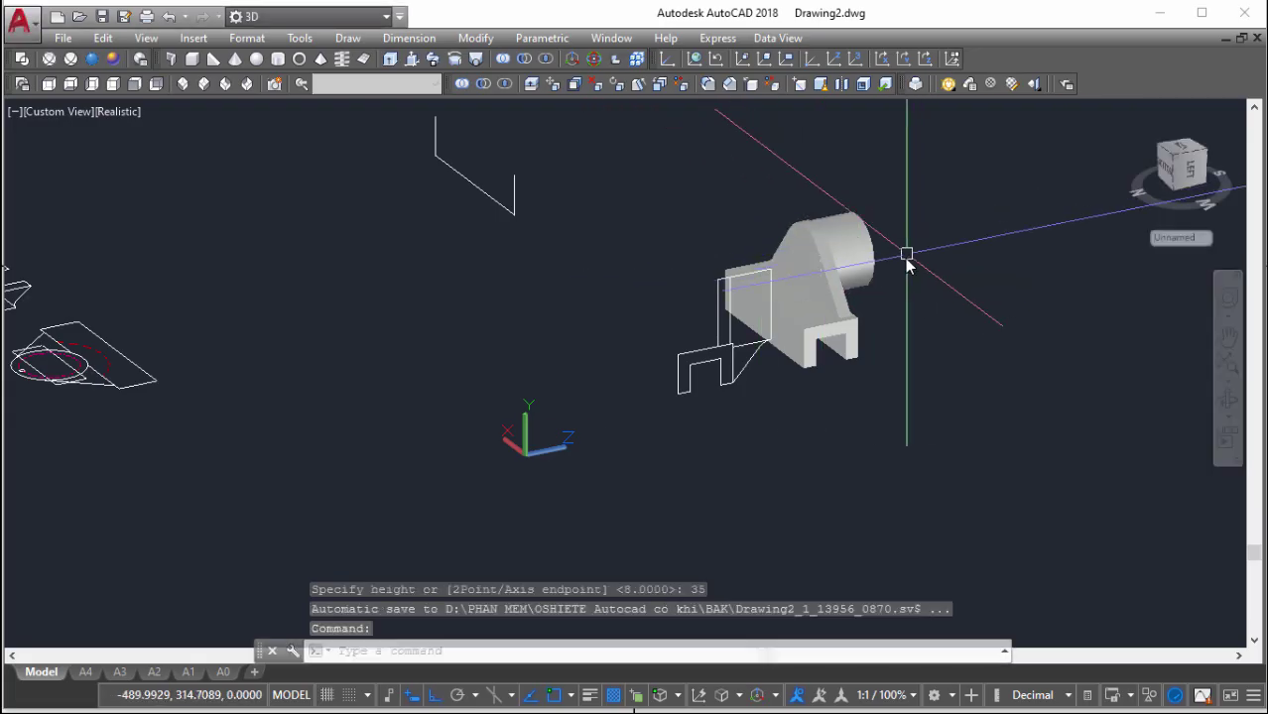
Union the new boss cylinder with the bracket solid
mouse_move(906, 255)
shift+middle_down()
mouse_move(801, 255)
mouse_move(727, 411)
mouse_move(751, 337)
mouse_move(757, 350)
shift+middle_up()
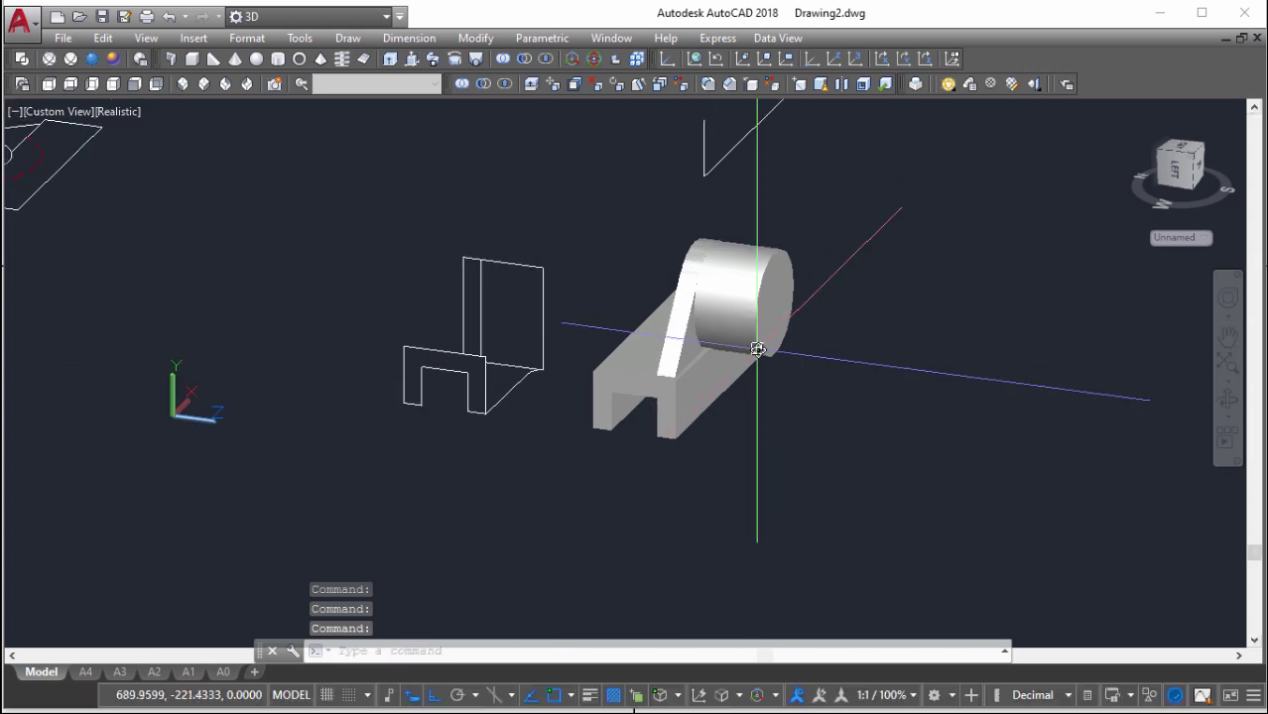
text(uni)
key(Return)
click(821, 424)
click(688, 283)
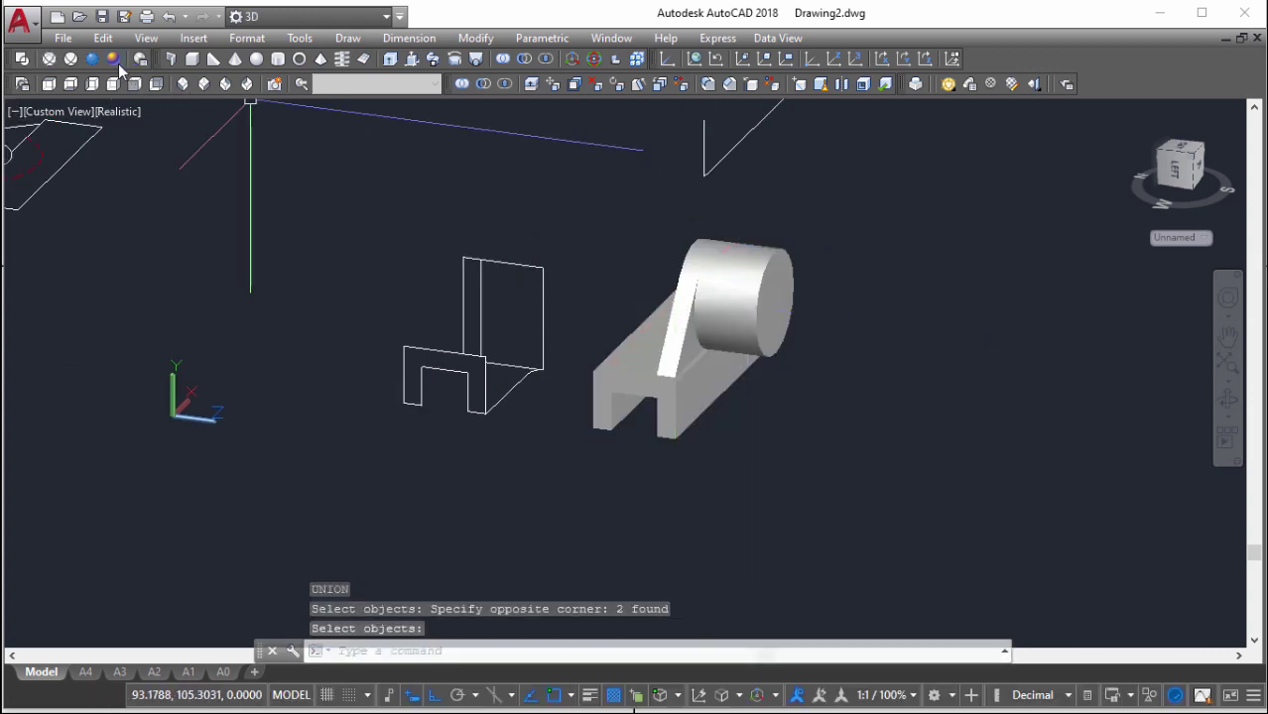
key(Return)
Switch the visual style to Hidden, then to Wireframe, and orbit the model
click(94, 63)
click(93, 61)
click(72, 61)
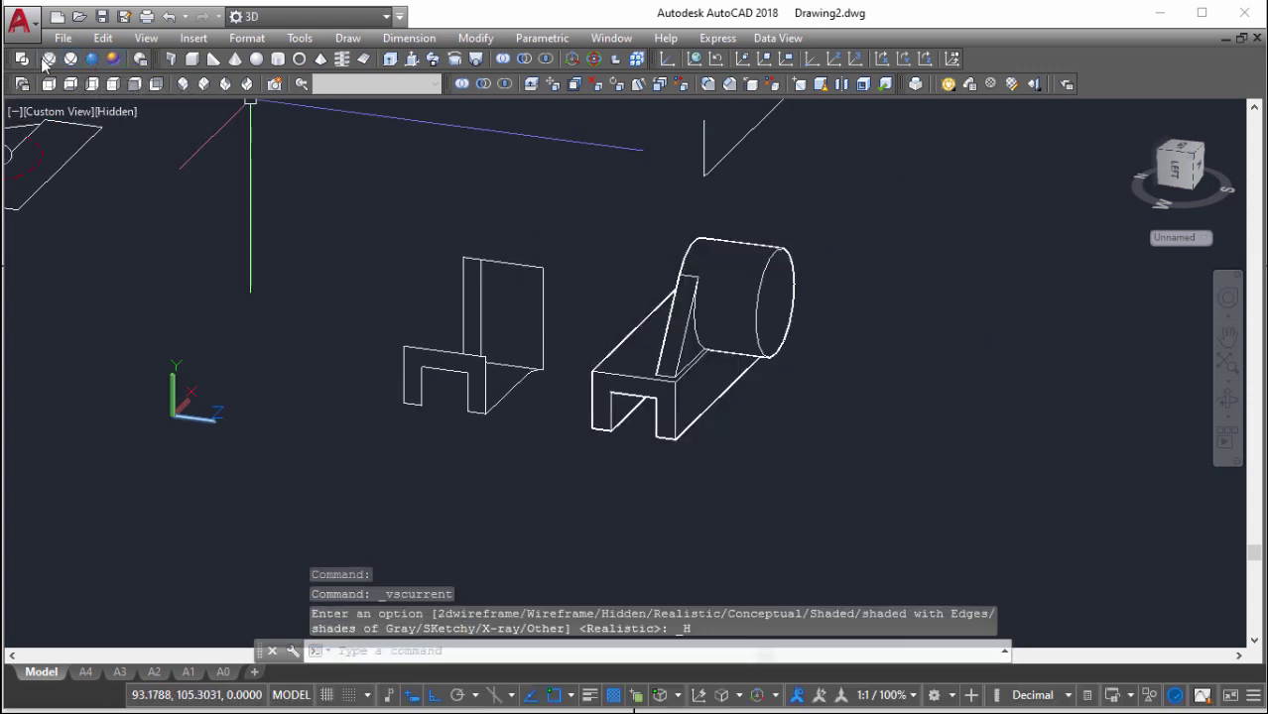
click(47, 60)
mouse_move(837, 410)
shift+middle_down()
mouse_move(725, 342)
mouse_move(769, 397)
mouse_move(804, 396)
mouse_move(799, 340)
shift+middle_up()
Apply Conceptual shading, check the 22.pdf reference dimensions, then return to AutoCAD
click(117, 63)
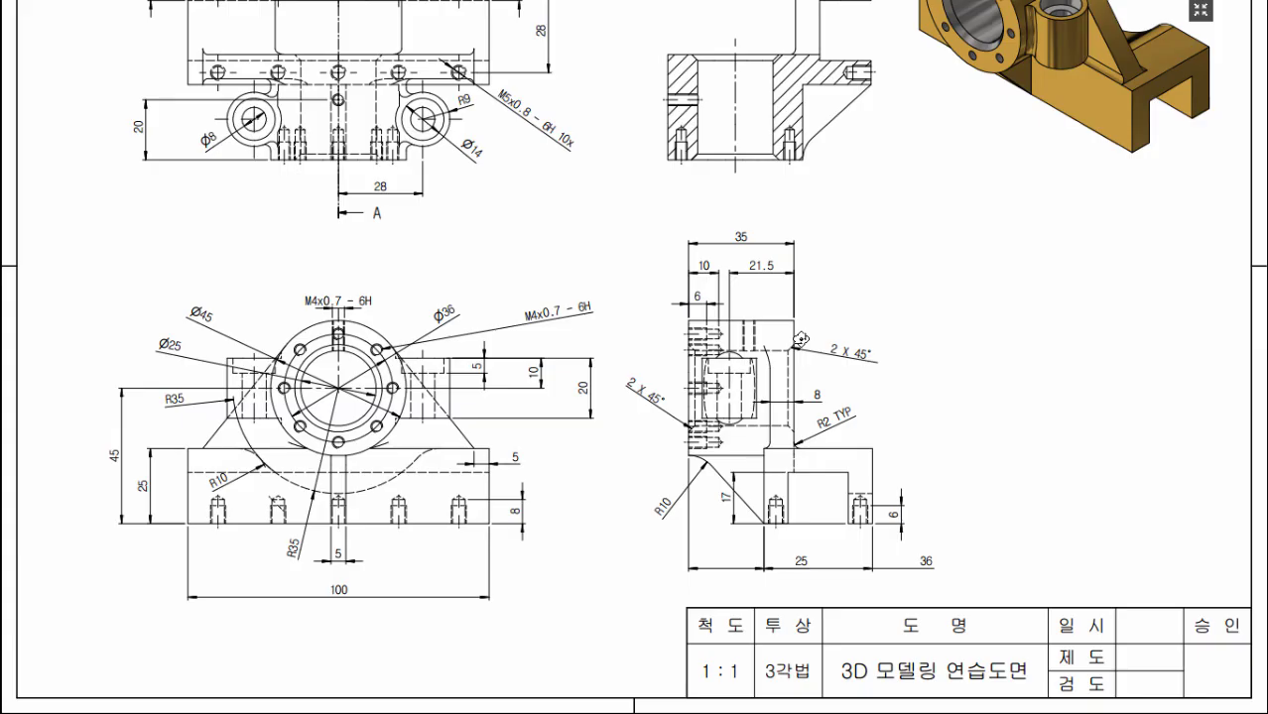
scroll(458, 282, up, 1)
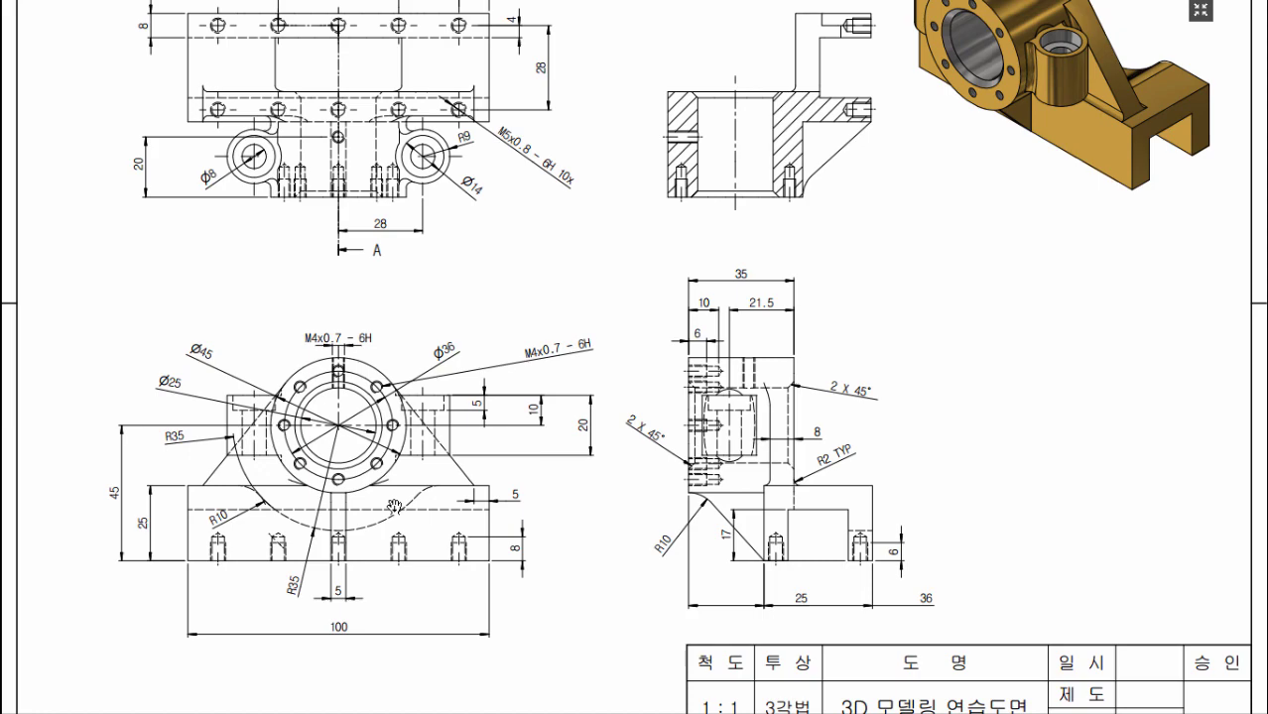
key(alt+Tab)
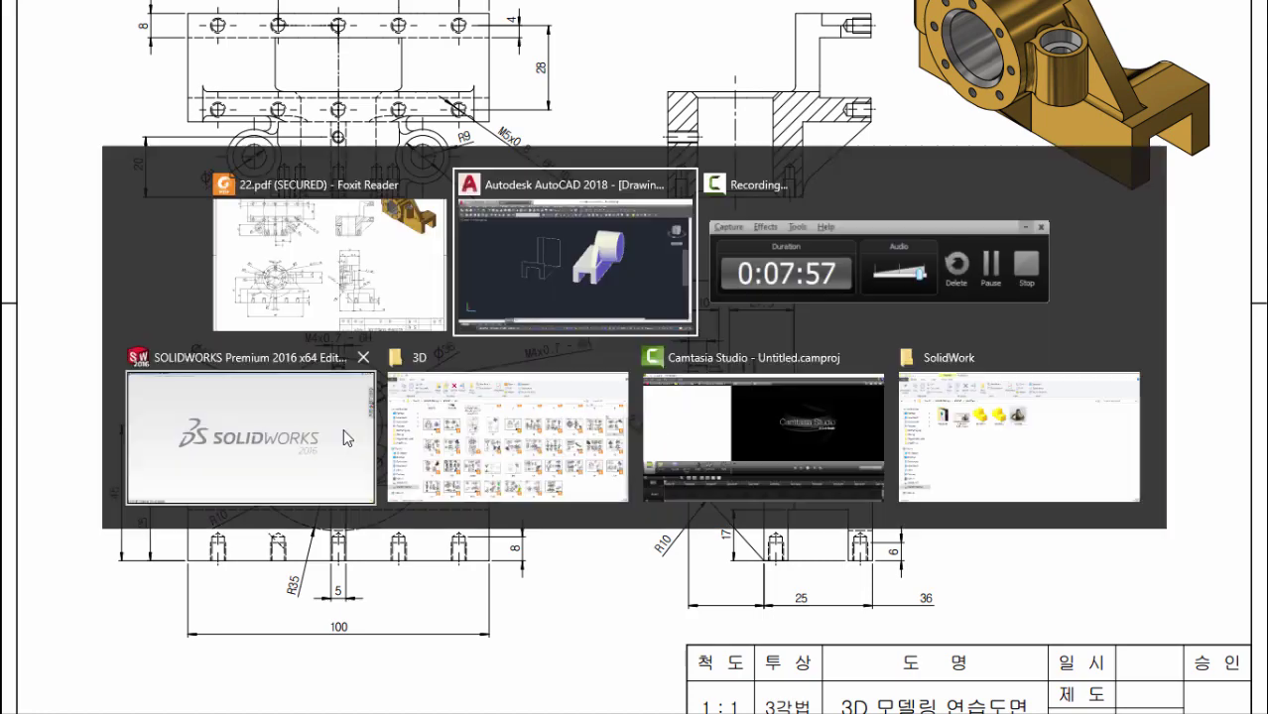
Copy the arc guide to the front corner of the bracket base
scroll(726, 378, down, 4)
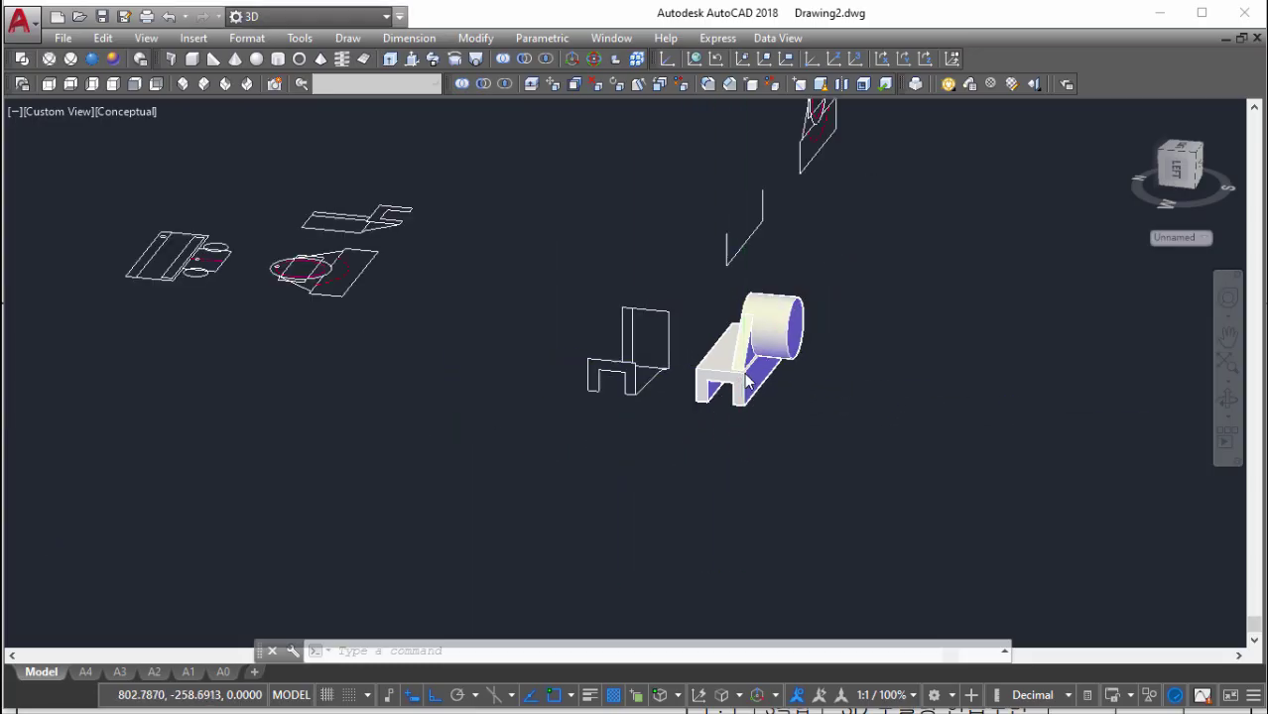
shift+middle_drag(729, 380, 846, 266)
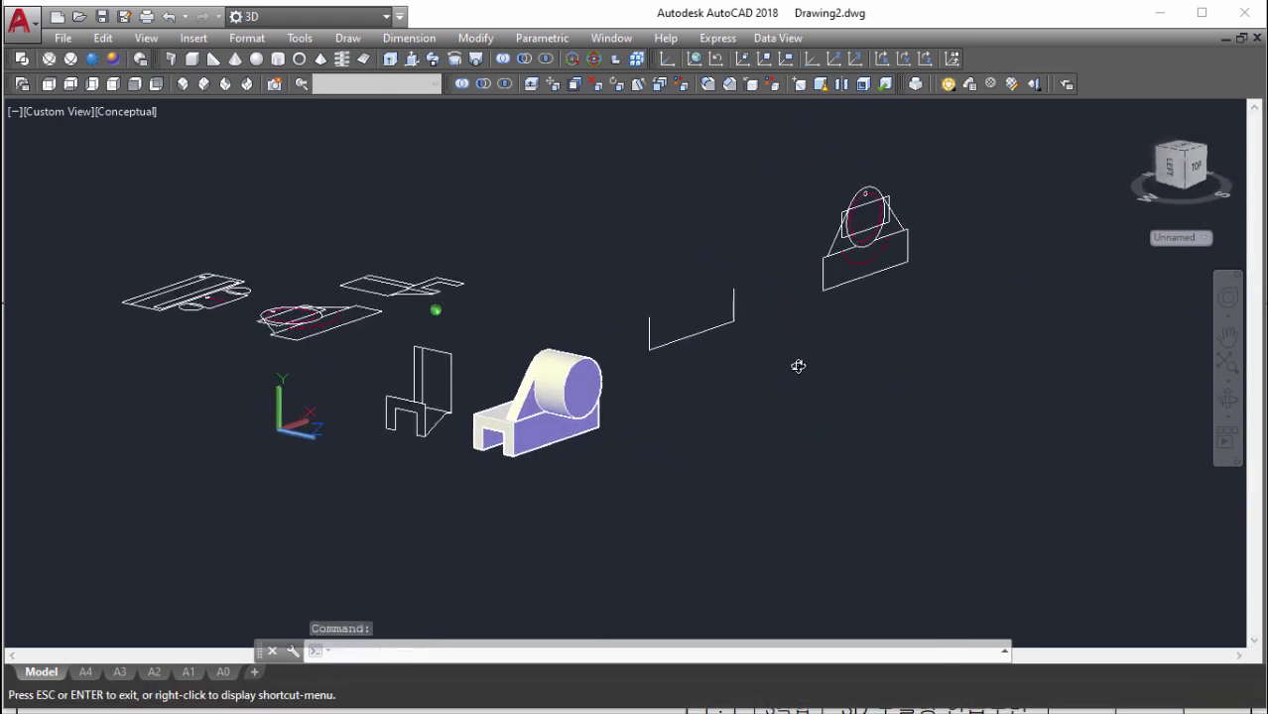
scroll(845, 266, up, 3)
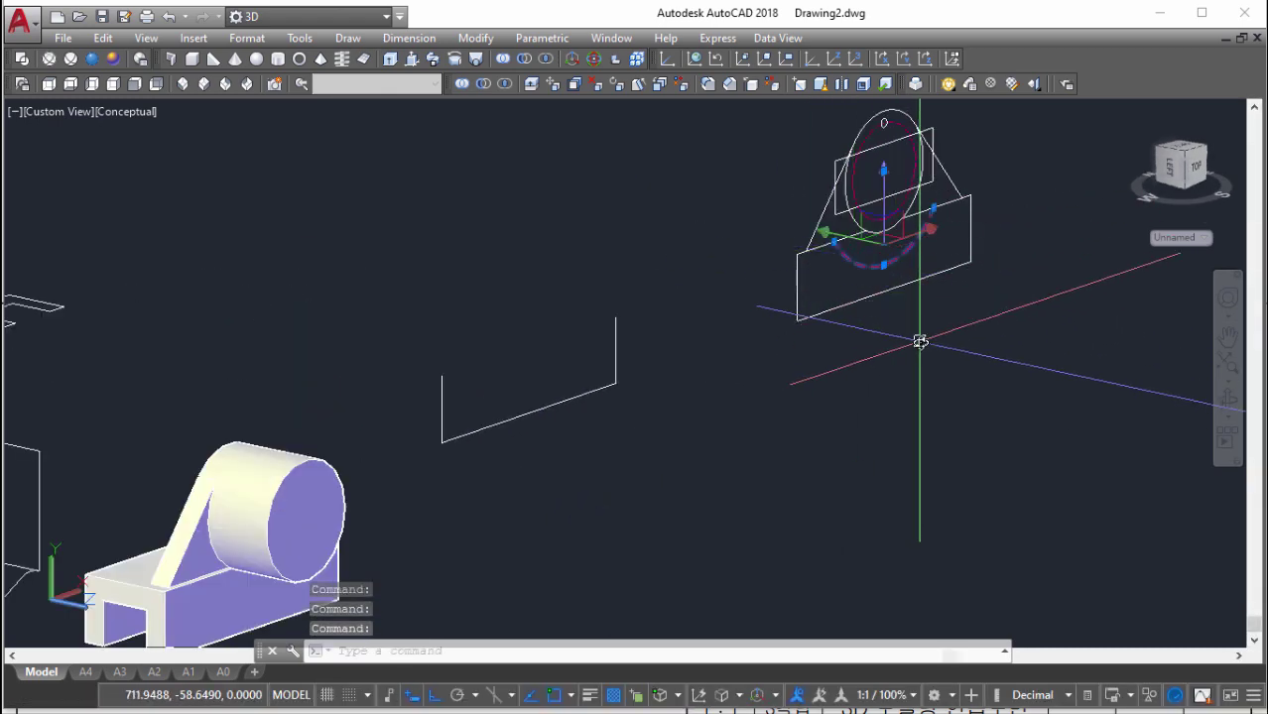
text(co)
key(Return)
scroll(761, 298, up, 5)
click(767, 279)
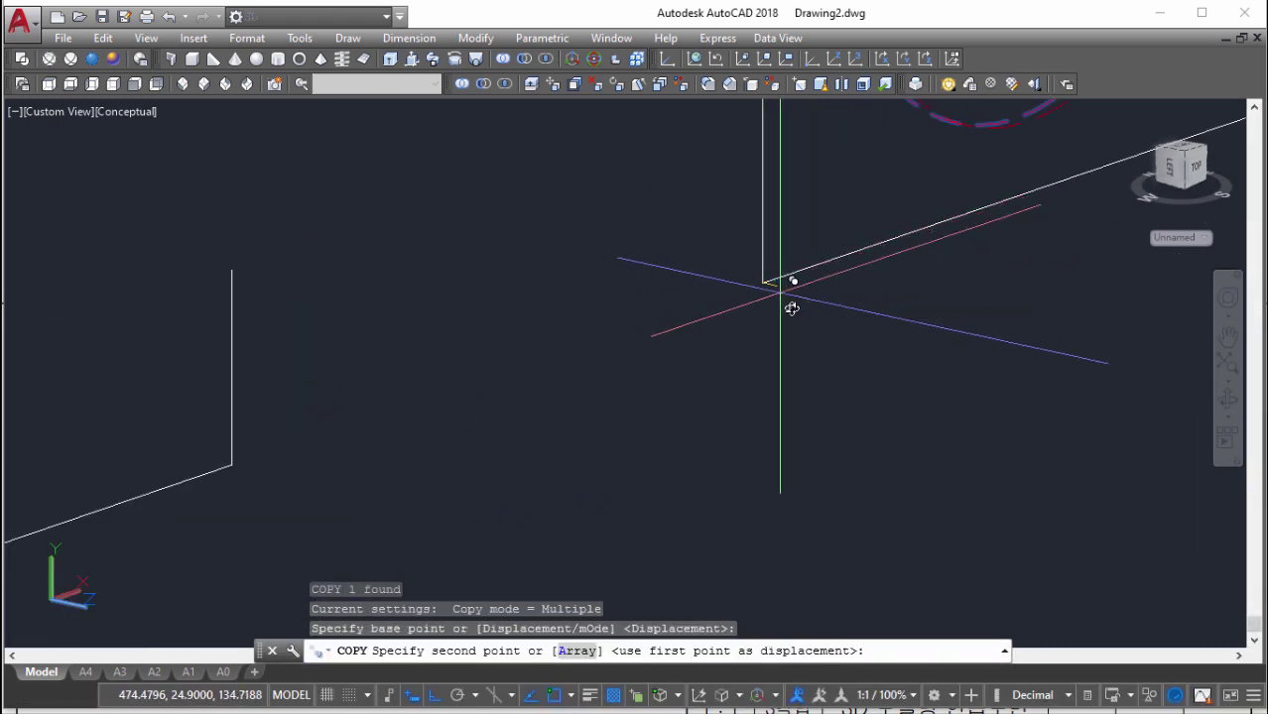
scroll(917, 343, down, 6)
middle_drag(916, 342, 977, 335)
scroll(379, 369, up, 5)
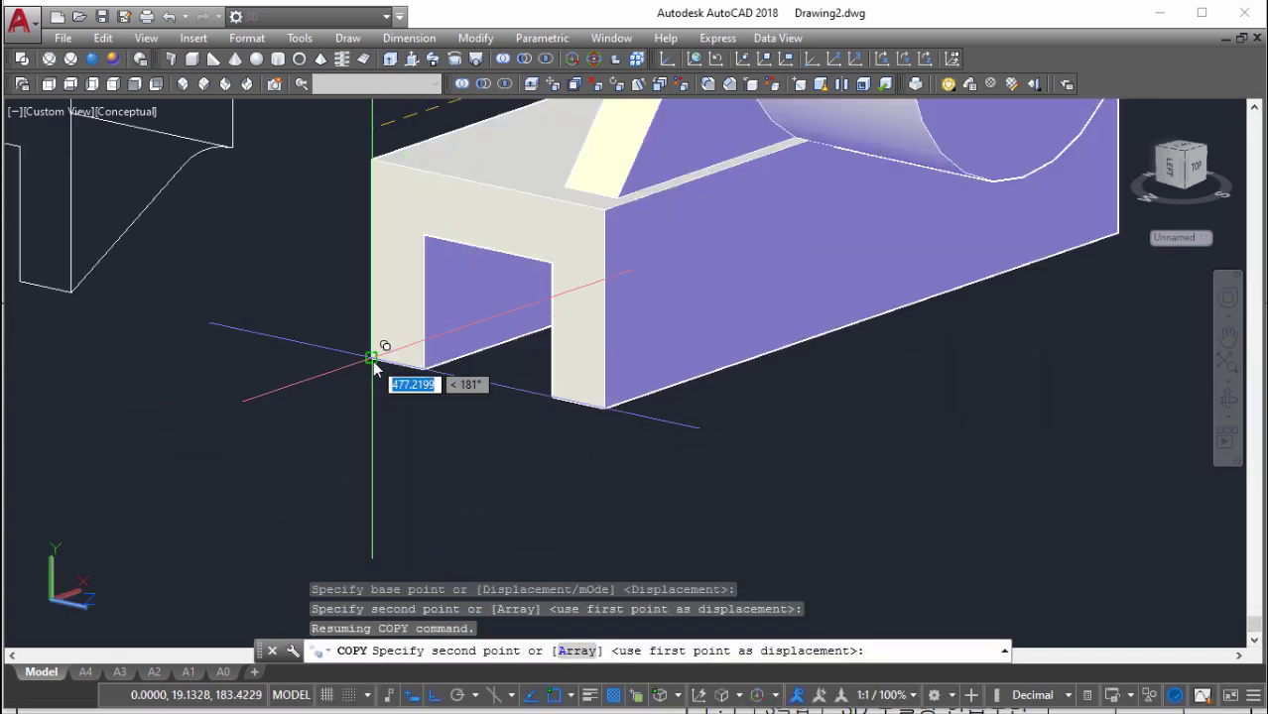
click(373, 367)
scroll(373, 367, down, 5)
mouse_move(467, 377)
shift+middle_down()
mouse_move(666, 423)
mouse_move(621, 411)
mouse_move(461, 266)
shift+middle_up()
key(Return)
Window-select the chair-shaped profile sketch and move it aside
click(454, 250)
click(631, 467)
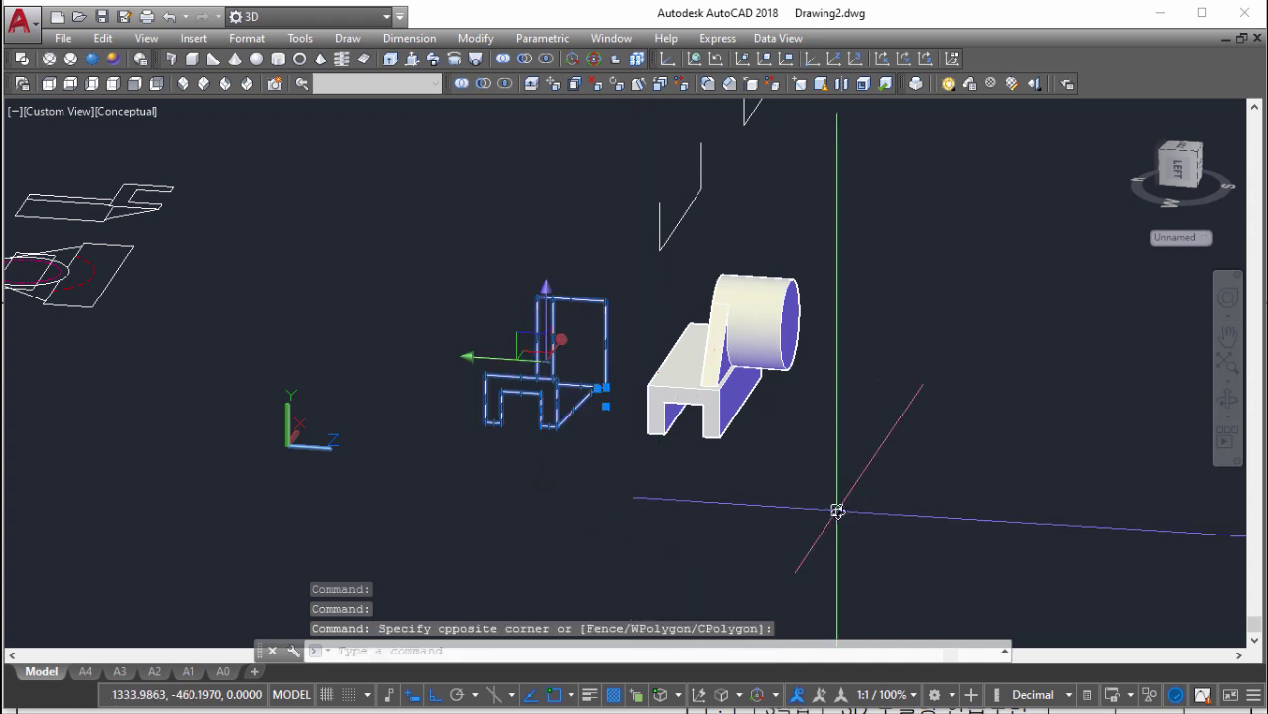
text(m)
key(Return)
click(836, 511)
mouse_move(673, 504)
shift+middle_down()
mouse_move(696, 448)
mouse_move(772, 471)
mouse_move(706, 396)
shift+middle_up()
click(707, 397)
scroll(659, 405, up, 3)
scroll(625, 417, down, 2)
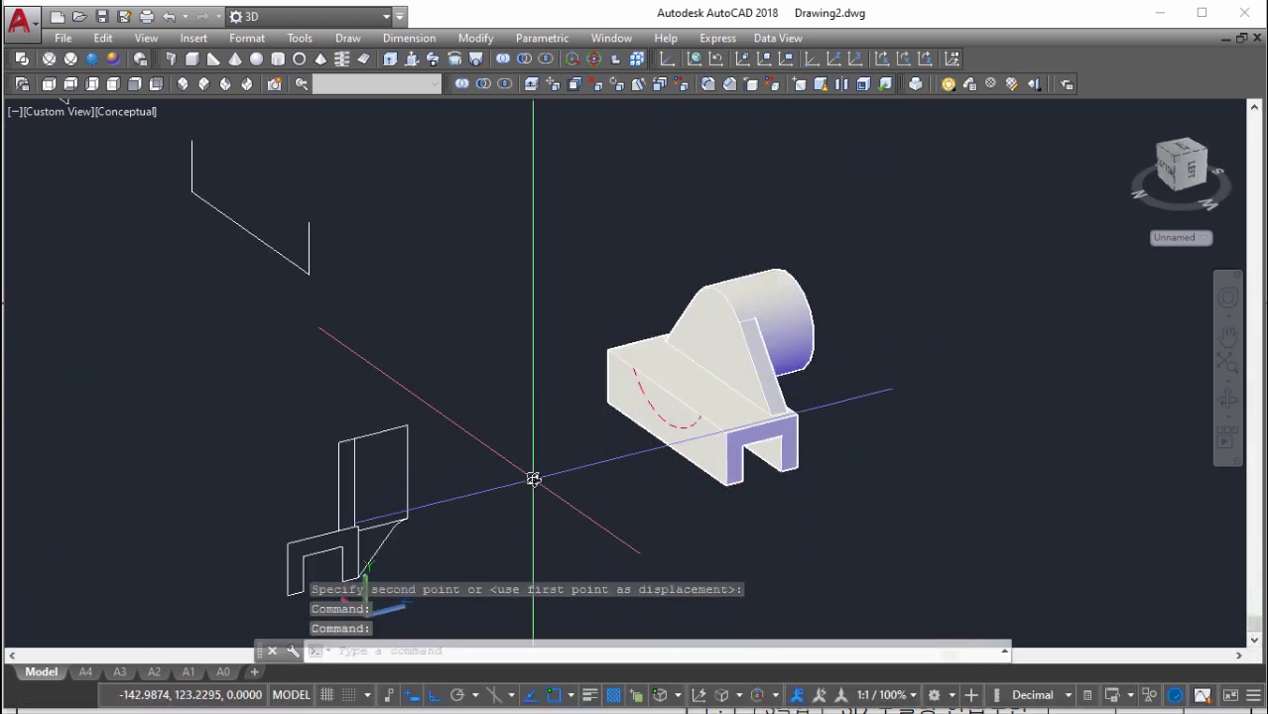
Create a radius-35 cylinder centred on the arc guide
key(Return)
scroll(665, 436, up, 3)
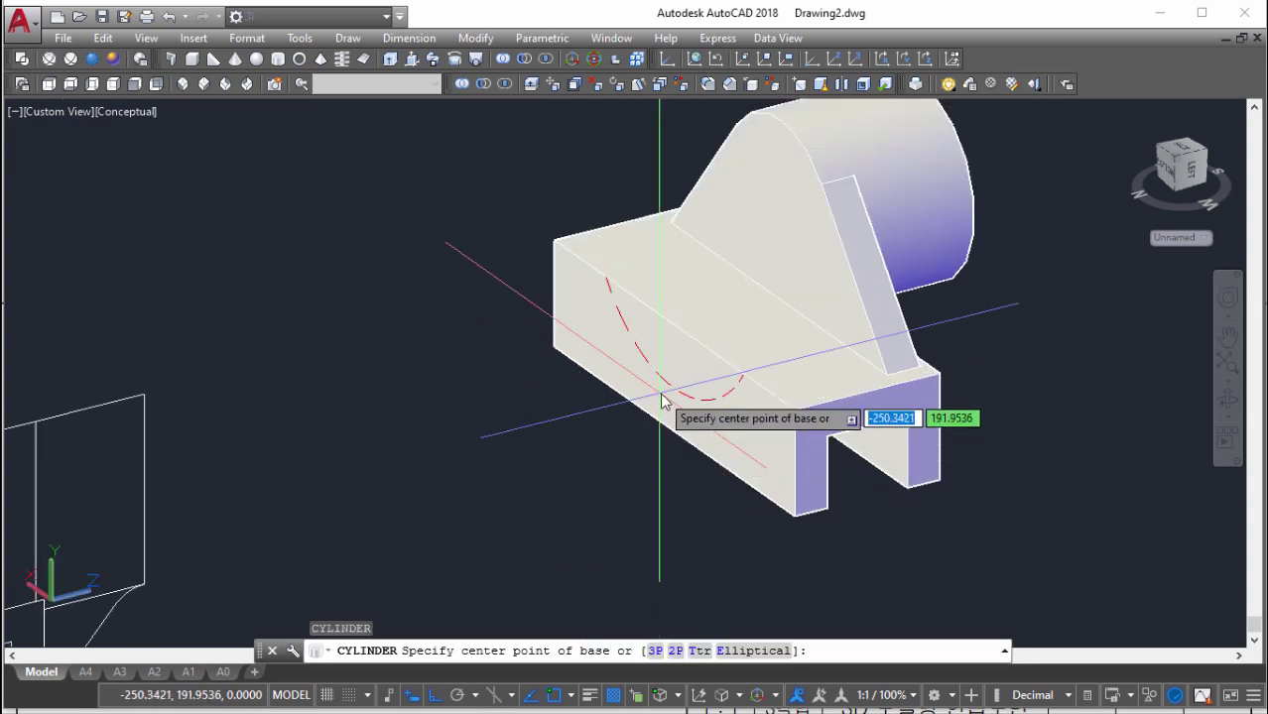
click(678, 248)
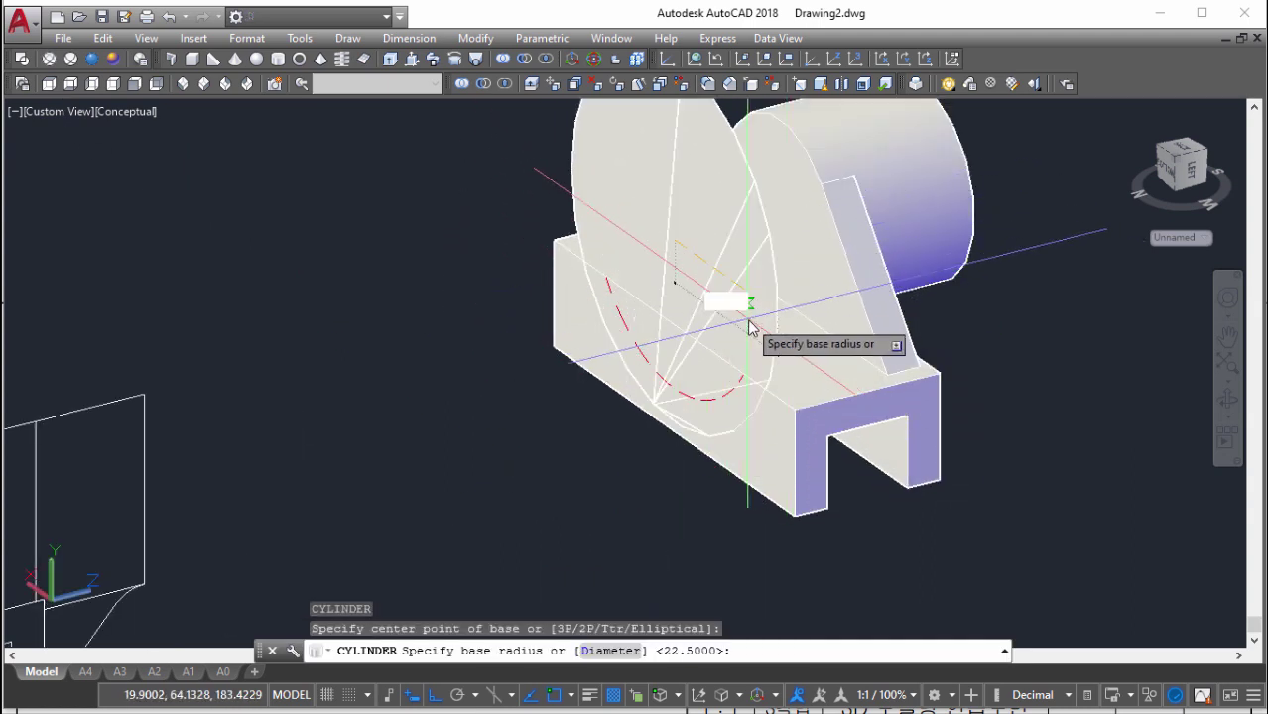
text(35)
key(Return)
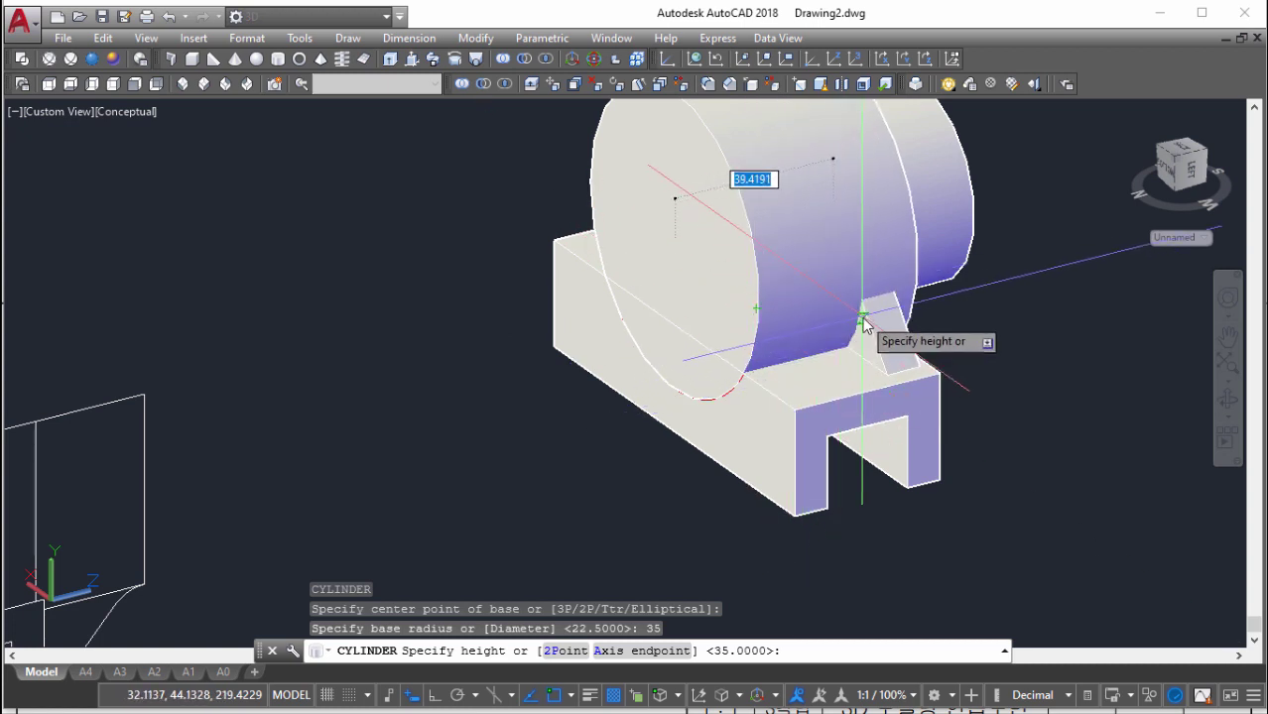
scroll(864, 325, up, 3)
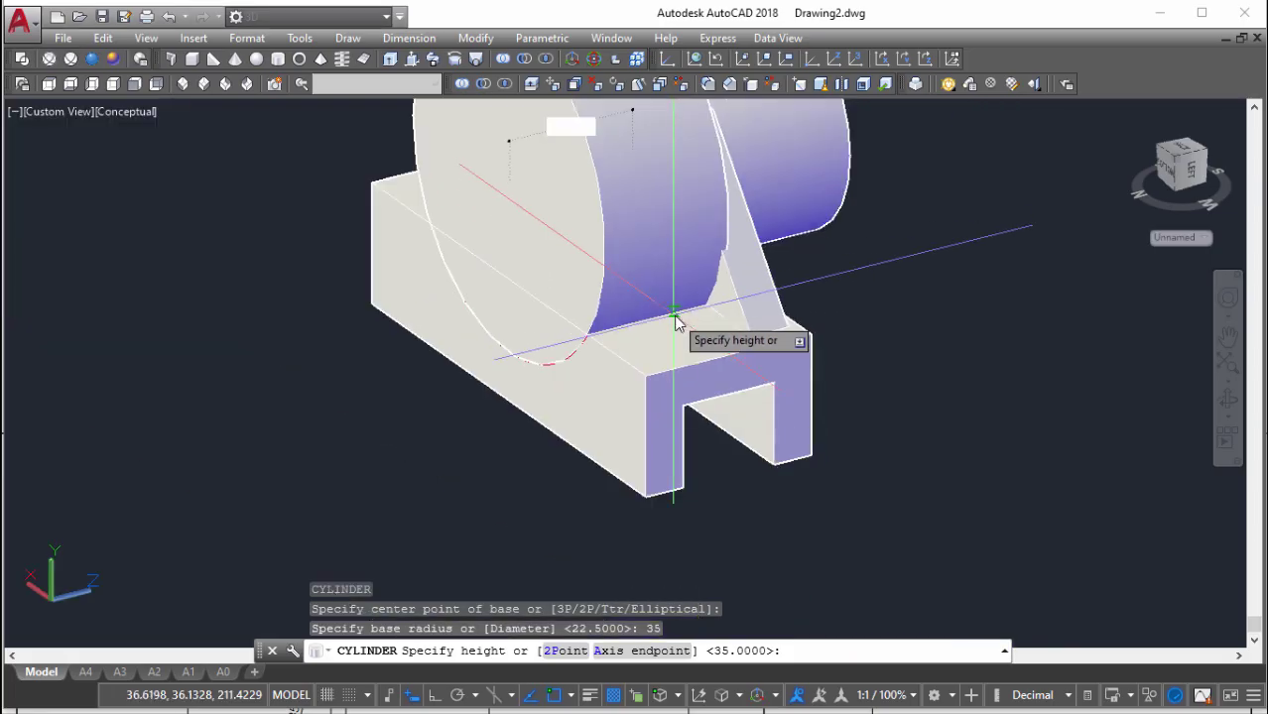
shift+middle_drag(680, 321, 692, 450)
scroll(692, 450, up, 2)
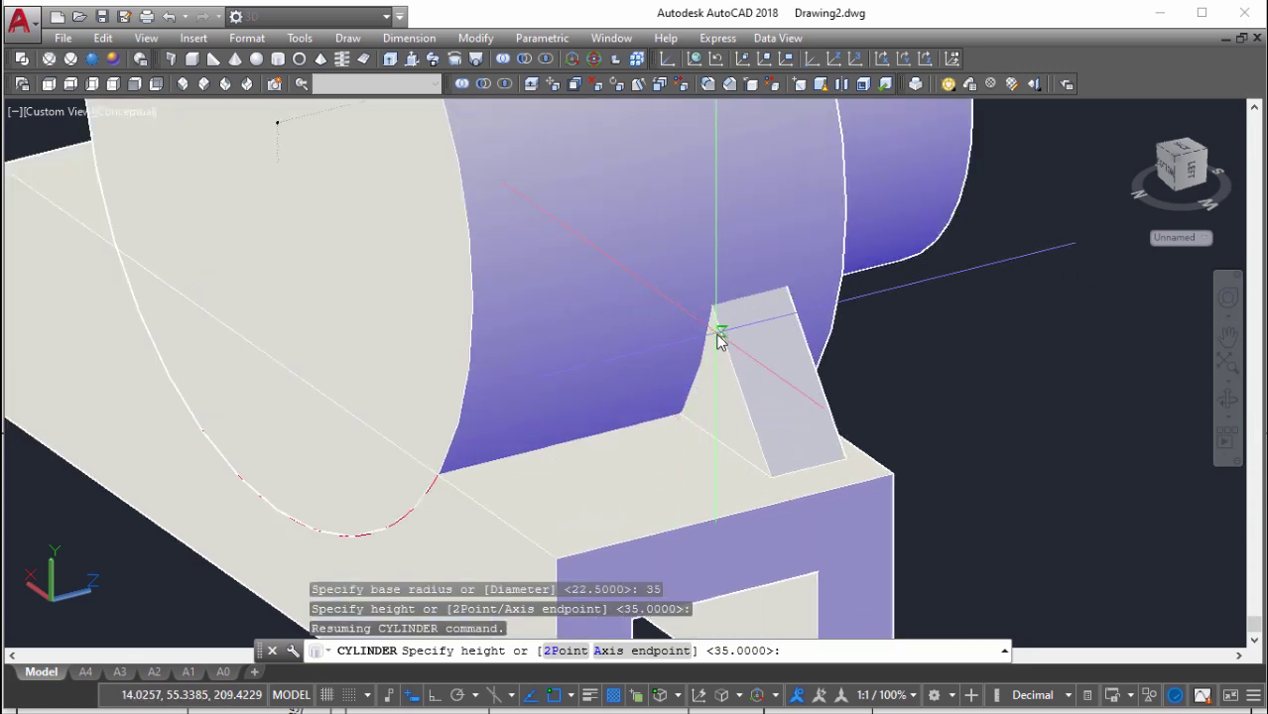
scroll(724, 348, up, 1)
scroll(724, 348, up, 2)
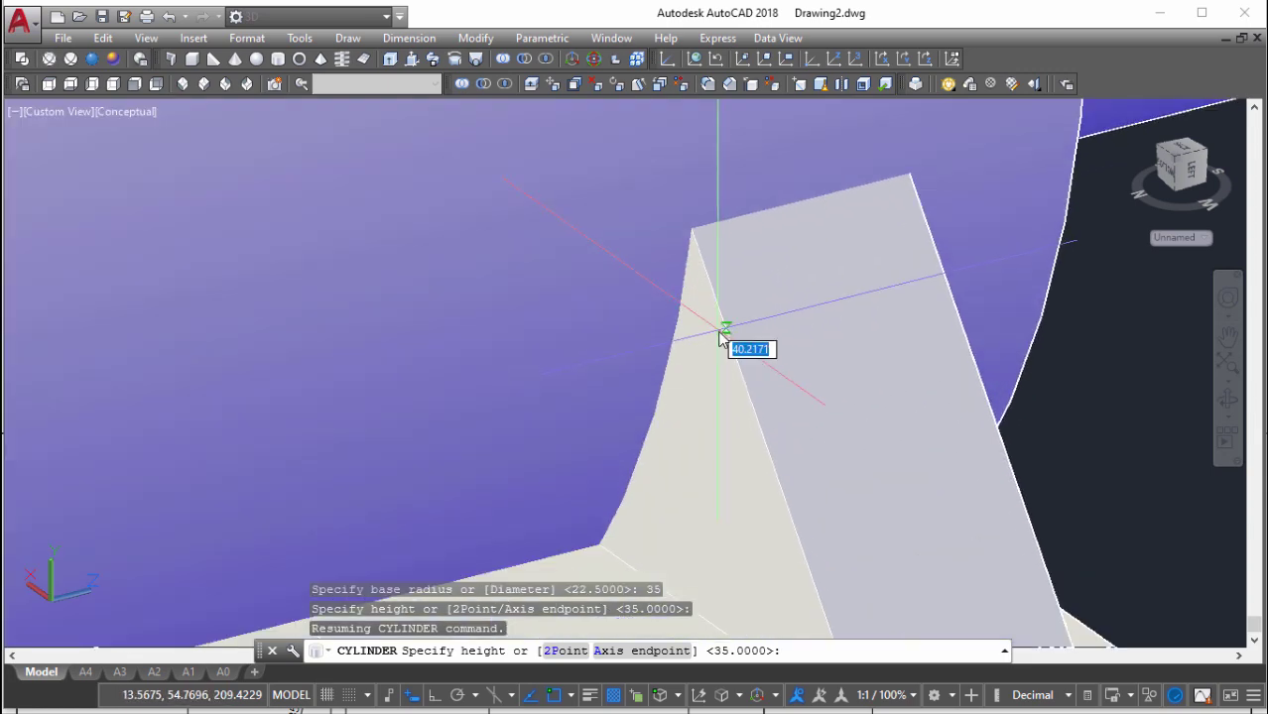
scroll(725, 346, down, 4)
scroll(729, 353, down, 2)
scroll(730, 354, down, 3)
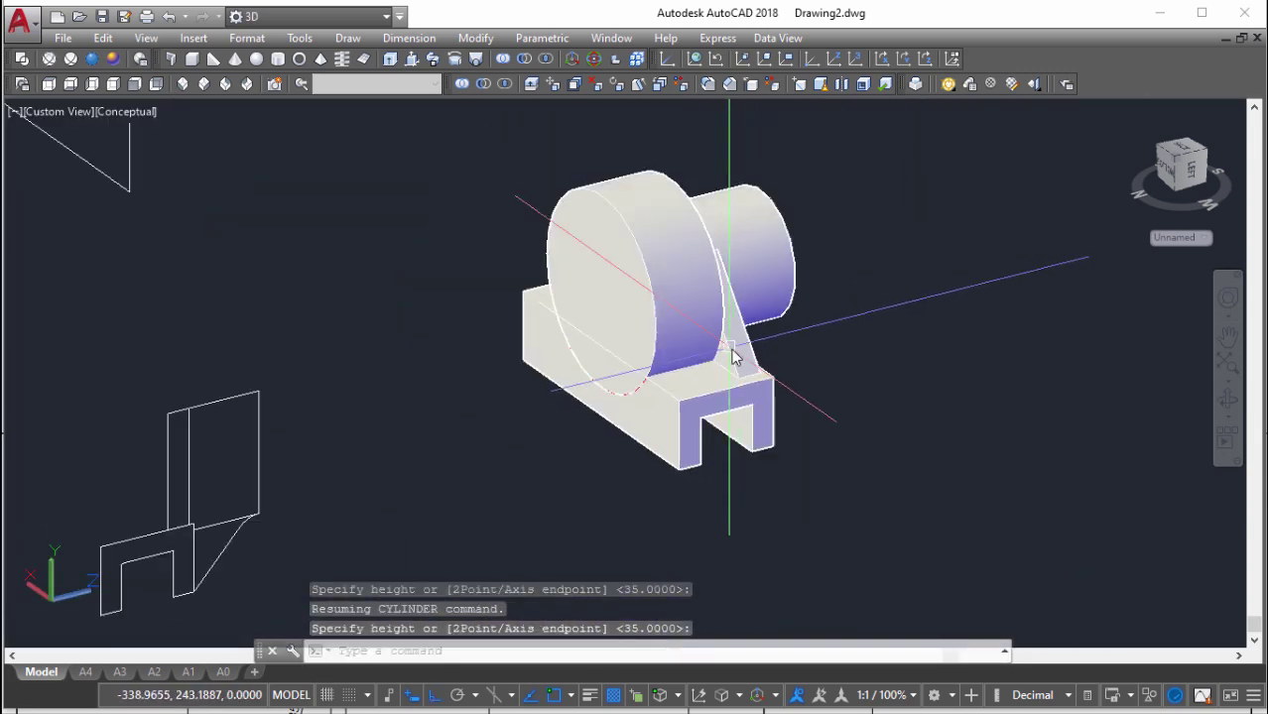
mouse_move(730, 354)
shift+middle_down()
mouse_move(697, 336)
mouse_move(729, 390)
mouse_move(754, 367)
shift+middle_up()
key(Escape)
scroll(783, 365, up, 2)
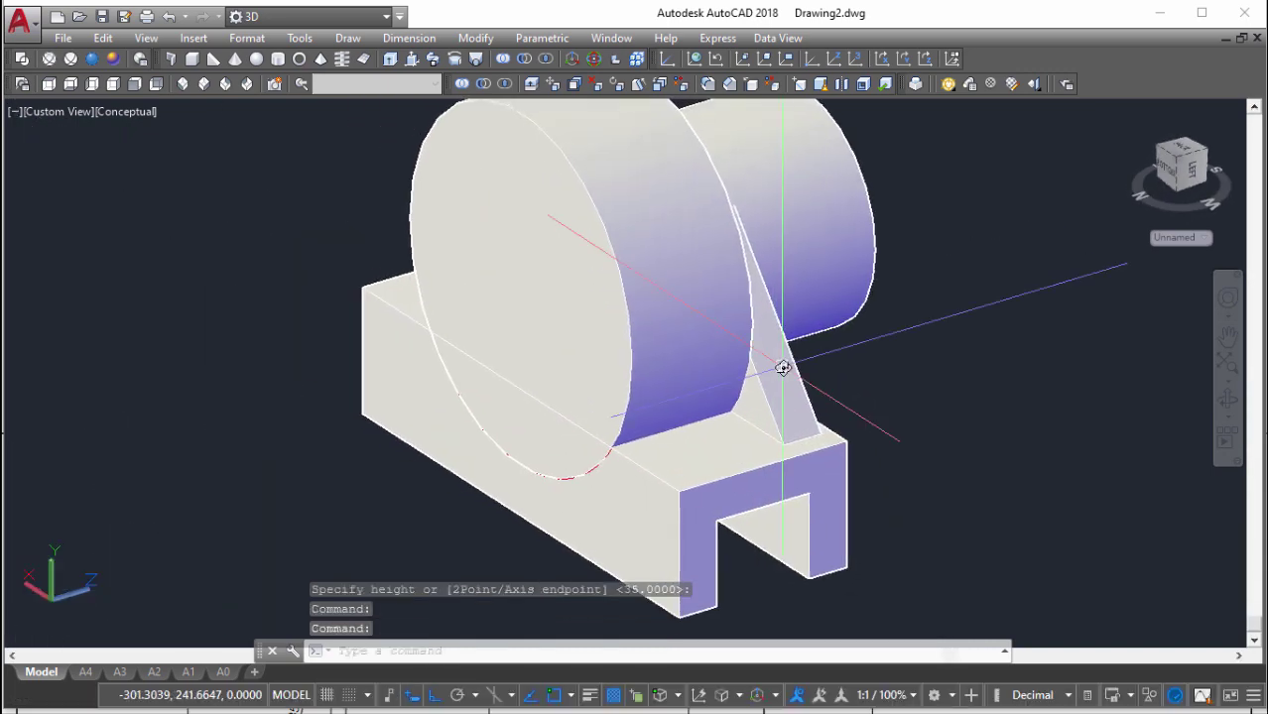
Subtract the front cylinder from the bracket solid to carve the recess
text(su)
key(Return)
click(782, 378)
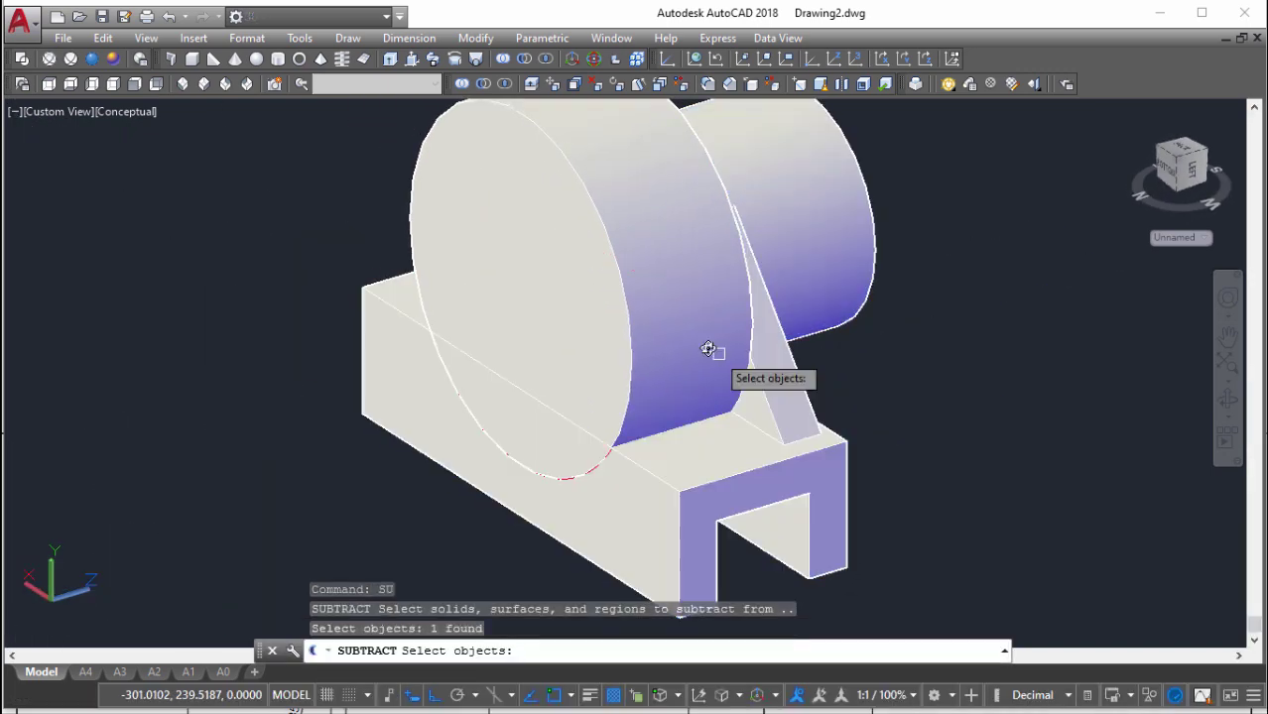
key(Return)
click(660, 306)
key(Return)
key(Return)
key(Escape)
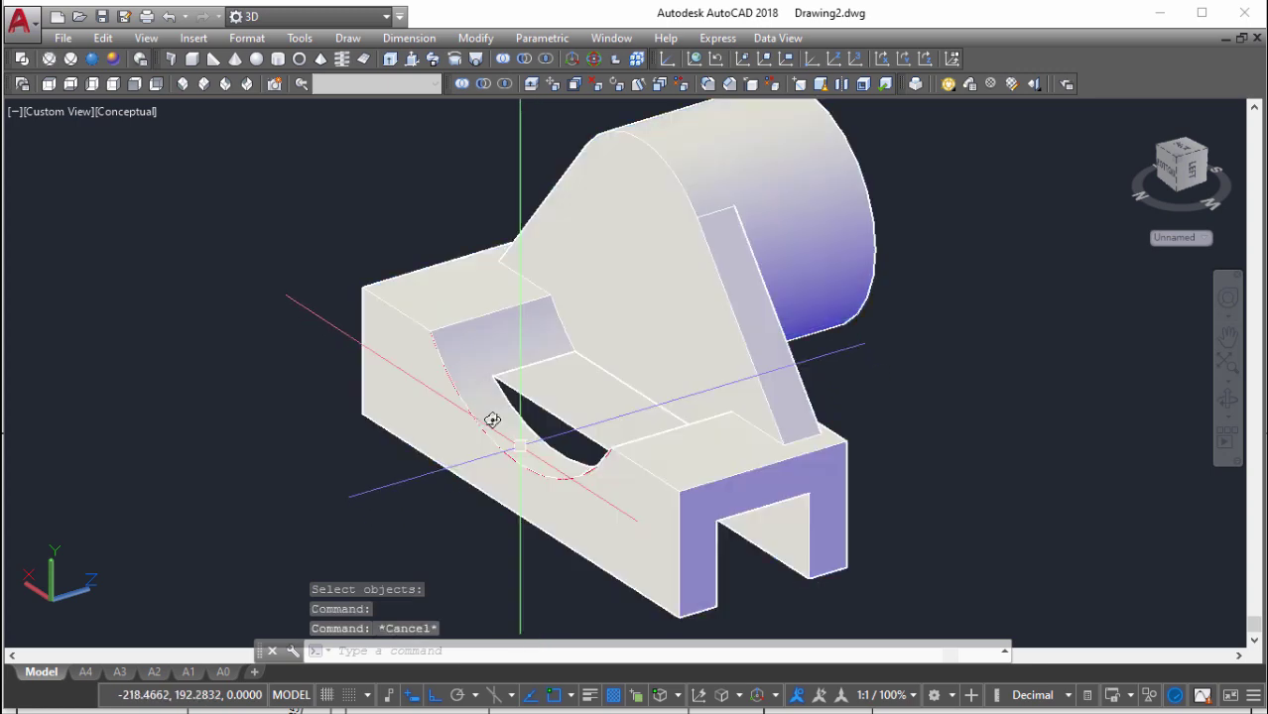
click(303, 193)
Erase the leftover cylinder and orbit around the curved cutout
click(721, 531)
text(e)
key(Return)
scroll(721, 531, down, 3)
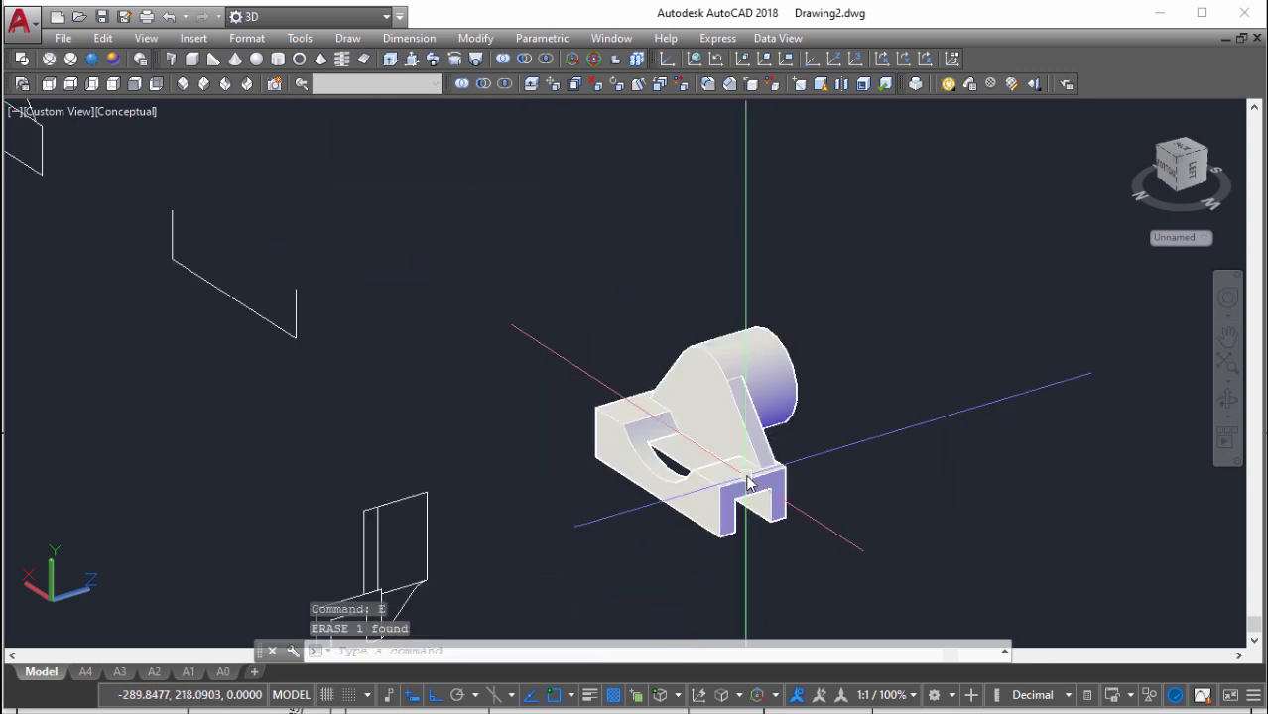
mouse_move(721, 531)
shift+middle_down()
mouse_move(744, 501)
mouse_move(622, 466)
mouse_move(784, 515)
mouse_move(678, 334)
shift+middle_up()
scroll(678, 334, up, 5)
mouse_move(772, 303)
shift+middle_down()
mouse_move(640, 284)
mouse_move(854, 329)
mouse_move(889, 312)
mouse_move(674, 335)
shift+middle_up()
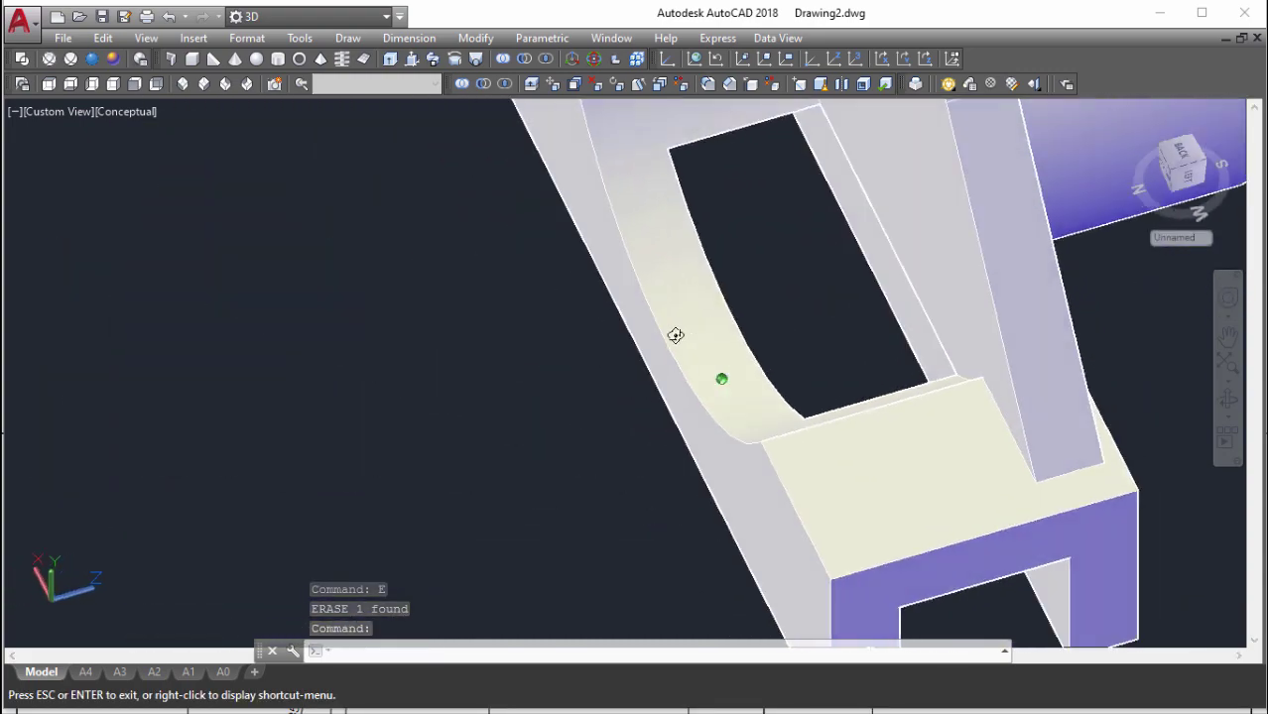
Apply the Realistic visual style and orbit the solid to review it
click(124, 111)
click(60, 183)
scroll(880, 389, down, 5)
scroll(880, 389, up, 4)
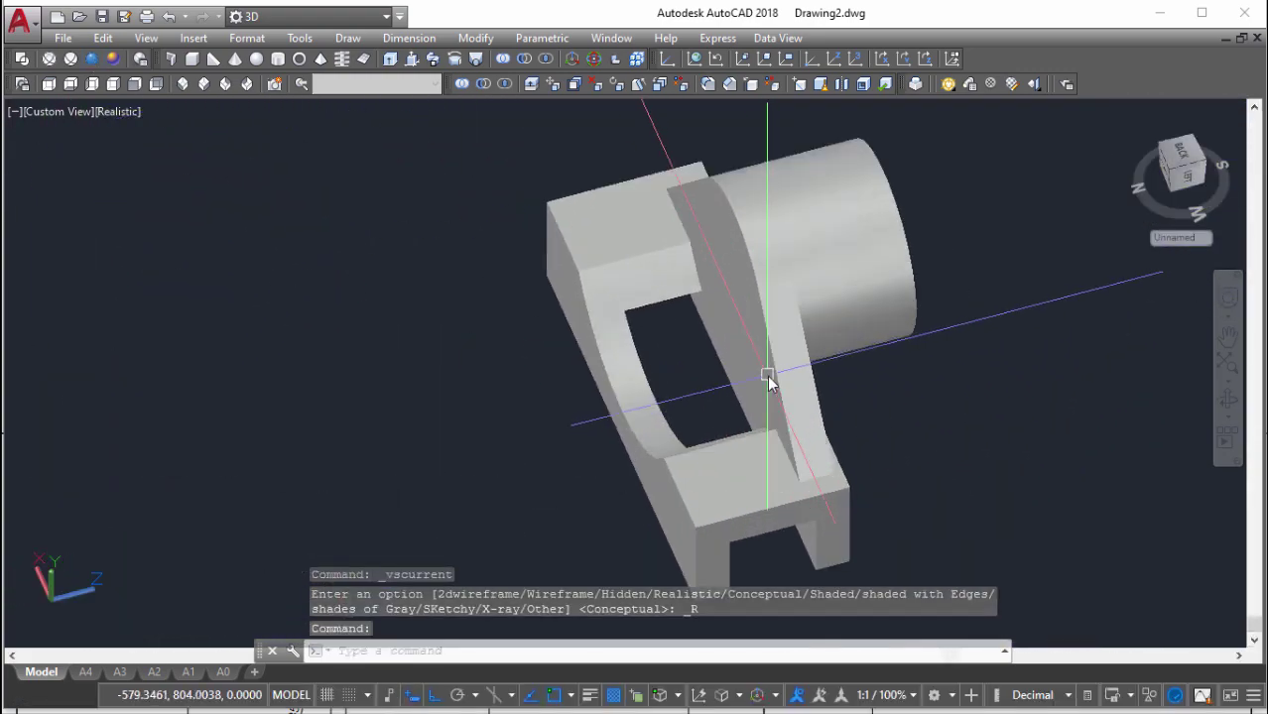
mouse_move(770, 374)
shift+middle_down()
mouse_move(900, 291)
mouse_move(787, 328)
mouse_move(751, 315)
mouse_move(829, 343)
mouse_move(826, 319)
shift+middle_up()
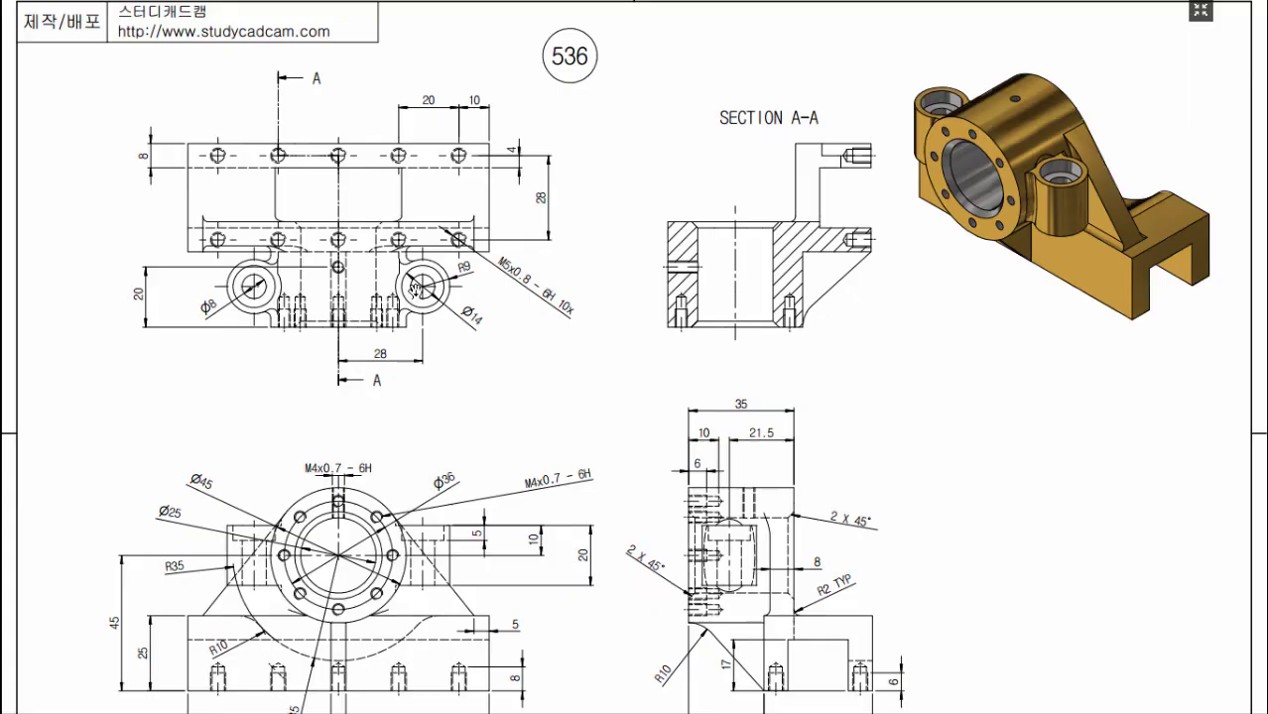
scroll(367, 357, down, 3)
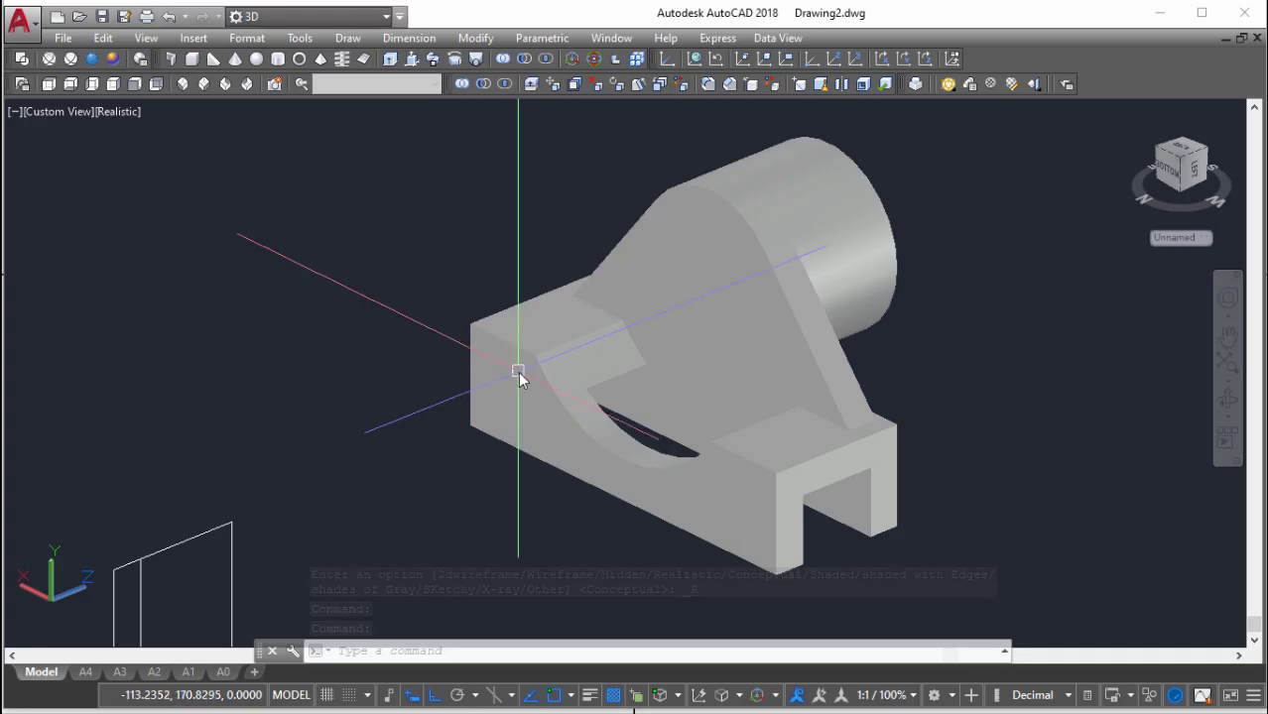
scroll(584, 340, up, 3)
scroll(611, 385, up, 2)
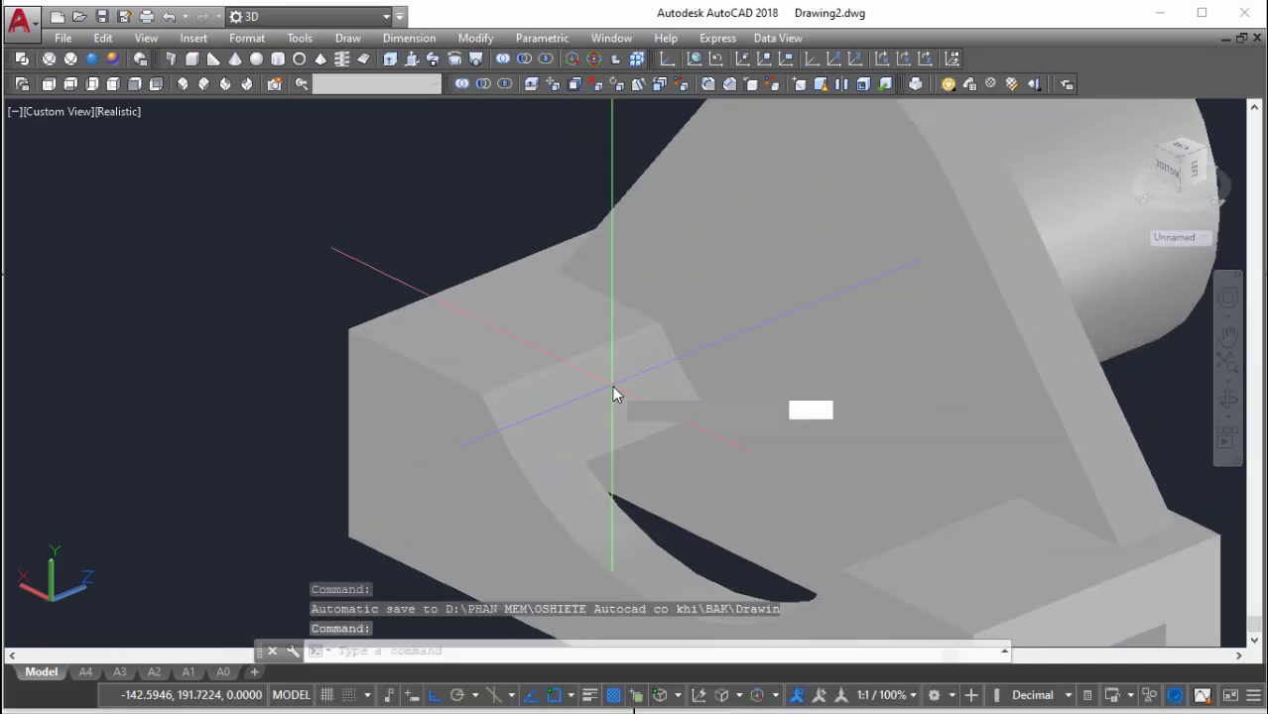
Fillet the two base edges beside the angled arm with a radius of 10
text(f r 10)
key(Return)
click(591, 350)
key(Return)
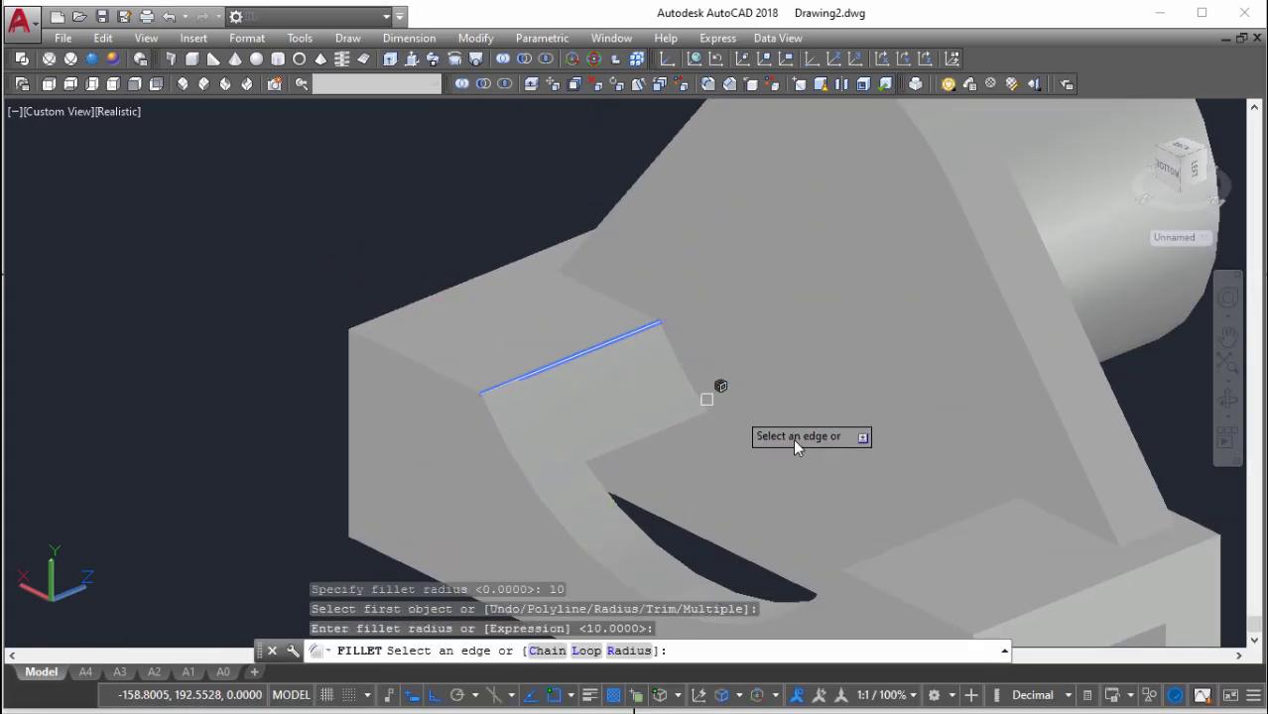
click(926, 539)
key(Return)
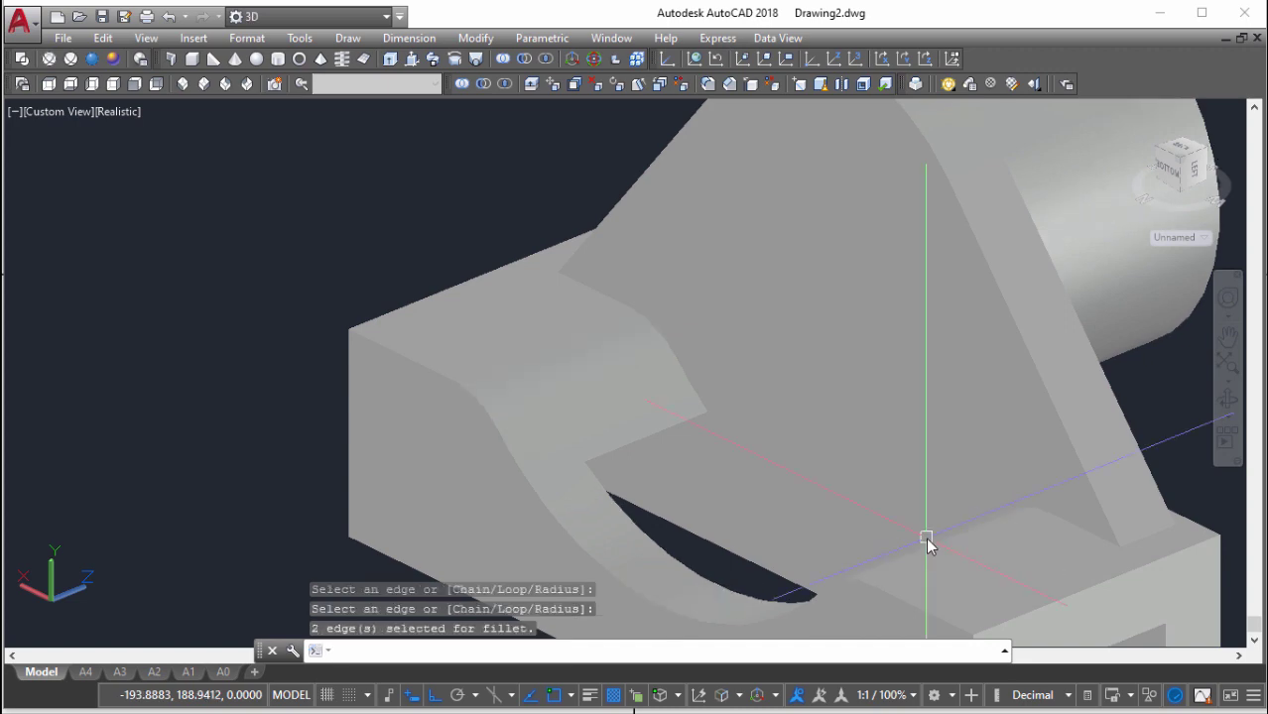
mouse_move(926, 537)
shift+middle_down()
mouse_move(823, 453)
mouse_move(699, 402)
mouse_move(799, 481)
mouse_move(874, 487)
mouse_move(664, 474)
mouse_move(736, 476)
mouse_move(747, 432)
mouse_move(816, 419)
mouse_move(742, 416)
shift+middle_up()
Fillet the eleven edges where the gusset meets the base with radius 2
scroll(816, 419, down, 3)
scroll(742, 416, up, 5)
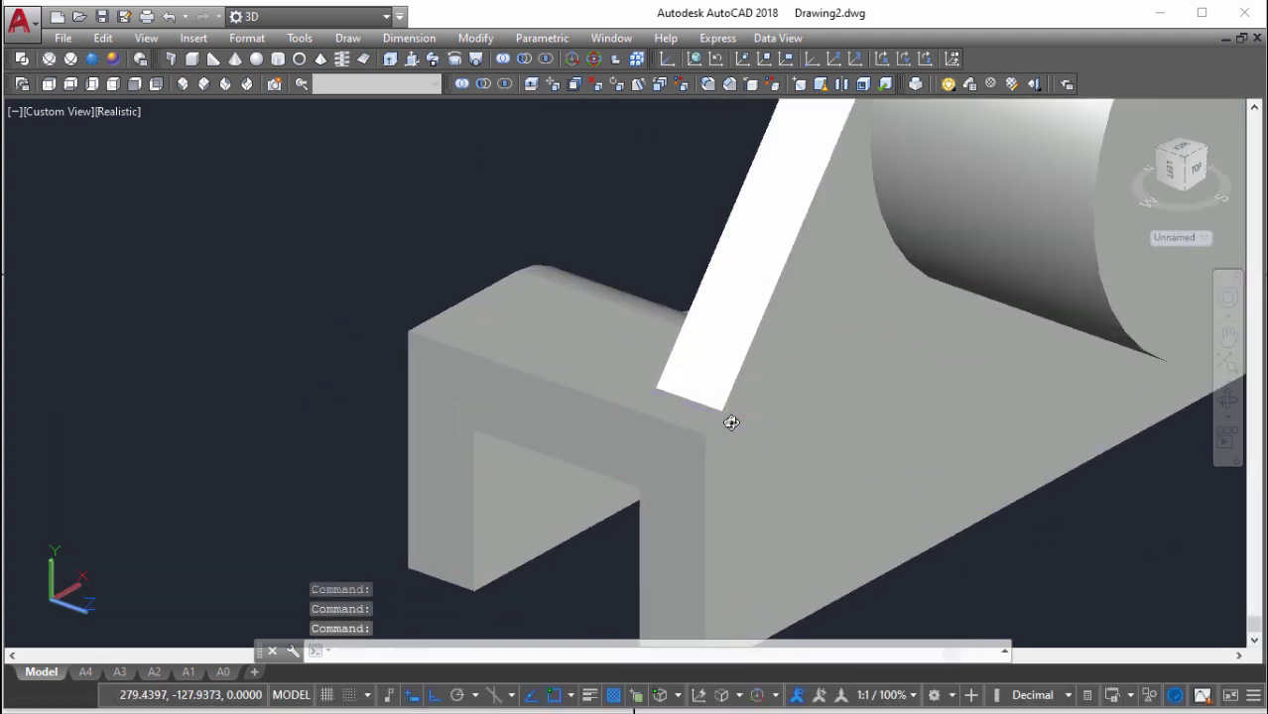
key(Return)
text(r)
key(Return)
text(2)
key(Return)
click(692, 429)
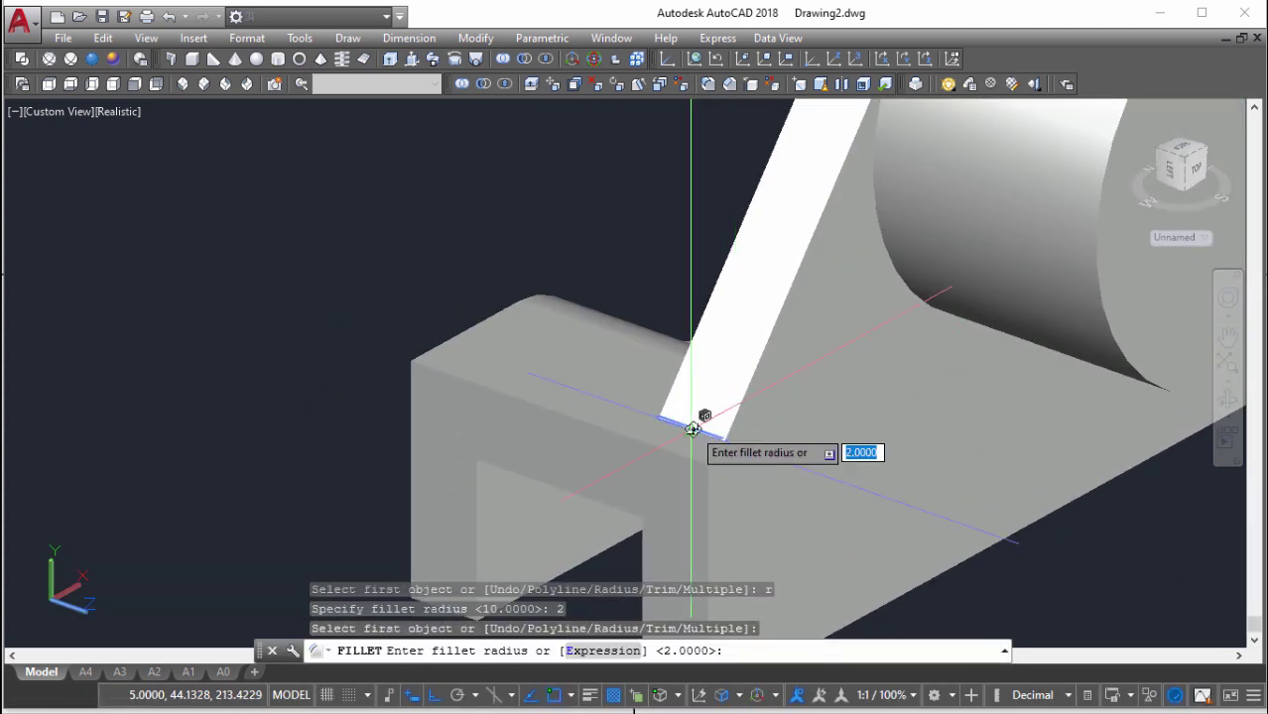
key(Return)
scroll(805, 413, down, 2)
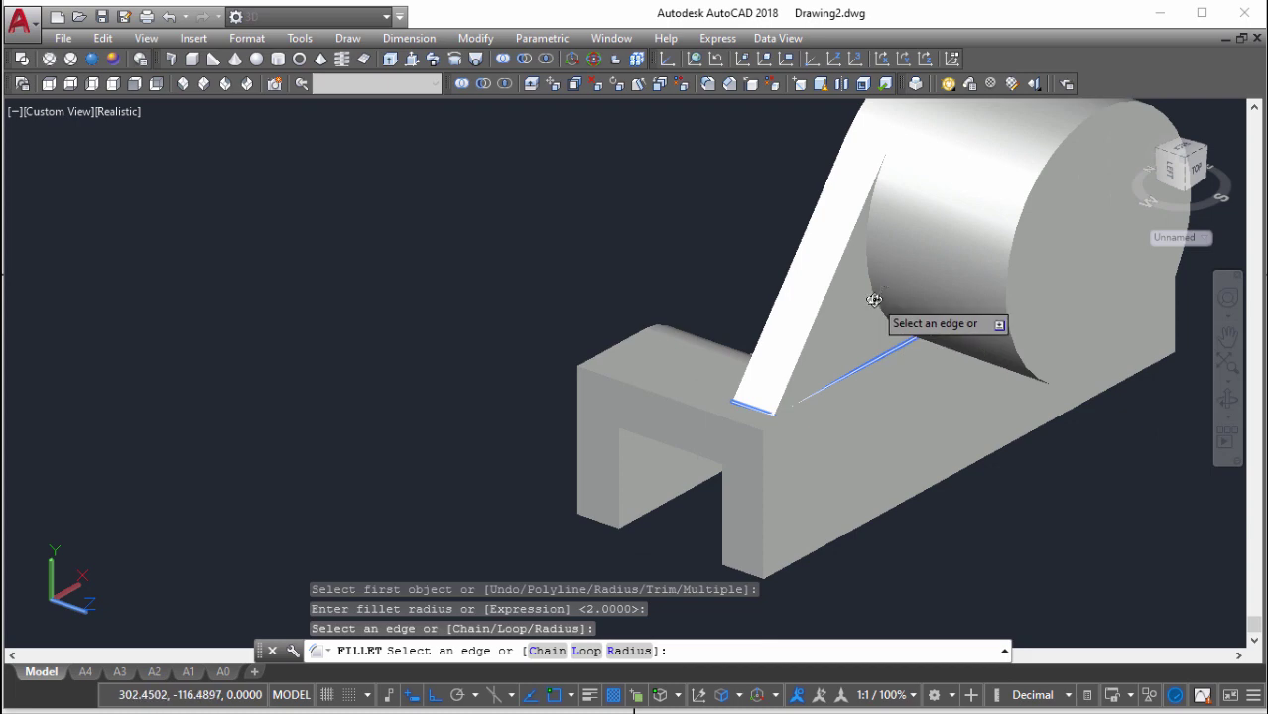
shift+middle_drag(874, 300, 996, 354)
mouse_move(840, 379)
shift+middle_down()
mouse_move(881, 407)
mouse_move(838, 327)
shift+middle_up()
scroll(838, 323, up, 5)
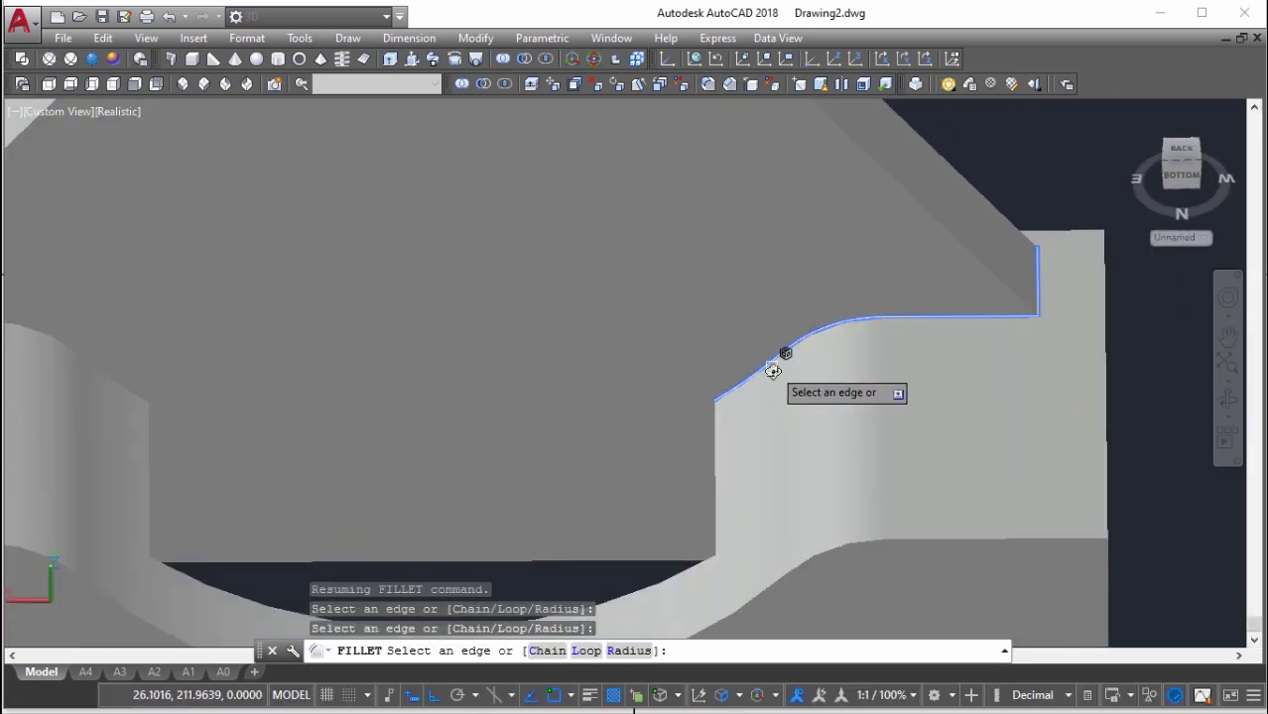
scroll(773, 371, down, 4)
scroll(489, 376, up, 5)
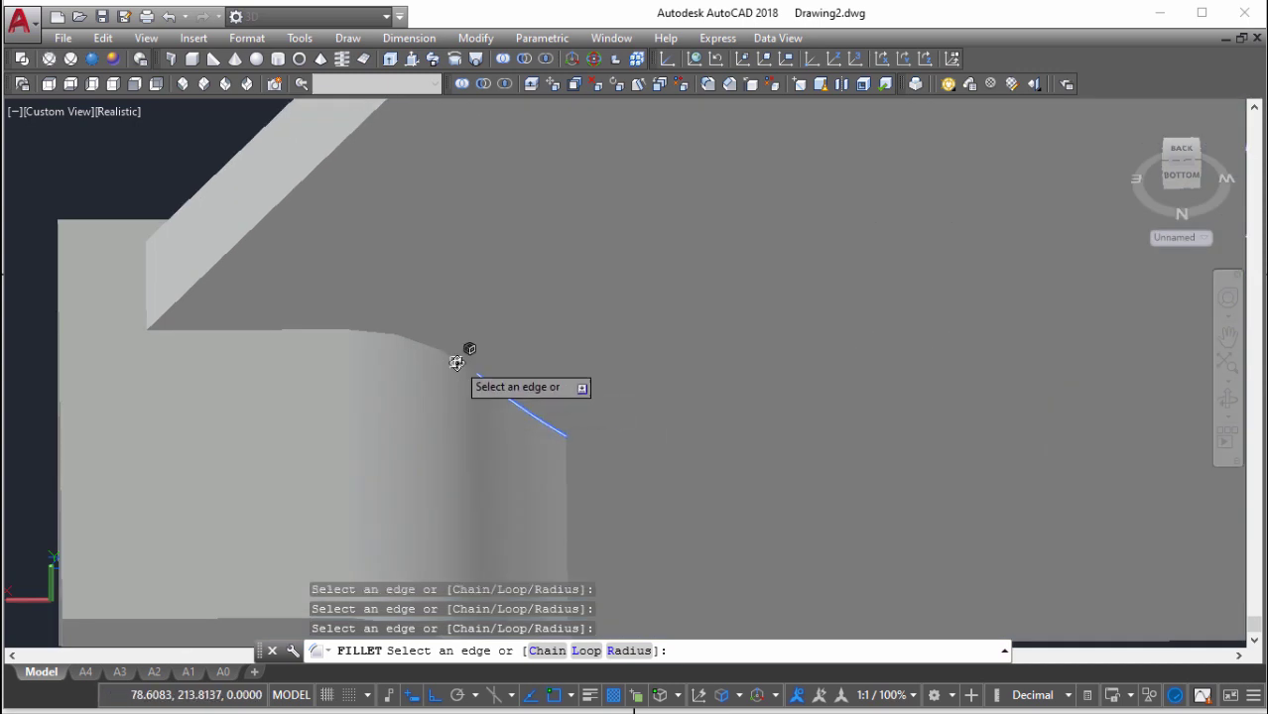
scroll(303, 330, up, 3)
scroll(395, 343, down, 6)
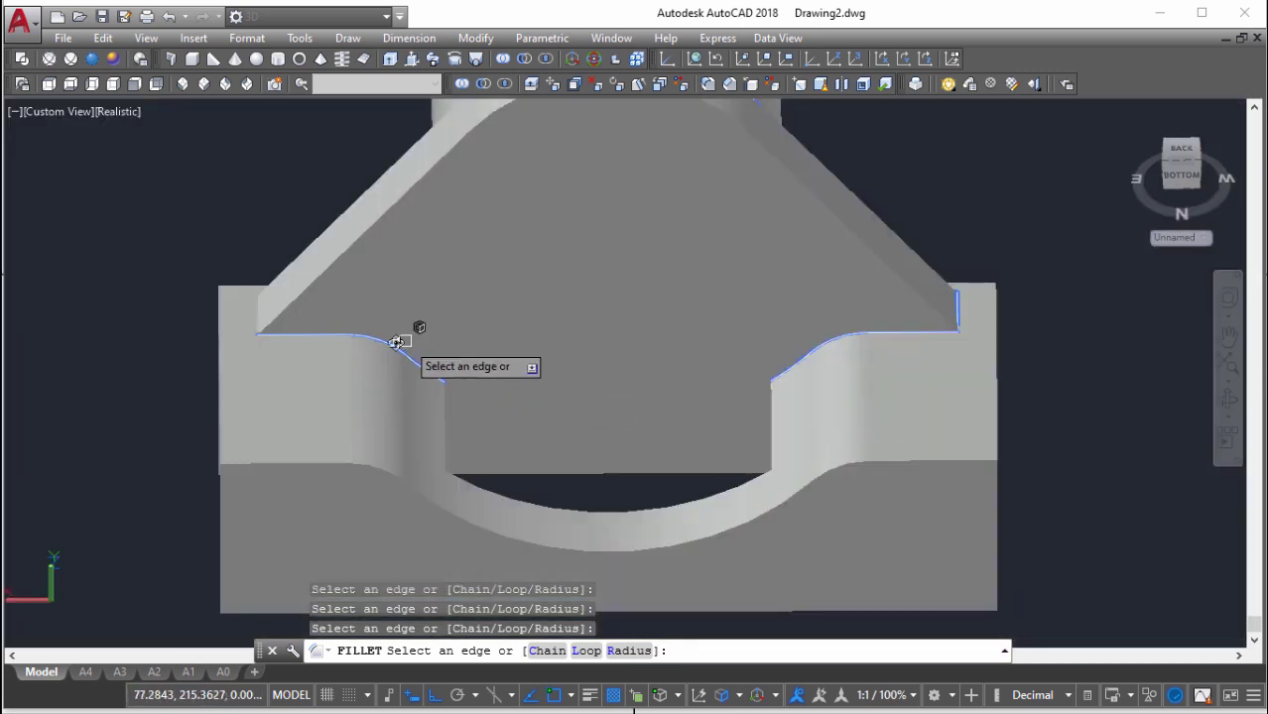
shift+right_click(396, 368)
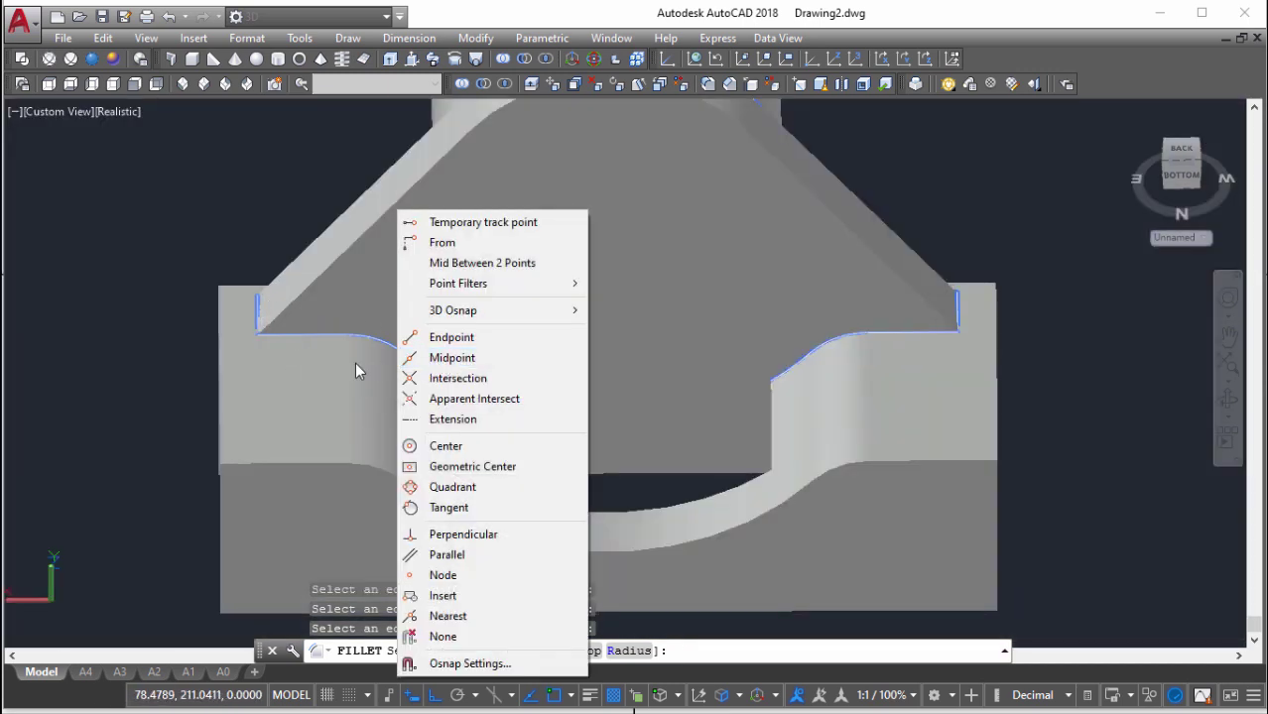
shift+middle_drag(356, 346, 733, 443)
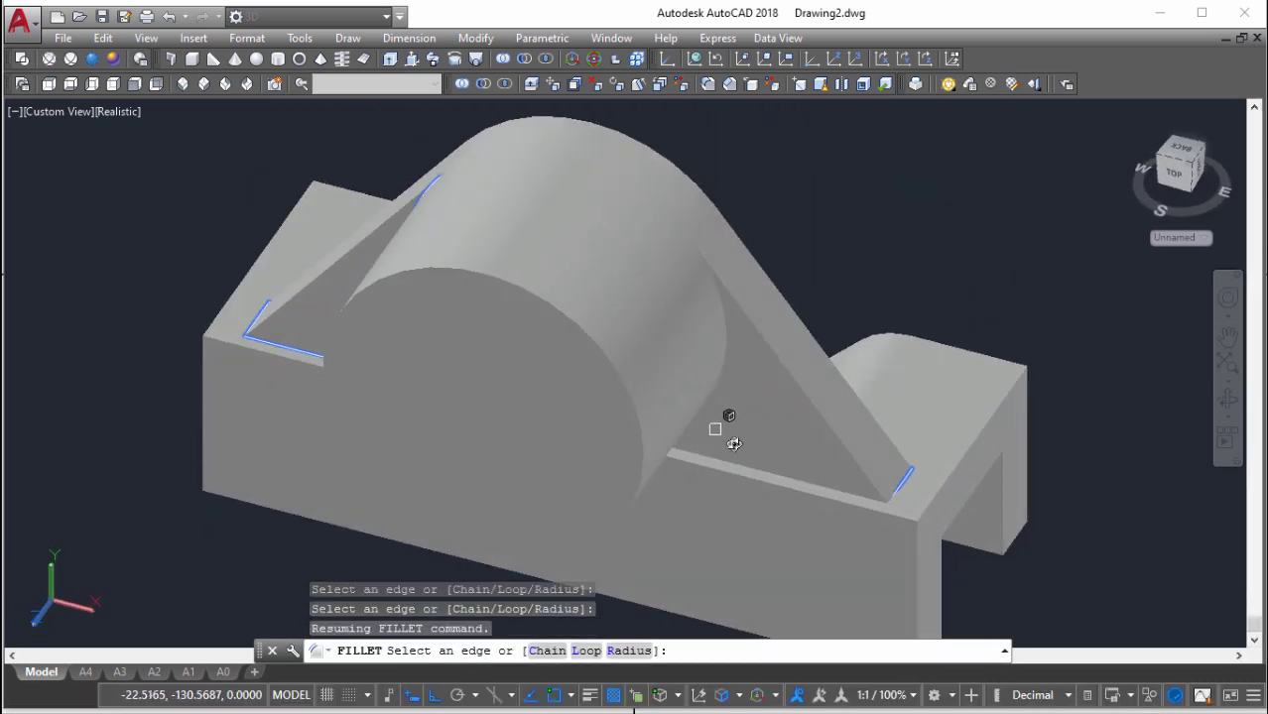
key(Return)
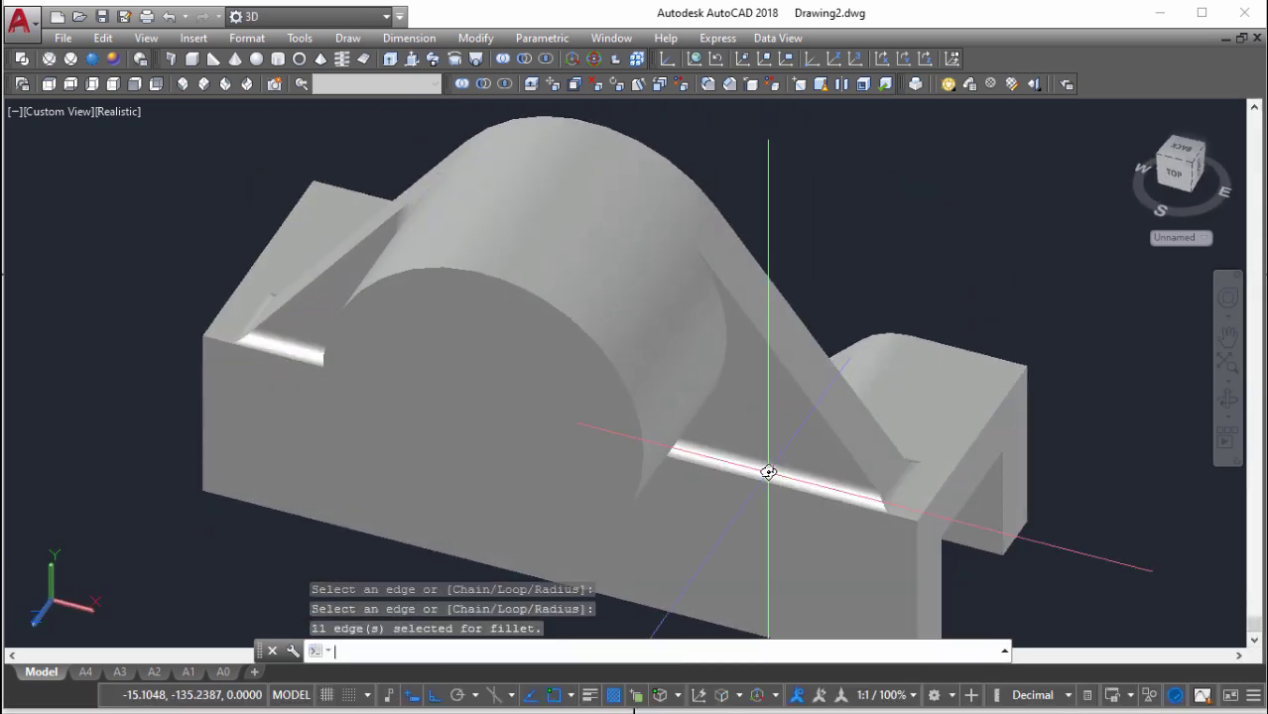
Round the curved edge where the gusset meets the boss, also at radius 2
key(Return)
click(725, 370)
key(Return)
key(Return)
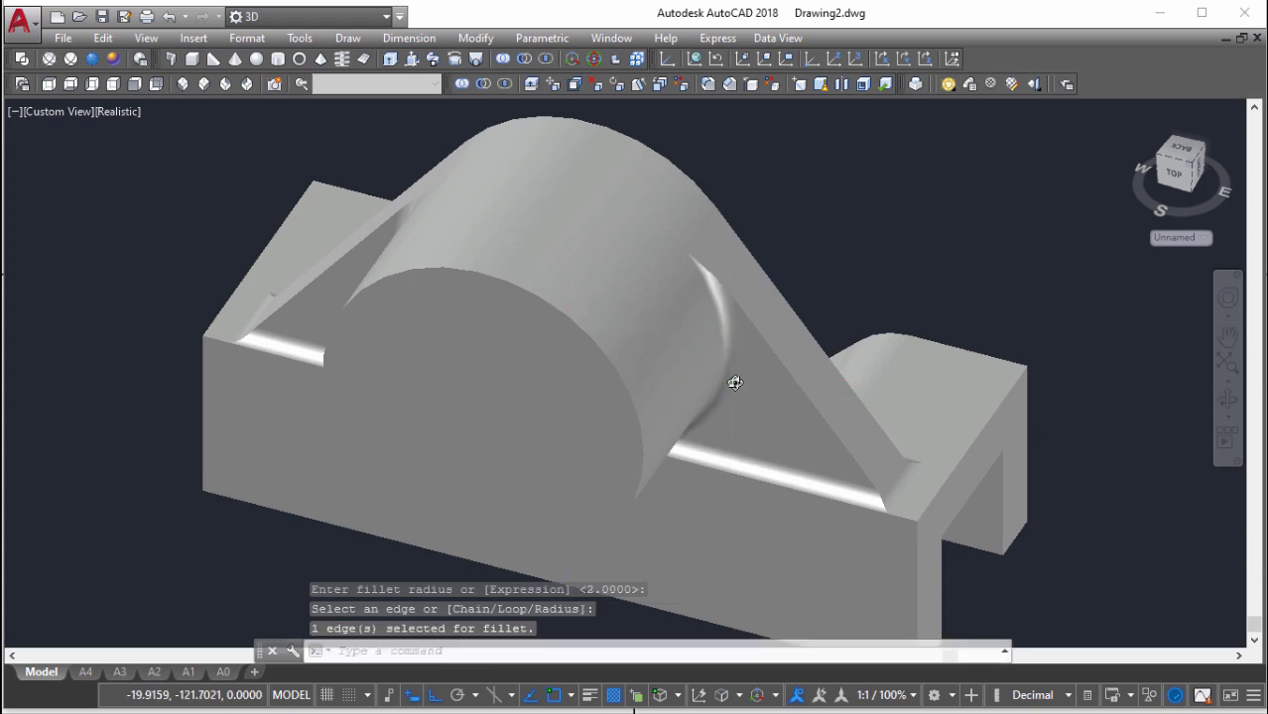
mouse_move(734, 383)
shift+middle_down()
mouse_move(680, 360)
mouse_move(628, 278)
mouse_move(685, 315)
mouse_move(966, 358)
mouse_move(773, 371)
shift+middle_up()
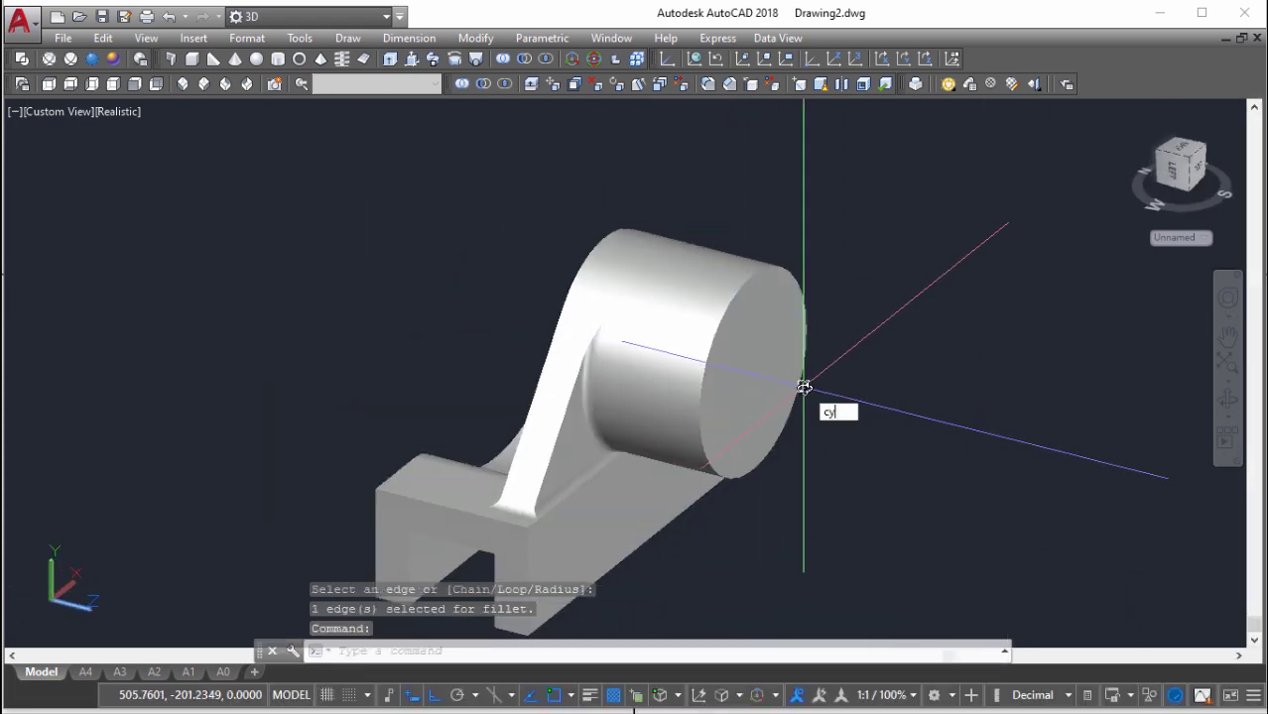
Start and cancel a cylinder, then zoom in and out on the filleted bracket
key(Return)
key(Escape)
mouse_move(763, 424)
shift+middle_down()
mouse_move(713, 356)
mouse_move(779, 431)
shift+middle_up()
scroll(753, 411, up, 3)
scroll(767, 383, up, 1)
scroll(767, 377, down, 4)
scroll(767, 355, up, 2)
scroll(858, 363, down, 5)
scroll(850, 241, up, 5)
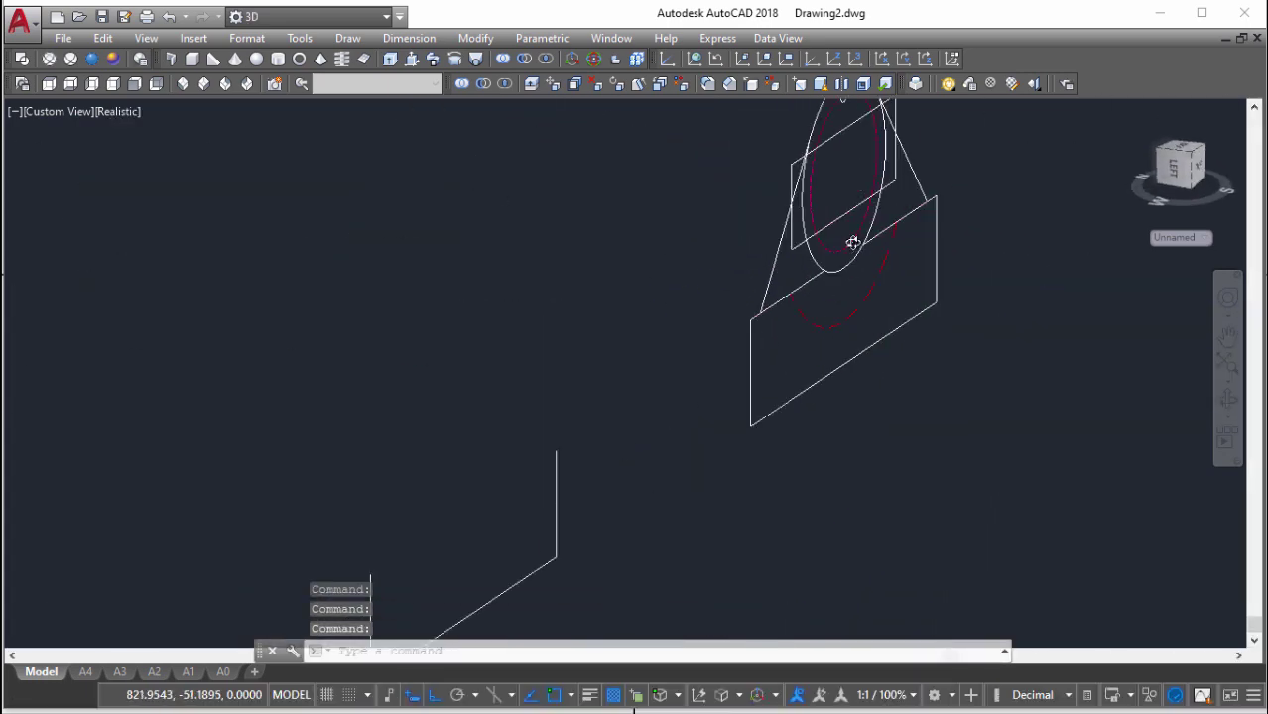
scroll(803, 268, up, 2)
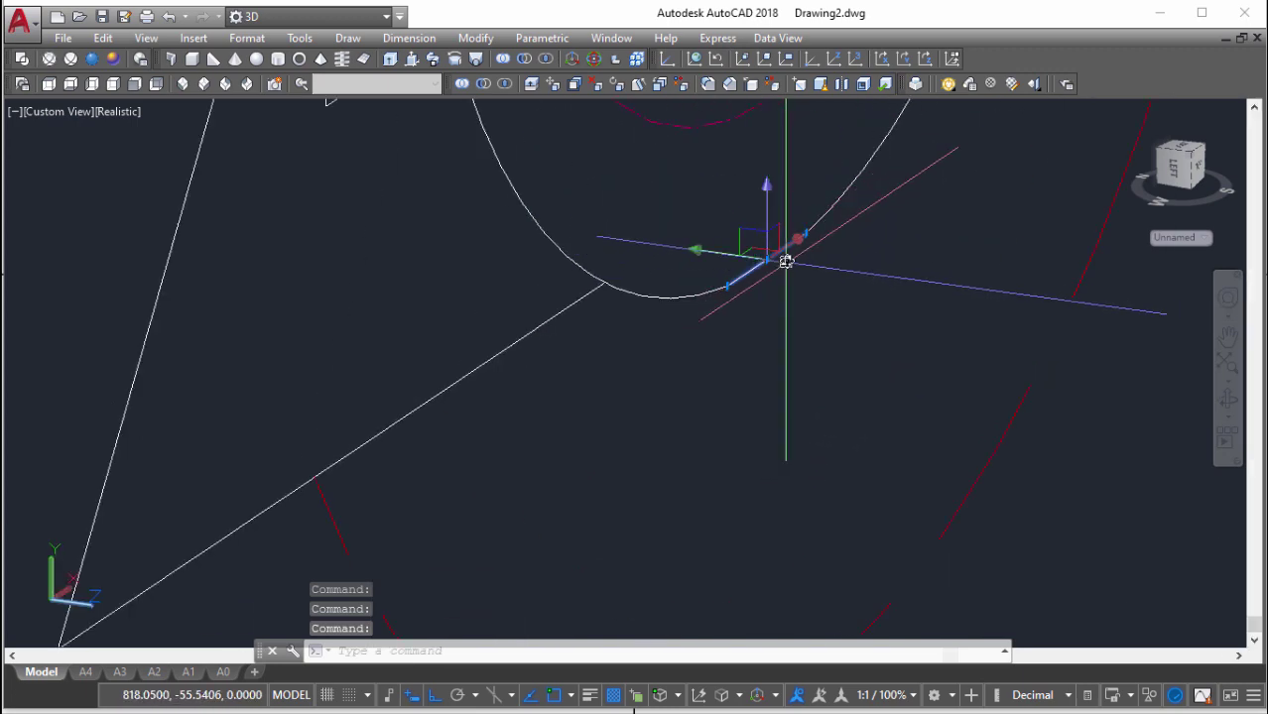
key(Escape)
scroll(804, 347, down, 2)
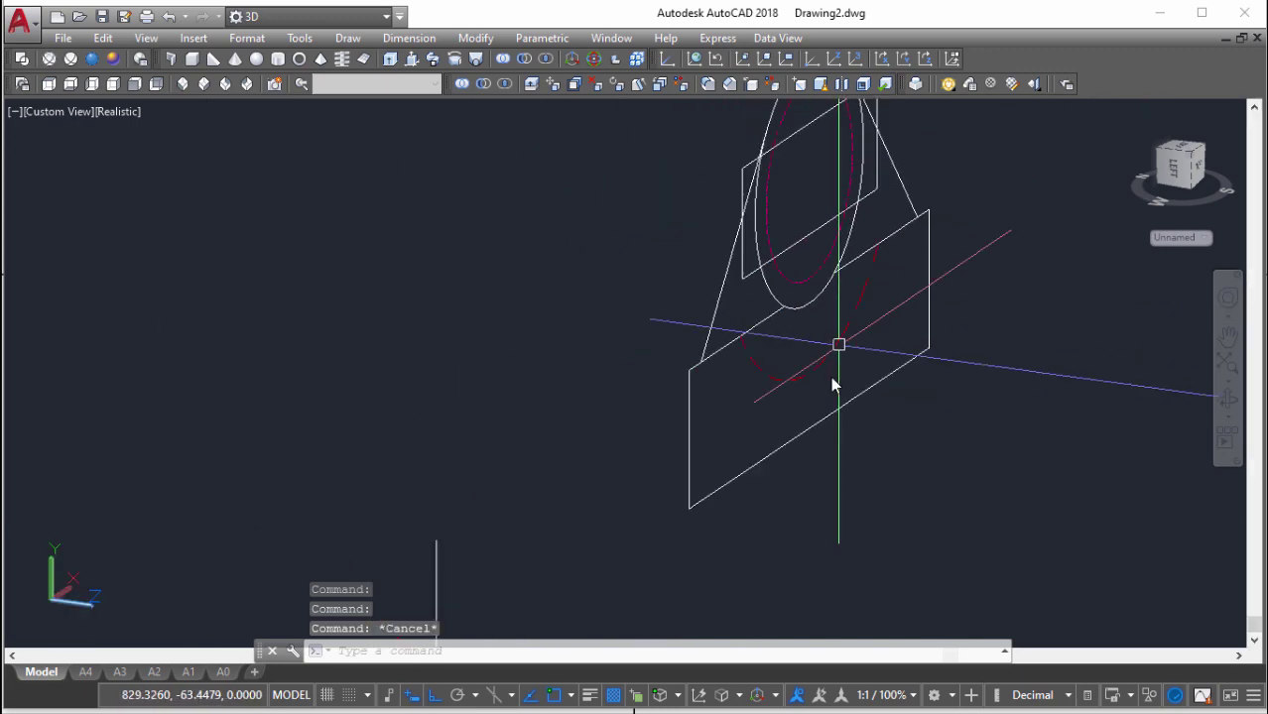
scroll(830, 377, down, 2)
scroll(819, 338, down, 2)
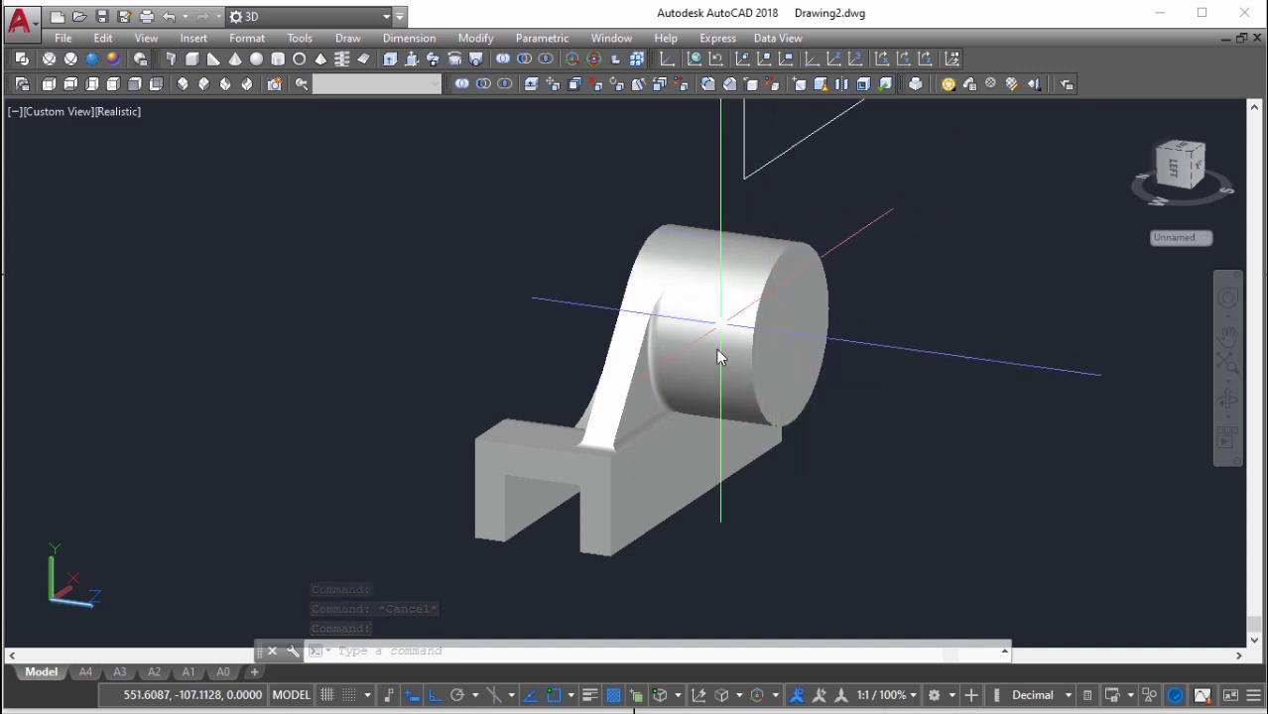
Orbit and pan the bracket round to view the base slot side
mouse_move(777, 430)
shift+middle_down()
mouse_move(742, 356)
mouse_move(747, 409)
shift+middle_up()
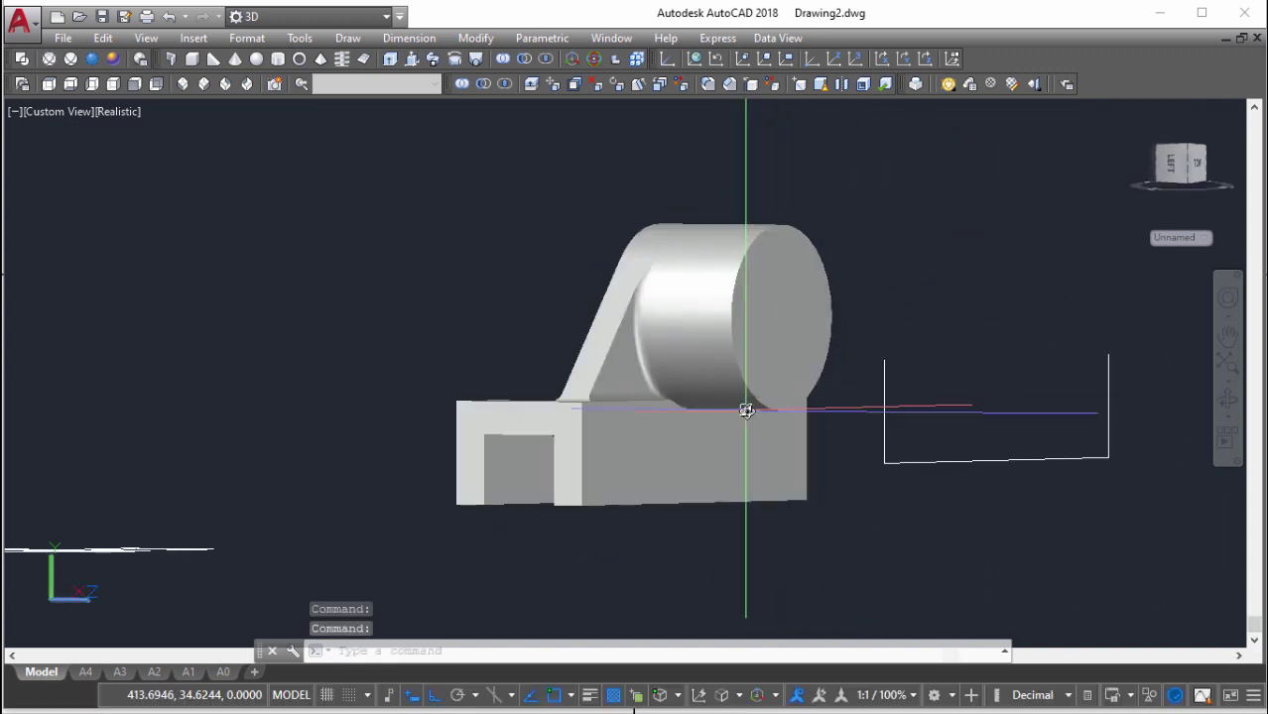
mouse_move(736, 363)
shift+middle_down()
mouse_move(857, 371)
mouse_move(750, 326)
mouse_move(865, 161)
shift+middle_up()
middle_drag(483, 509, 779, 397)
scroll(758, 382, up, 3)
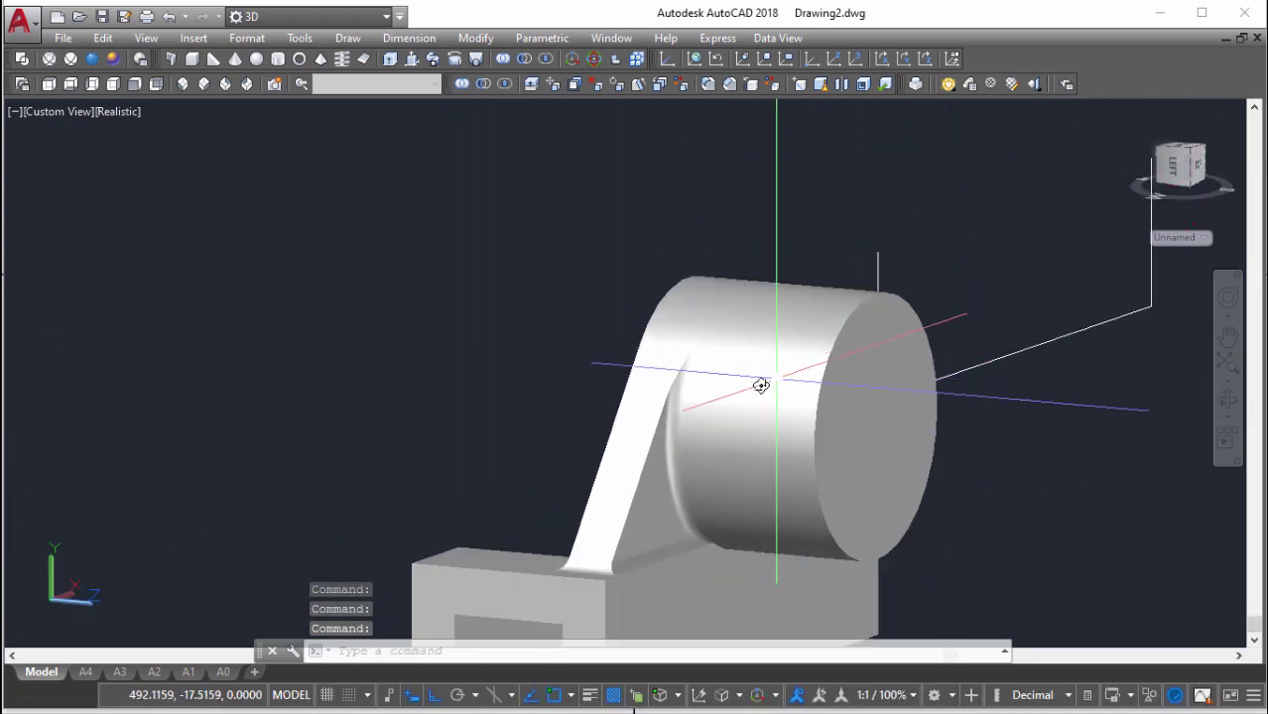
scroll(818, 405, up, 3)
scroll(753, 355, down, 10)
scroll(544, 292, up, 10)
shift+middle_drag(544, 292, 581, 283)
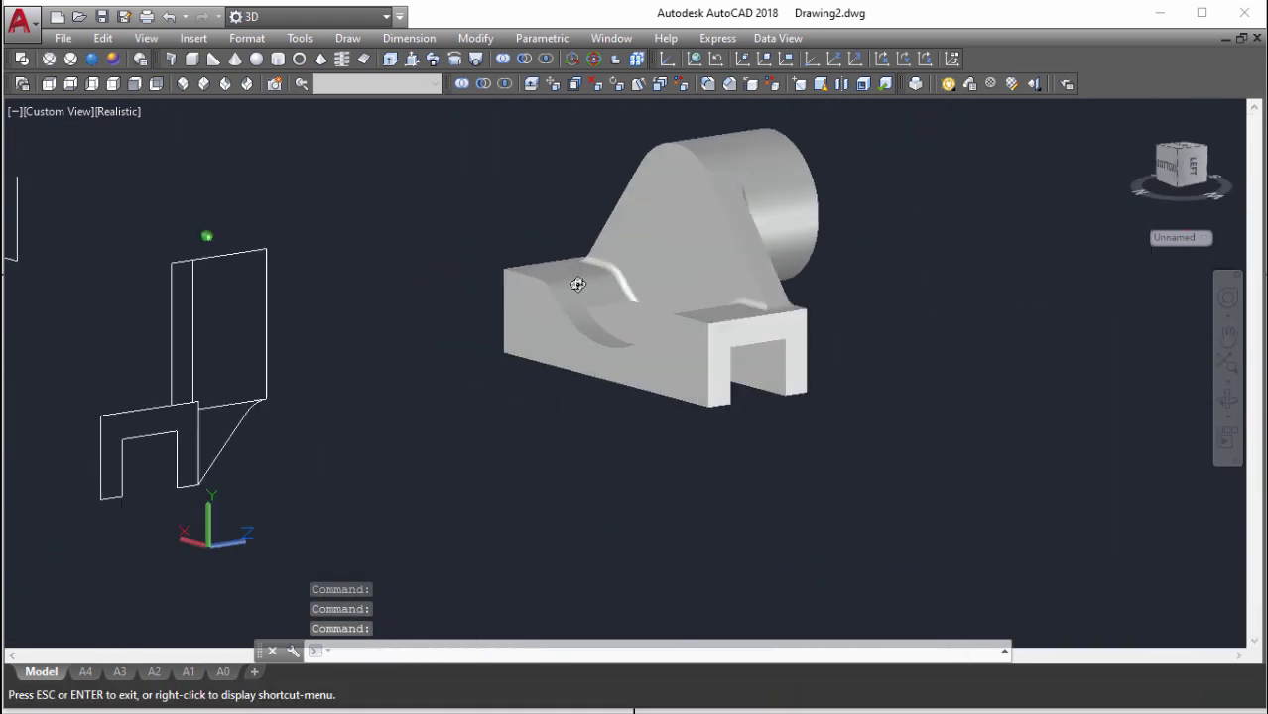
scroll(647, 295, down, 1)
Create a 25-diameter cylinder centred on the boss and running through its length
key(Return)
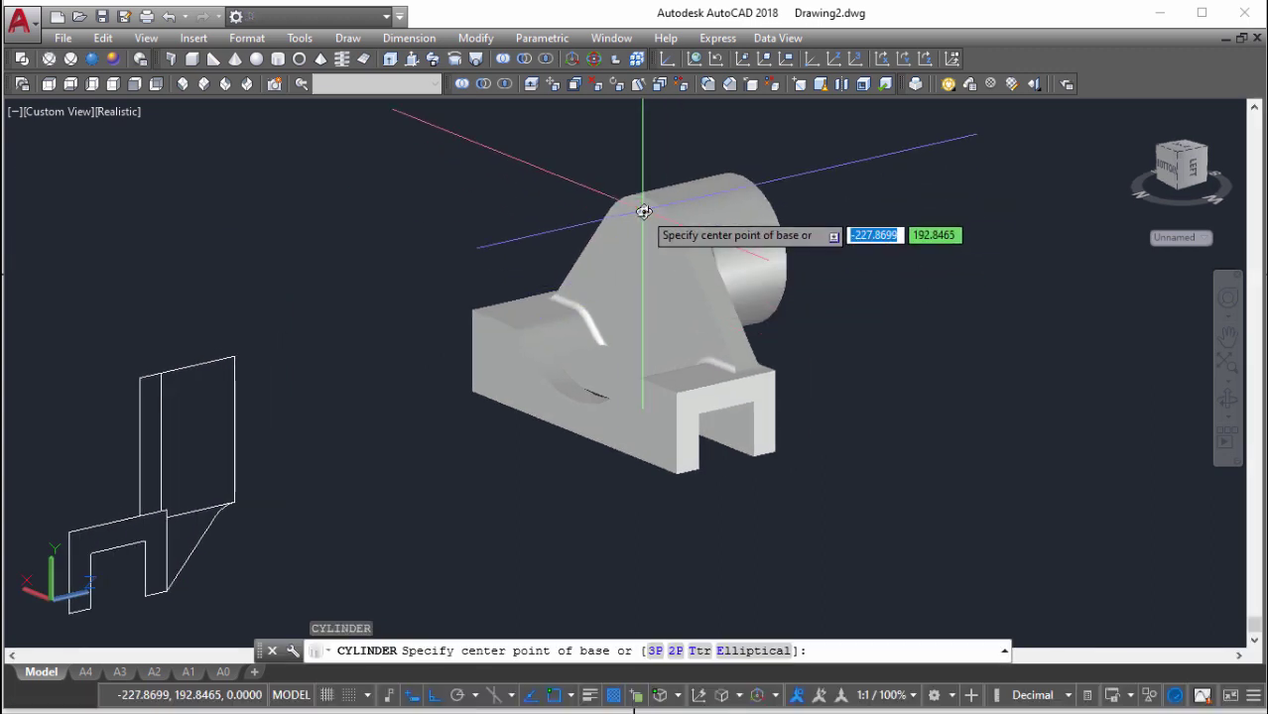
click(649, 281)
key(alt+Tab)
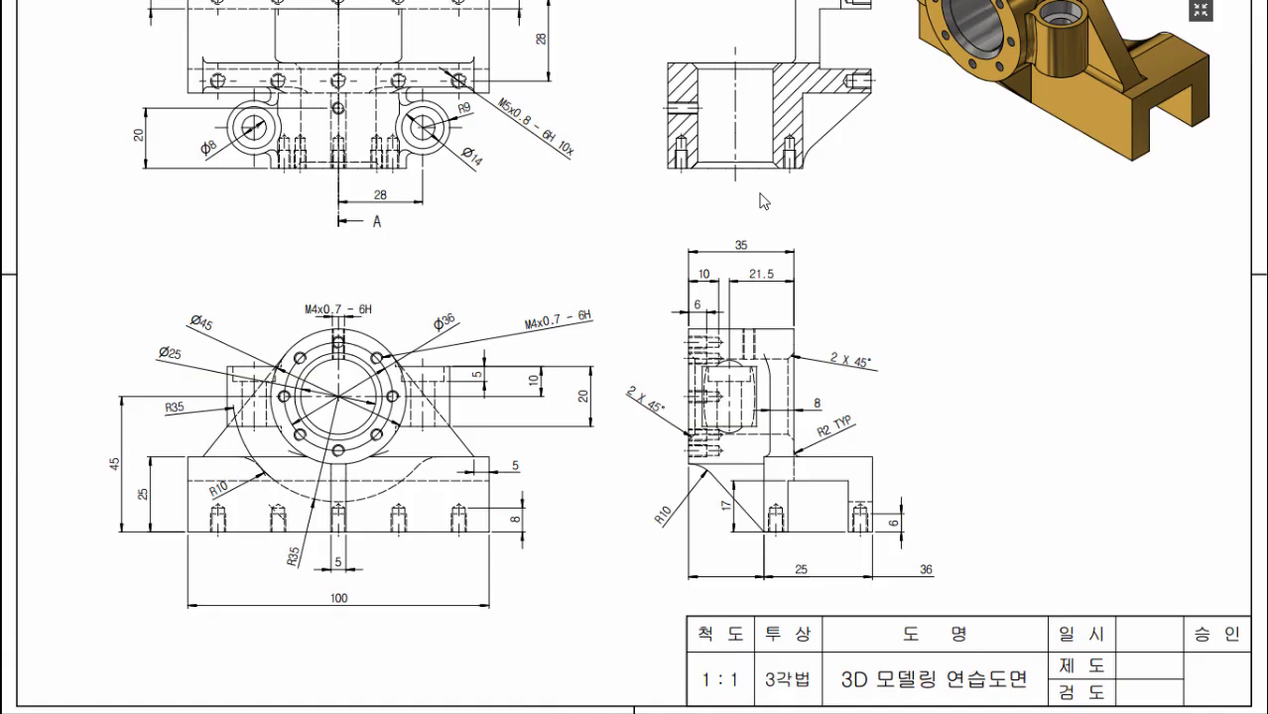
key(alt+Tab)
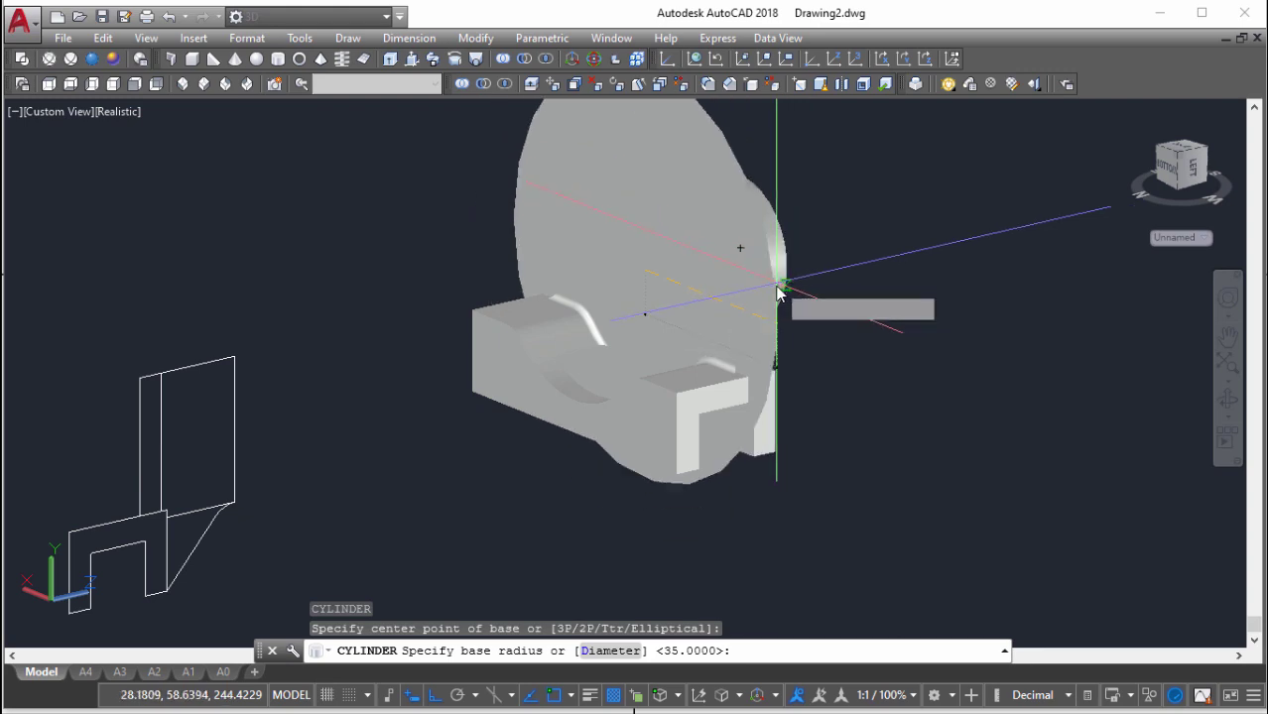
text(d)
key(Return)
text(25)
key(Return)
click(898, 297)
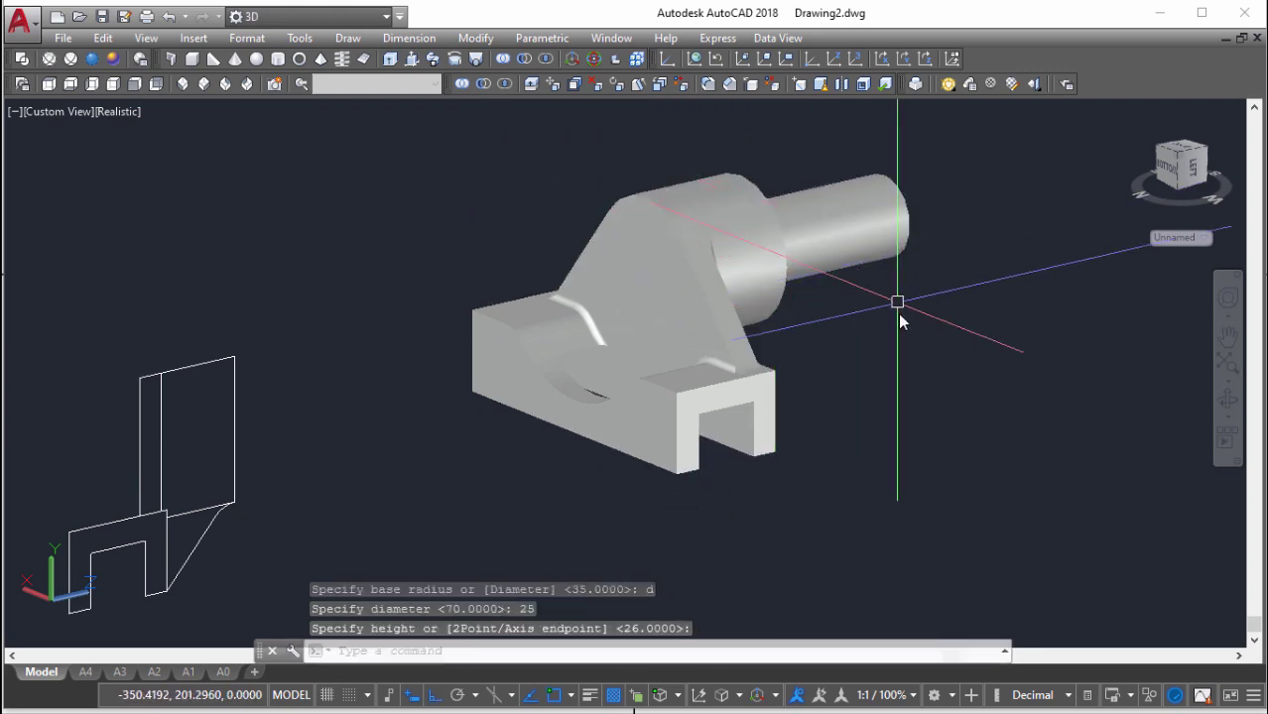
mouse_move(898, 300)
shift+middle_down()
mouse_move(702, 345)
mouse_move(795, 189)
shift+middle_up()
scroll(796, 188, up, 3)
Subtract the cylinder from the bracket to form the 25-diameter bore
text(su)
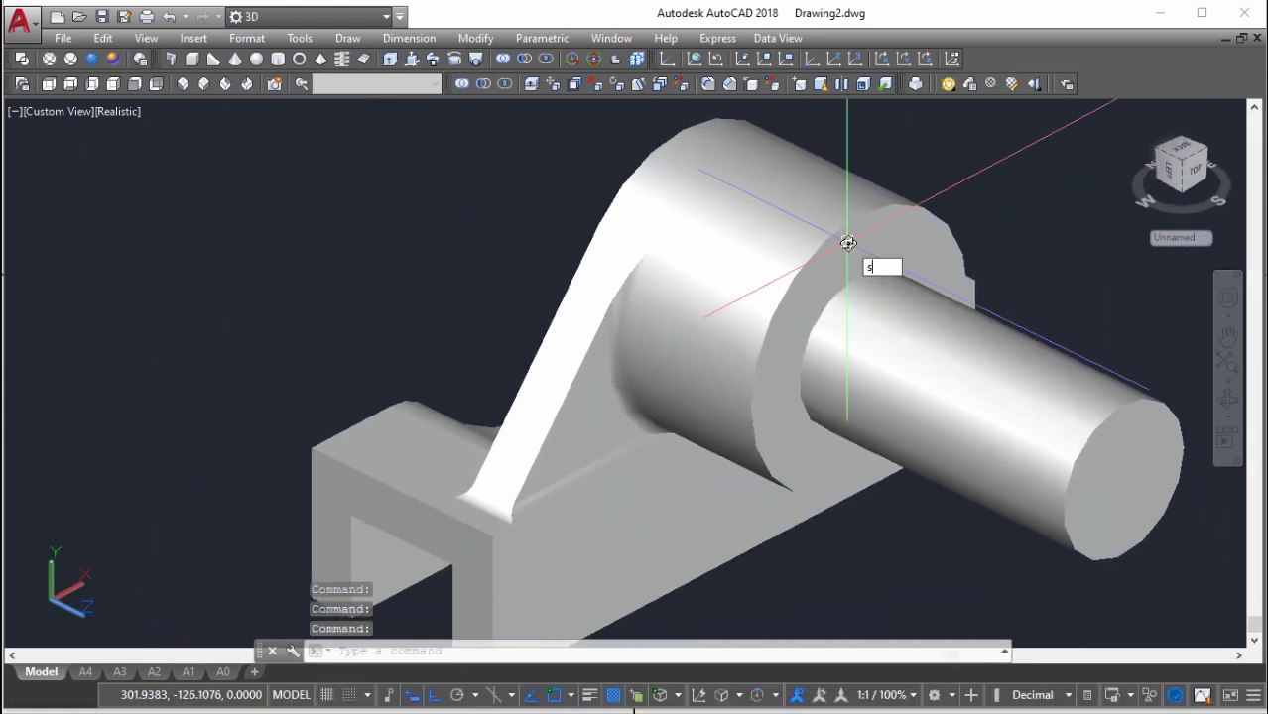
key(Return)
click(899, 227)
key(Return)
click(900, 318)
key(Return)
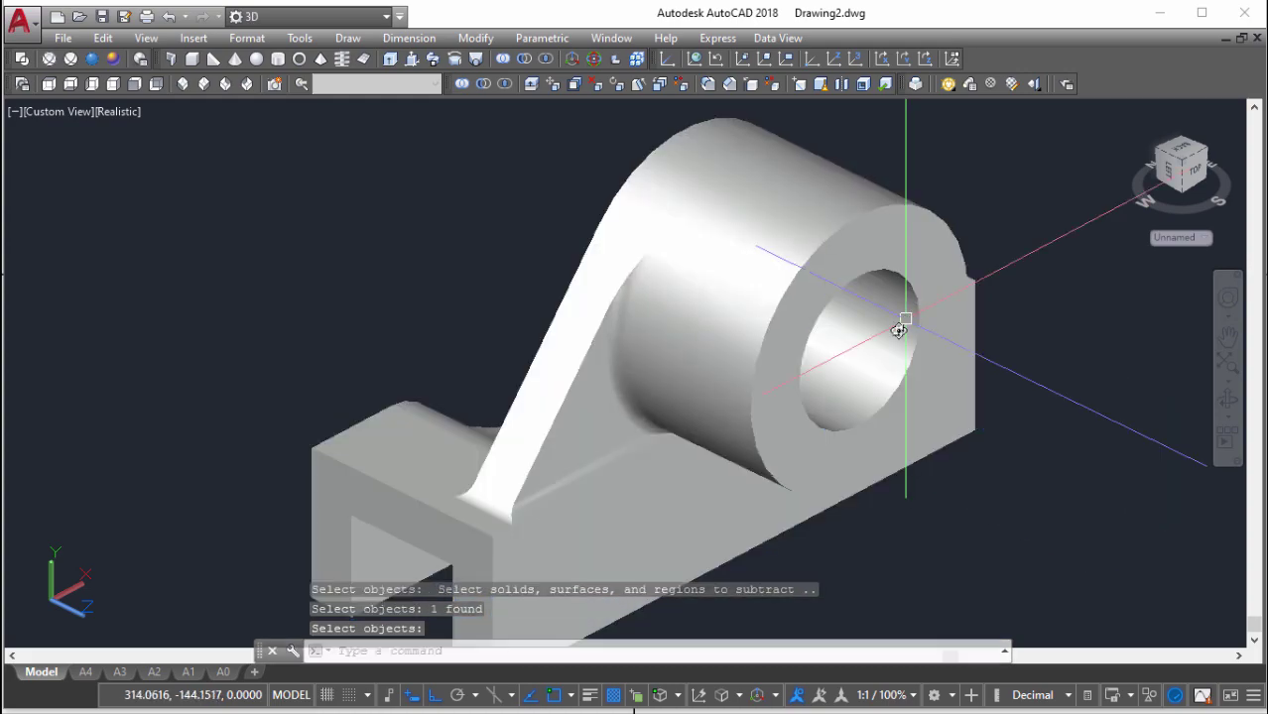
mouse_move(897, 326)
shift+middle_down()
mouse_move(781, 222)
mouse_move(835, 307)
shift+middle_up()
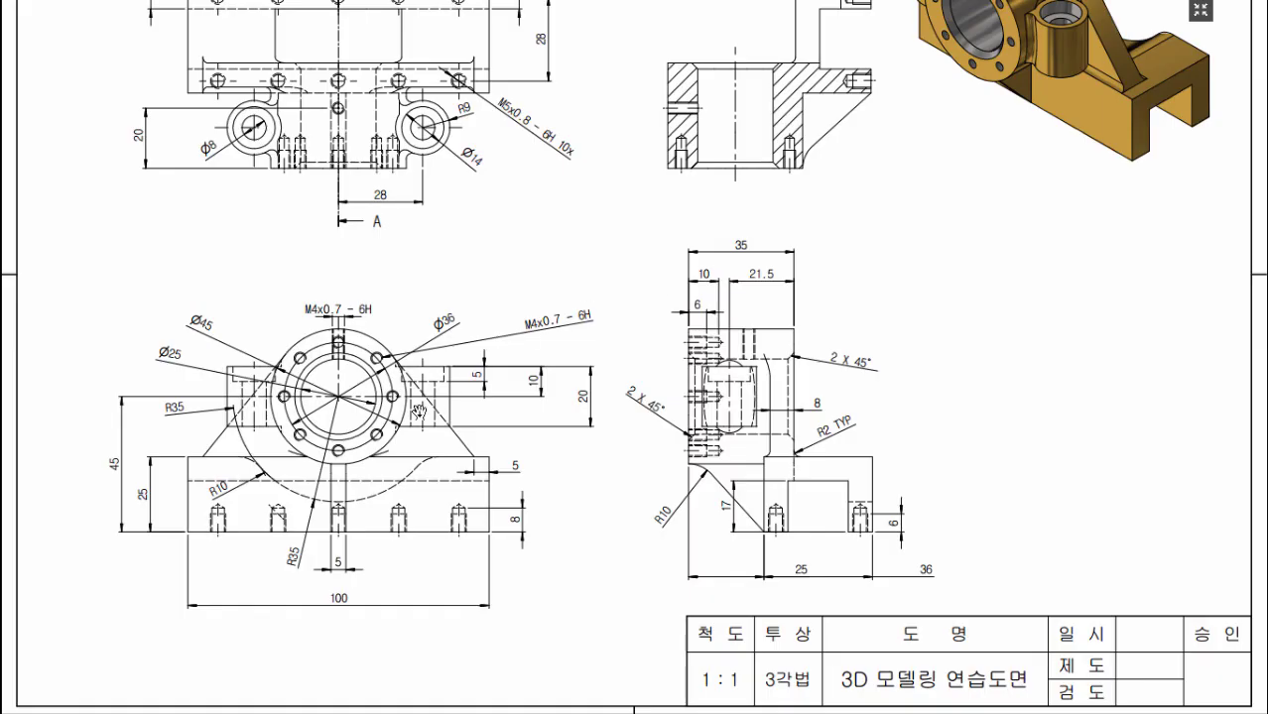
scroll(590, 353, up, 1)
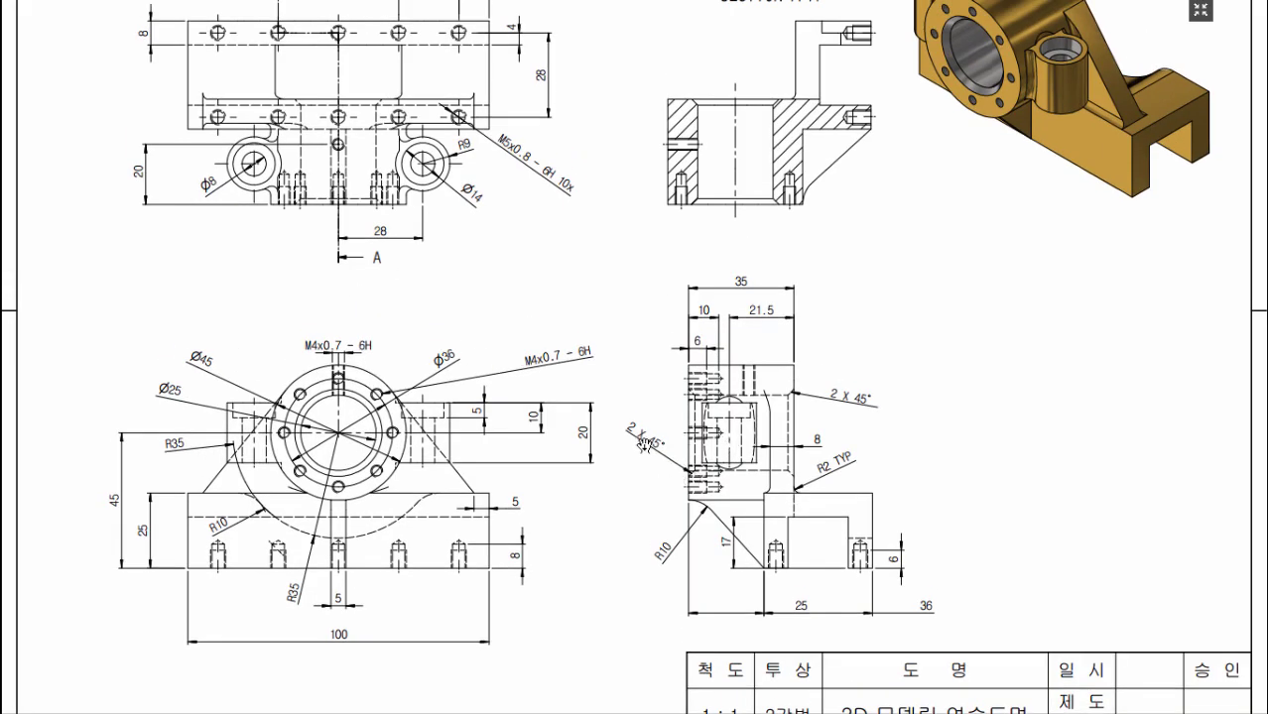
Start a chamfer with both chamfer distances set to 2
text(a)
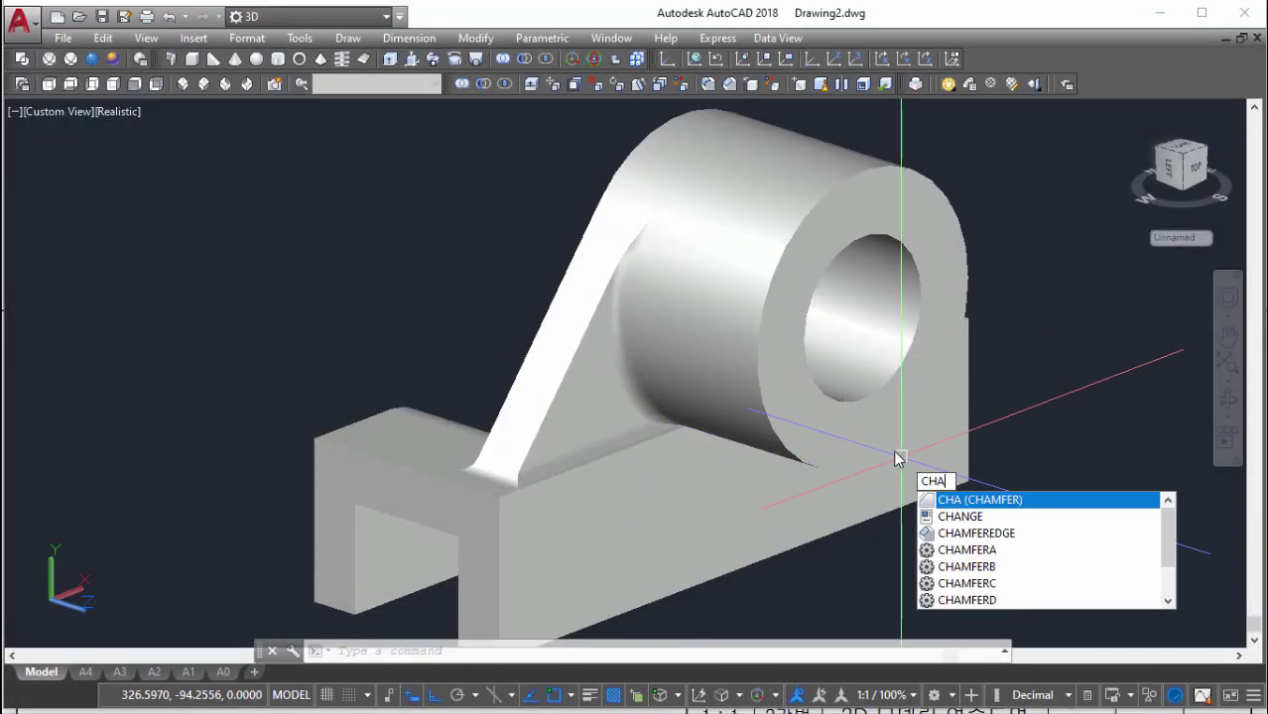
key(Return)
text(d)
key(Return)
text(2)
key(Return)
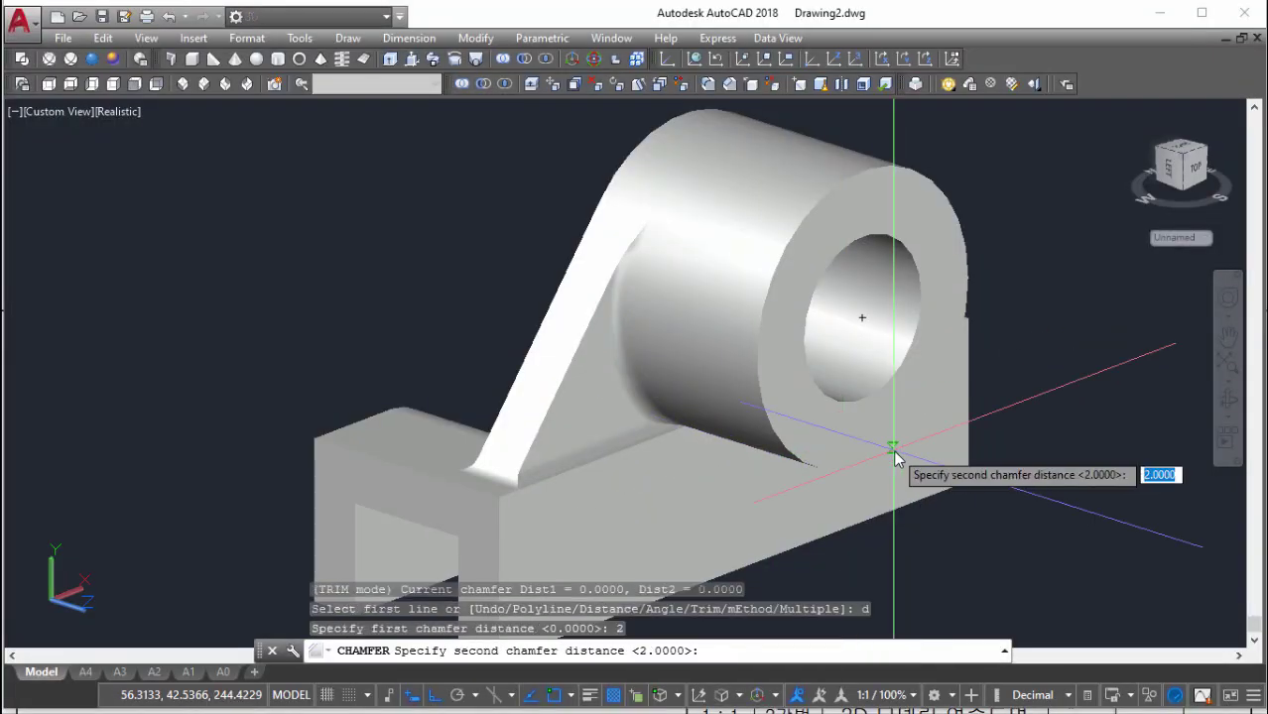
text(2)
key(Return)
Chamfer the bore edge using the boss front face as the base surface
click(859, 405)
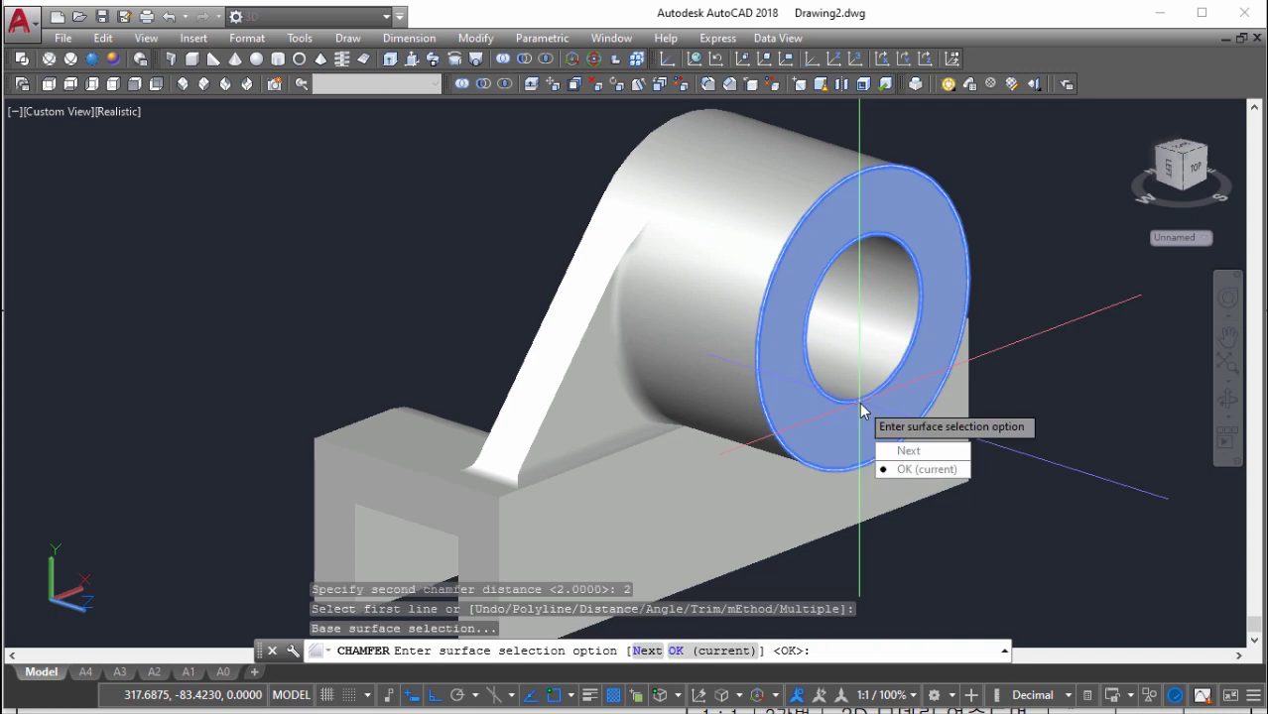
key(Return)
key(Return)
key(Return)
click(846, 407)
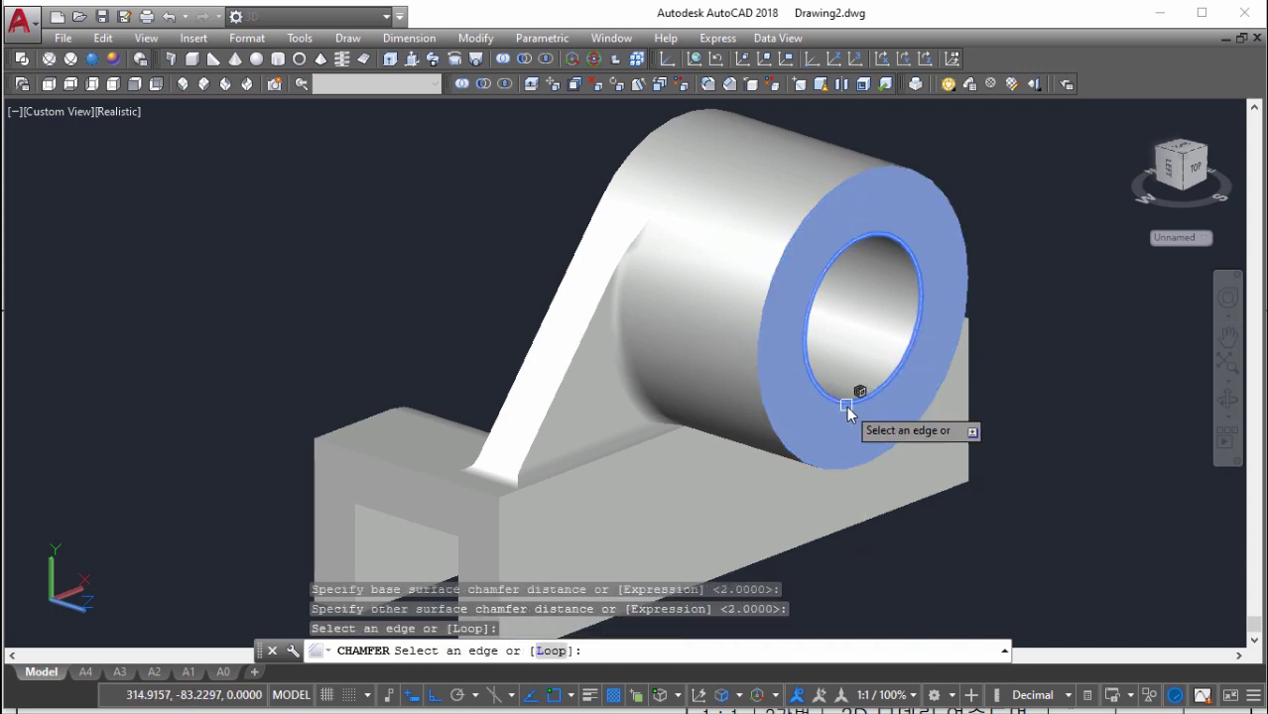
key(Return)
mouse_move(847, 407)
shift+middle_down()
mouse_move(1026, 293)
mouse_move(597, 405)
mouse_move(663, 388)
mouse_move(764, 321)
mouse_move(671, 300)
mouse_move(928, 320)
mouse_move(743, 286)
mouse_move(745, 337)
shift+middle_up()
key(Return)
click(766, 318)
key(Return)
key(Return)
key(Return)
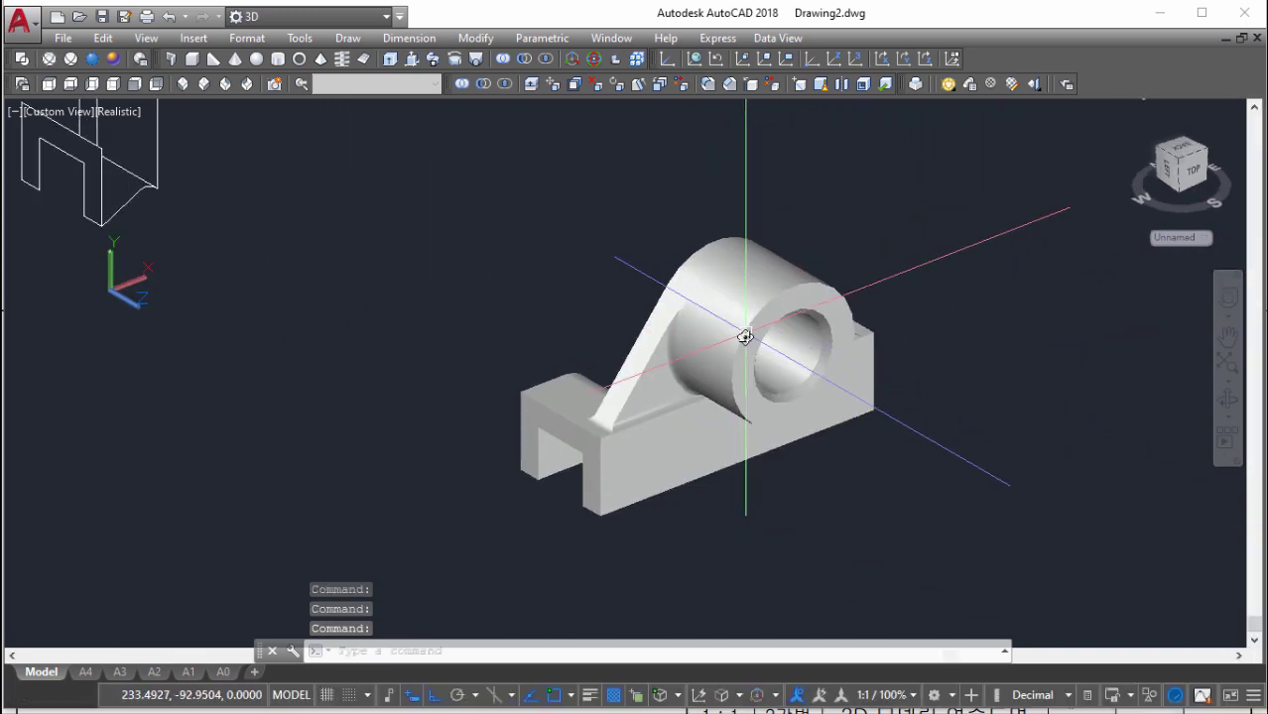
mouse_move(789, 422)
shift+middle_down()
mouse_move(807, 354)
mouse_move(713, 377)
shift+middle_up()
Switch to the Conceptual visual style and a Front view zoomed onto the boss
scroll(692, 357, up, 3)
scroll(794, 369, down, 5)
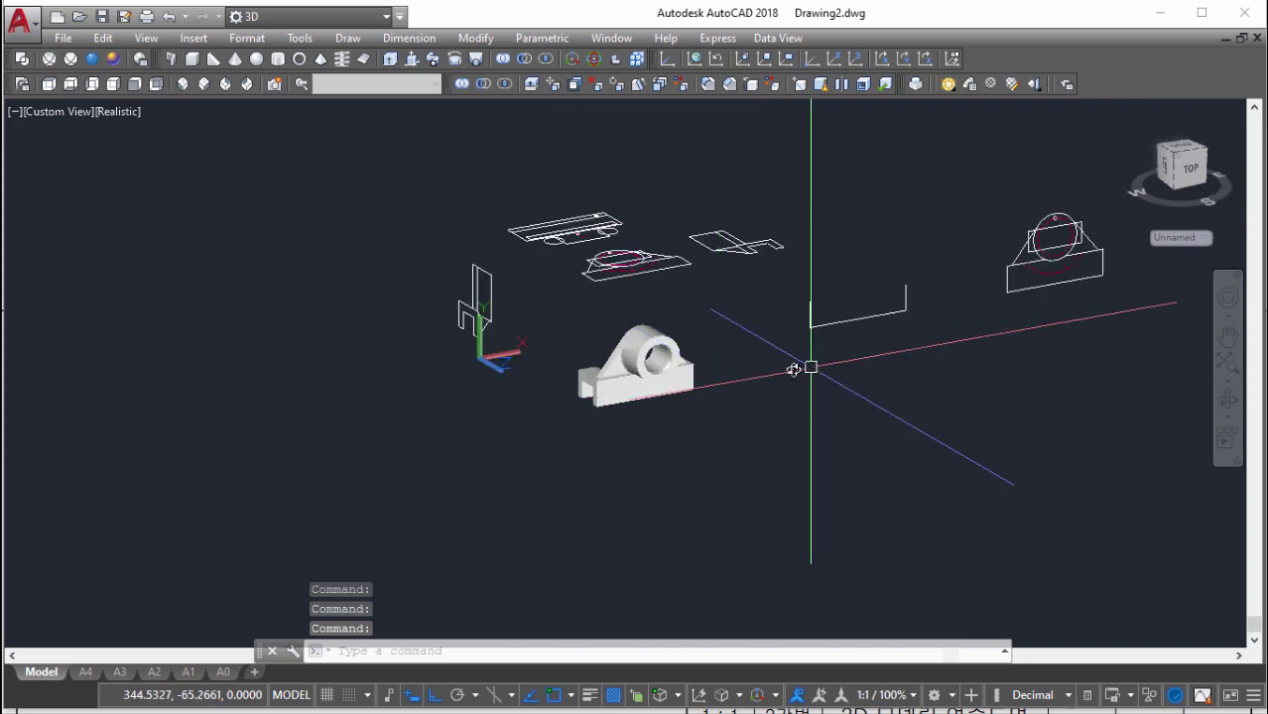
click(113, 59)
scroll(656, 390, up, 2)
scroll(685, 387, up, 3)
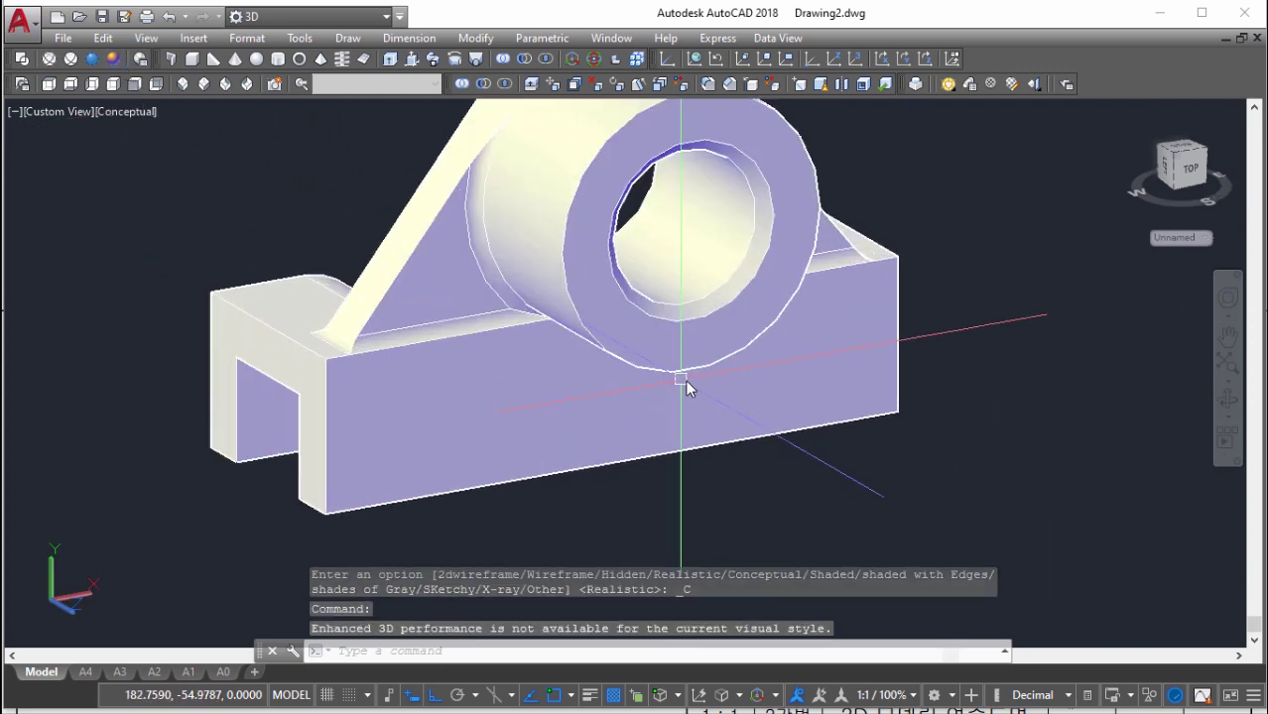
scroll(869, 387, down, 6)
scroll(923, 215, up, 2)
scroll(884, 178, up, 1)
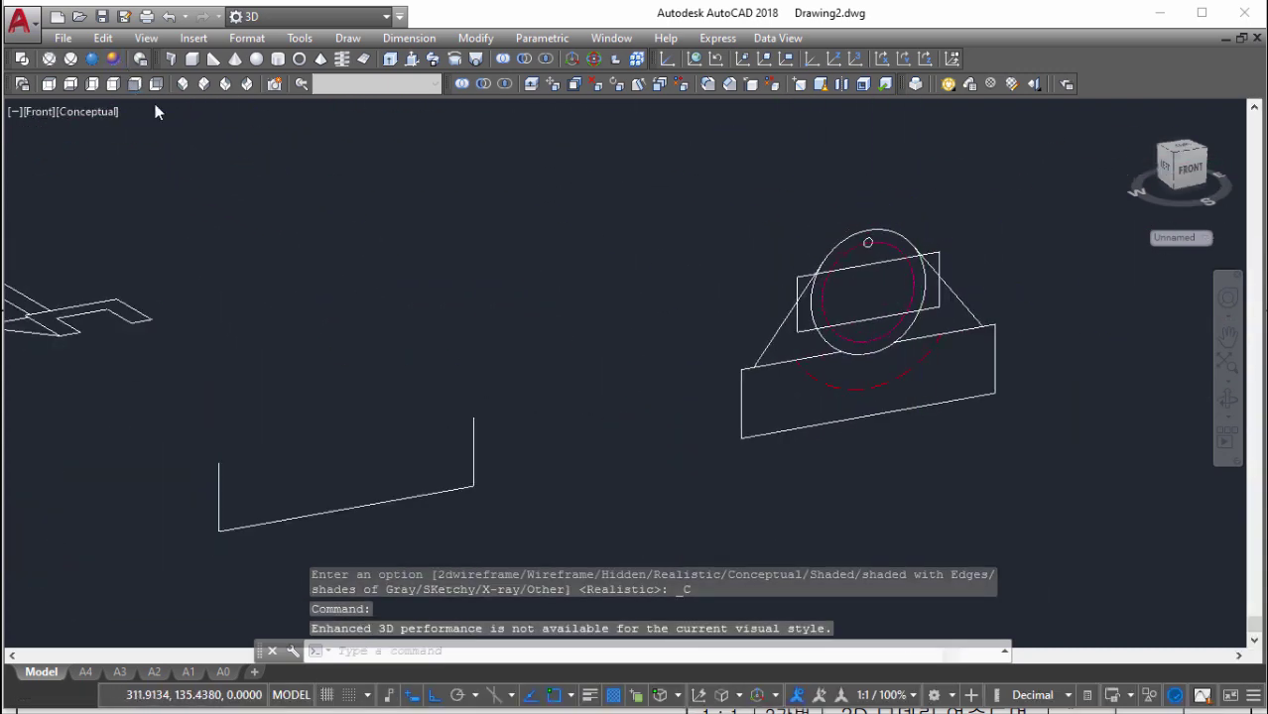
click(135, 83)
middle_drag(1042, 430, 844, 362)
scroll(721, 433, up, 8)
scroll(704, 409, up, 2)
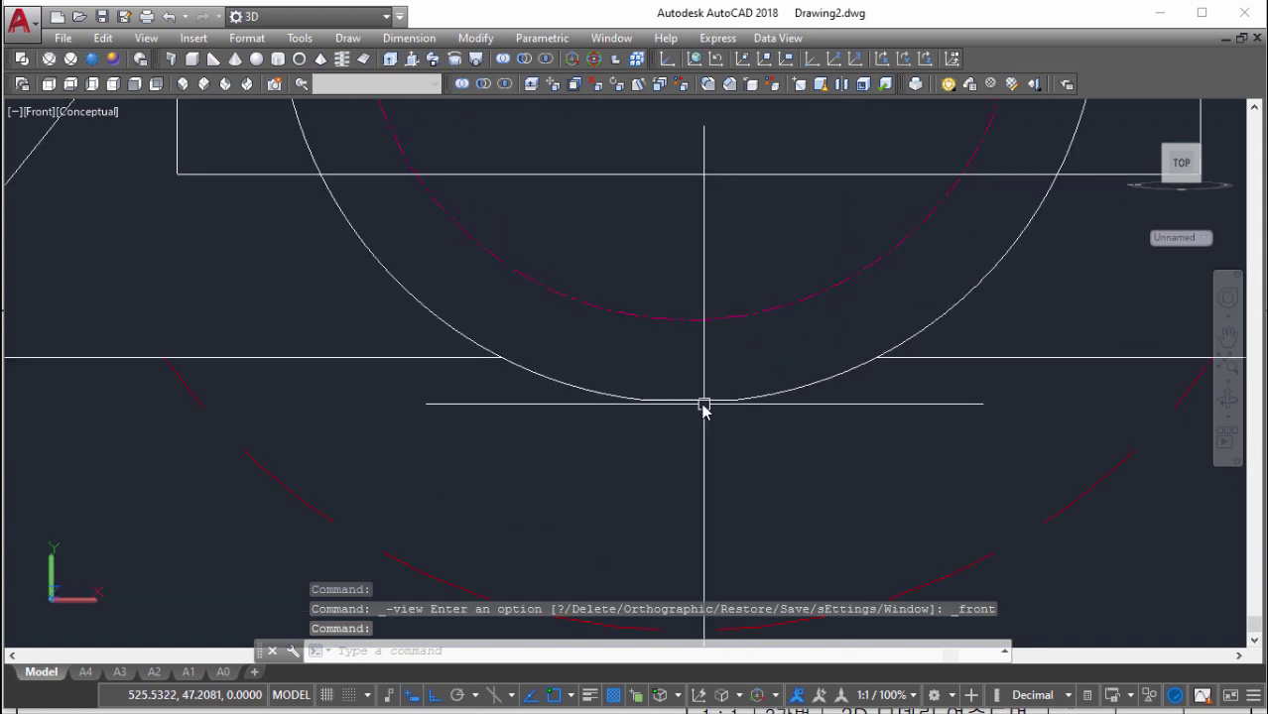
Draw a circle centred on the boss centre with its radius reaching the line below
click(704, 408)
key(Escape)
key(Escape)
text(c)
key(Return)
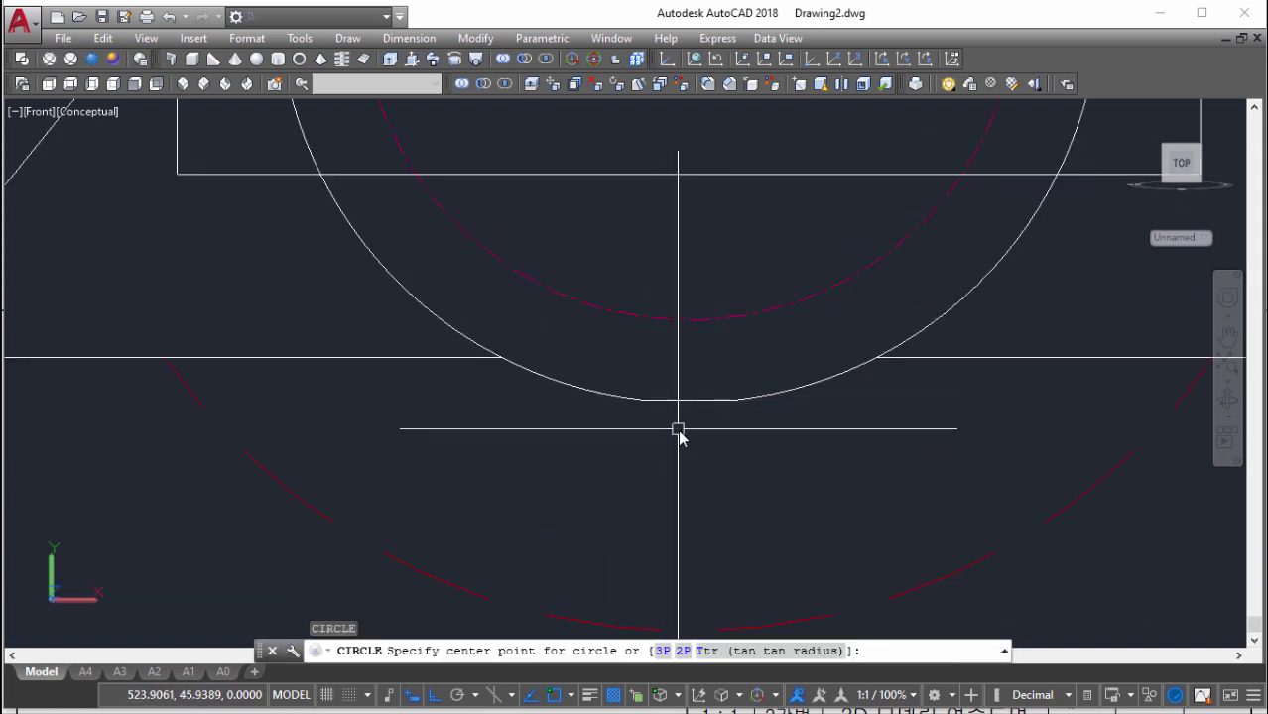
key(Escape)
scroll(689, 435, down, 5)
key(Return)
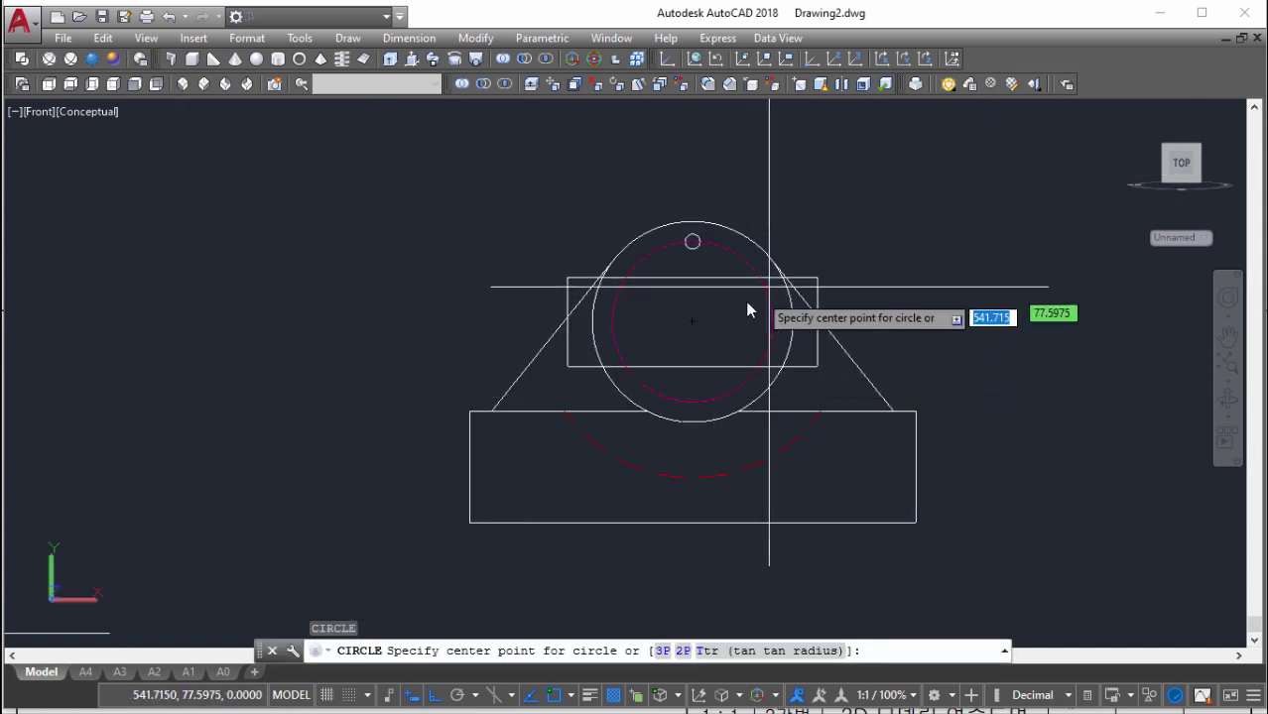
click(693, 320)
click(692, 238)
scroll(688, 530, up, 3)
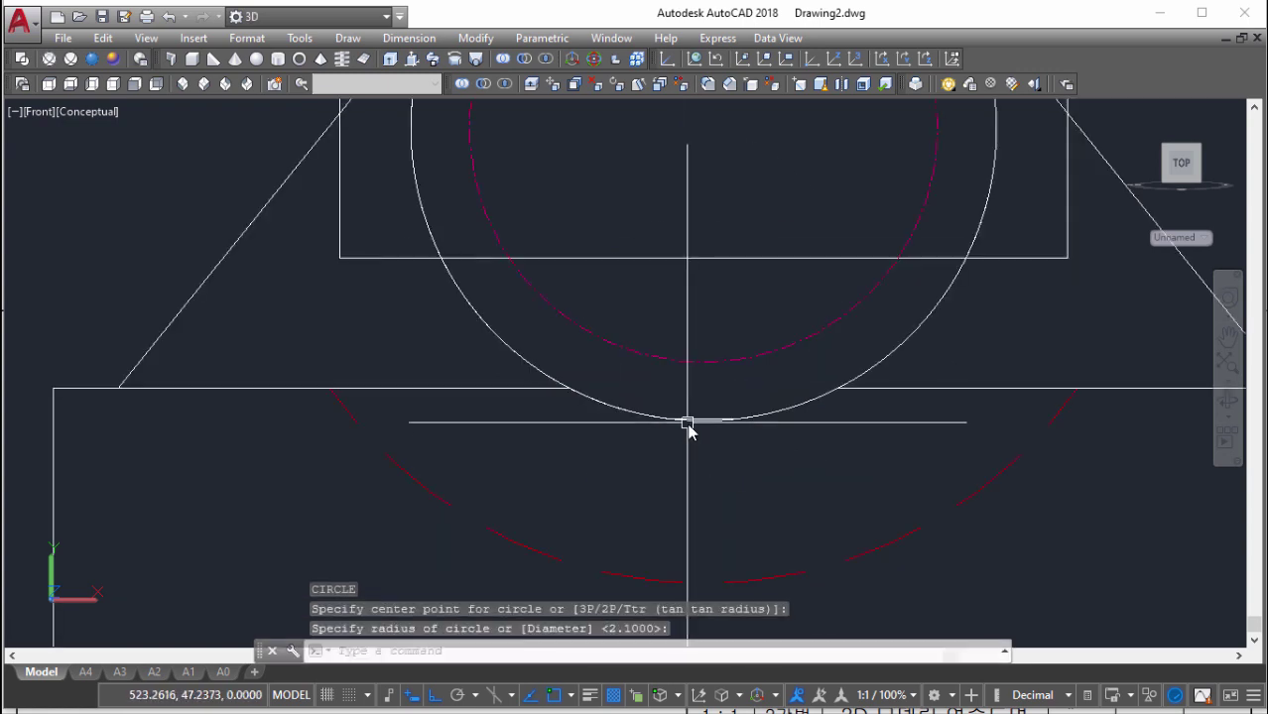
scroll(710, 376, up, 2)
scroll(724, 372, up, 1)
middle_drag(736, 412, 735, 393)
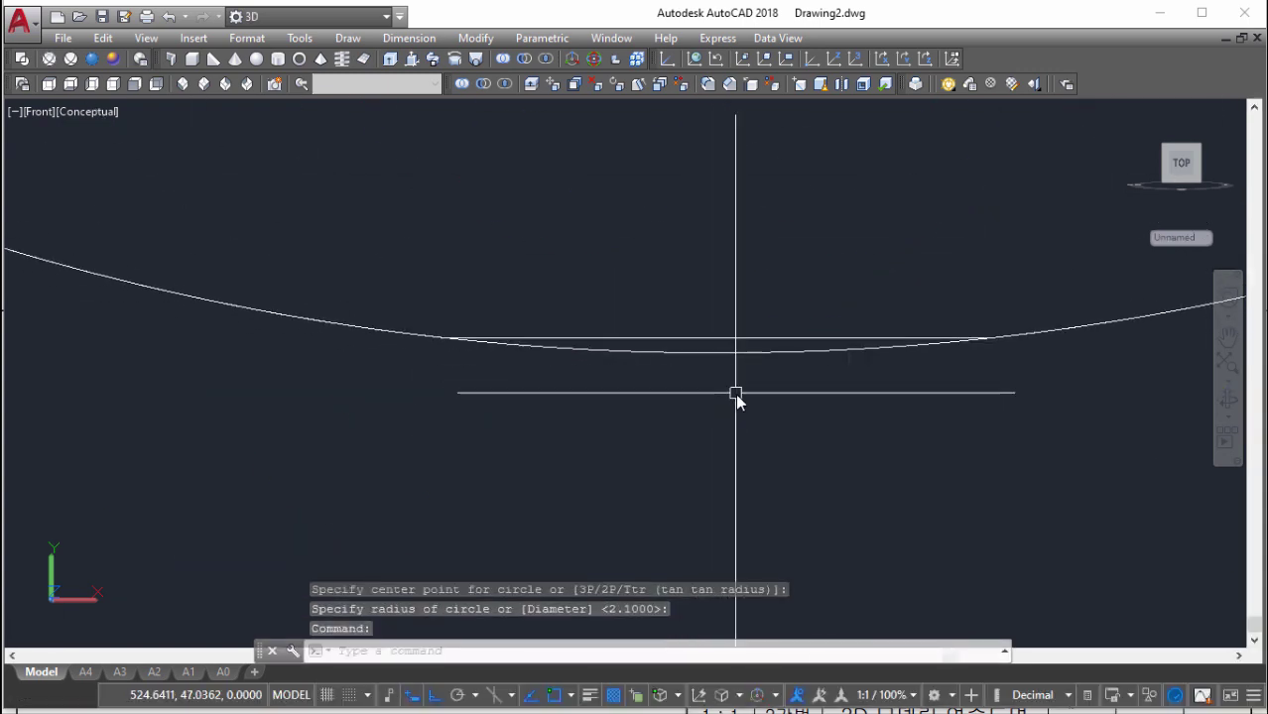
Create a BOUNDARY outline inside the gap below the boss circle and erase the leftover object
text(bo)
key(Return)
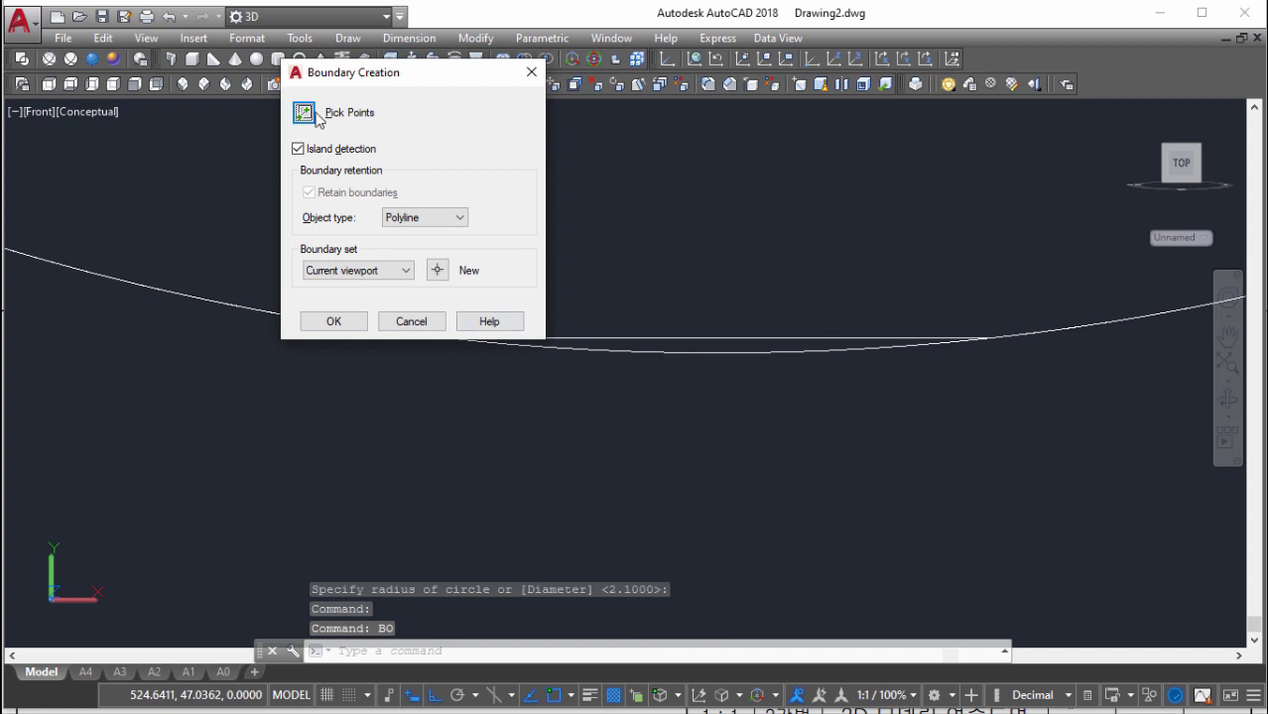
click(310, 115)
click(687, 345)
key(Return)
click(684, 353)
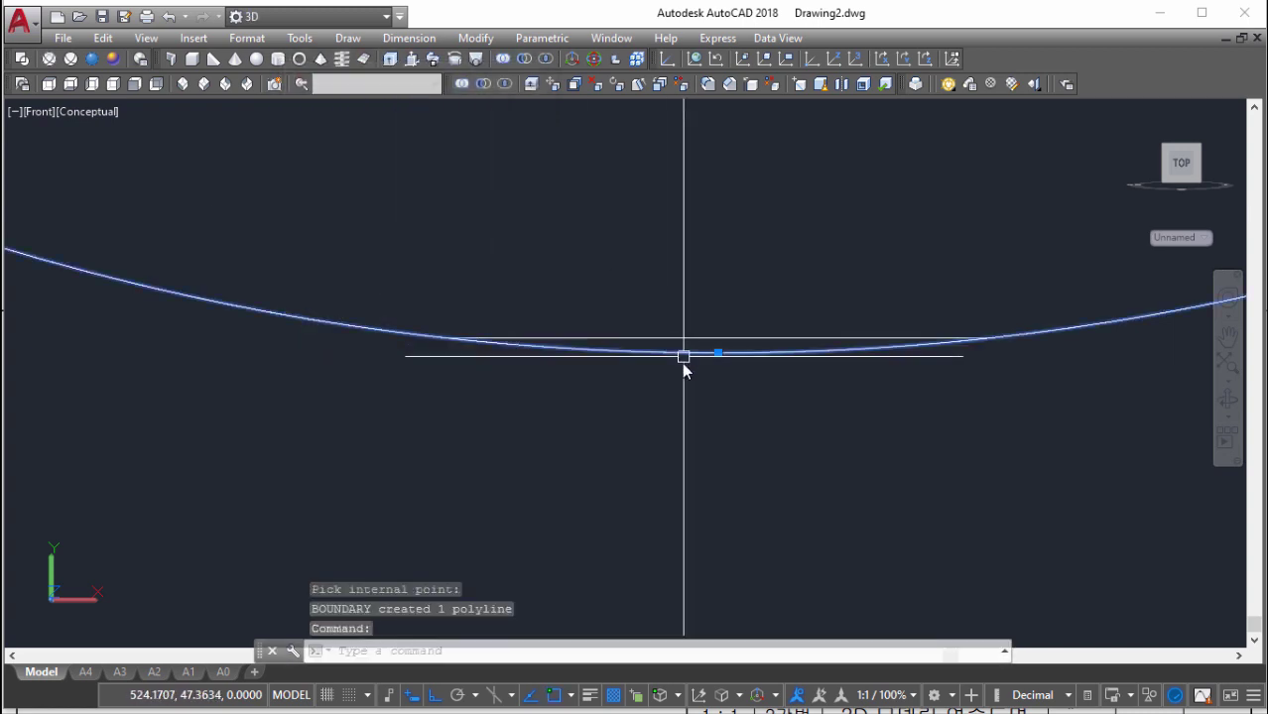
text(e)
key(Return)
Select the new gap outline and orbit the view into a 3D angle
click(698, 365)
shift+middle_drag(692, 403, 637, 398)
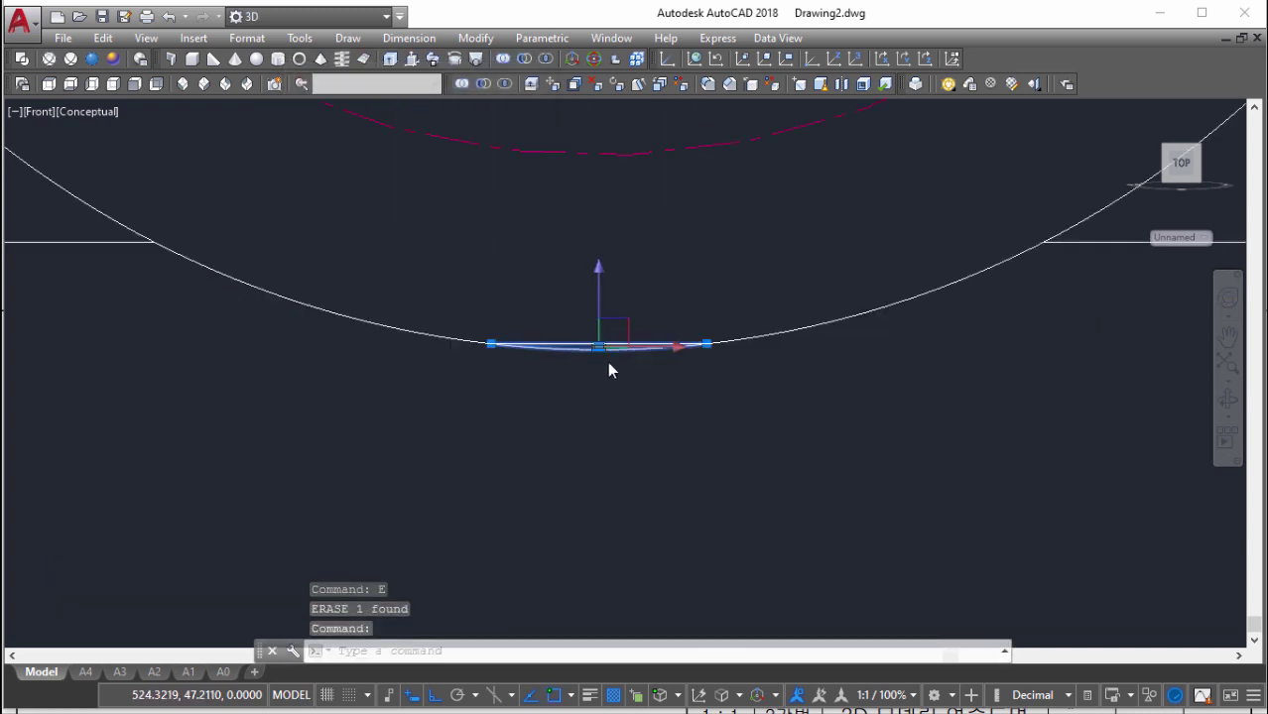
mouse_move(782, 457)
shift+middle_down()
mouse_move(775, 446)
mouse_move(823, 475)
mouse_move(617, 377)
shift+middle_up()
shift+middle_drag(377, 283, 355, 214)
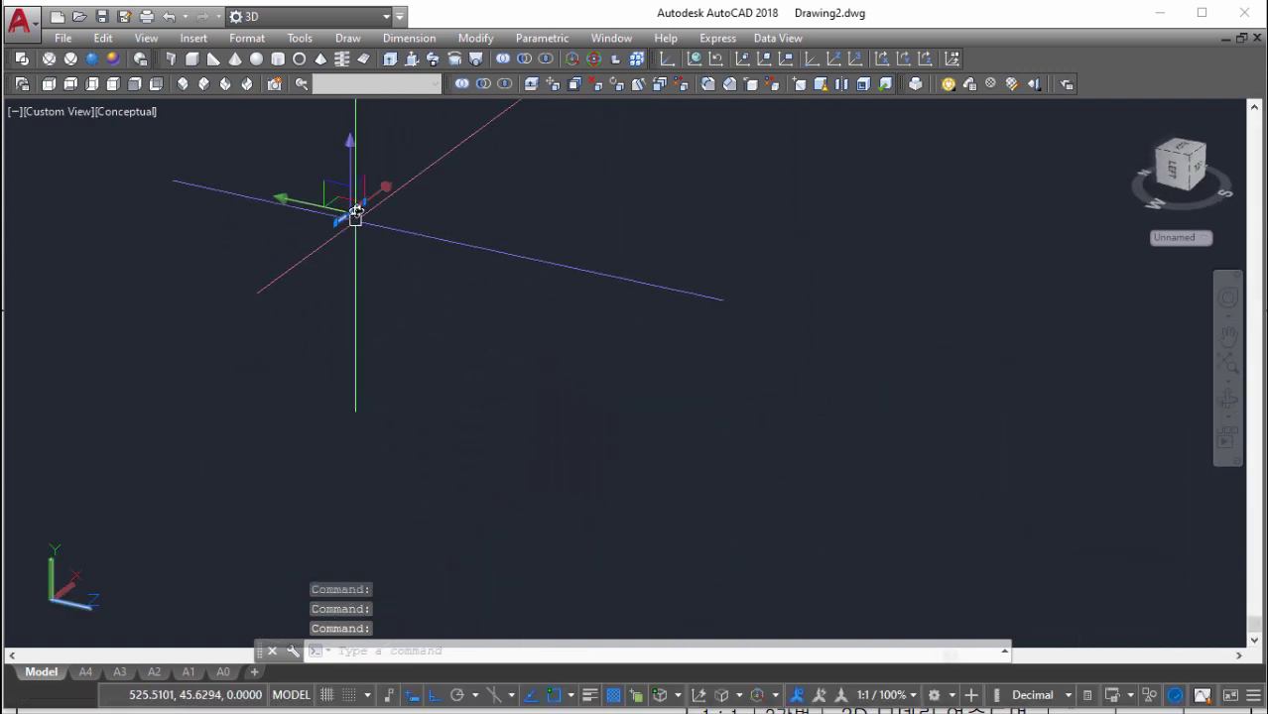
scroll(650, 352, up, 2)
scroll(659, 333, up, 3)
scroll(659, 333, down, 4)
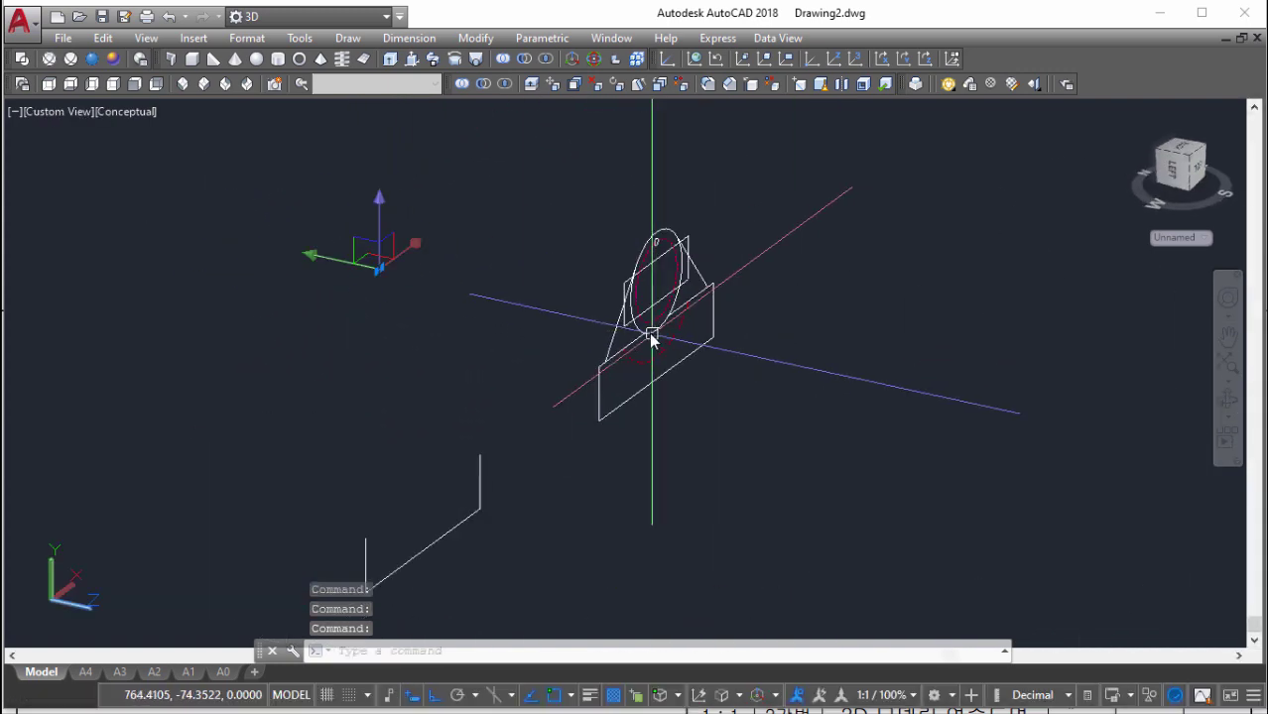
scroll(421, 306, up, 2)
scroll(327, 258, up, 3)
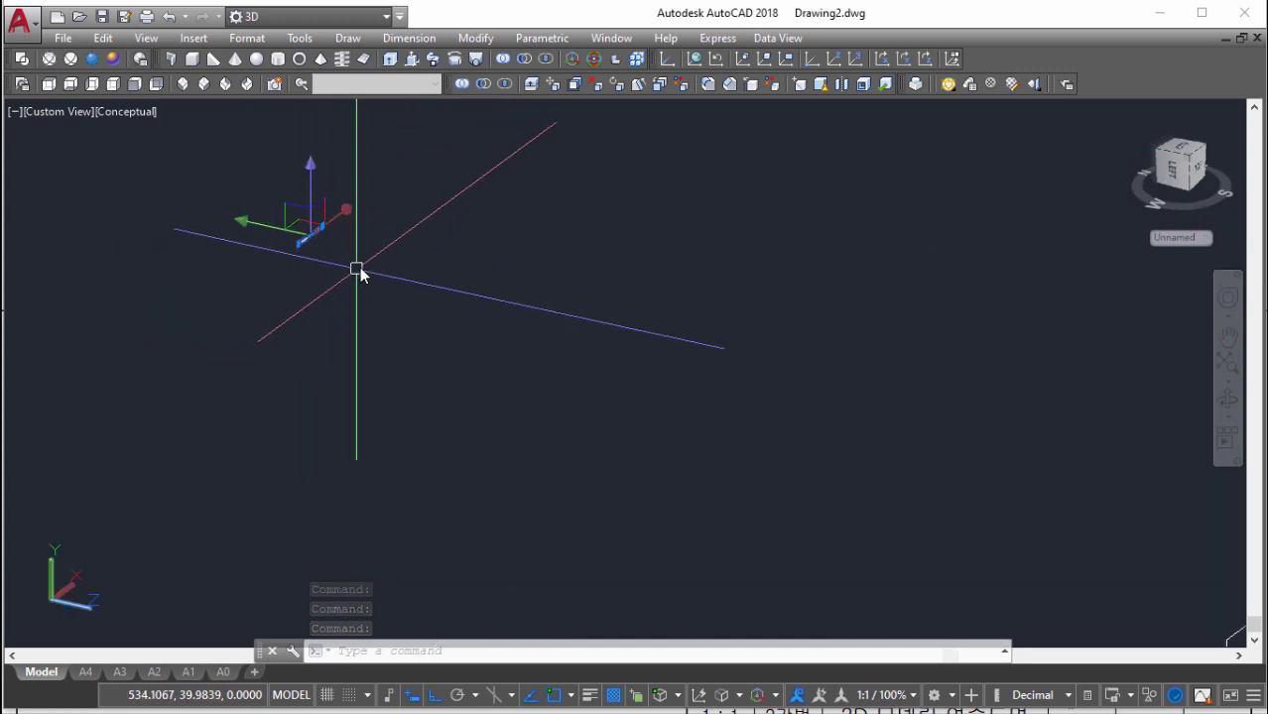
scroll(446, 327, down, 2)
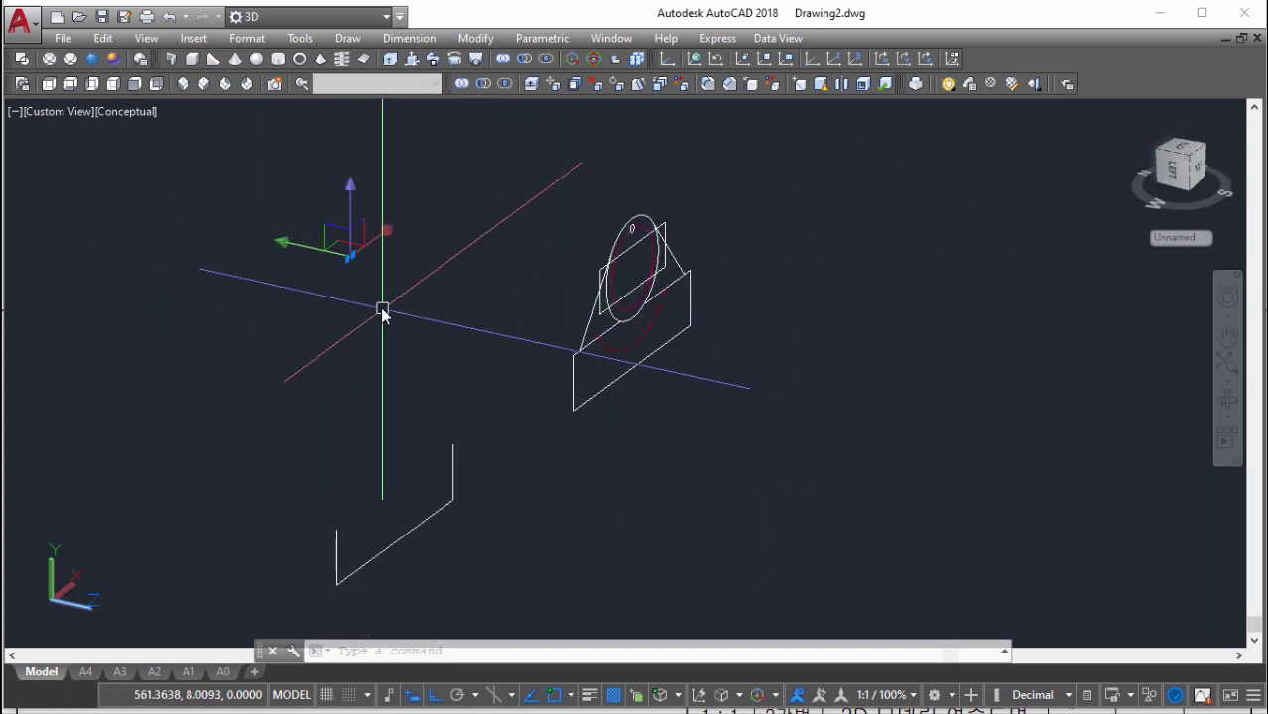
scroll(383, 314, up, 3)
Move the gap outline along +Z onto the bracket under the boss
text(M)
key(Return)
mouse_move(362, 284)
middle_down()
mouse_move(291, 176)
mouse_move(297, 139)
middle_up()
click(302, 139)
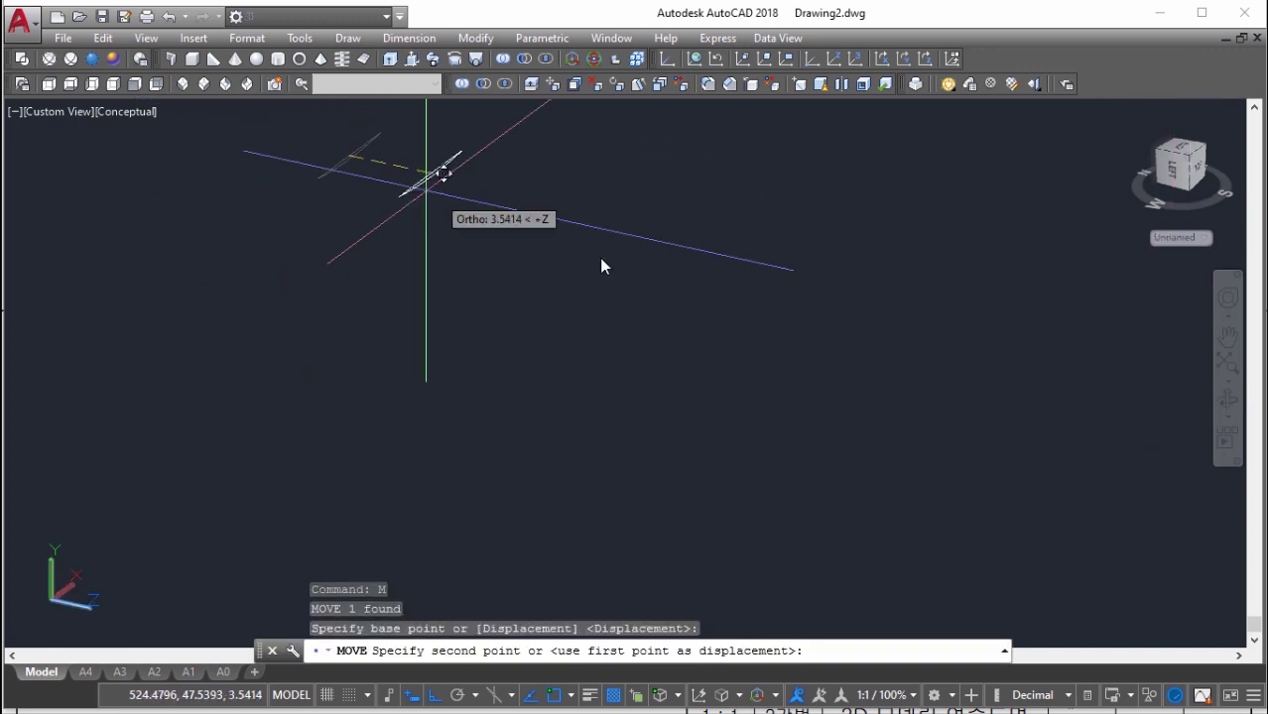
middle_drag(599, 258, 969, 387)
scroll(969, 387, up, 3)
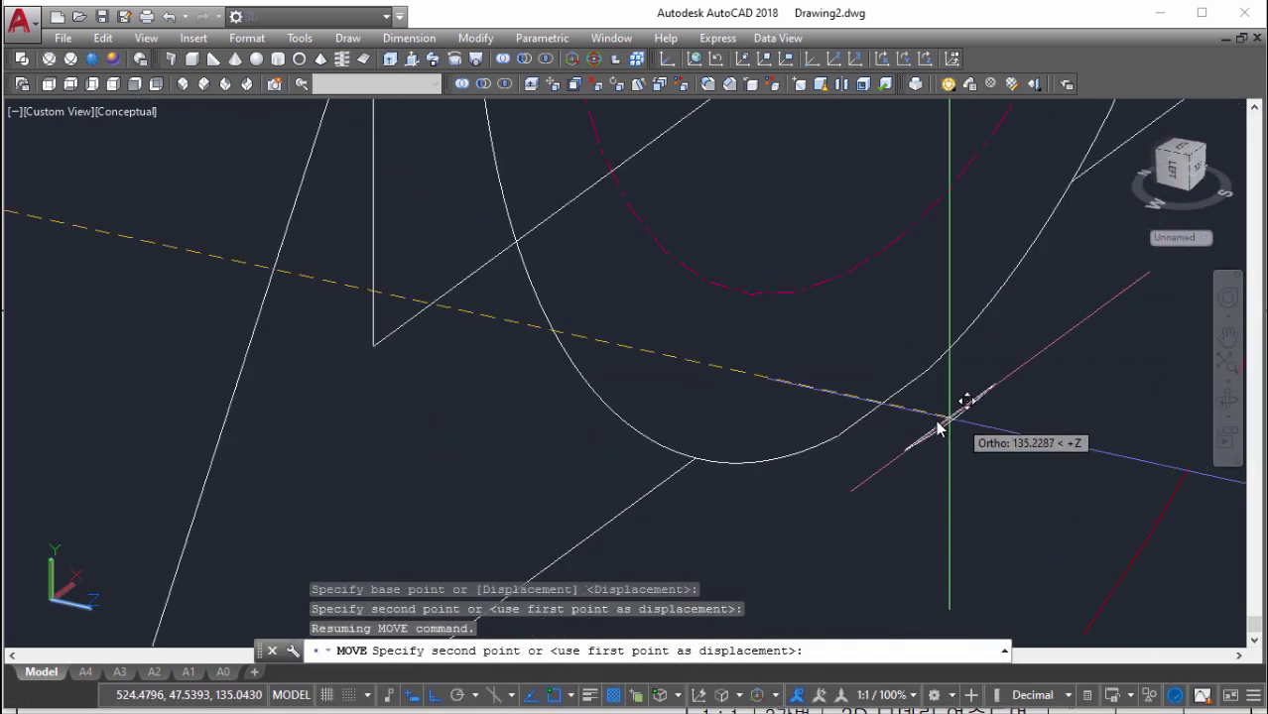
scroll(962, 402, up, 3)
scroll(892, 376, up, 2)
click(879, 379)
scroll(883, 392, down, 3)
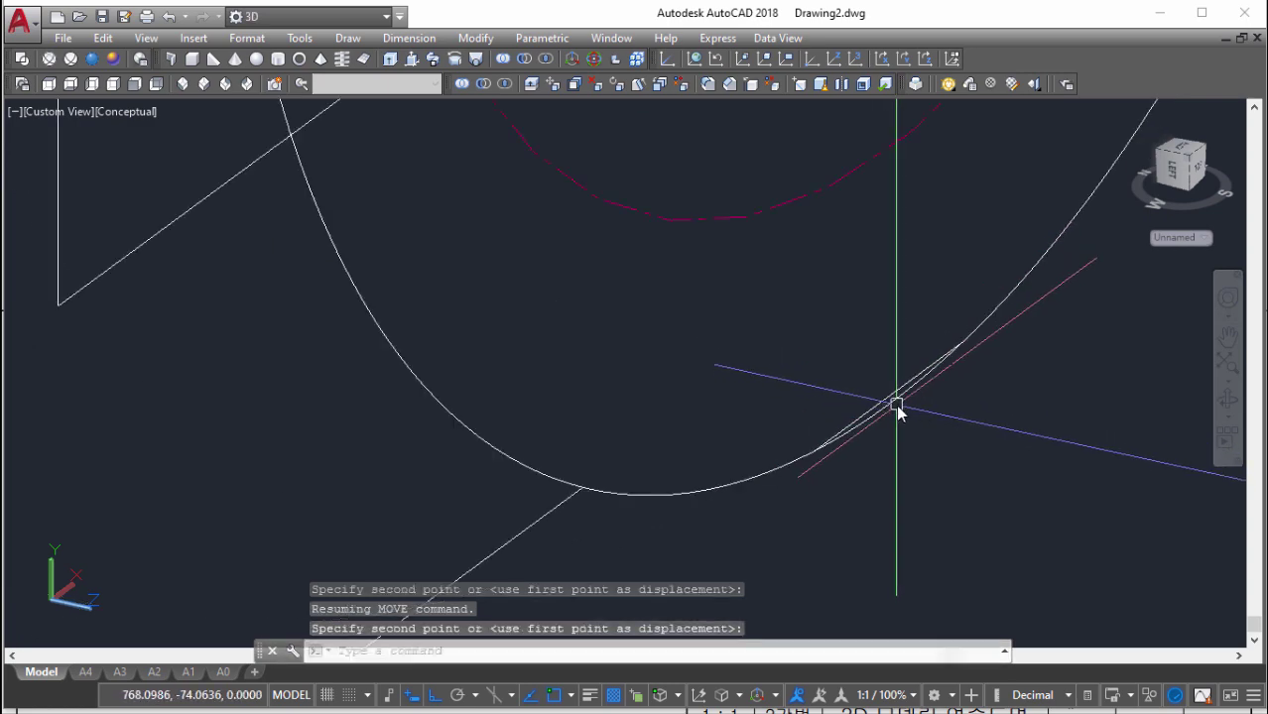
click(933, 434)
scroll(802, 385, up, 2)
scroll(804, 382, down, 3)
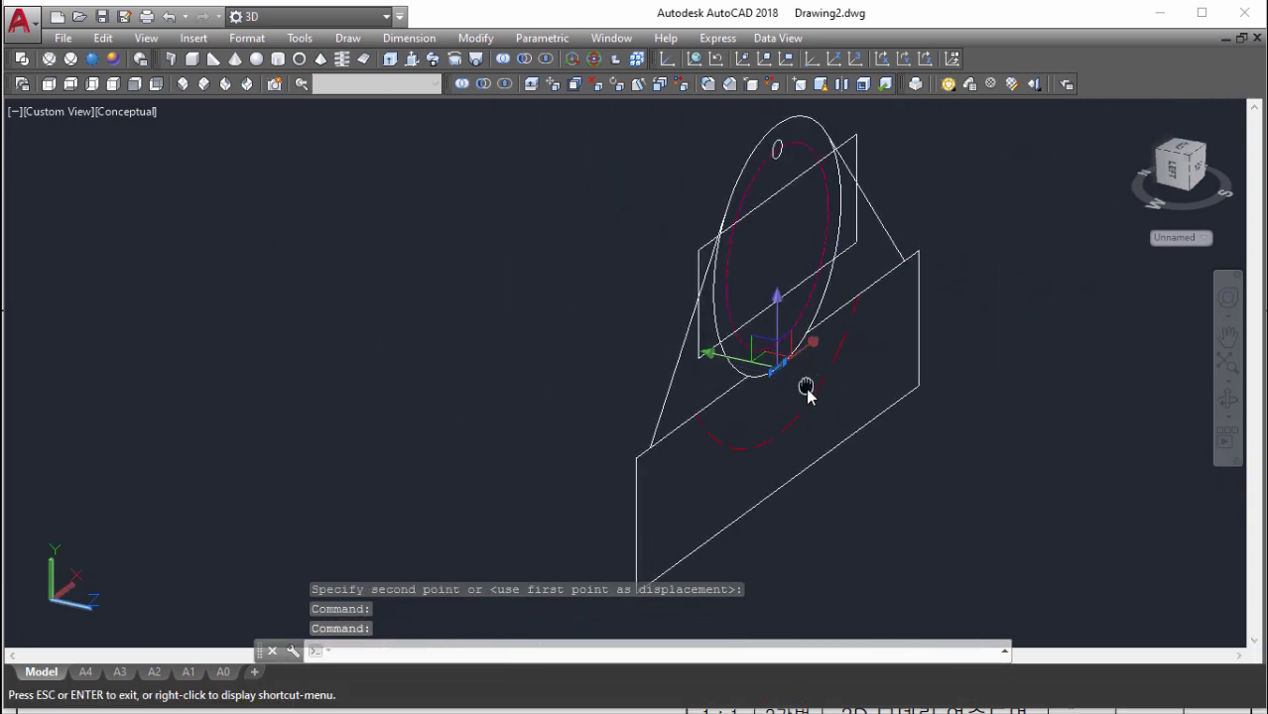
middle_drag(806, 392, 819, 404)
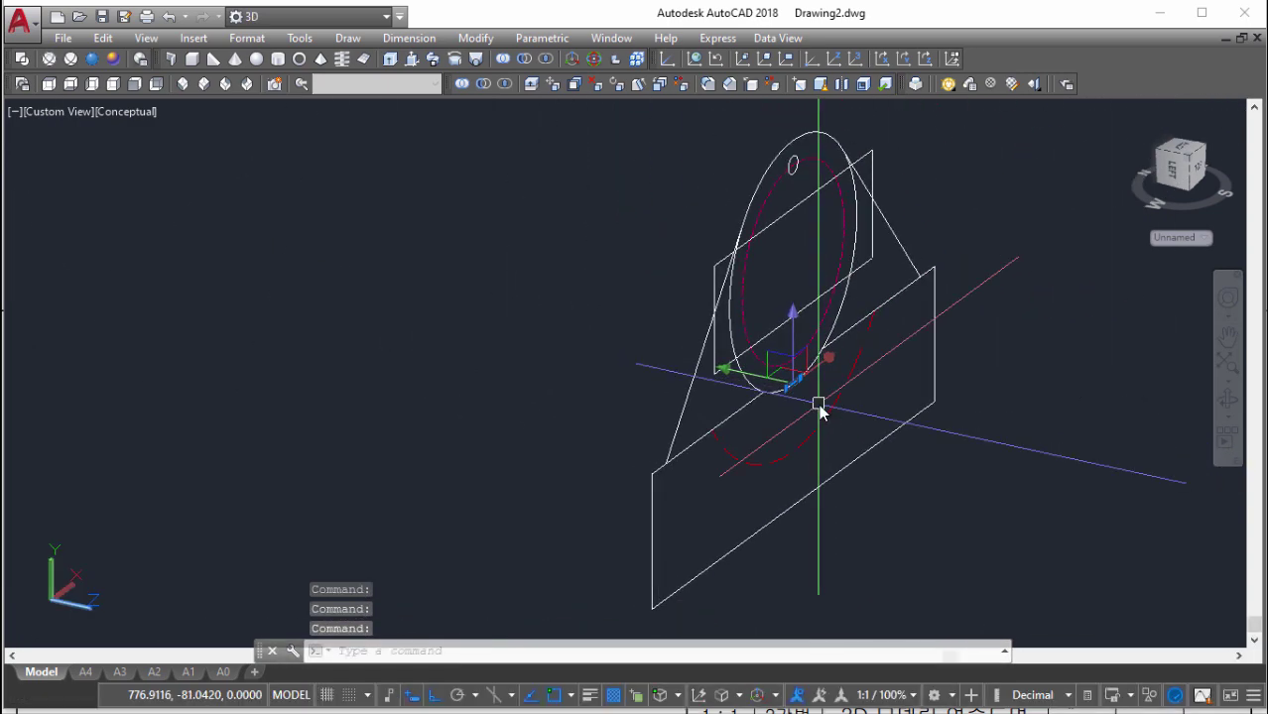
scroll(717, 340, up, 5)
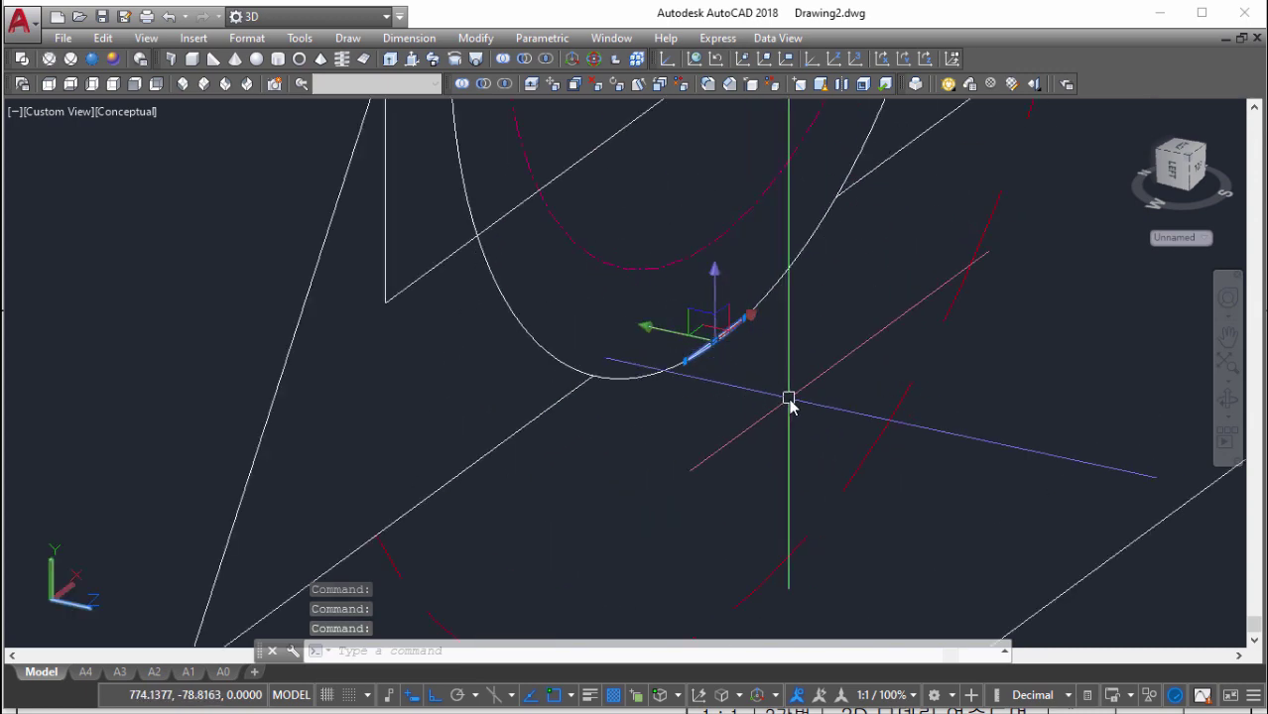
Copy the gap outline to a second position along the boss
text(co)
key(Return)
scroll(794, 401, down, 5)
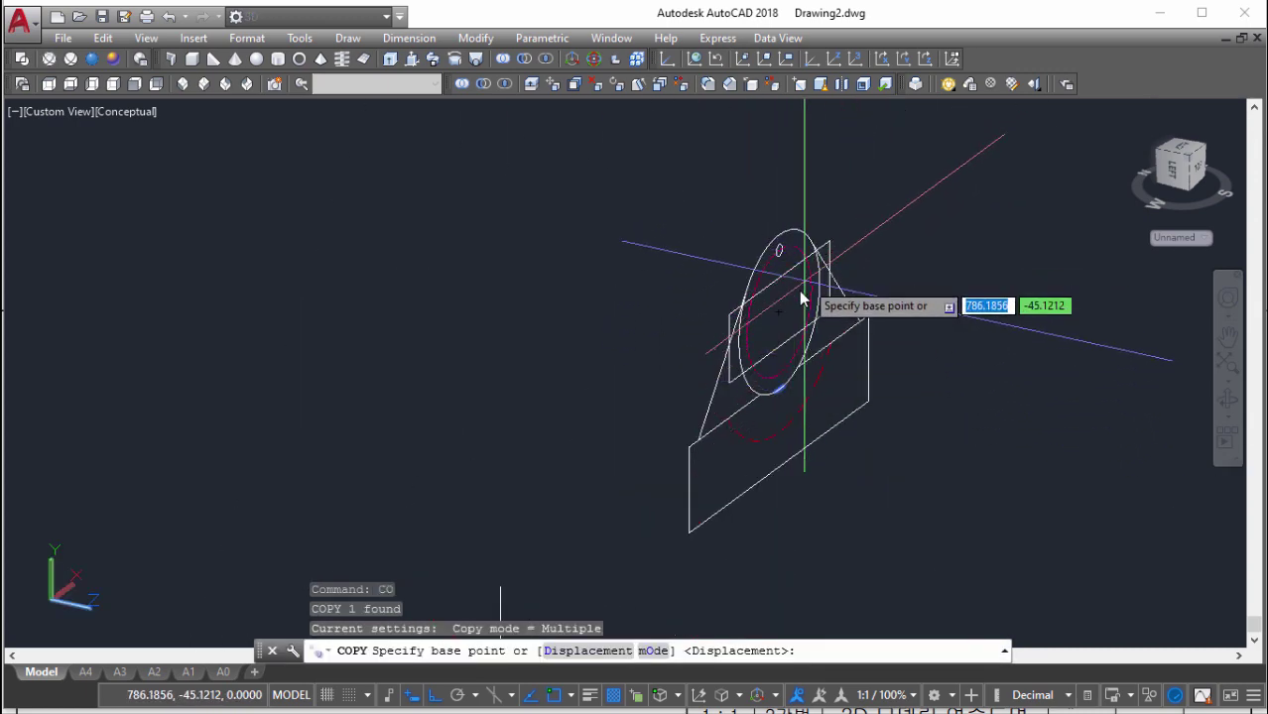
click(786, 311)
scroll(769, 367, down, 3)
scroll(751, 367, up, 5)
scroll(675, 278, up, 3)
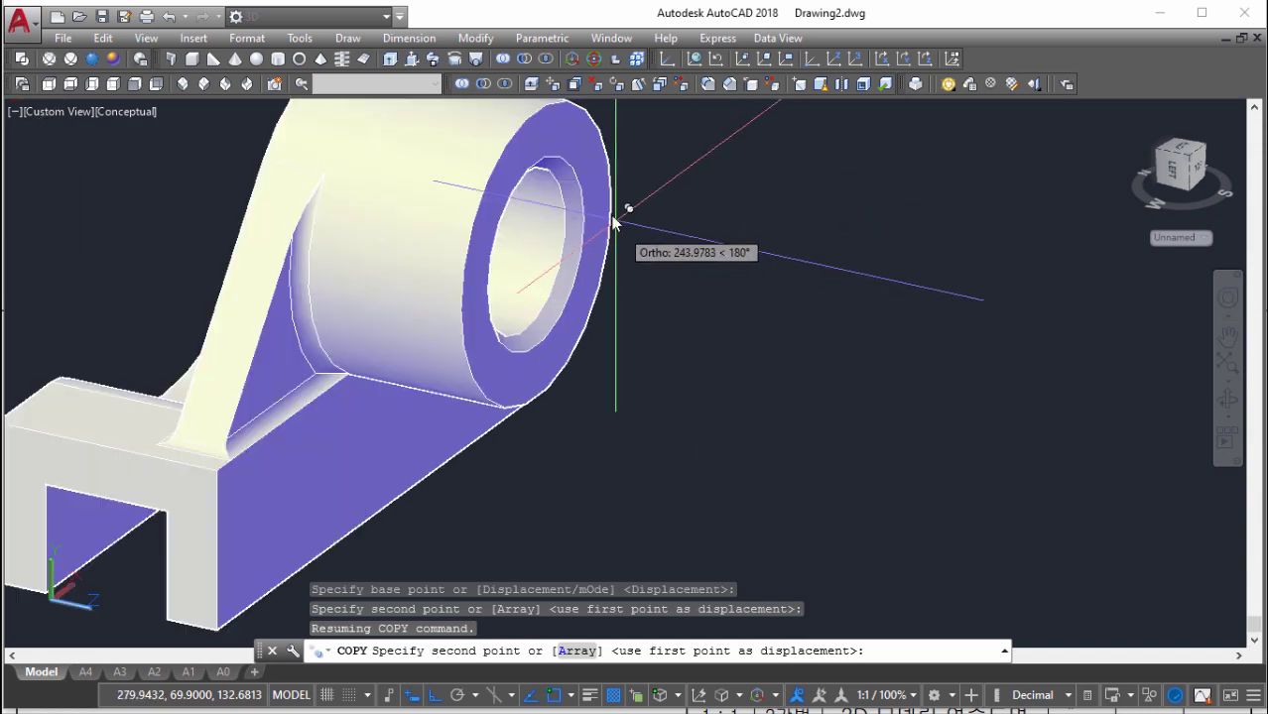
click(534, 258)
key(Escape)
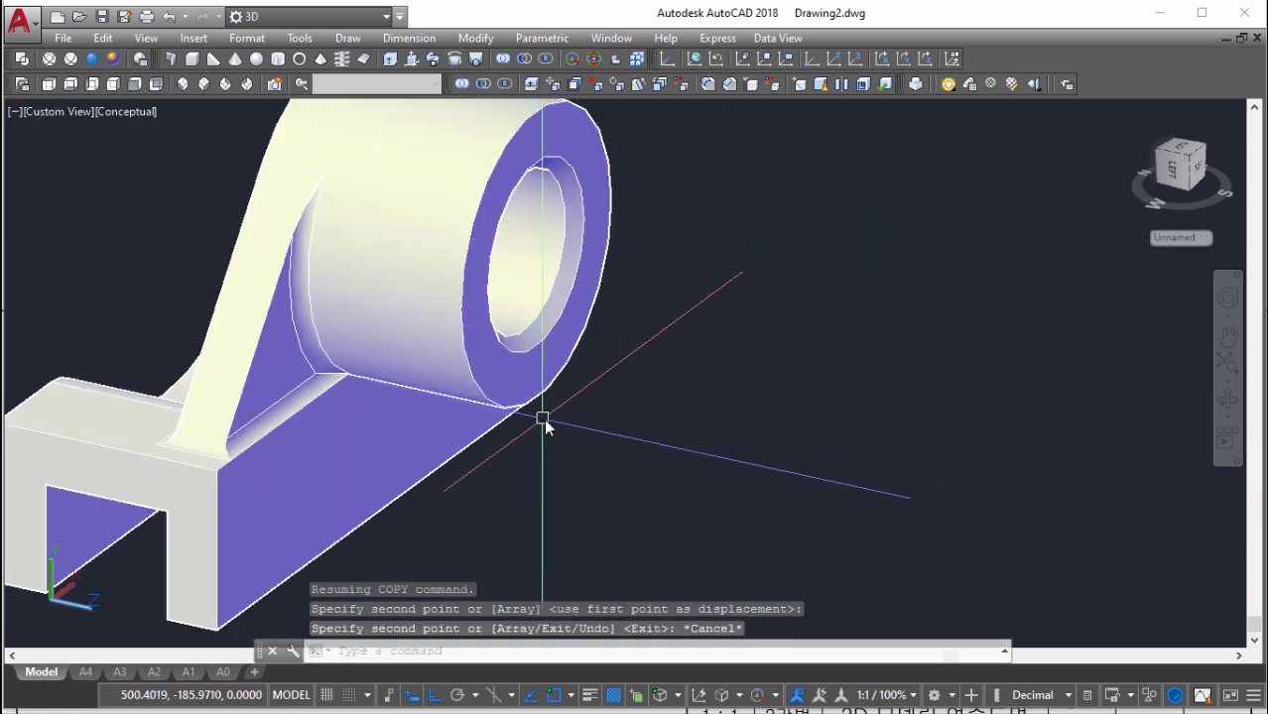
Switch to 2D Wireframe and select the gap outline for extrusion
click(21, 59)
scroll(754, 387, up, 3)
scroll(742, 382, up, 5)
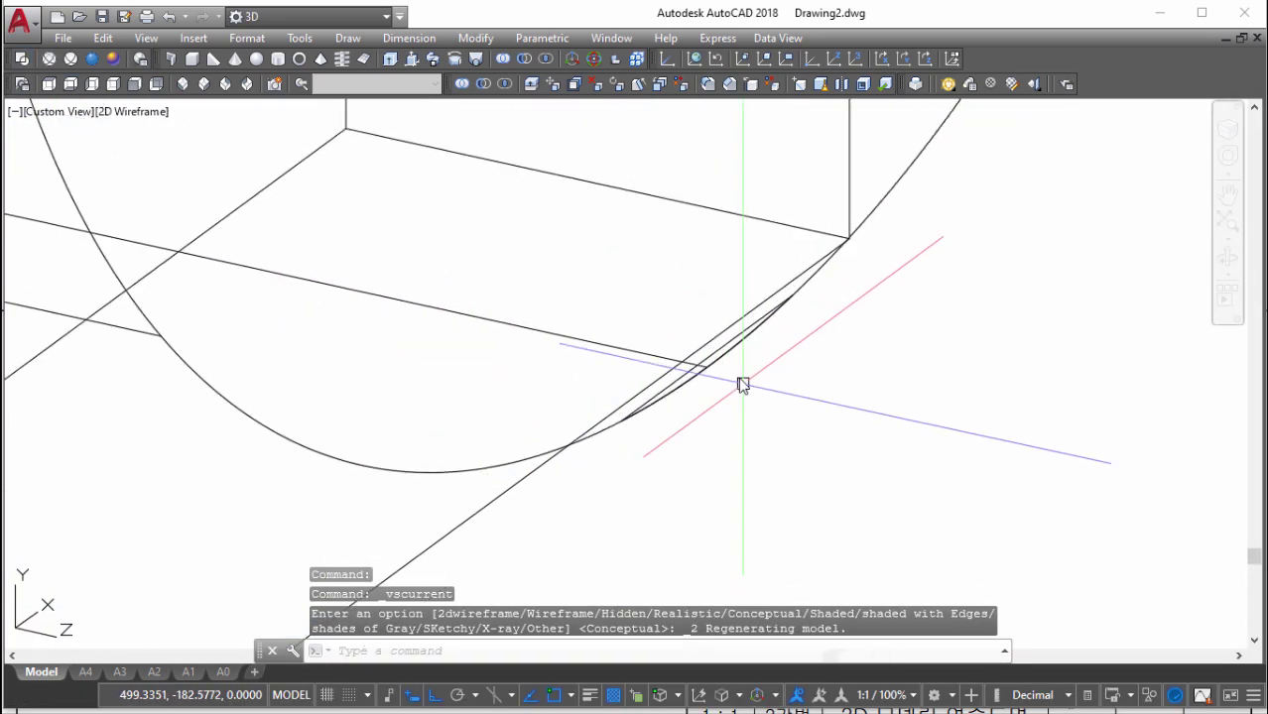
middle_drag(767, 399, 742, 399)
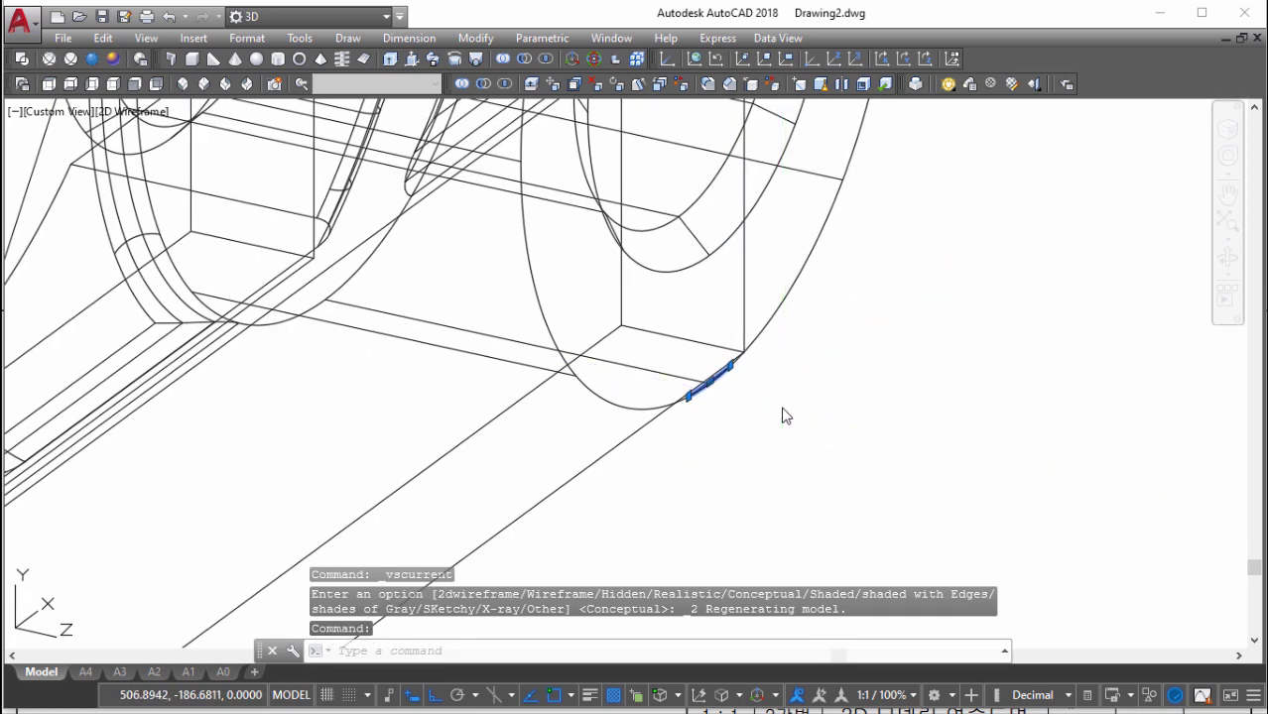
click(710, 382)
scroll(551, 457, down, 5)
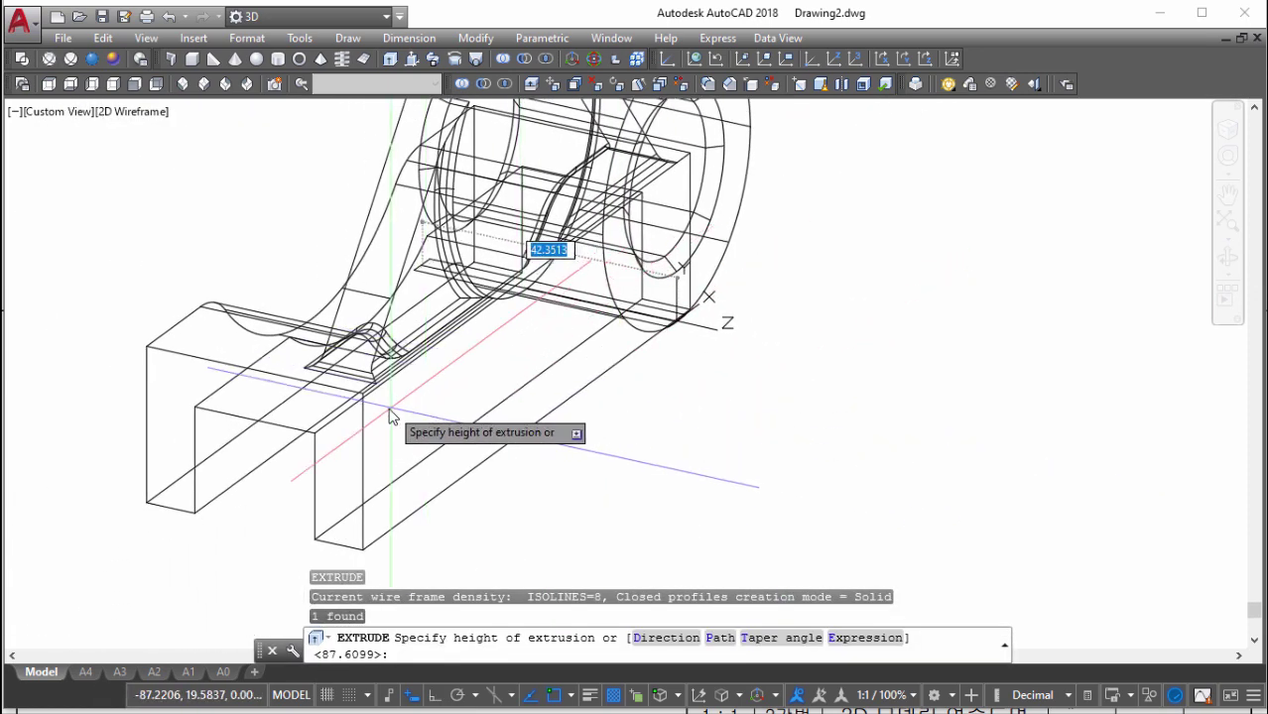
scroll(390, 417, up, 3)
scroll(494, 369, down, 5)
Switch to Realistic style and window-select the thin gap profile
click(113, 59)
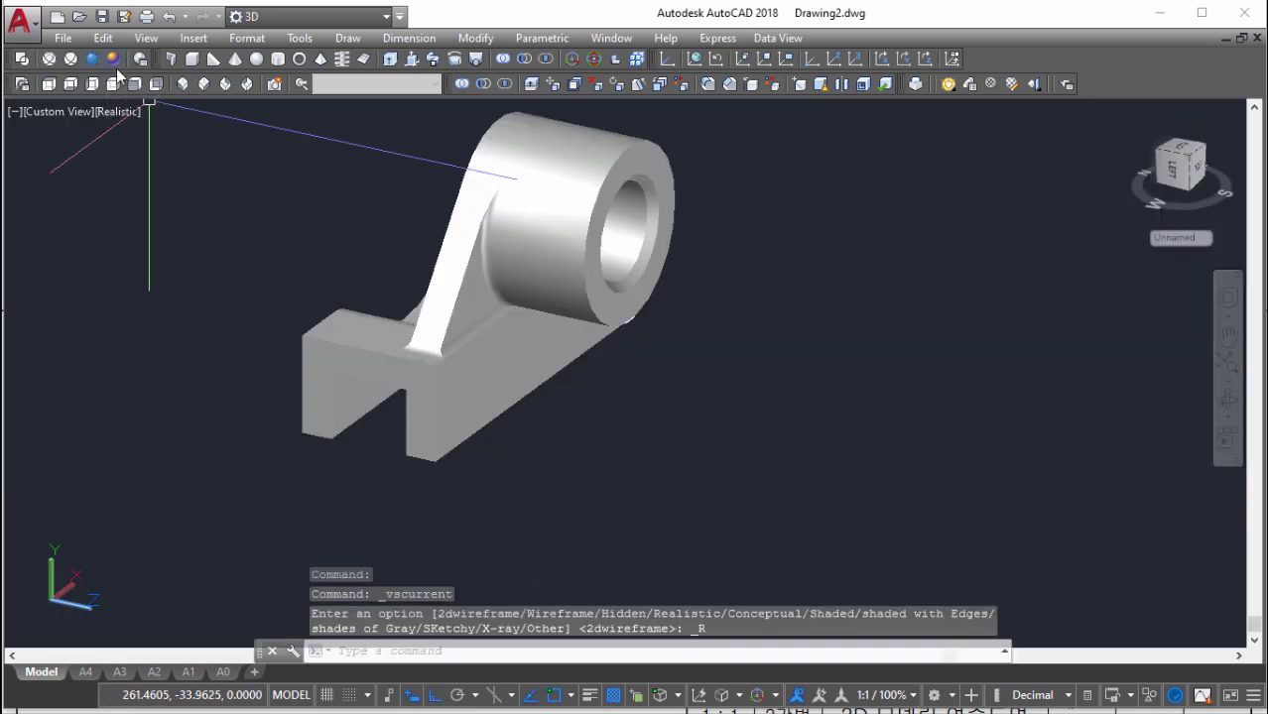
scroll(647, 347, up, 3)
text(ext)
key(Return)
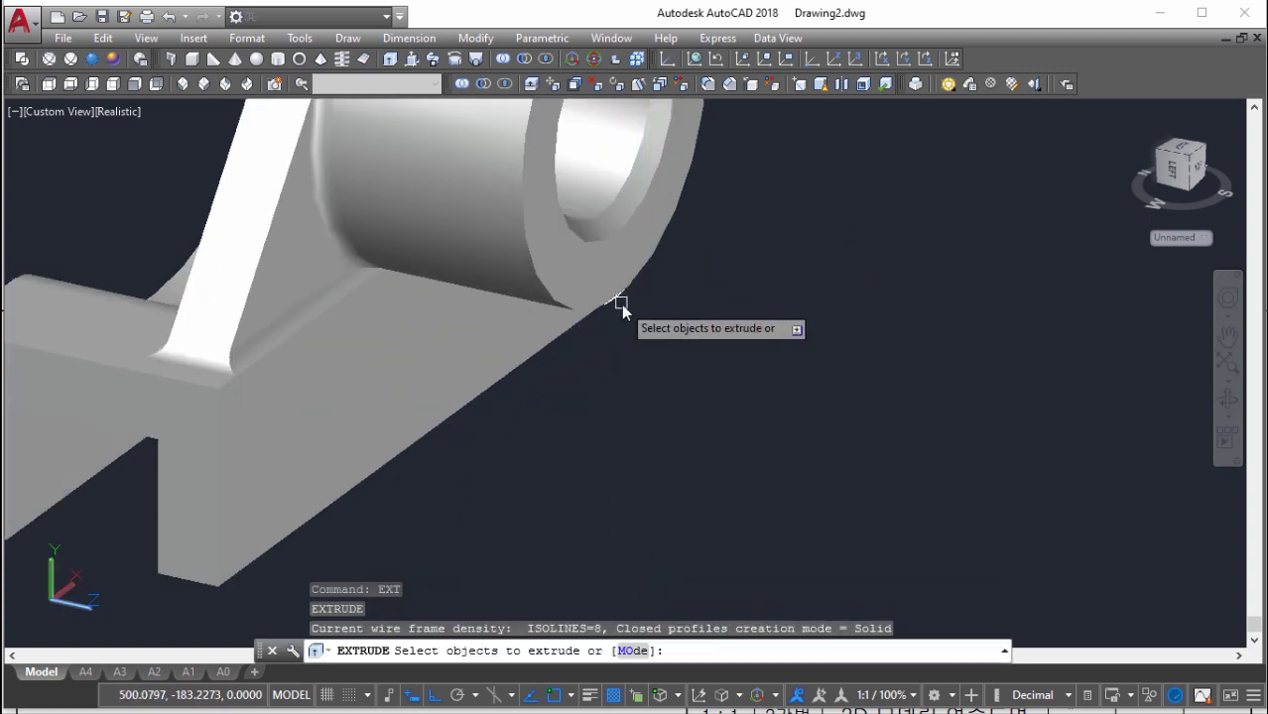
click(617, 298)
key(Escape)
scroll(692, 295, down, 2)
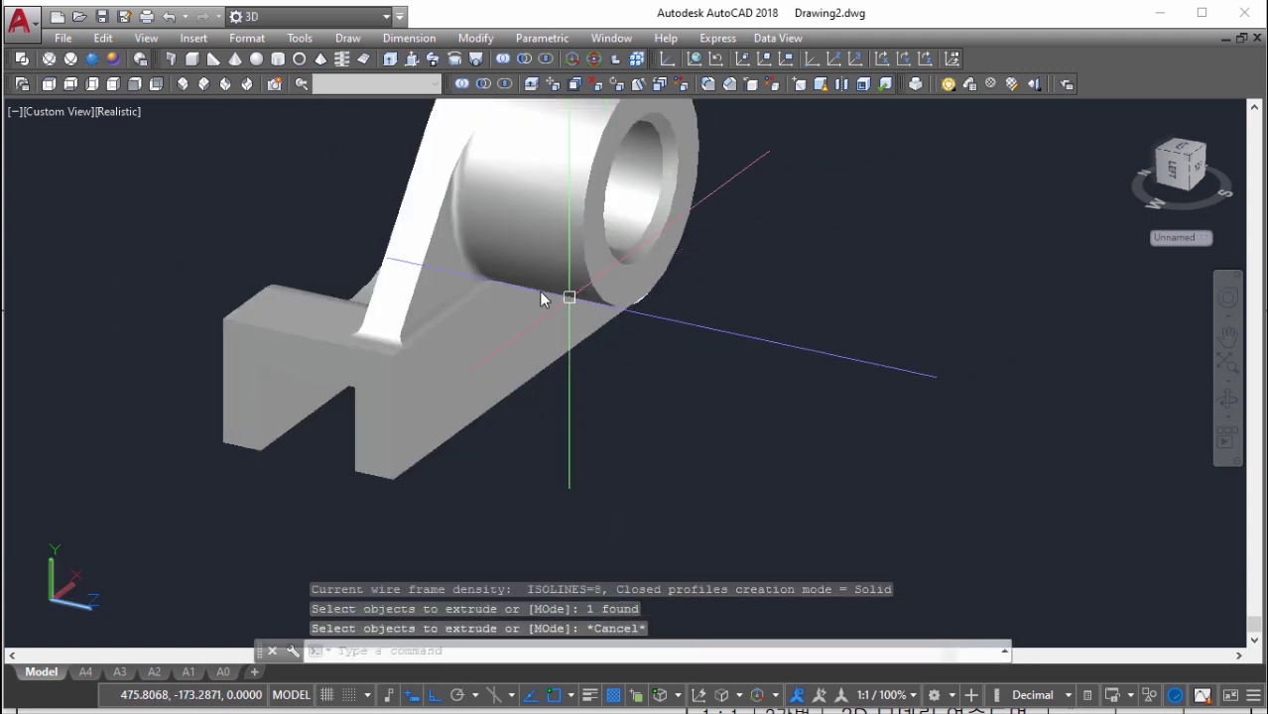
click(337, 170)
click(770, 348)
Extrude the selected profile at the default height into a thin strip
text(ext)
key(Return)
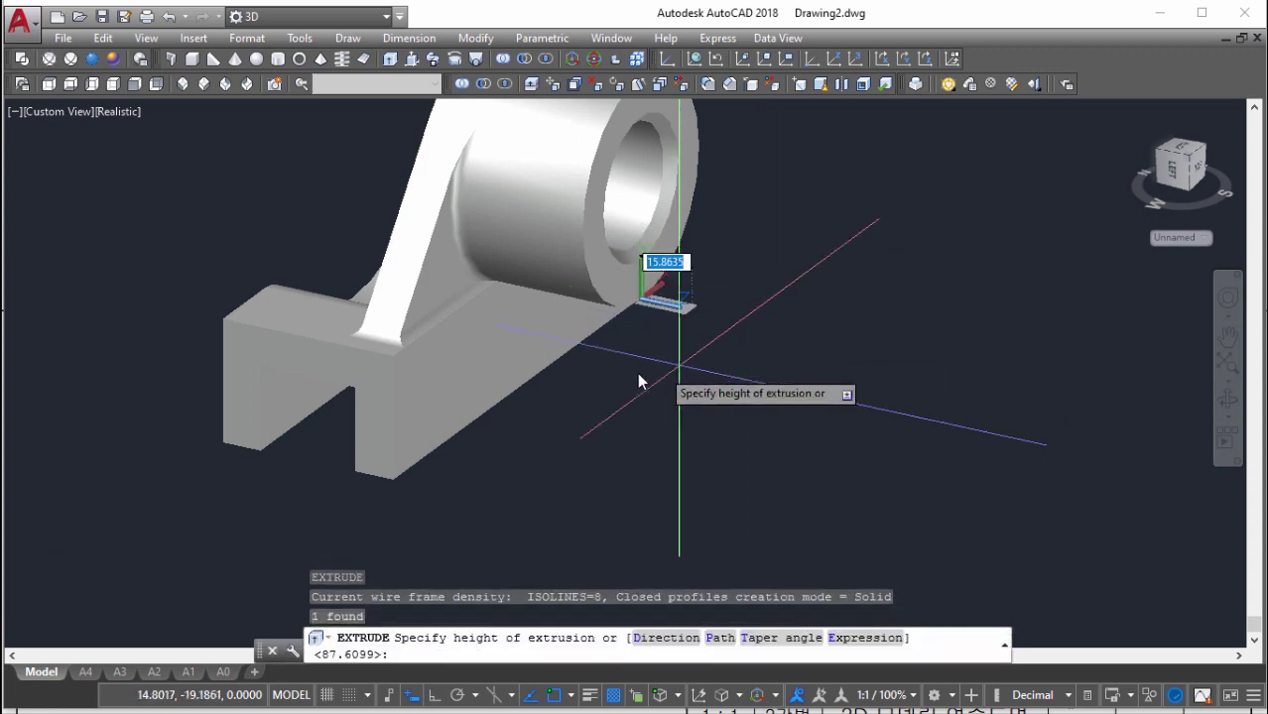
scroll(679, 393, down, 3)
scroll(705, 401, up, 3)
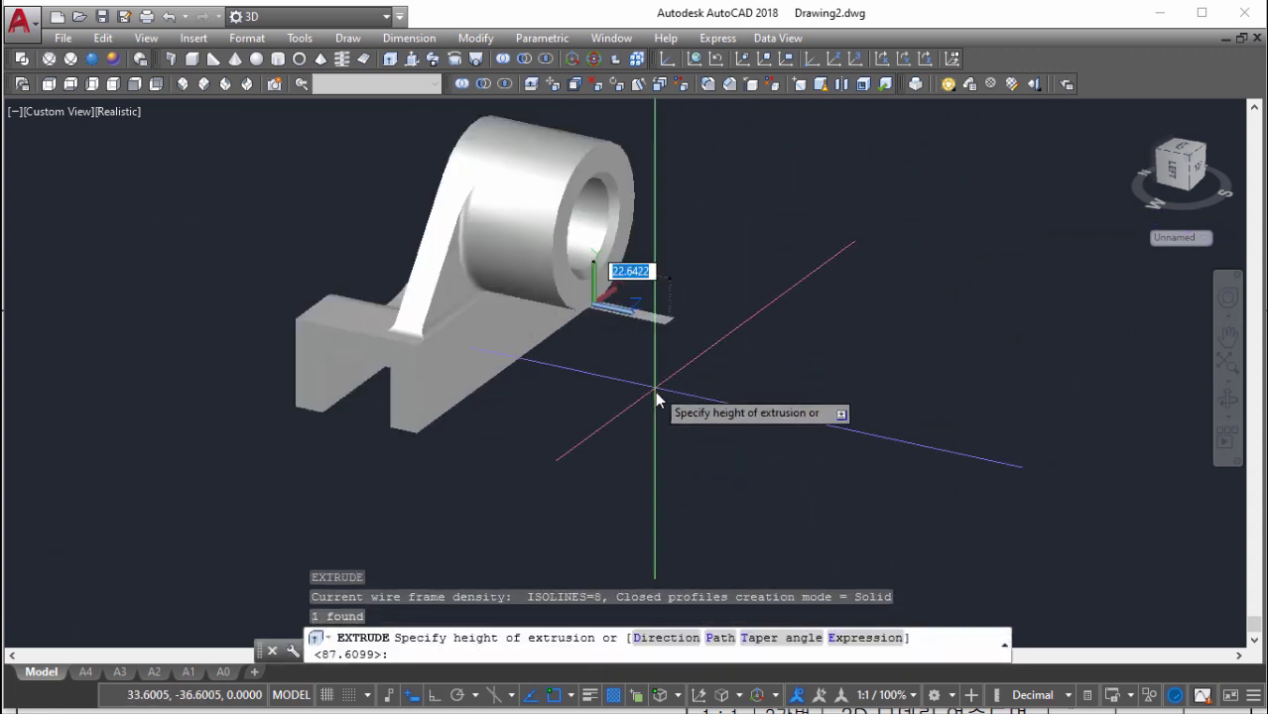
scroll(552, 331, up, 2)
scroll(524, 362, up, 2)
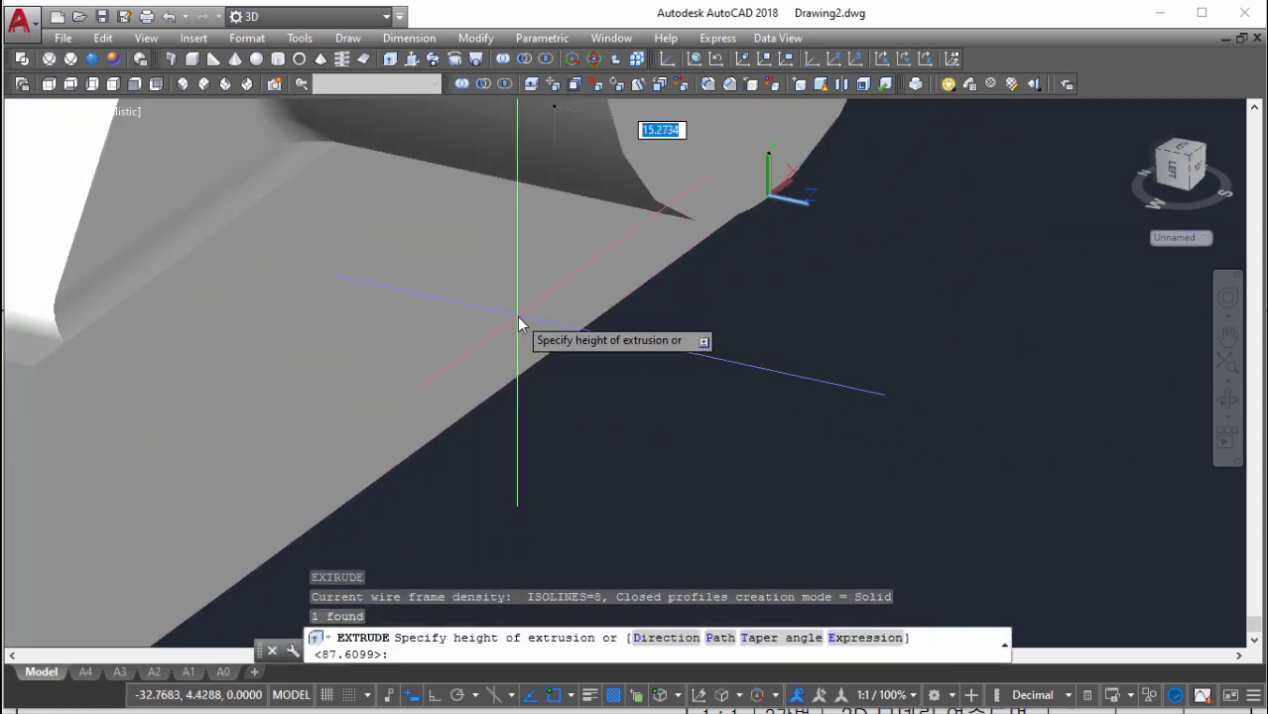
scroll(521, 331, up, 2)
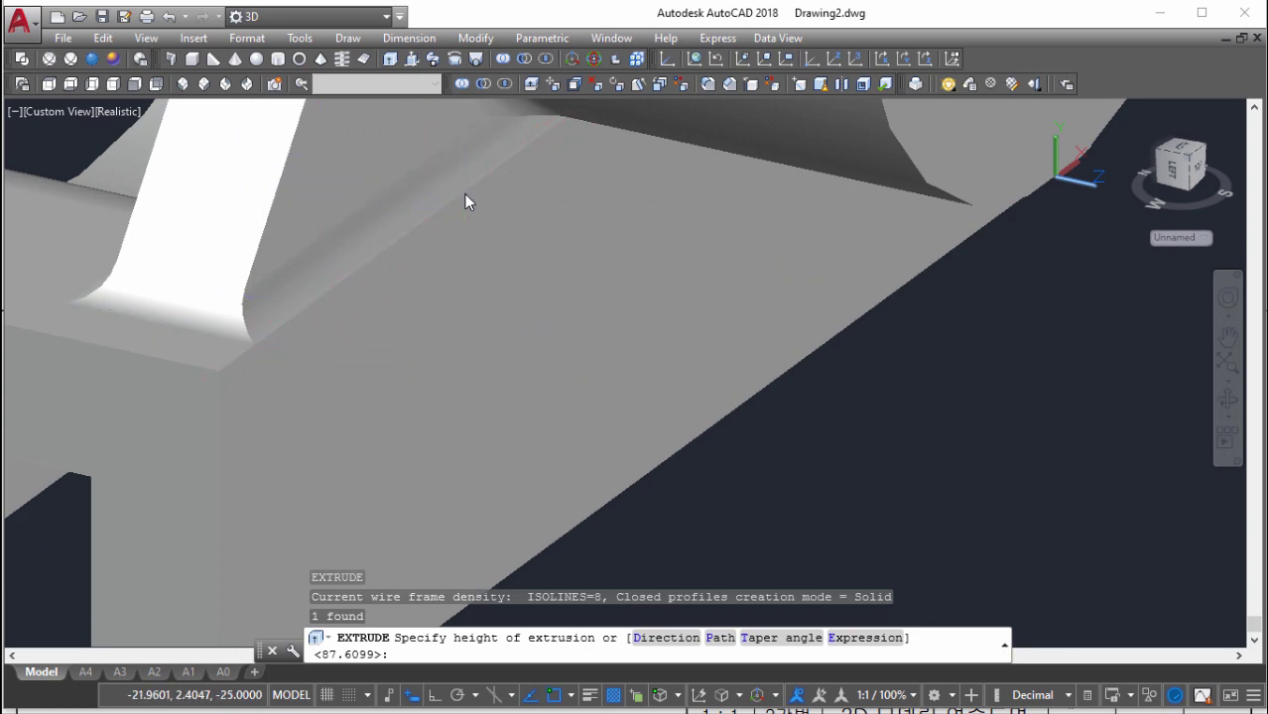
key(Return)
scroll(790, 261, down, 3)
Orbit around the part and inspect the bracket and the new thin strip
mouse_move(789, 261)
shift+middle_down()
mouse_move(843, 248)
mouse_move(784, 176)
shift+middle_up()
scroll(784, 176, up, 5)
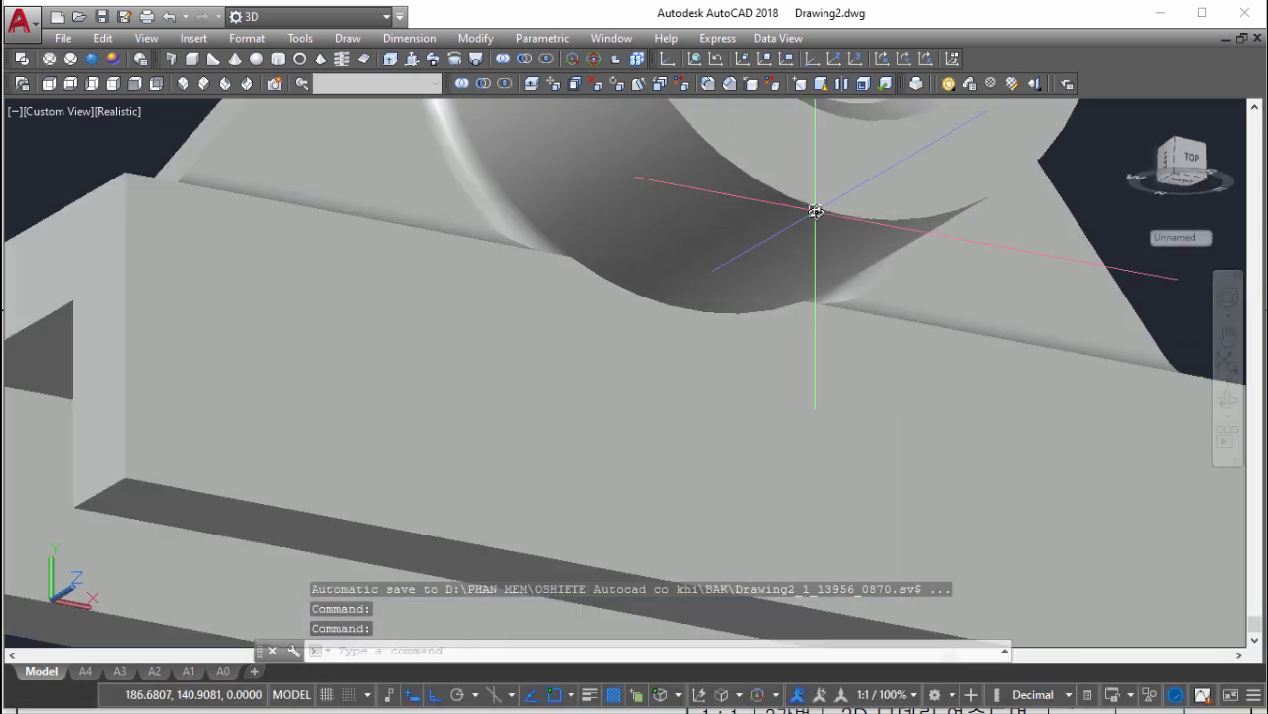
click(820, 230)
key(Escape)
click(761, 282)
scroll(605, 314, up, 3)
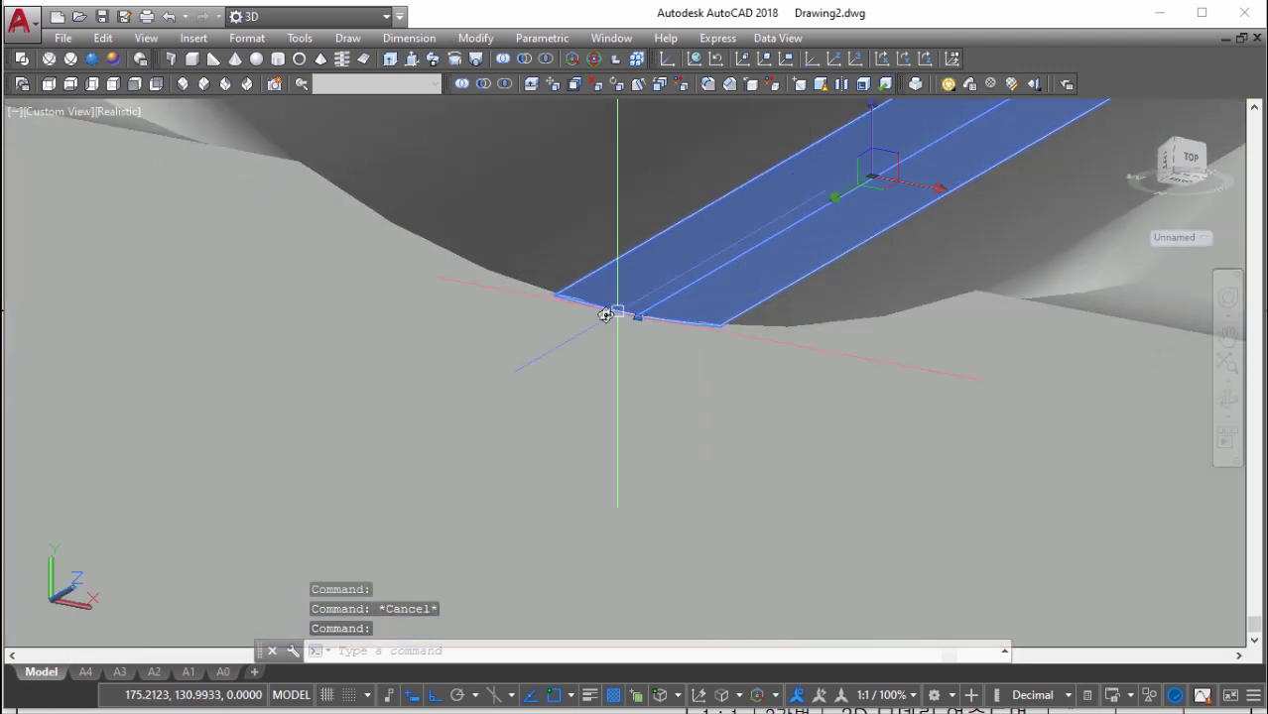
scroll(645, 261, down, 5)
scroll(892, 342, down, 2)
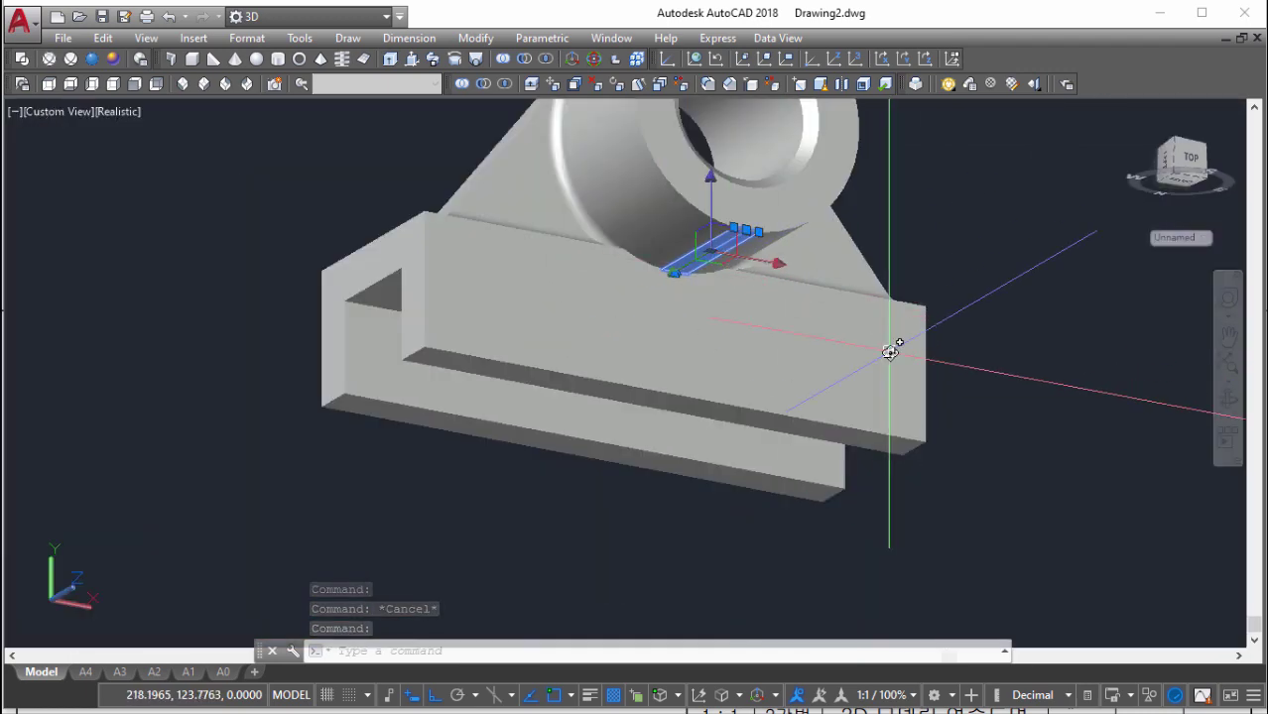
key(Escape)
Subtract the thin extruded strip from the bracket solid
key(Return)
click(866, 311)
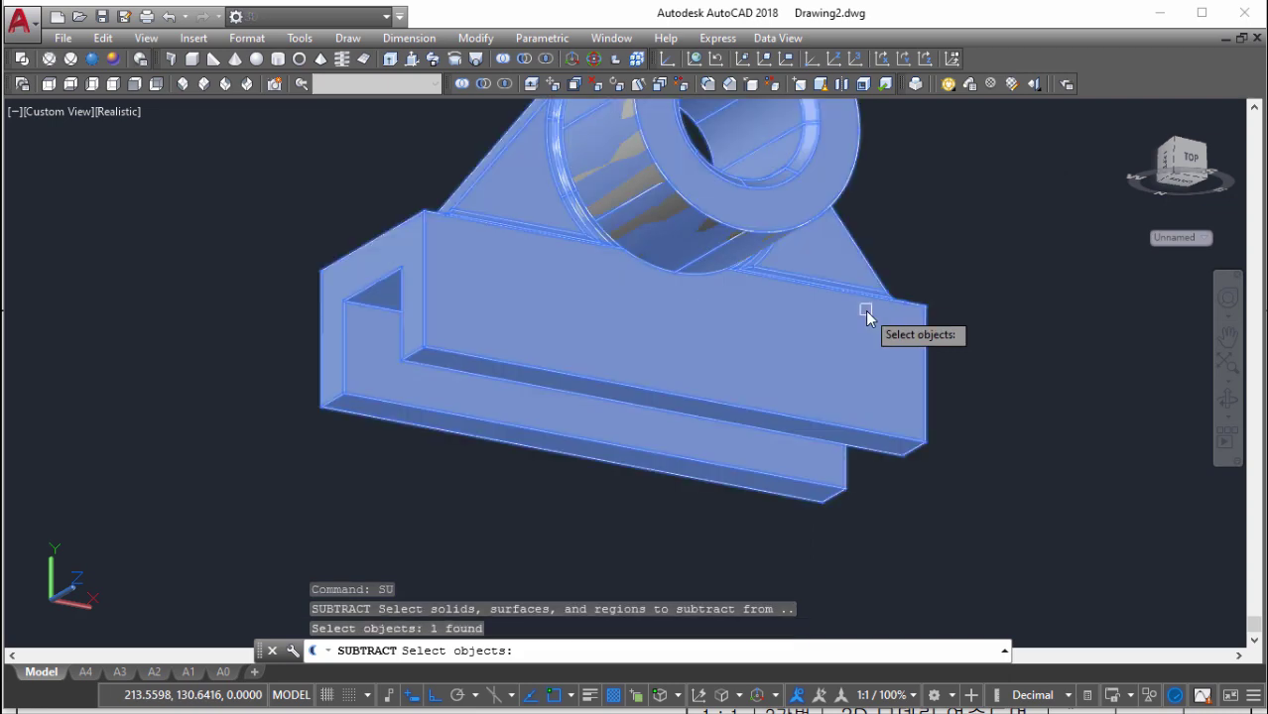
key(Return)
click(1027, 402)
click(511, 149)
key(Return)
scroll(829, 220, up, 5)
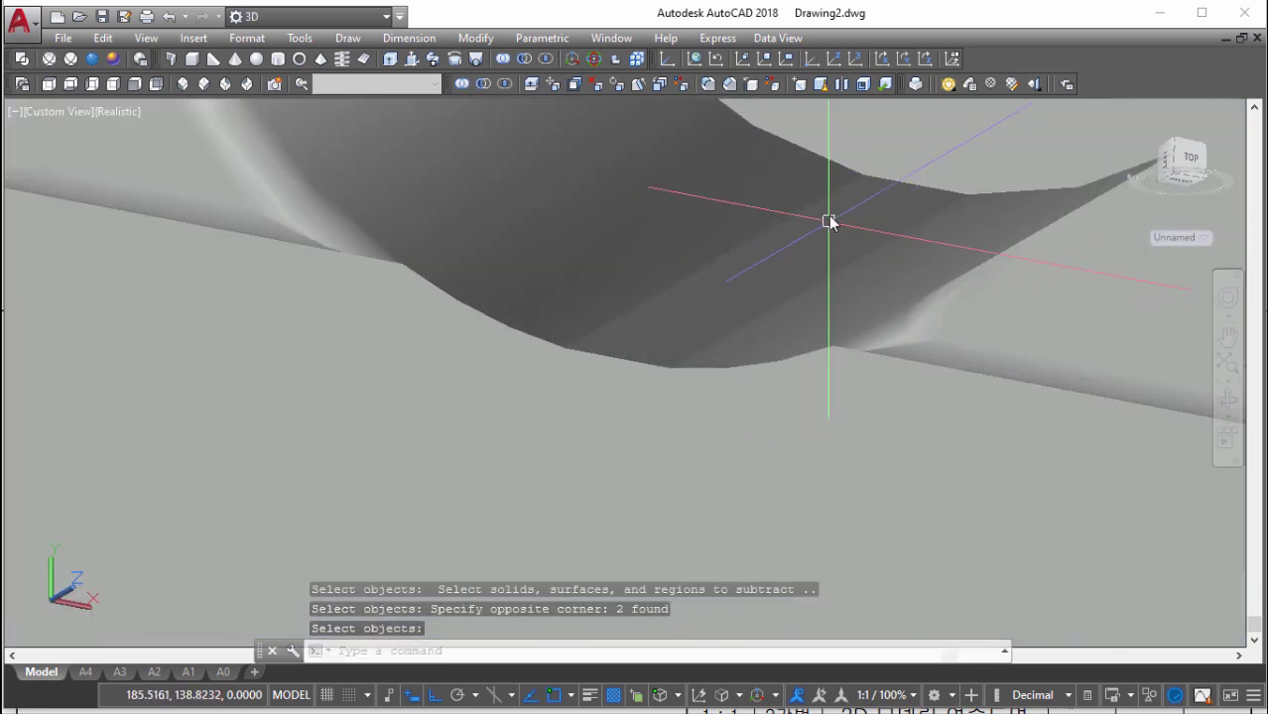
scroll(737, 280, down, 5)
Orbit around the bracket to bring the wedge wireframe sketch into view
key(Return)
scroll(773, 227, down, 3)
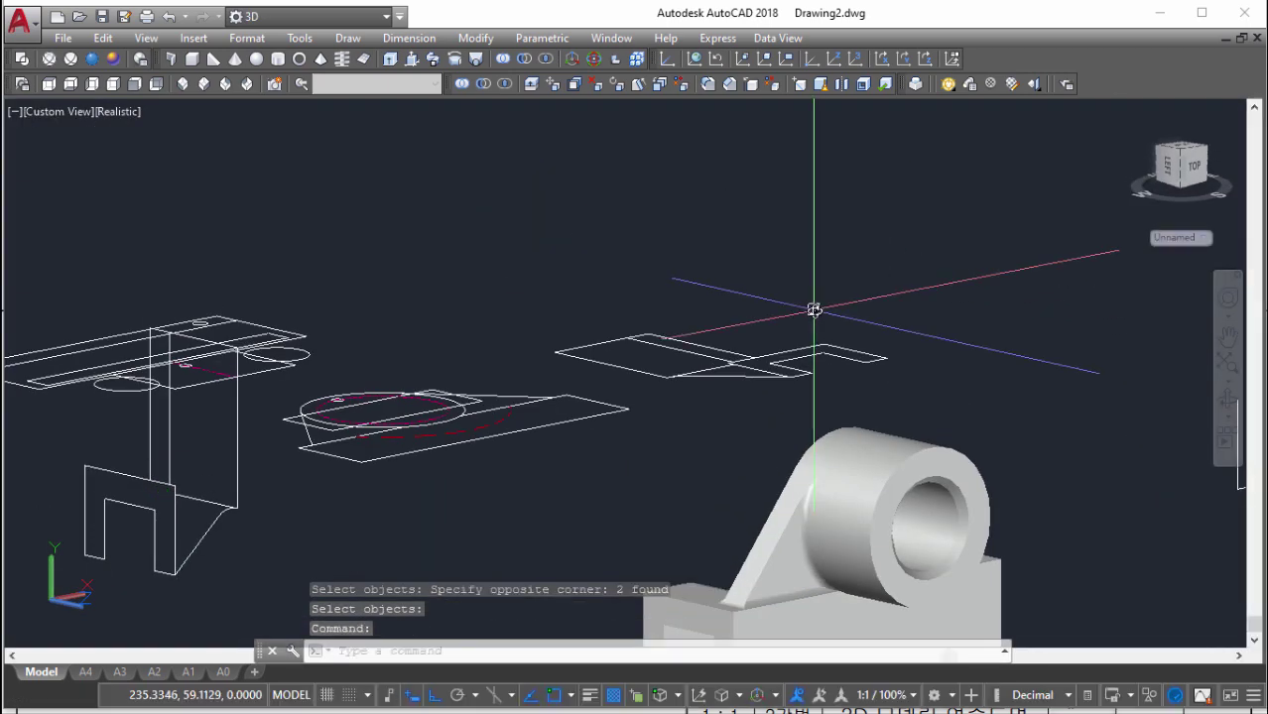
scroll(814, 305, down, 2)
scroll(759, 269, up, 3)
click(731, 256)
shift+middle_drag(731, 256, 956, 255)
scroll(990, 198, up, 4)
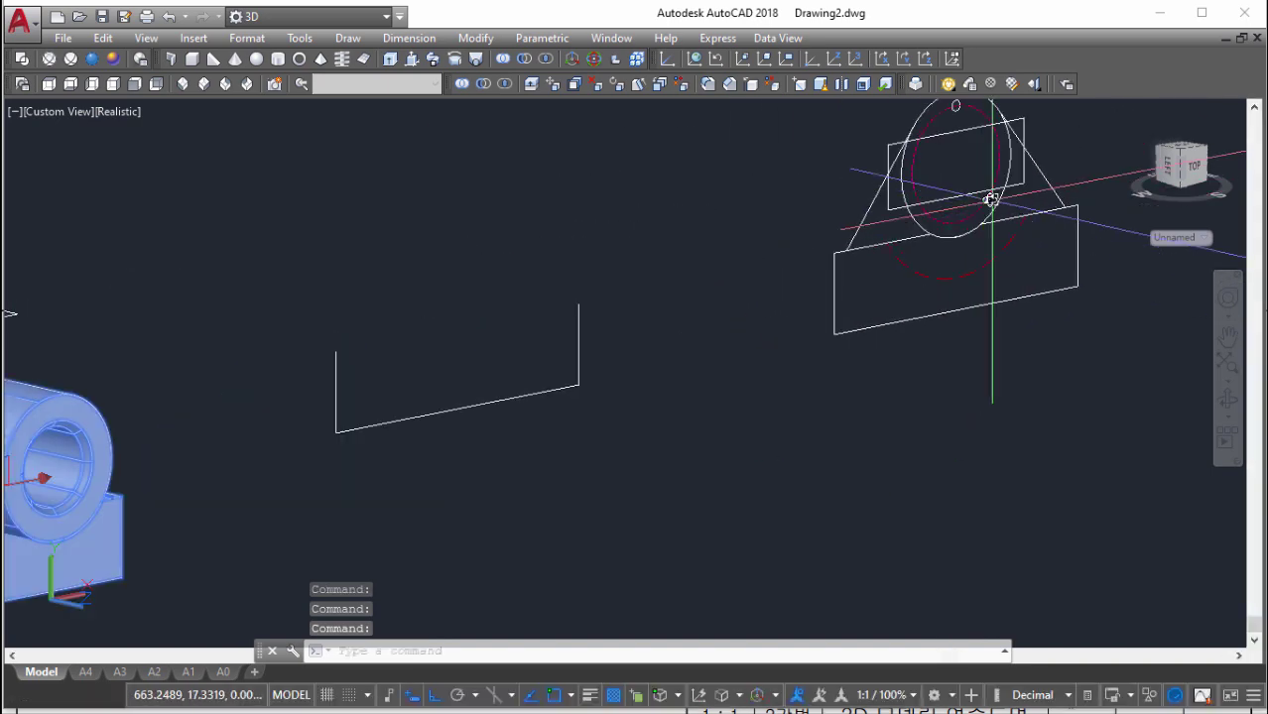
scroll(962, 225, down, 4)
shift+middle_drag(694, 264, 745, 272)
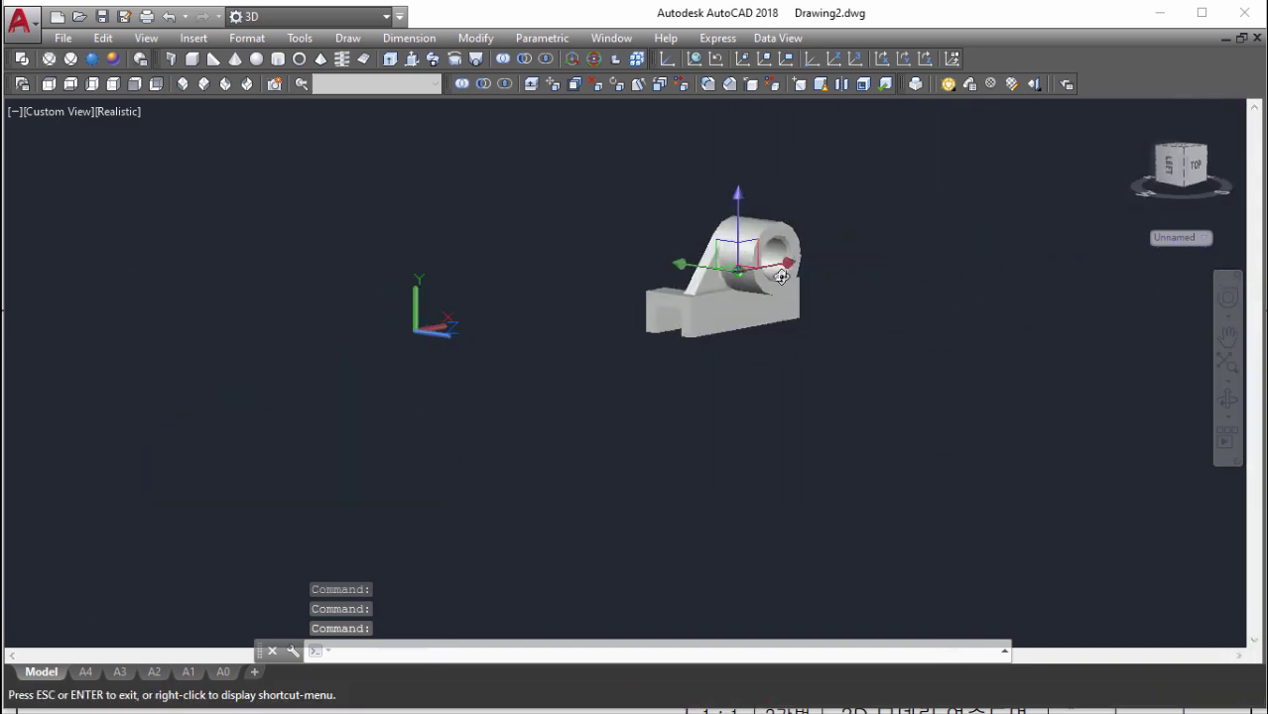
scroll(777, 294, up, 5)
key(Escape)
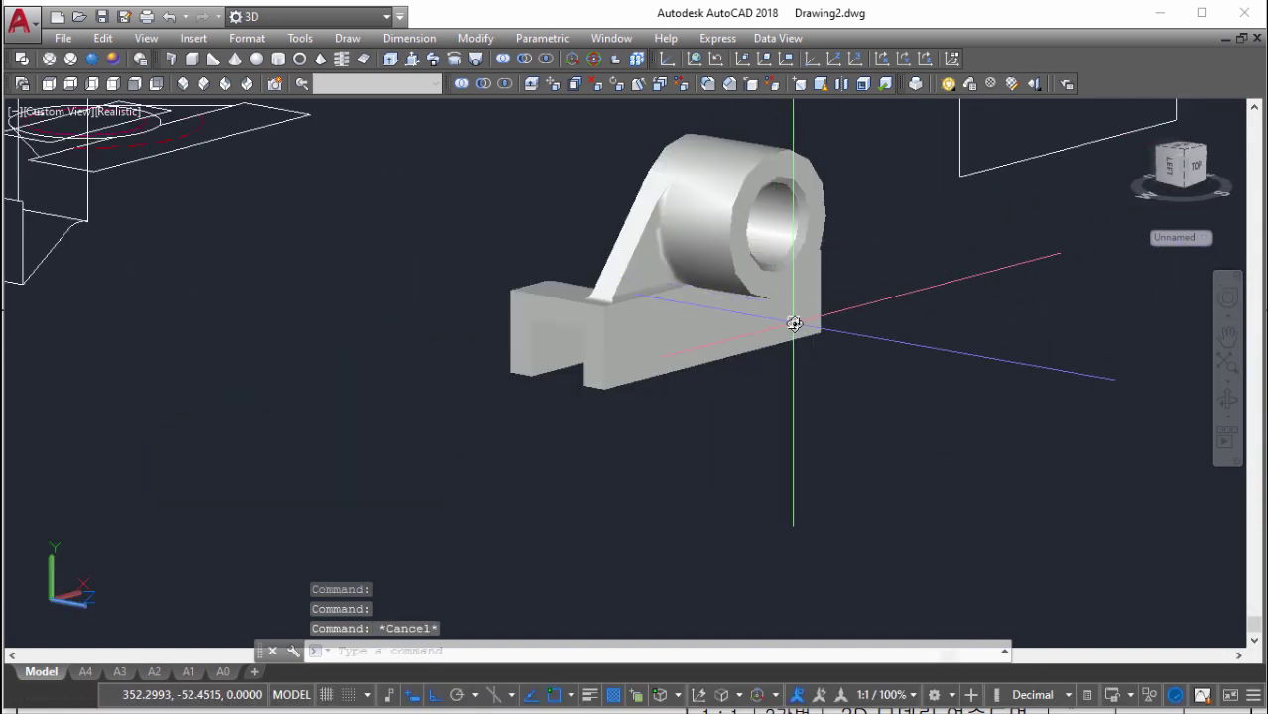
scroll(794, 323, down, 3)
scroll(784, 324, down, 2)
shift+middle_drag(784, 323, 512, 334)
scroll(432, 337, up, 5)
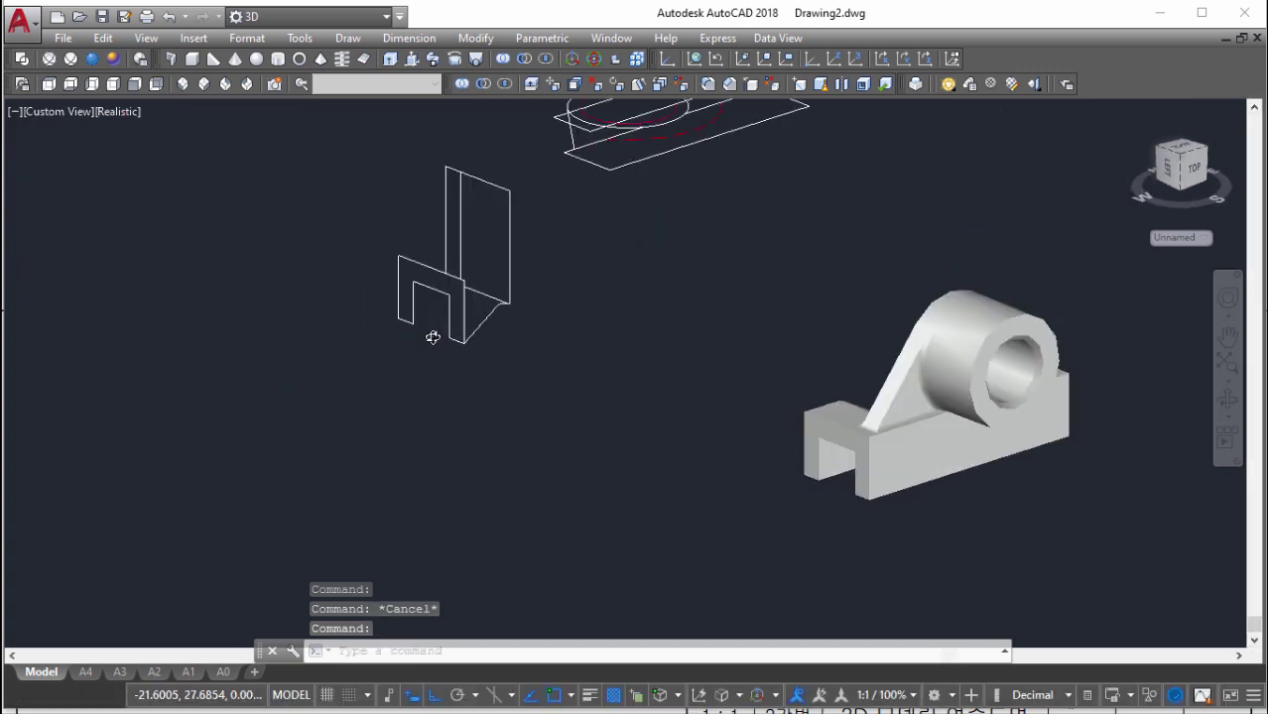
shift+middle_drag(432, 337, 657, 311)
scroll(657, 312, up, 4)
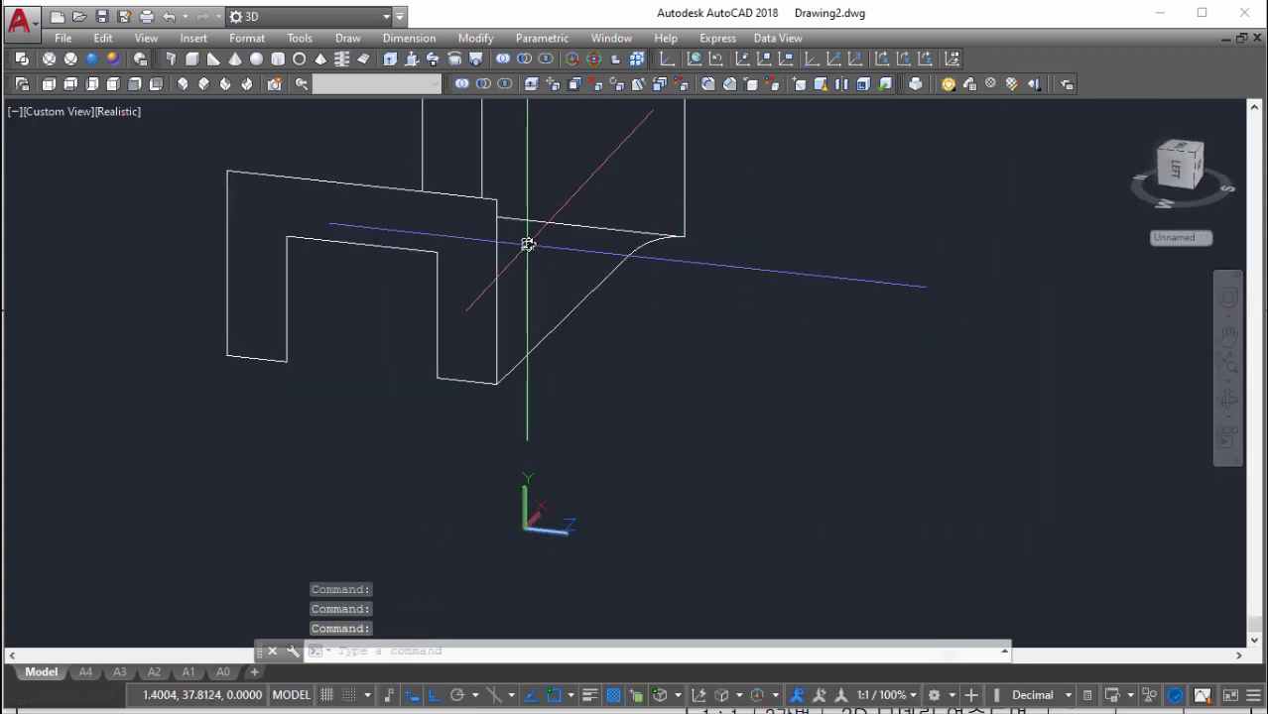
Attempt a trim at the wedge sketch corner, then cancel it
text(tr)
key(Return)
click(488, 203)
key(Return)
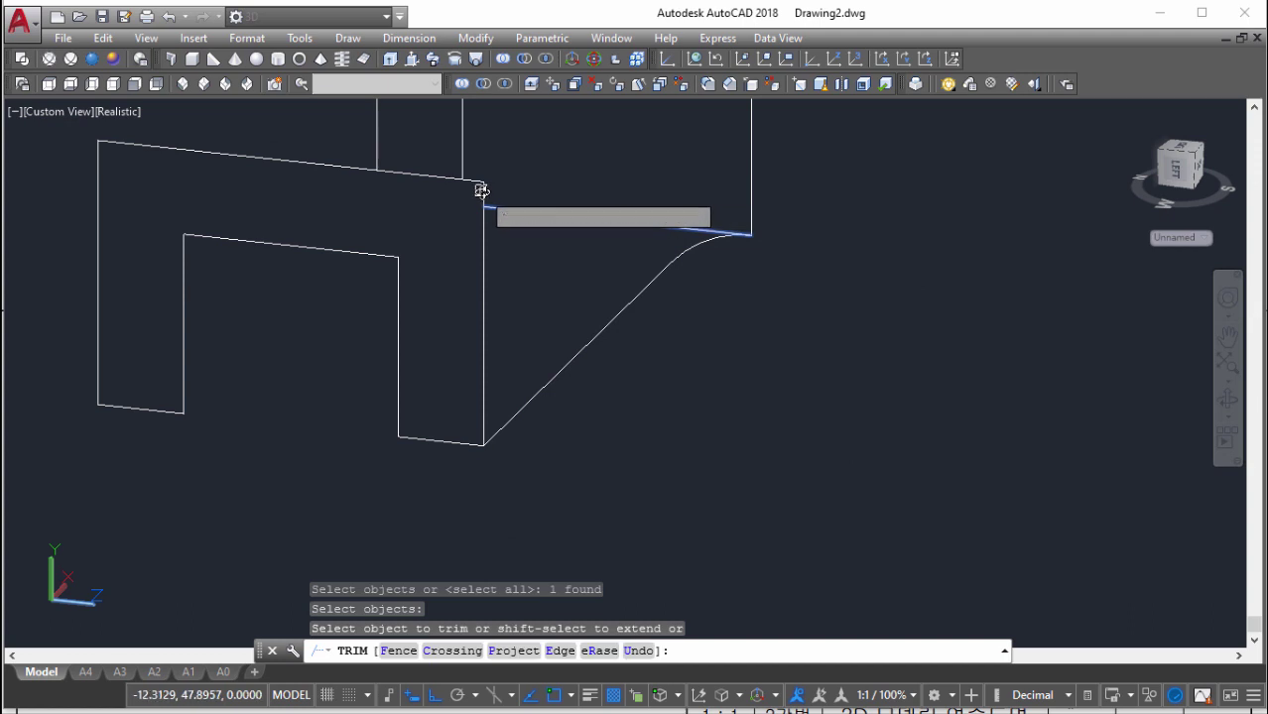
click(521, 211)
key(Escape)
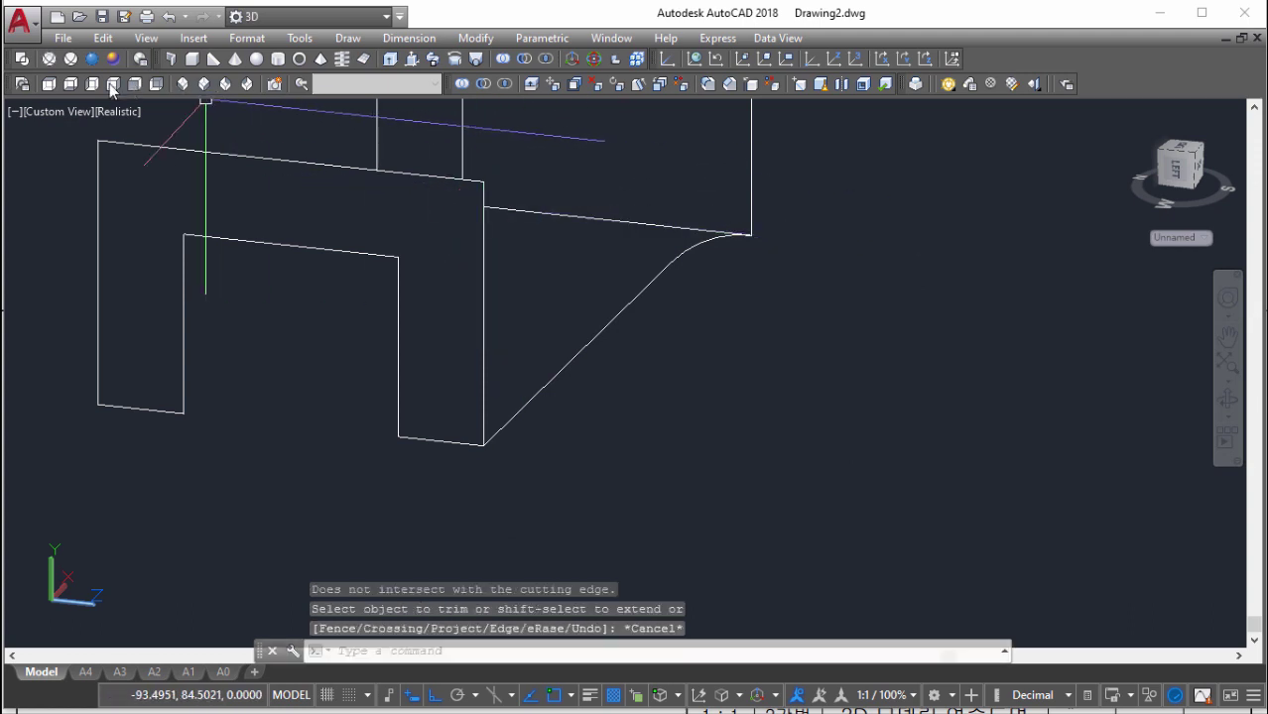
In Right view, trim off the short vertical segment at the corner
click(112, 86)
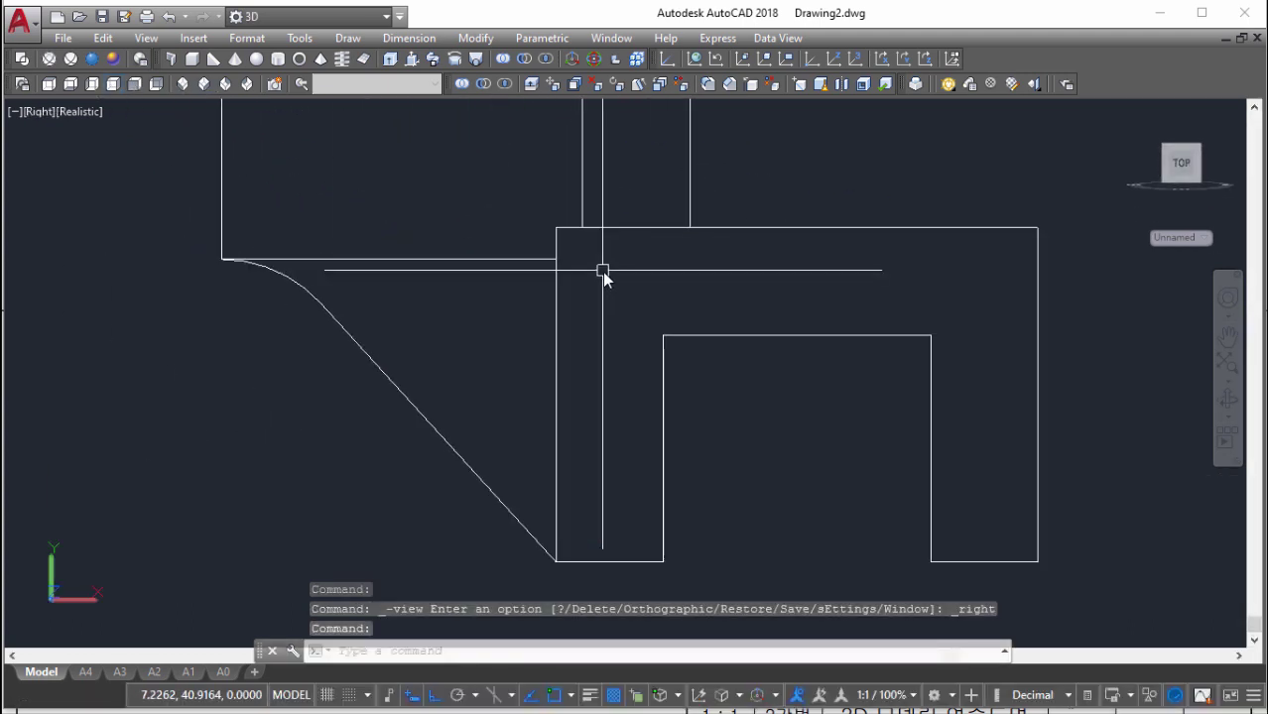
text(tr)
key(Return)
key(Return)
click(554, 241)
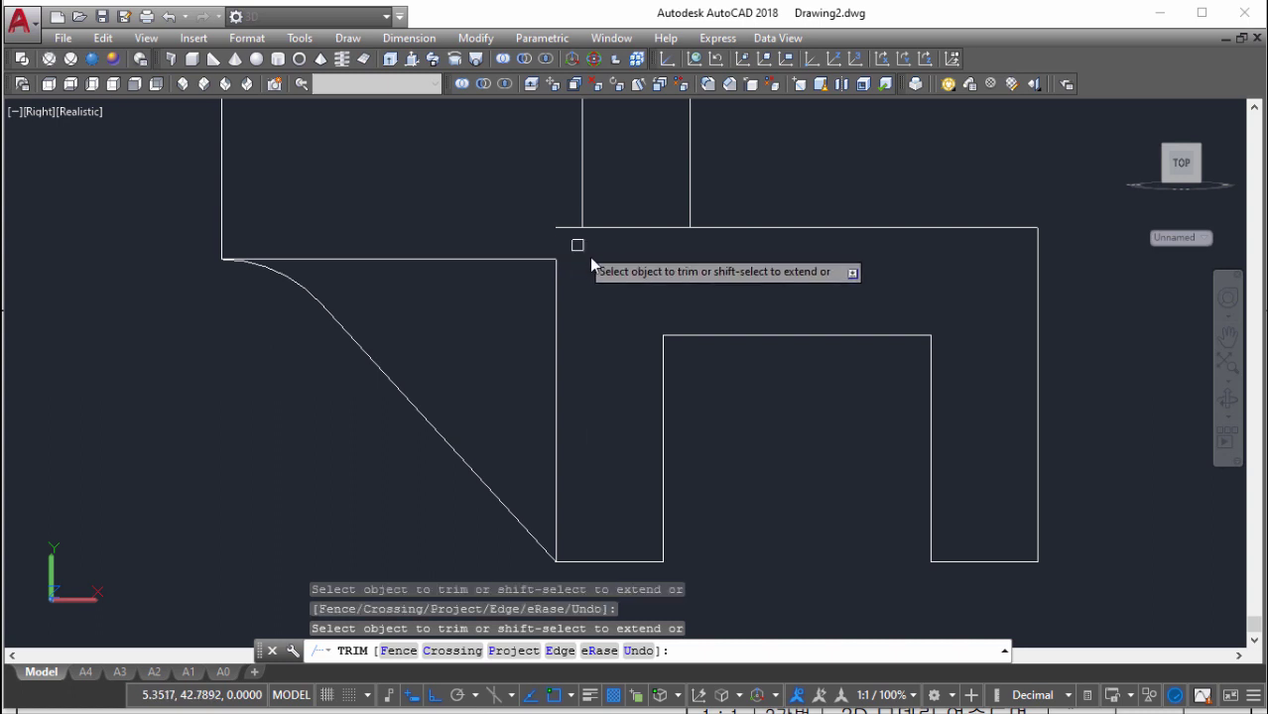
key(Escape)
click(224, 243)
key(Escape)
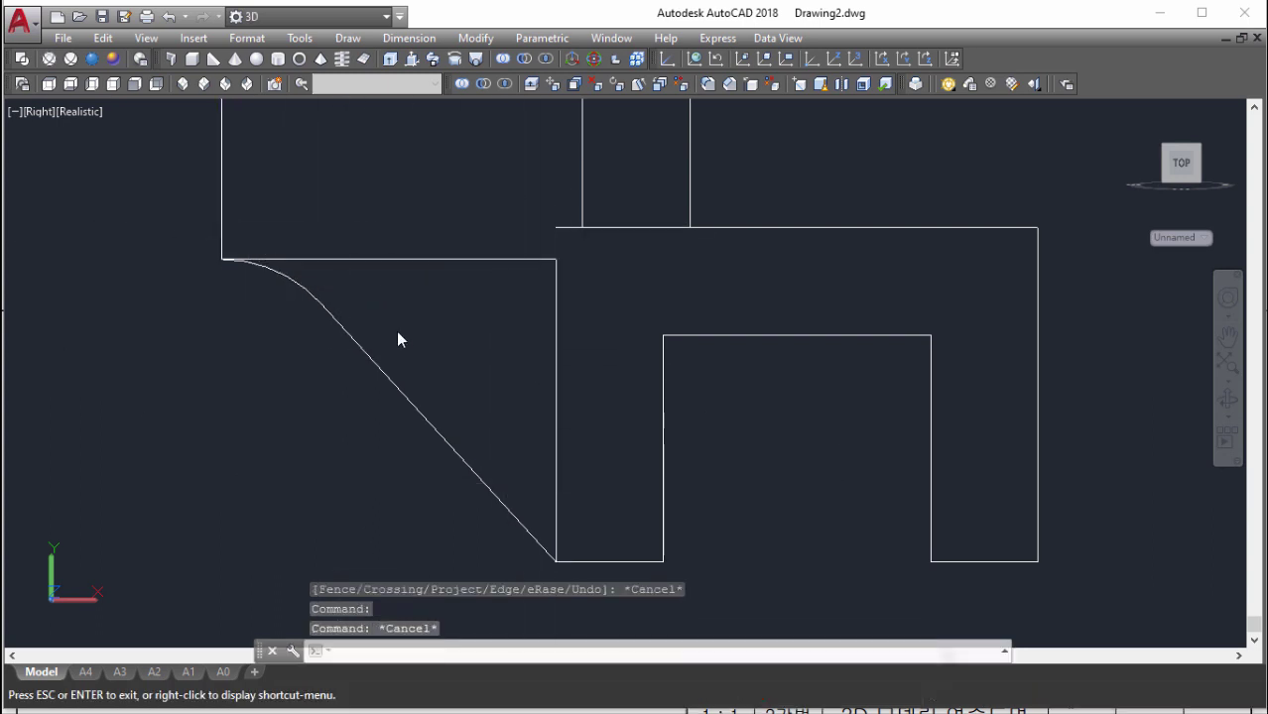
middle_drag(307, 284, 391, 255)
text(reg)
key(Return)
scroll(526, 303, down, 4)
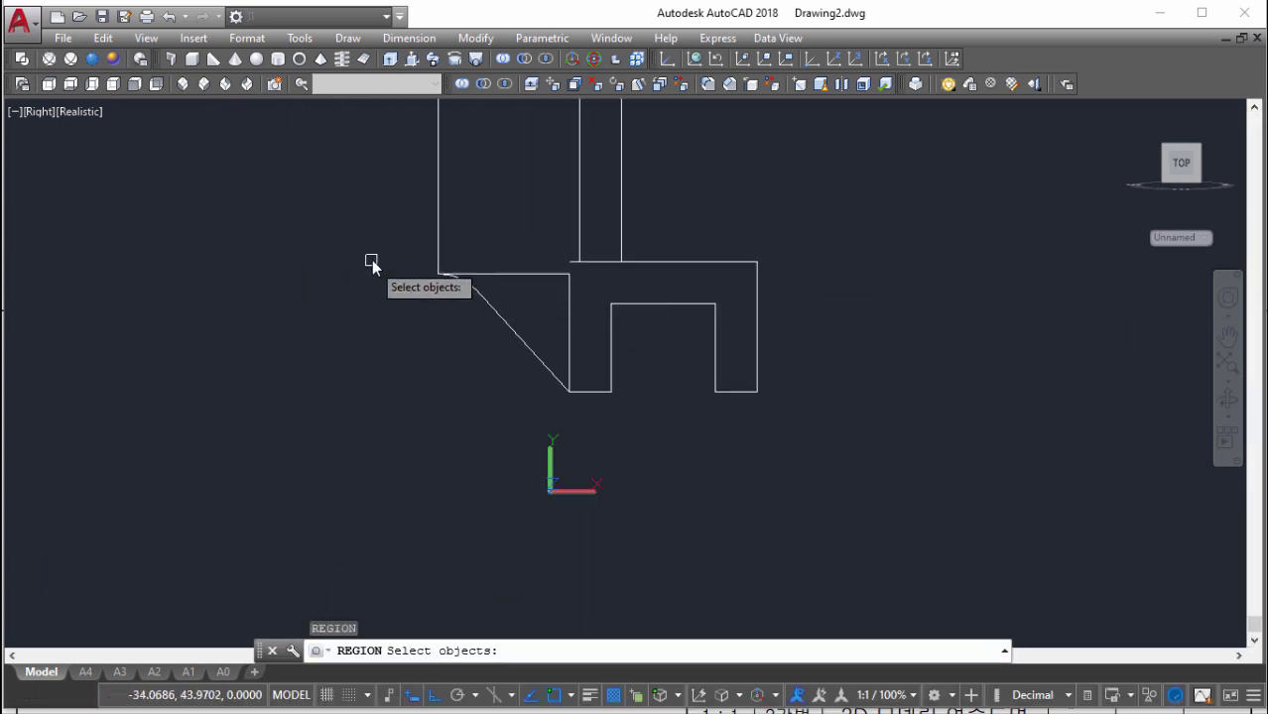
click(372, 261)
click(591, 411)
key(Return)
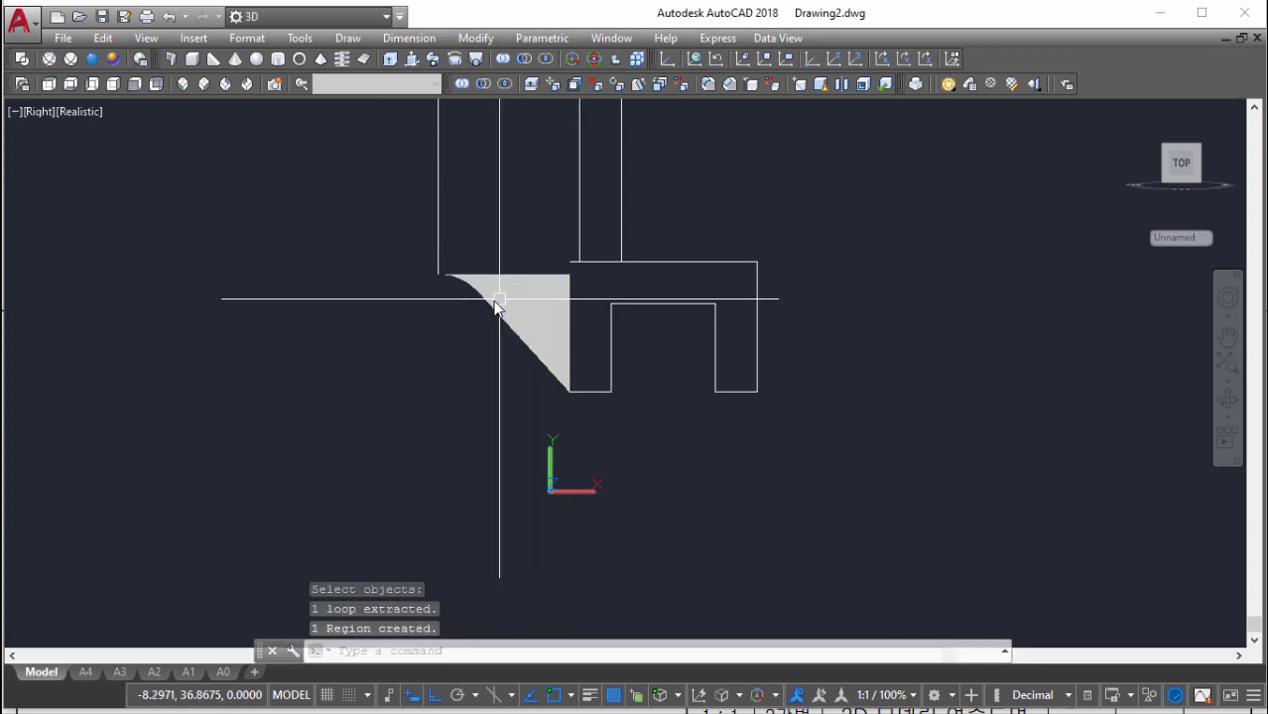
scroll(488, 267, up, 5)
scroll(488, 266, down, 6)
middle_drag(731, 336, 677, 318)
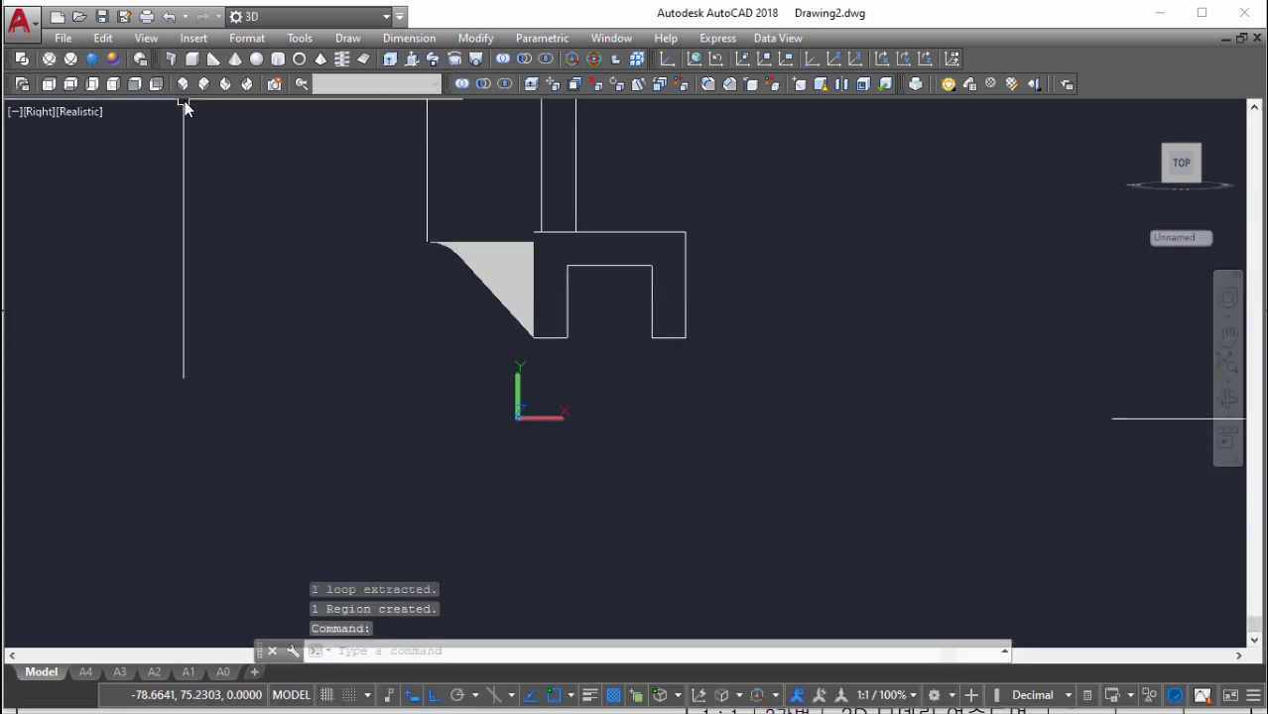
click(182, 83)
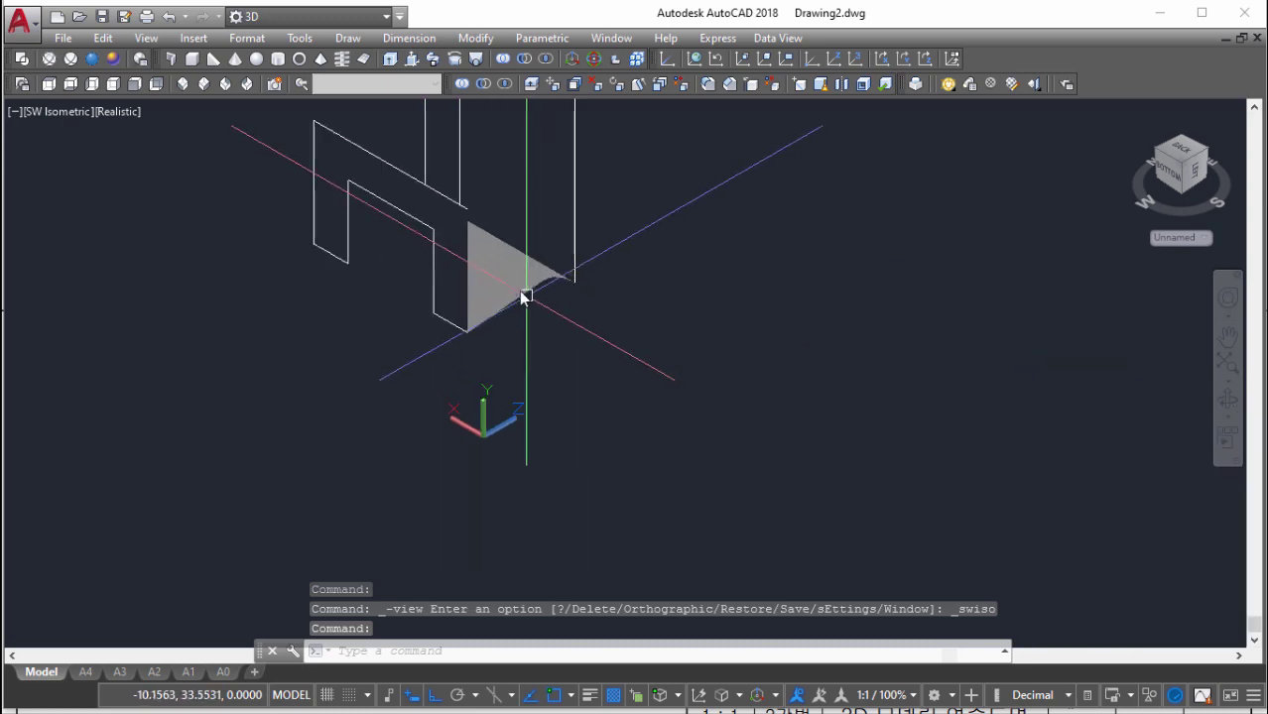
click(525, 297)
text(co)
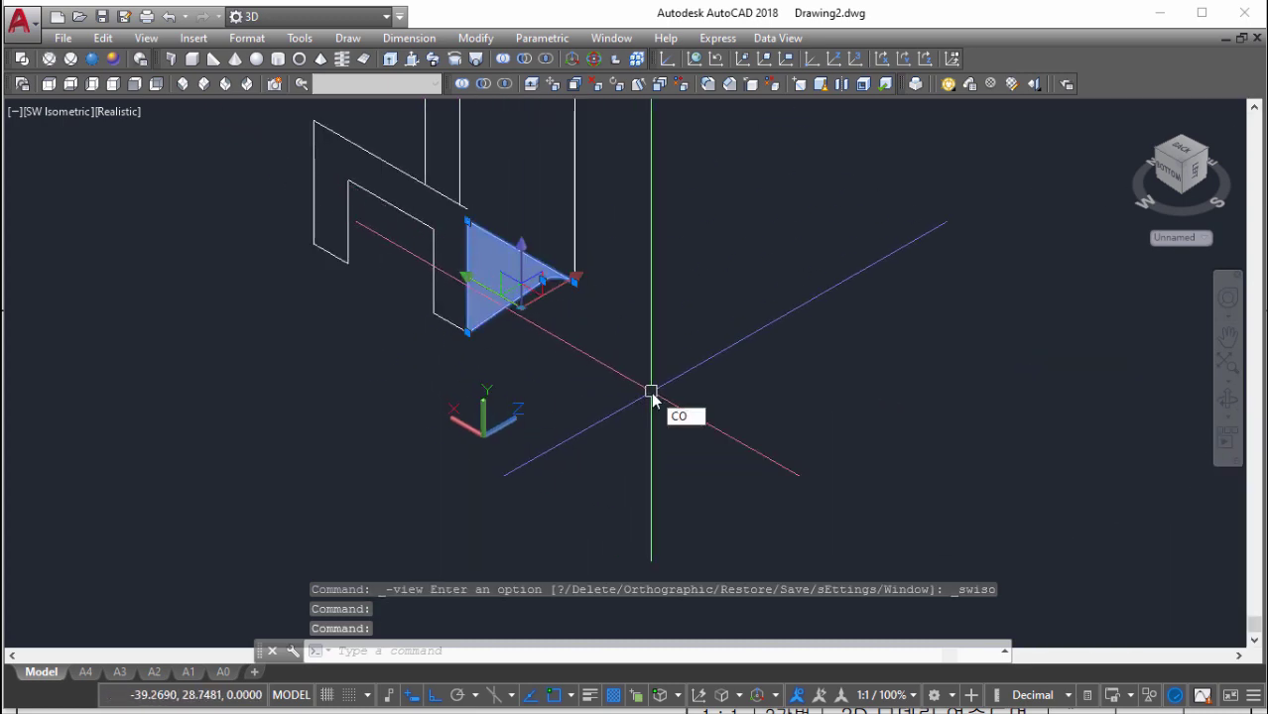
key(Return)
scroll(655, 382, down, 3)
scroll(692, 317, down, 2)
key(Escape)
scroll(714, 258, up, 2)
scroll(866, 306, down, 3)
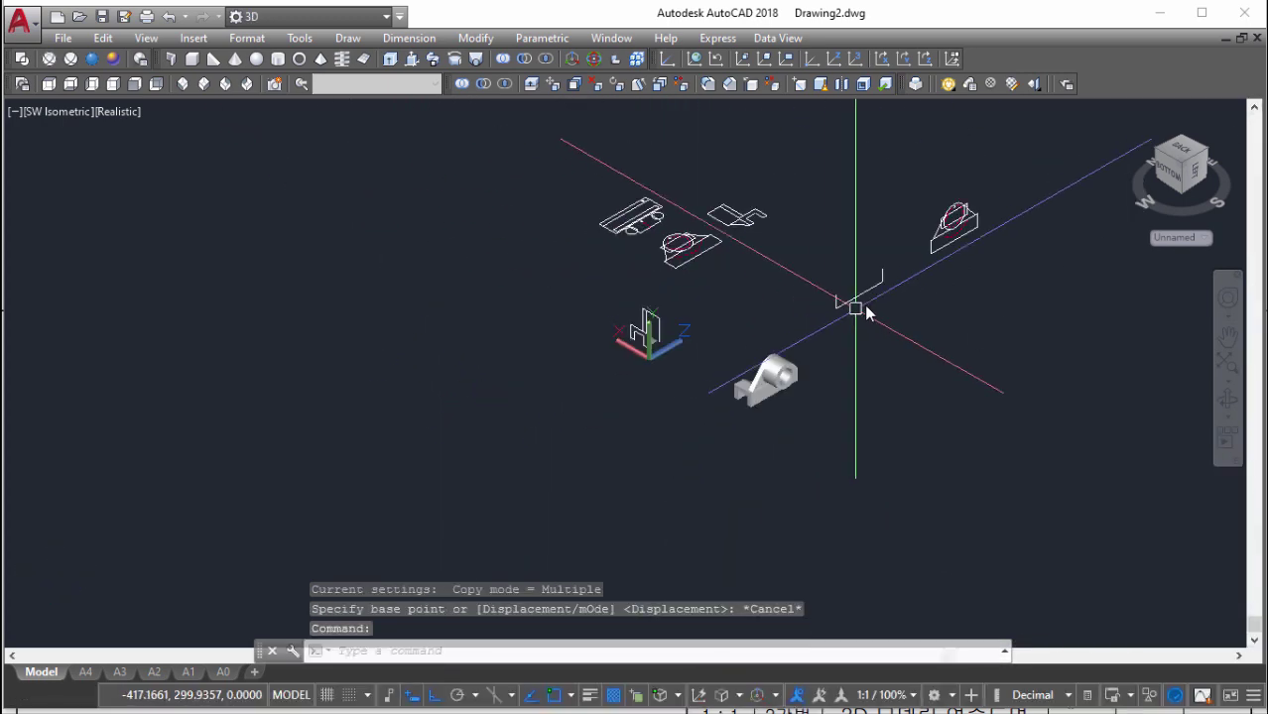
scroll(594, 278, up, 3)
scroll(631, 169, up, 4)
click(616, 142)
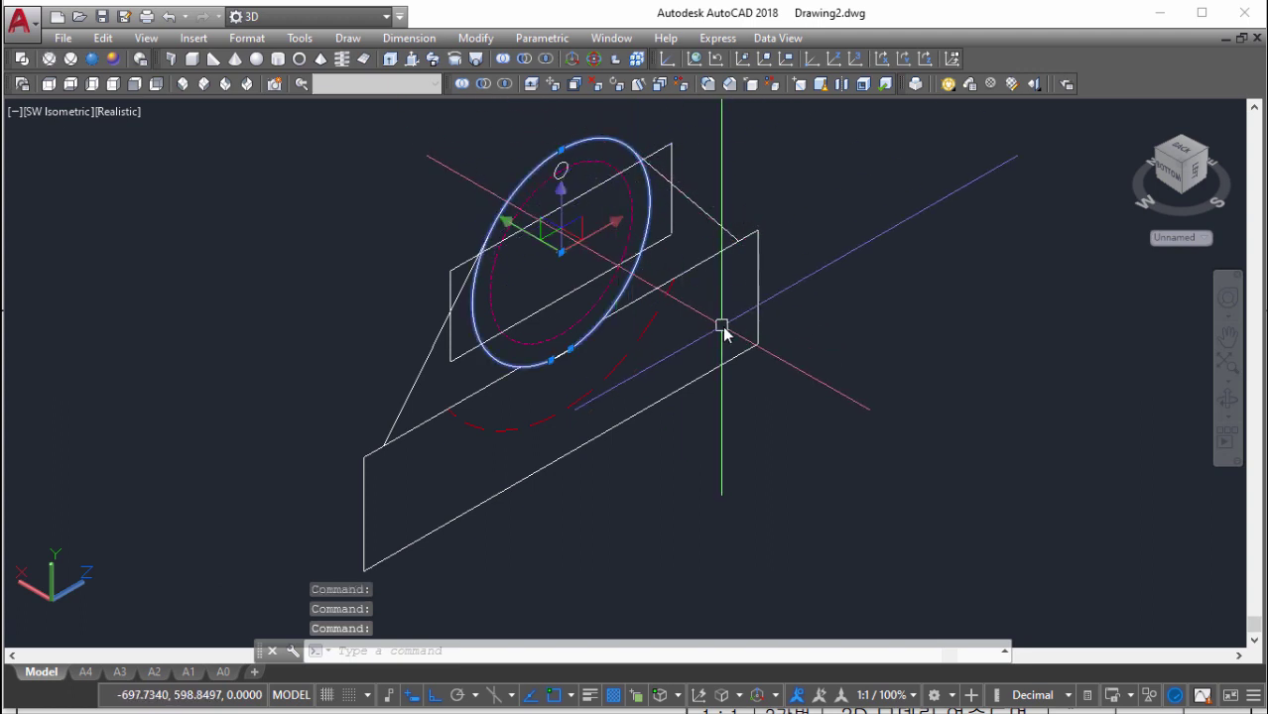
text(co)
key(Return)
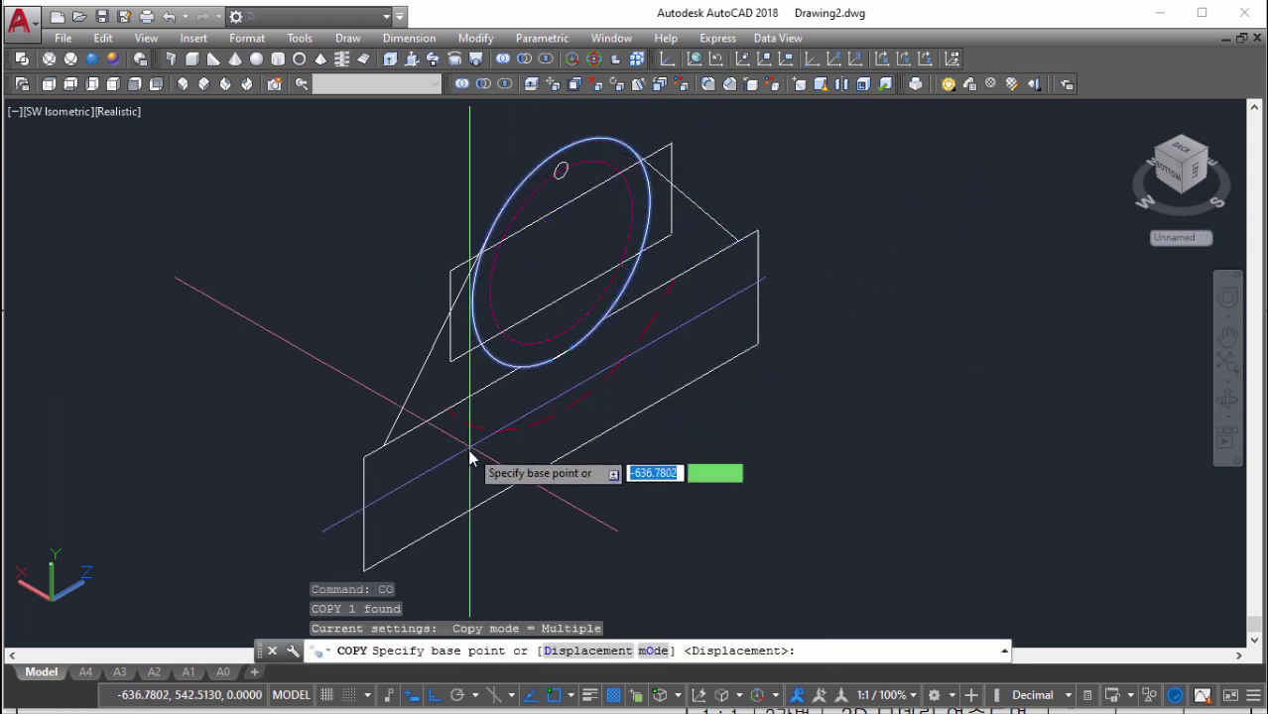
click(576, 234)
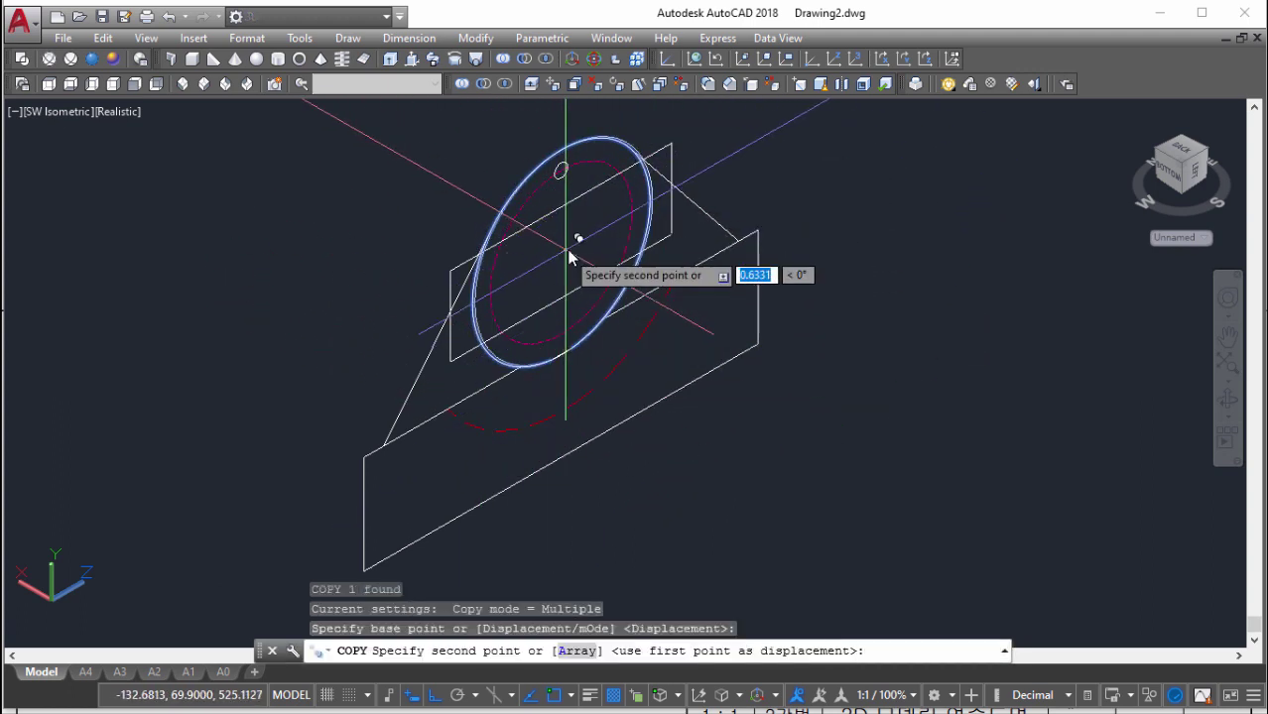
scroll(496, 297, down, 5)
scroll(428, 335, up, 5)
mouse_move(580, 169)
middle_down()
mouse_move(667, 207)
mouse_move(736, 265)
middle_up()
scroll(692, 230, up, 2)
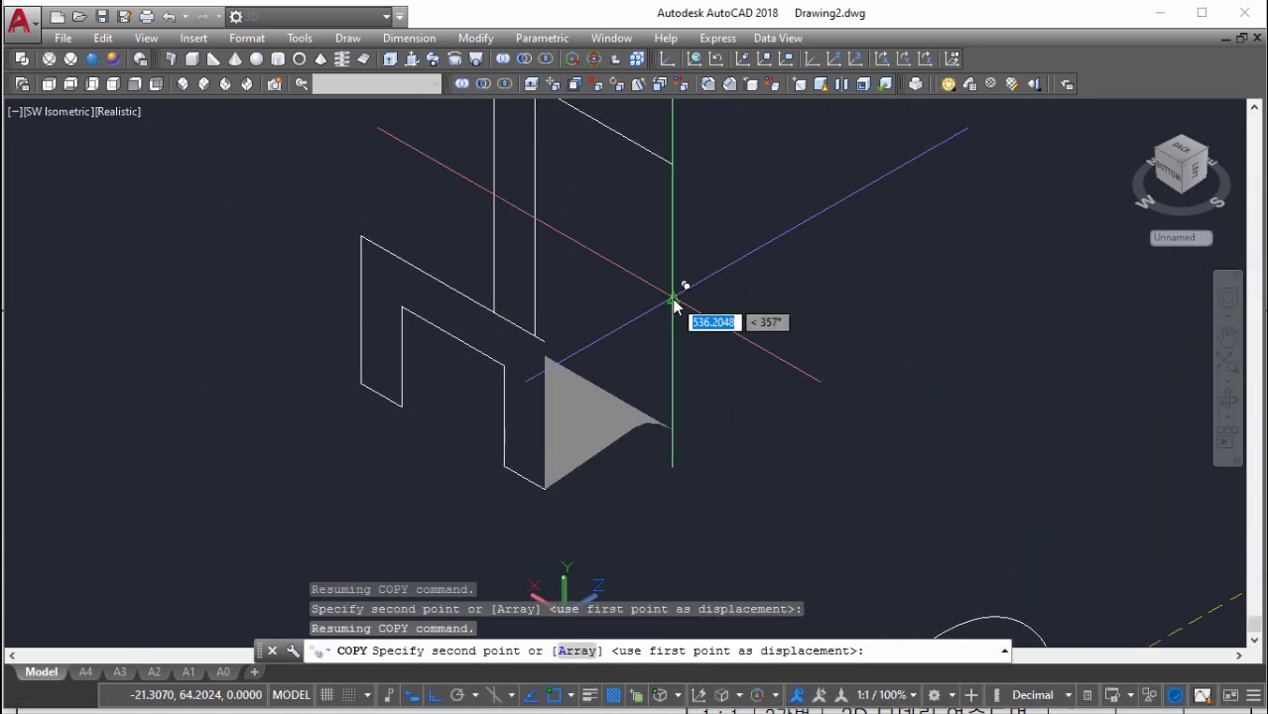
key(Escape)
scroll(673, 307, down, 4)
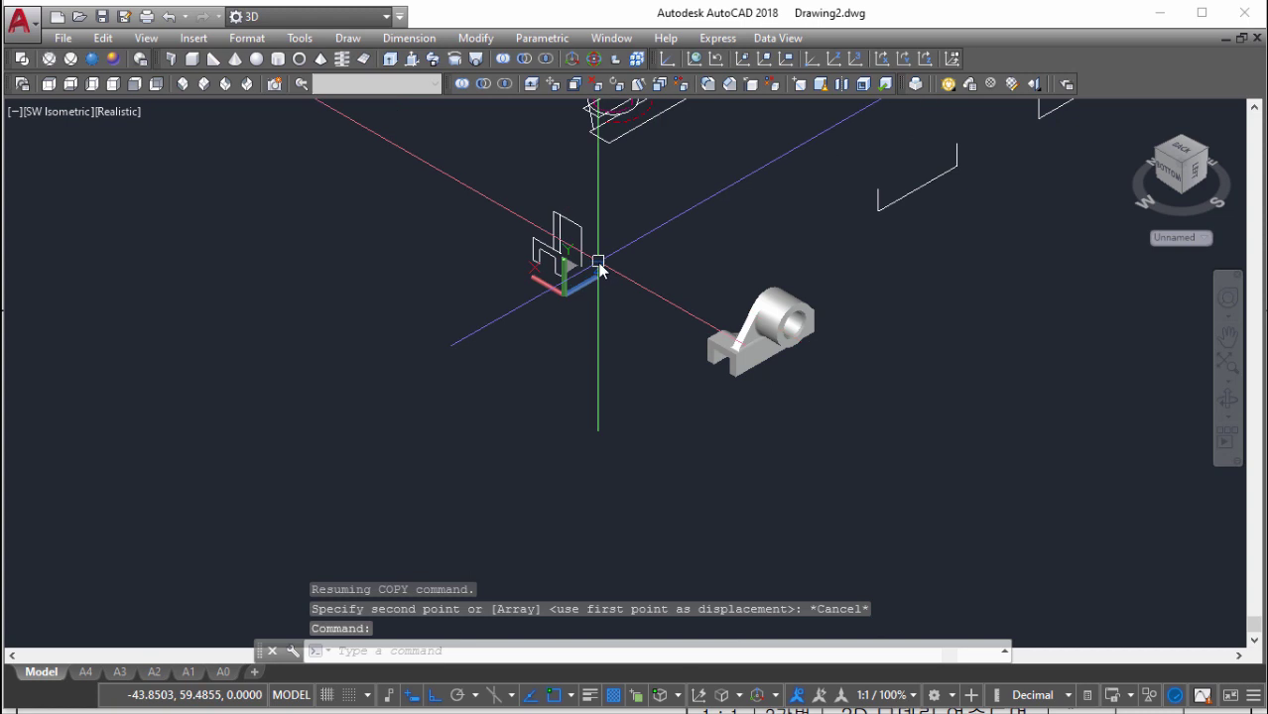
Switch to Right view and zoom in on the side-profile sketch
click(114, 84)
scroll(569, 362, up, 3)
scroll(450, 359, up, 1)
scroll(534, 390, up, 4)
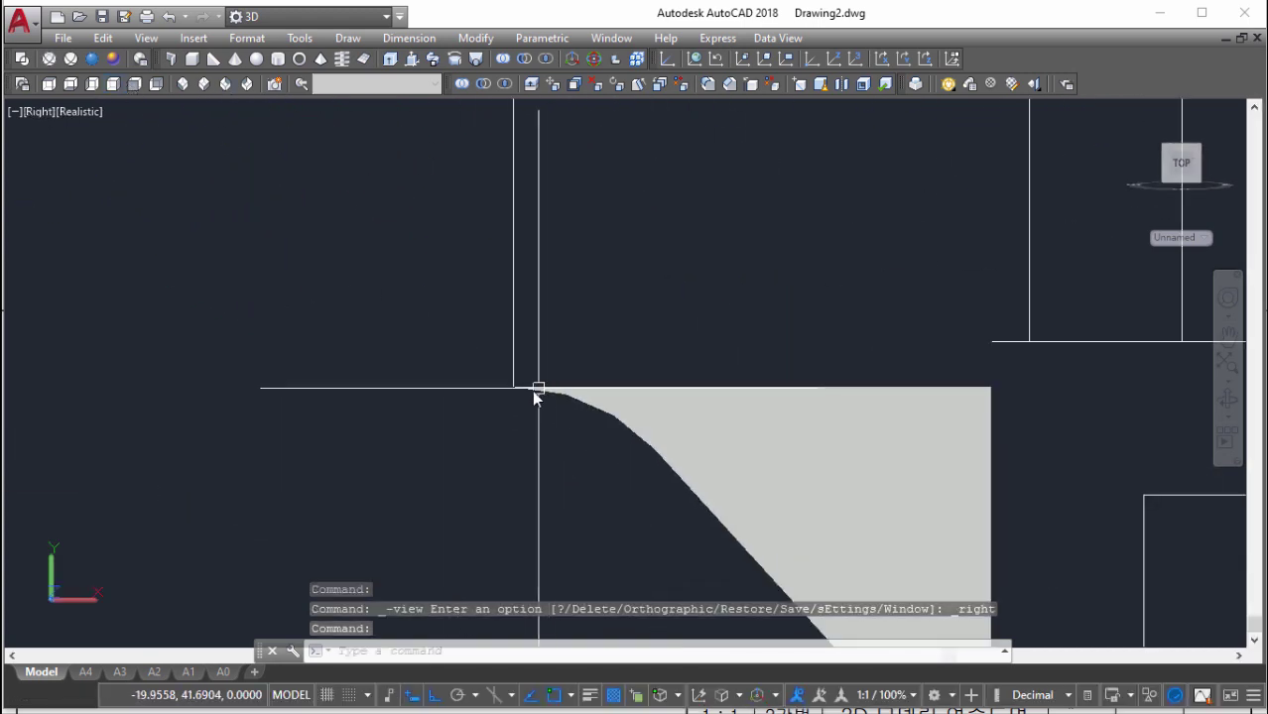
scroll(535, 392, down, 5)
scroll(526, 387, up, 4)
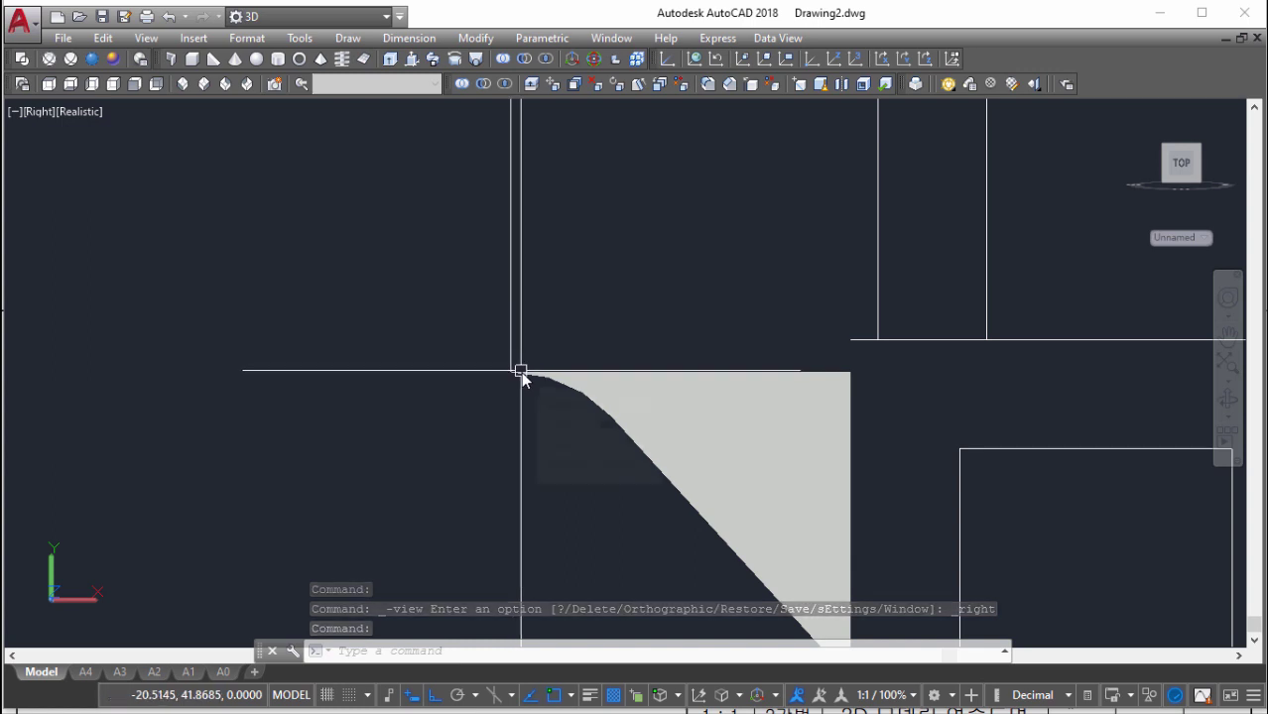
scroll(571, 363, down, 6)
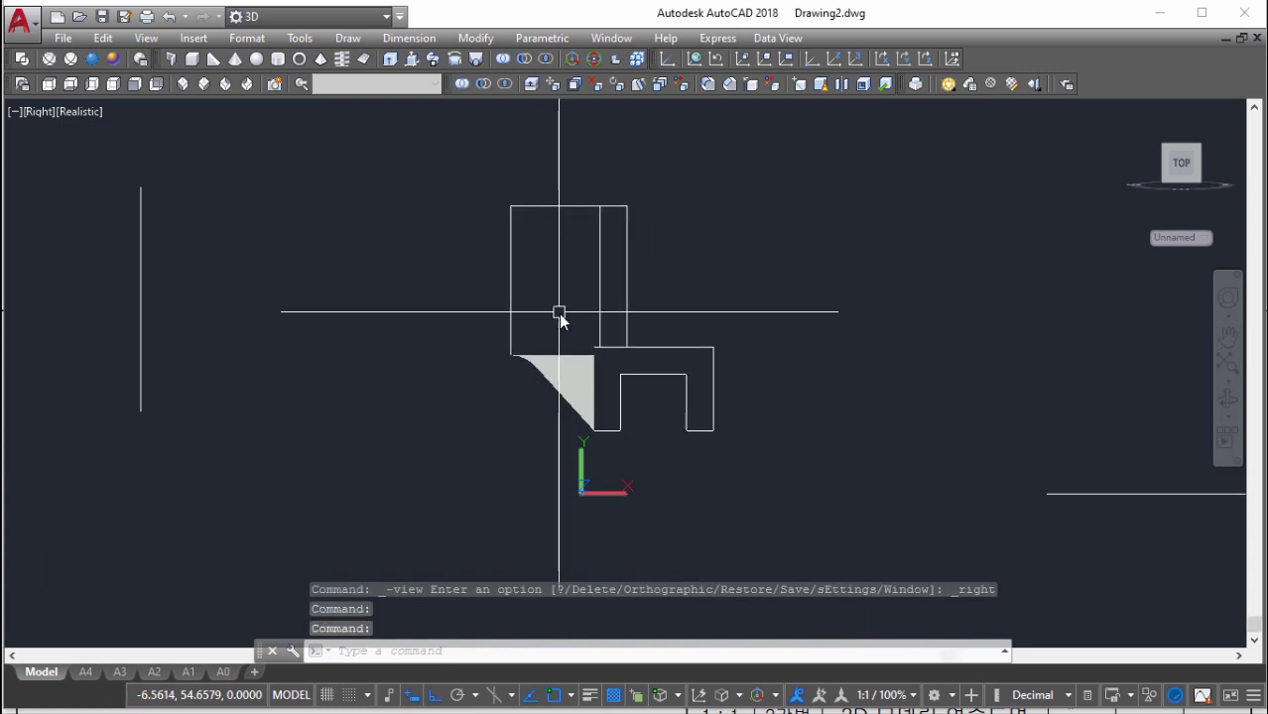
click(508, 288)
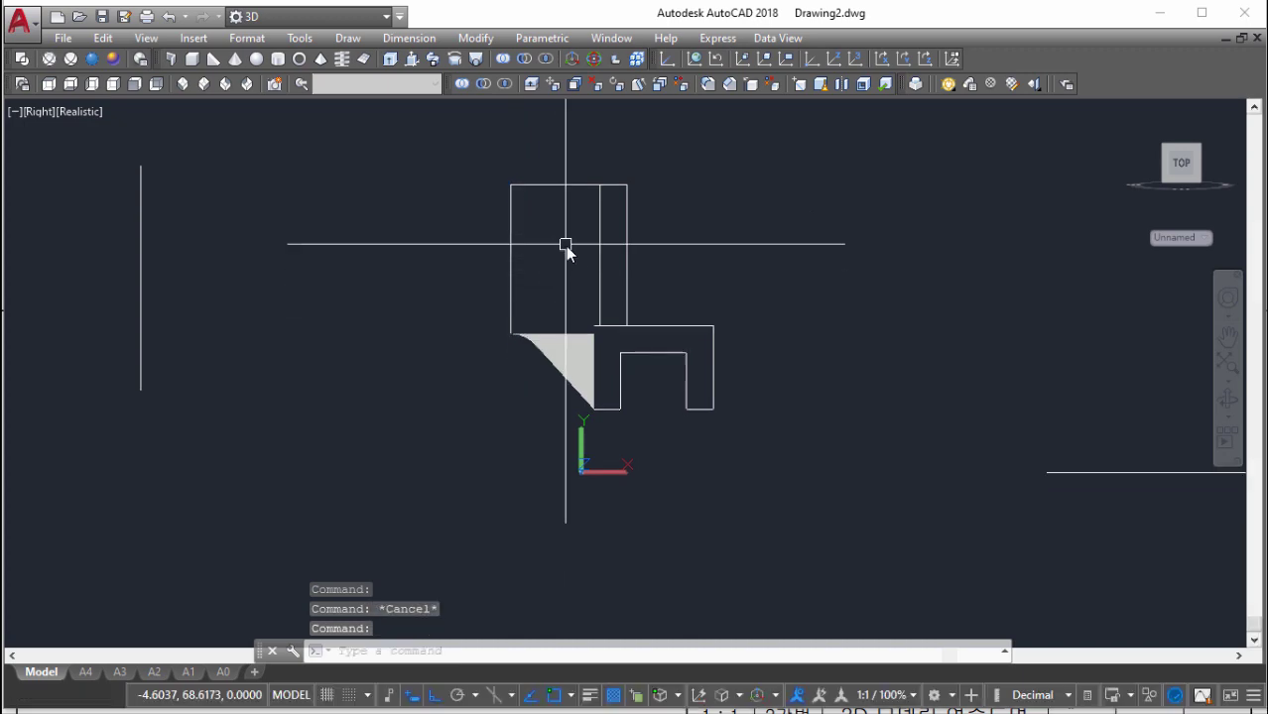
Offset the upright profile's top edge 45/2 downward, then return to SW Isometric
text(o)
key(Return)
key(alt+Tab)
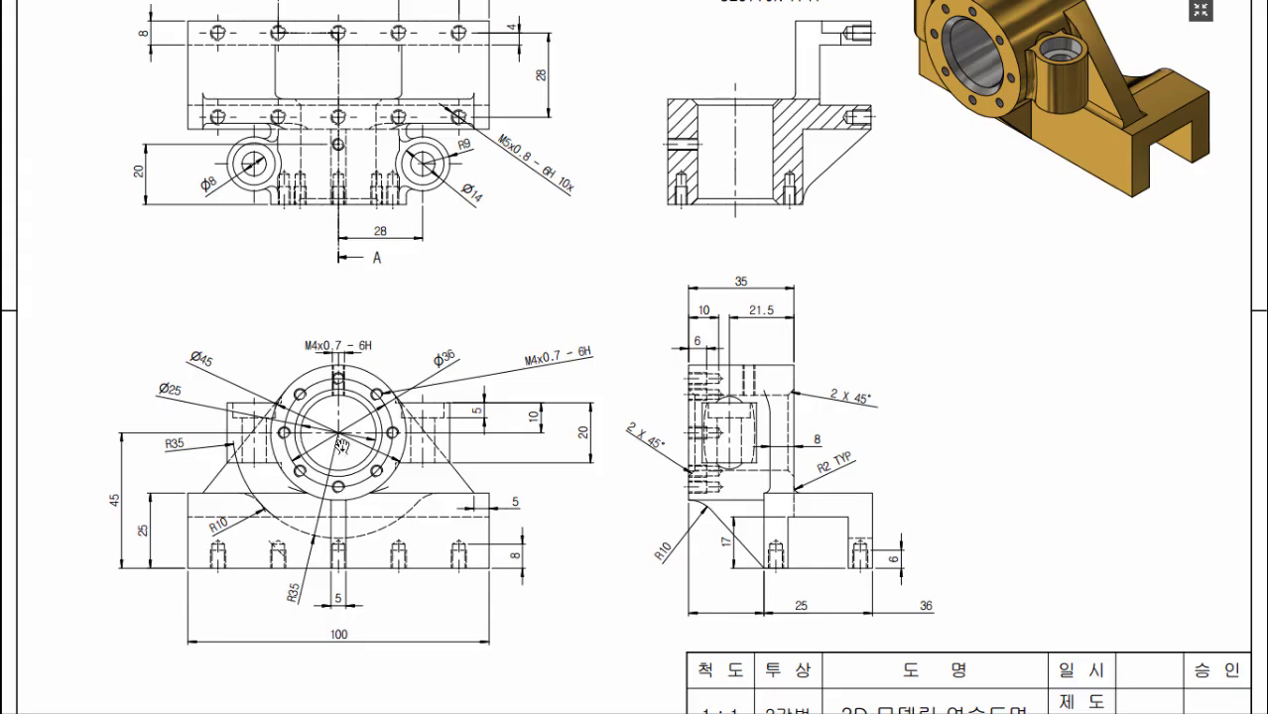
key(alt+Tab)
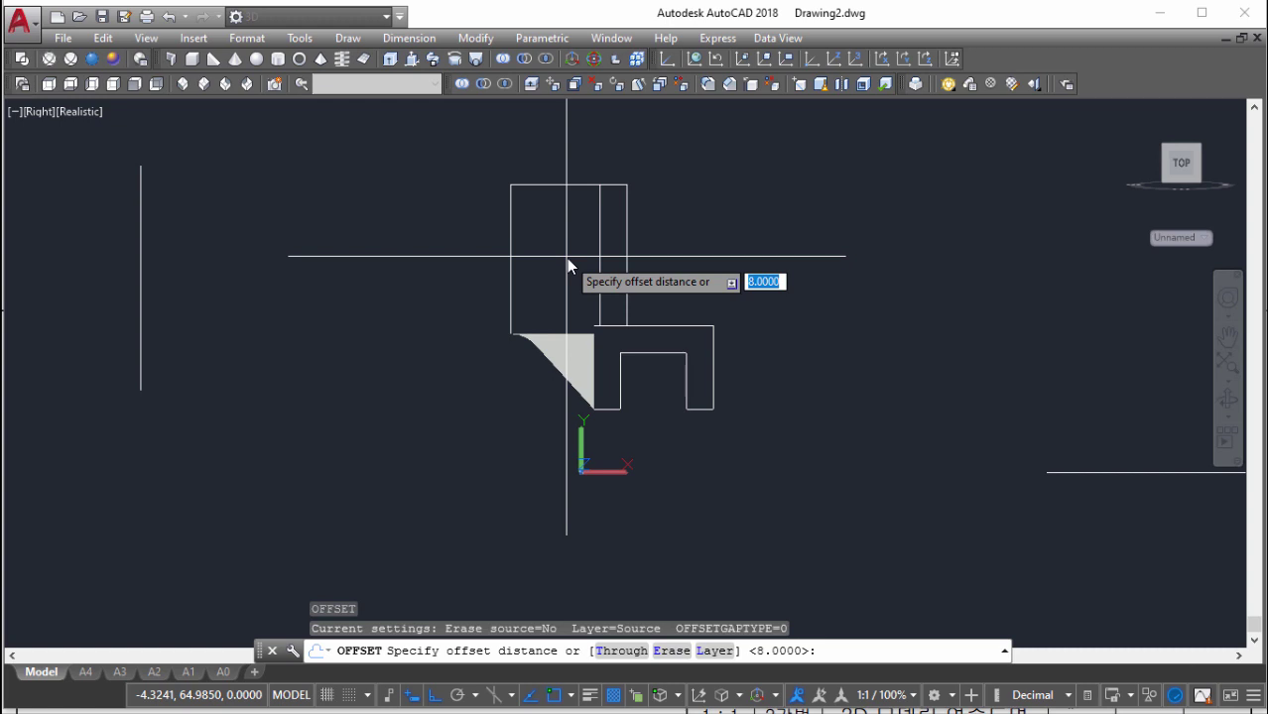
text(45/2)
key(Return)
click(567, 186)
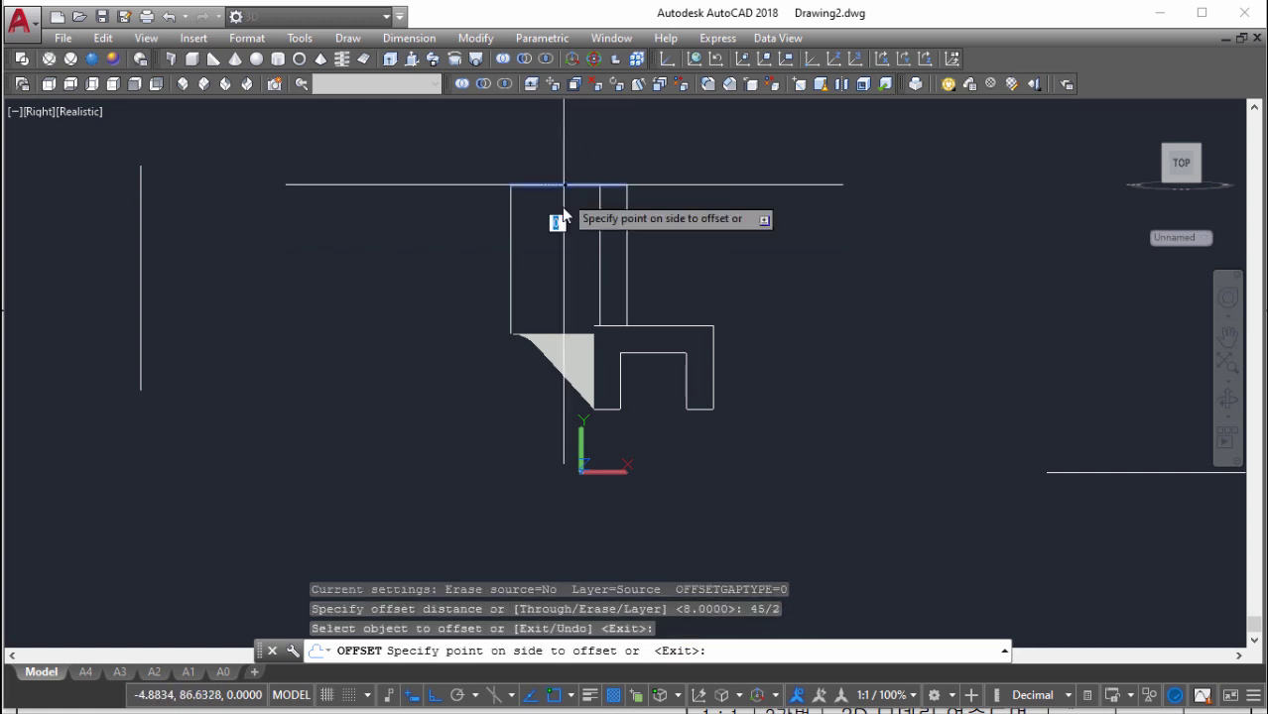
click(565, 269)
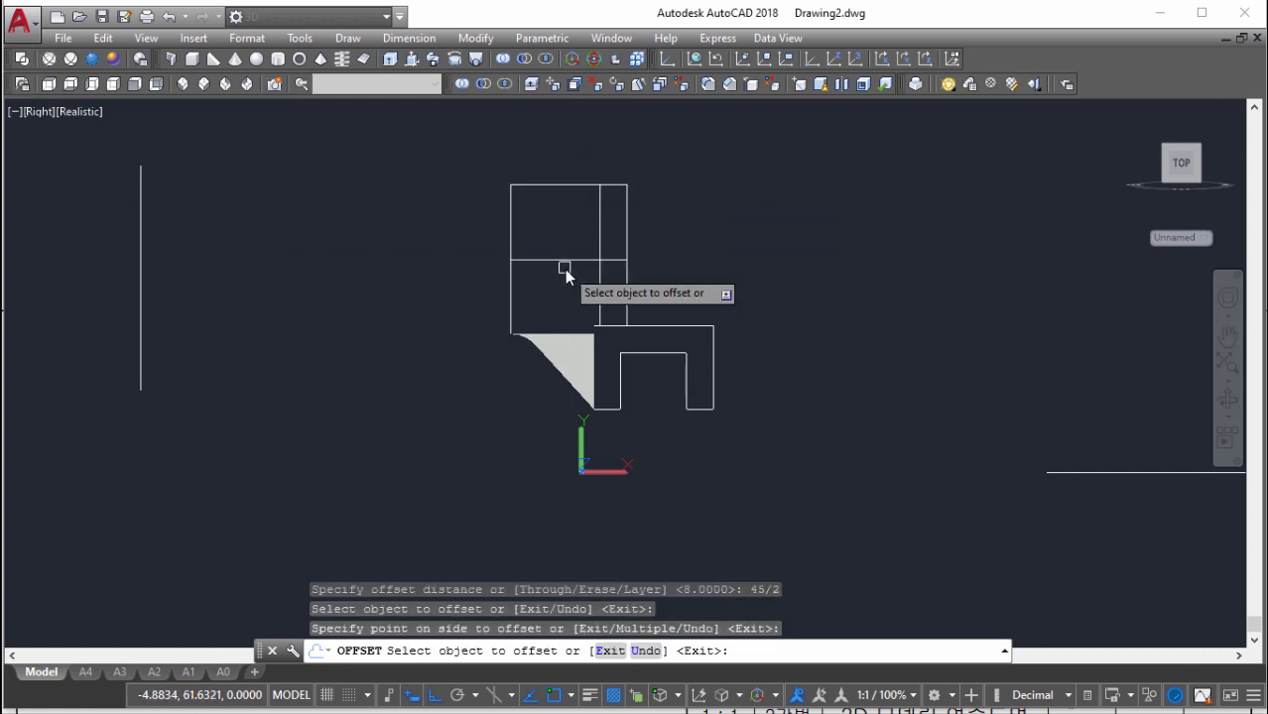
click(182, 84)
scroll(518, 453, up, 5)
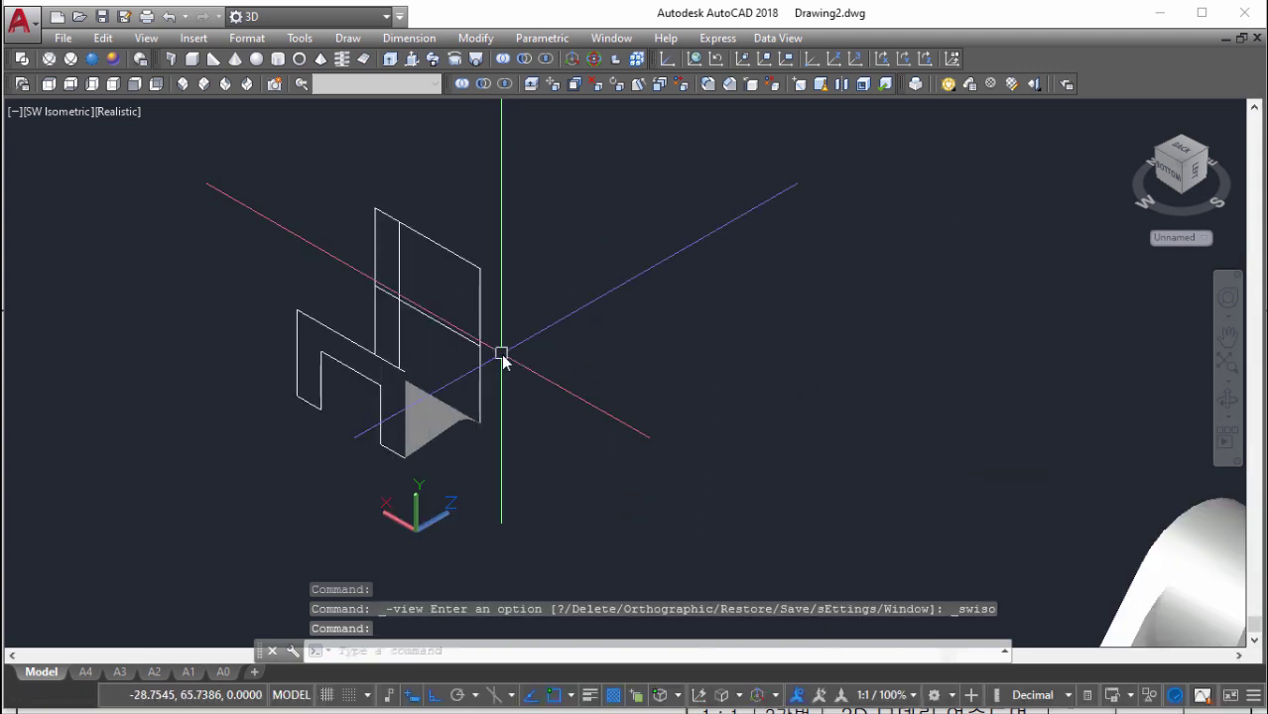
Copy the triangular profile from its corner onto the bracket under the boss
click(447, 416)
text(co)
key(Return)
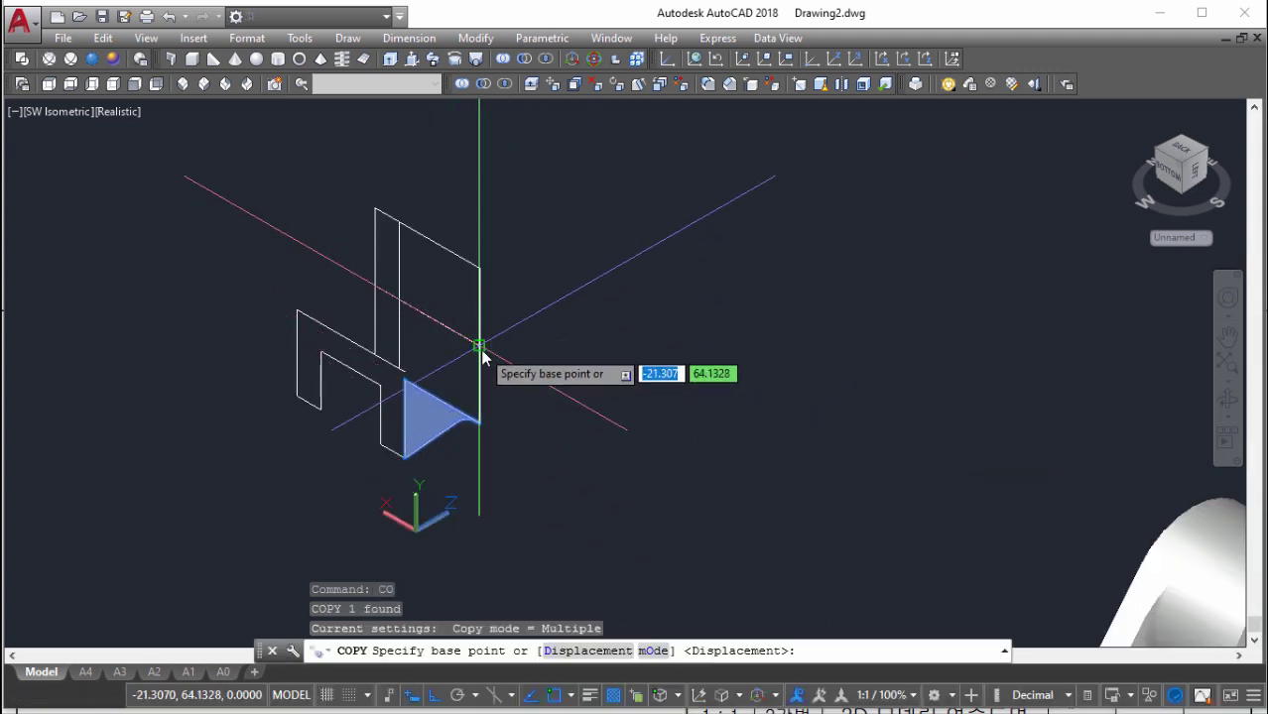
click(478, 347)
scroll(550, 367, down, 2)
middle_drag(615, 384, 438, 217)
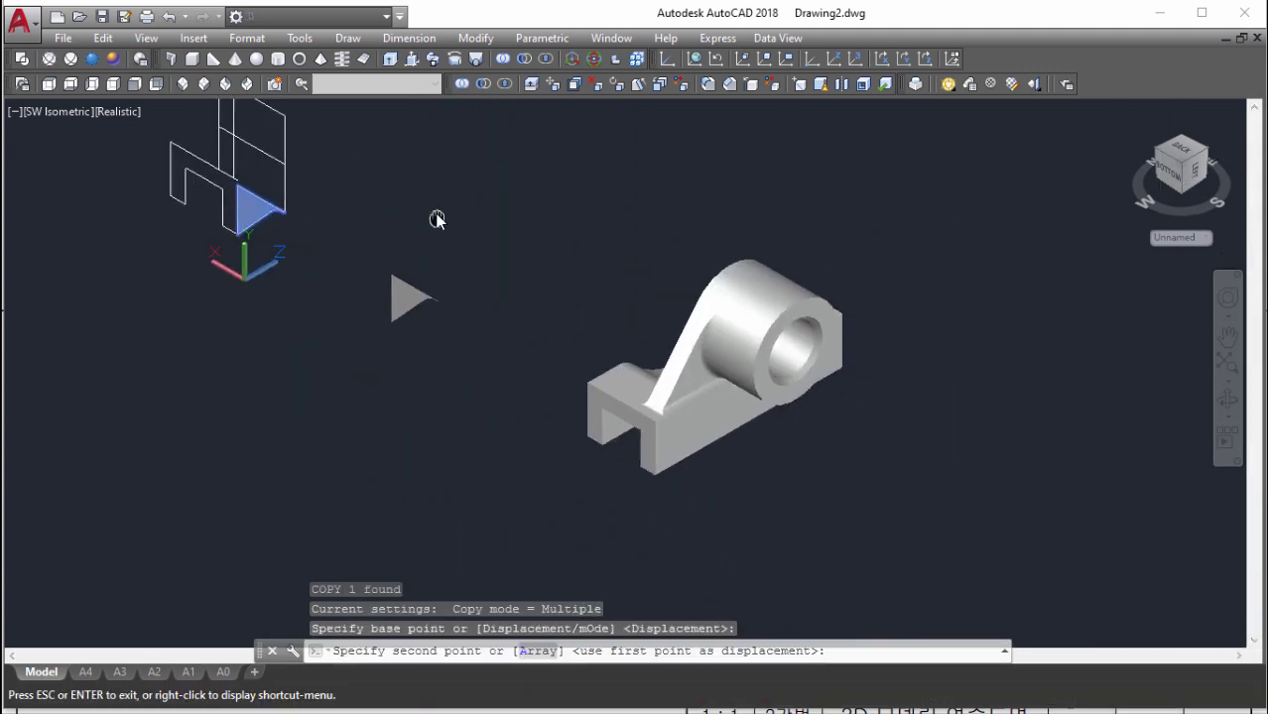
scroll(794, 298, up, 5)
scroll(834, 214, up, 3)
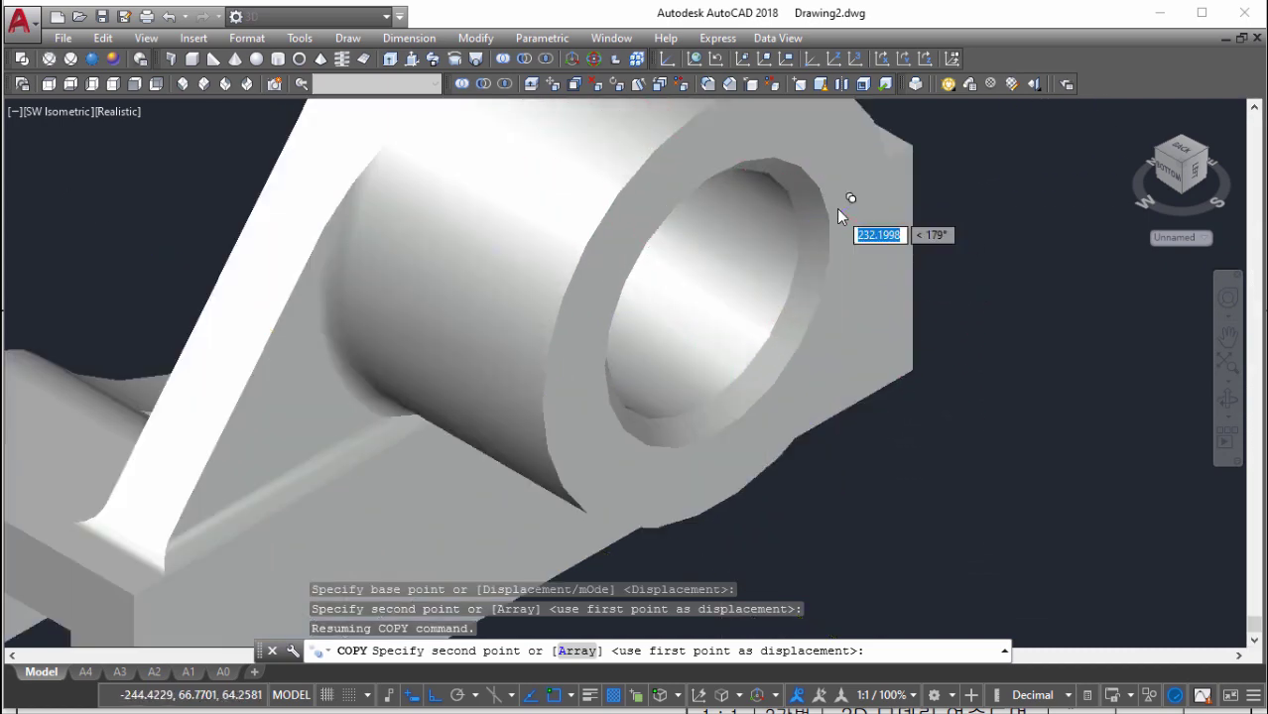
scroll(824, 209, up, 2)
click(670, 347)
scroll(714, 397, down, 5)
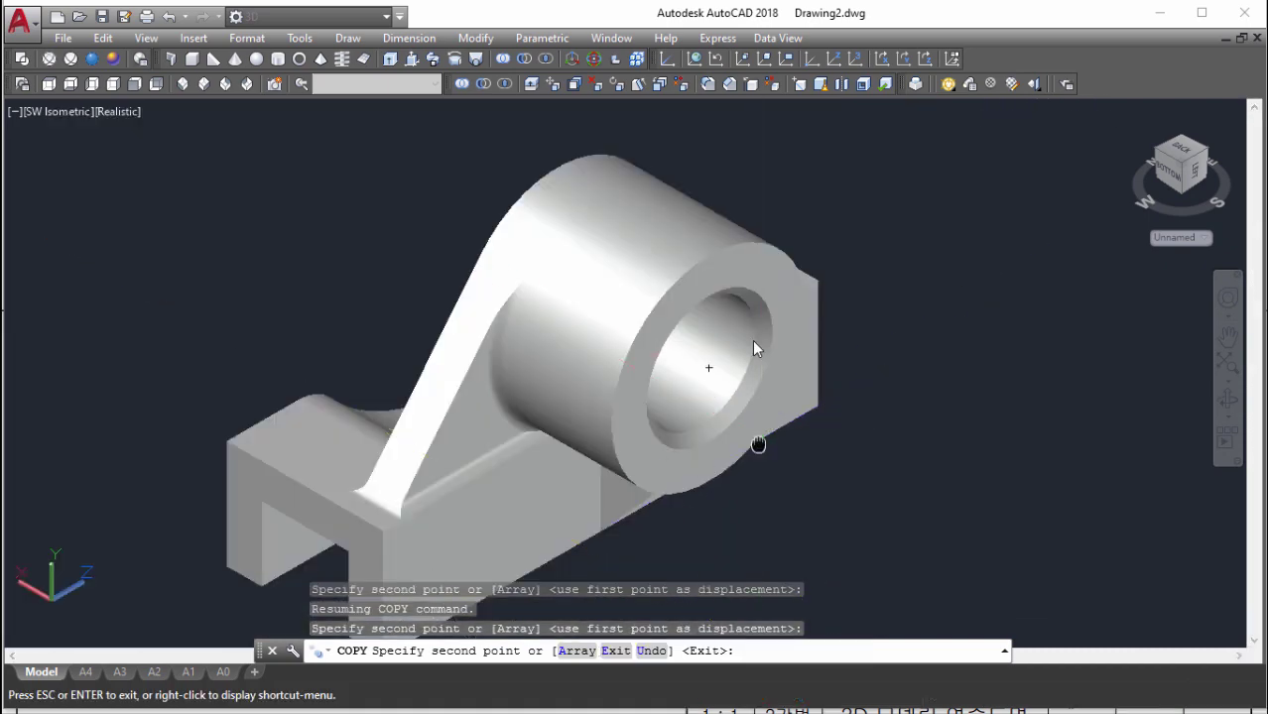
scroll(735, 387, up, 3)
key(Escape)
Extrude the copied triangle 5 units into a wedge solid
mouse_move(676, 417)
shift+middle_down()
mouse_move(779, 282)
mouse_move(603, 341)
mouse_move(753, 342)
shift+middle_up()
scroll(776, 414, down, 3)
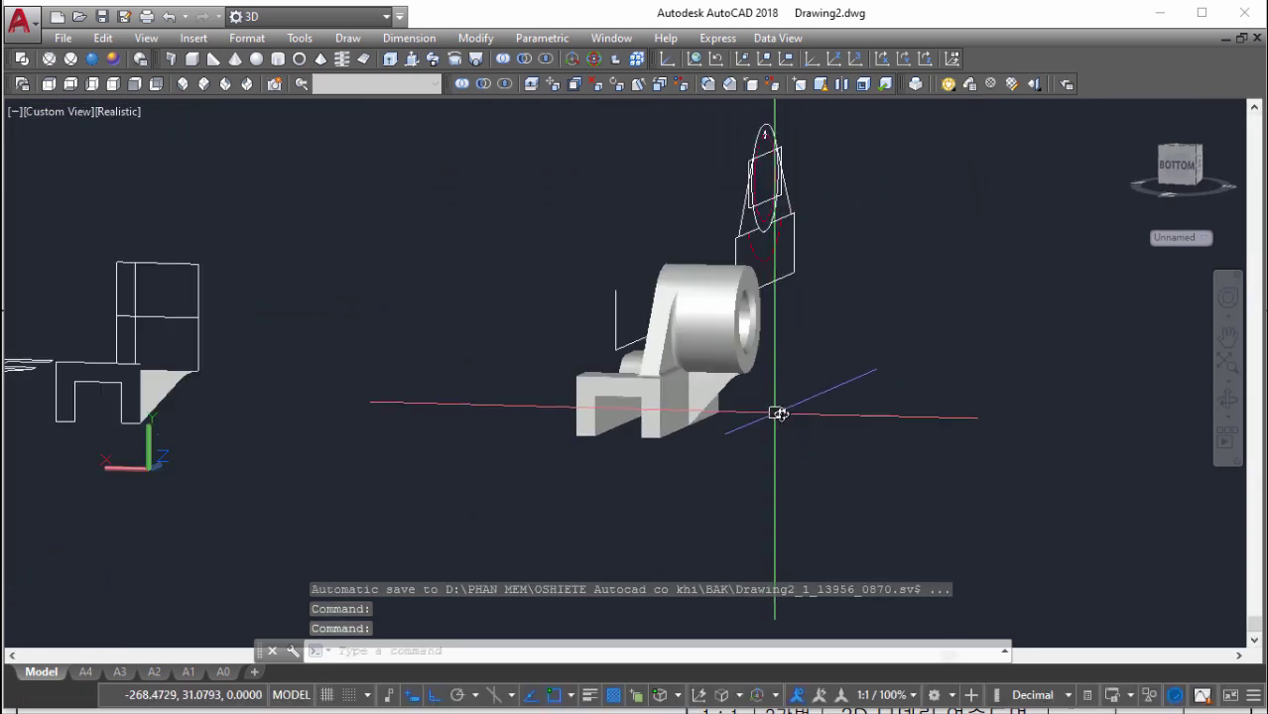
mouse_move(776, 413)
shift+middle_down()
mouse_move(710, 428)
mouse_move(865, 414)
mouse_move(729, 406)
mouse_move(793, 382)
shift+middle_up()
scroll(866, 414, up, 3)
key(Escape)
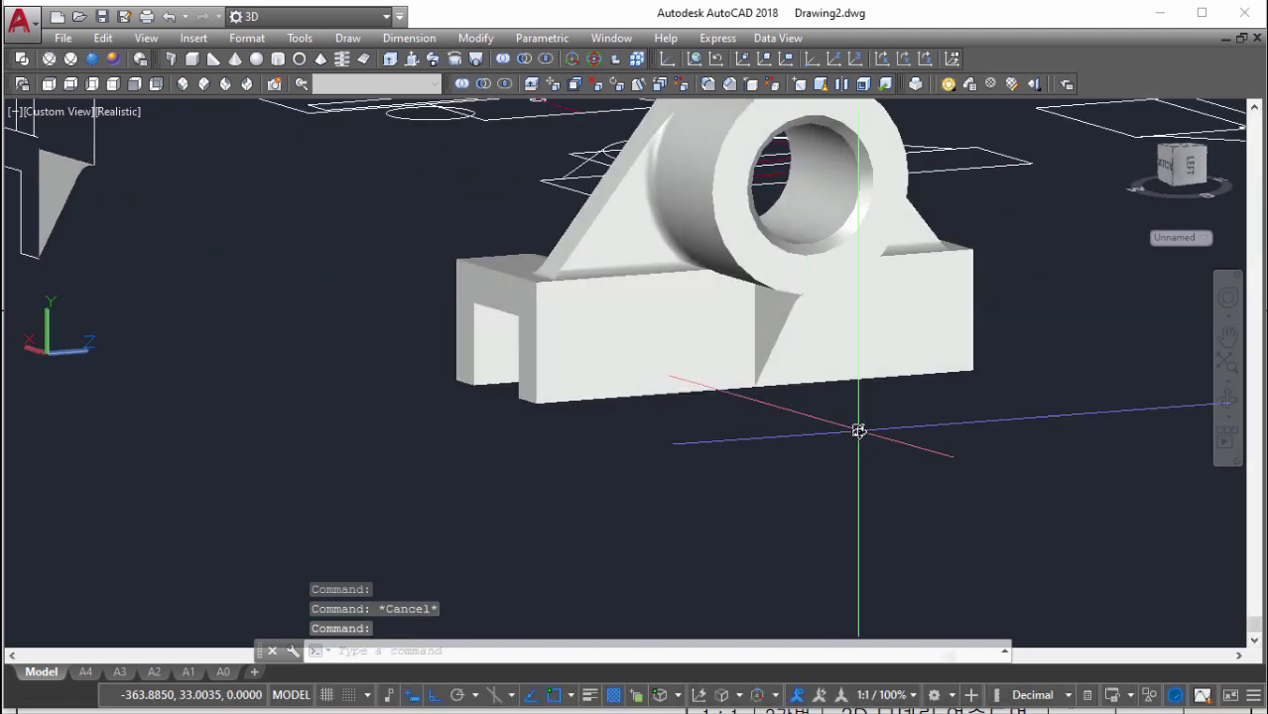
text(ext)
key(Return)
click(781, 314)
key(Return)
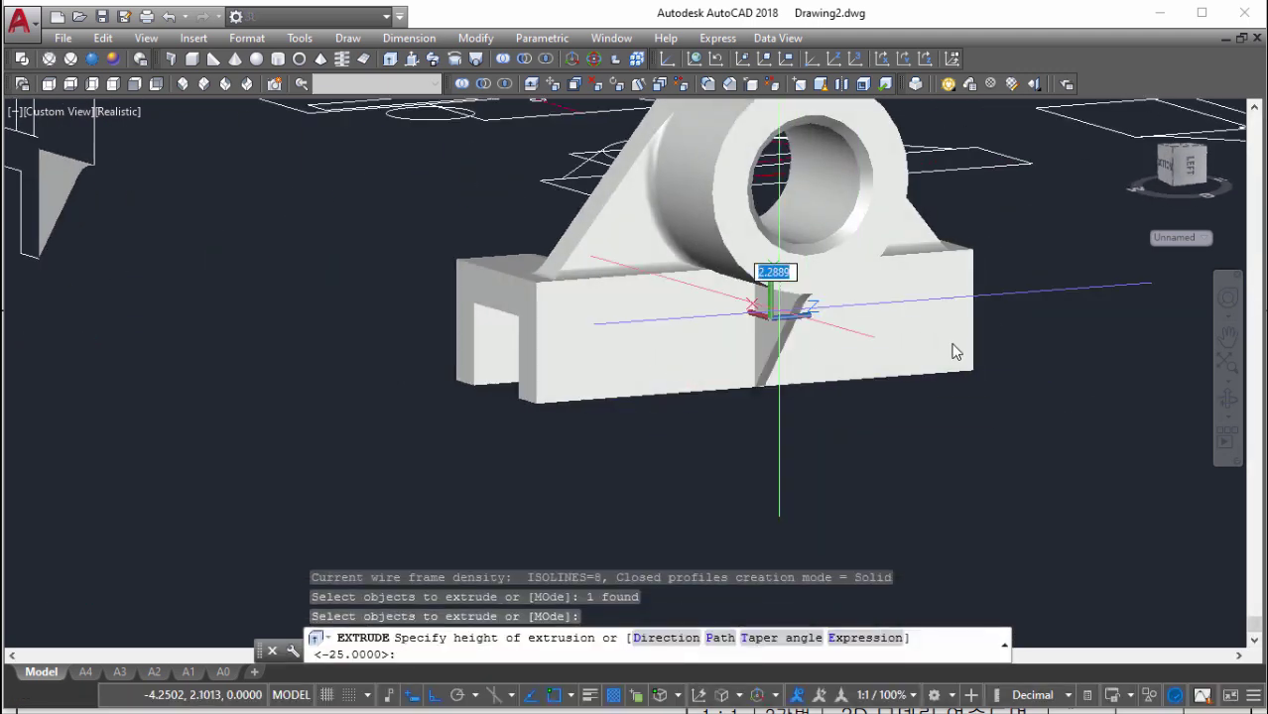
text(5)
key(Return)
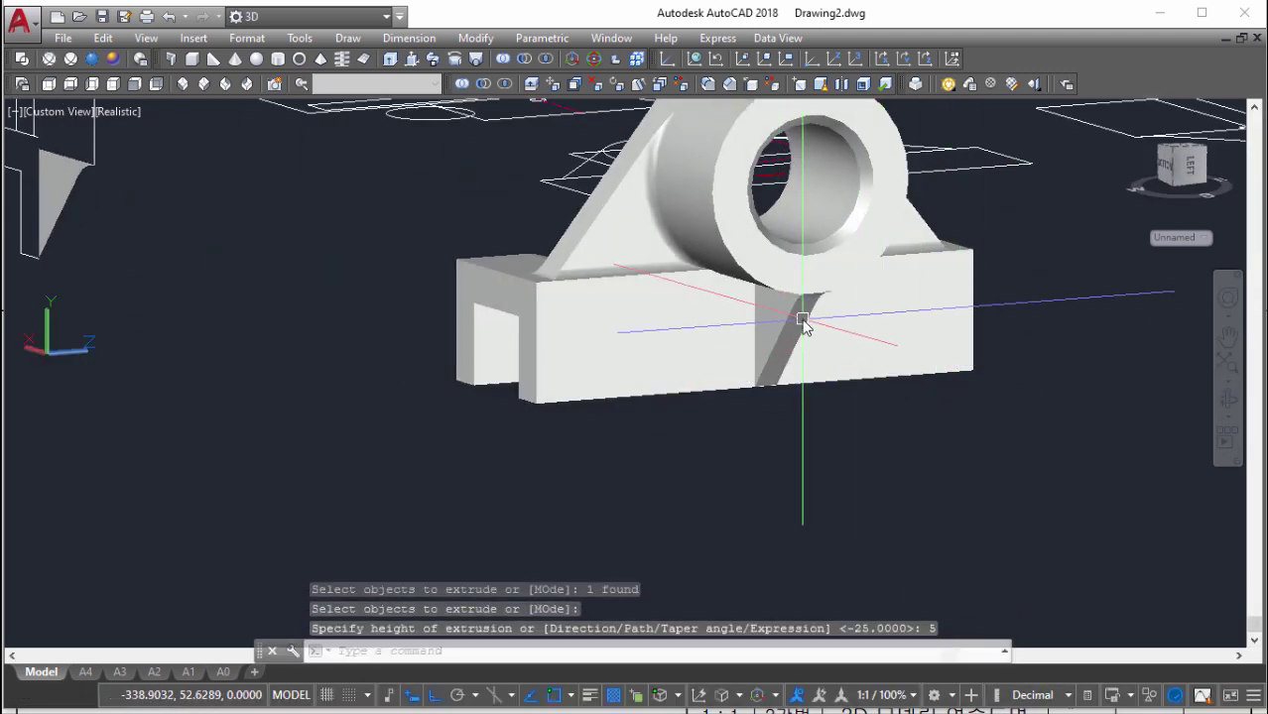
Move the wedge 2.5 units along -Z to centre it under the boss
text(M)
key(Return)
click(940, 474)
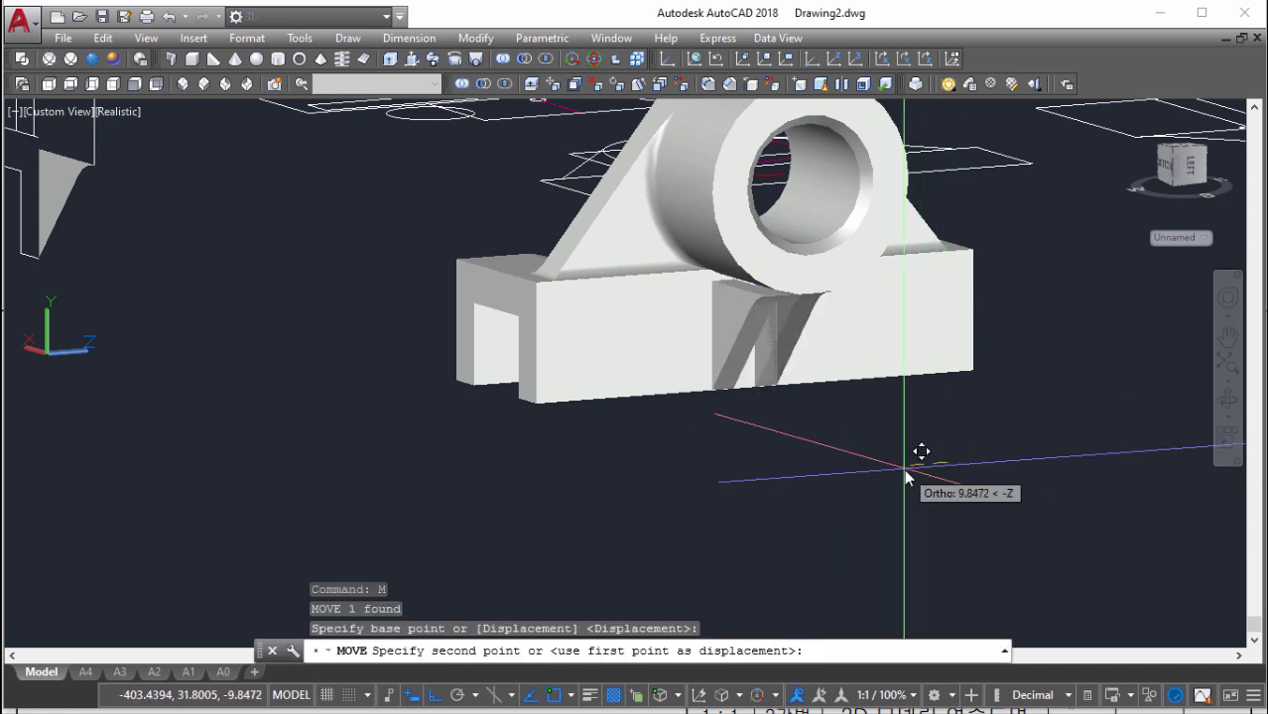
text(2.5)
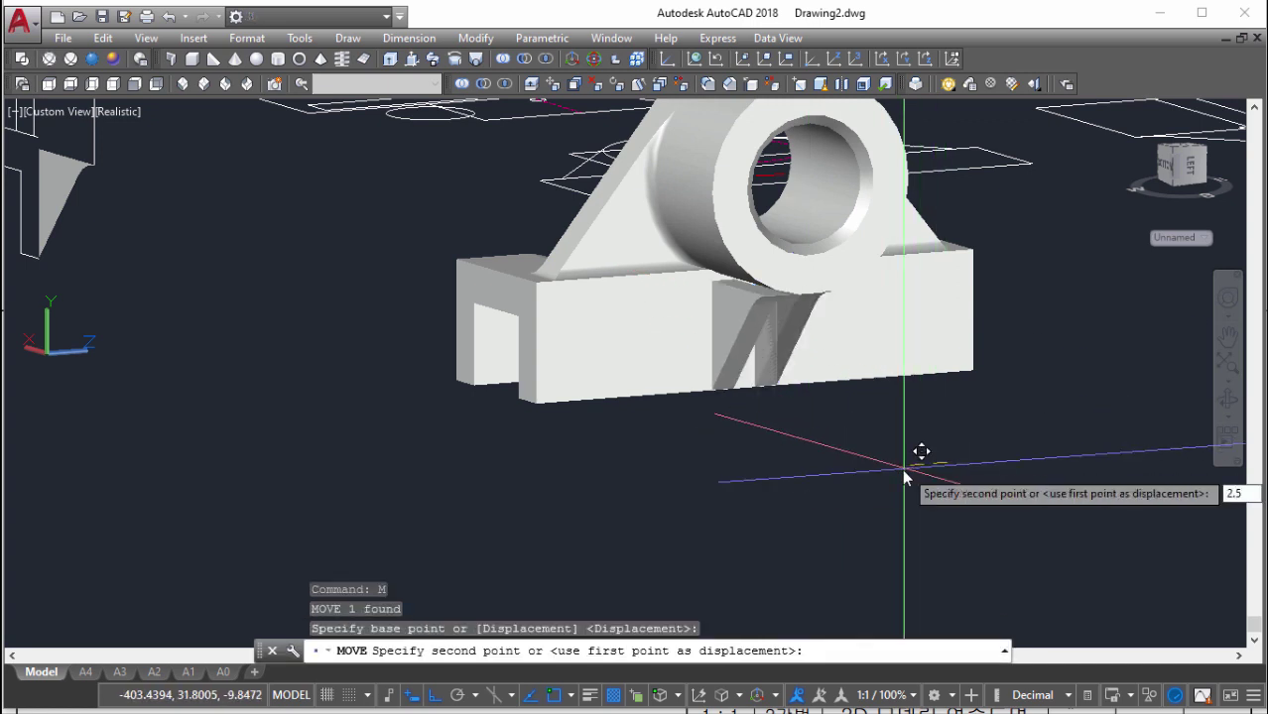
key(Return)
mouse_move(903, 474)
shift+middle_down()
mouse_move(835, 413)
mouse_move(839, 365)
shift+middle_up()
scroll(839, 365, down, 3)
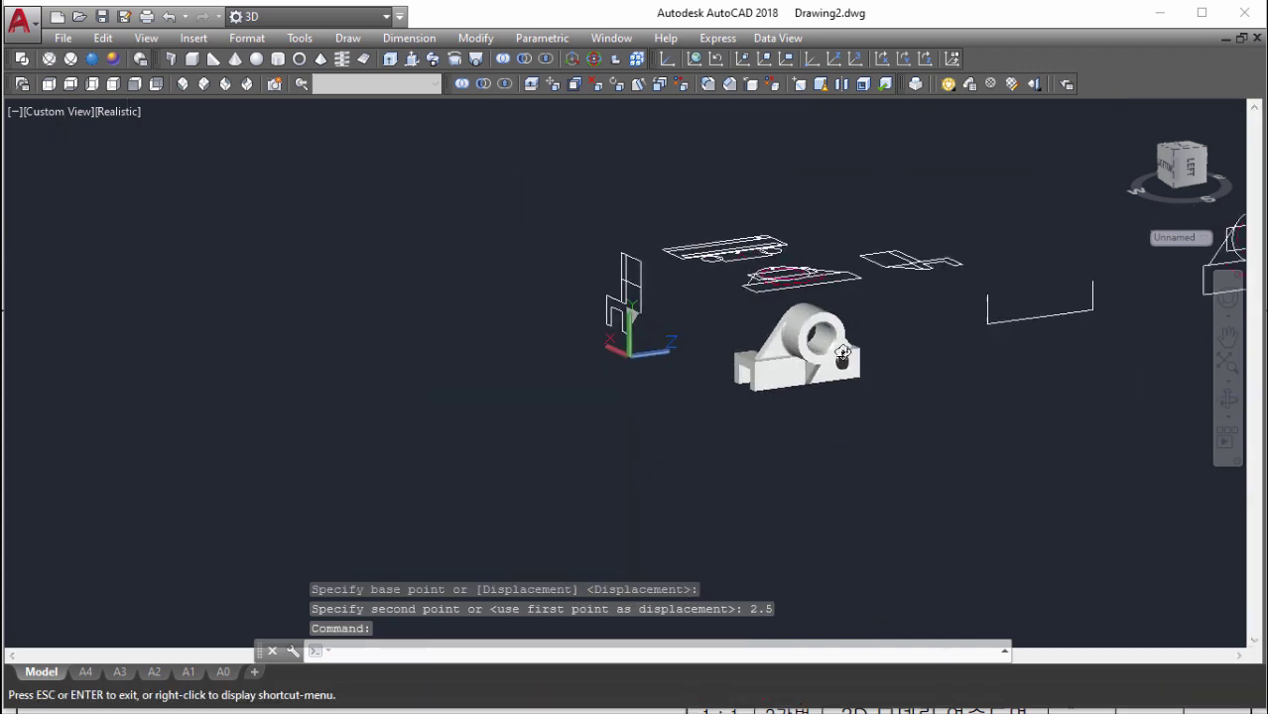
scroll(839, 366, up, 3)
Begin a UNION of the wedge and bracket solids
text(uni)
key(Return)
click(836, 348)
Unite the bracket and wedge into a single solid
click(779, 341)
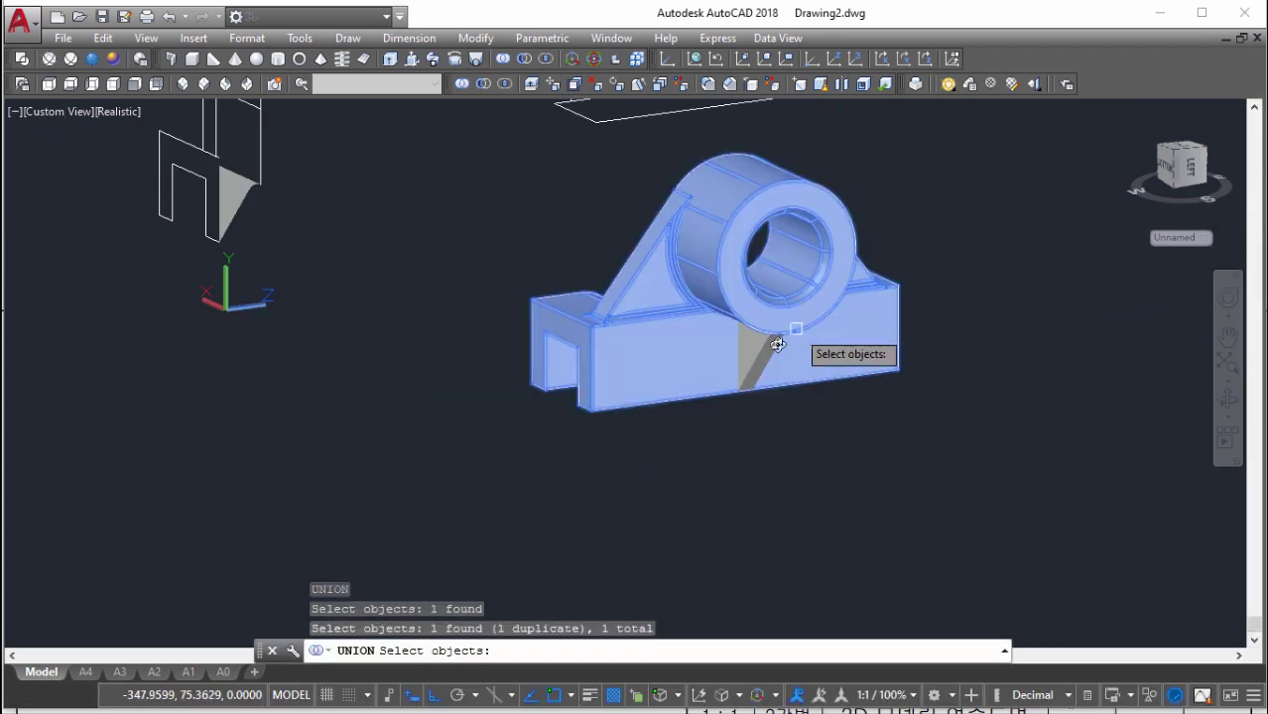
click(768, 350)
key(Return)
Switch to Front view and orbit the part to inspect the merged wedge
click(135, 83)
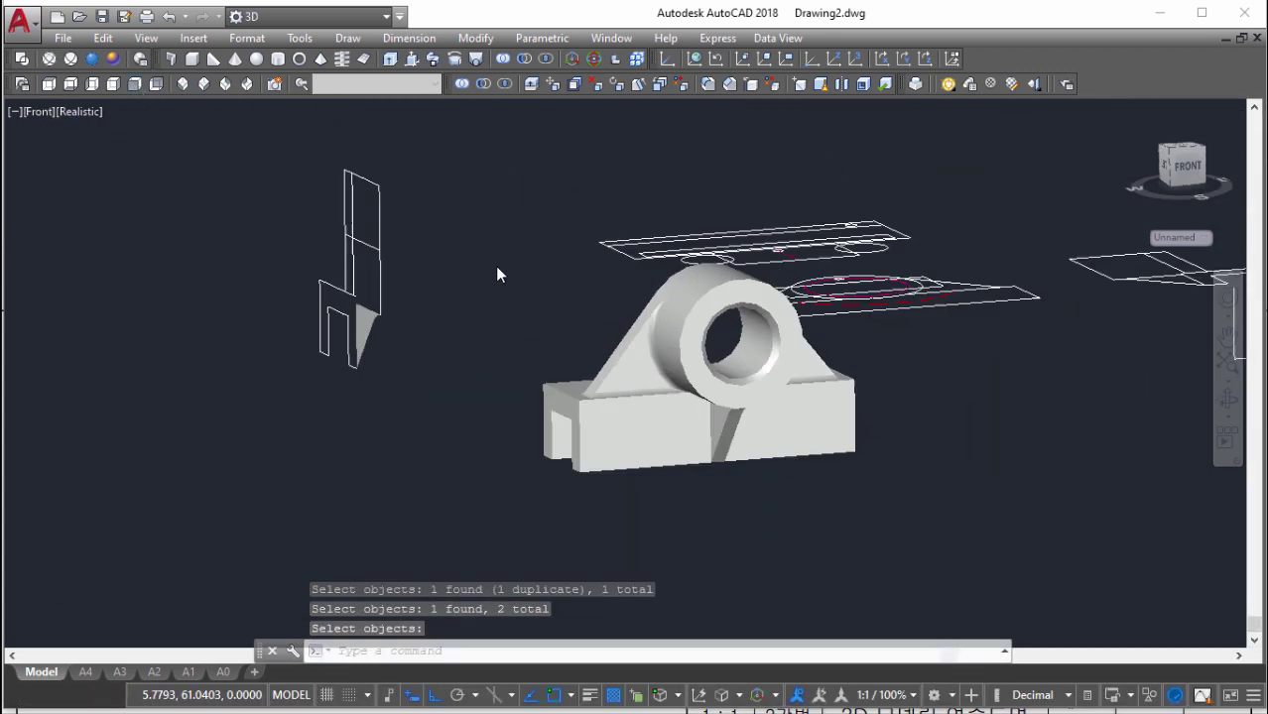
scroll(366, 348, up, 5)
scroll(277, 356, up, 2)
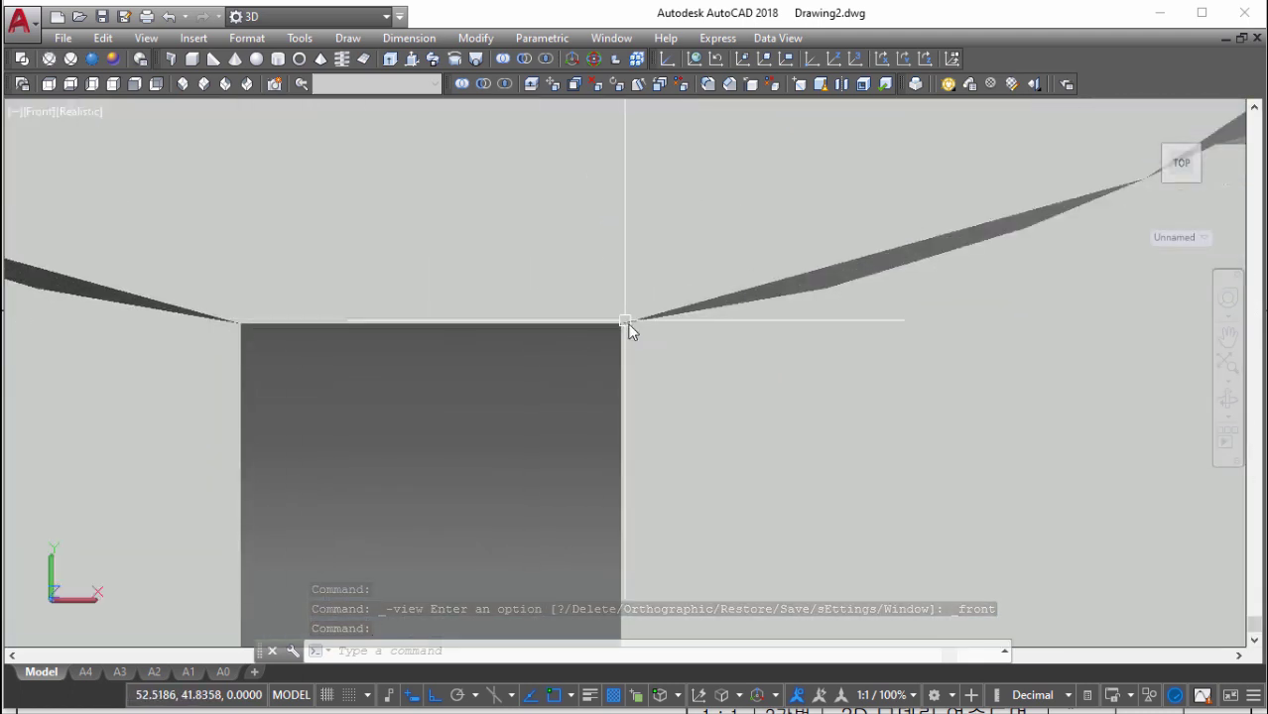
scroll(590, 338, down, 2)
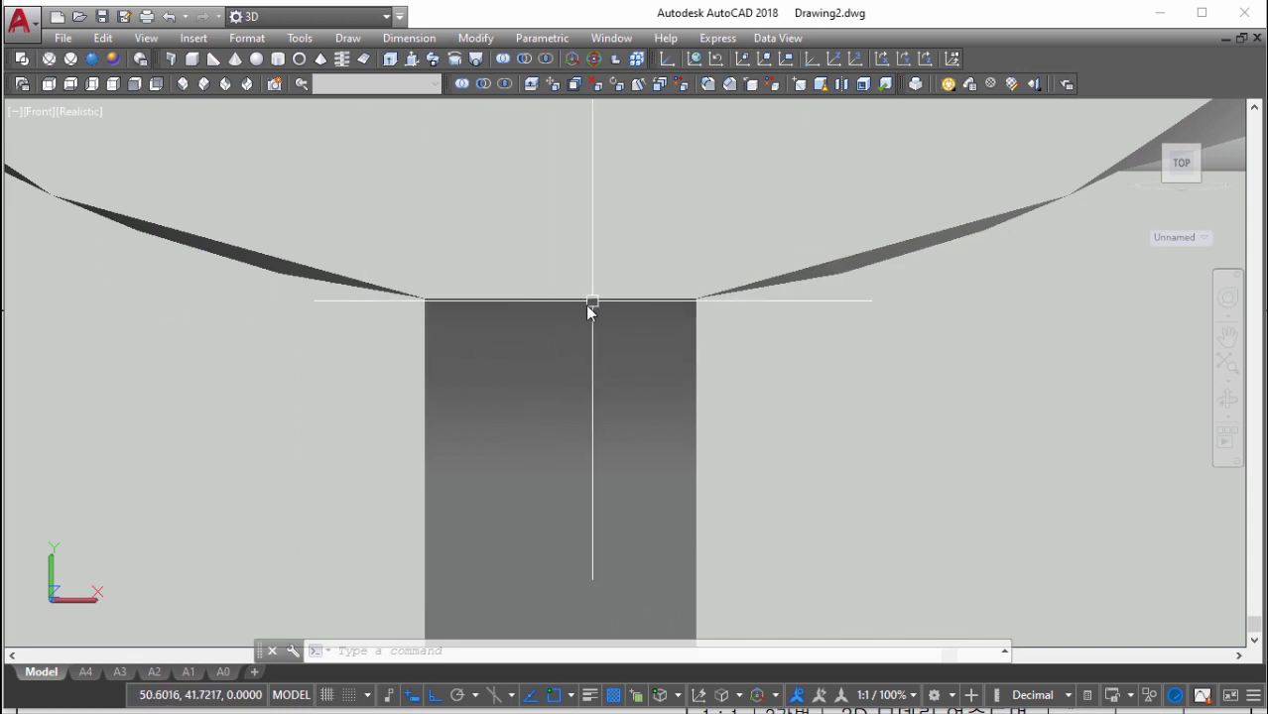
scroll(496, 302, down, 9)
scroll(636, 305, down, 5)
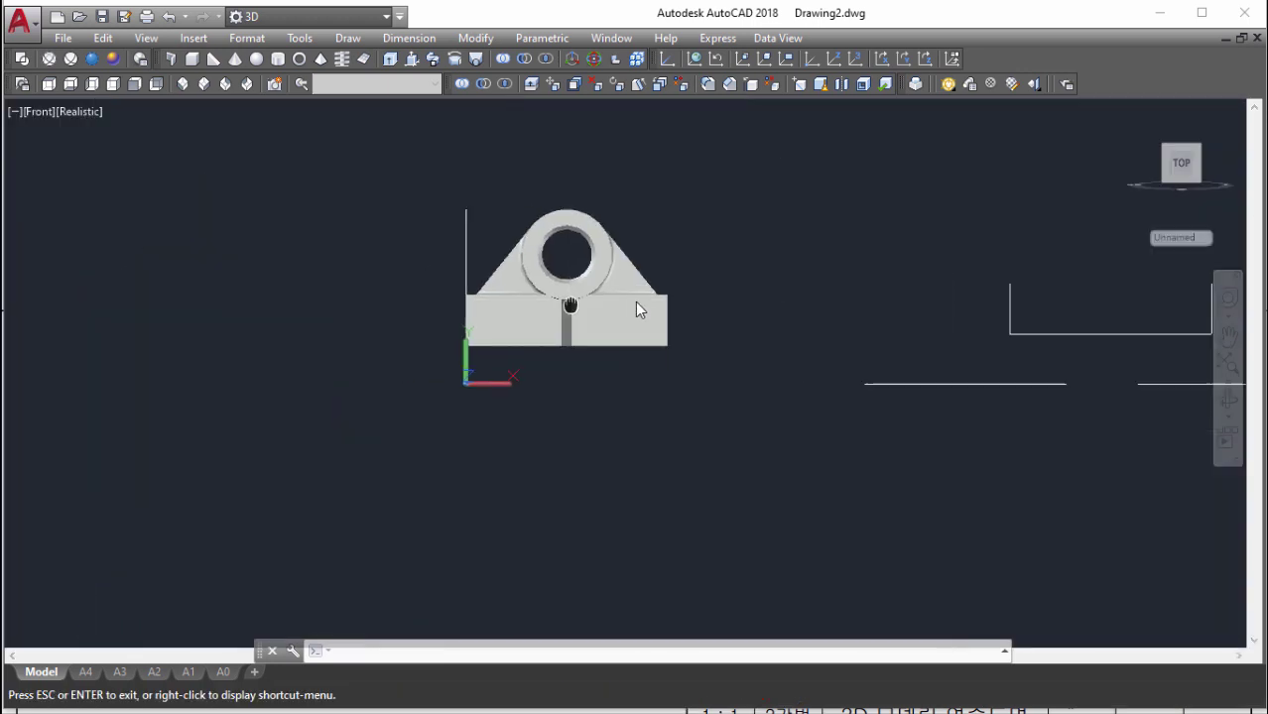
mouse_move(642, 328)
shift+middle_down()
mouse_move(740, 357)
mouse_move(640, 360)
mouse_move(772, 371)
mouse_move(566, 340)
mouse_move(684, 377)
shift+middle_up()
key(Escape)
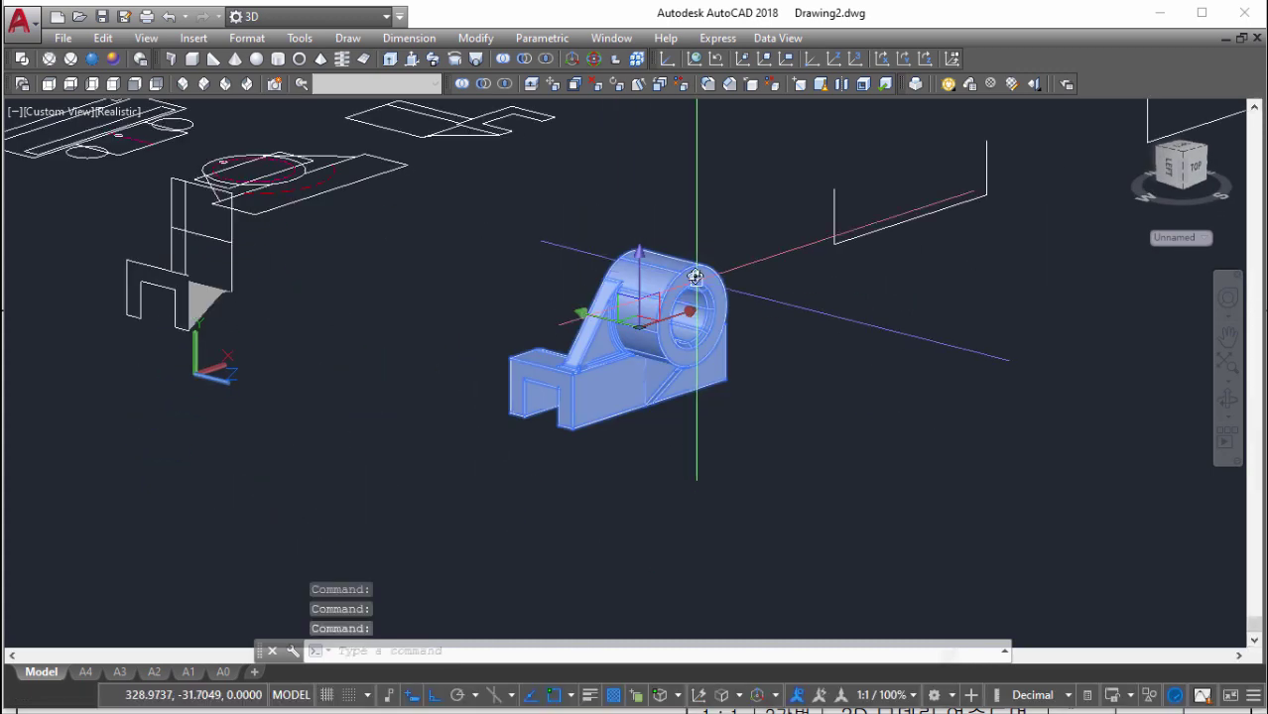
scroll(699, 288, up, 5)
scroll(700, 289, down, 7)
scroll(753, 328, up, 2)
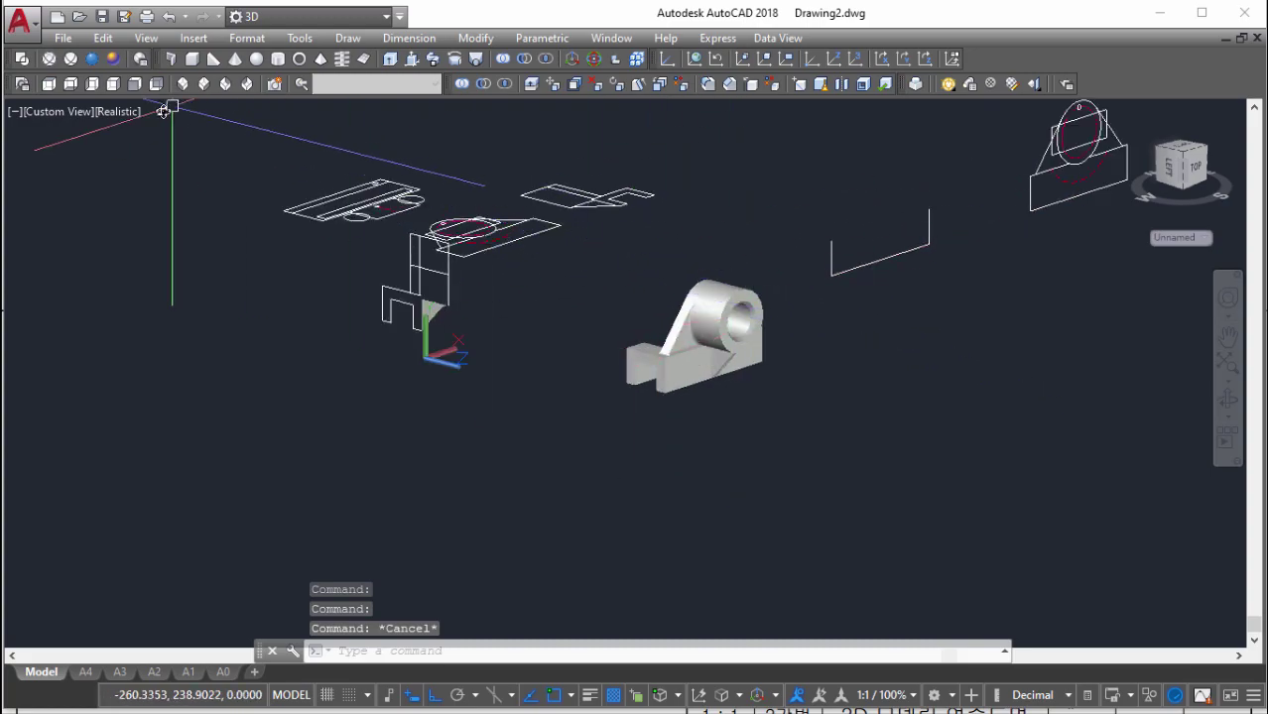
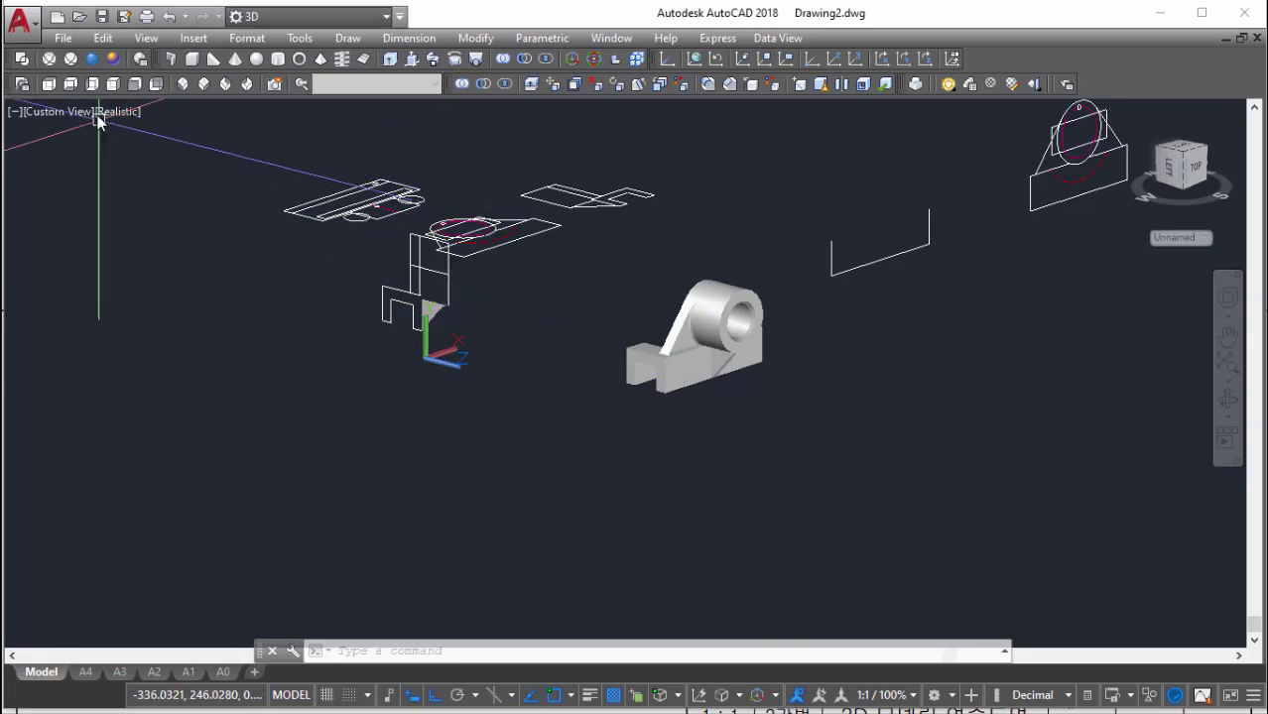
Switch to the Top view, then zoom and pan so the bracket fills the viewport
click(48, 84)
middle_drag(560, 347, 615, 335)
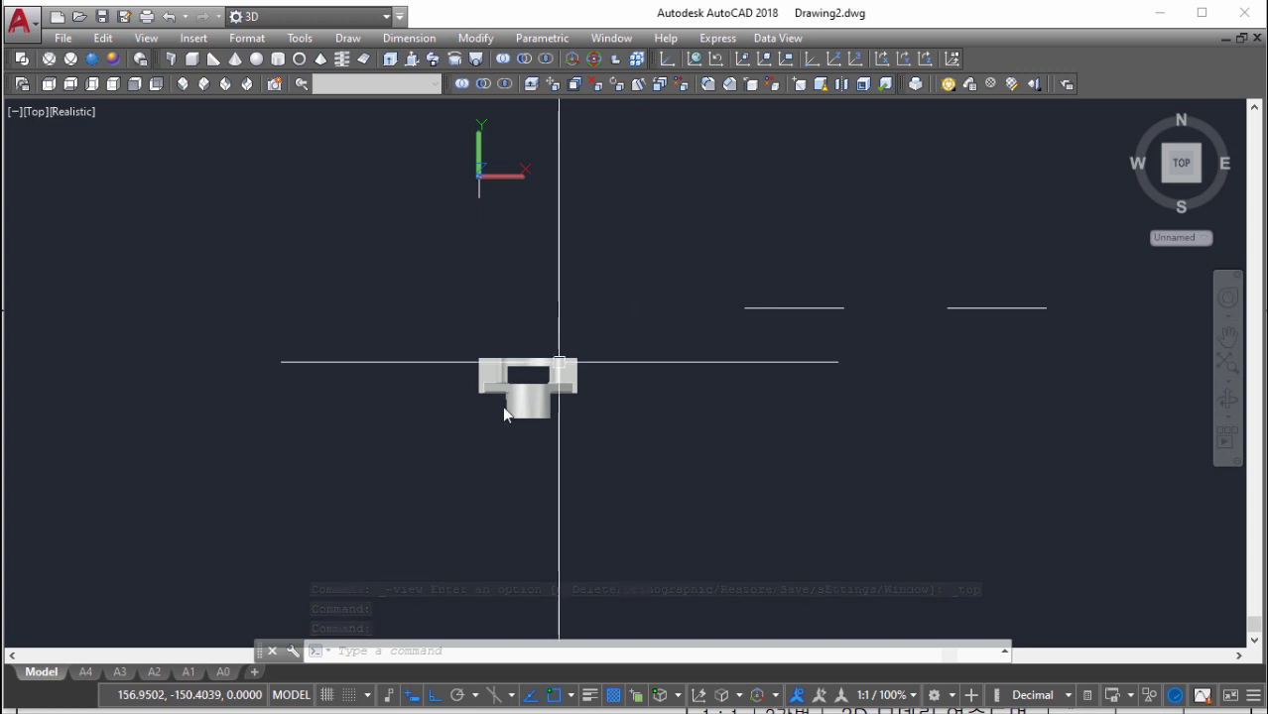
scroll(502, 406, up, 5)
middle_drag(825, 276, 649, 279)
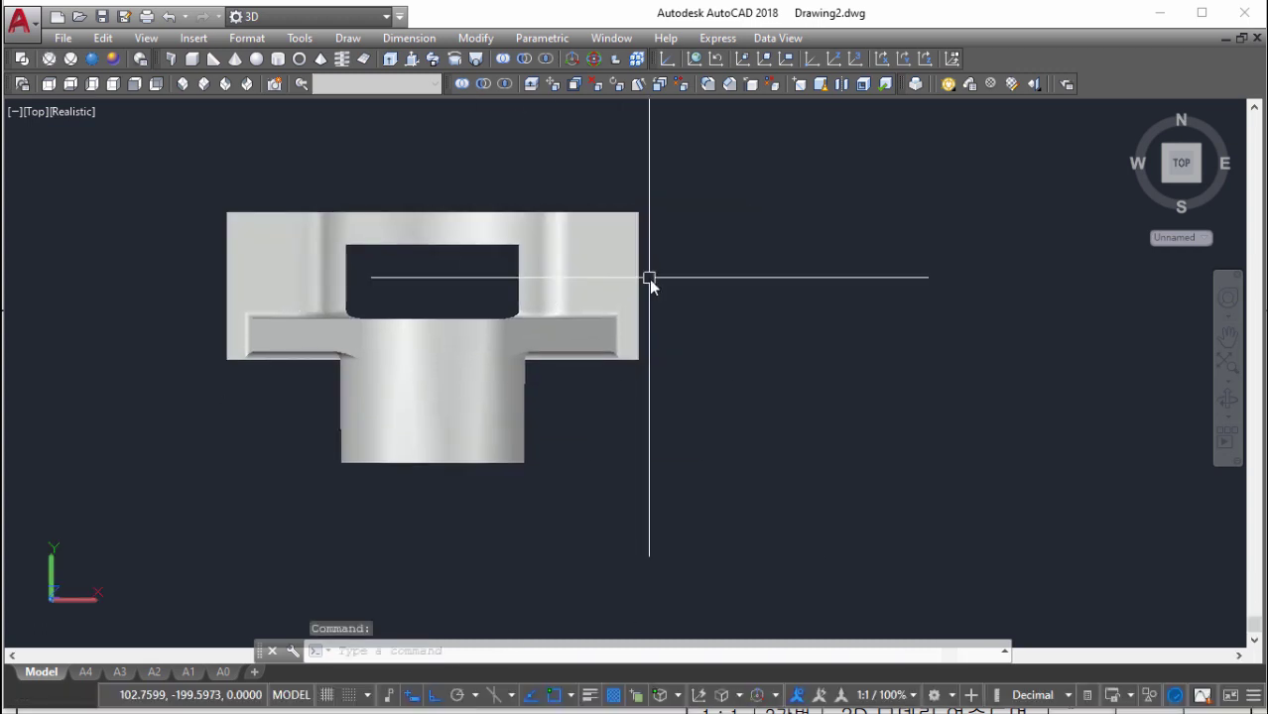
scroll(712, 269, down, 2)
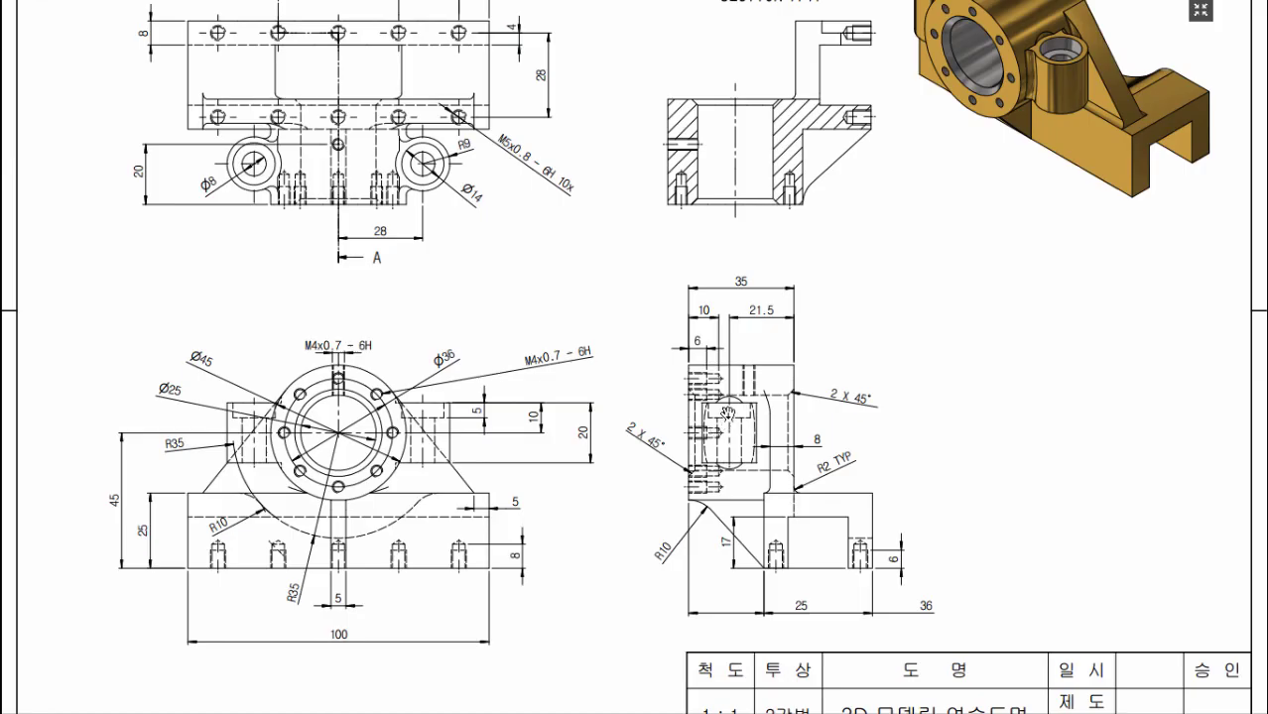
scroll(714, 387, up, 3)
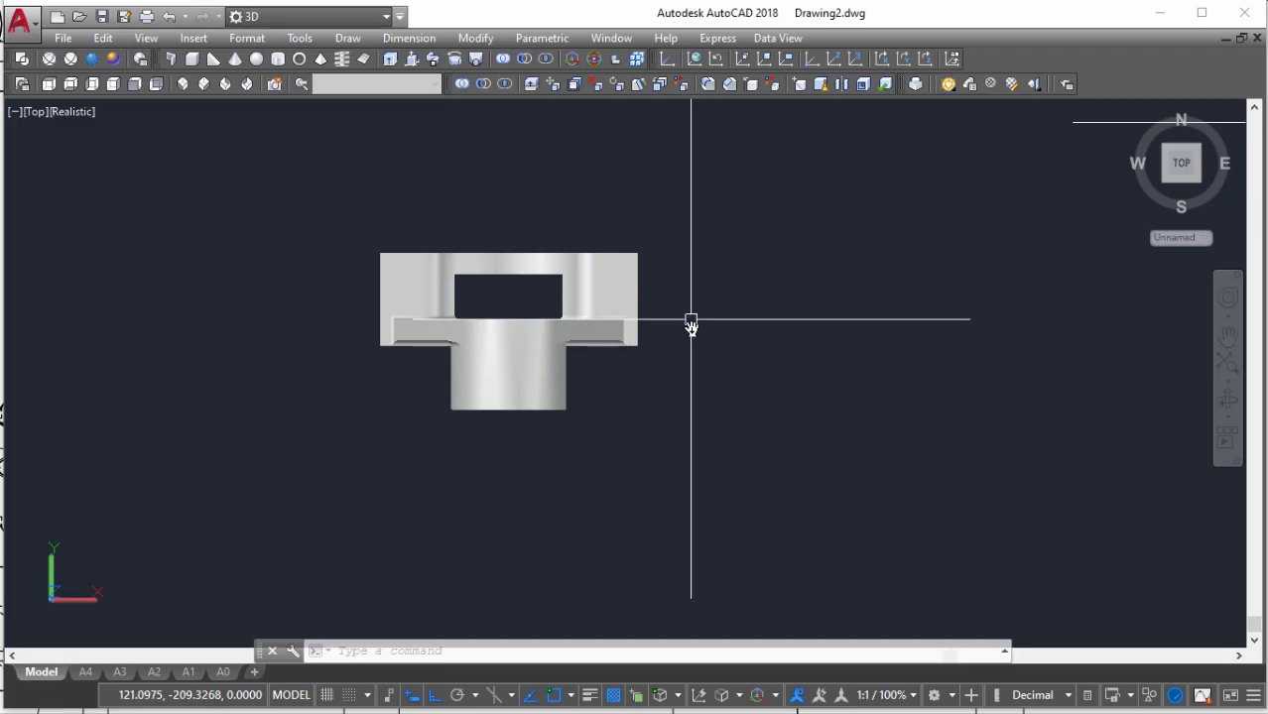
Draw a 3.3-diameter circle beside the bracket
text(c)
key(Return)
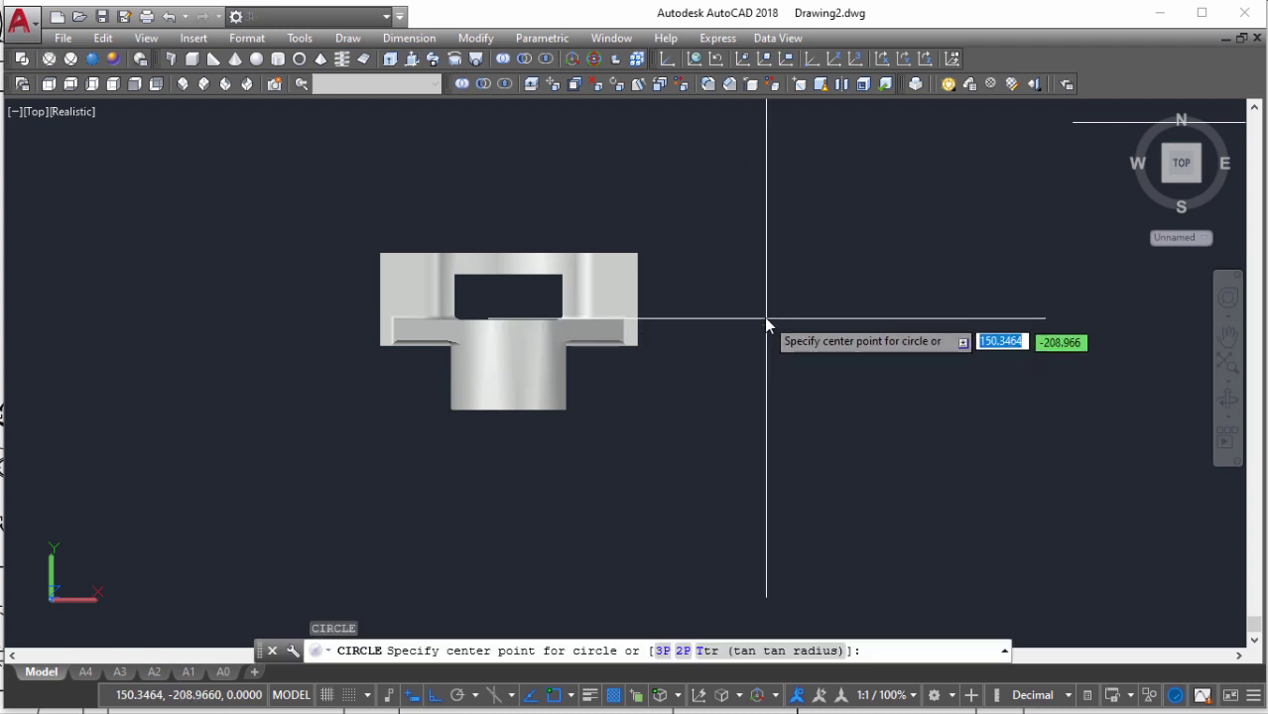
click(764, 316)
text(d)
key(Return)
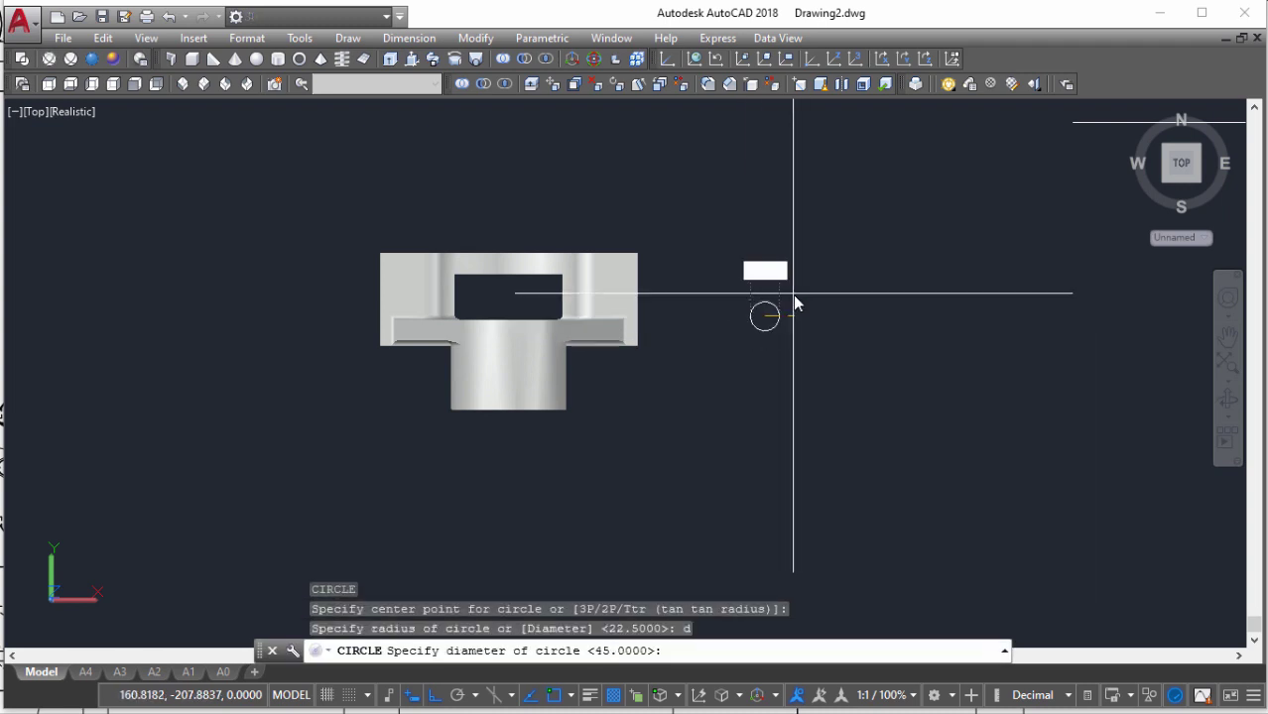
text(3.)
key(Return)
scroll(784, 303, up, 5)
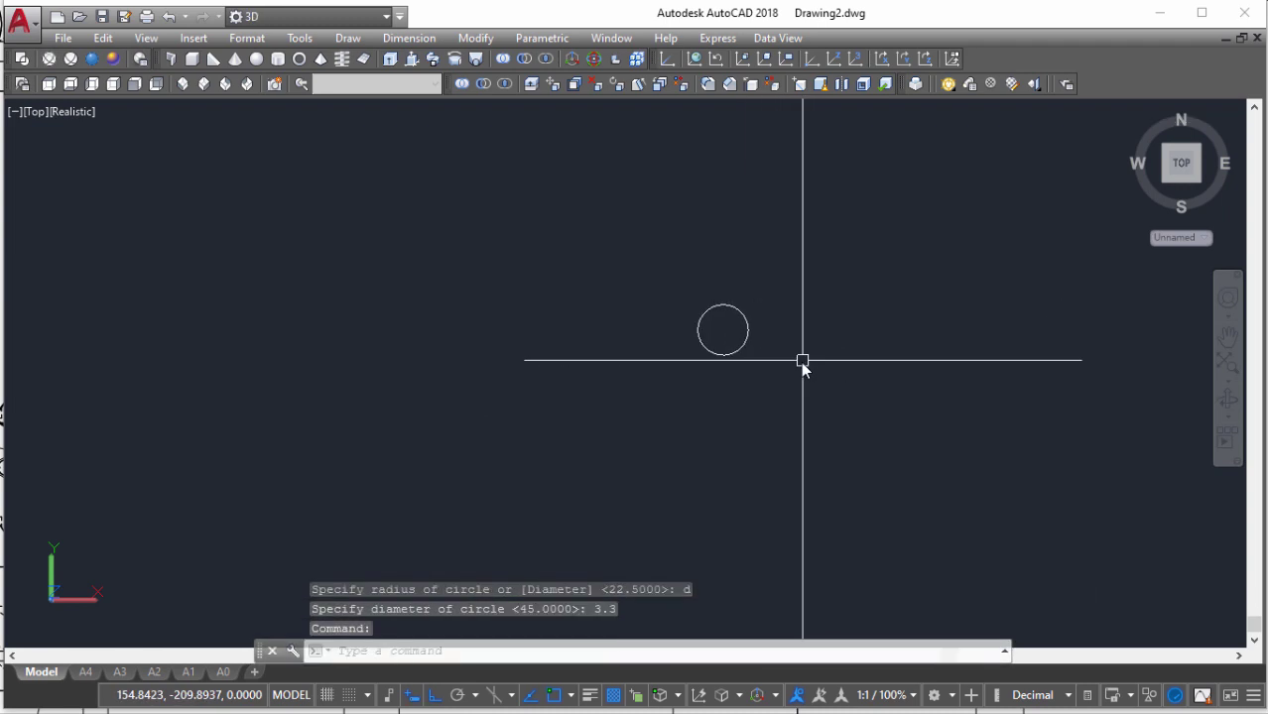
Draw the pin outline with a 10 upward and 3.3 leftward line, plus a vertical centre line
text(l)
key(Return)
click(746, 328)
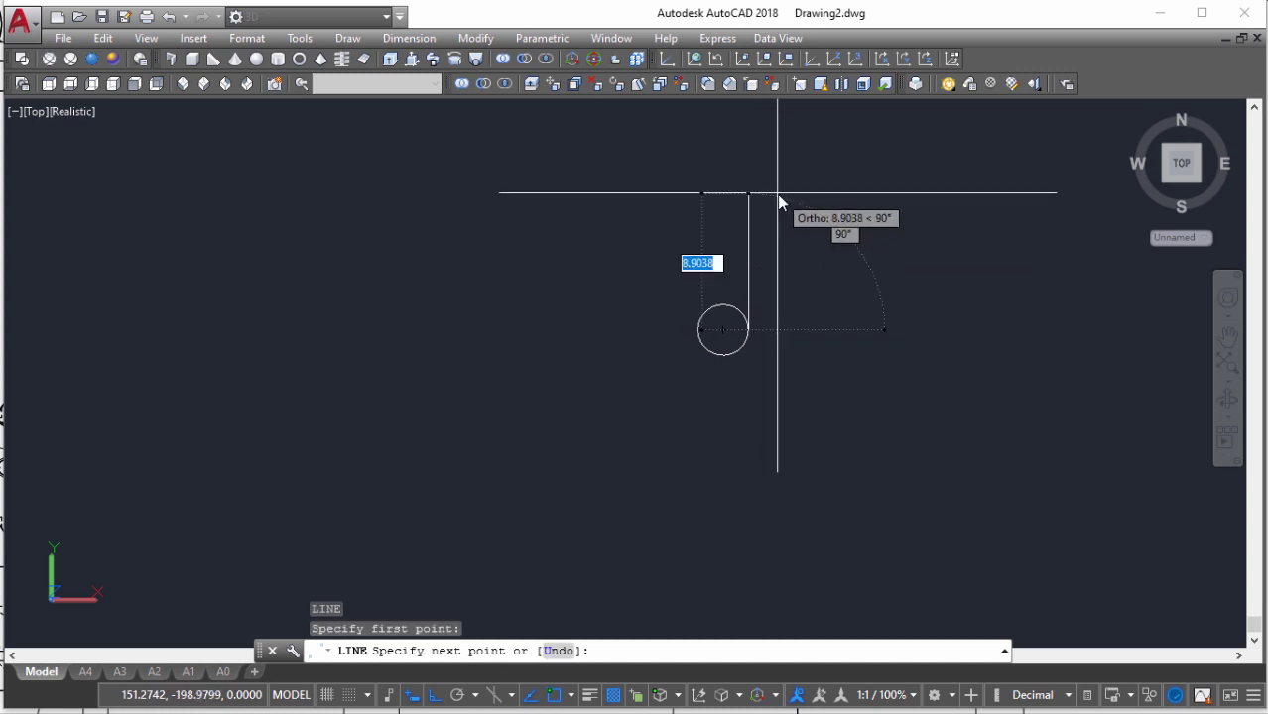
text(10)
key(Return)
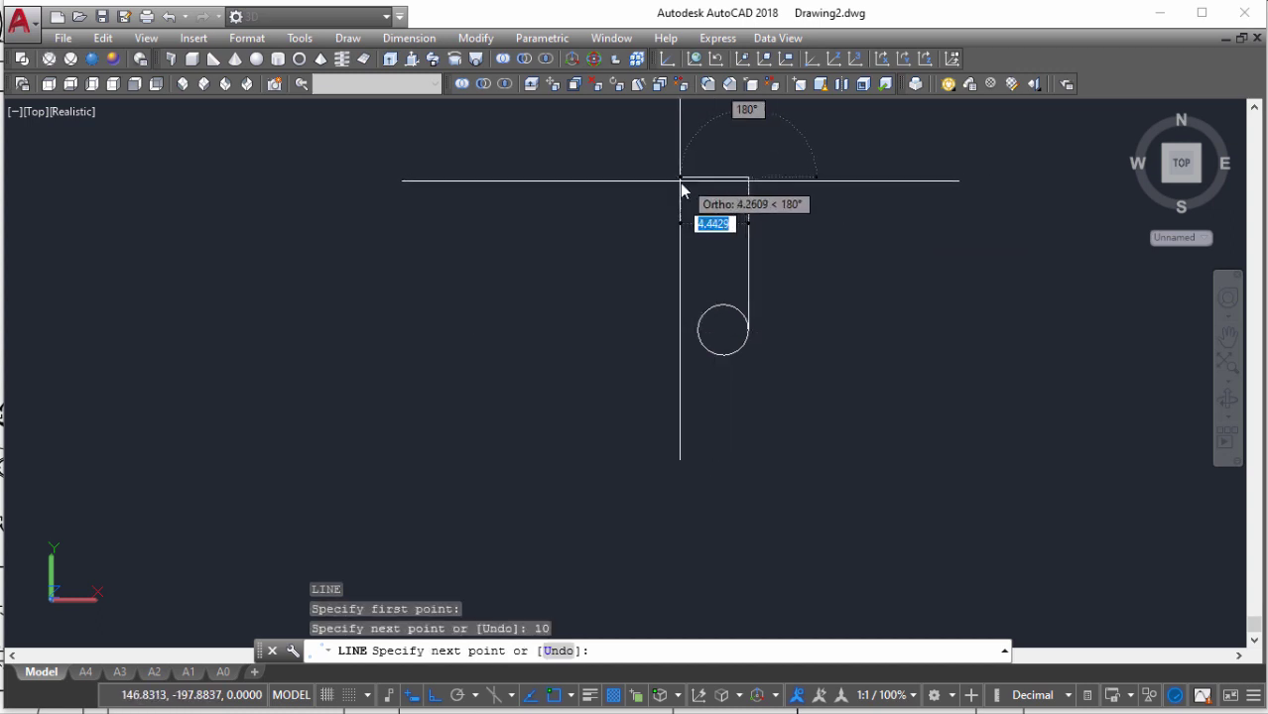
text(3.3)
key(Return)
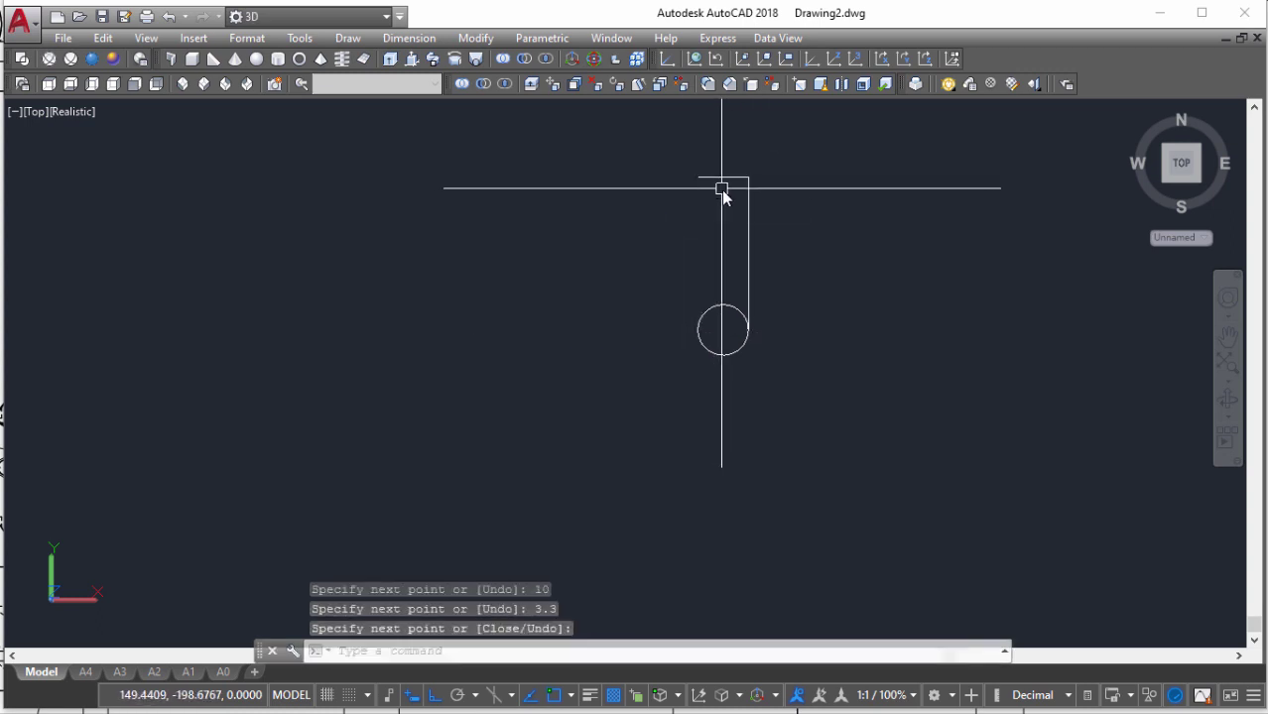
key(Return)
key(Return)
click(722, 328)
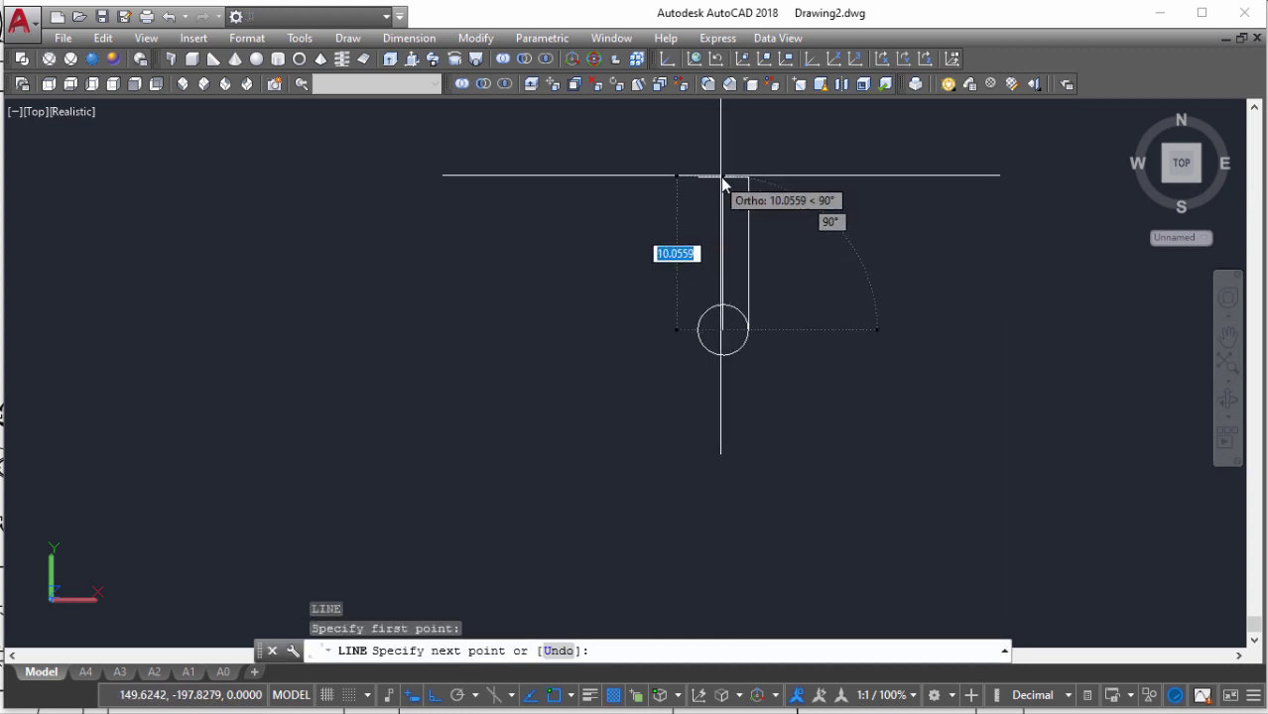
click(723, 179)
key(Return)
Rotate the short top segment -30° about its right end
click(744, 178)
scroll(774, 213, up, 3)
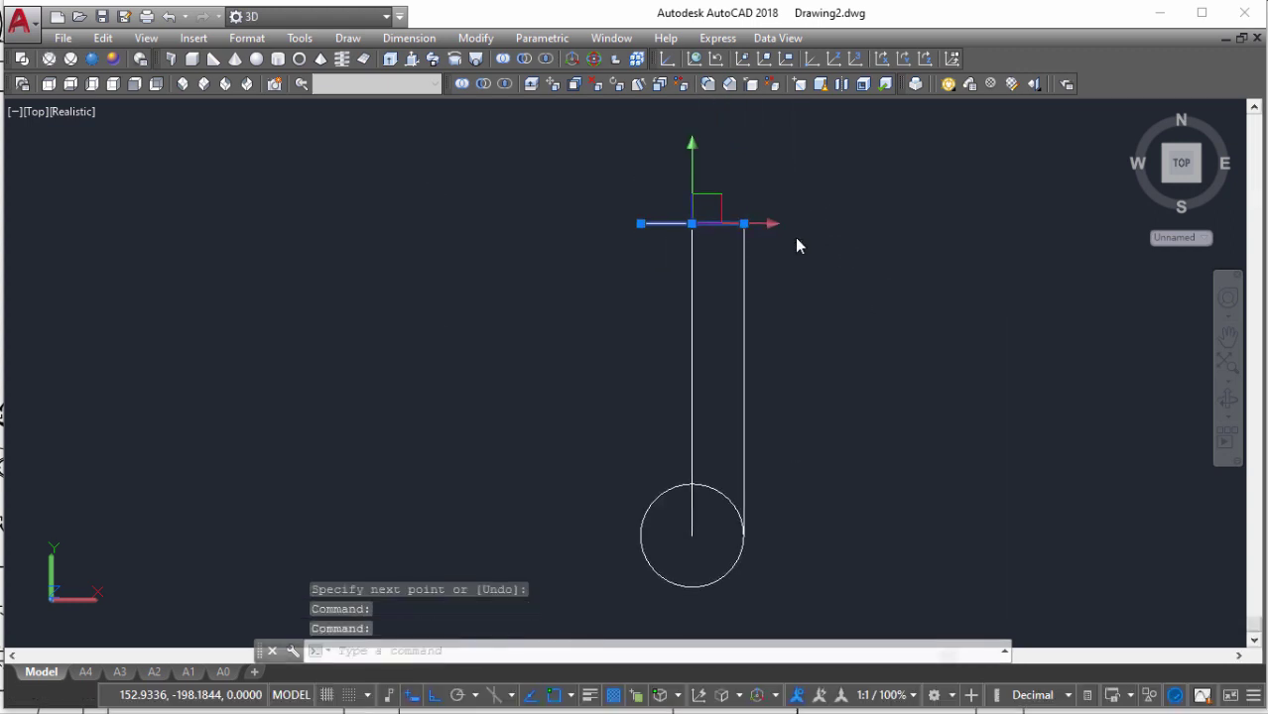
text(ro)
key(Return)
click(746, 228)
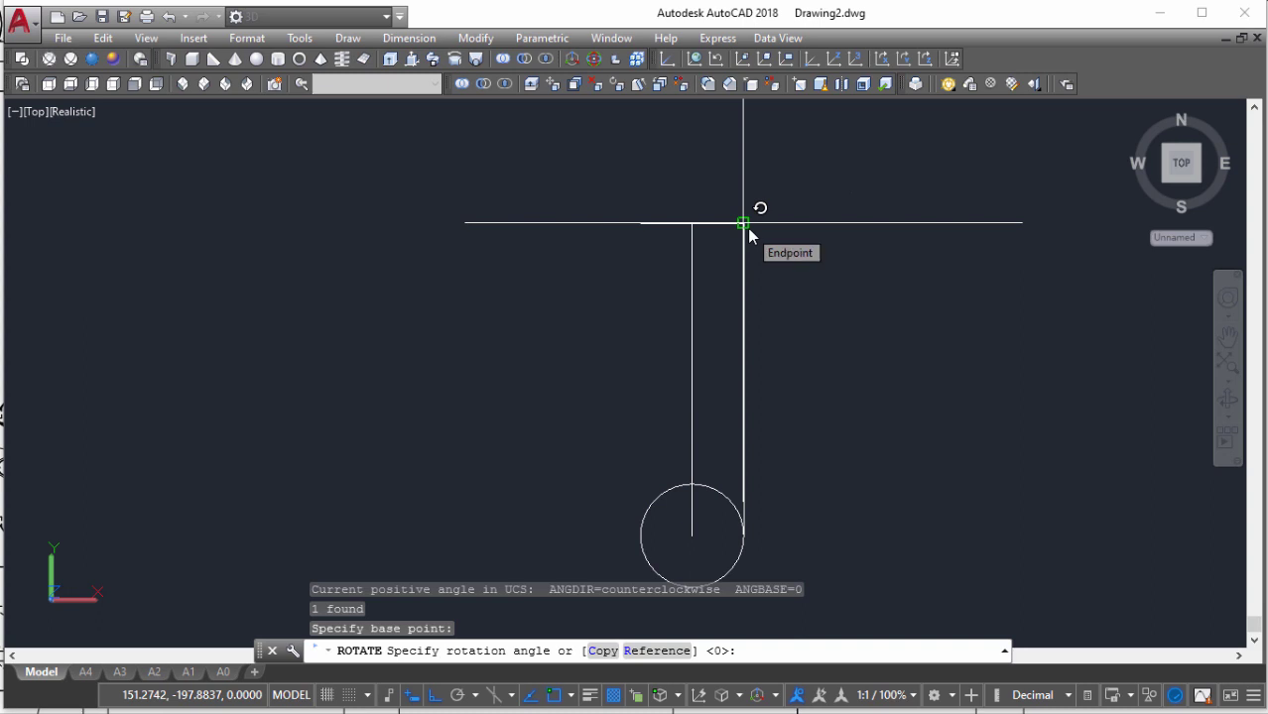
text(-30)
key(Return)
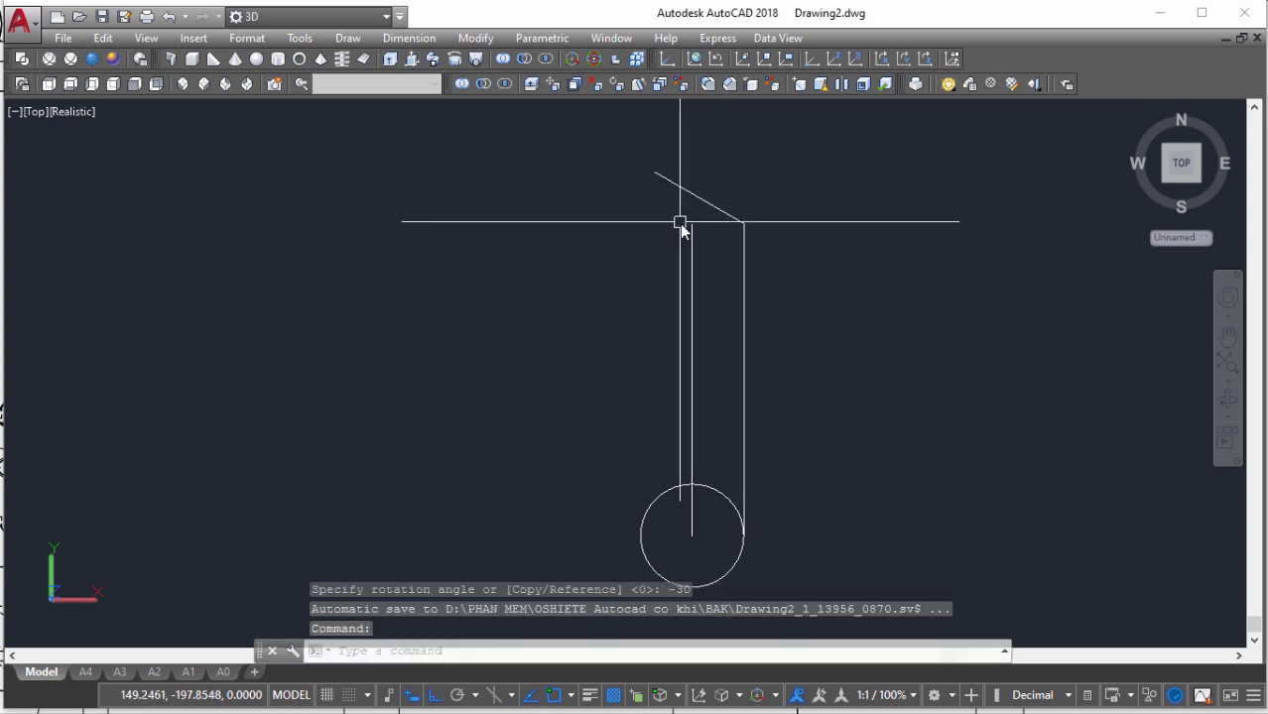
Clean up the outline with extend and trim, and delete the circle
text(ex)
key(Return)
key(Return)
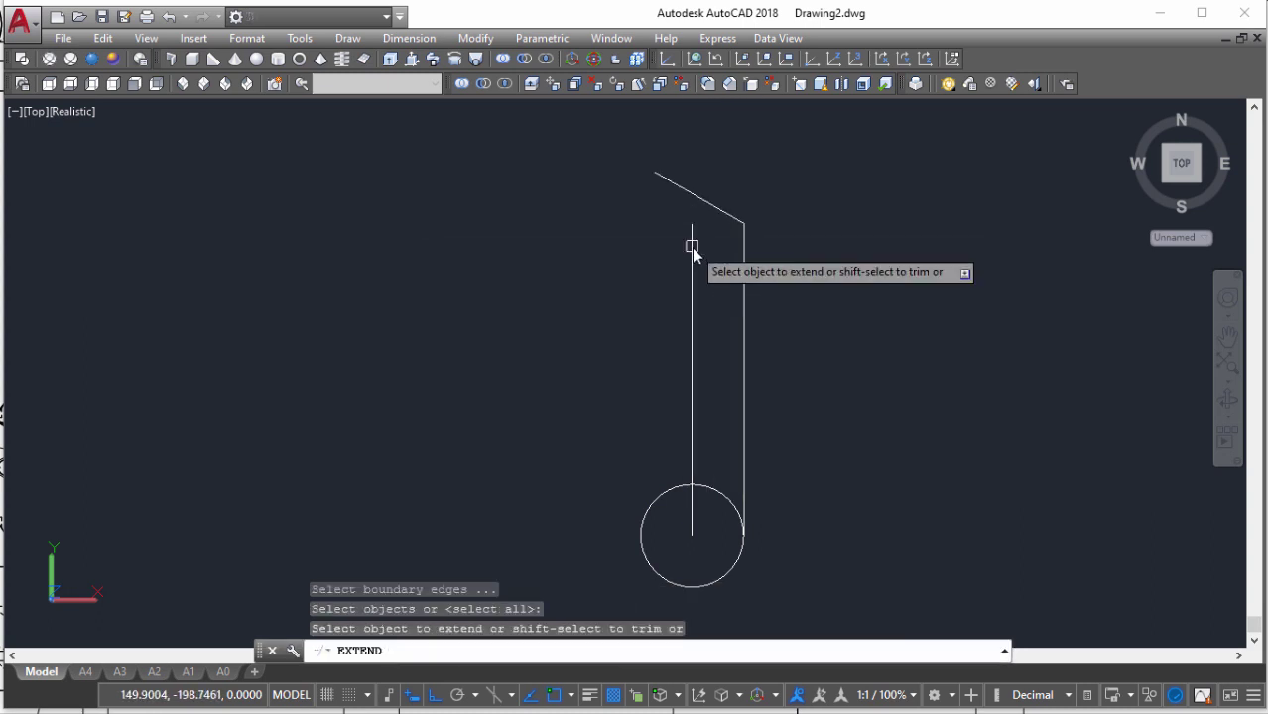
key(Escape)
text(tr)
key(Return)
key(Return)
key(Escape)
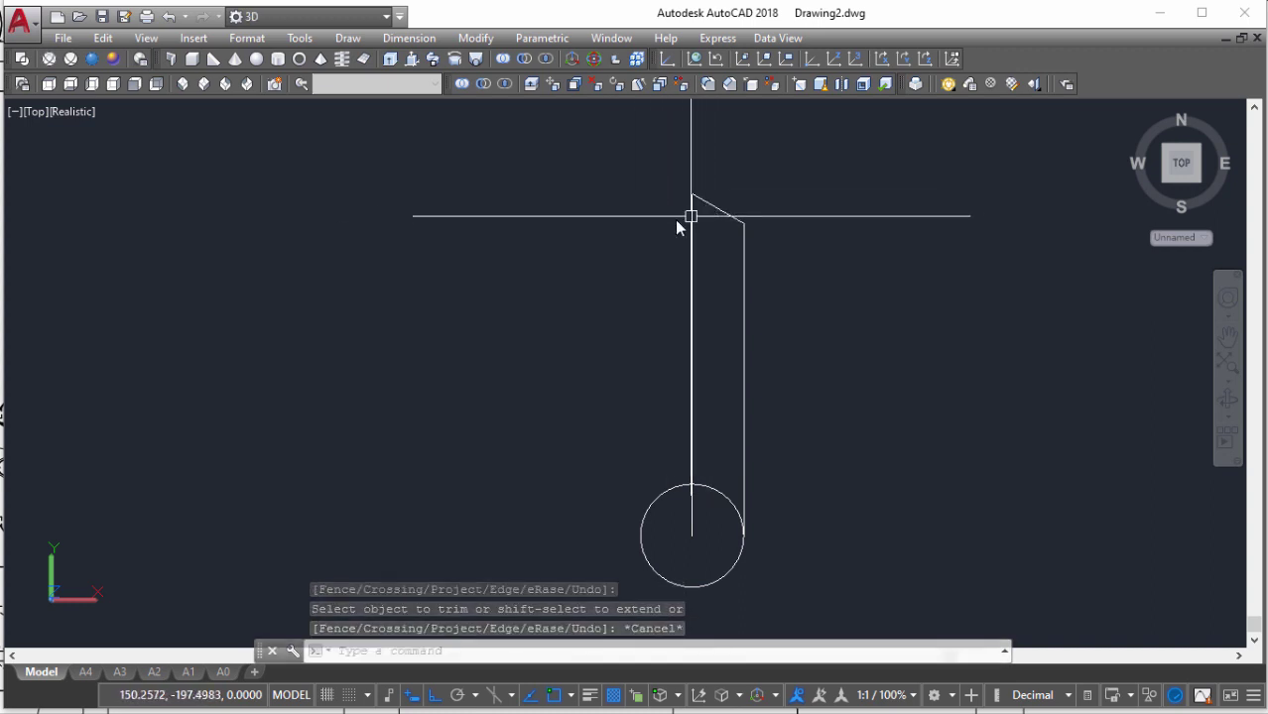
click(721, 497)
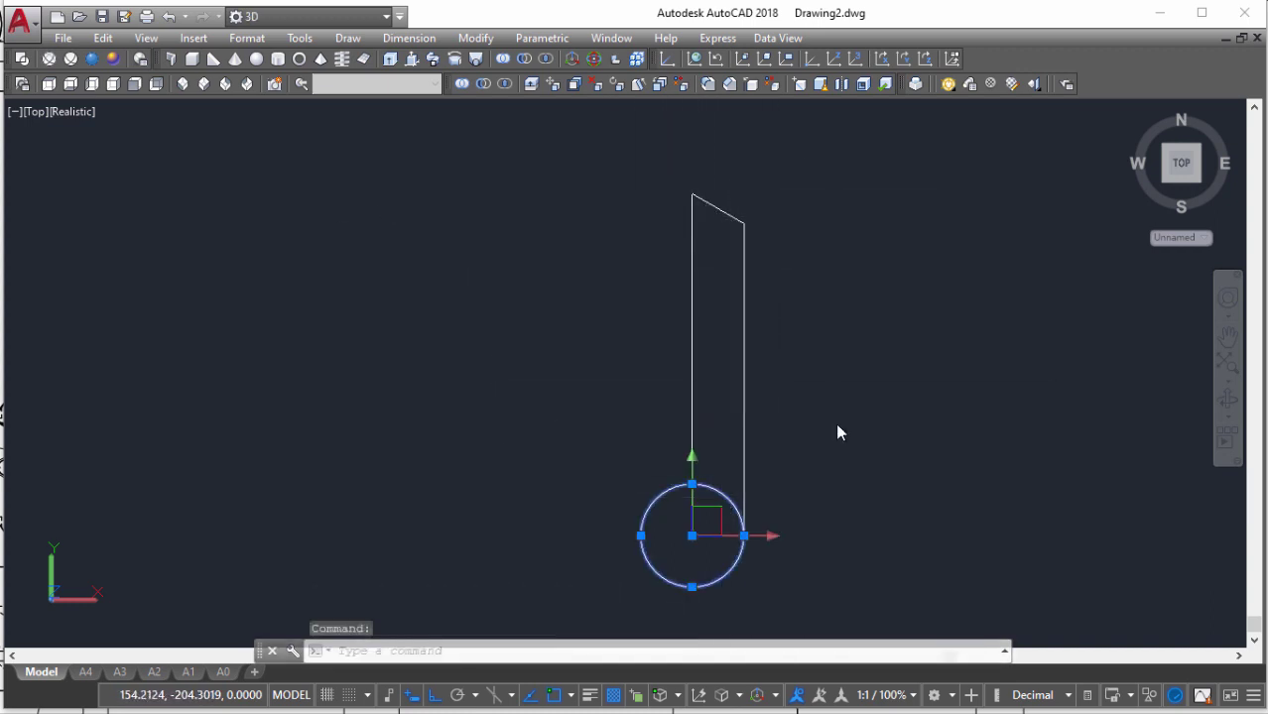
key(Delete)
Close the bottom of the outline with a line and convert it into a region
text(l)
key(Return)
click(743, 536)
click(692, 536)
key(Return)
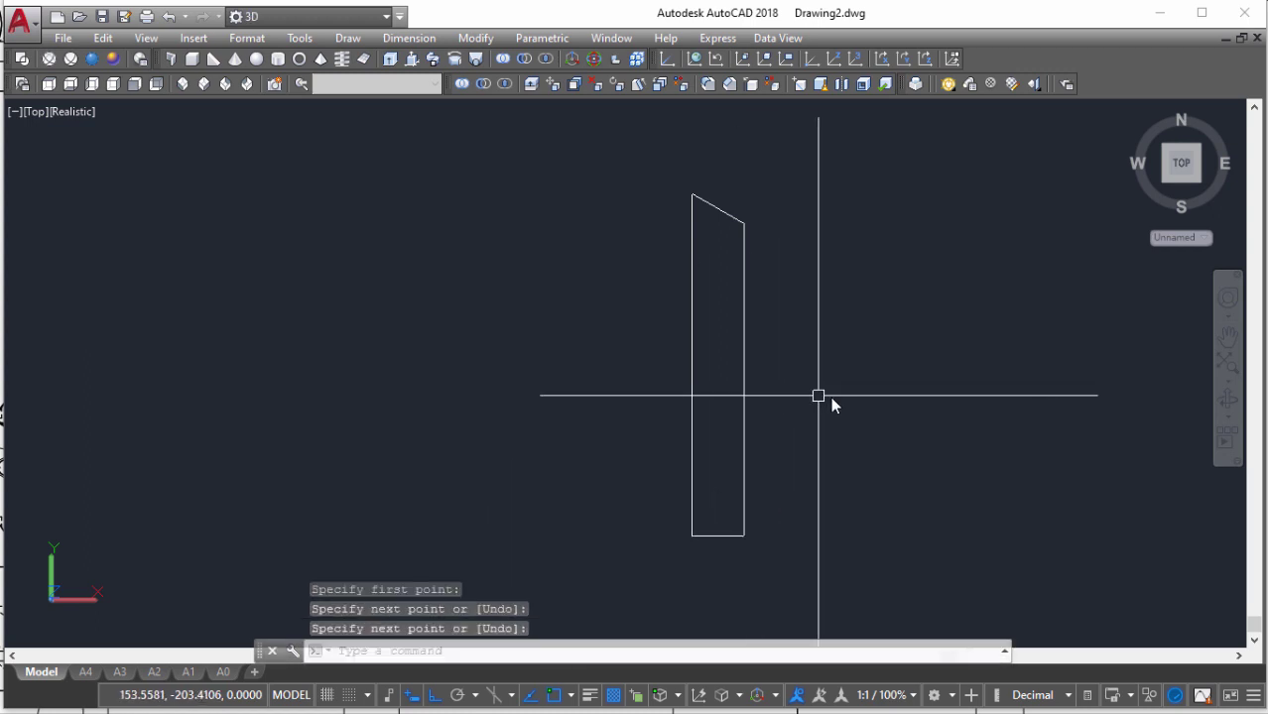
text(reg)
key(Return)
click(637, 161)
click(800, 557)
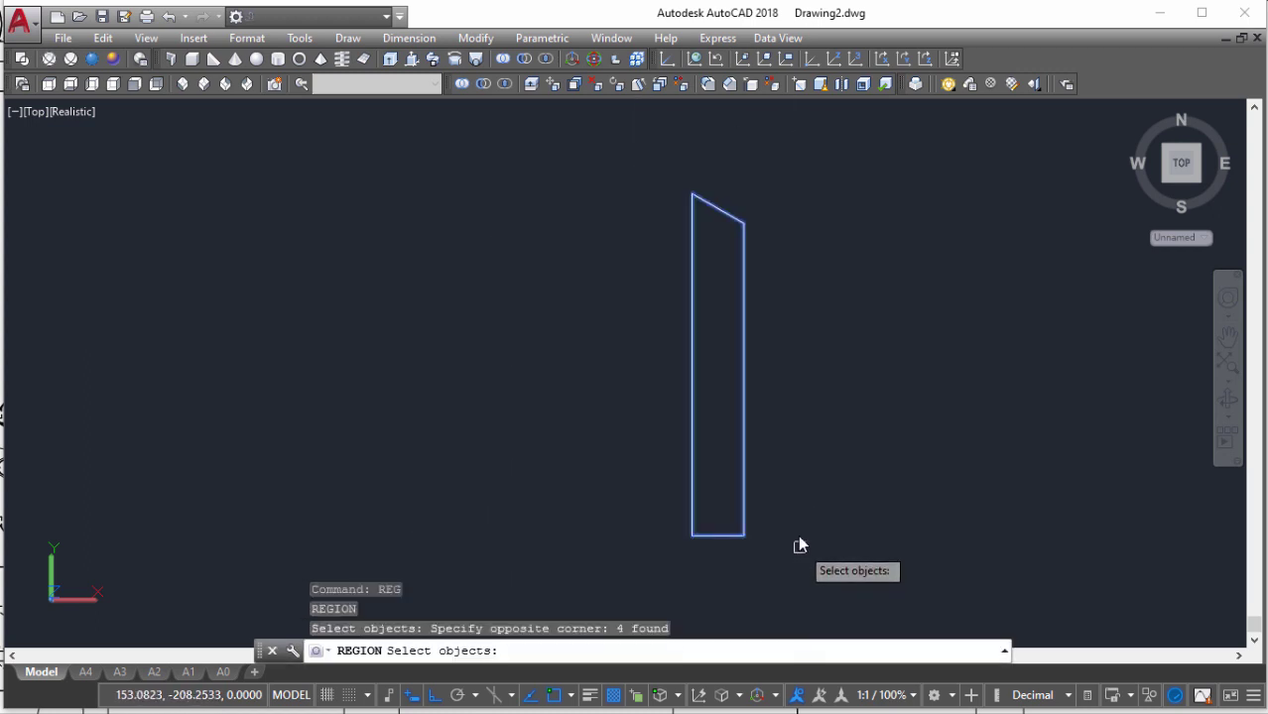
key(Return)
Revolve the region 360° about the centre line into a pointed pin solid
text(re)
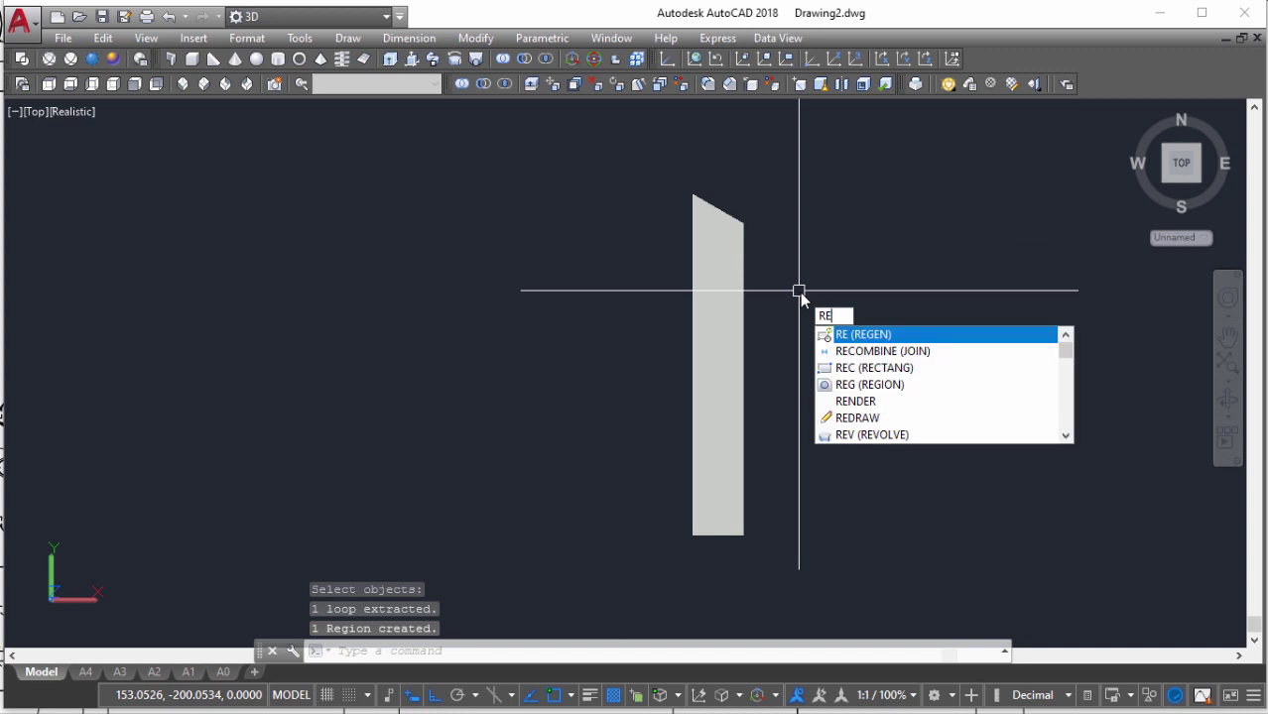
text(v)
key(Return)
click(744, 230)
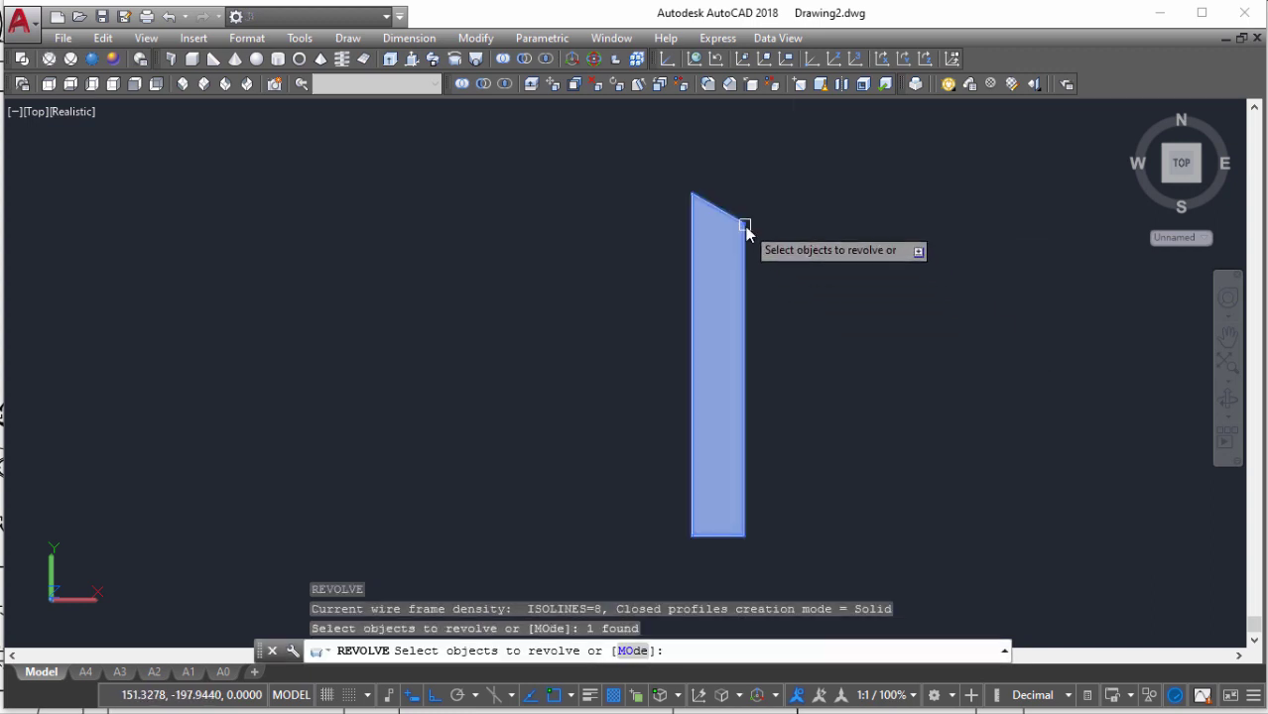
key(Return)
click(693, 199)
click(697, 544)
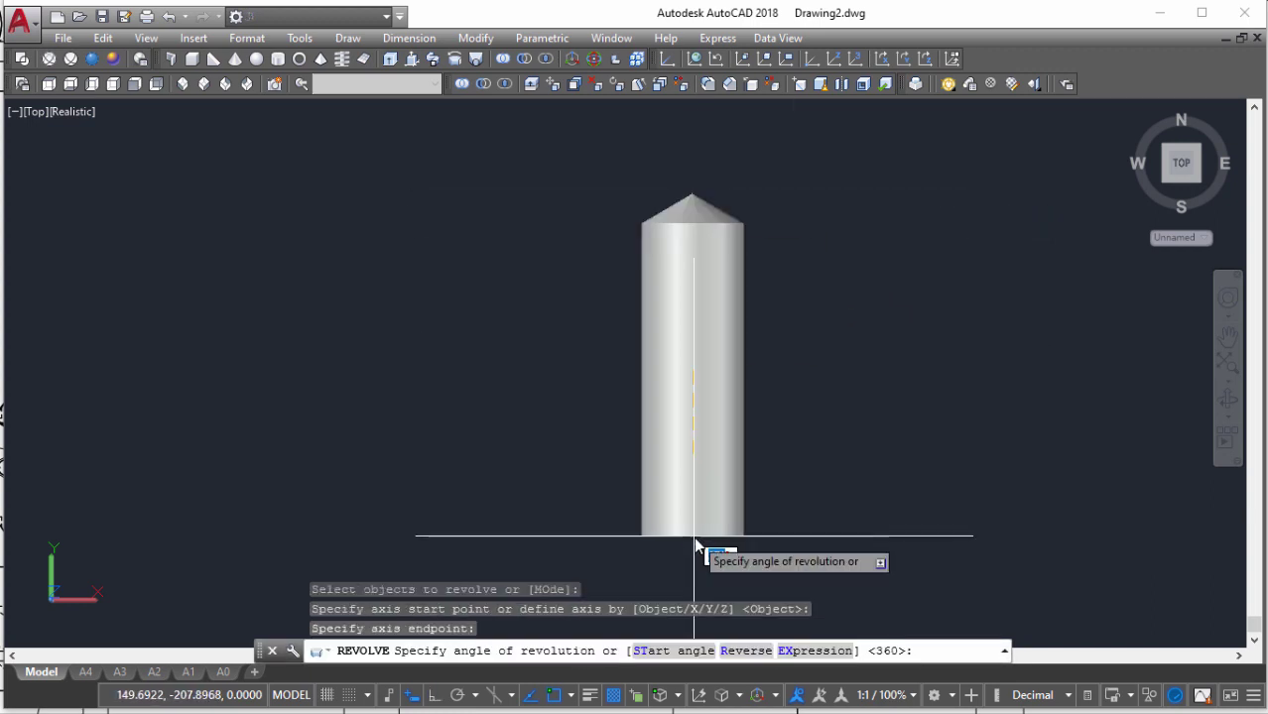
text(360)
key(Return)
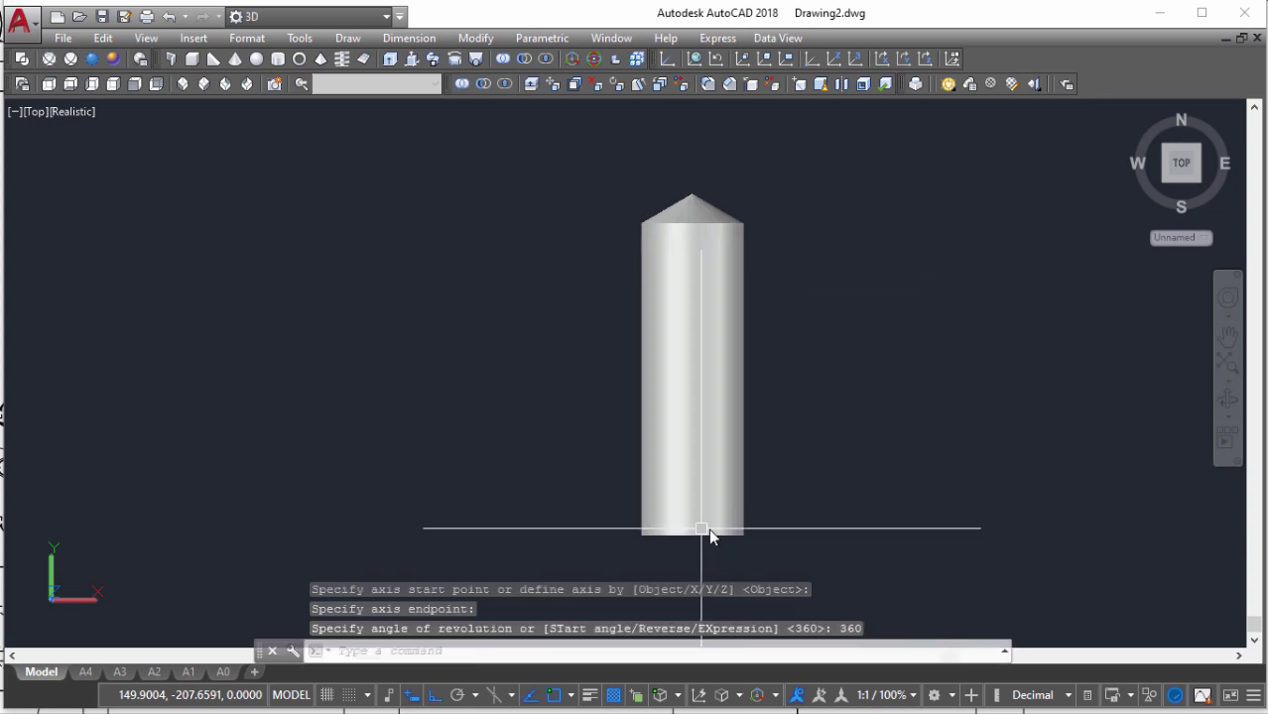
scroll(709, 528, down, 4)
middle_drag(736, 383, 700, 311)
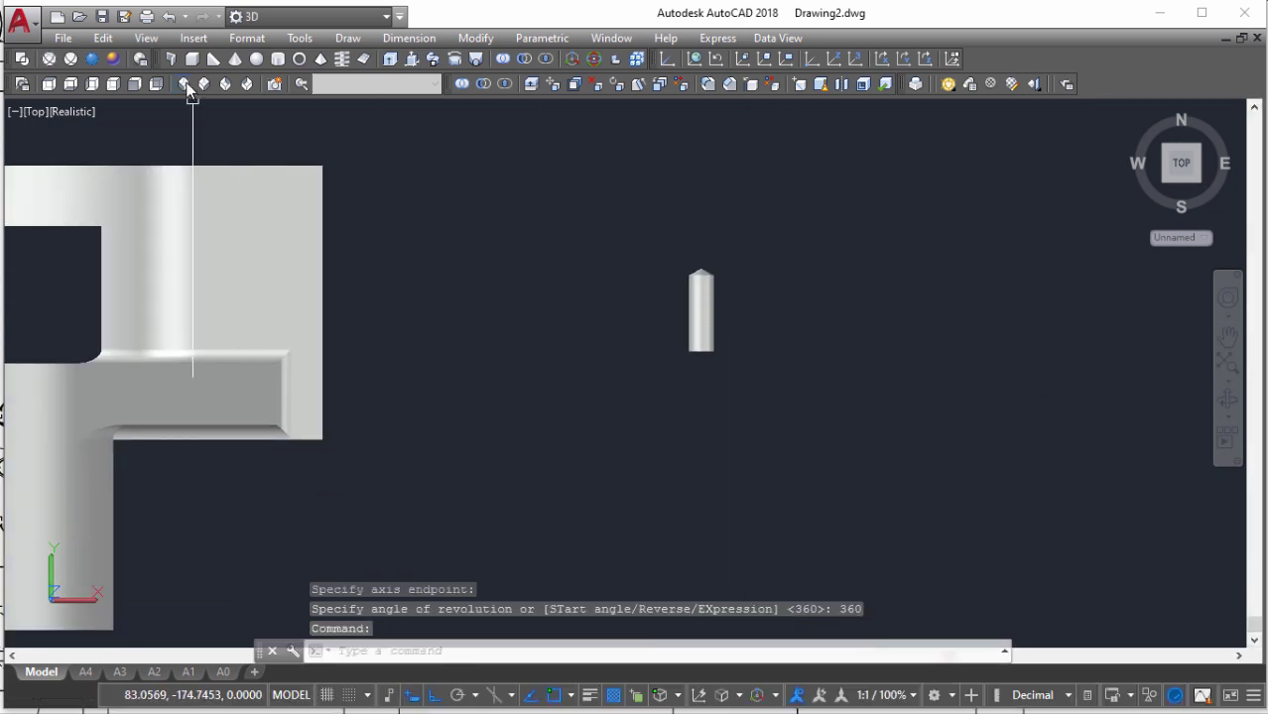
In the southwest isometric view, move the pin solid to its target point on the bracket
click(184, 84)
scroll(705, 567, up, 5)
click(694, 501)
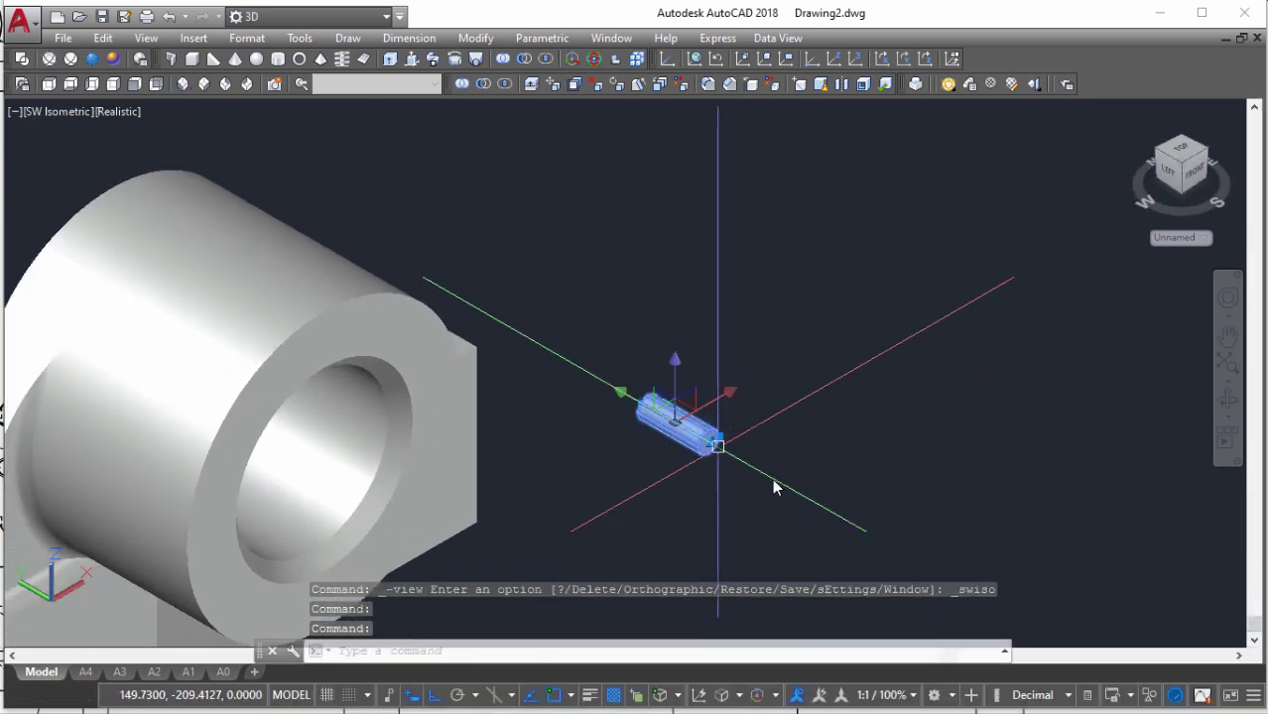
text(m)
key(Return)
click(717, 449)
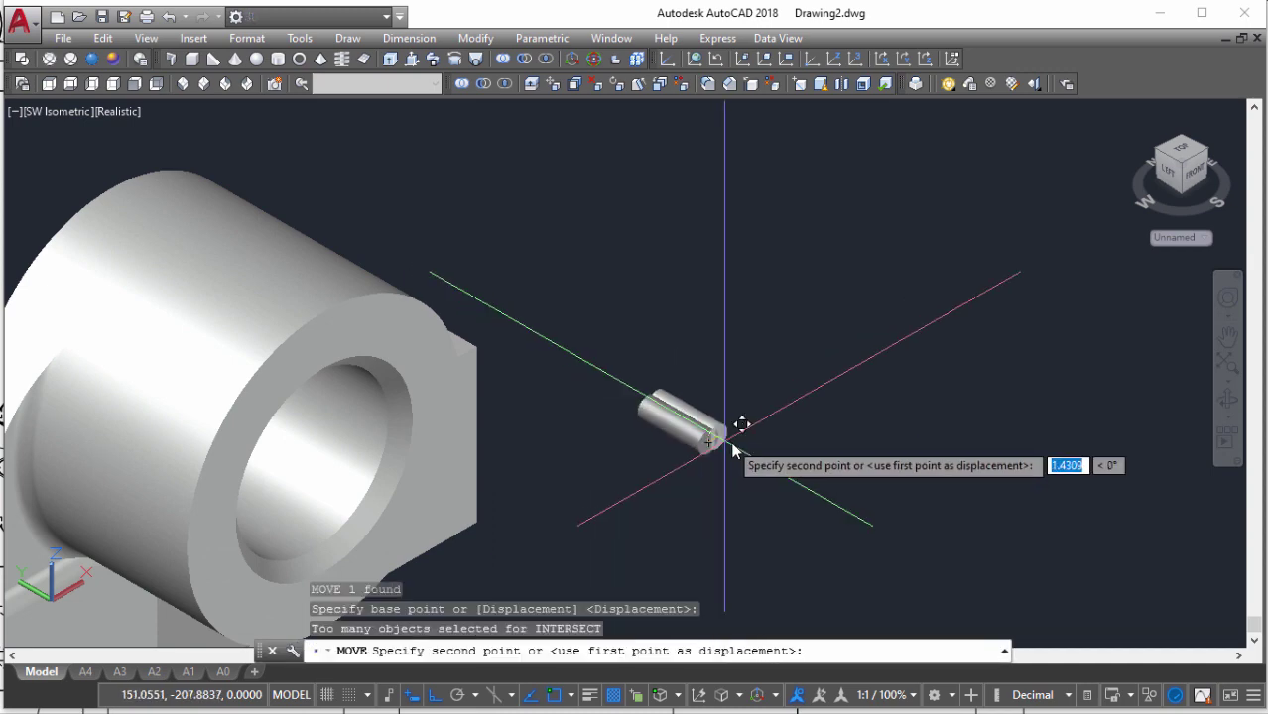
scroll(732, 451, down, 3)
scroll(755, 382, up, 2)
scroll(779, 119, up, 3)
scroll(725, 145, up, 2)
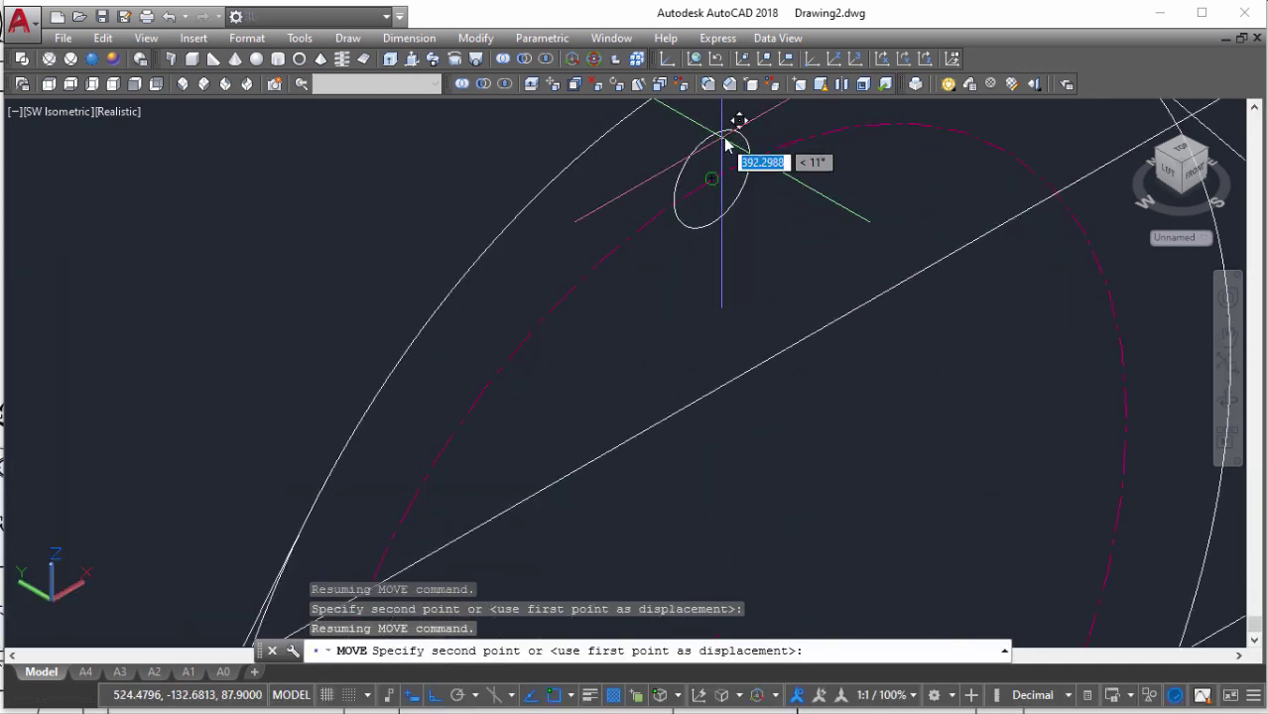
scroll(723, 217, down, 4)
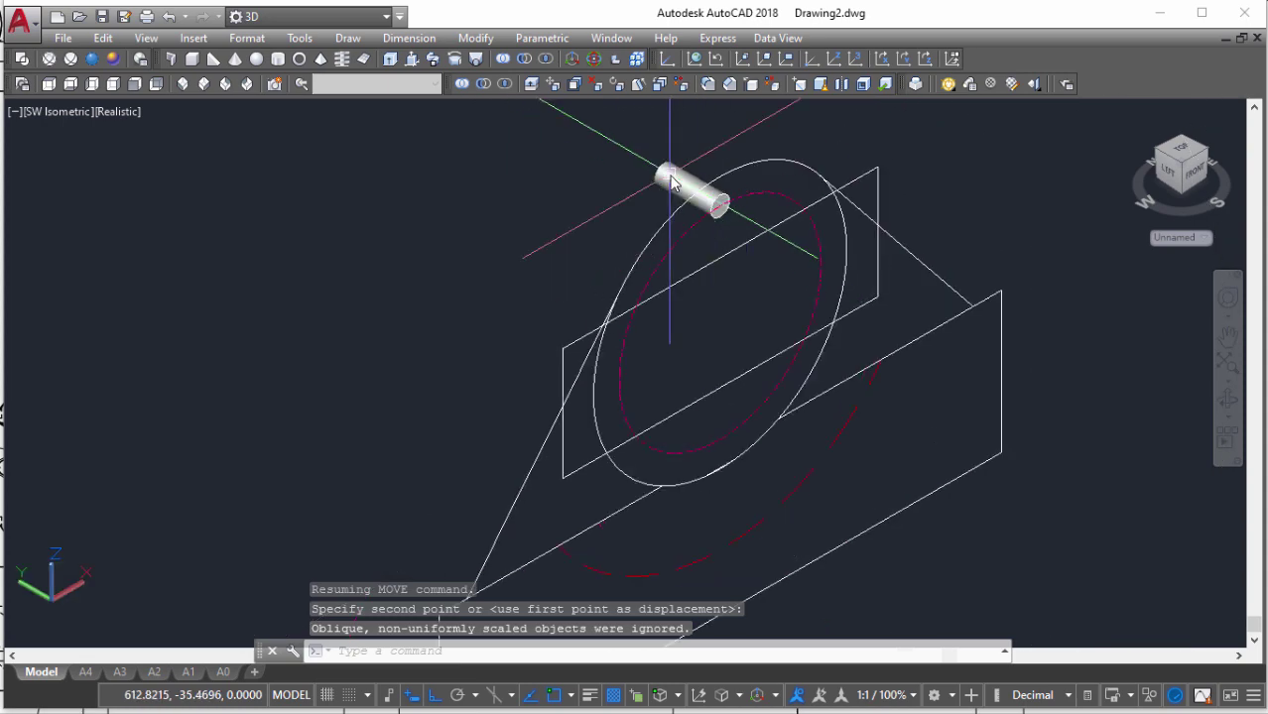
click(799, 311)
Copy the pin into the bracket's cylindrical boss and display the model in Conceptual style
key(Return)
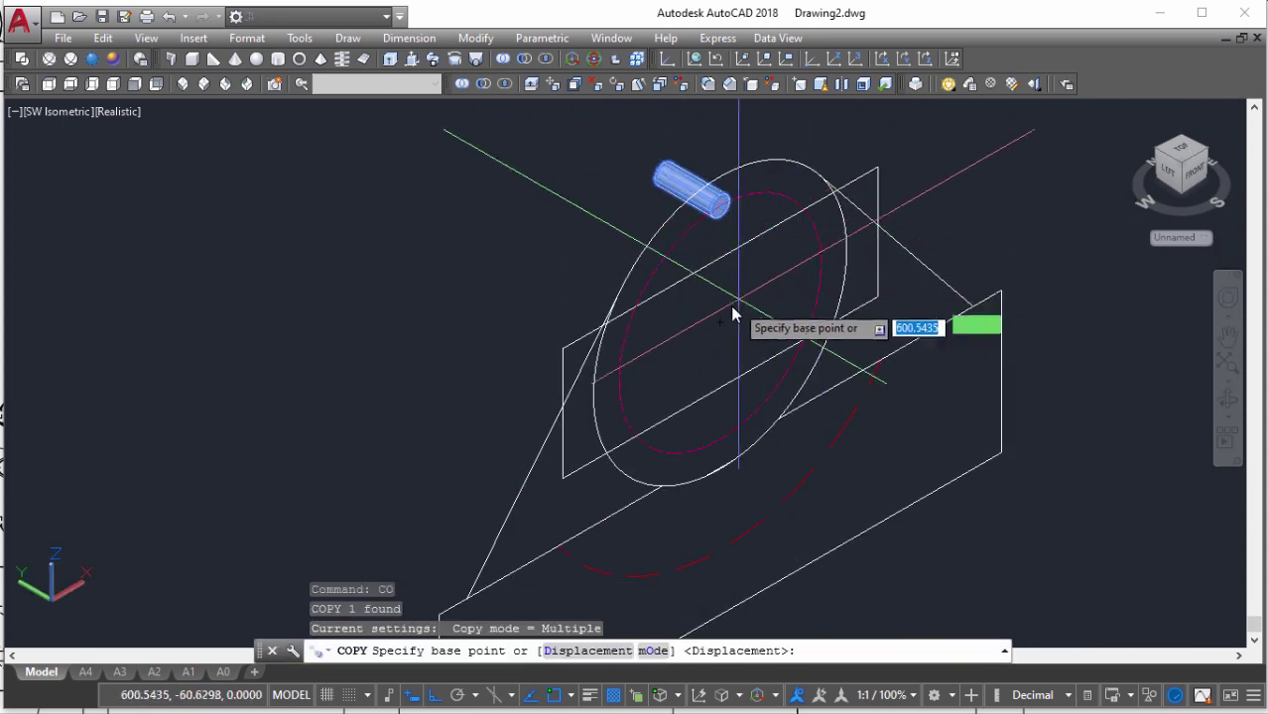
click(735, 315)
scroll(774, 248, down, 5)
middle_drag(815, 189, 447, 359)
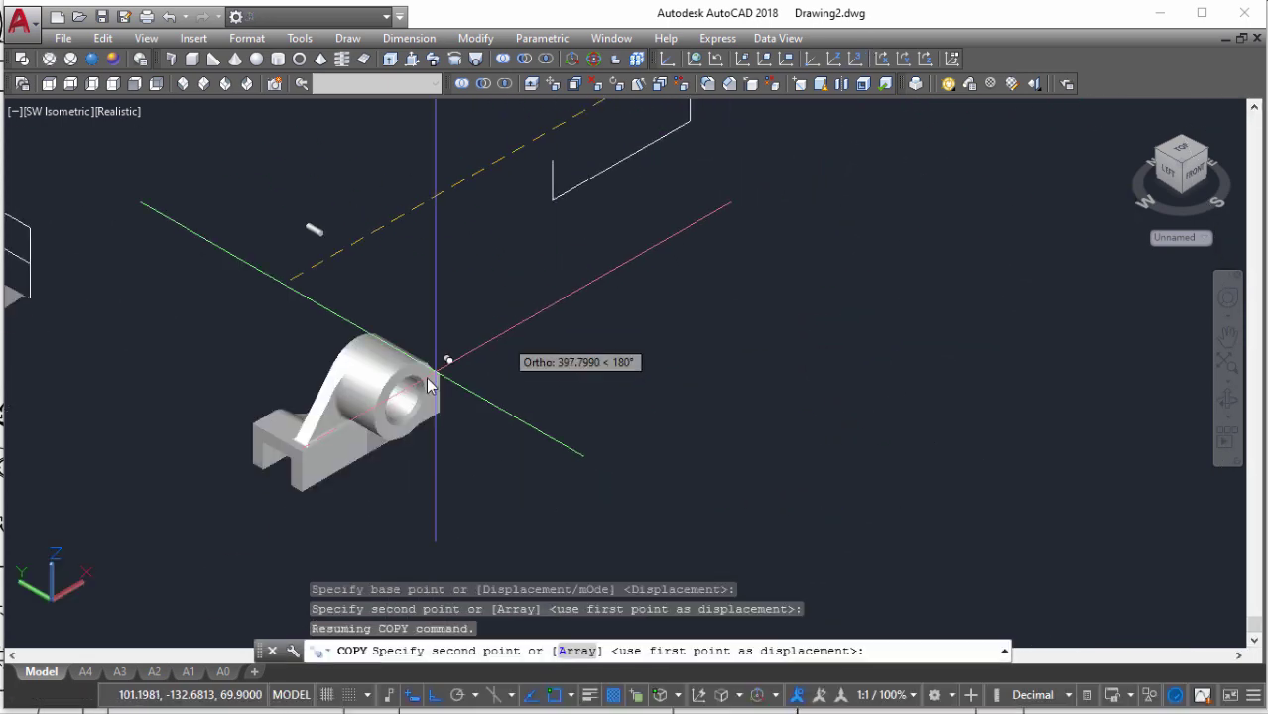
scroll(843, 136, up, 5)
middle_drag(843, 136, 717, 261)
scroll(739, 174, up, 3)
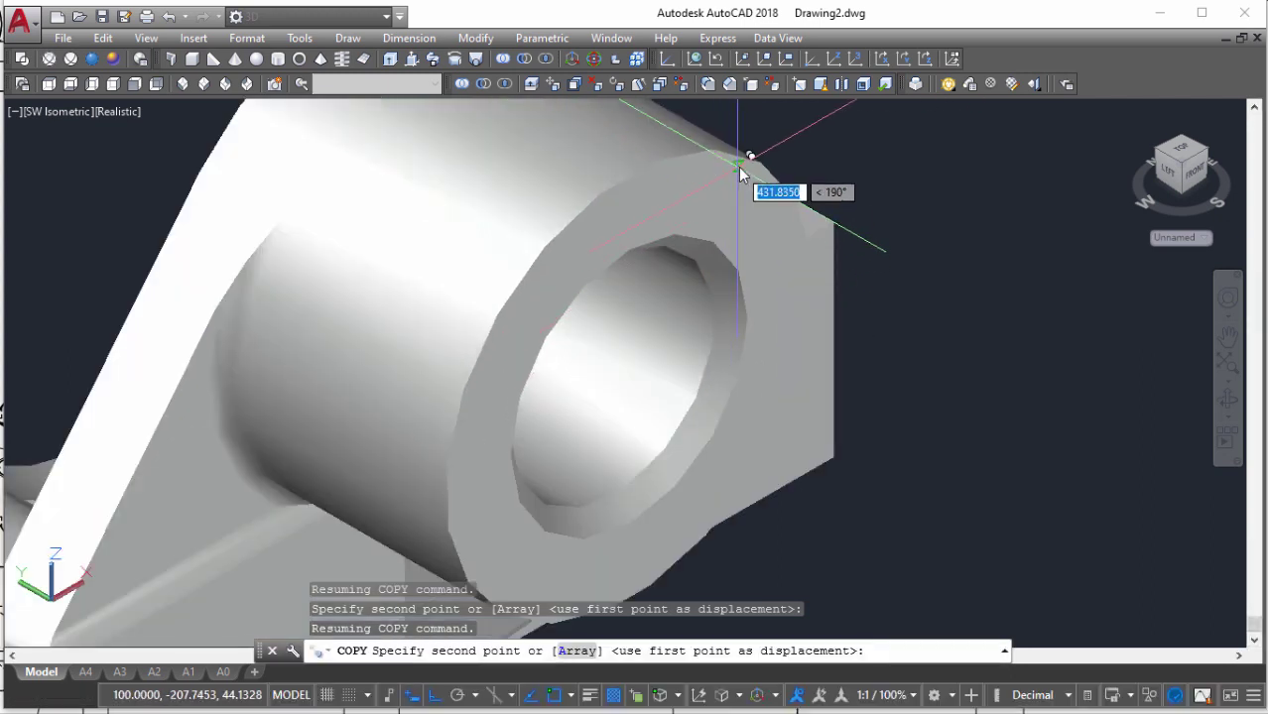
click(635, 396)
scroll(750, 298, down, 5)
key(Escape)
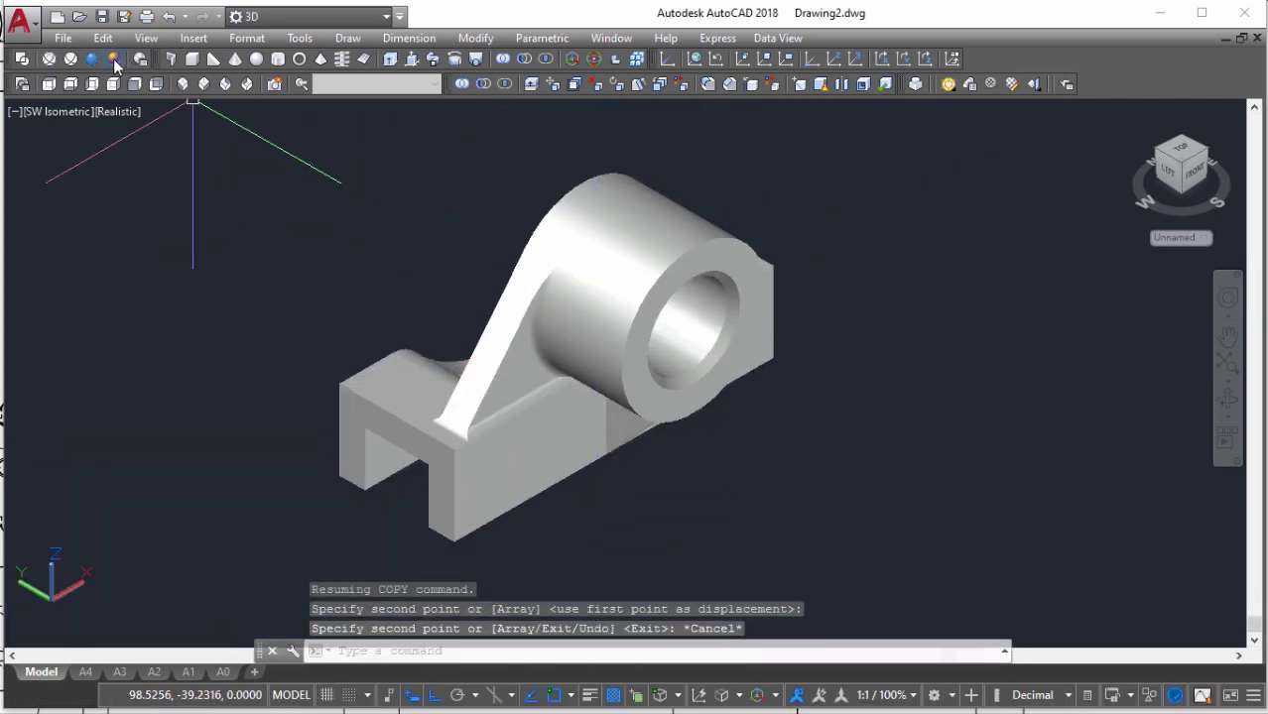
click(114, 62)
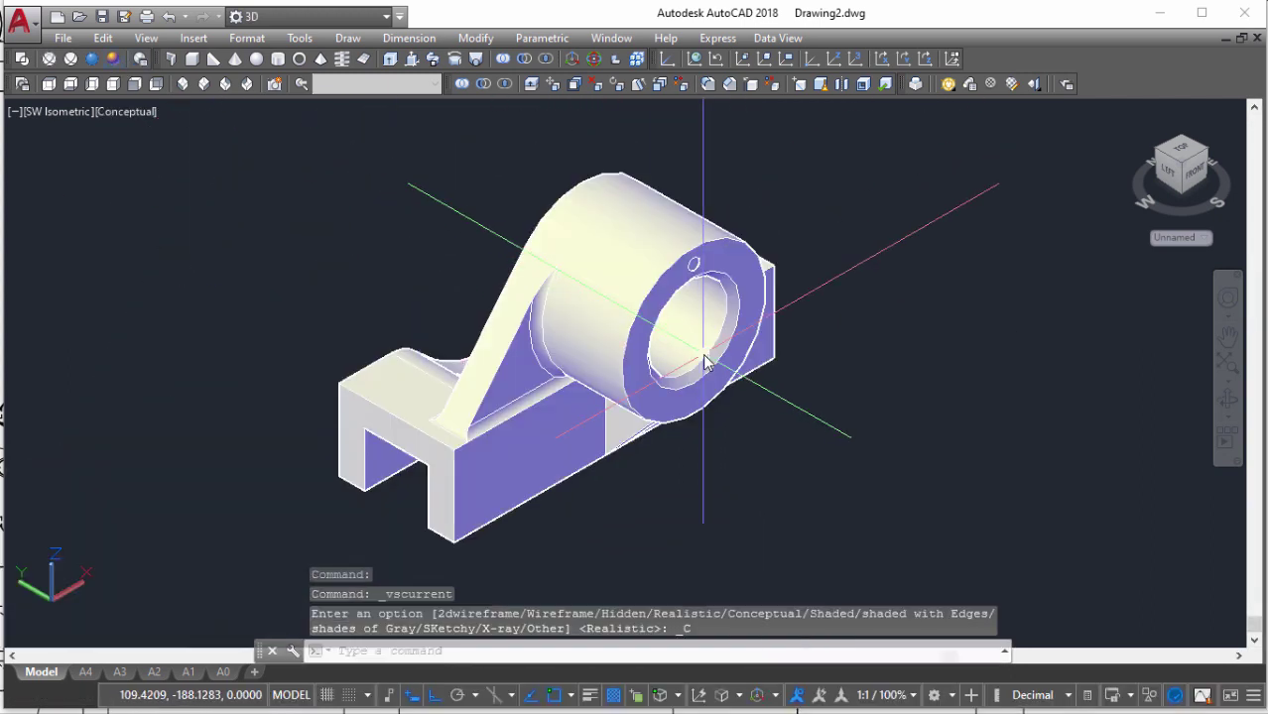
In Front view, polar-array the small circle into 8 items around the bore centre
click(133, 86)
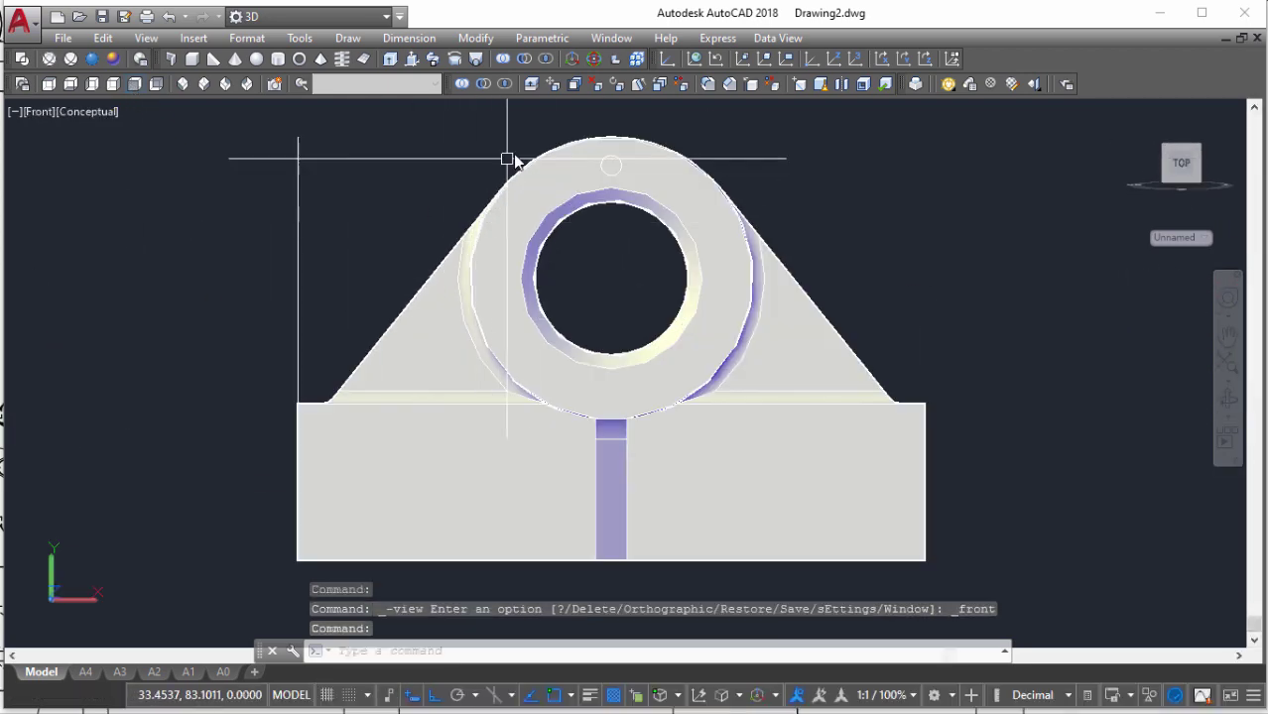
click(600, 211)
text(a)
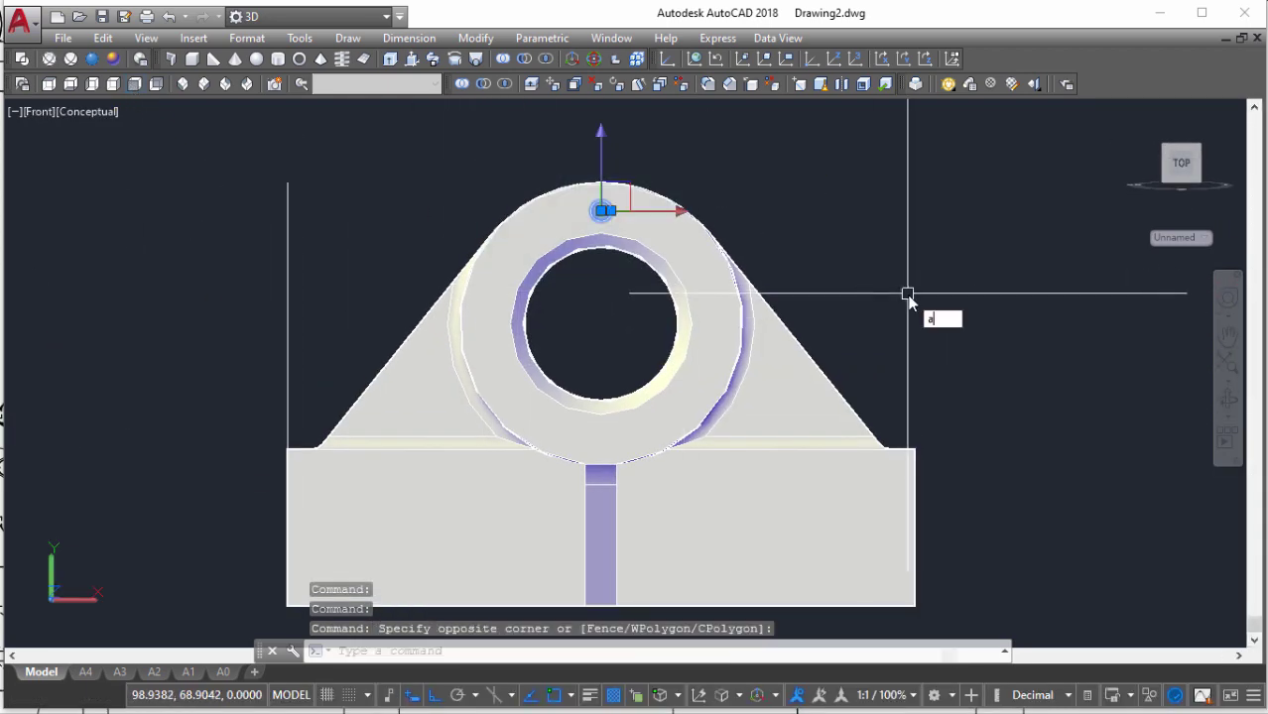
text(r)
key(Return)
click(960, 381)
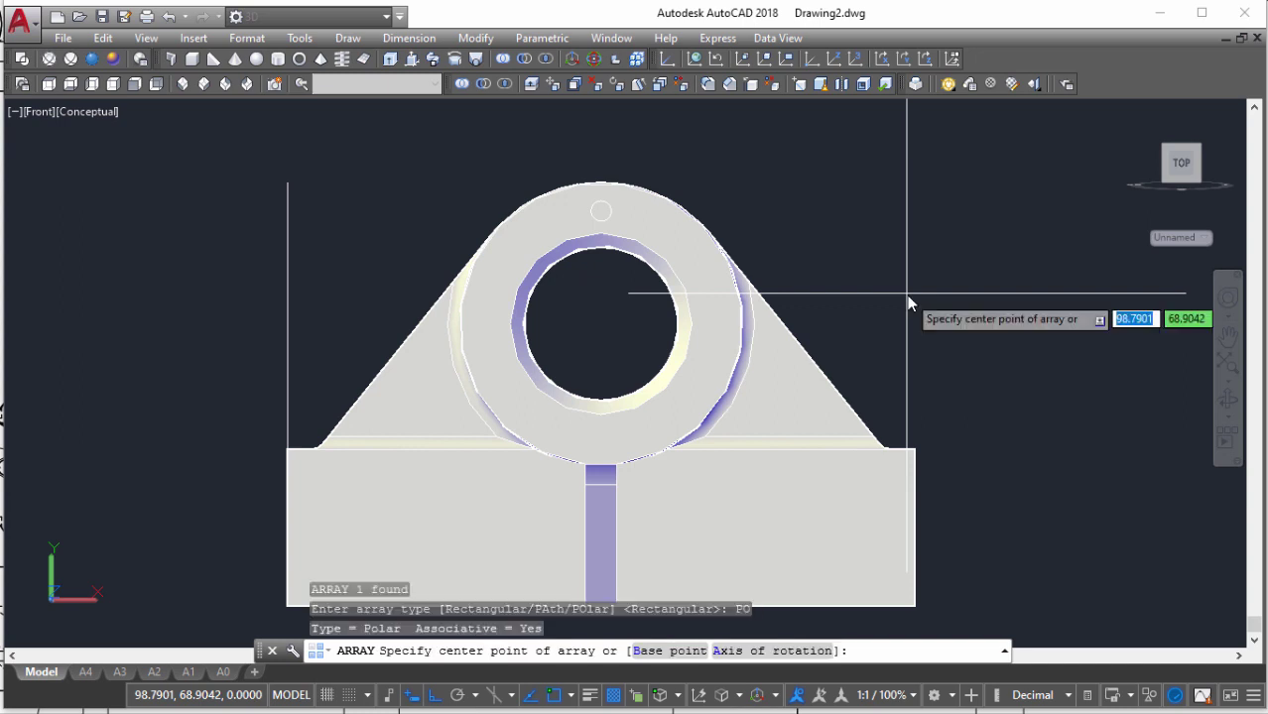
click(606, 328)
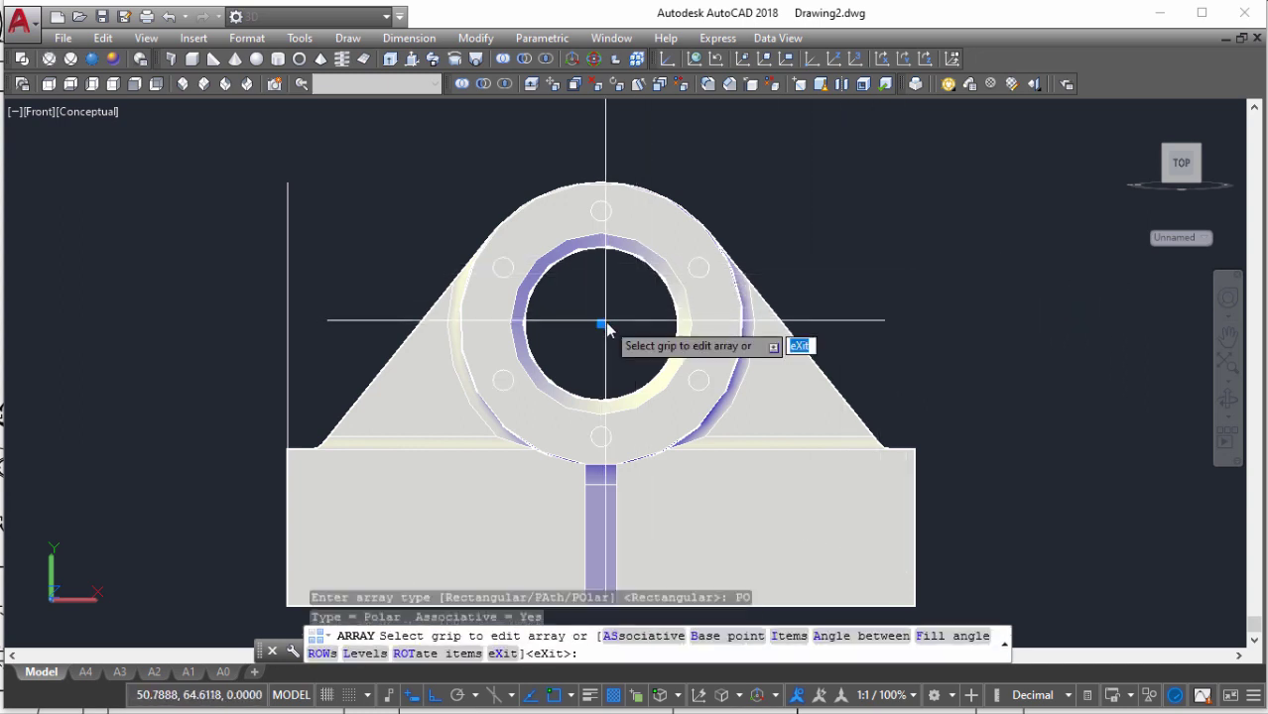
text(i)
key(Return)
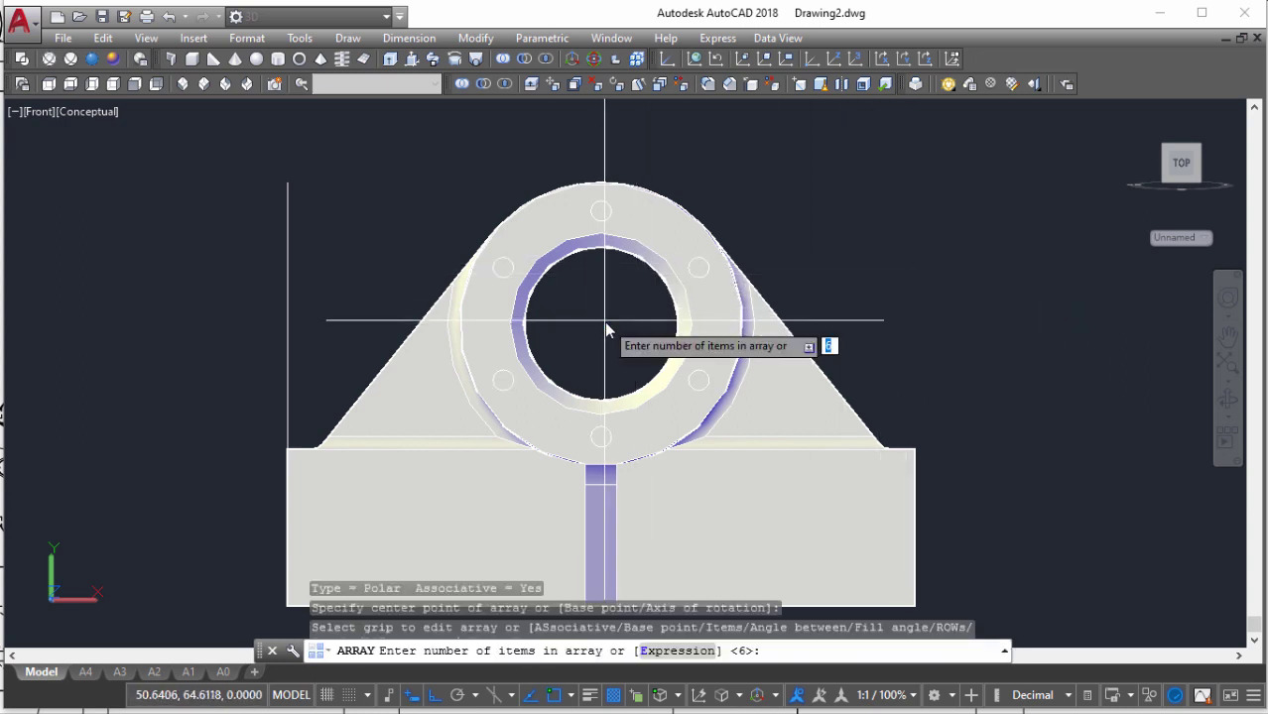
key(Return)
key(Return)
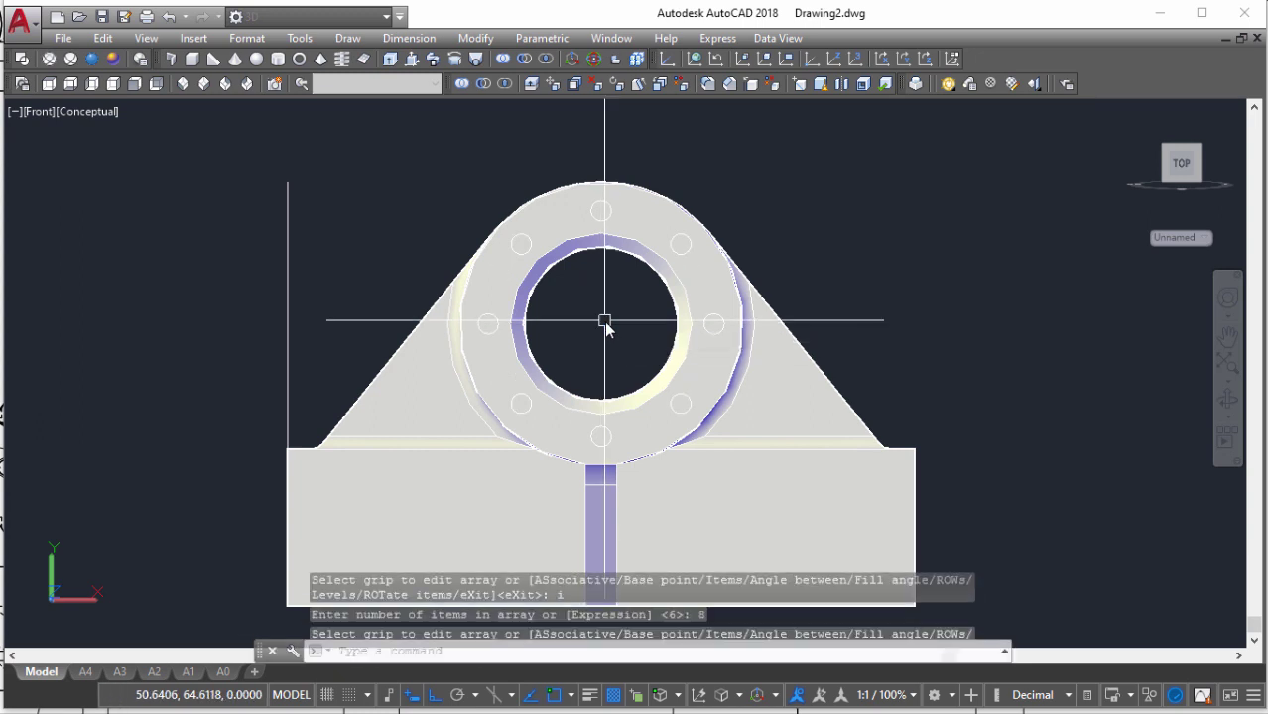
click(600, 220)
text(X)
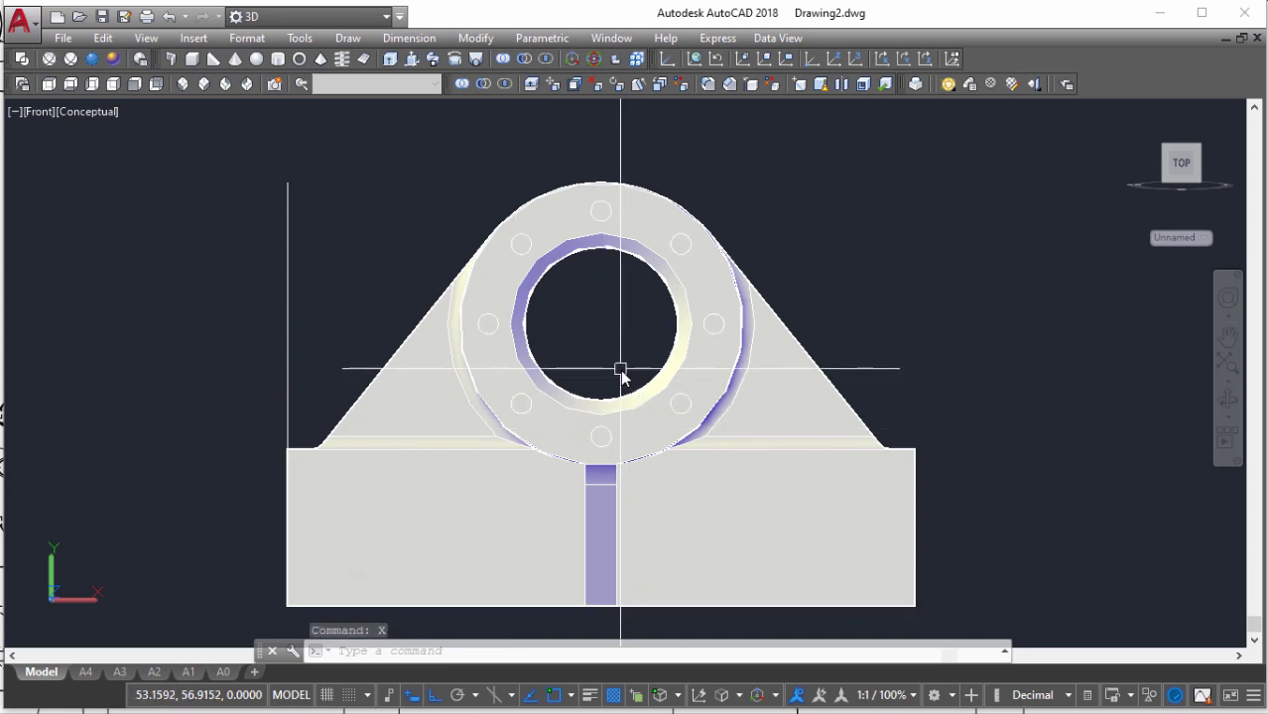
key(Escape)
Subtract the nine hole solids from the bracket
scroll(629, 261, down, 5)
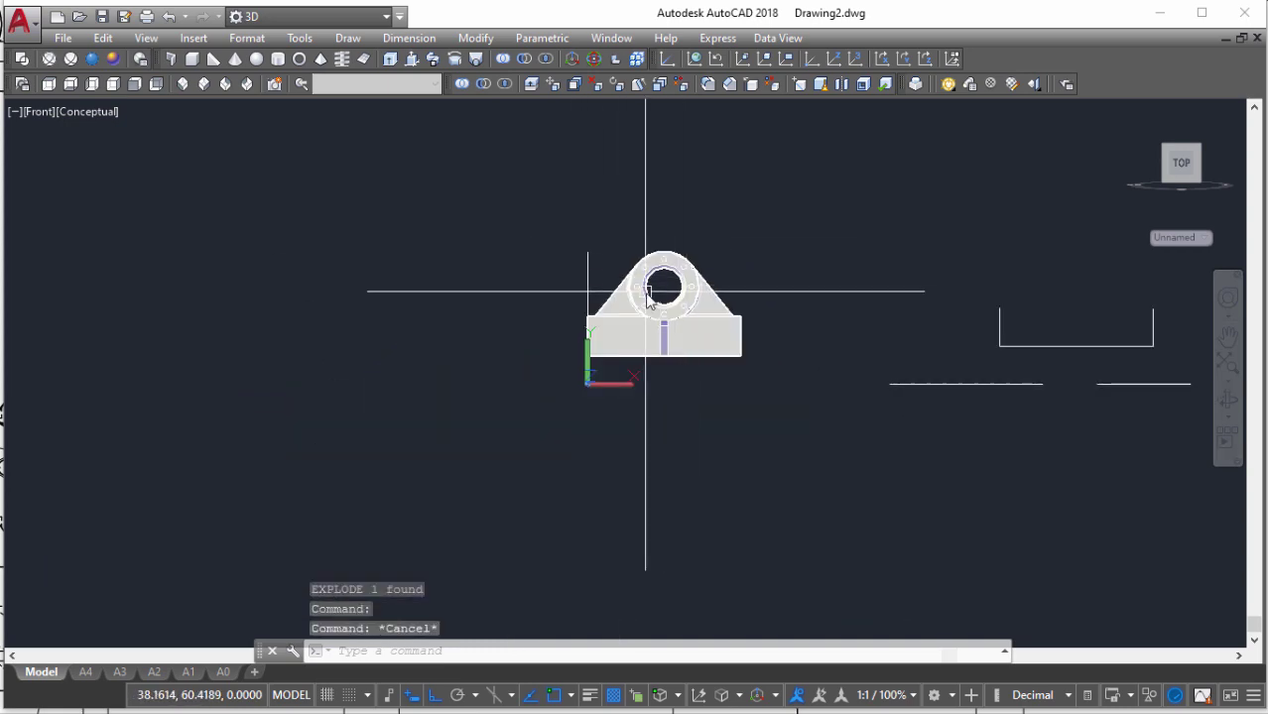
mouse_move(651, 284)
shift+middle_down()
mouse_move(744, 303)
mouse_move(898, 372)
shift+middle_up()
scroll(850, 275, up, 5)
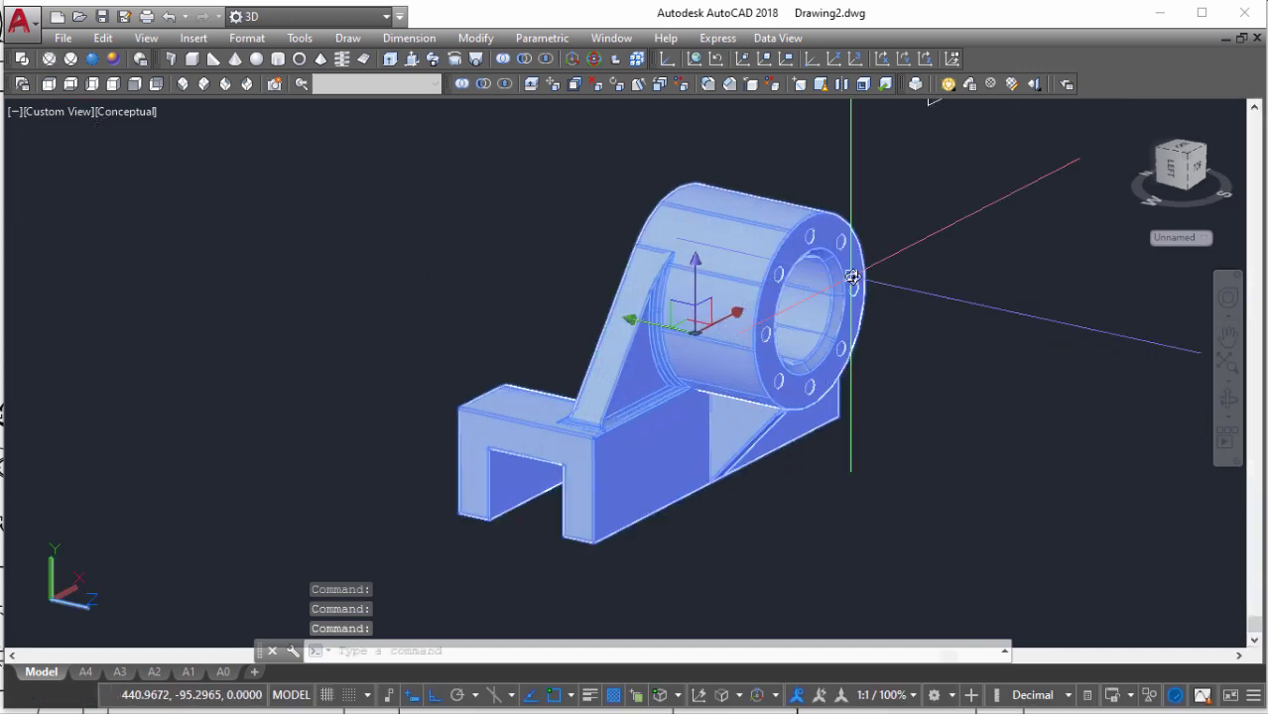
shift+middle_drag(849, 275, 896, 298)
key(Escape)
text(su)
key(Return)
click(679, 260)
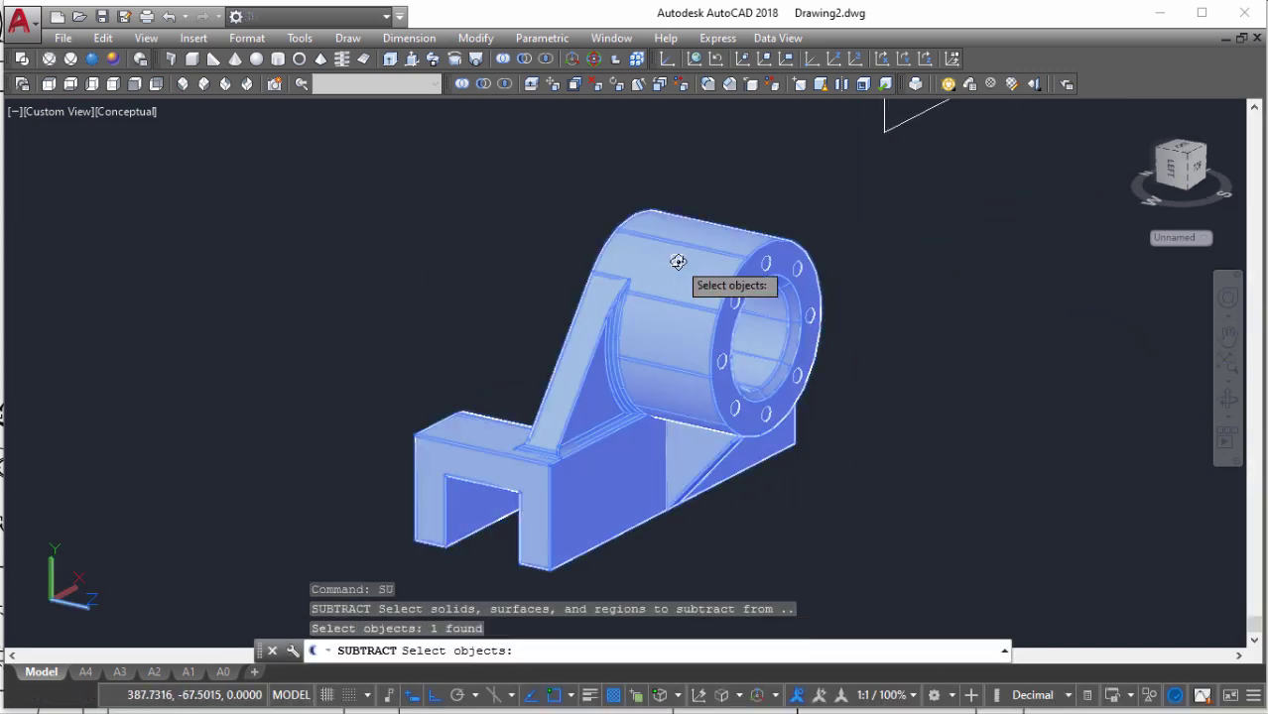
key(Return)
click(911, 483)
click(573, 182)
key(Return)
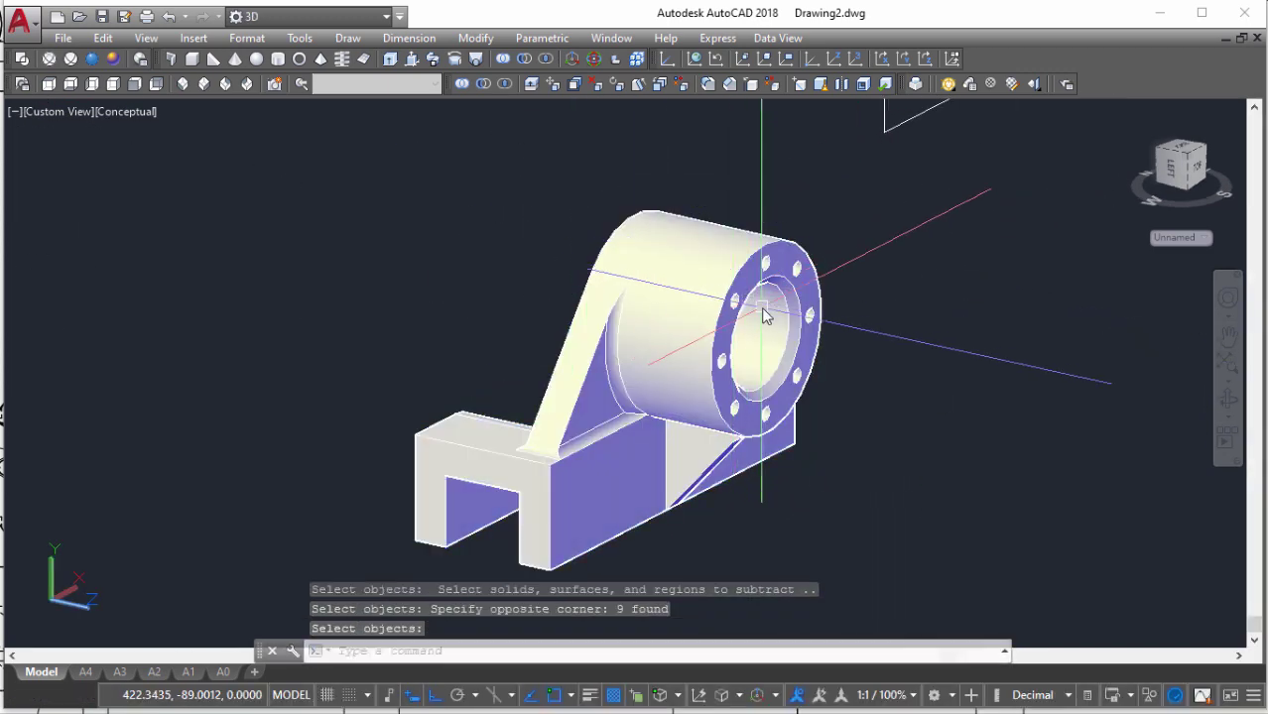
Switch to the Realistic visual style and orbit to view the cut holes
scroll(761, 308, up, 4)
click(152, 87)
scroll(699, 316, down, 4)
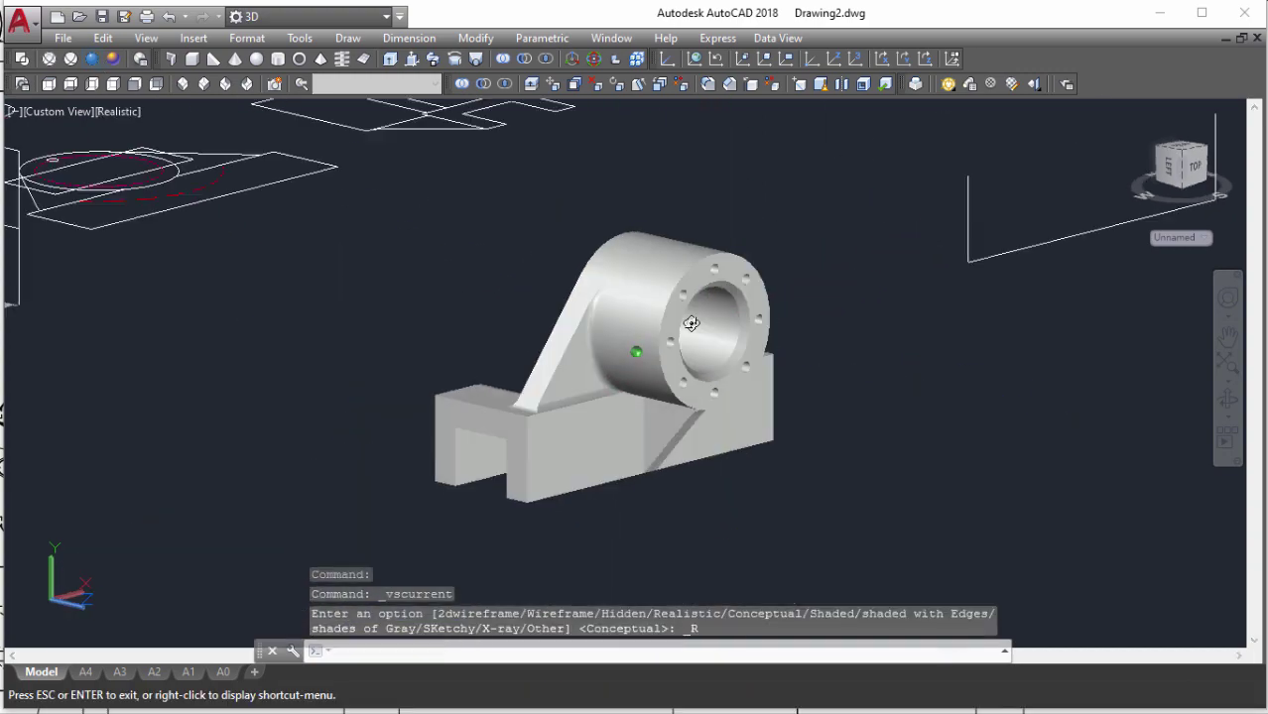
shift+middle_drag(699, 316, 696, 371)
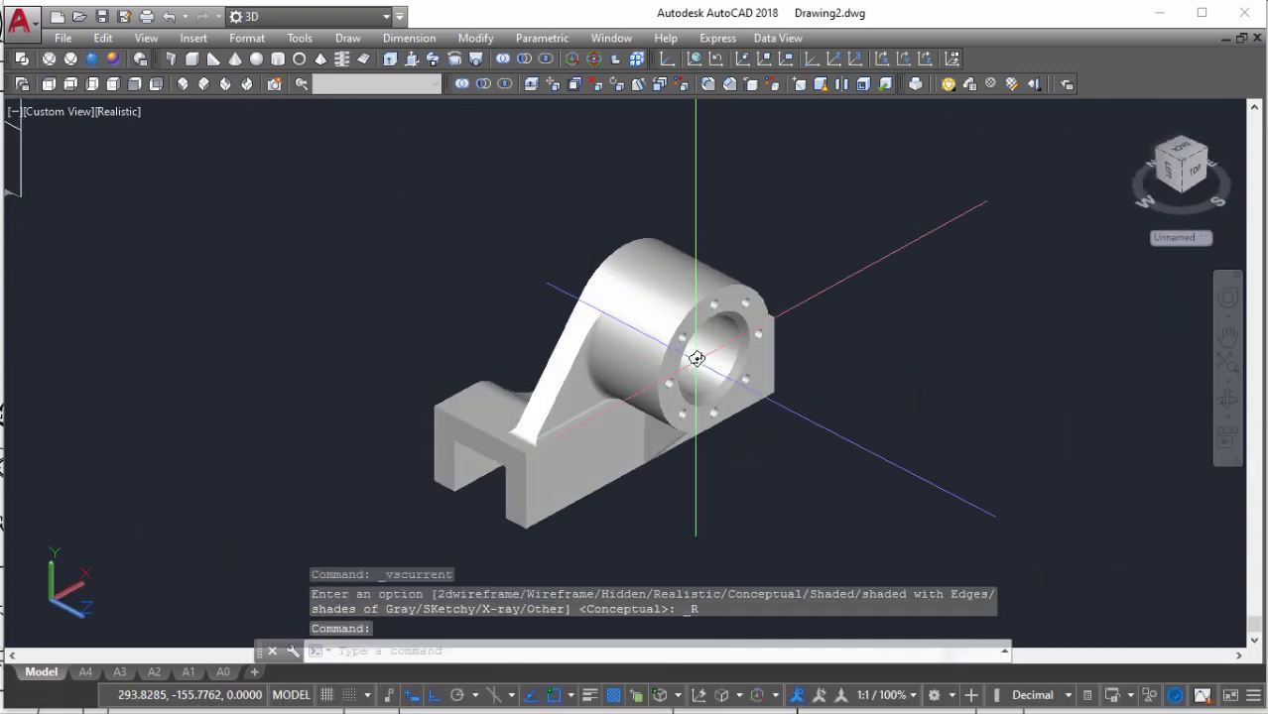
scroll(688, 325, down, 5)
scroll(509, 283, up, 2)
scroll(449, 183, up, 2)
scroll(448, 183, up, 4)
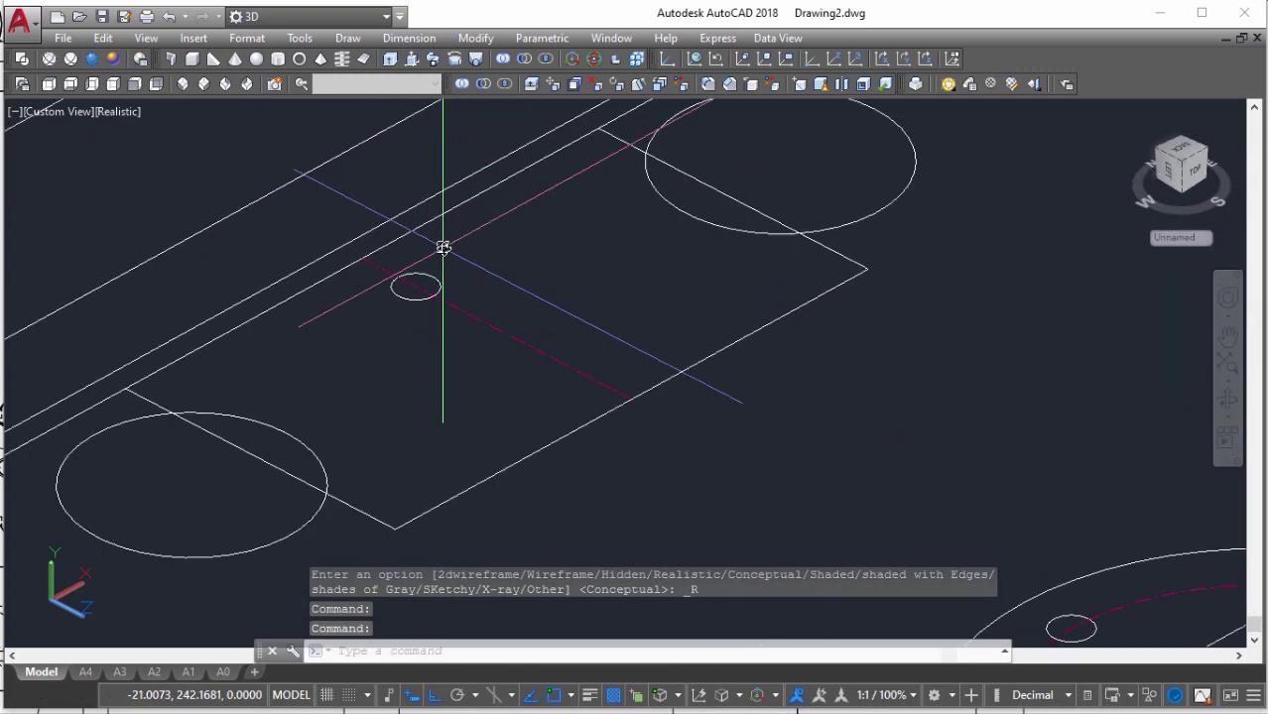
Select the small sketch circle and begin a first copy, picking a base point, then cancel
click(440, 282)
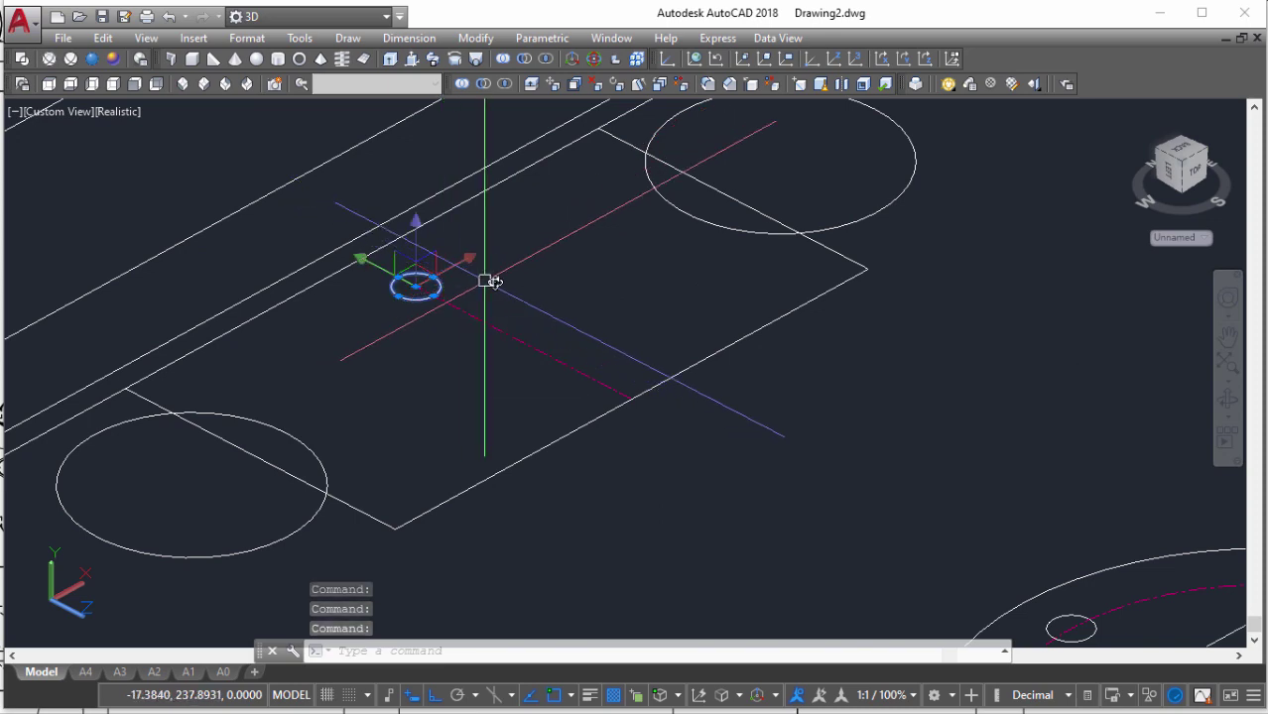
scroll(519, 279, down, 2)
middle_drag(519, 279, 565, 303)
text(c)
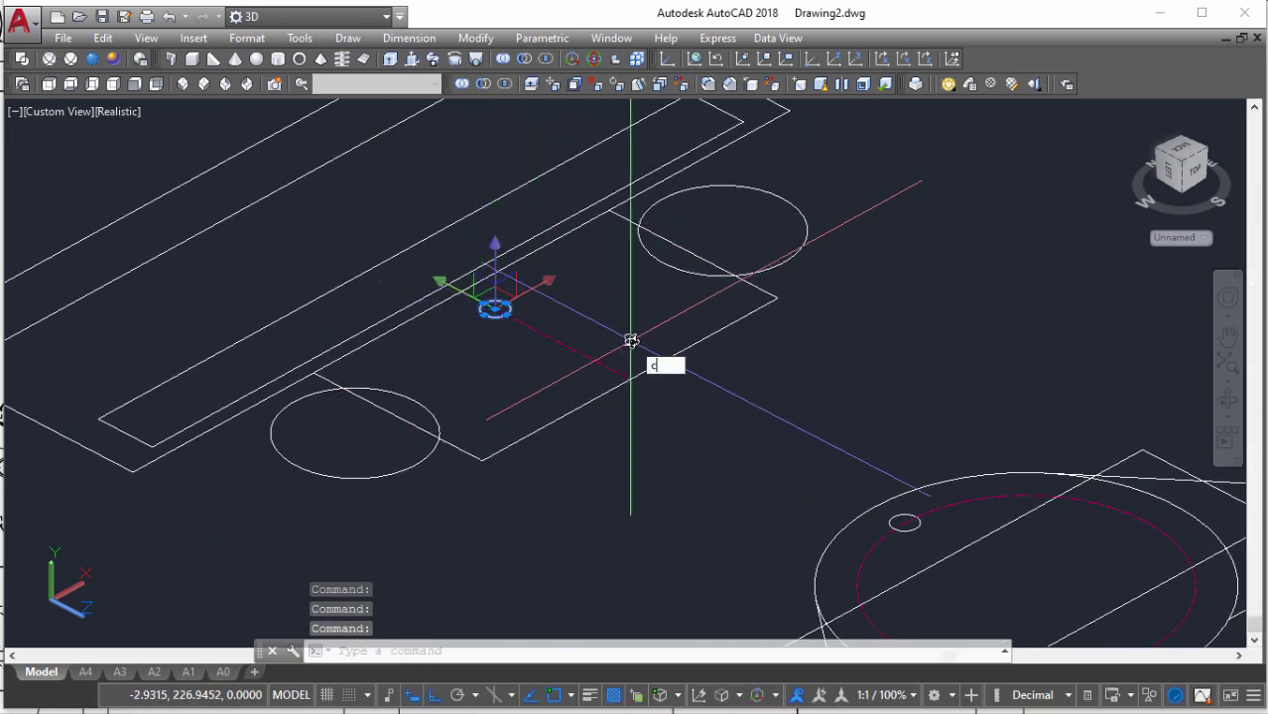
text(o)
key(Return)
scroll(645, 387, down, 3)
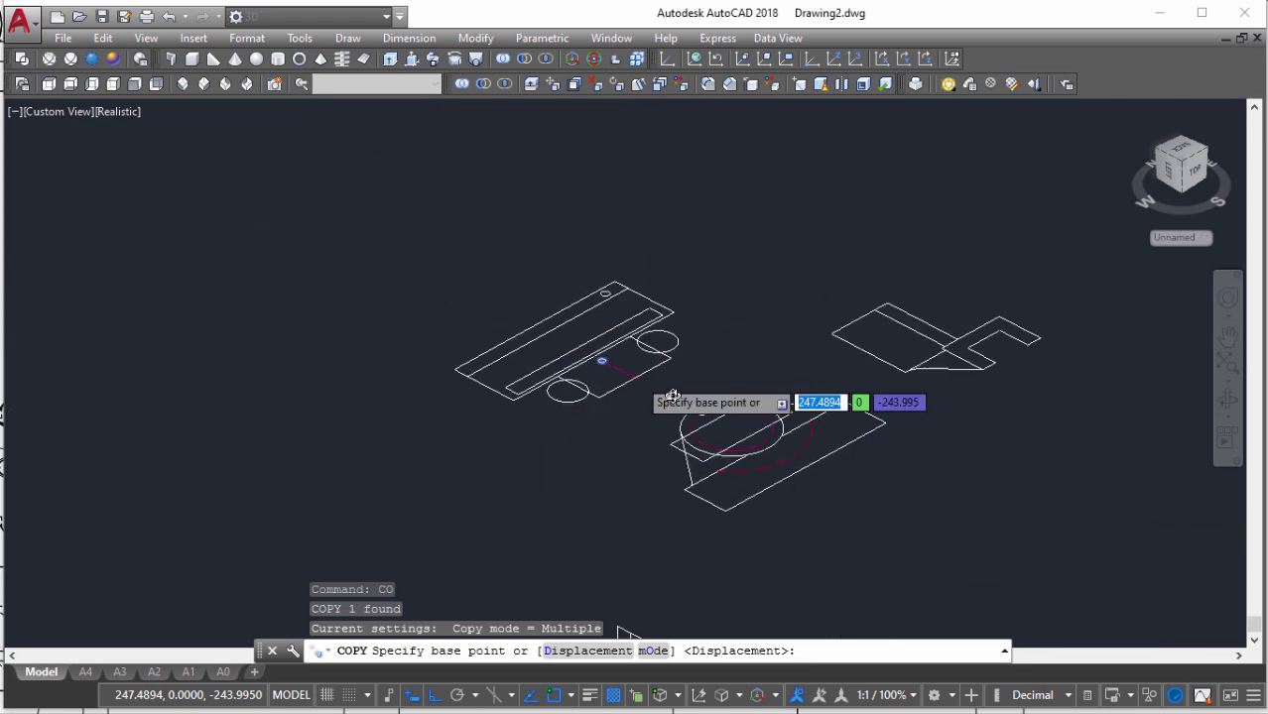
shift+middle_drag(665, 382, 588, 306)
scroll(794, 516, up, 3)
scroll(809, 375, up, 3)
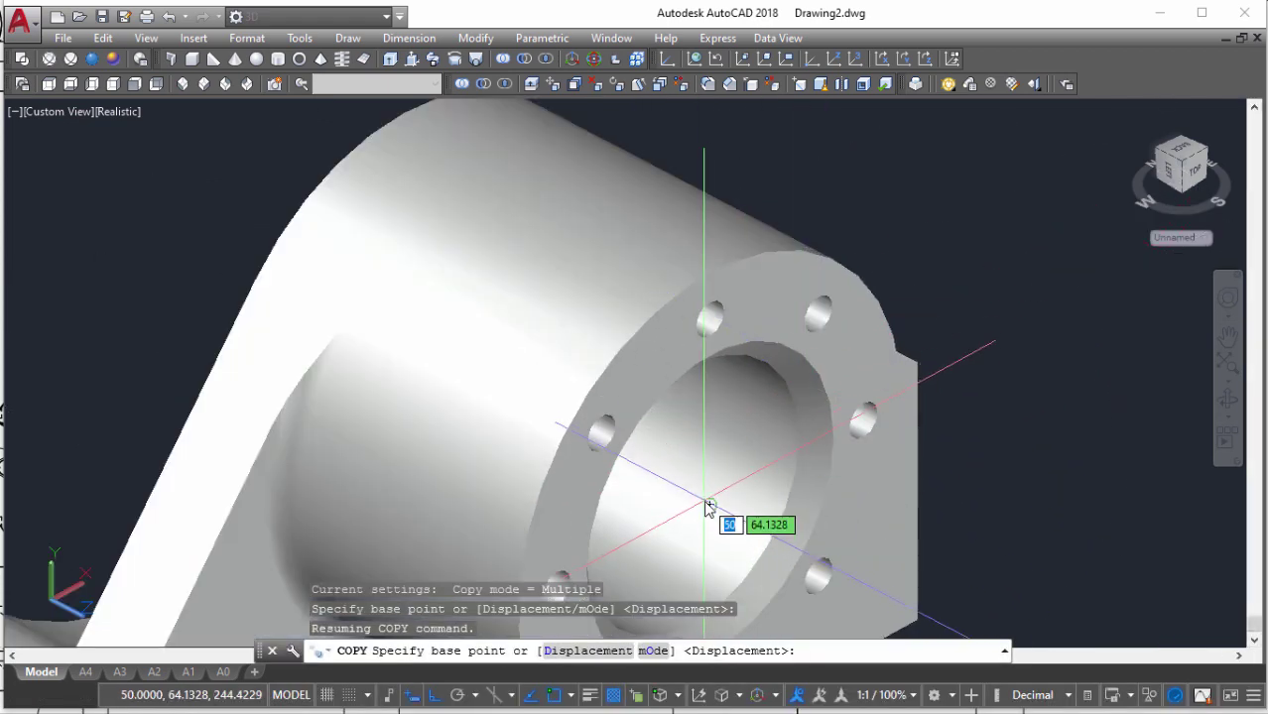
click(707, 511)
scroll(736, 436, down, 5)
scroll(709, 468, up, 2)
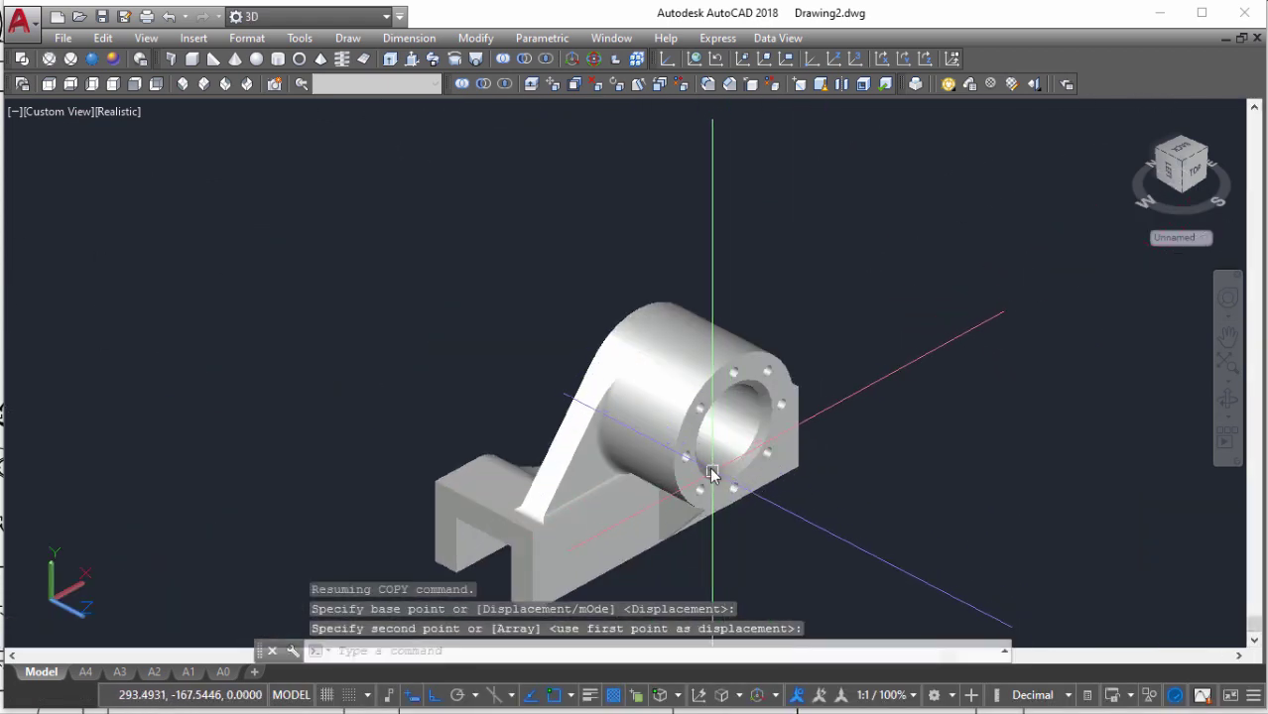
key(Escape)
Copy the small circle from the sketch centre onto the top of the boss
click(707, 484)
key(Escape)
shift+middle_drag(706, 484, 680, 427)
scroll(680, 419, down, 3)
scroll(680, 411, up, 4)
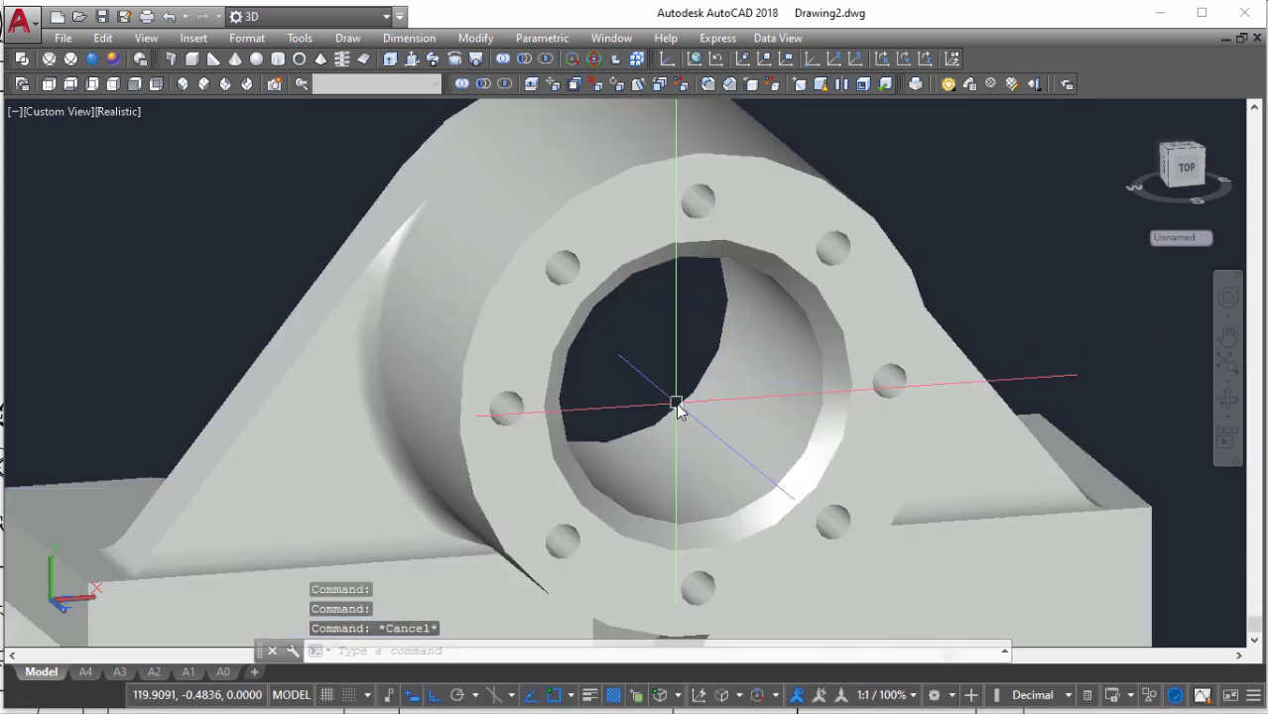
scroll(679, 430, down, 2)
scroll(694, 417, down, 5)
scroll(711, 397, up, 3)
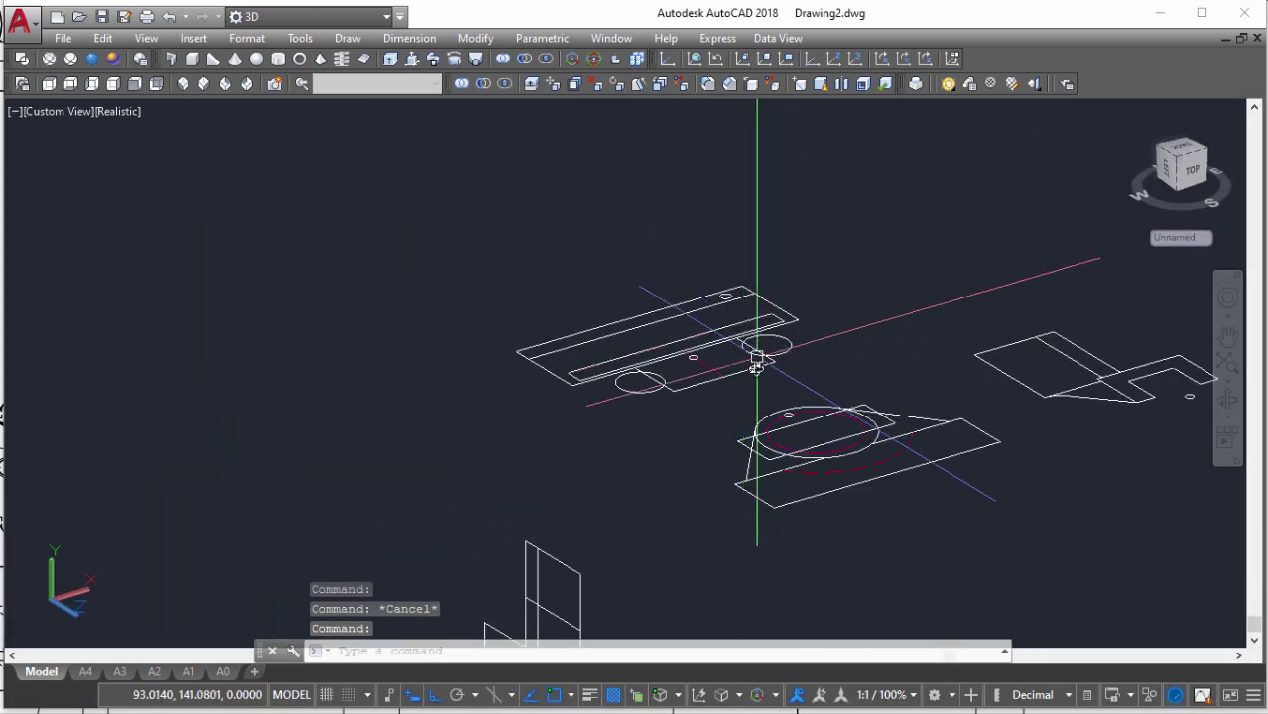
scroll(711, 395, up, 2)
scroll(710, 396, up, 5)
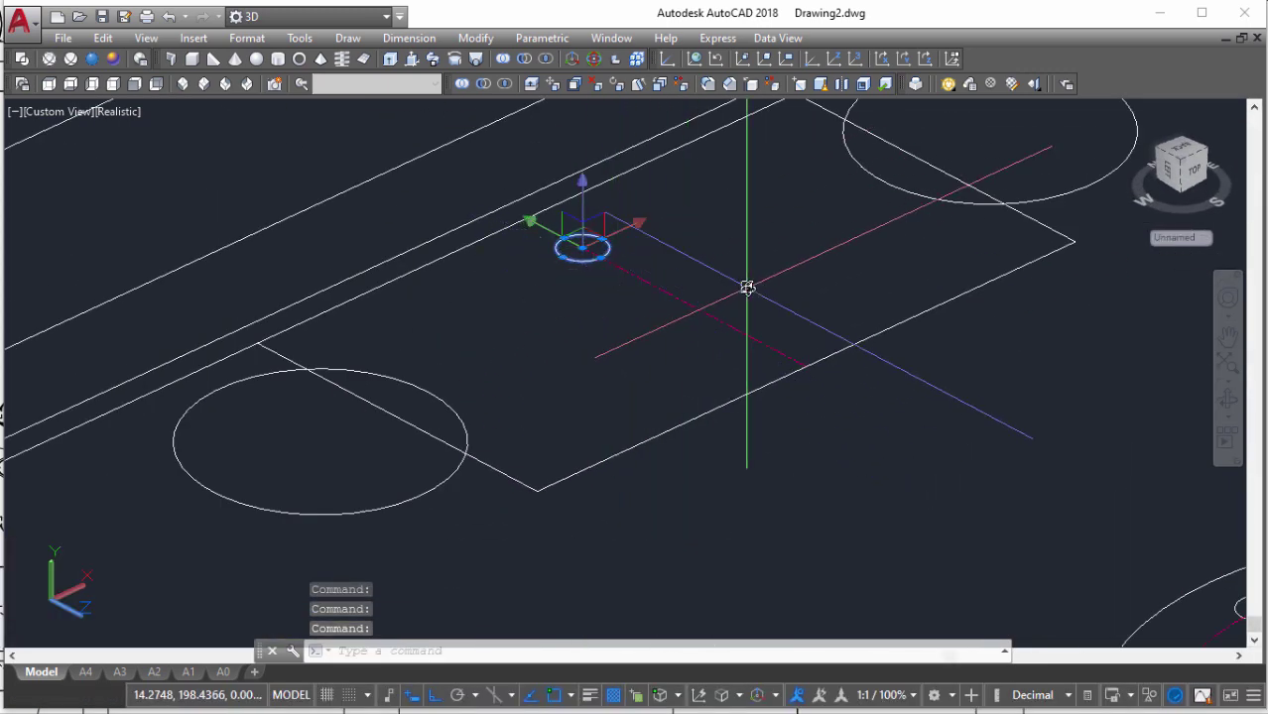
text(co)
key(Return)
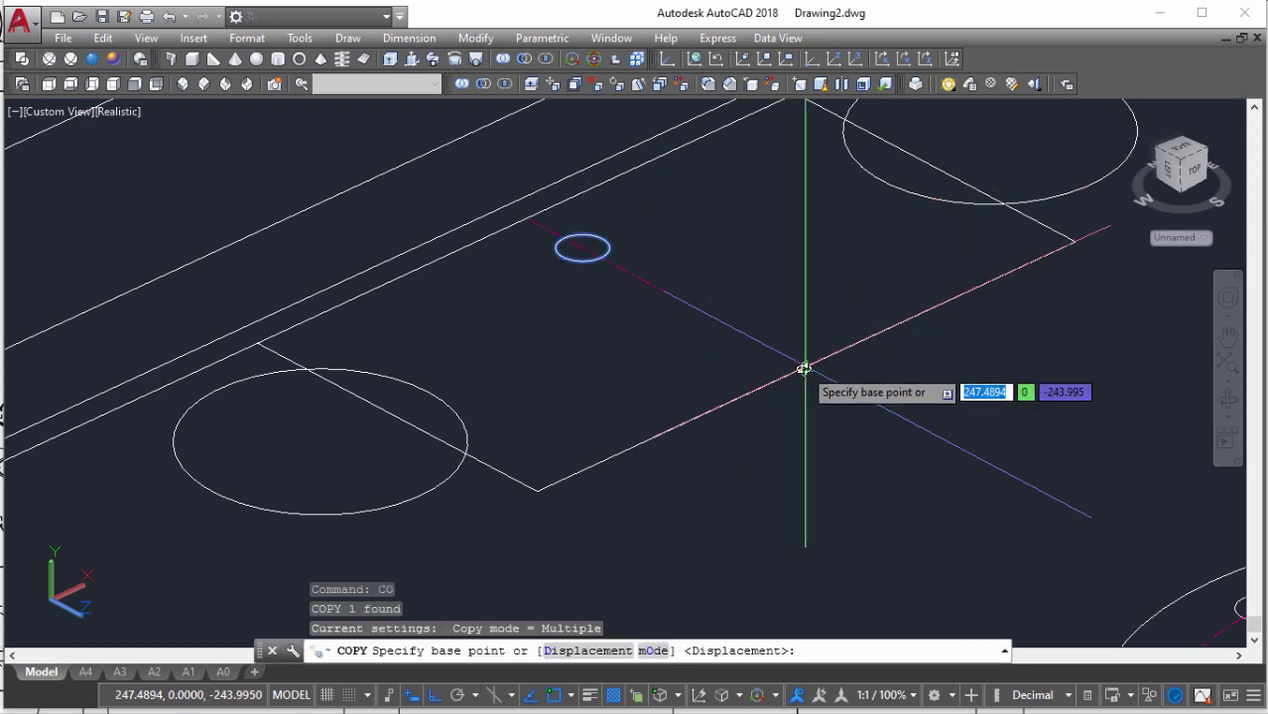
click(800, 364)
scroll(809, 382, down, 5)
scroll(834, 422, down, 4)
scroll(850, 450, up, 3)
scroll(838, 437, up, 5)
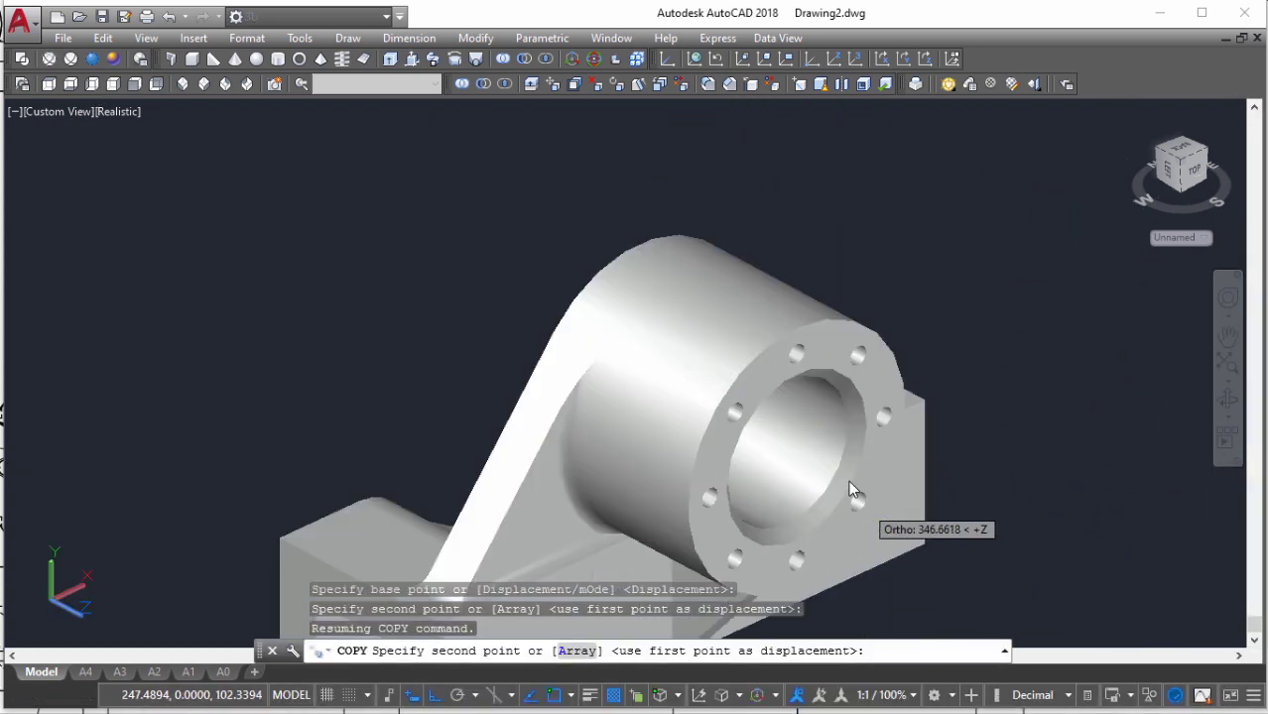
scroll(849, 407, up, 2)
scroll(843, 393, down, 4)
scroll(846, 362, up, 2)
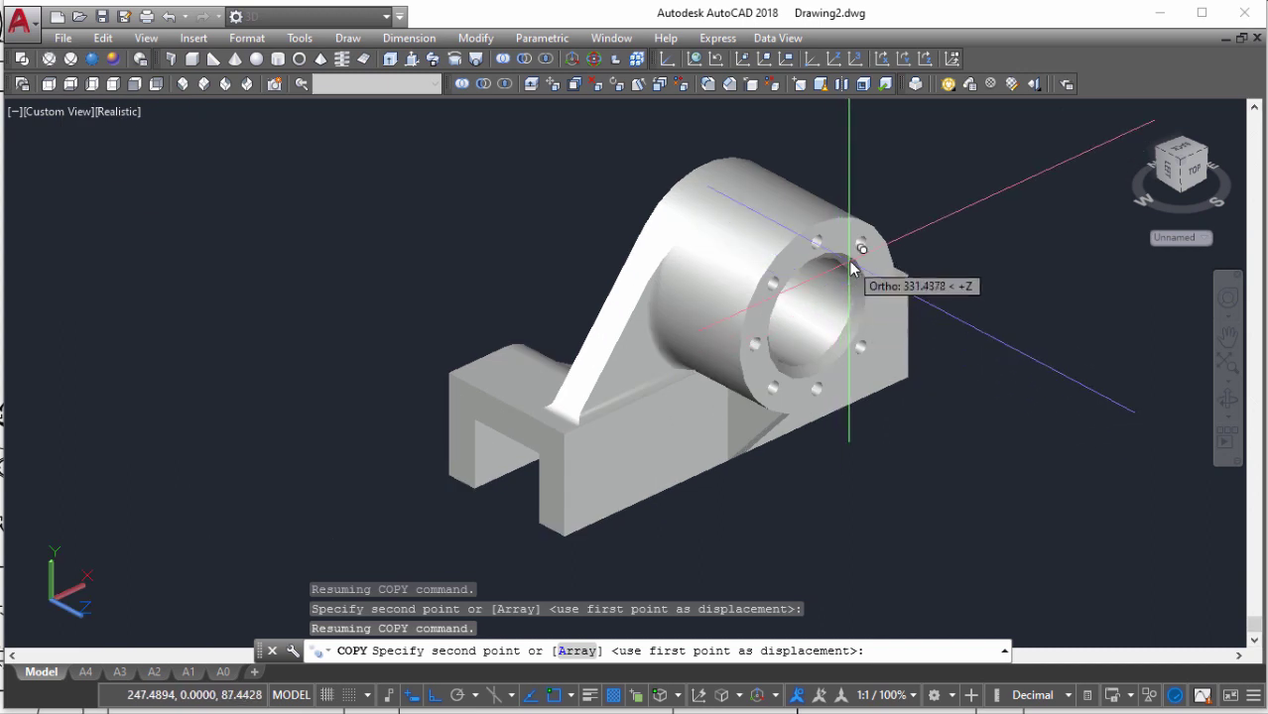
click(816, 317)
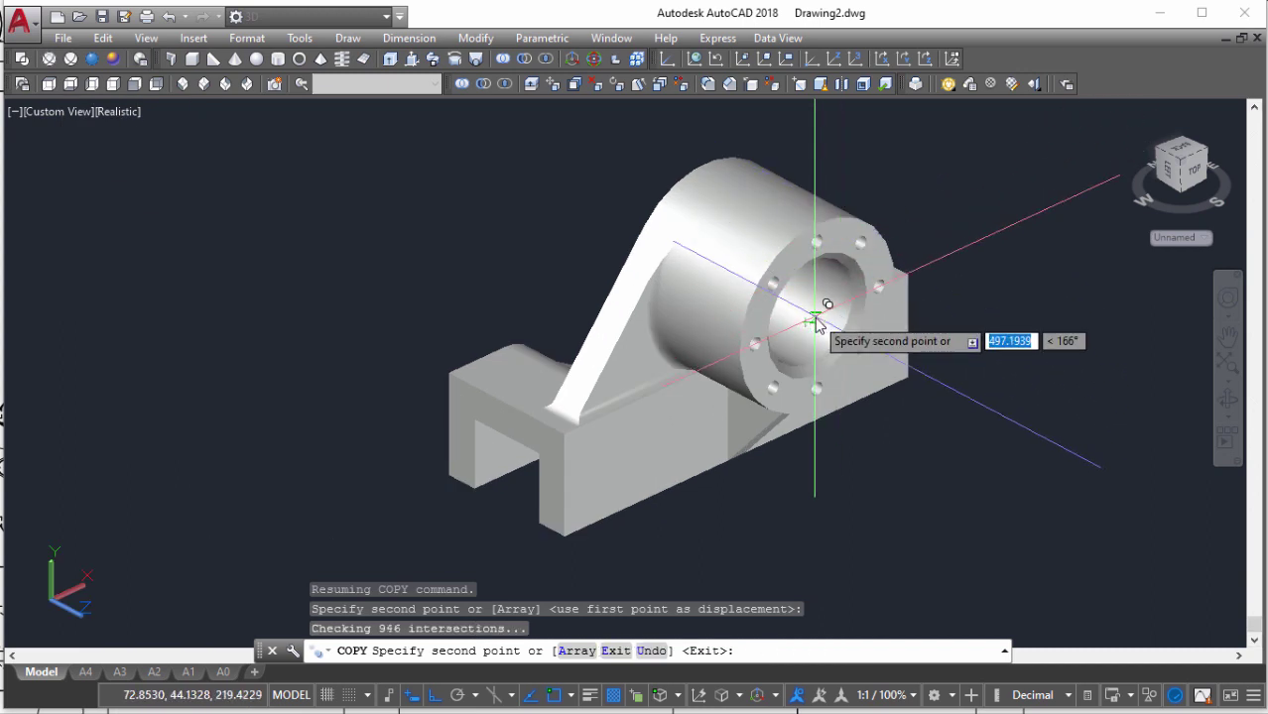
key(Escape)
Extrude the copied circle into a rod through the top of the boss
mouse_move(749, 280)
shift+middle_down()
mouse_move(739, 325)
mouse_move(844, 359)
mouse_move(637, 324)
shift+middle_up()
scroll(753, 286, down, 3)
scroll(637, 324, up, 2)
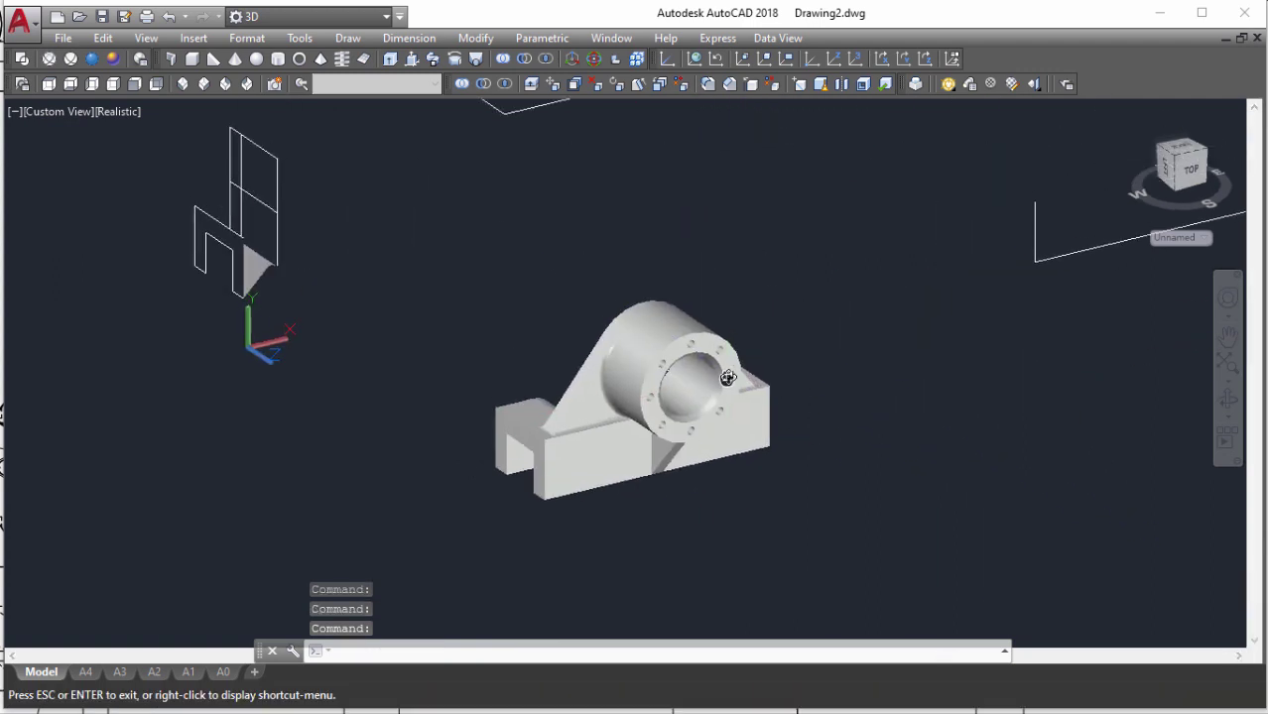
text(ext)
key(Return)
click(552, 255)
click(843, 437)
key(Return)
text(su)
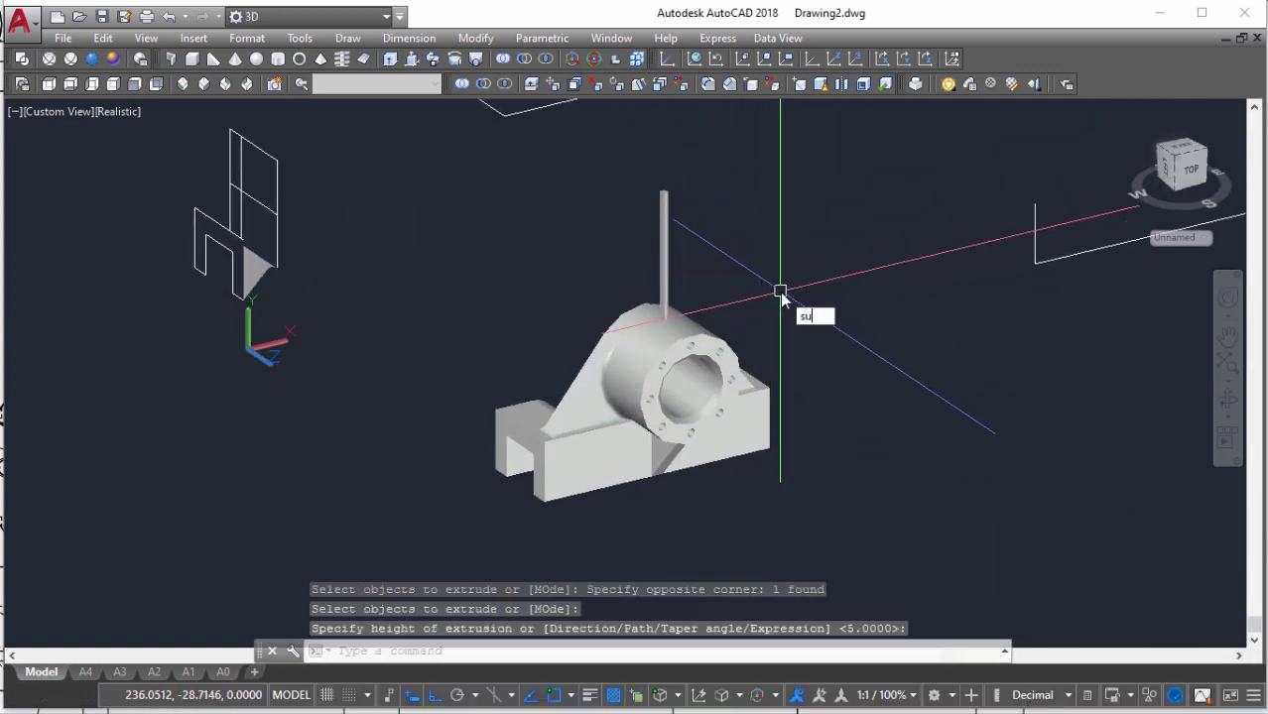
key(Return)
Subtract the rod from the bracket to cut the small hole in the boss
click(742, 359)
key(Return)
click(878, 363)
click(573, 278)
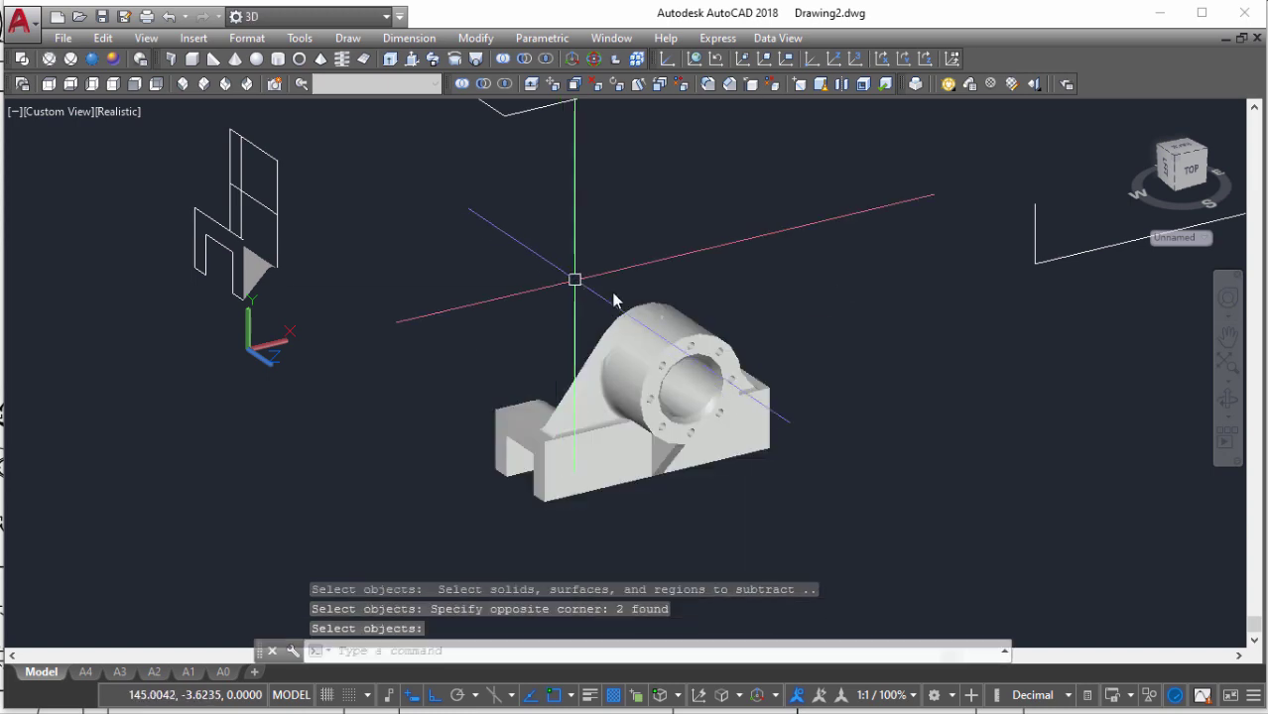
key(Return)
mouse_move(614, 300)
middle_down()
mouse_move(700, 405)
mouse_move(758, 362)
mouse_move(732, 345)
mouse_move(892, 389)
mouse_move(729, 319)
middle_up()
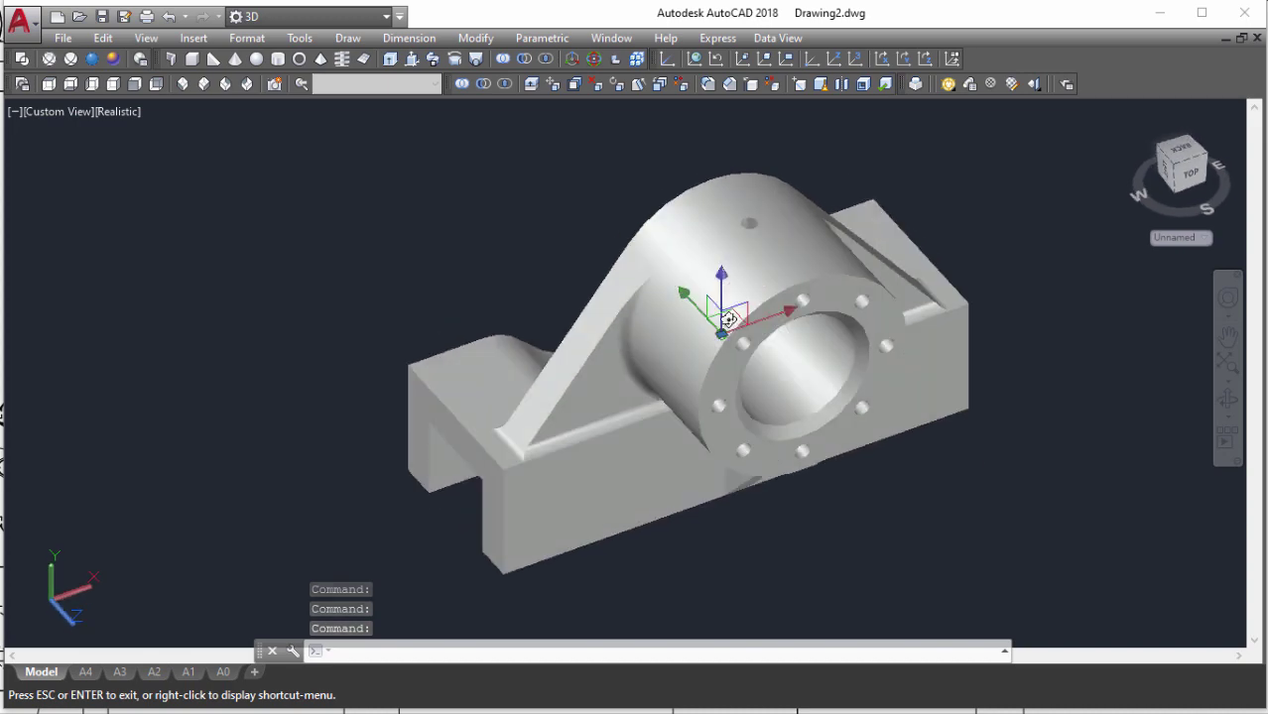
scroll(729, 320, down, 5)
key(Escape)
scroll(650, 348, down, 3)
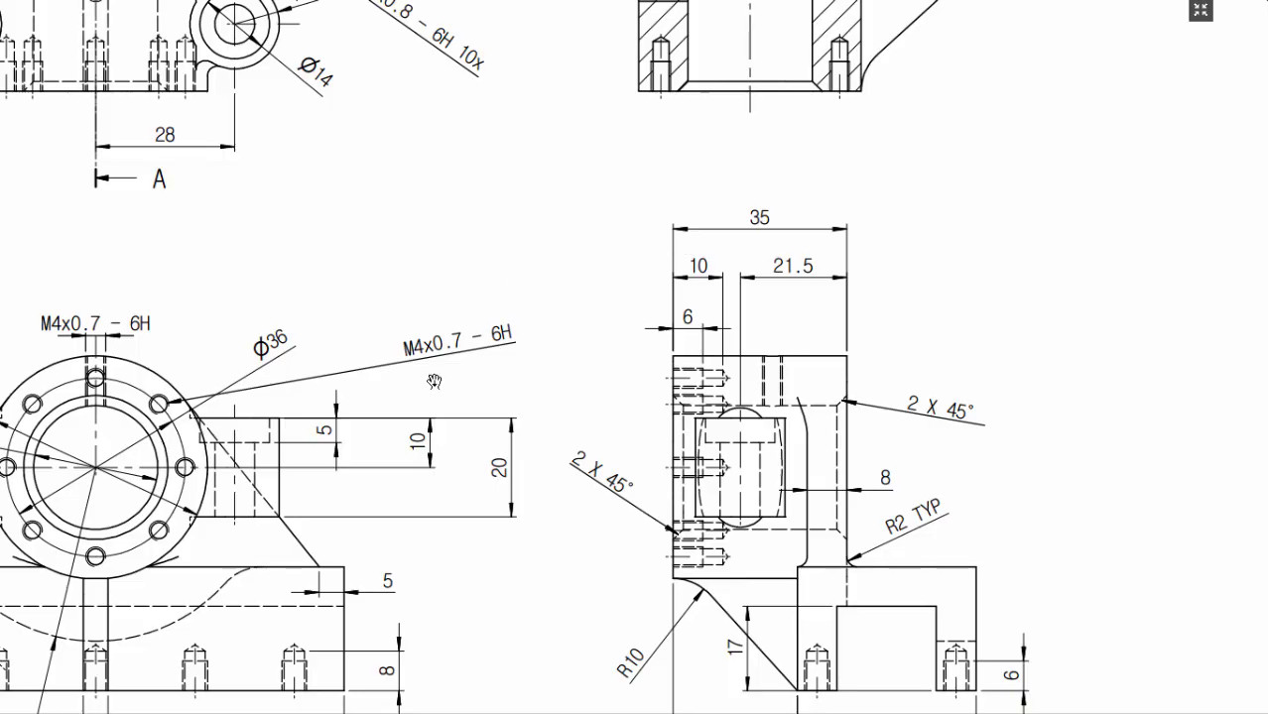
Switch the model to the Front view, comparing against the reference drawing
scroll(434, 382, down, 3)
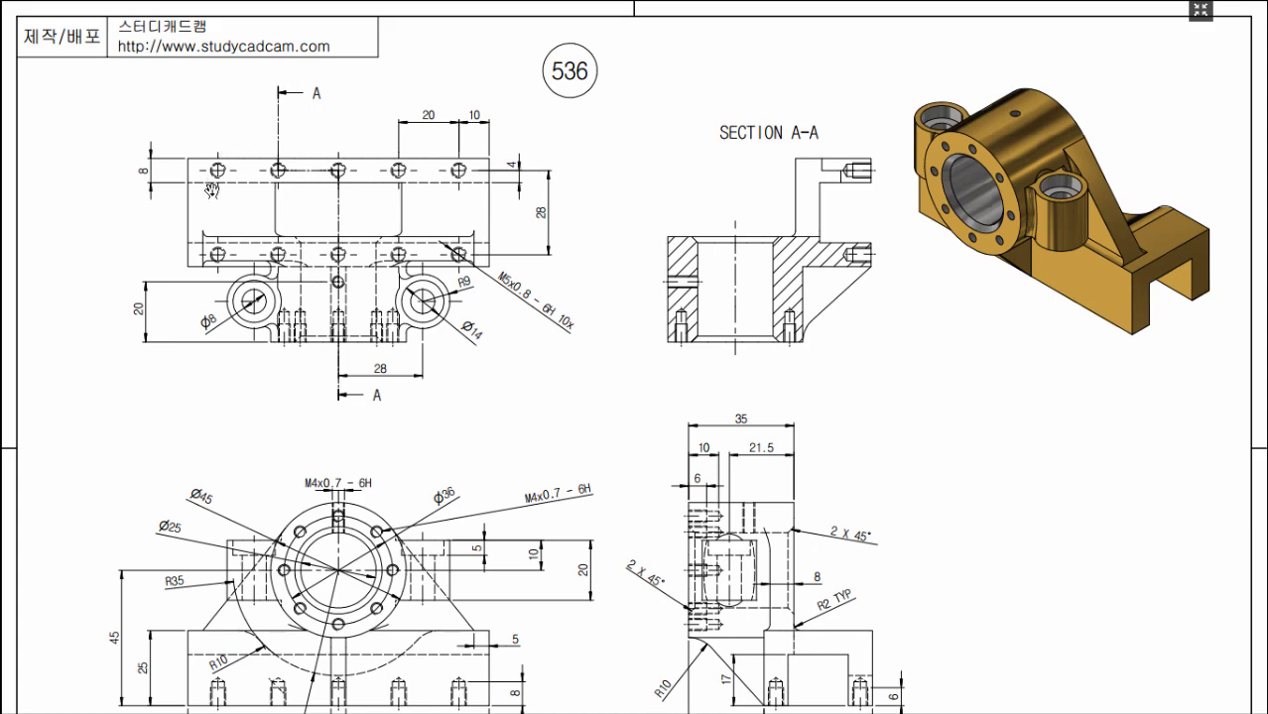
scroll(466, 188, up, 1)
key(alt+Tab)
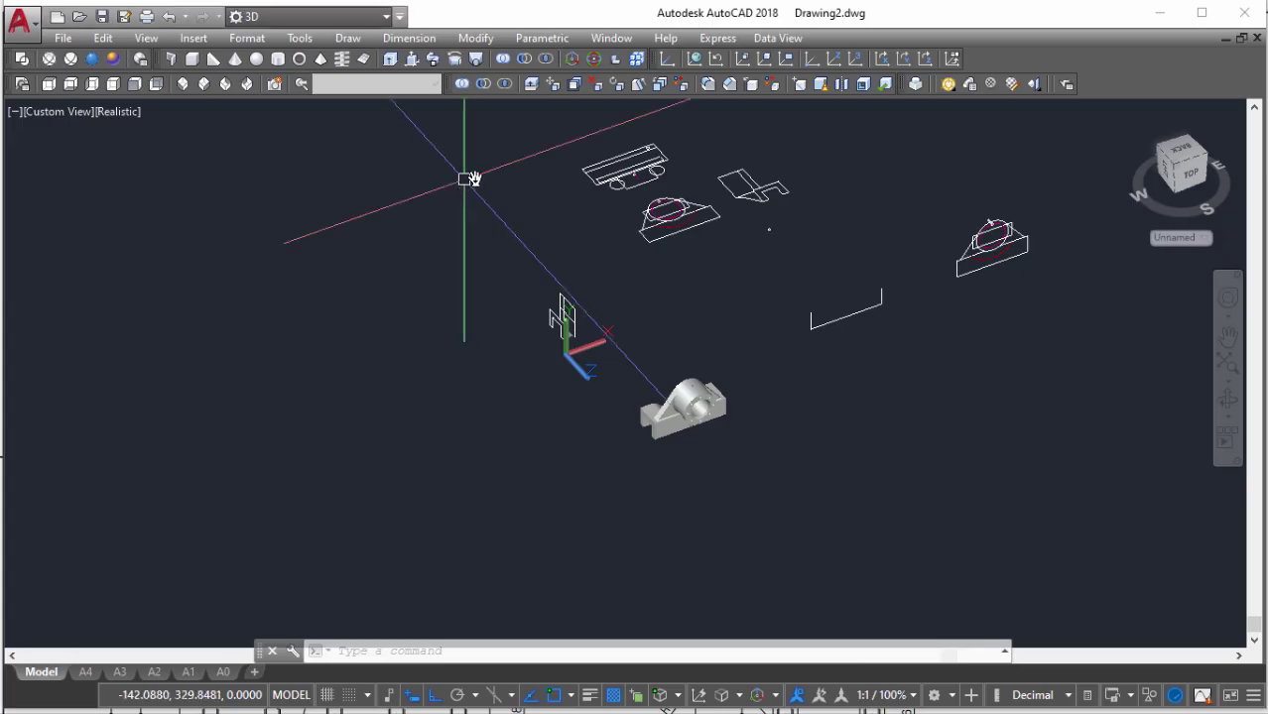
click(135, 86)
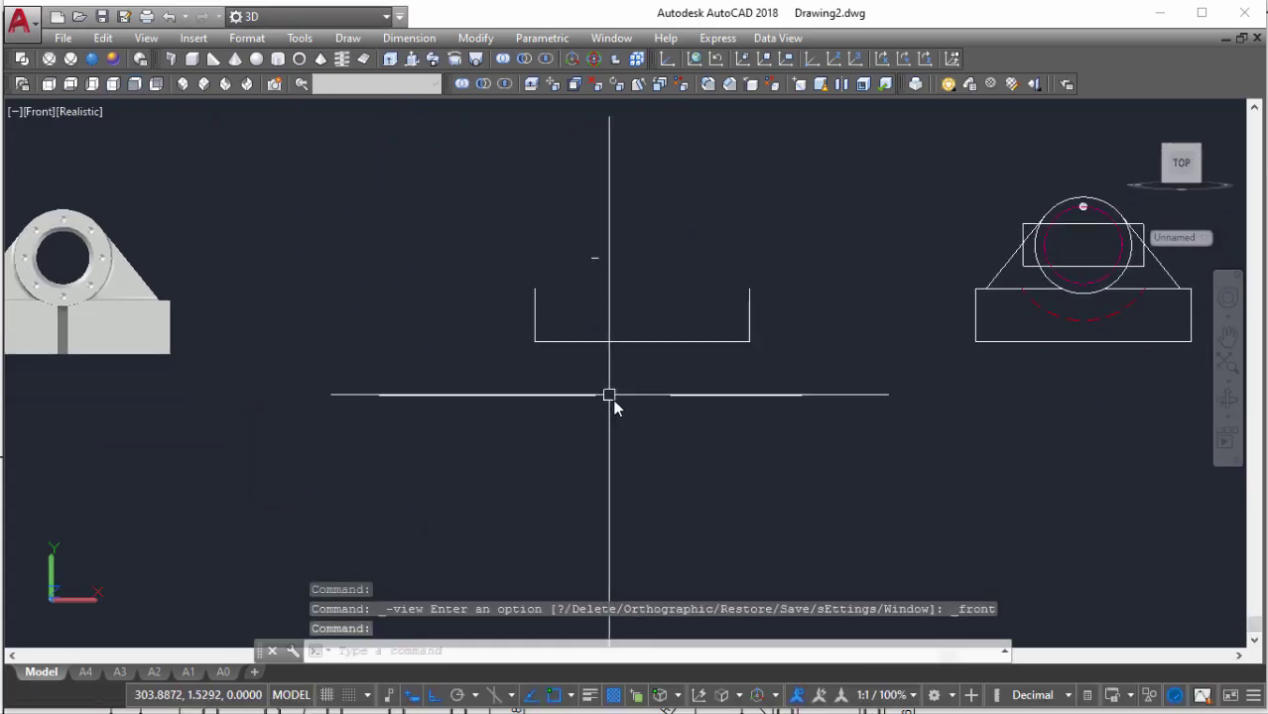
key(alt+Tab)
key(alt+Tab)
scroll(596, 354, up, 2)
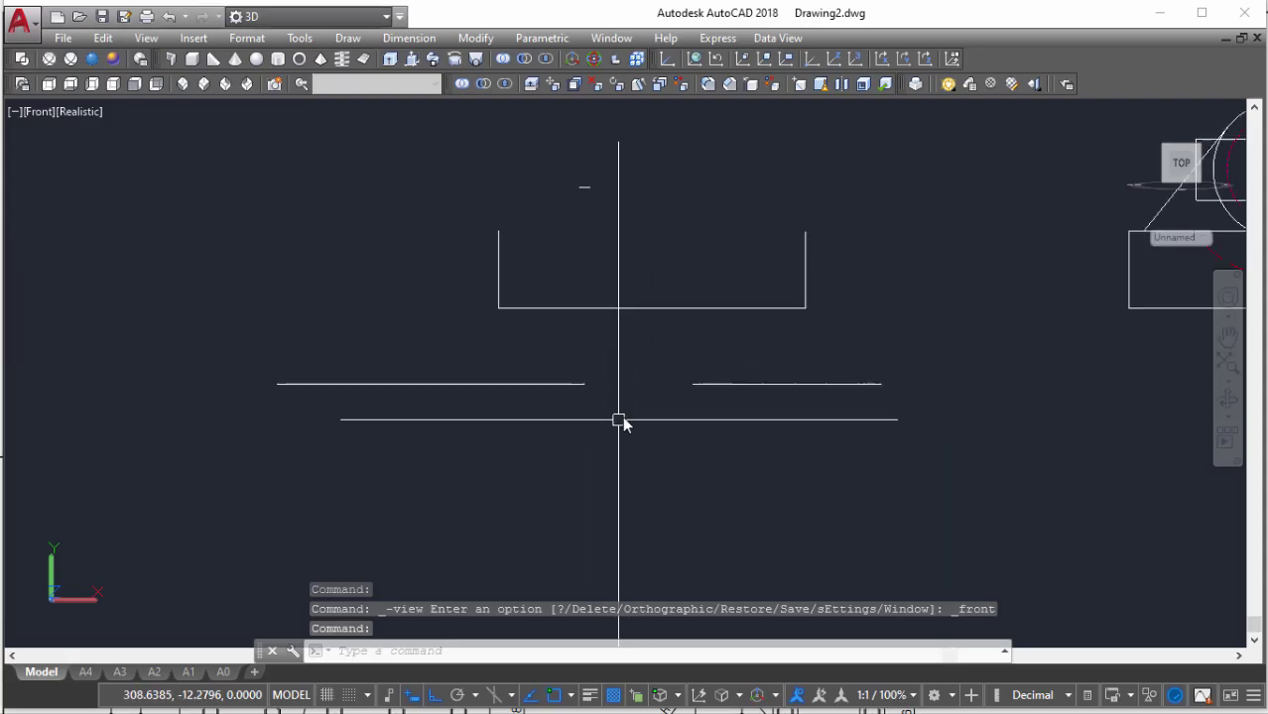
scroll(620, 420, up, 2)
Draw the profile's short horizontal first edge of about 4 units
text(l)
key(Return)
click(609, 400)
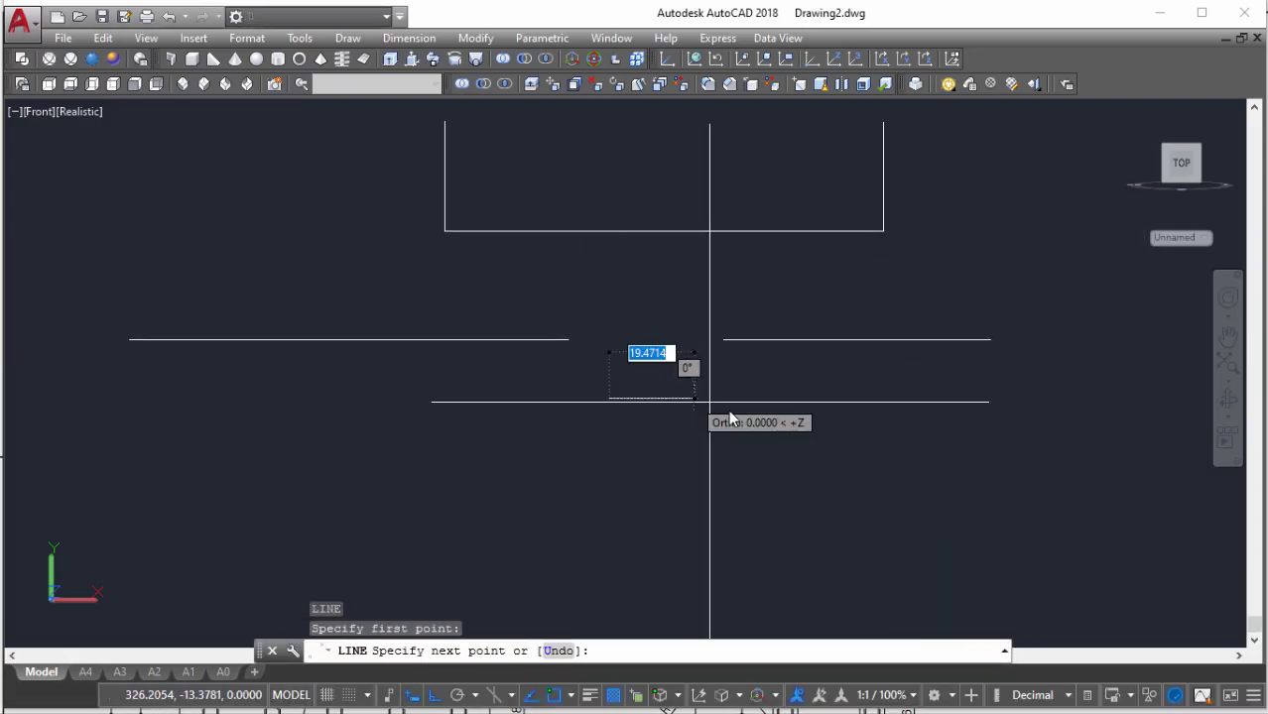
text(4.)
key(Return)
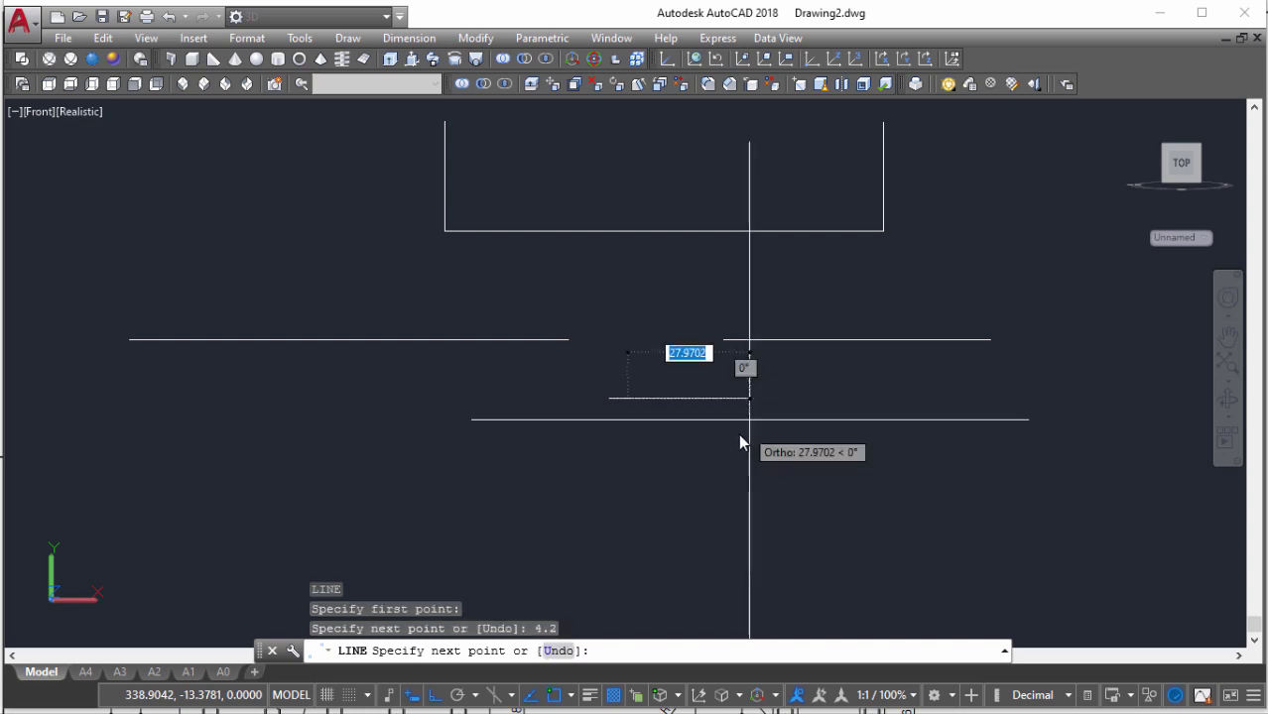
key(Return)
key(Return)
Start a new line and draw an 8-unit vertical segment downward
click(629, 406)
key(alt+Tab)
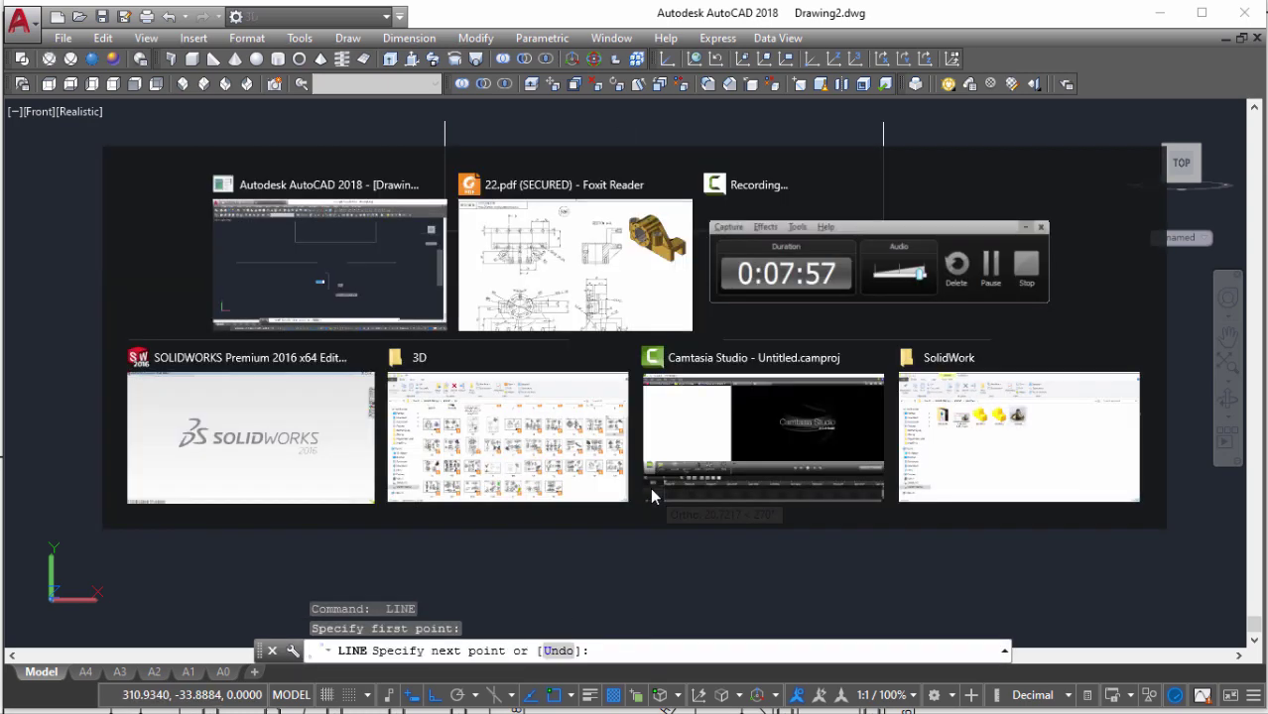
scroll(536, 262, down, 3)
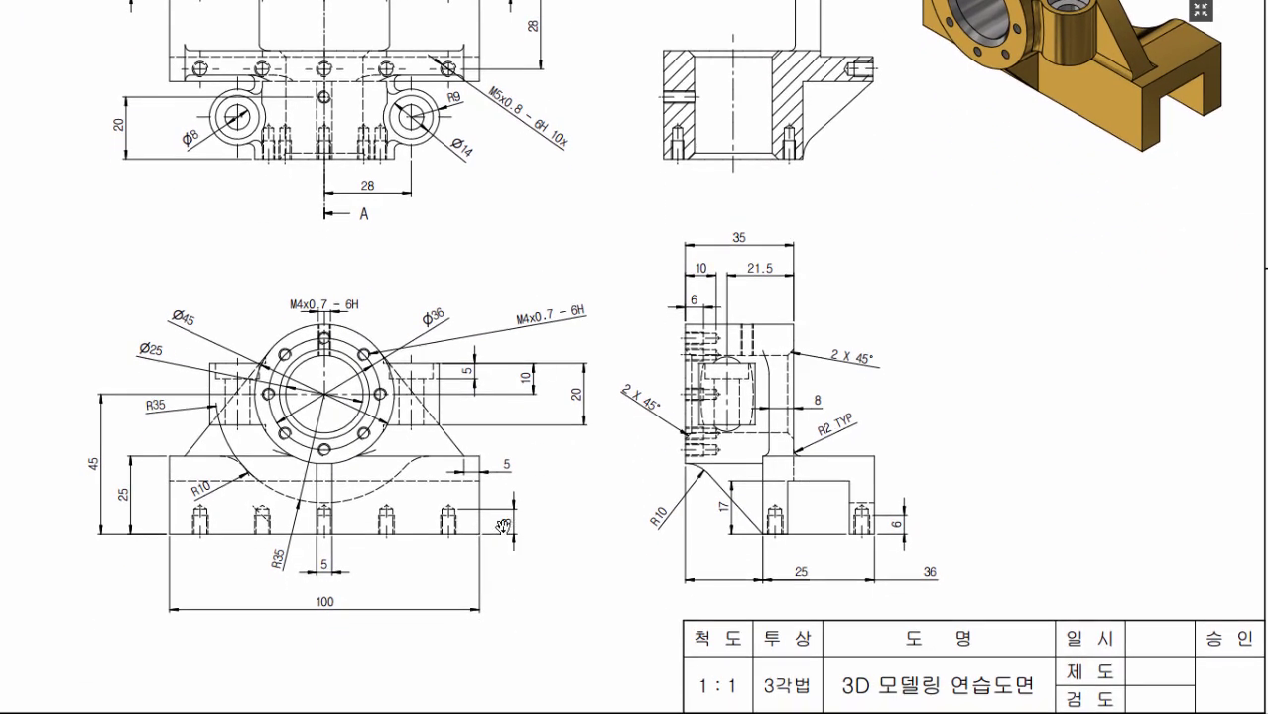
scroll(504, 526, up, 3)
mouse_move(400, 527)
mouse_down()
mouse_move(735, 475)
mouse_move(699, 452)
mouse_up()
scroll(768, 452, down, 2)
scroll(562, 487, up, 3)
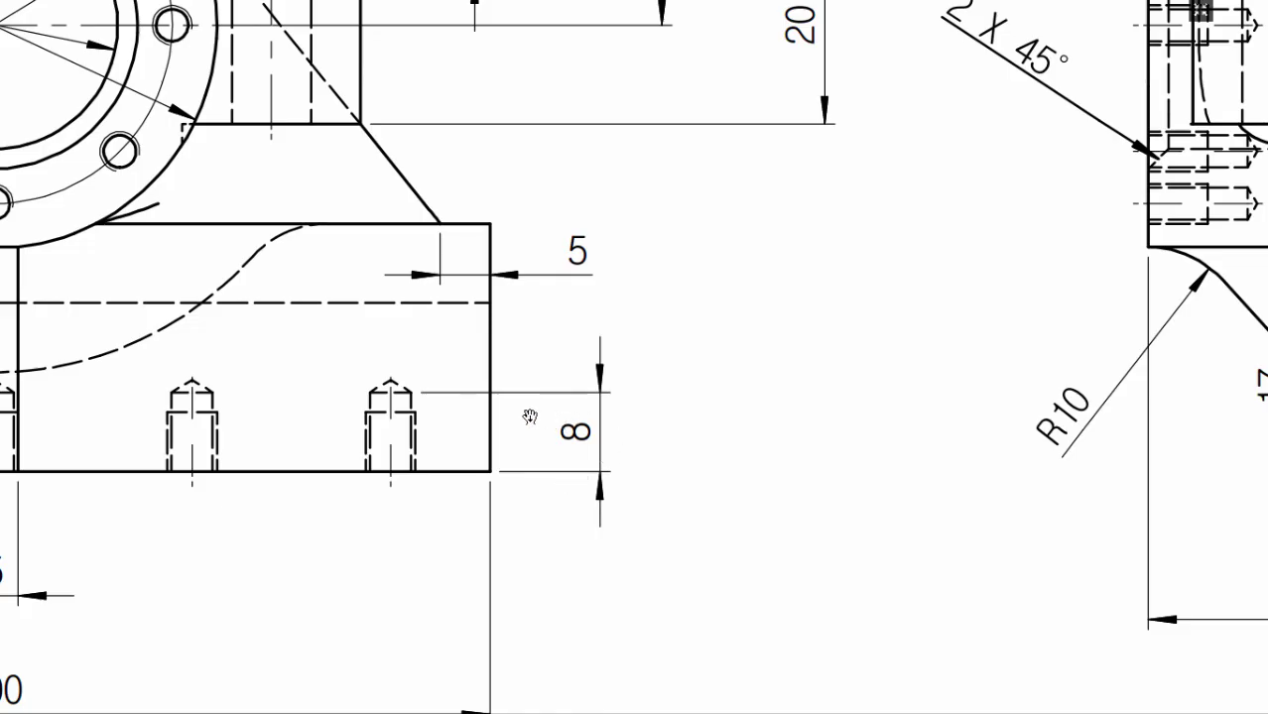
key(alt+Tab)
text(8)
key(Return)
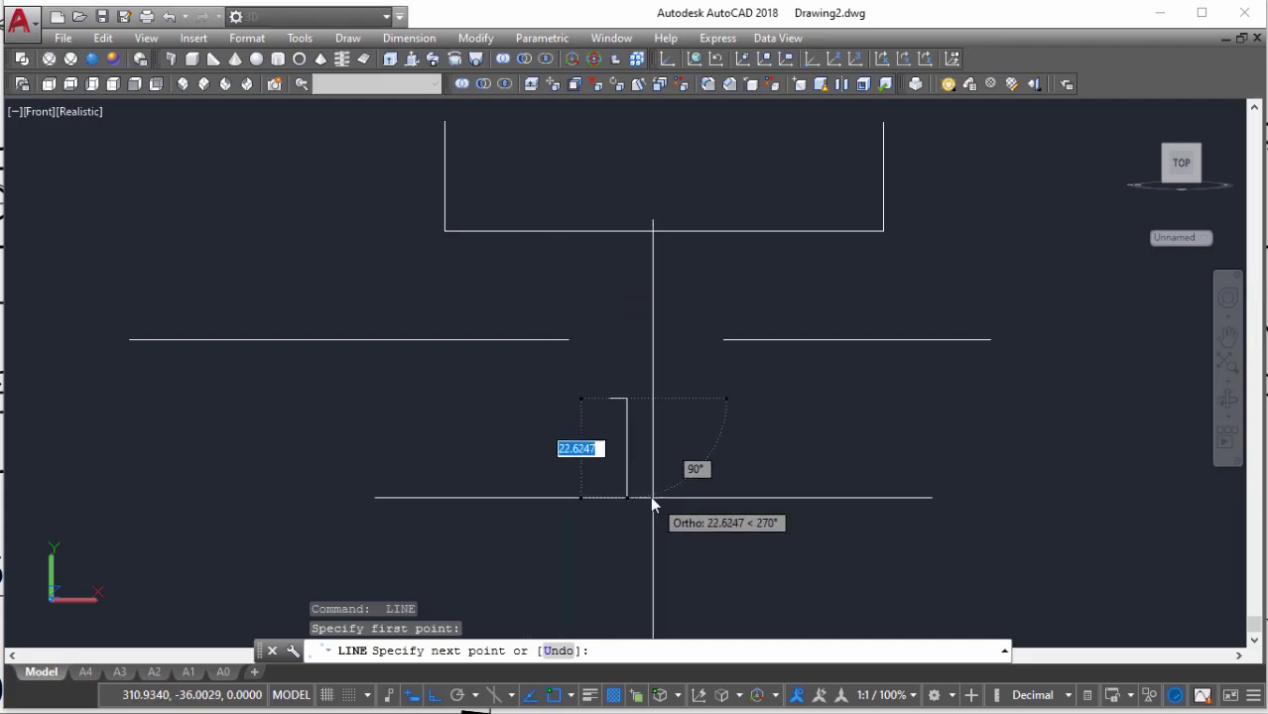
Add a horizontal segment and rotate the line 30° about its end
click(453, 507)
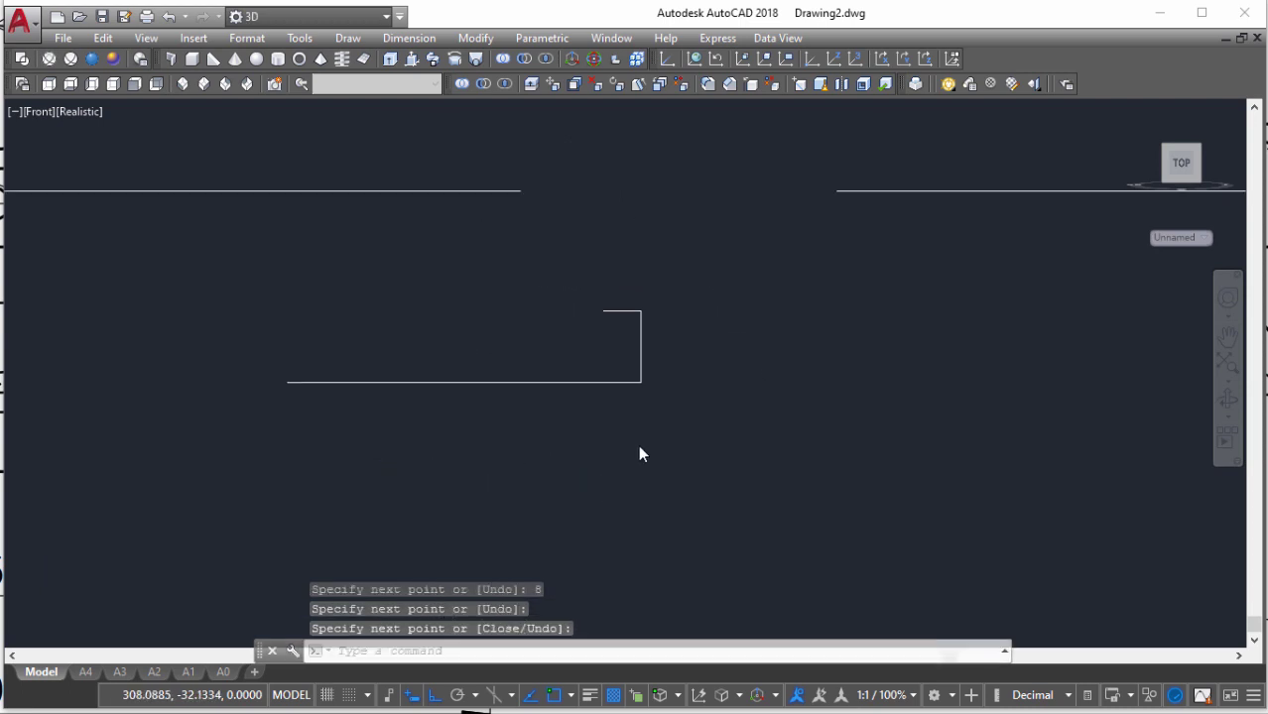
key(Escape)
click(579, 322)
click(716, 416)
text(ro)
key(Return)
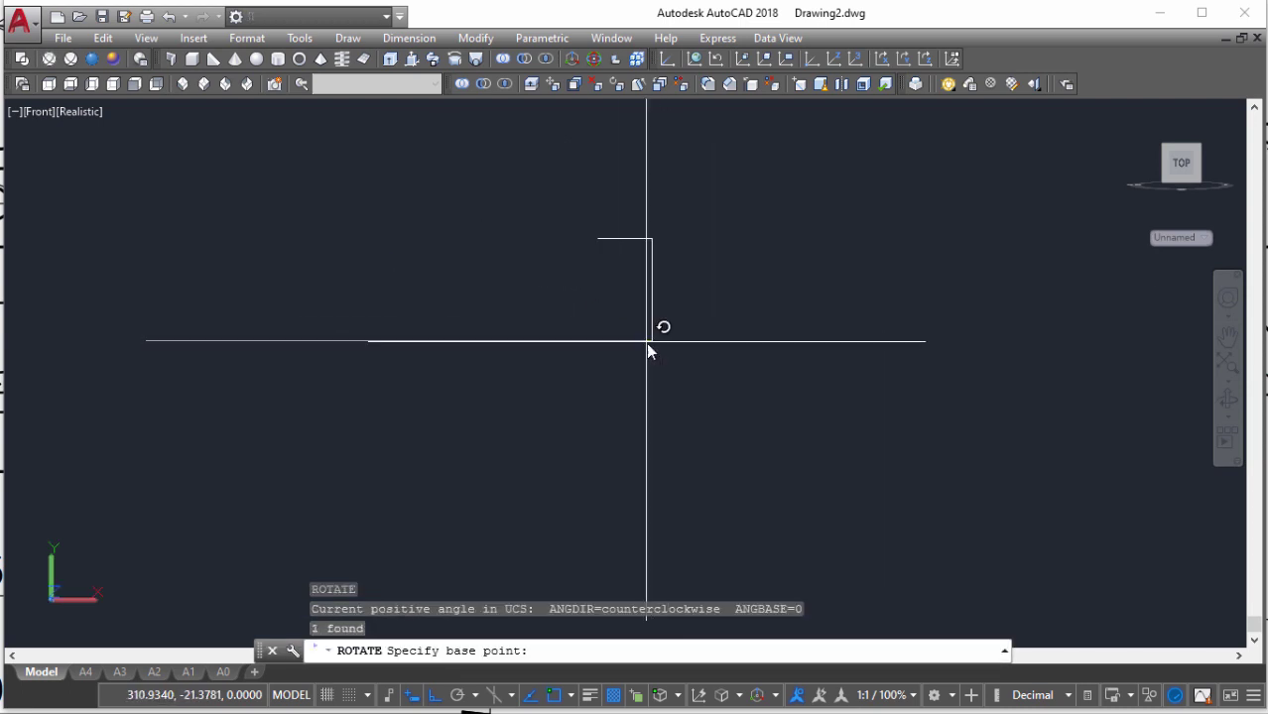
click(650, 341)
key(Return)
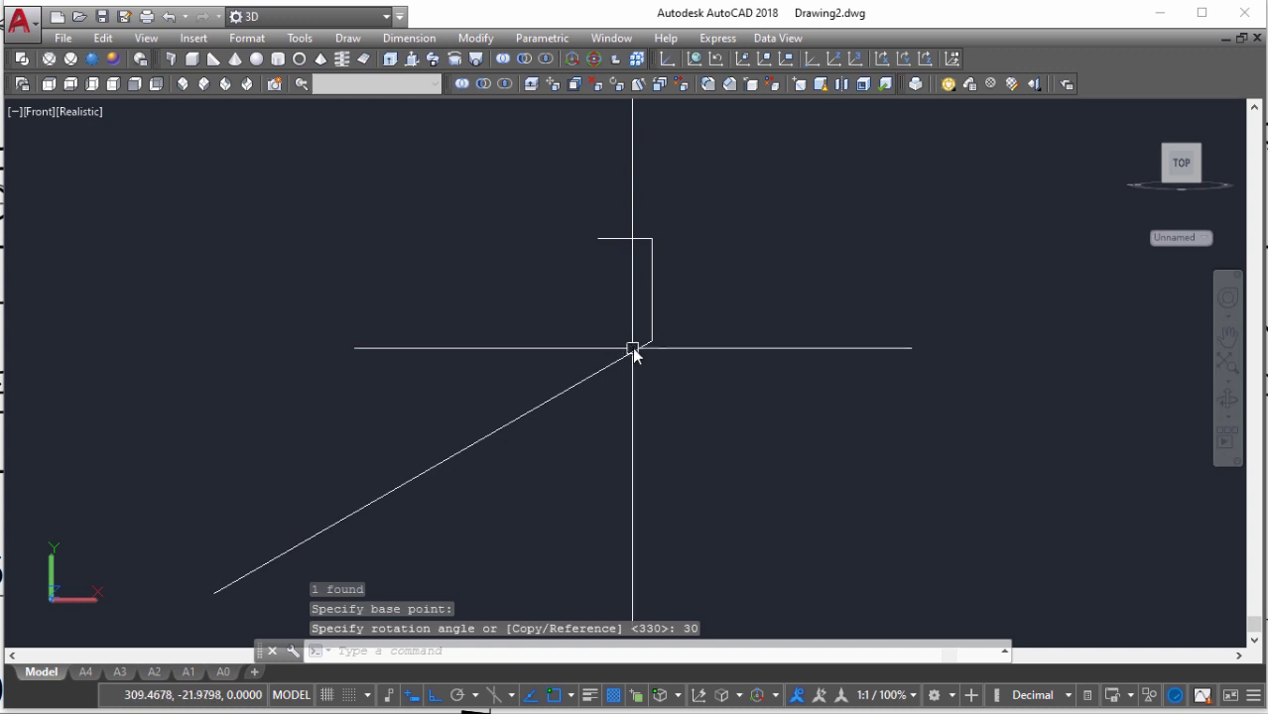
Draw a vertical line and join it to the angled line with a radius-0 fillet
text(l)
key(Return)
click(624, 238)
click(626, 411)
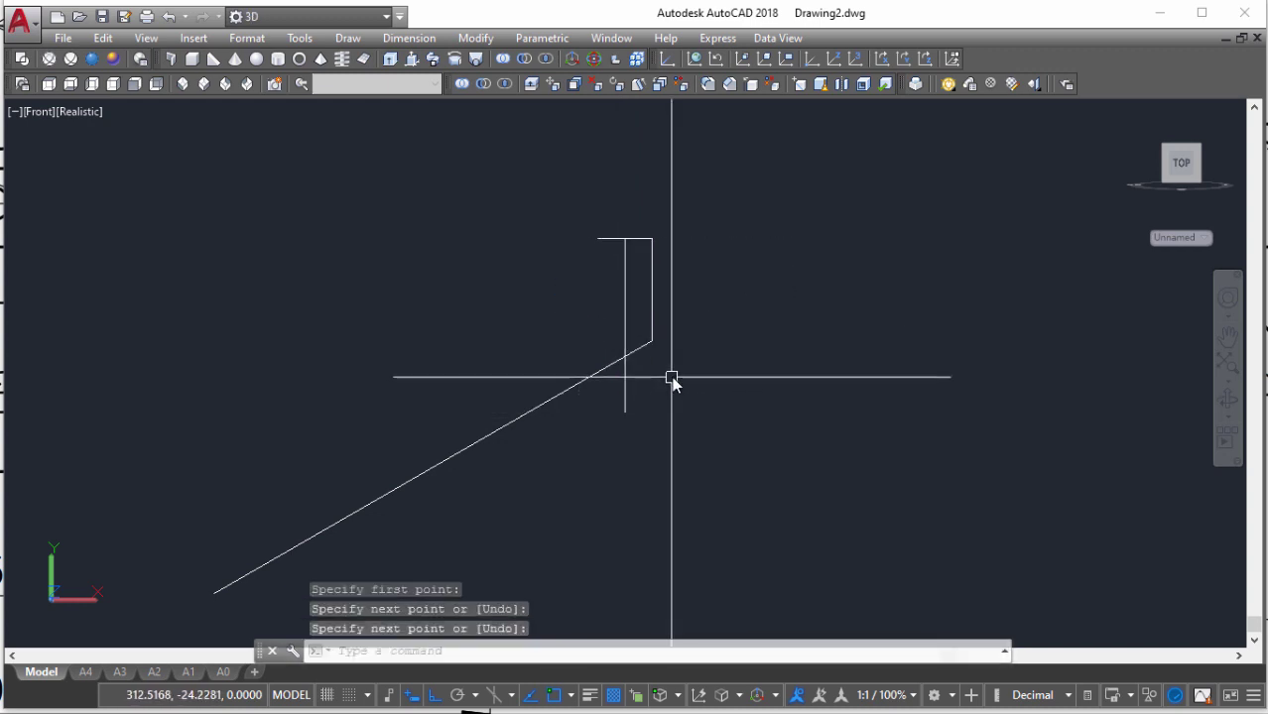
text(f)
key(Return)
text(r)
key(Return)
text(0)
key(Return)
click(642, 348)
click(623, 327)
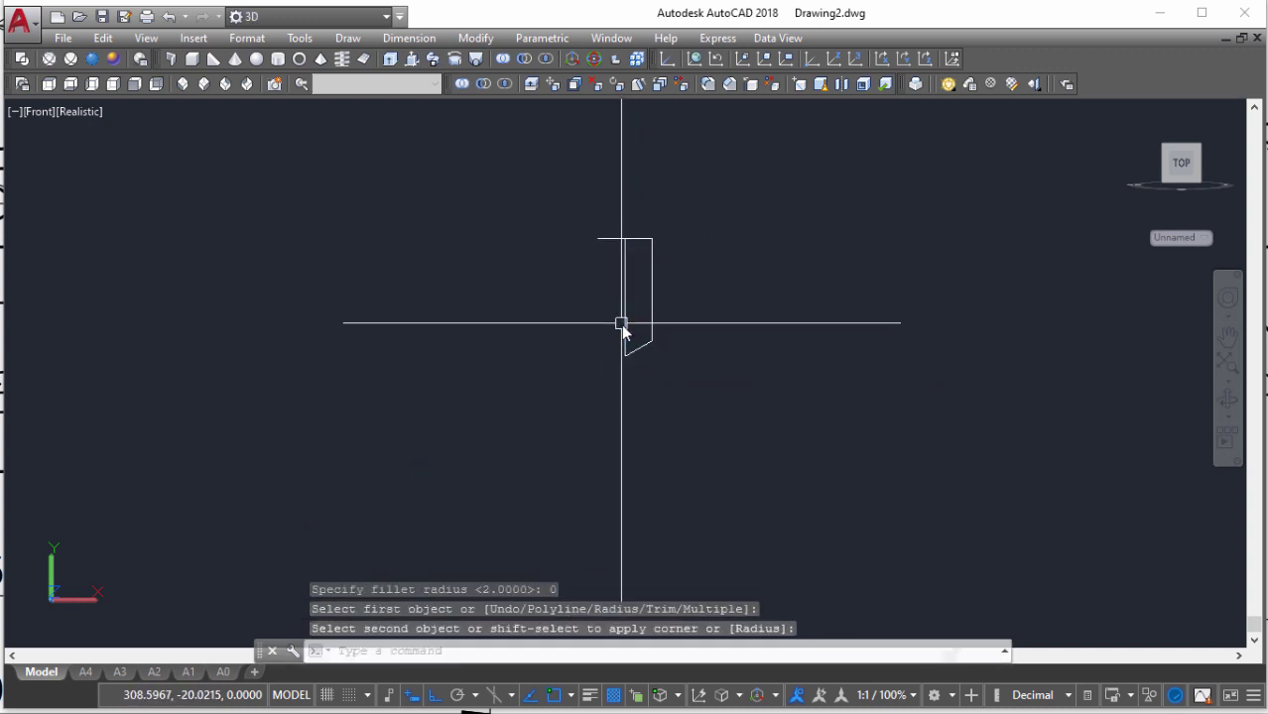
Trim the excess line ends and convert the closed profile into a region
text(tr)
key(Return)
key(Return)
click(603, 243)
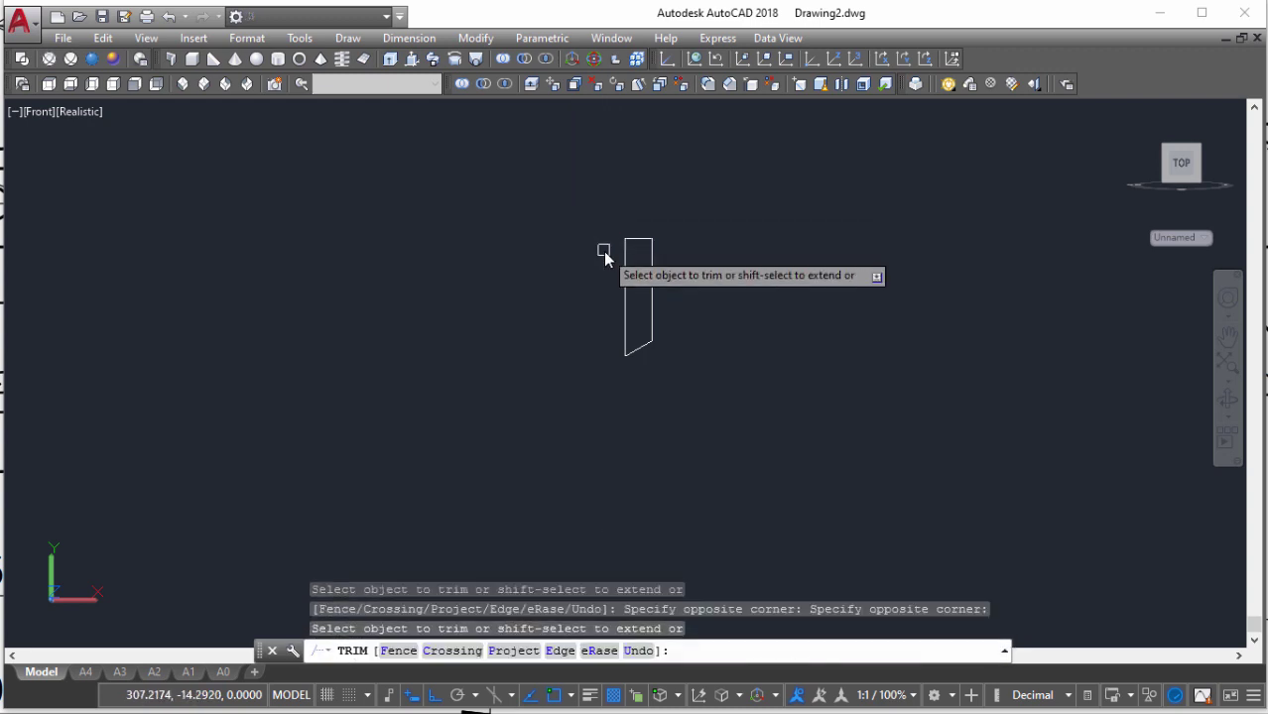
key(Escape)
text(reg)
key(Return)
click(610, 224)
click(707, 388)
key(Return)
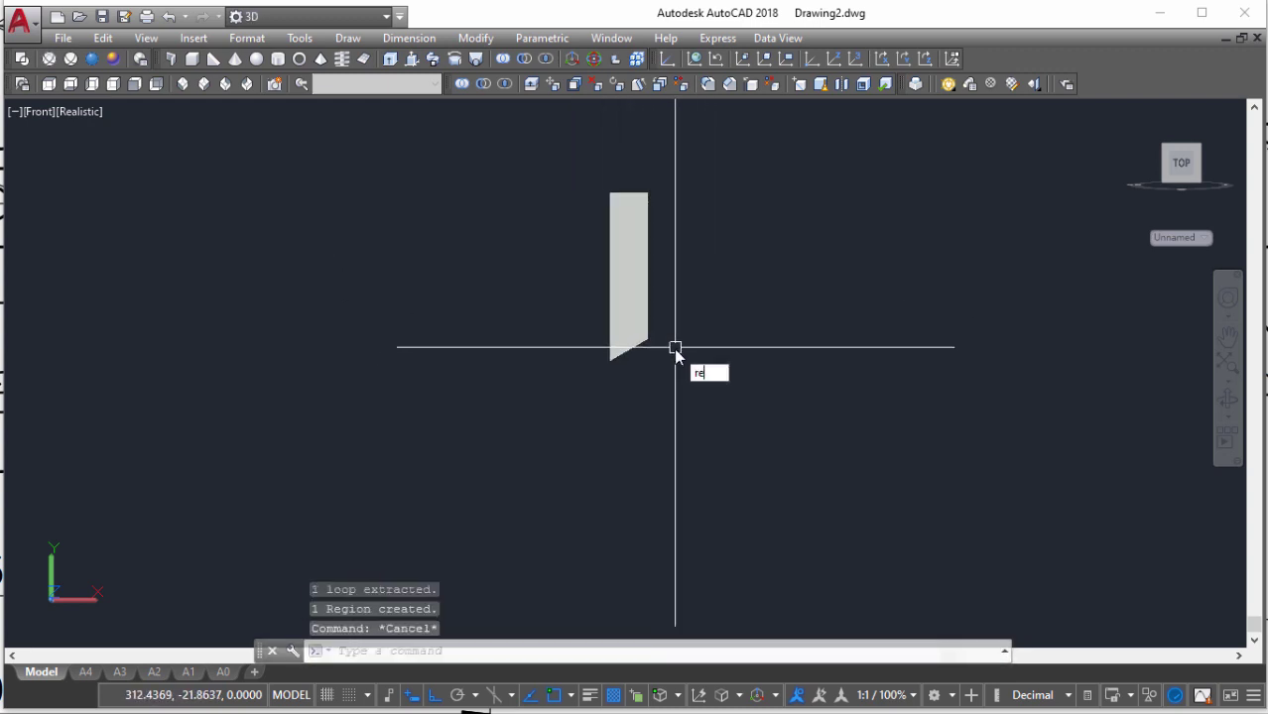
Revolve the region 360° about its vertical edge and view it in SW Isometric
key(Return)
click(640, 323)
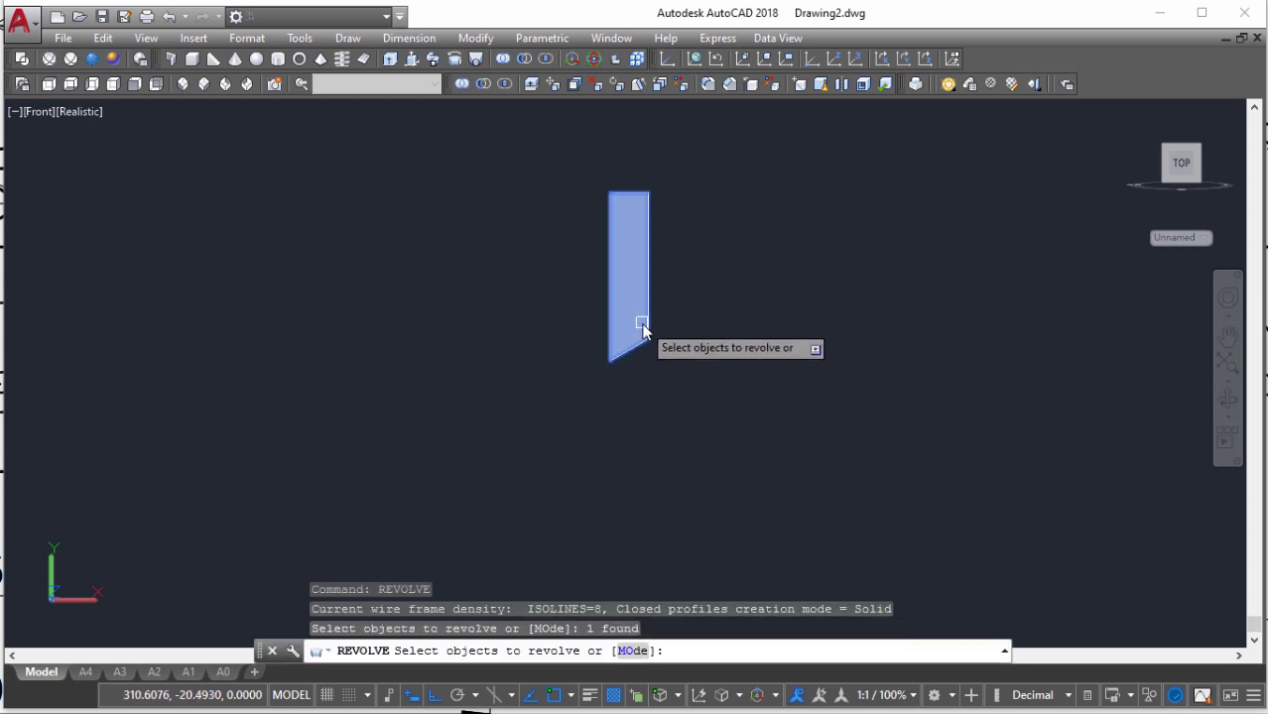
key(Return)
click(609, 363)
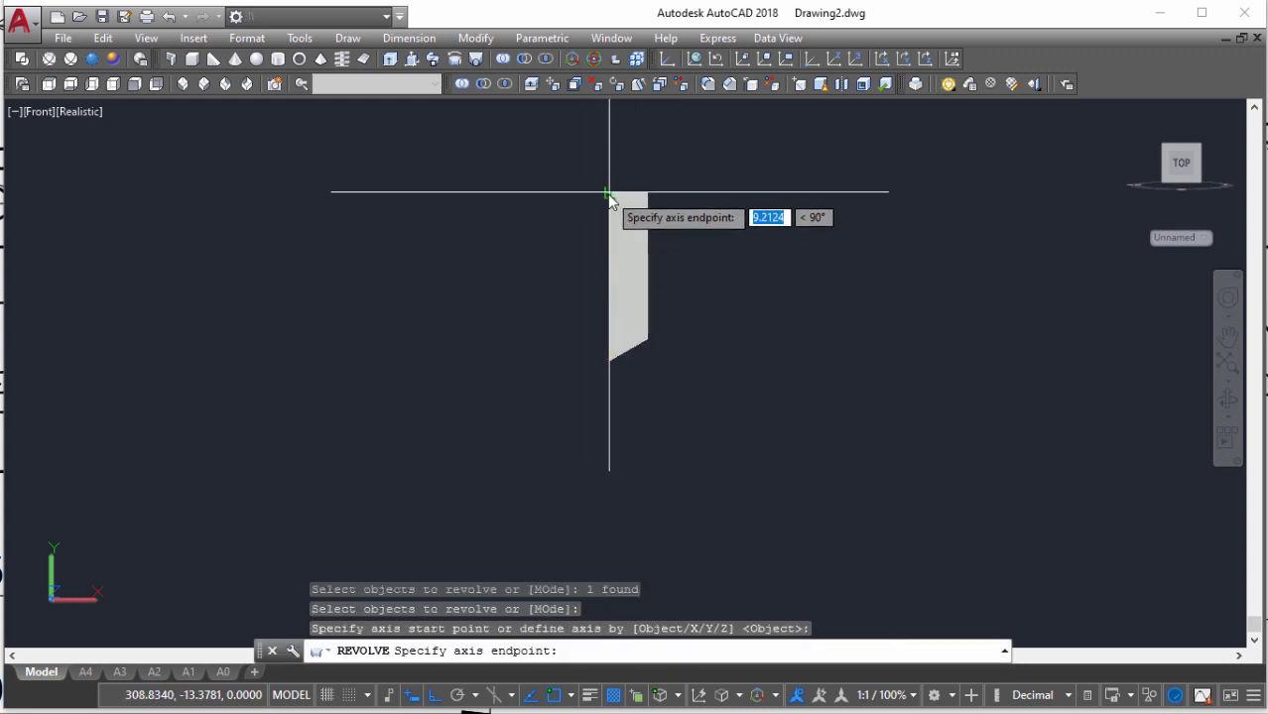
click(611, 199)
text(0)
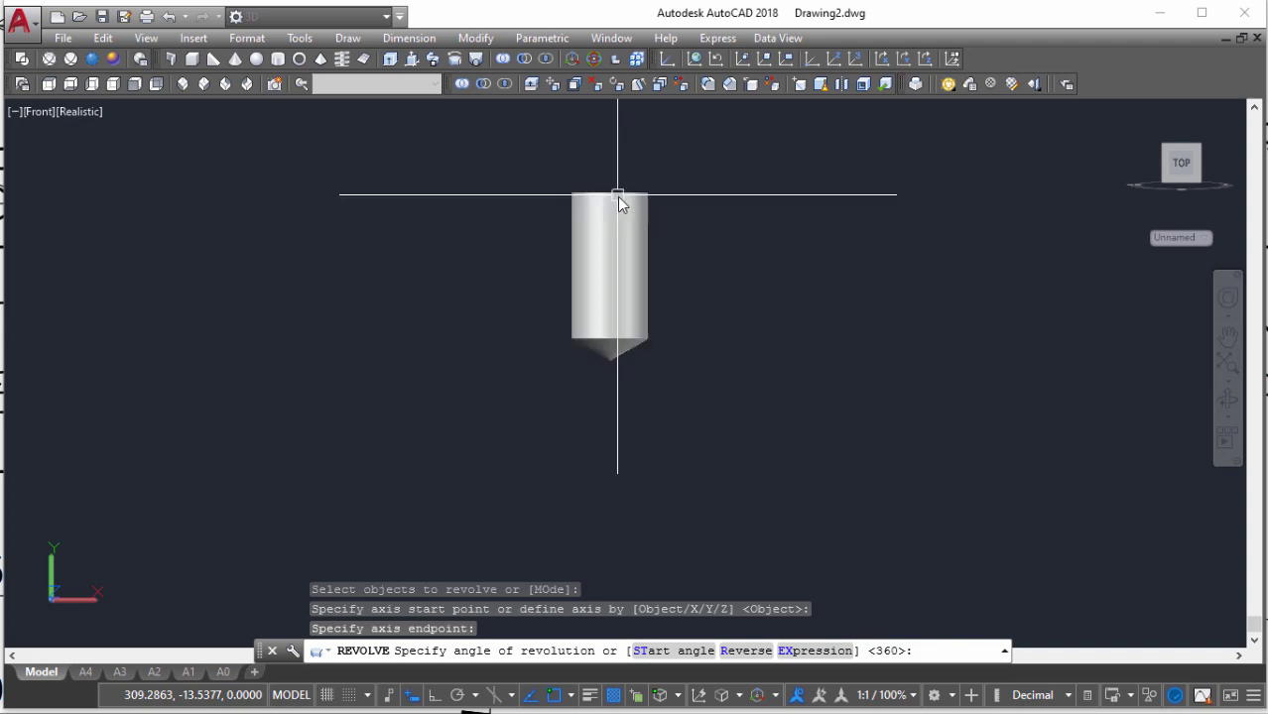
key(Return)
click(182, 84)
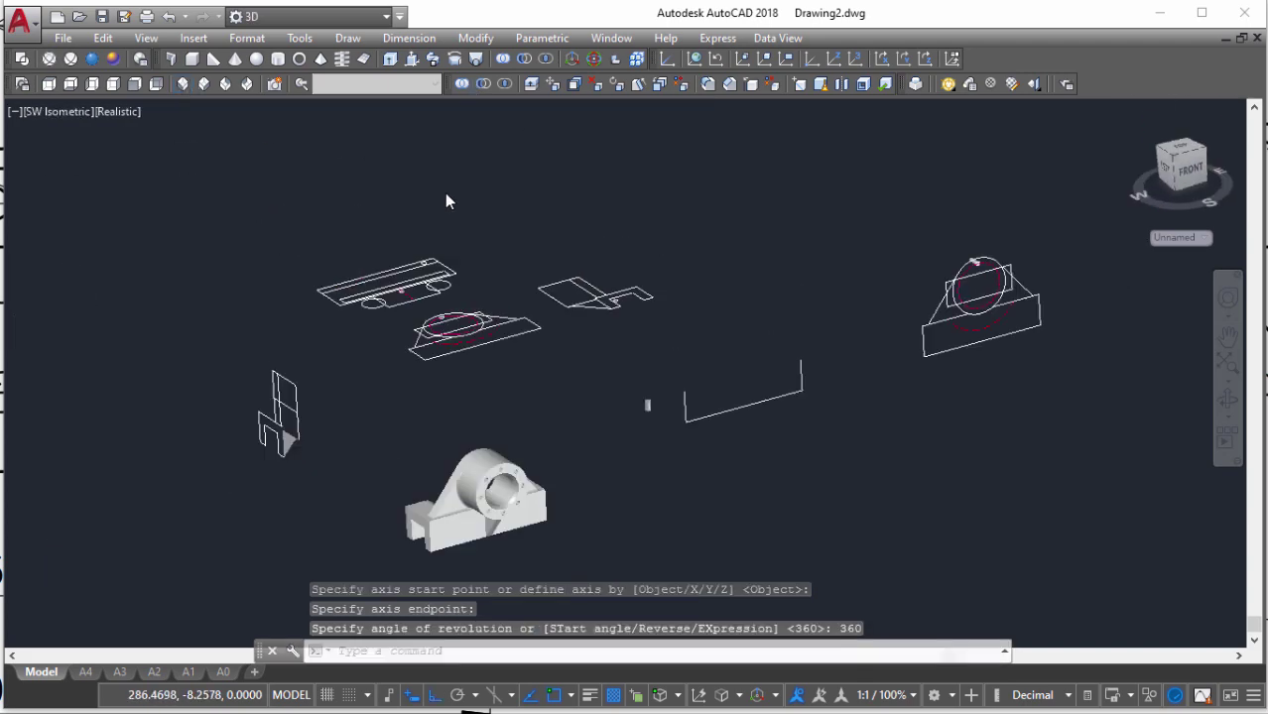
scroll(655, 426, up, 3)
In front view, mirror the revolved pin solid across a horizontal line and delete the original
scroll(655, 427, up, 3)
click(677, 445)
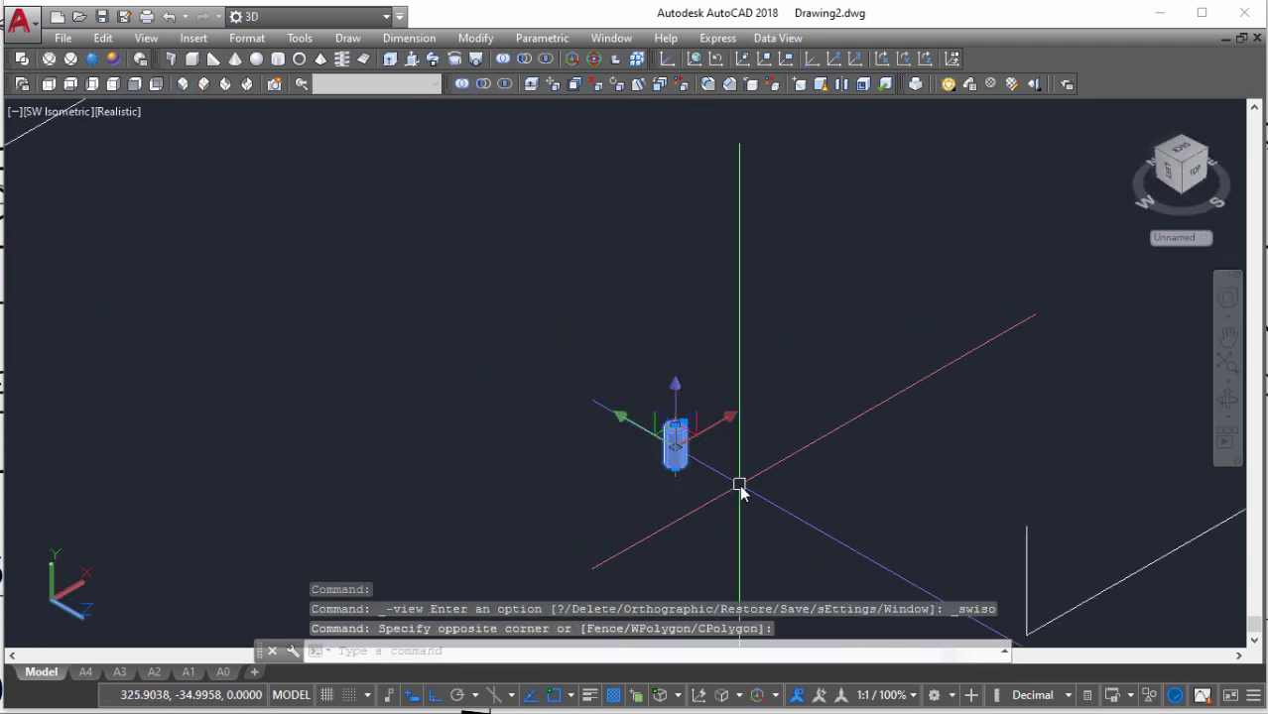
scroll(740, 486, down, 5)
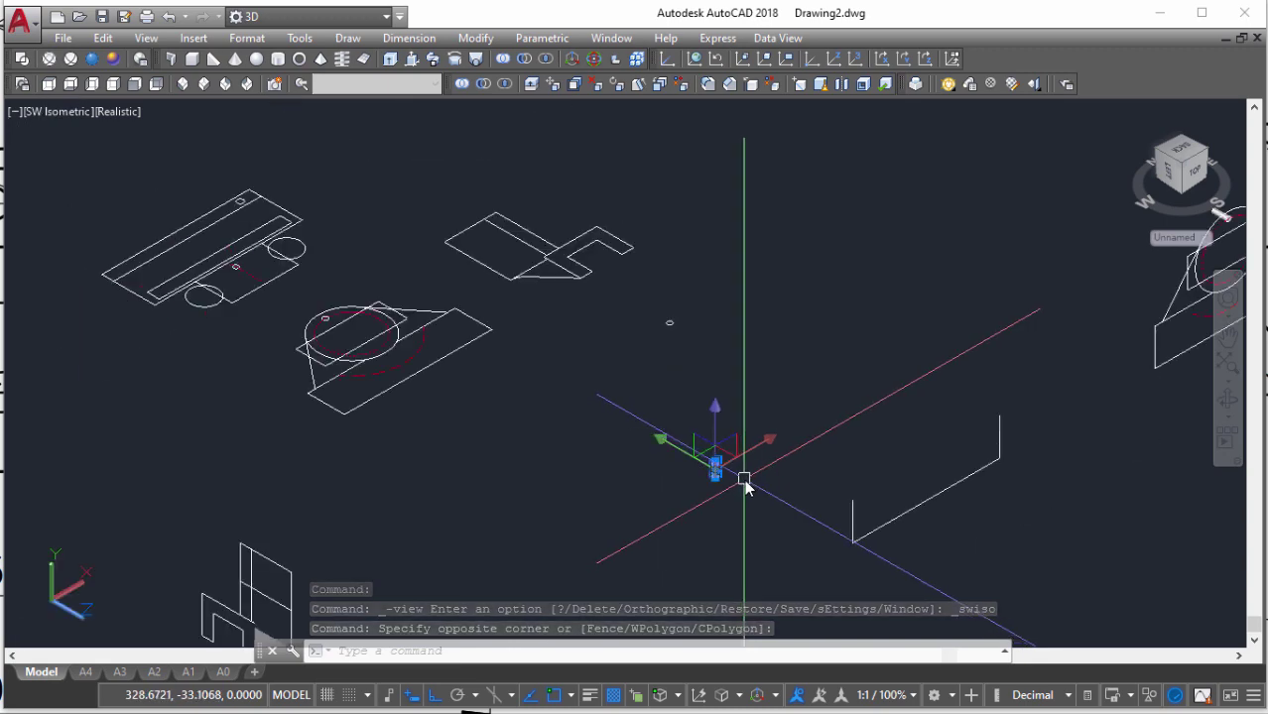
scroll(606, 320, down, 3)
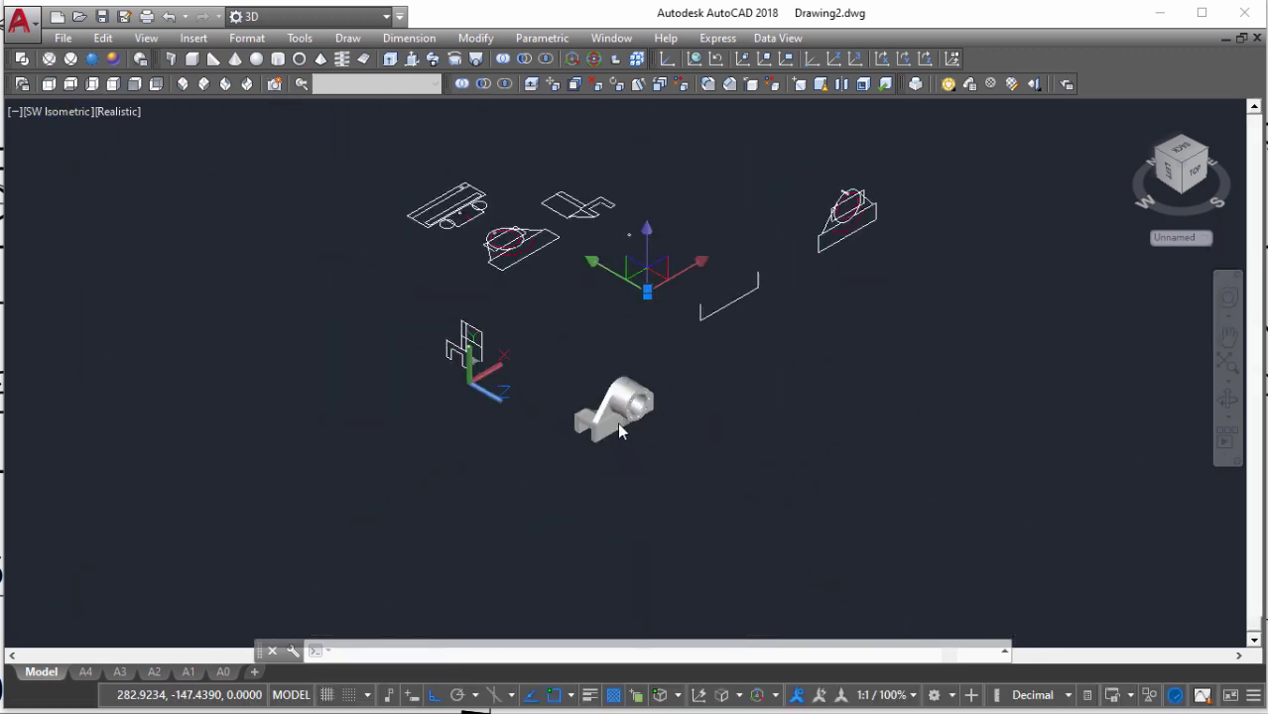
scroll(414, 189, up, 2)
click(135, 84)
scroll(684, 508, up, 3)
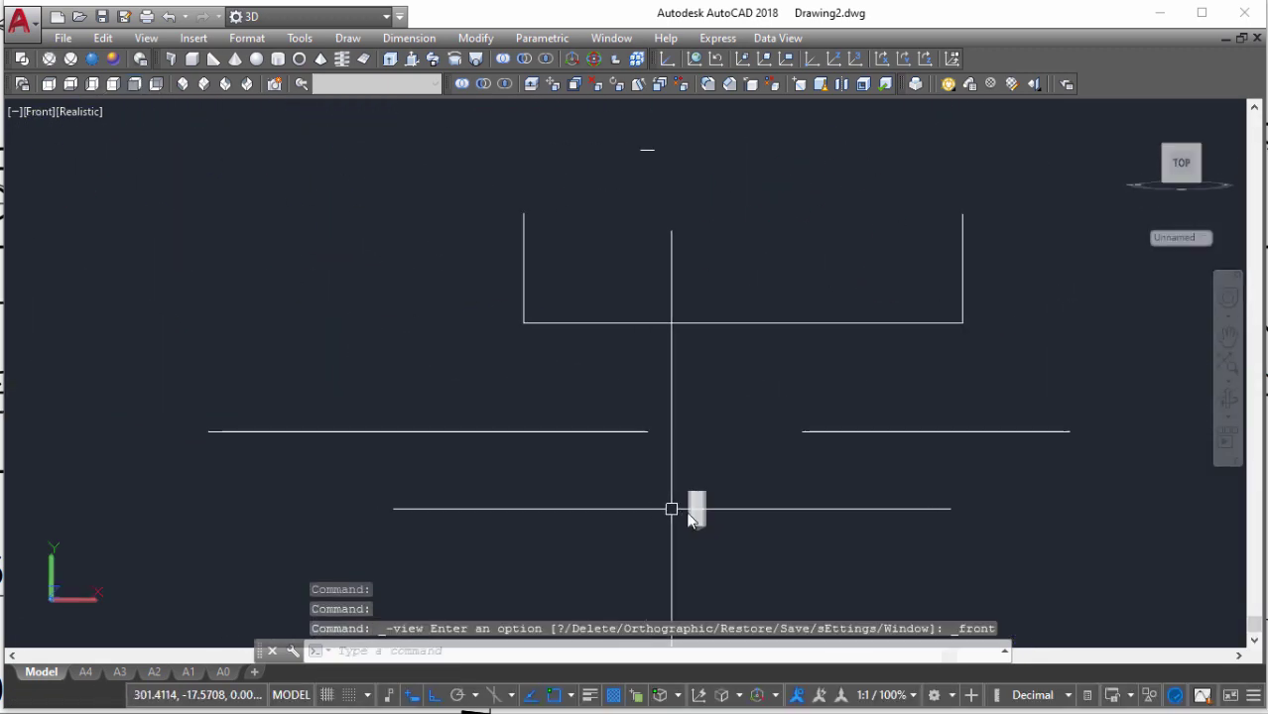
click(719, 520)
text(mirror)
key(Return)
click(683, 426)
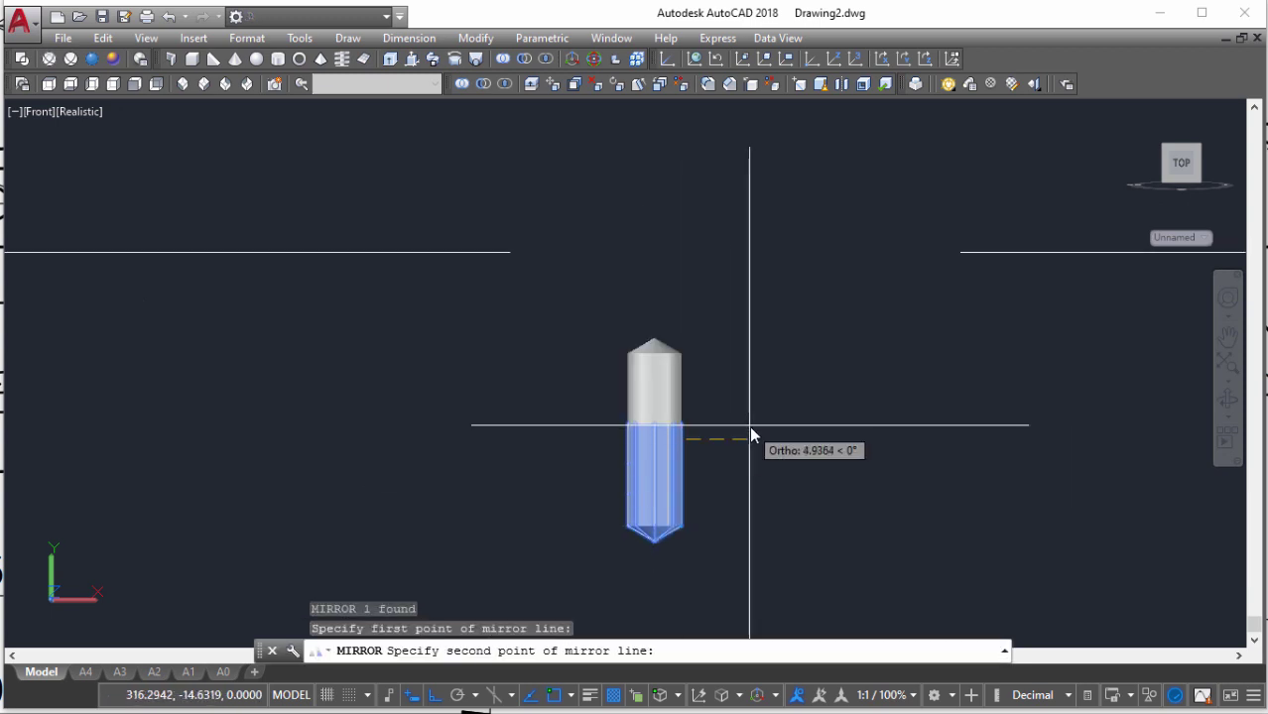
click(750, 426)
text(y)
key(Return)
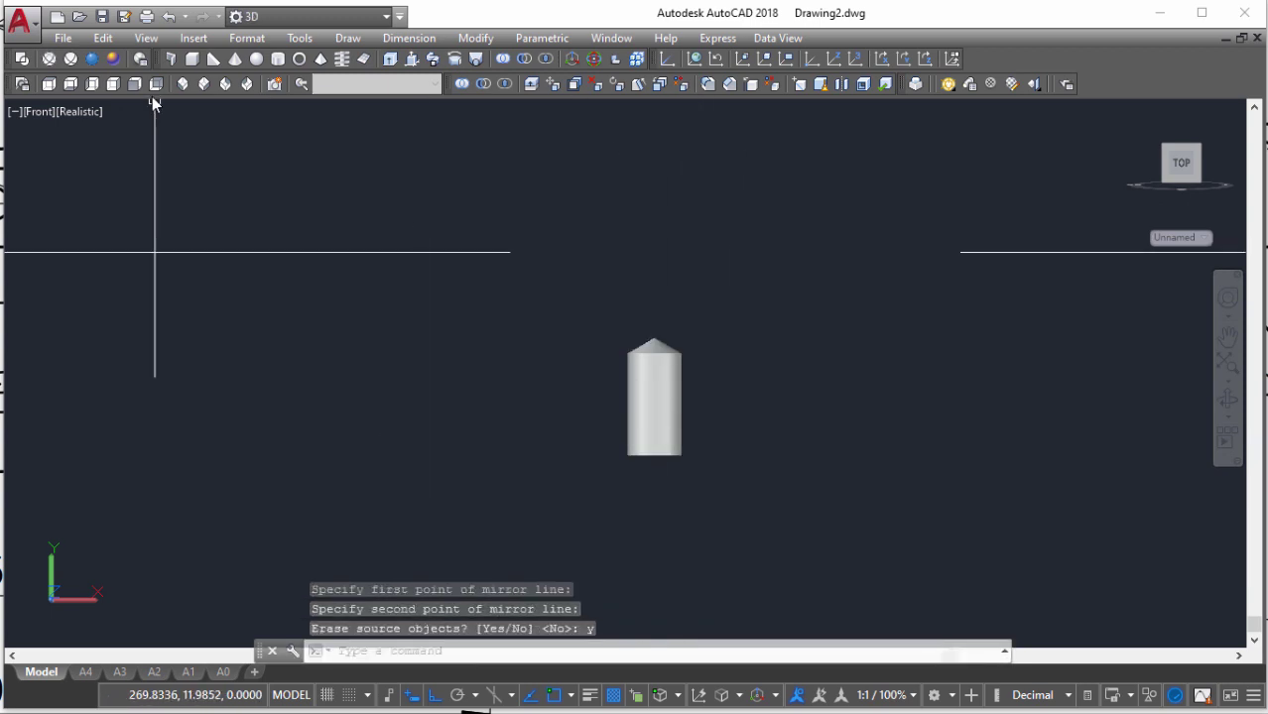
In southwest isometric view, move the small cylinder onto the plate outline's far corner
click(186, 85)
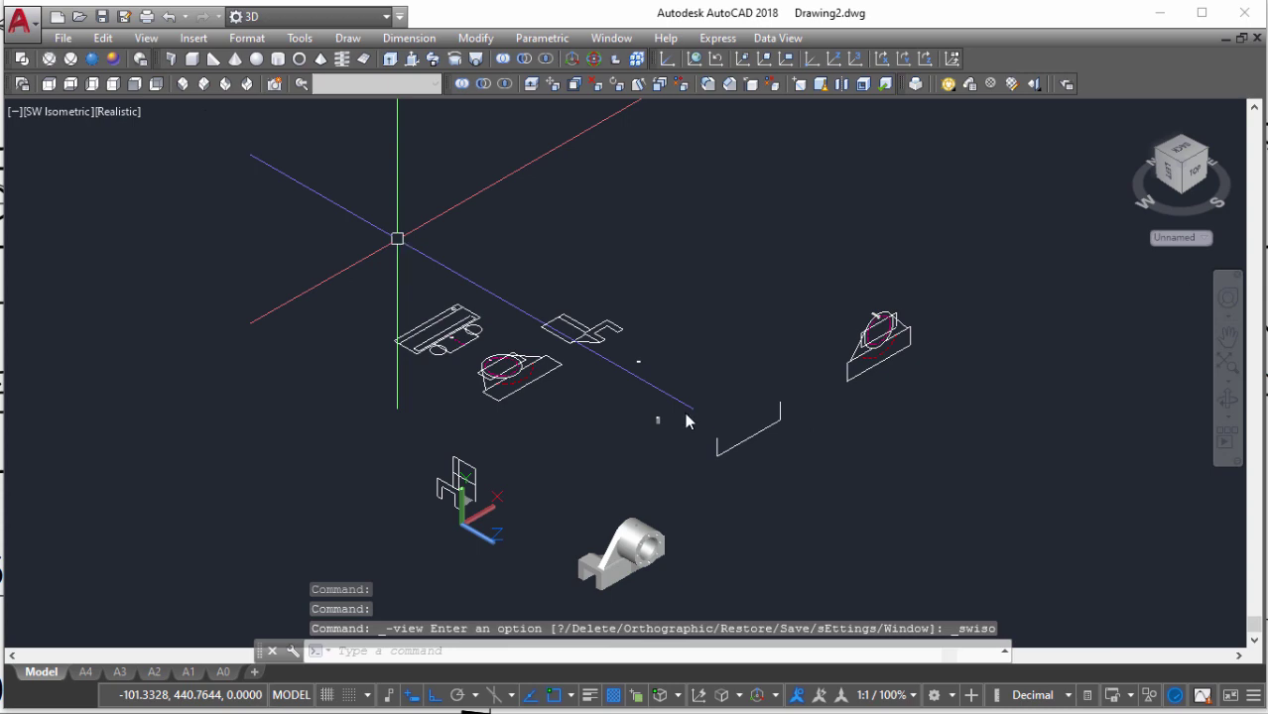
scroll(663, 484, up, 3)
scroll(665, 456, down, 3)
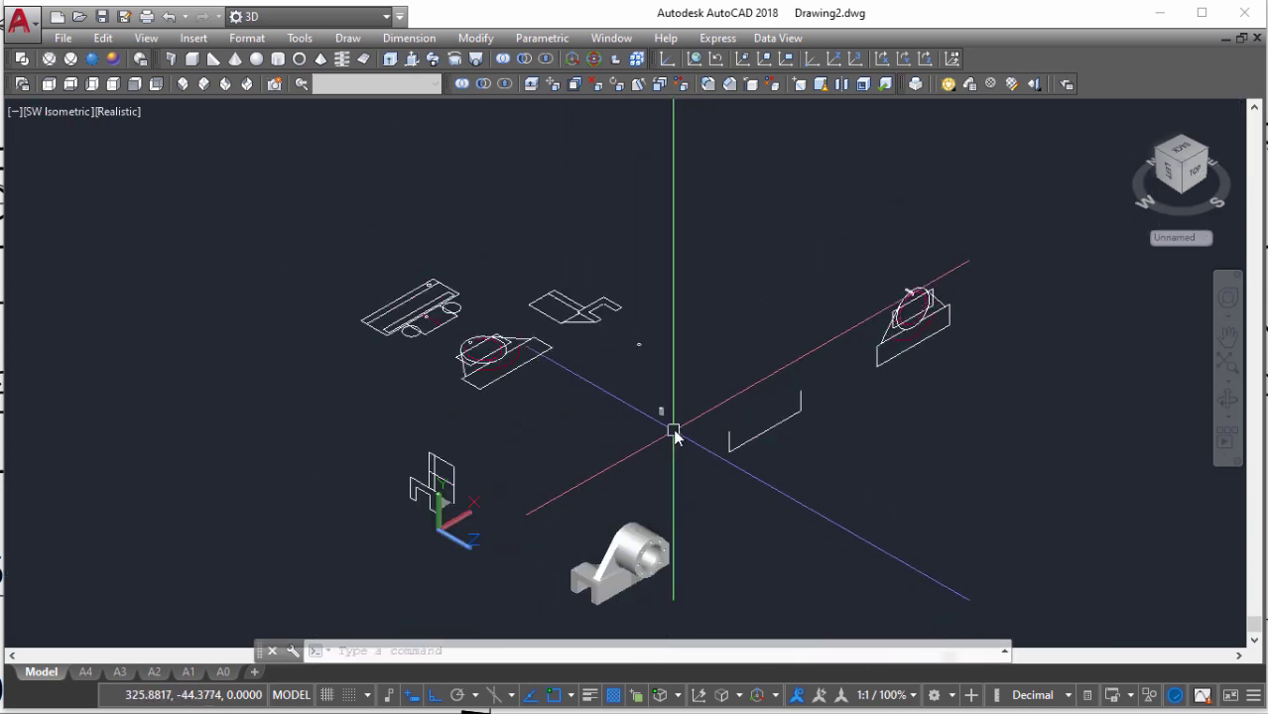
click(673, 429)
click(679, 375)
text(M)
key(Return)
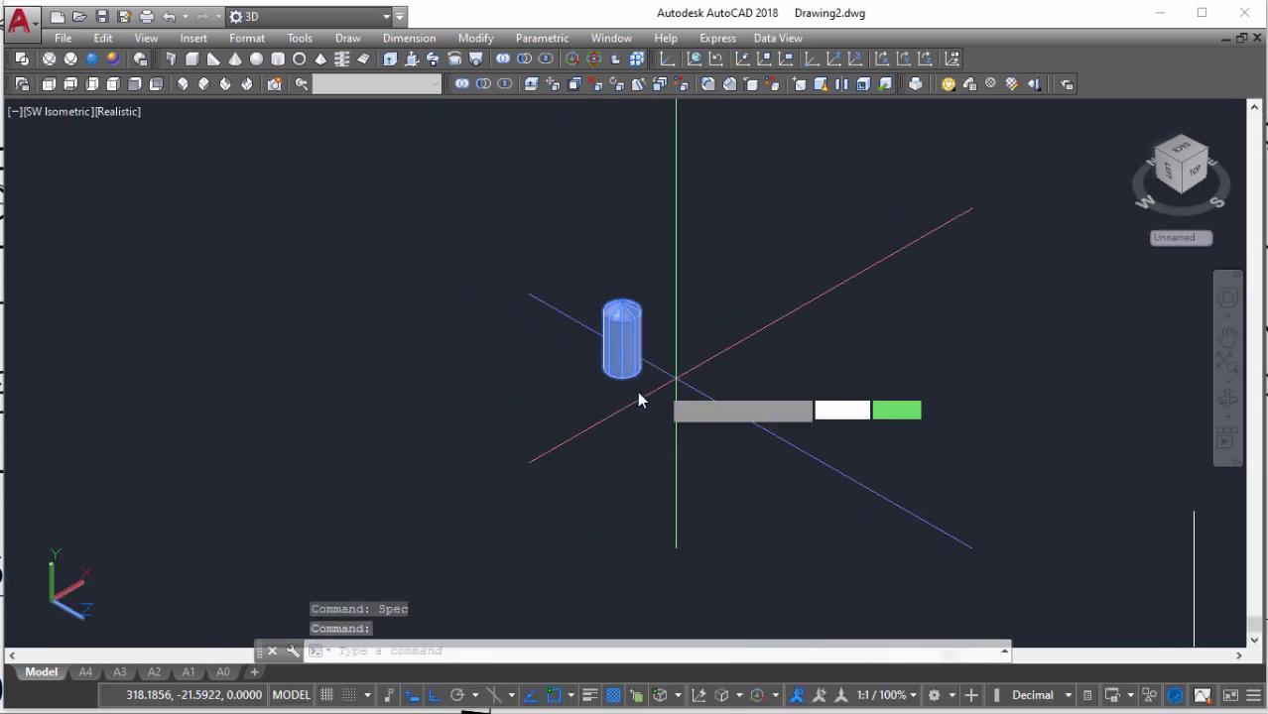
scroll(625, 382, up, 3)
click(612, 354)
scroll(625, 338, down, 3)
scroll(576, 342, down, 3)
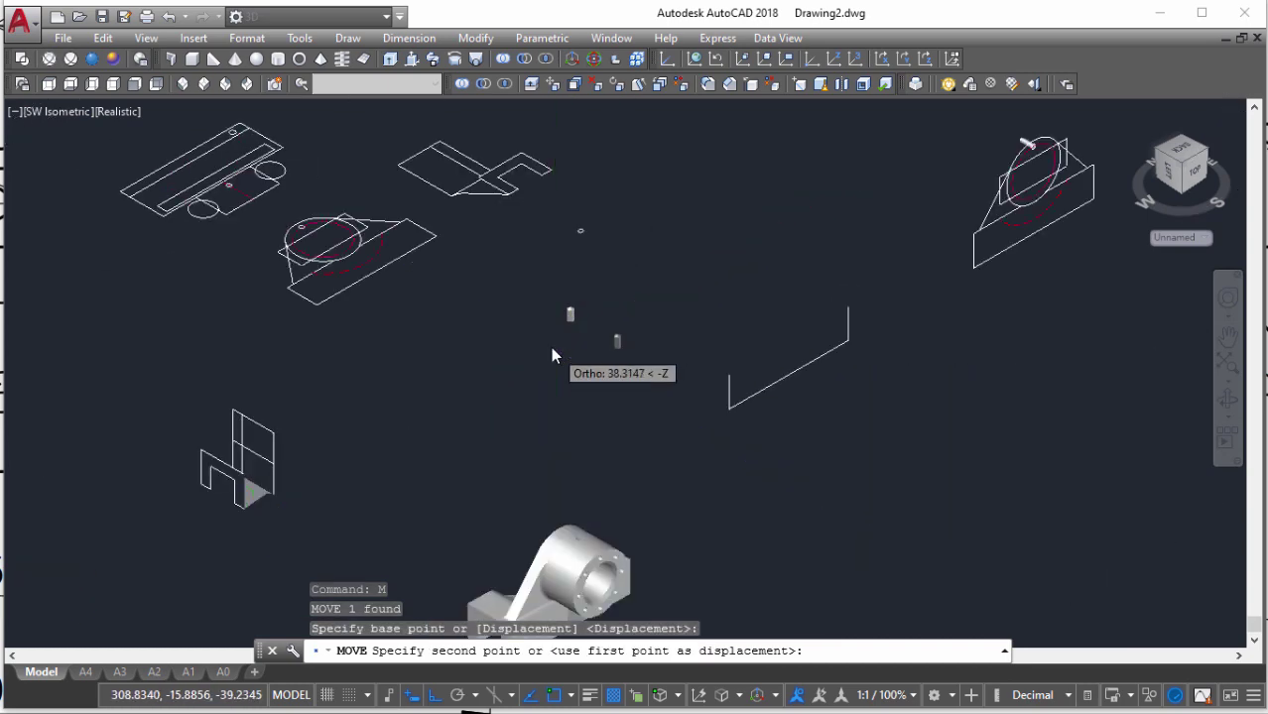
scroll(409, 203, up, 3)
scroll(397, 243, up, 1)
scroll(402, 248, up, 5)
middle_drag(263, 221, 557, 220)
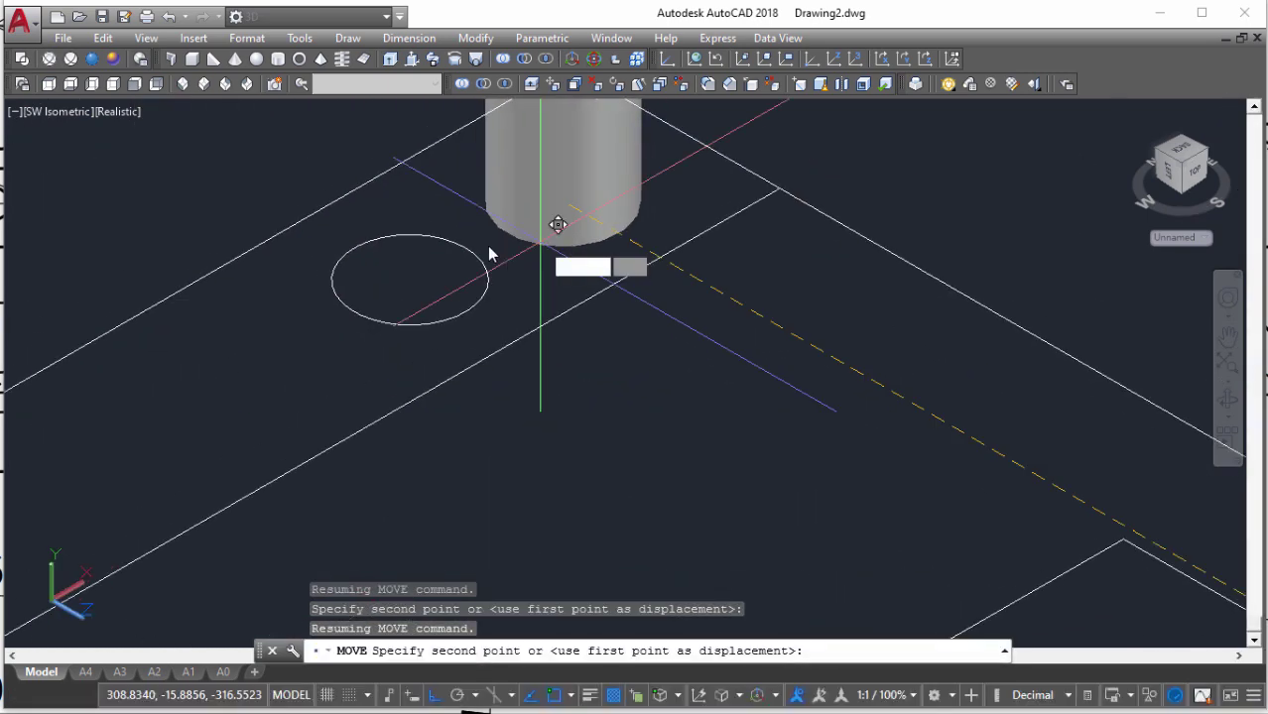
scroll(523, 292, down, 3)
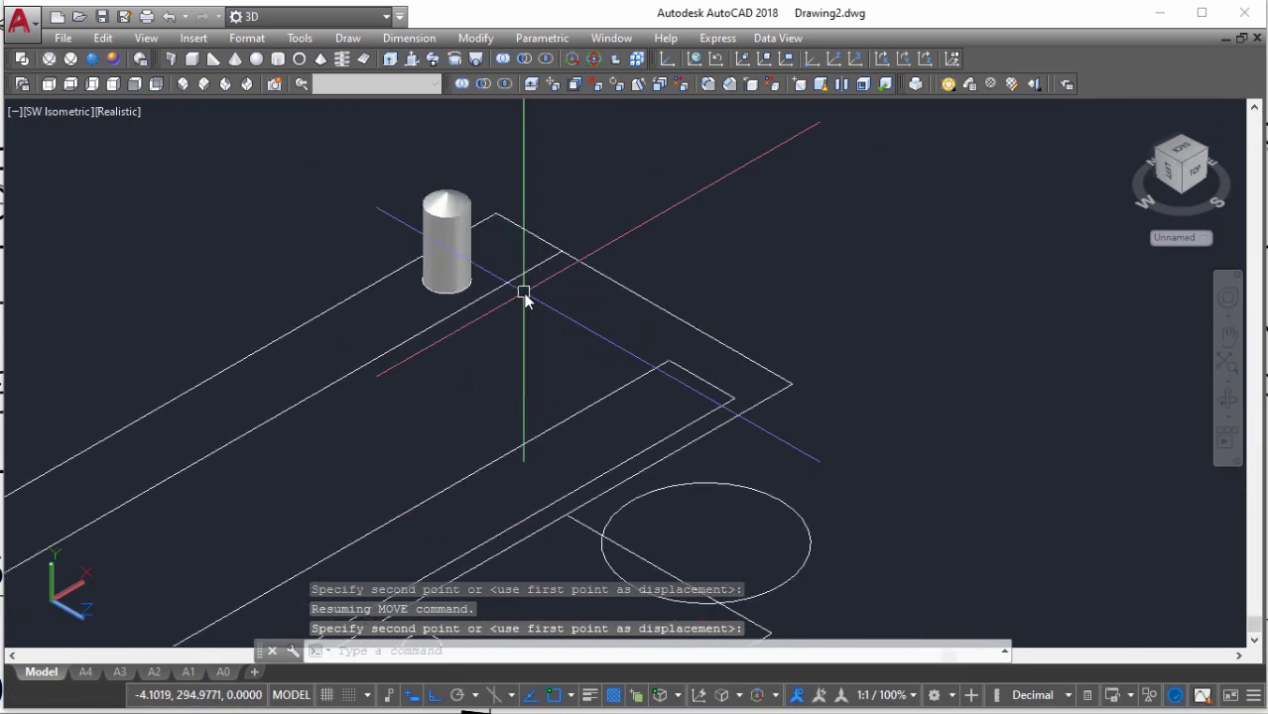
scroll(556, 297, down, 2)
click(598, 245)
click(598, 245)
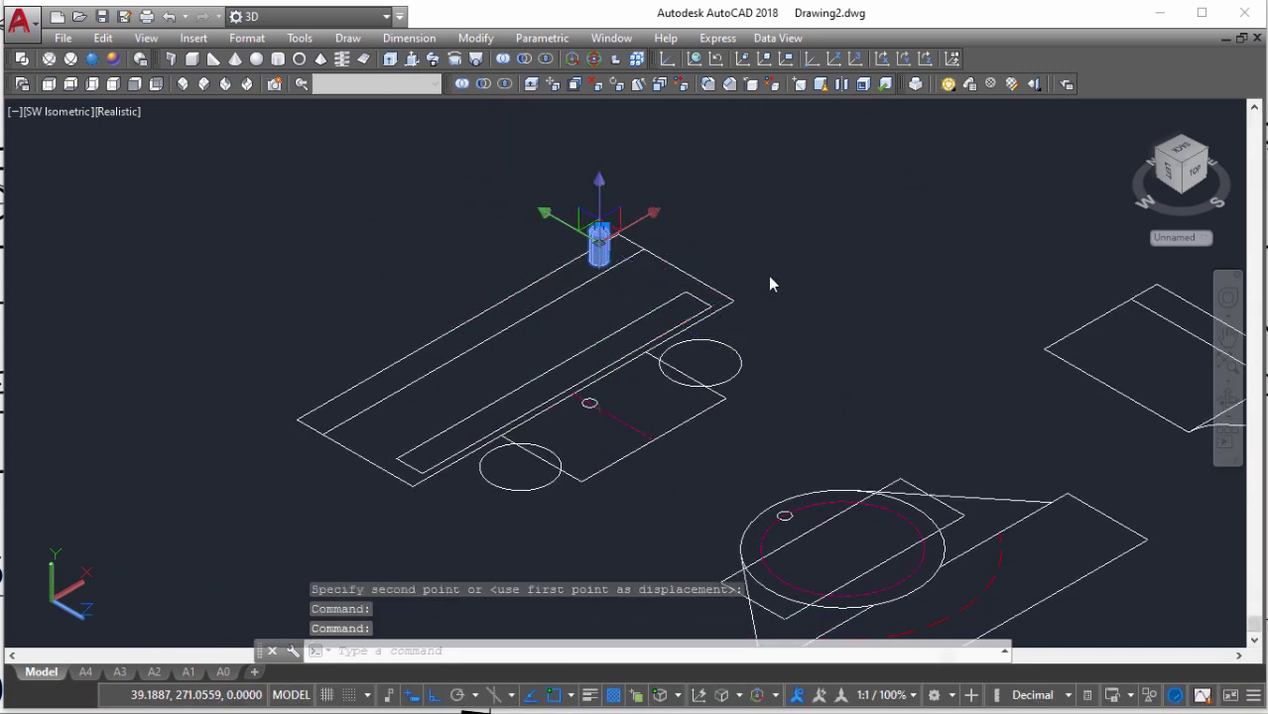
Copy the pin from the plate corner to the bracket base corner, then switch to 2D Wireframe
text(co)
key(Return)
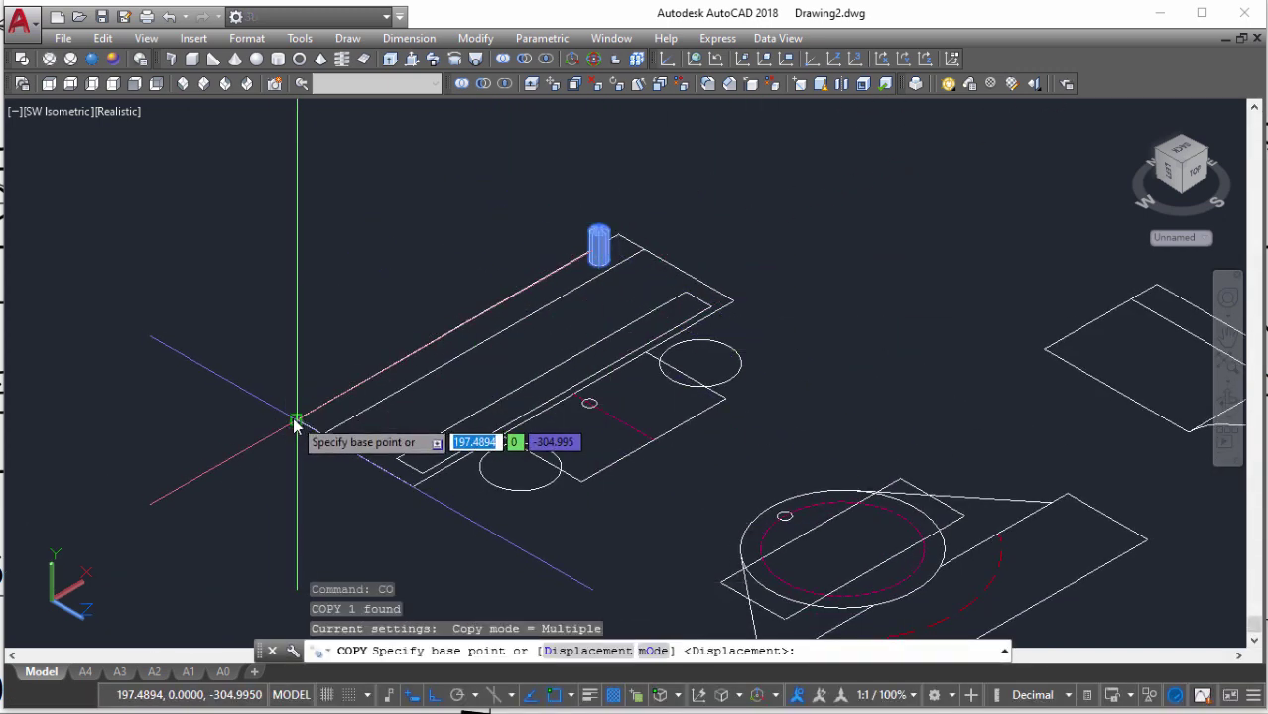
click(294, 424)
scroll(581, 331, down, 5)
scroll(482, 367, up, 5)
scroll(490, 407, up, 3)
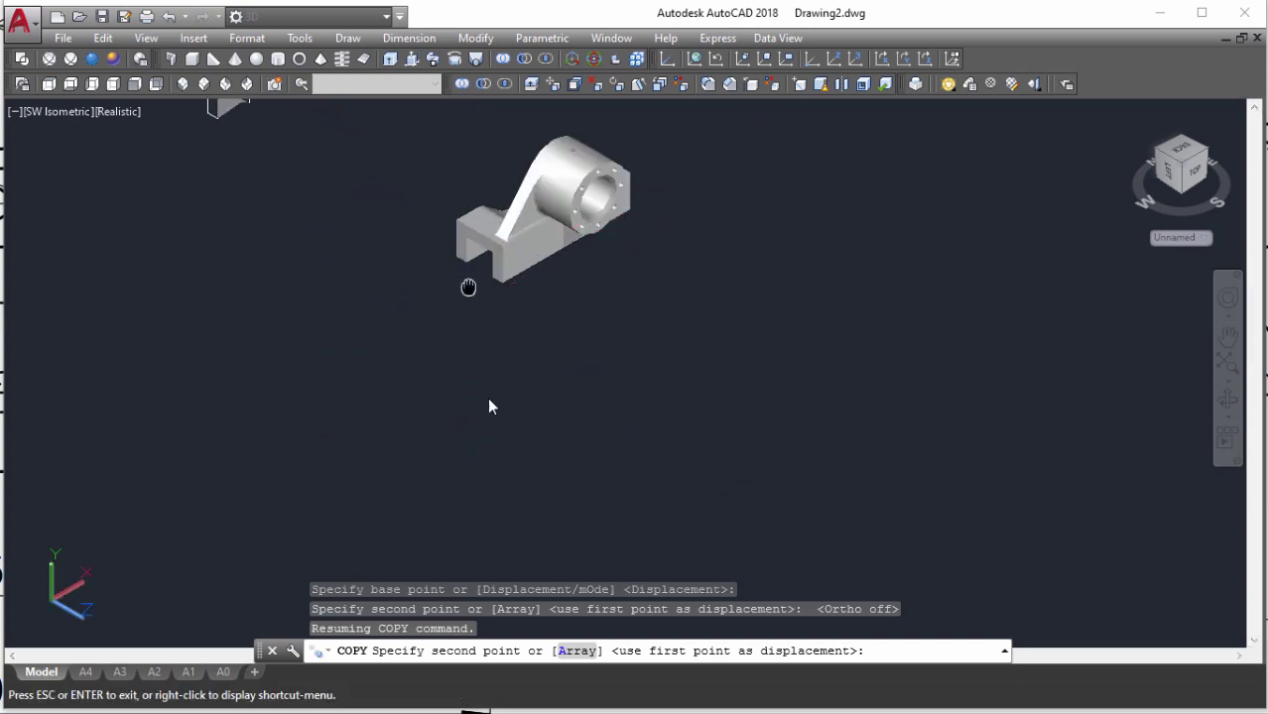
scroll(486, 397, up, 5)
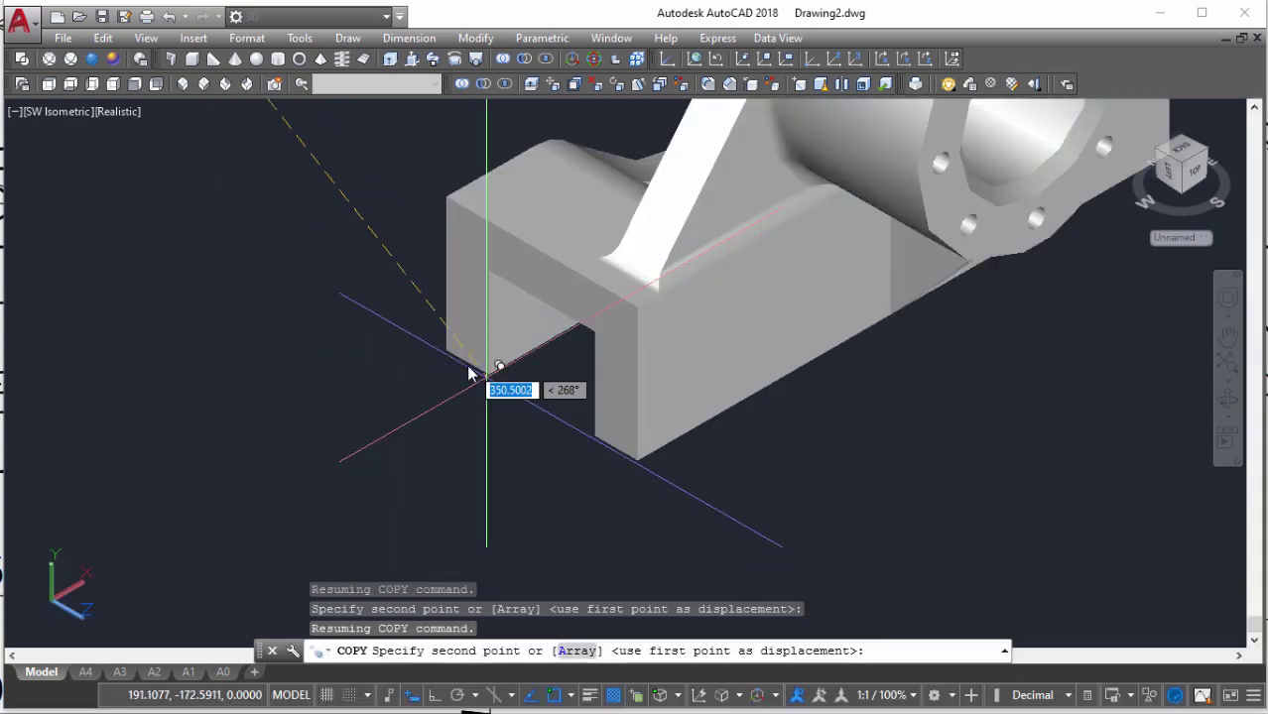
click(119, 111)
click(149, 129)
scroll(638, 278, down, 5)
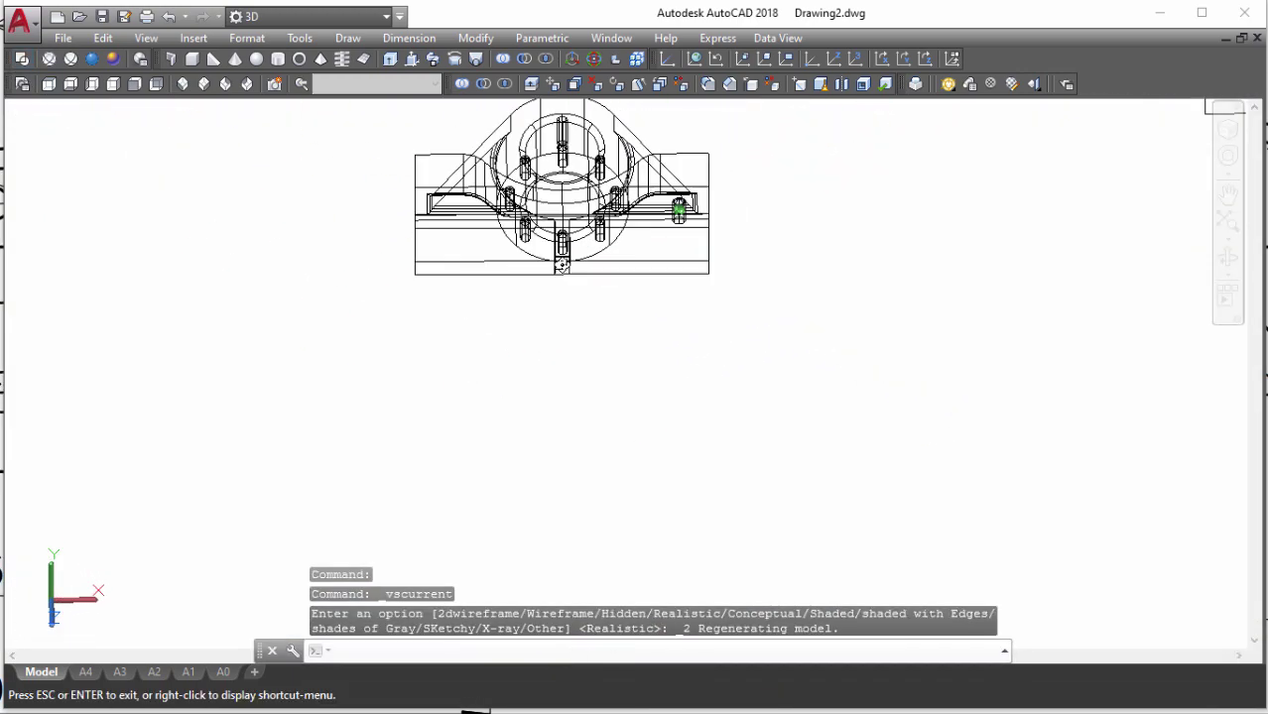
Orbit, switch to Top view, zoom onto the slotted base and begin window-selecting the pin
shift+middle_drag(638, 278, 462, 269)
scroll(692, 209, up, 5)
scroll(722, 288, up, 2)
scroll(721, 288, down, 5)
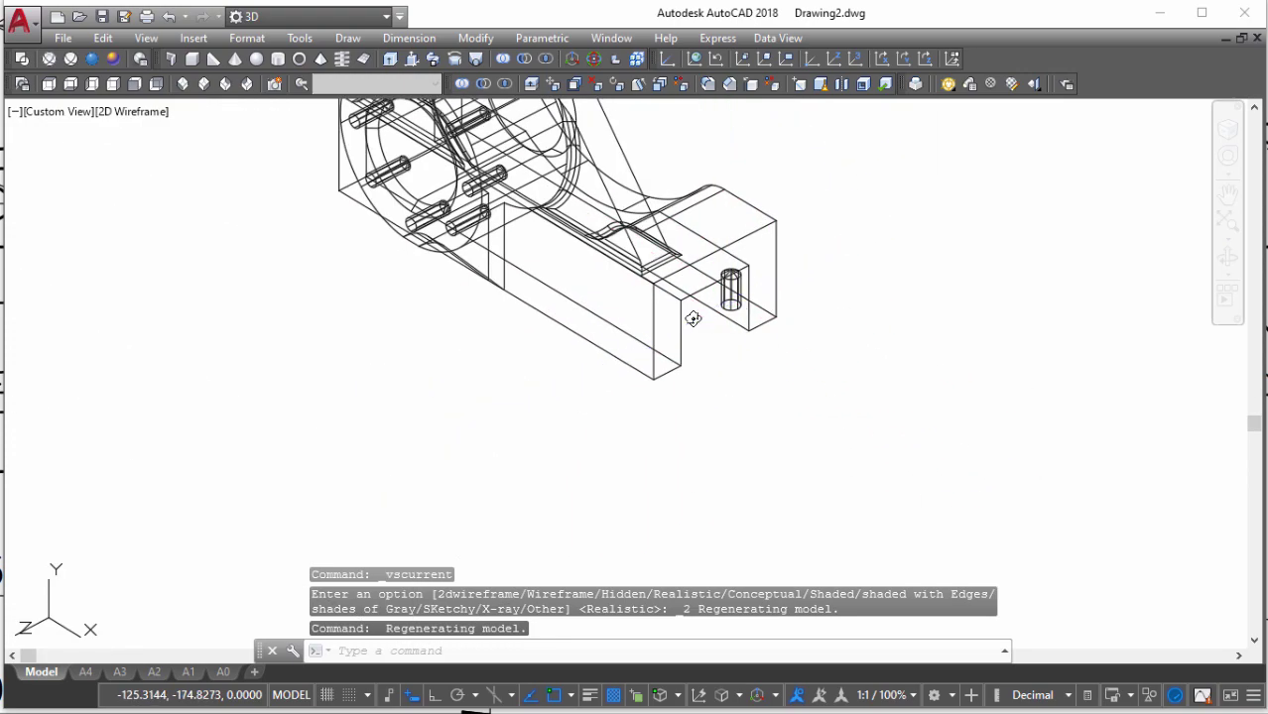
shift+middle_drag(721, 289, 773, 314)
click(91, 86)
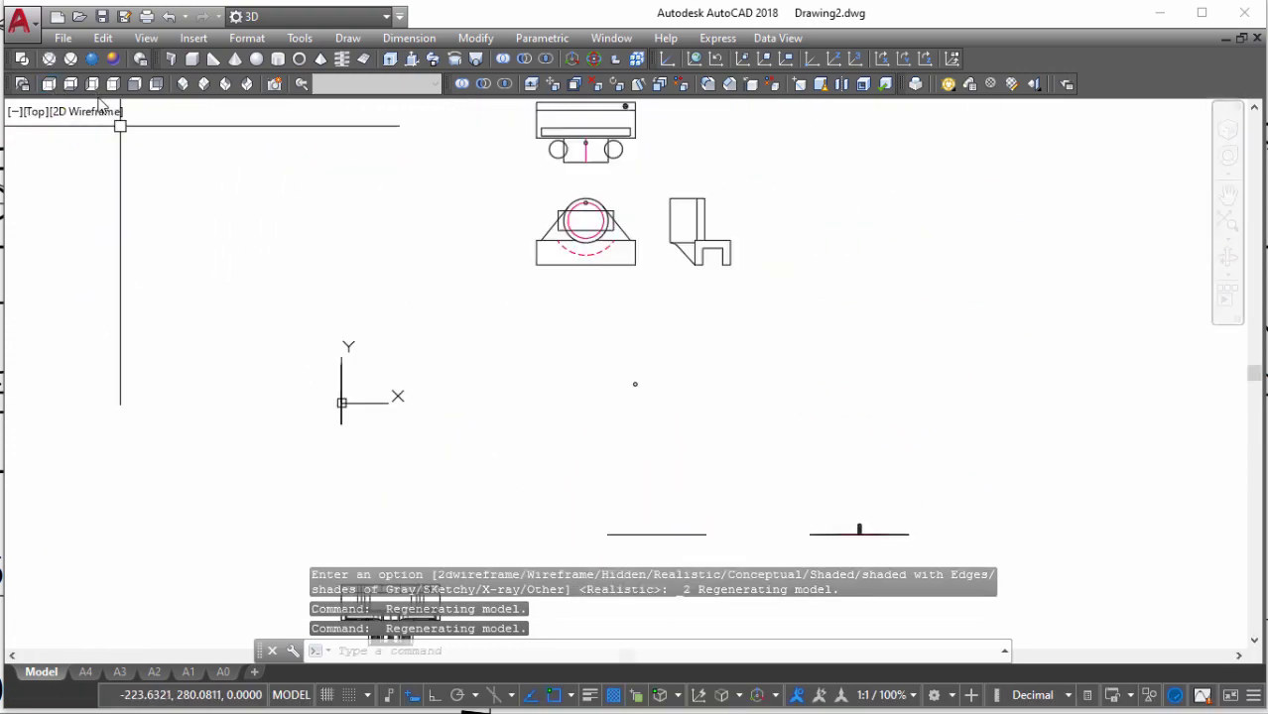
scroll(696, 462, up, 2)
scroll(741, 444, up, 2)
scroll(598, 446, up, 4)
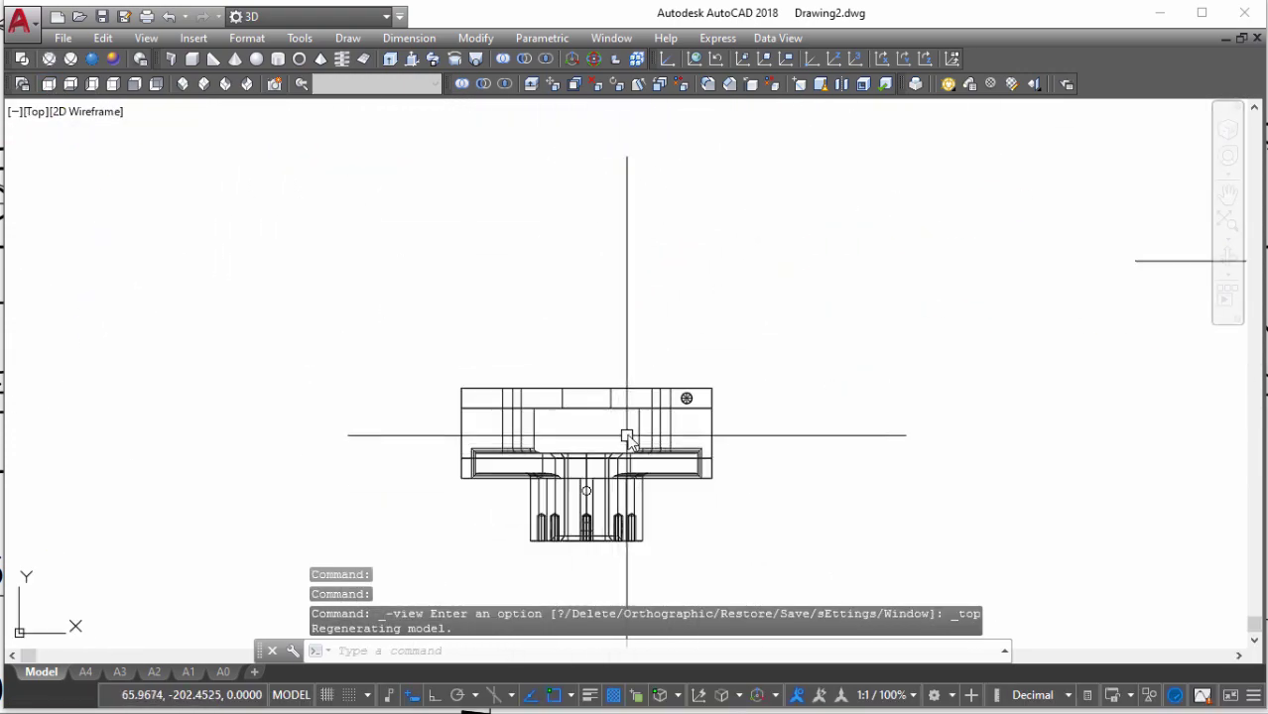
scroll(628, 432, up, 3)
click(869, 421)
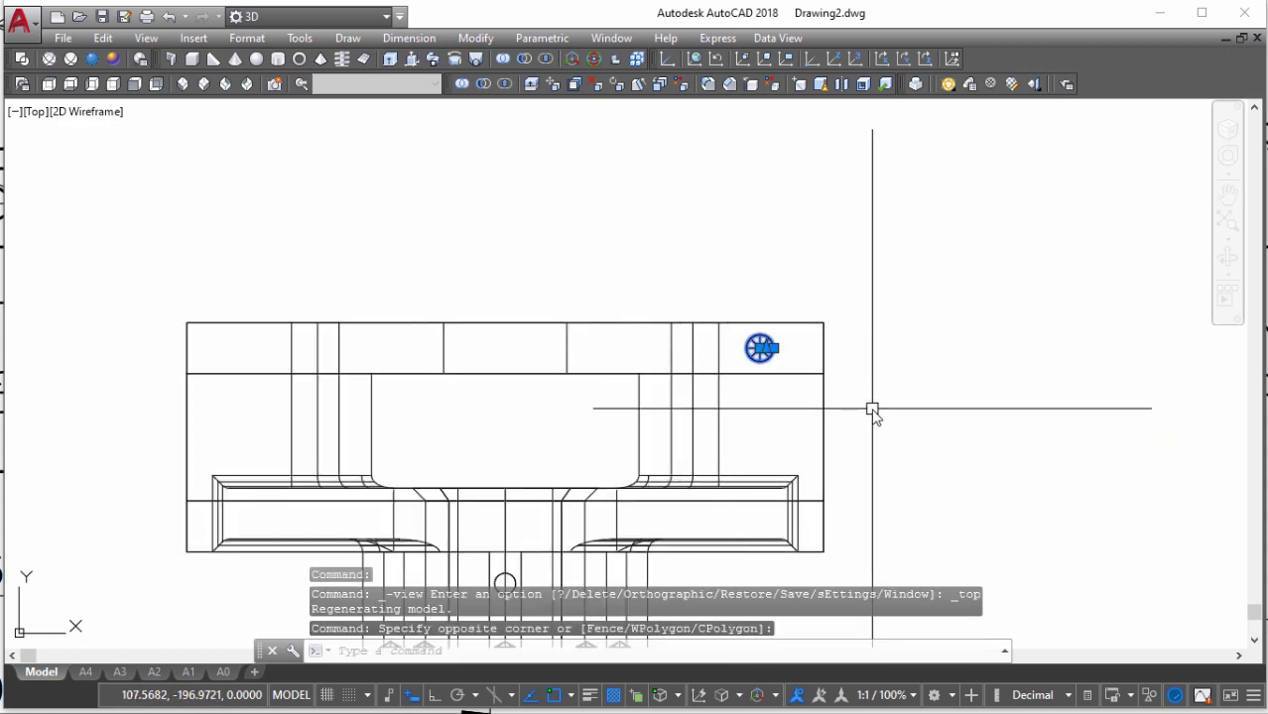
text(AR)
Start a rectangular array of the pin with column spacing -20 and row spacing -28
key(Return)
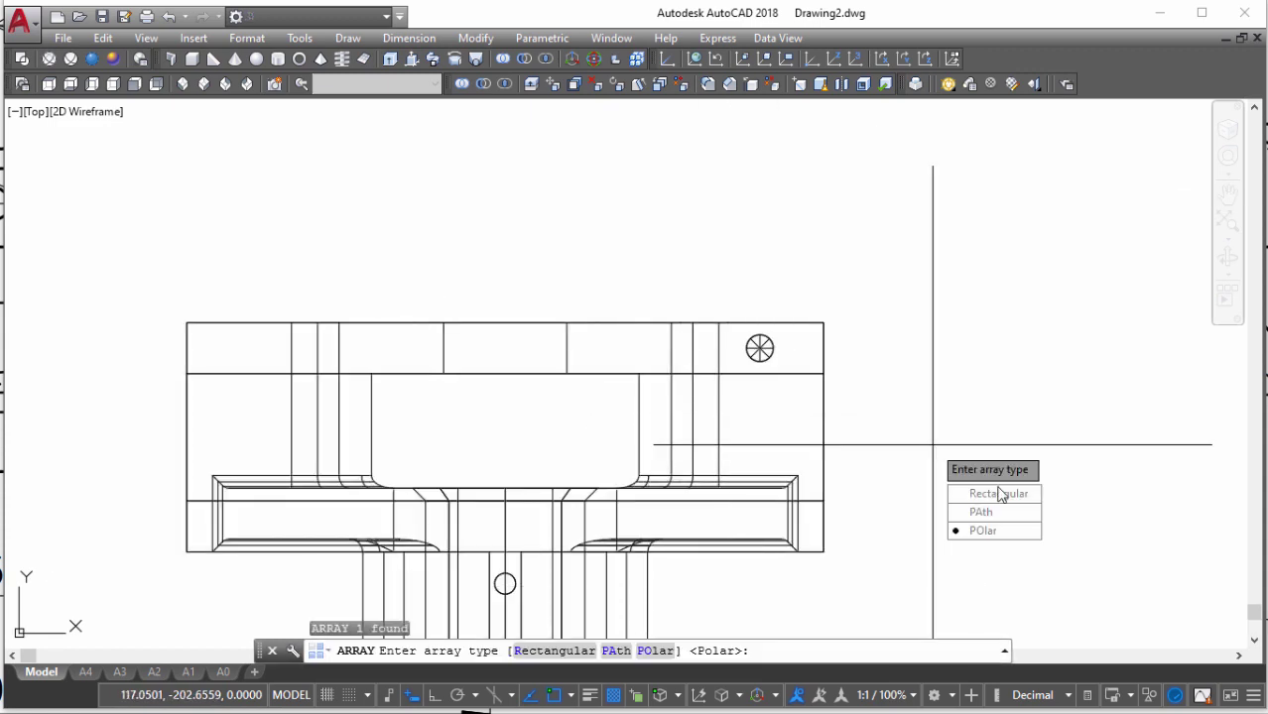
click(998, 495)
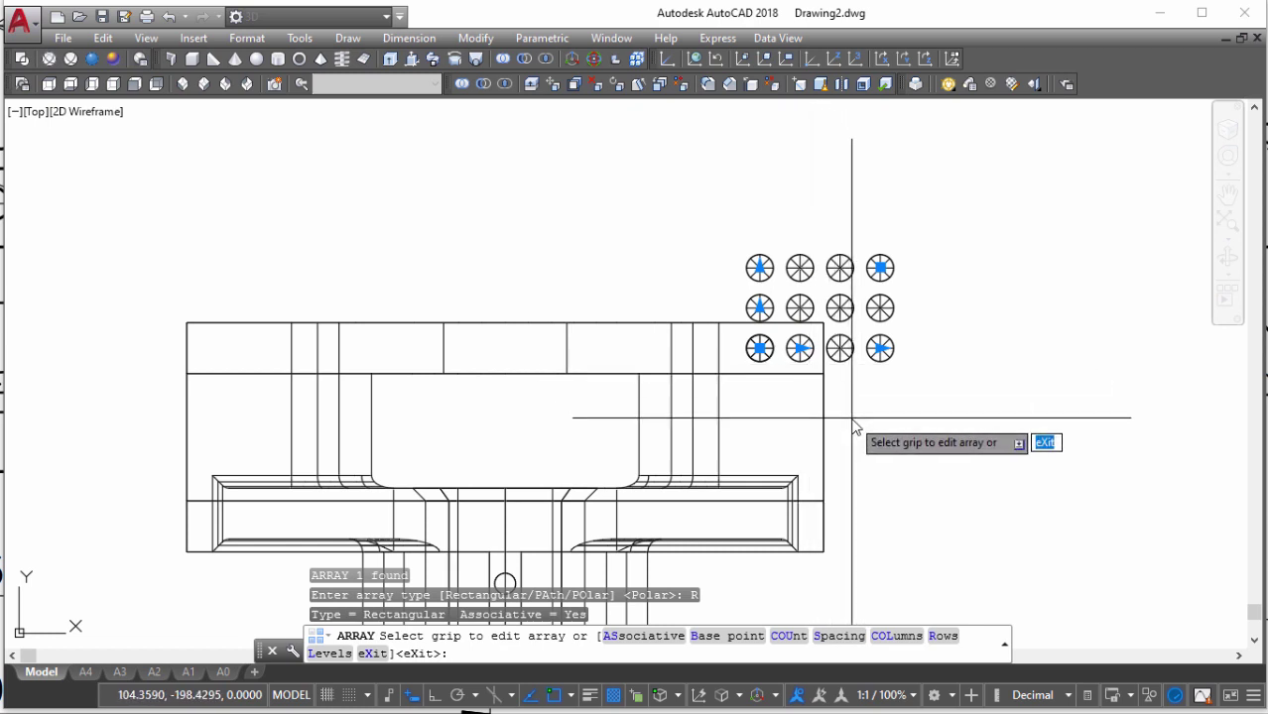
text(s)
key(Return)
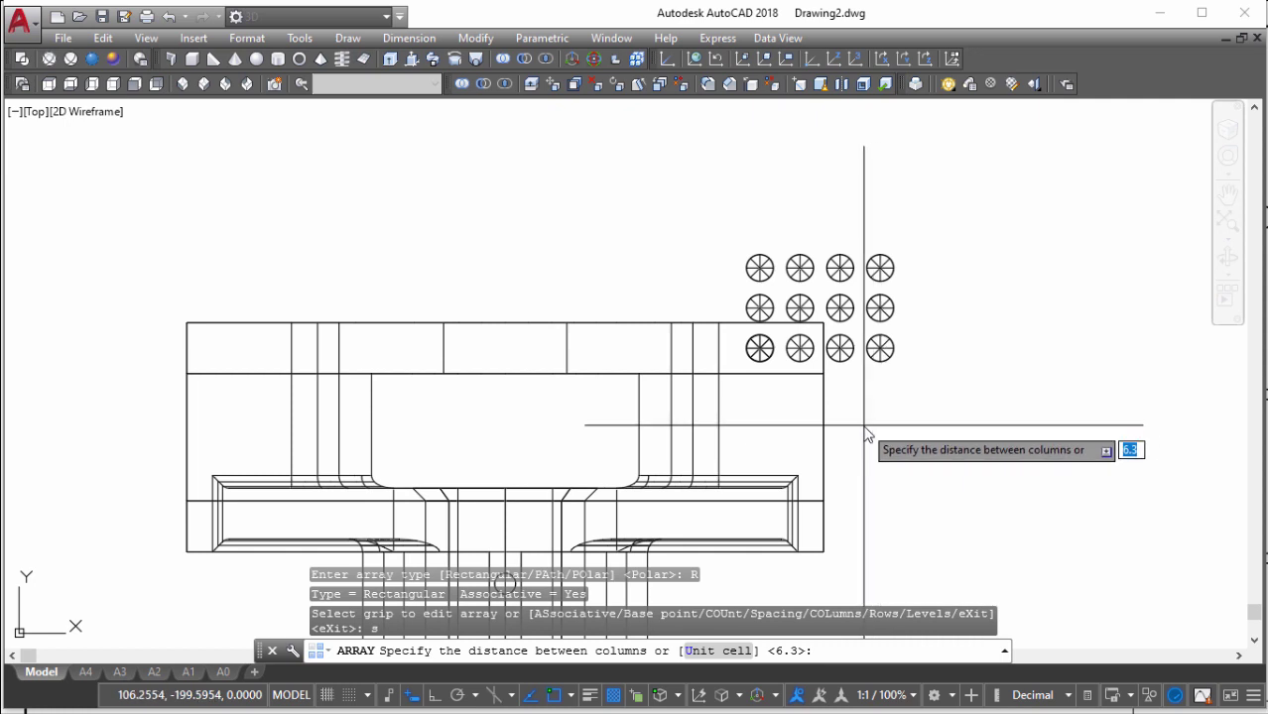
key(Return)
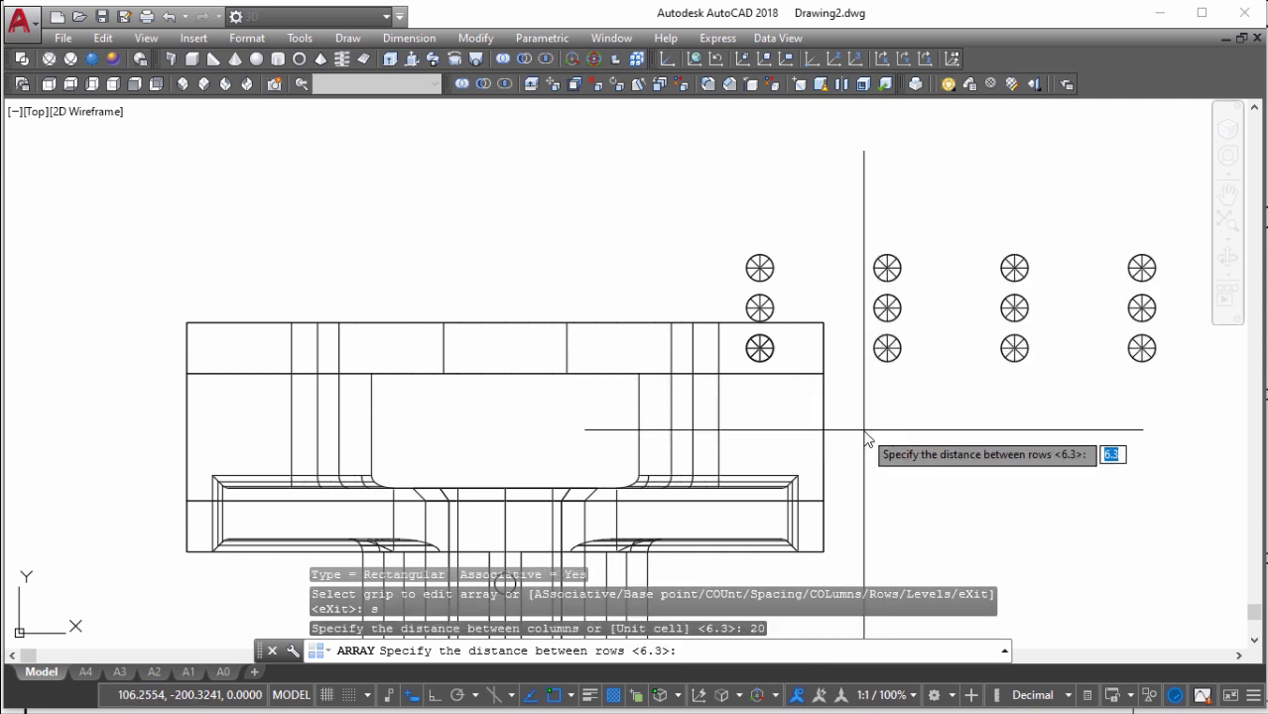
text(-28)
key(Return)
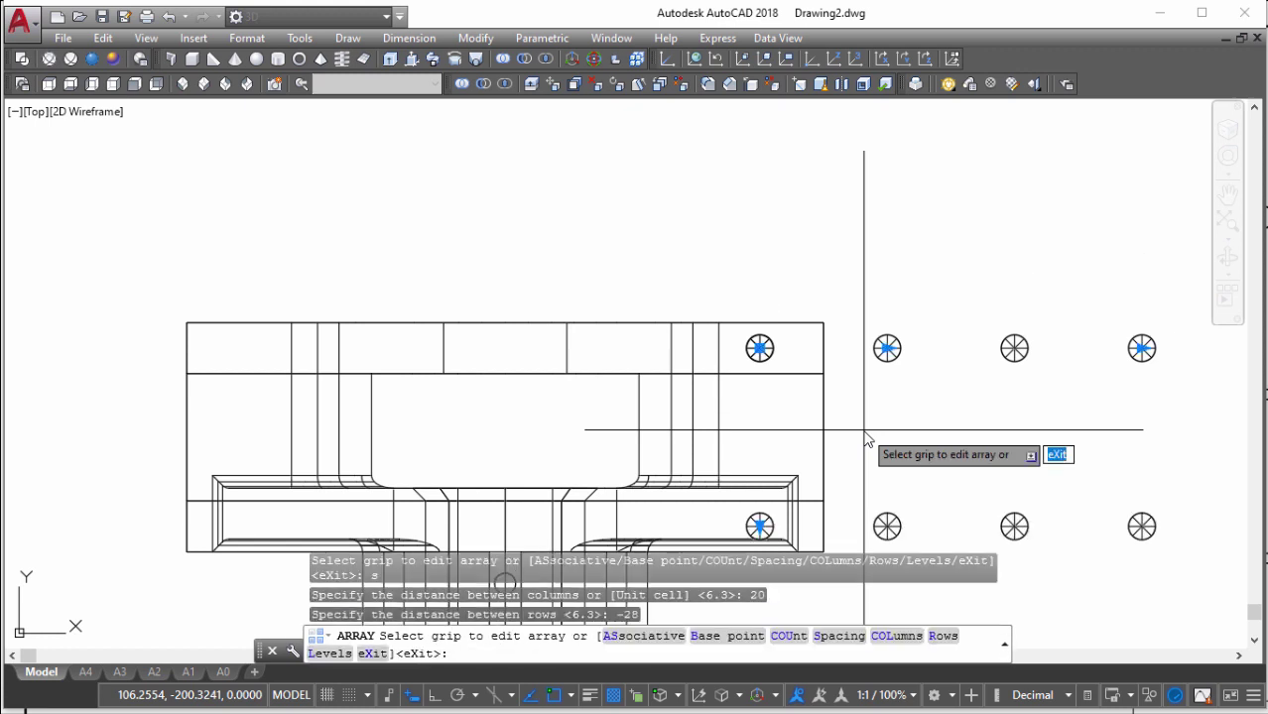
text(s)
key(Return)
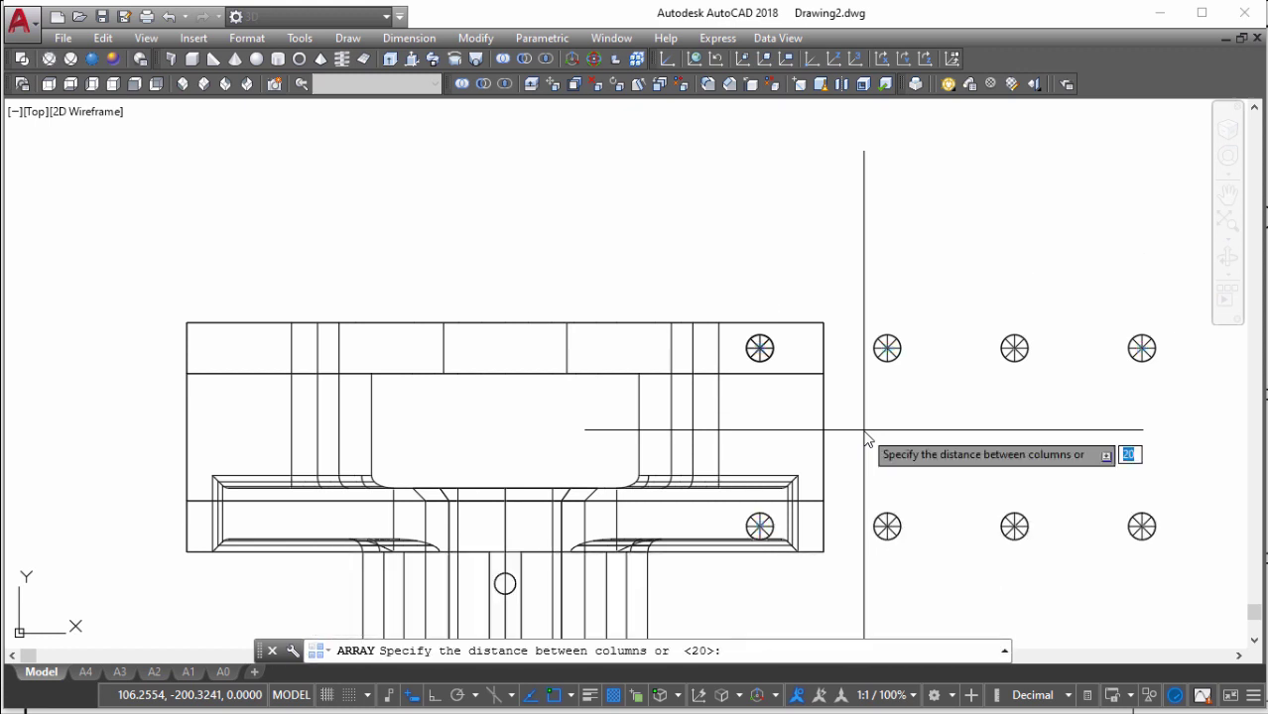
key(Return)
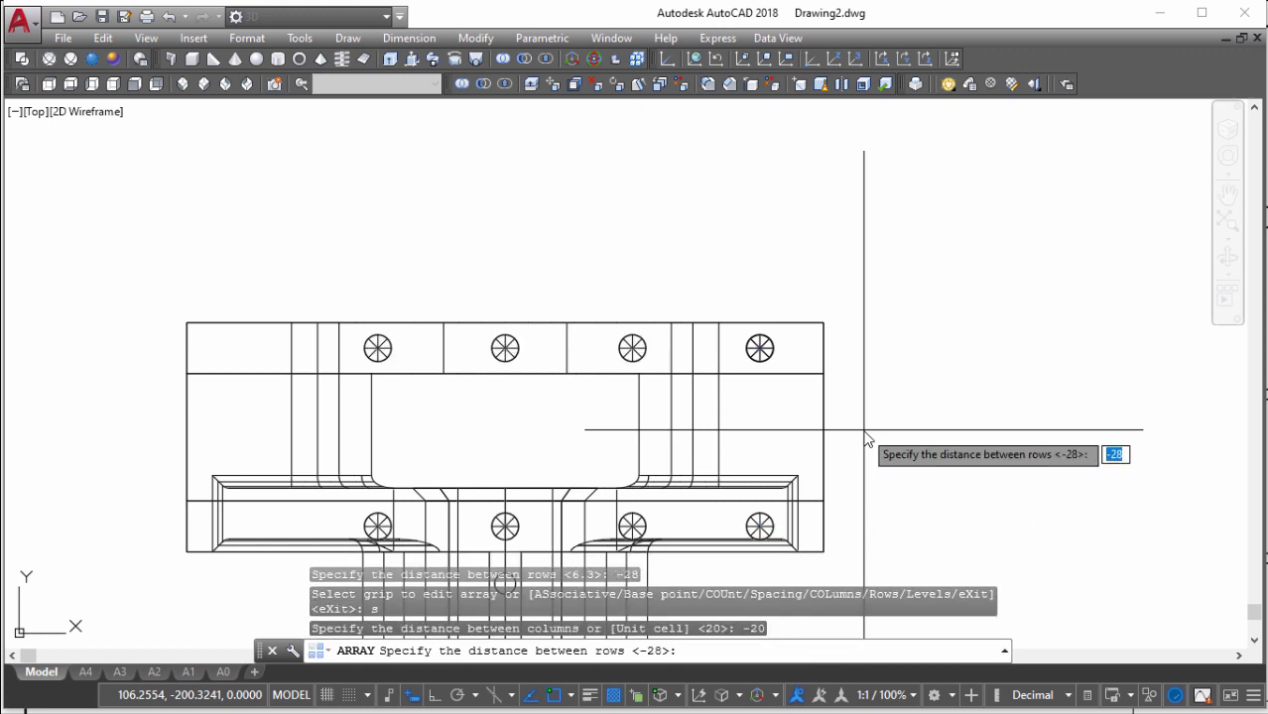
scroll(867, 437, down, 4)
scroll(835, 359, up, 2)
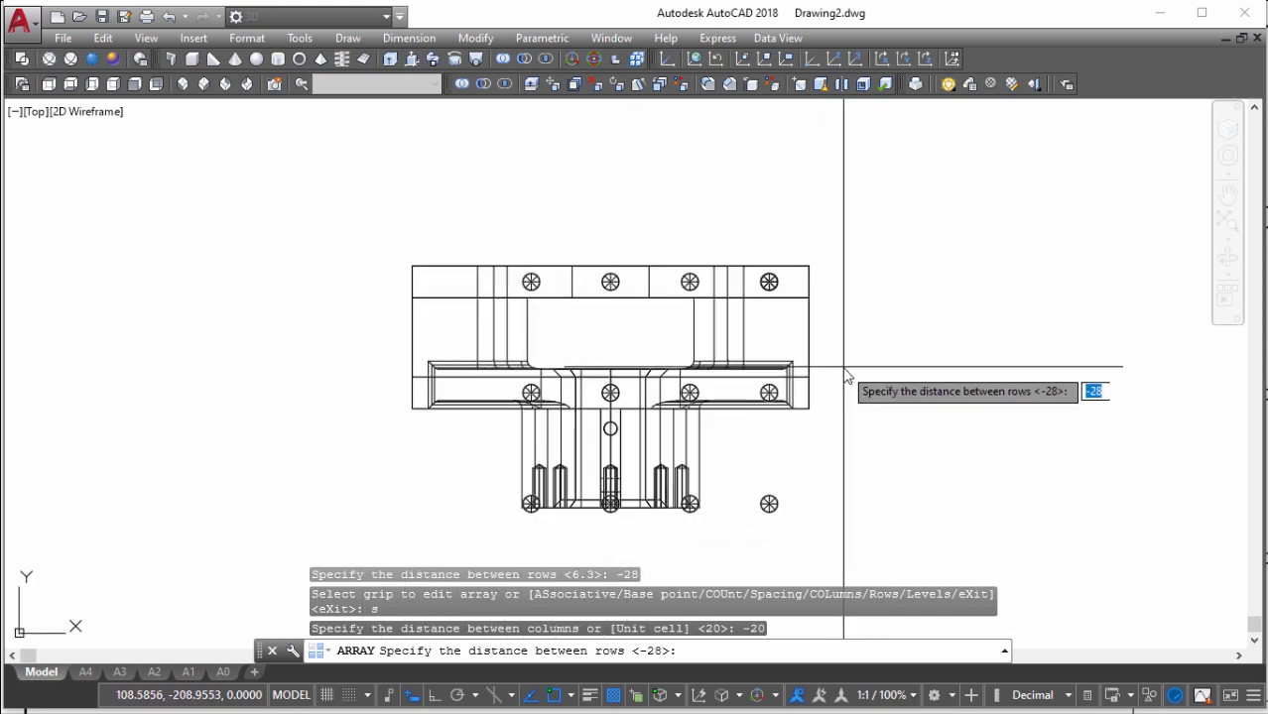
key(Return)
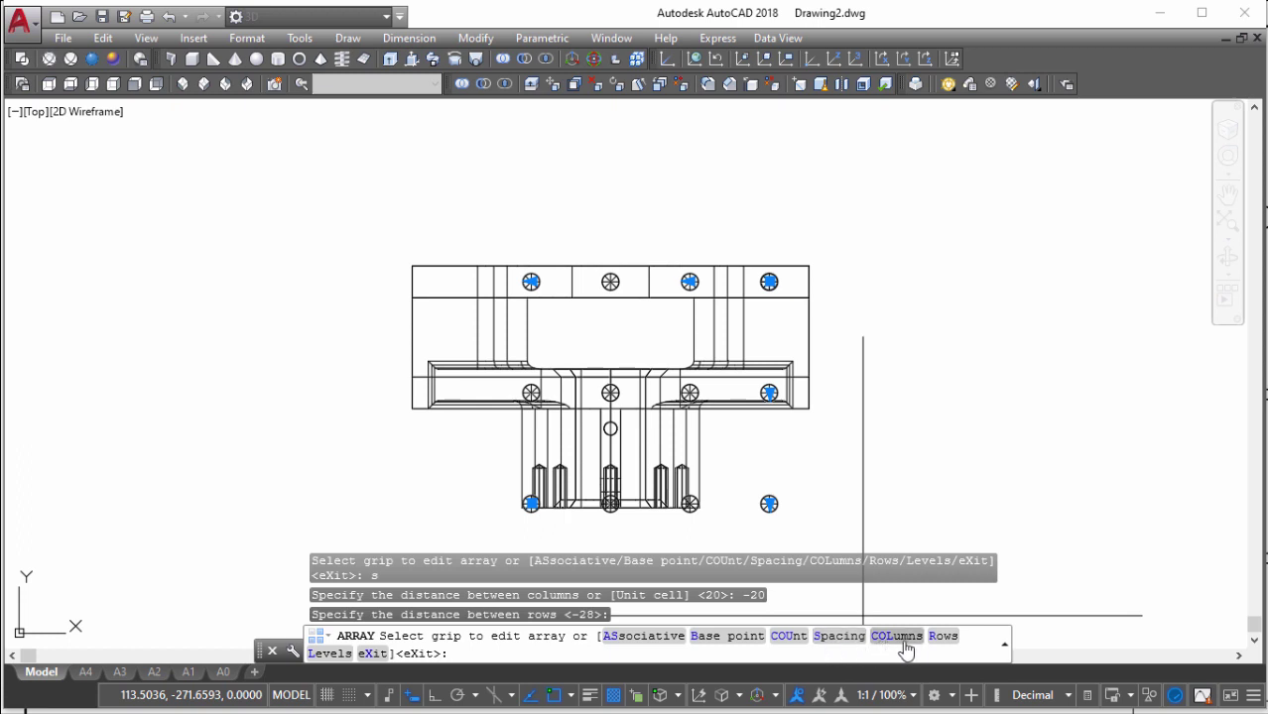
Set the array to 2 rows and 5 columns and finish it
click(944, 637)
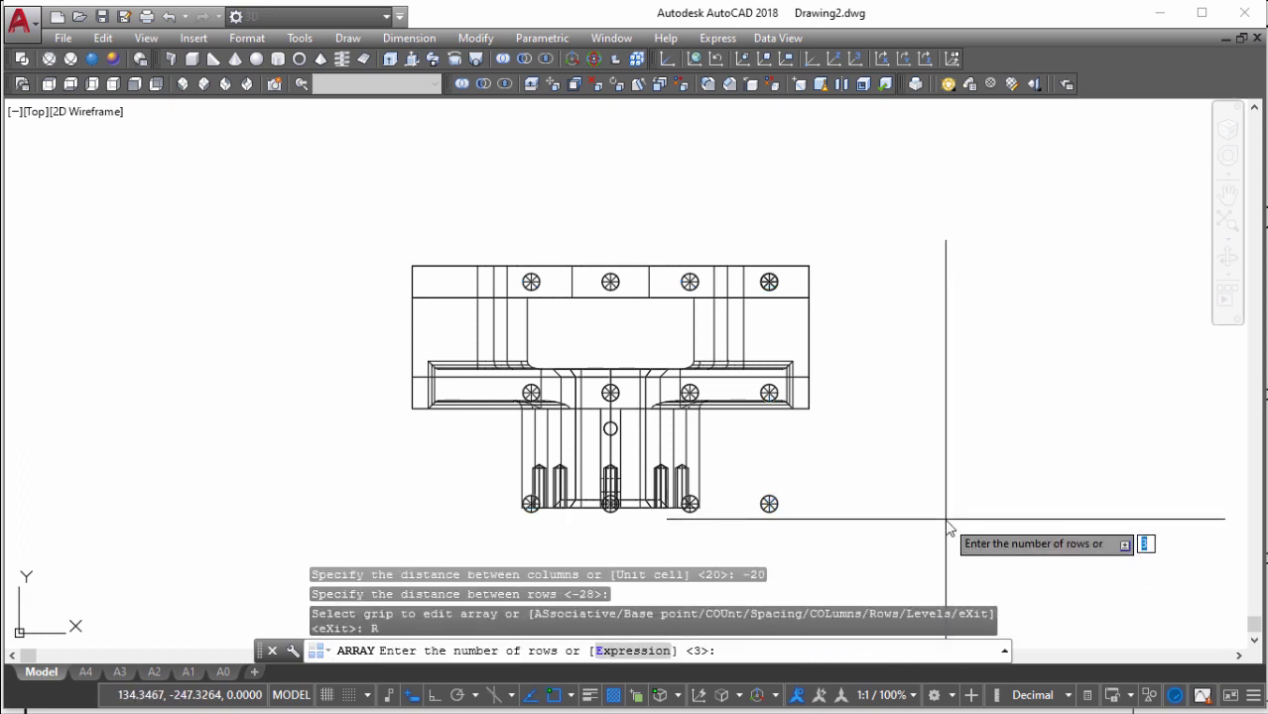
text(2)
key(Return)
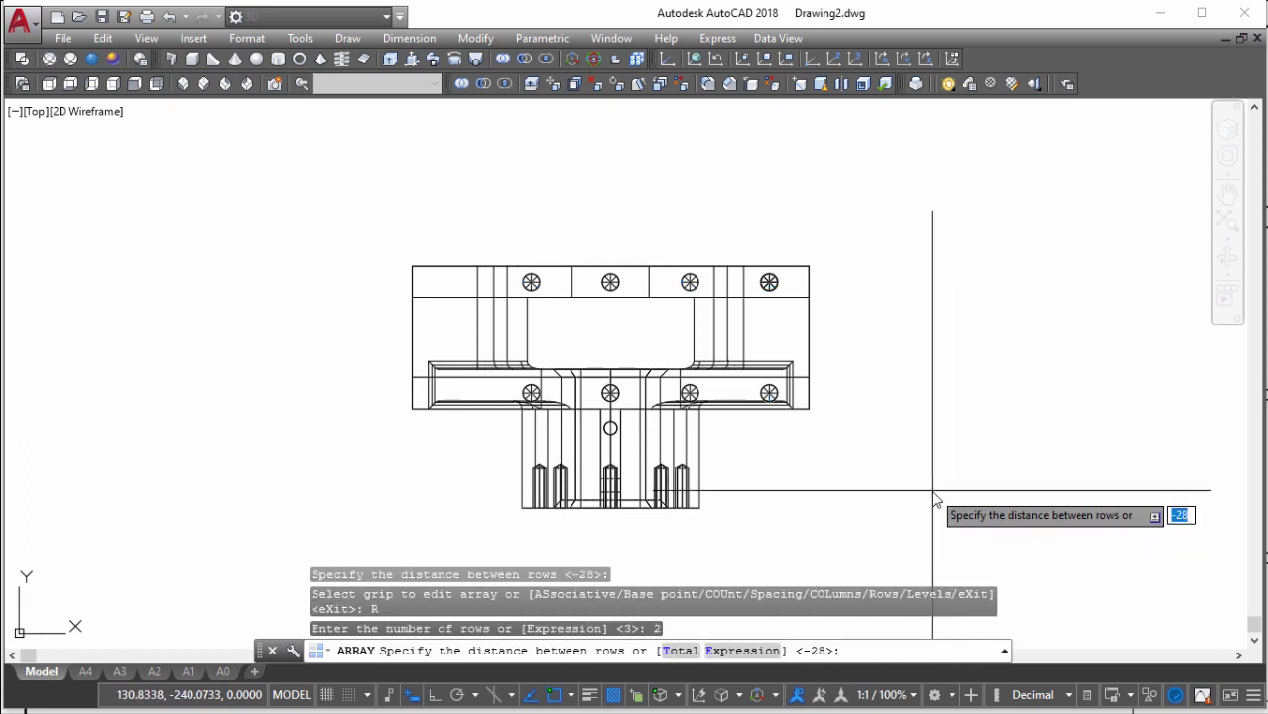
key(Return)
key(Return)
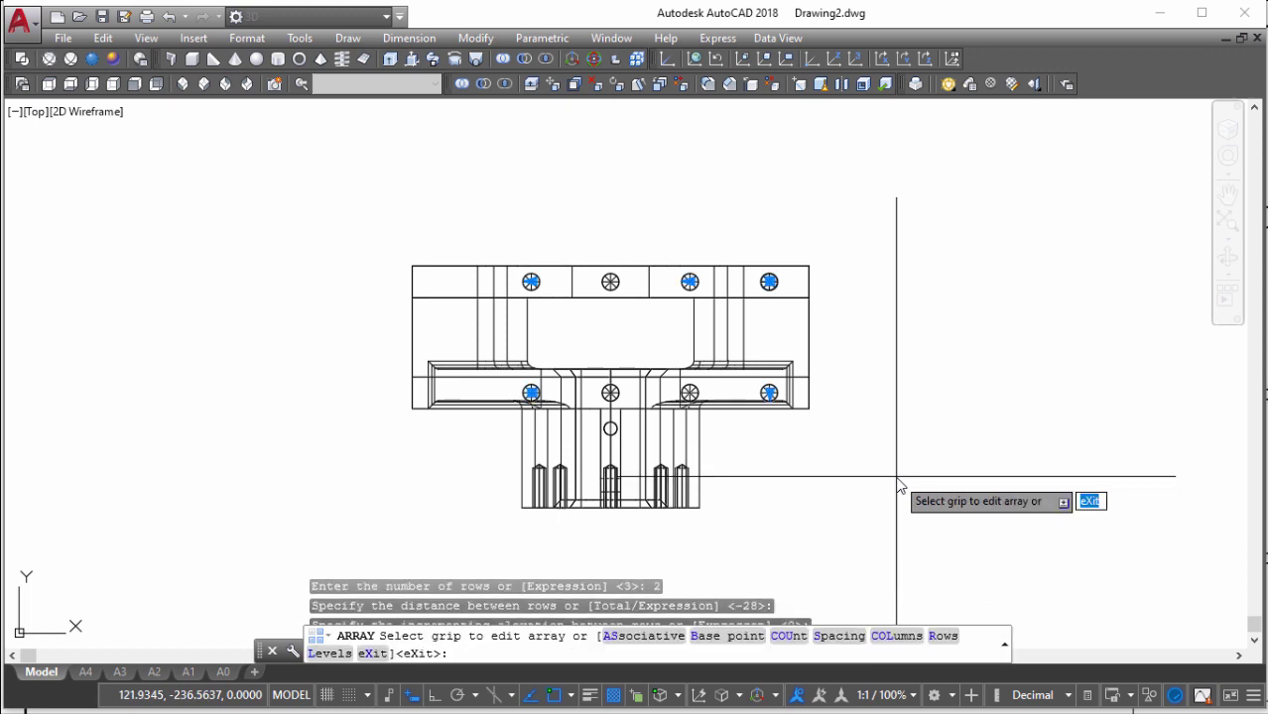
click(898, 636)
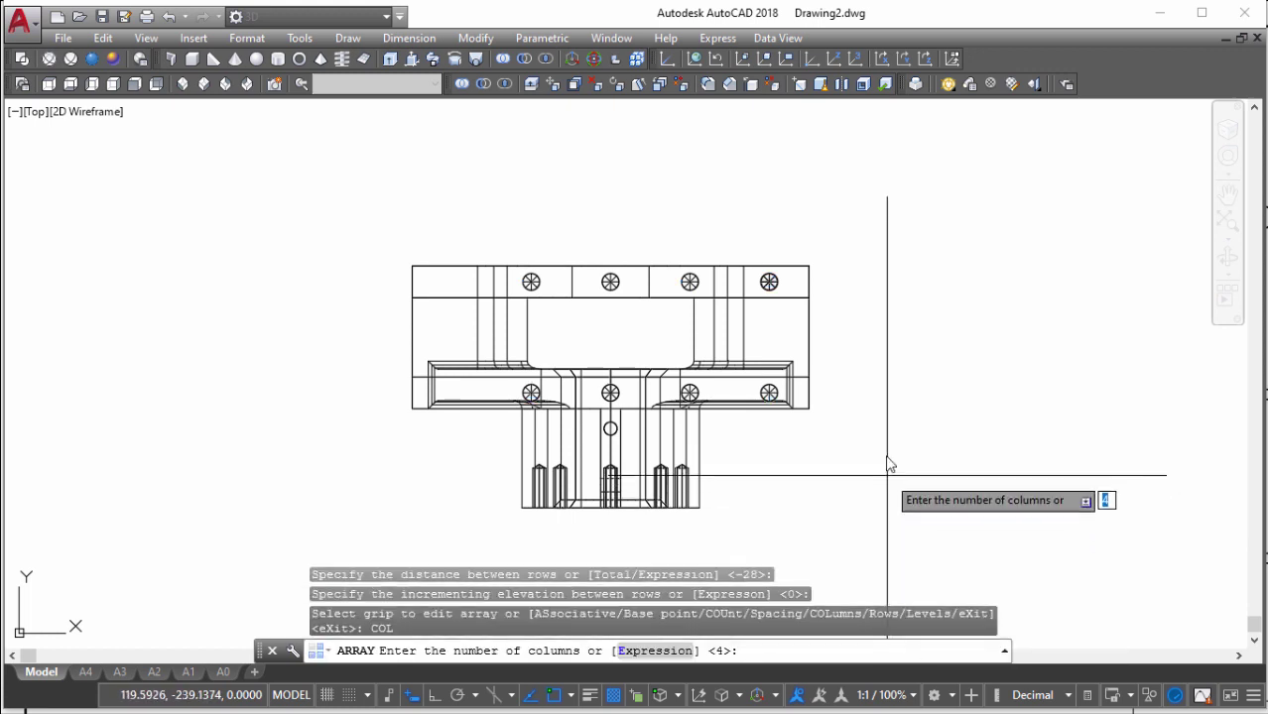
text(5)
key(Return)
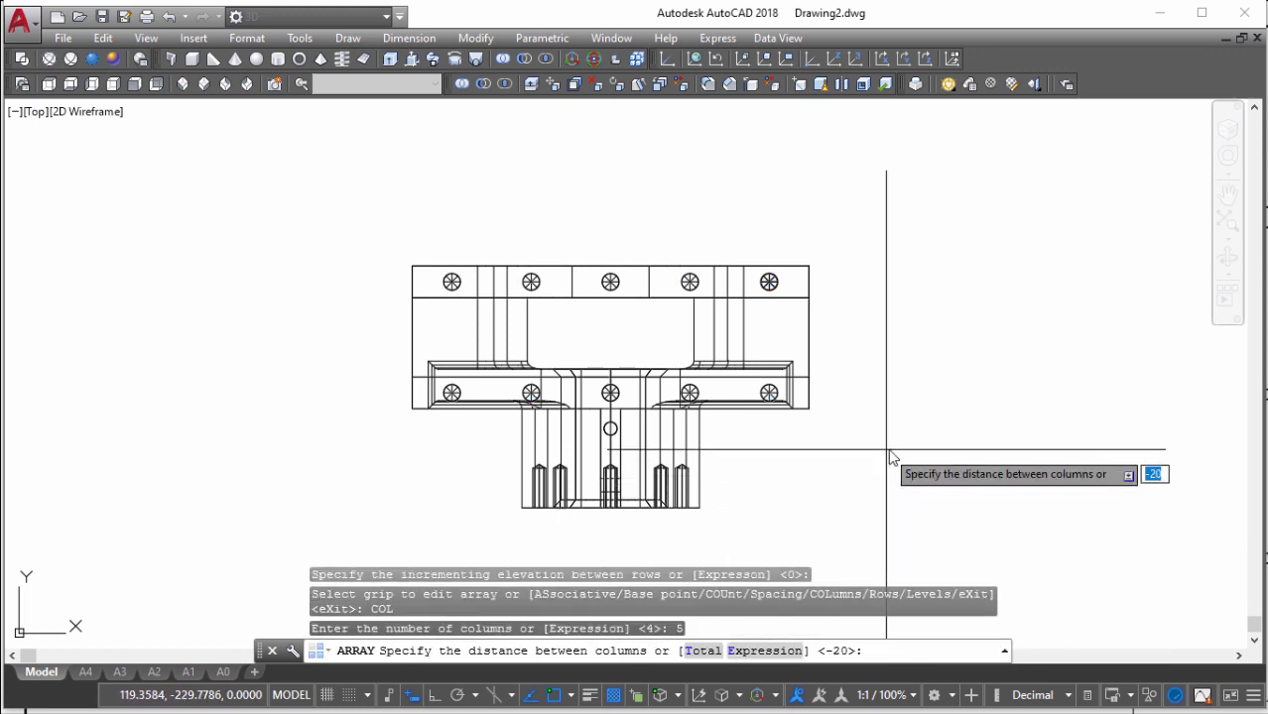
key(Return)
key(Return)
scroll(585, 289, up, 4)
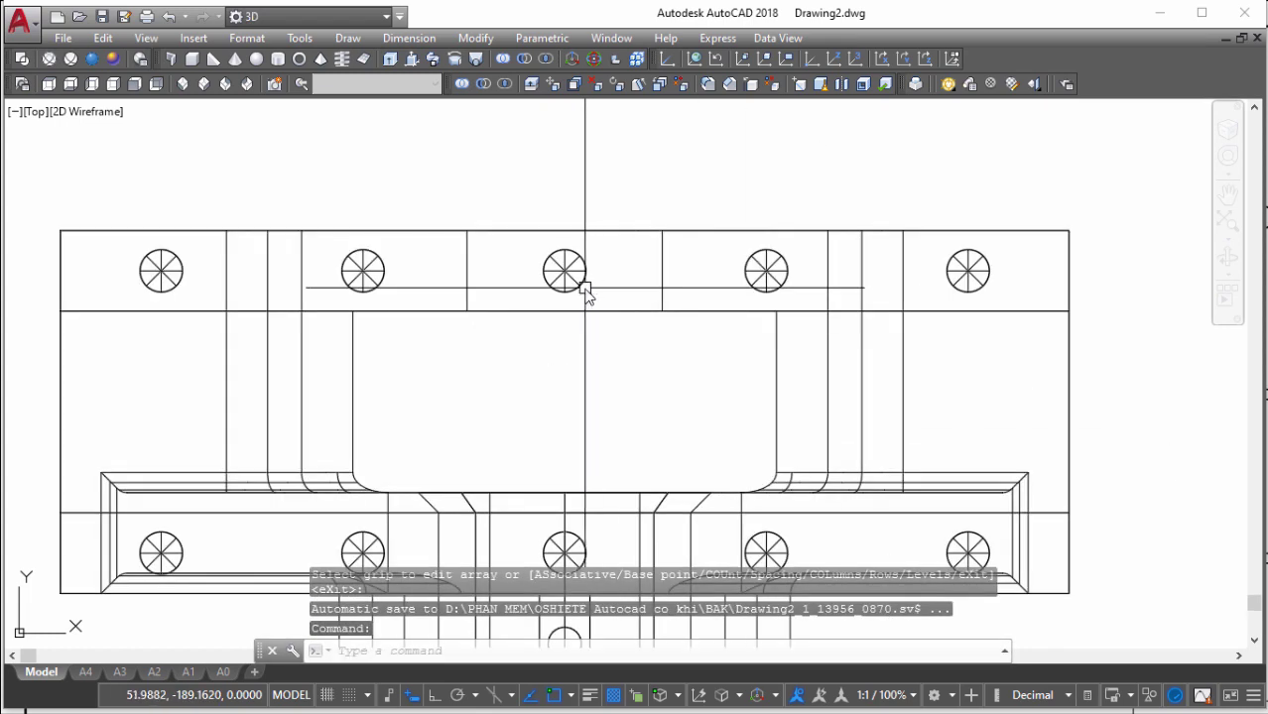
scroll(717, 298, down, 2)
Explode the array into separate cylinders and orbit to a 3D view of the bracket
scroll(685, 312, up, 2)
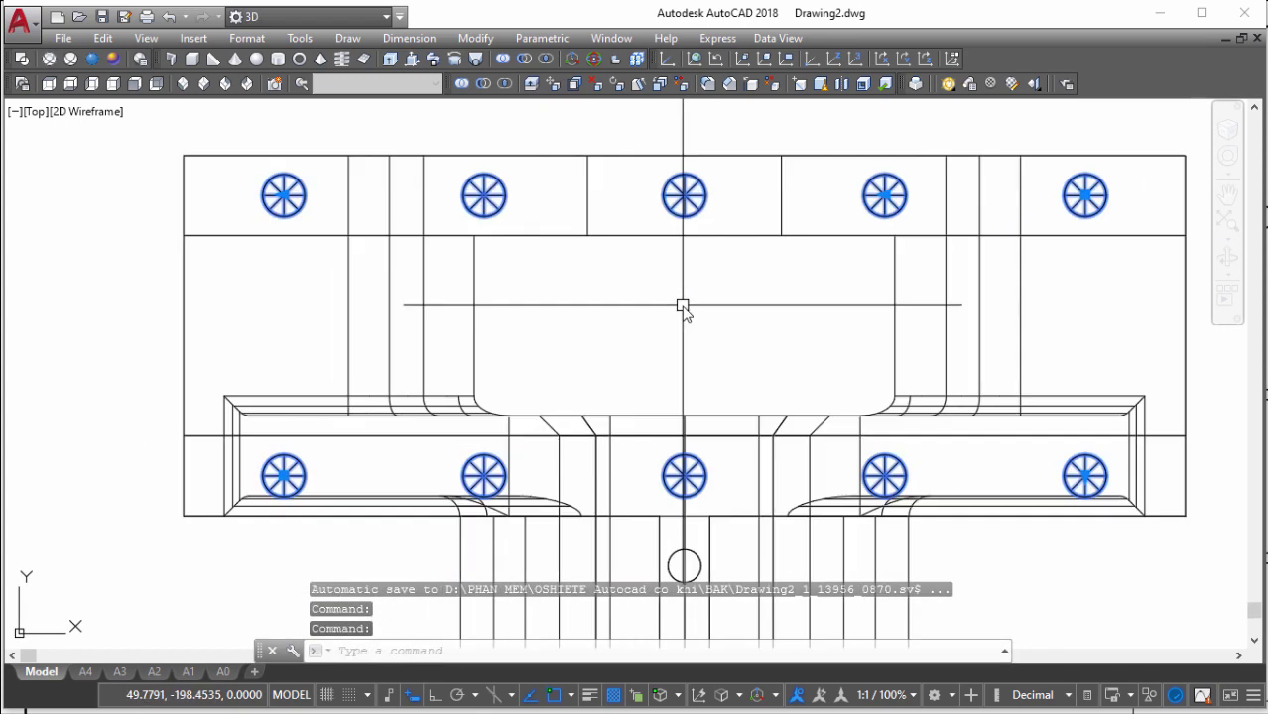
text(x)
key(Return)
scroll(685, 305, down, 5)
mouse_move(689, 303)
shift+middle_down()
mouse_move(853, 168)
mouse_move(917, 183)
mouse_move(917, 207)
shift+middle_up()
scroll(752, 373, up, 4)
text(su)
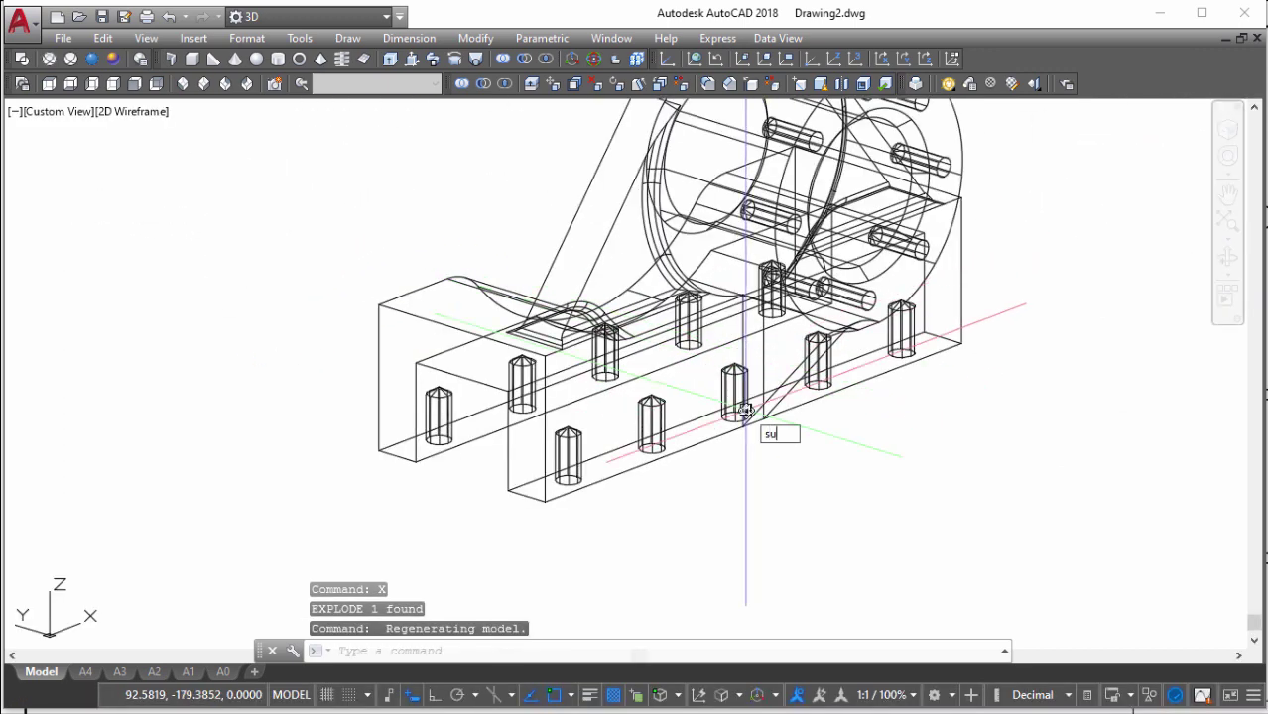
Subtract all 11 cylinders from the bracket solid to cut the base holes
key(Return)
click(674, 368)
click(702, 228)
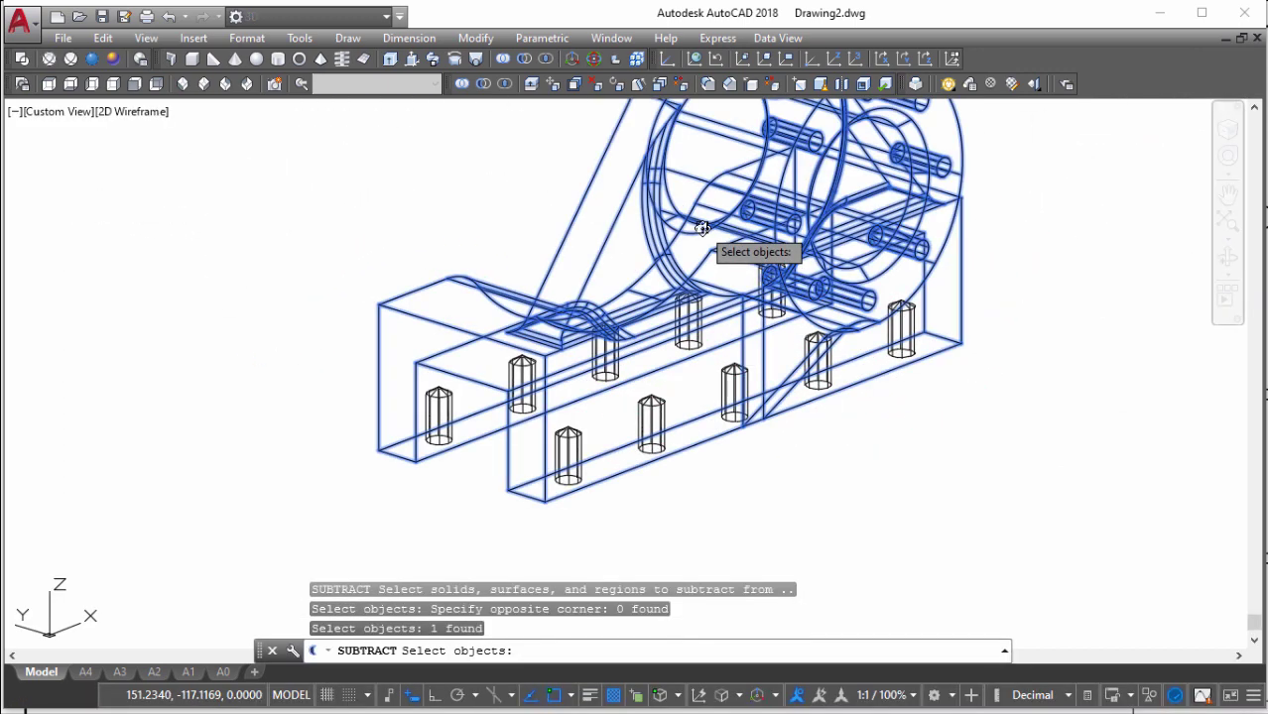
scroll(702, 229, down, 1)
key(Return)
scroll(893, 387, down, 2)
click(940, 483)
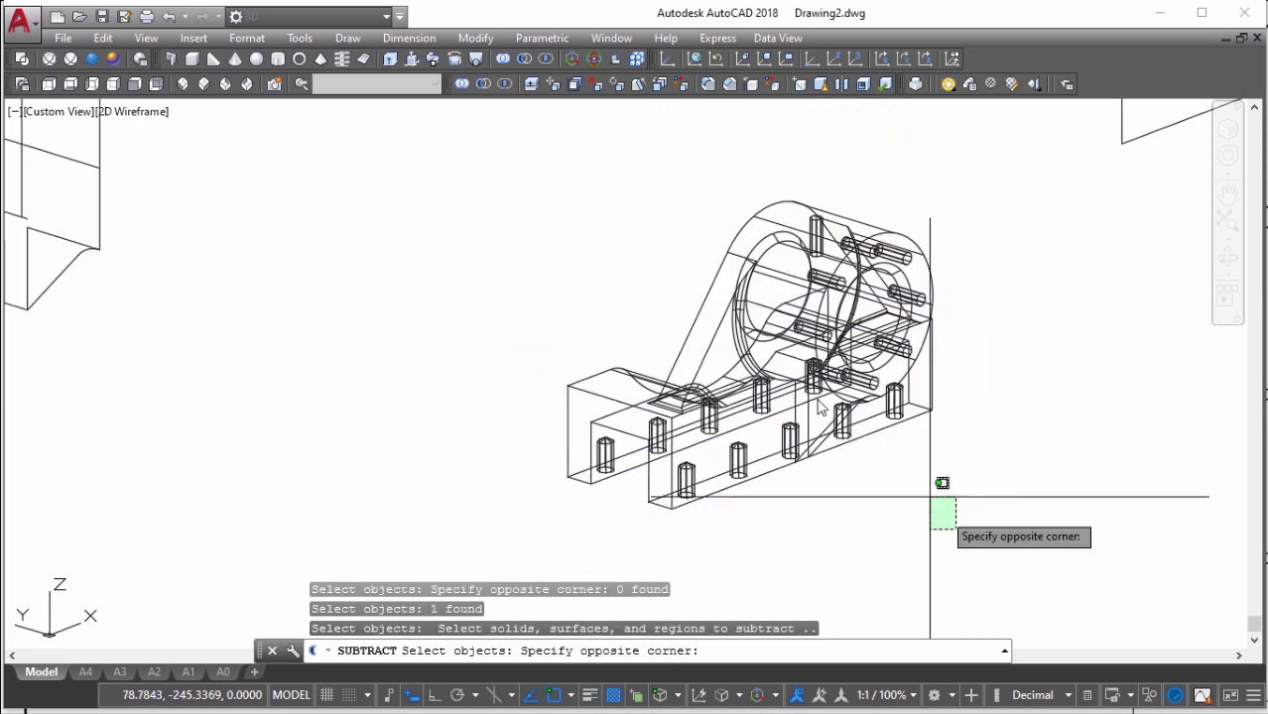
click(499, 231)
key(Return)
Switch to Realistic style and orbit to inspect the underside and front bolt-hole flange
click(114, 57)
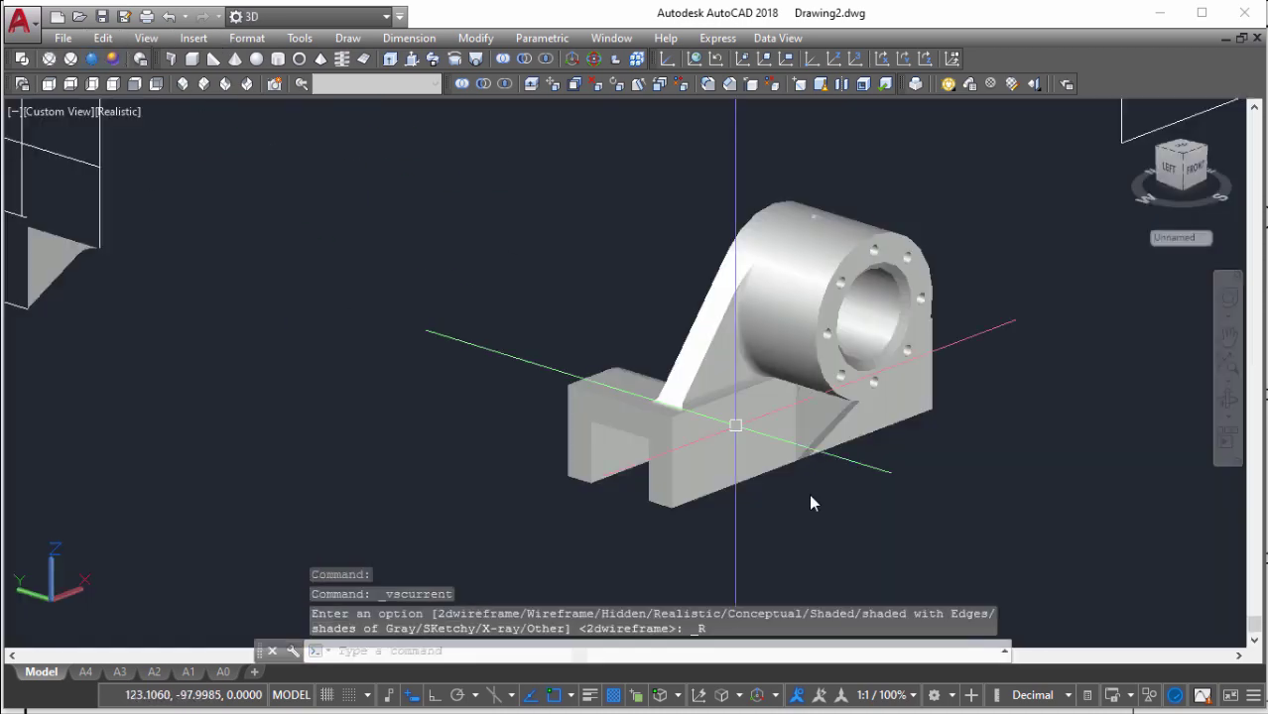
shift+middle_drag(809, 494, 756, 238)
scroll(756, 239, down, 2)
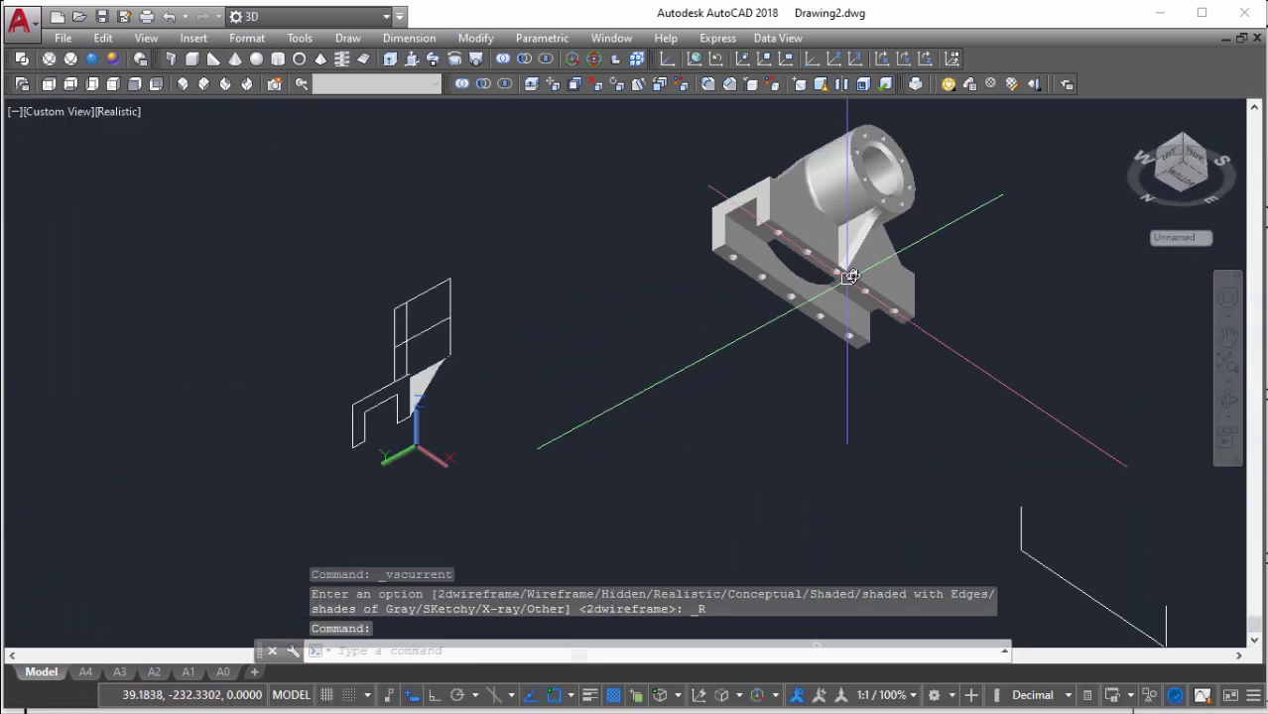
mouse_move(850, 275)
shift+middle_down()
mouse_move(849, 433)
mouse_move(820, 354)
shift+middle_up()
scroll(820, 354, up, 3)
mouse_move(943, 337)
shift+middle_down()
mouse_move(1010, 278)
mouse_move(957, 335)
mouse_move(787, 280)
mouse_move(774, 311)
shift+middle_up()
scroll(774, 312, down, 2)
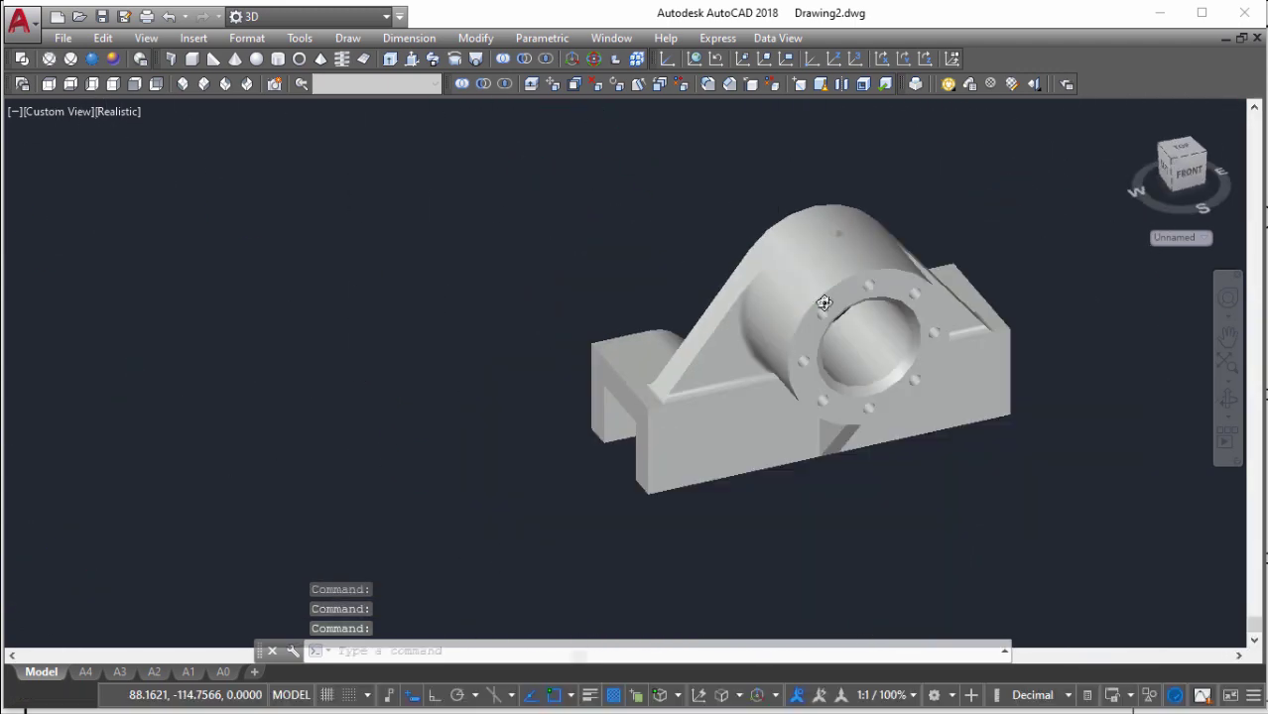
scroll(707, 368, down, 4)
scroll(801, 269, up, 5)
scroll(801, 262, up, 2)
scroll(801, 262, down, 5)
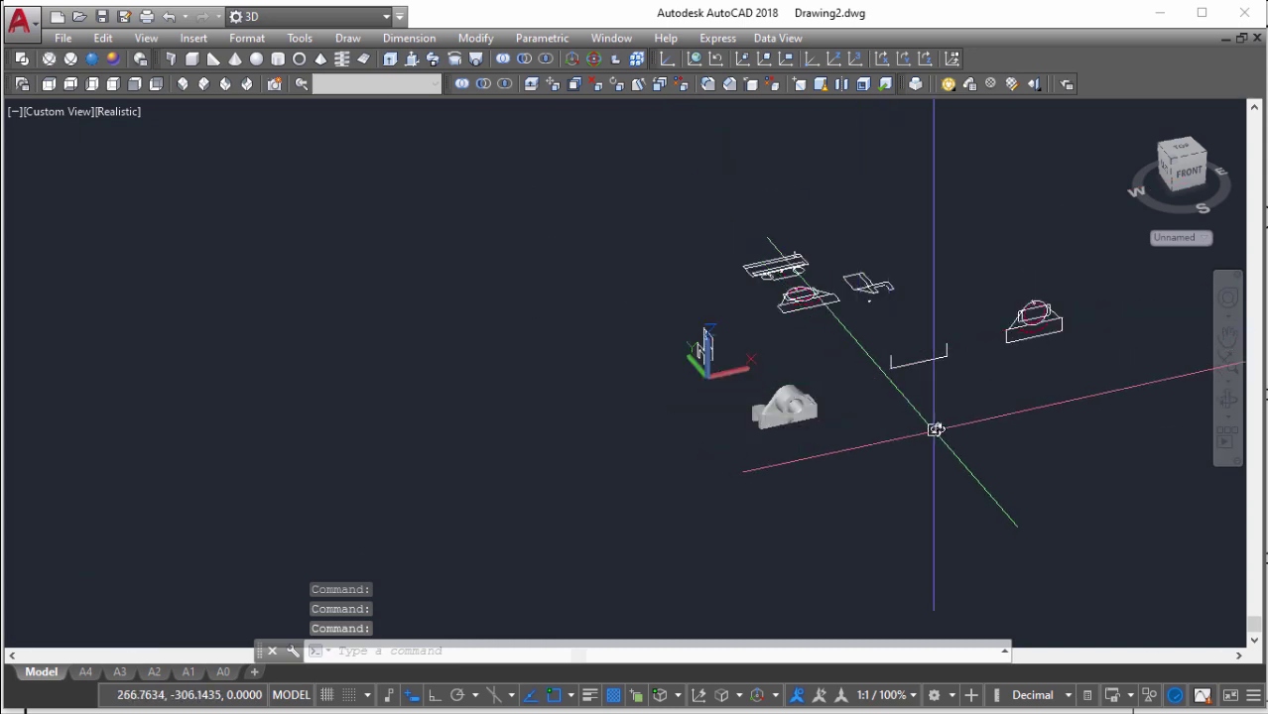
scroll(948, 281, up, 4)
scroll(814, 410, down, 5)
Copy the plate's two boss circles to the bore centre
scroll(663, 419, up, 4)
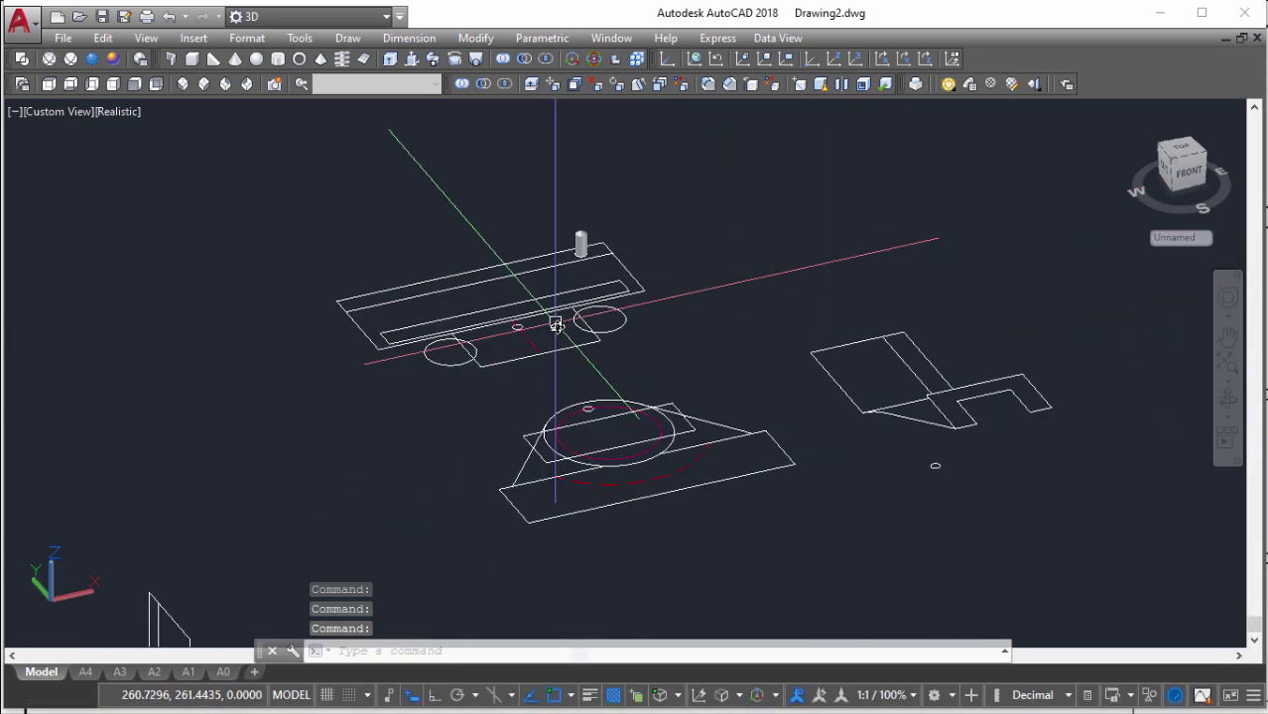
middle_drag(595, 377, 574, 416)
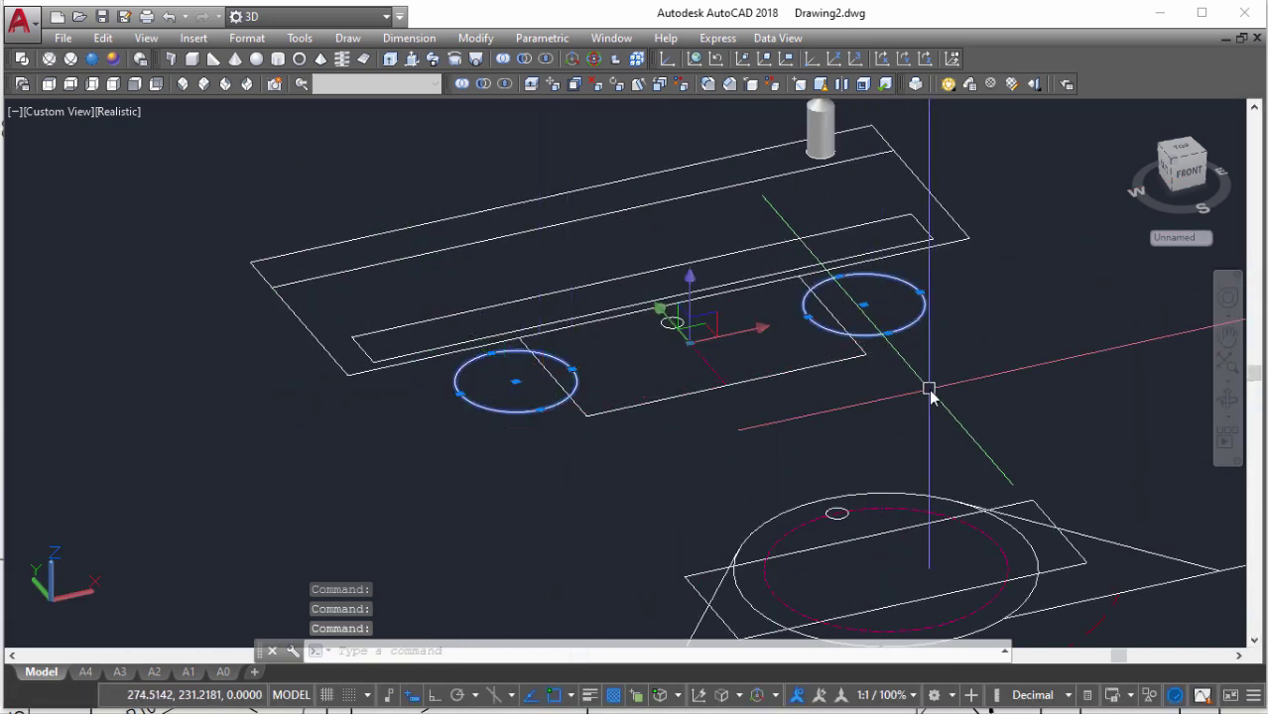
text(co)
key(Return)
click(728, 388)
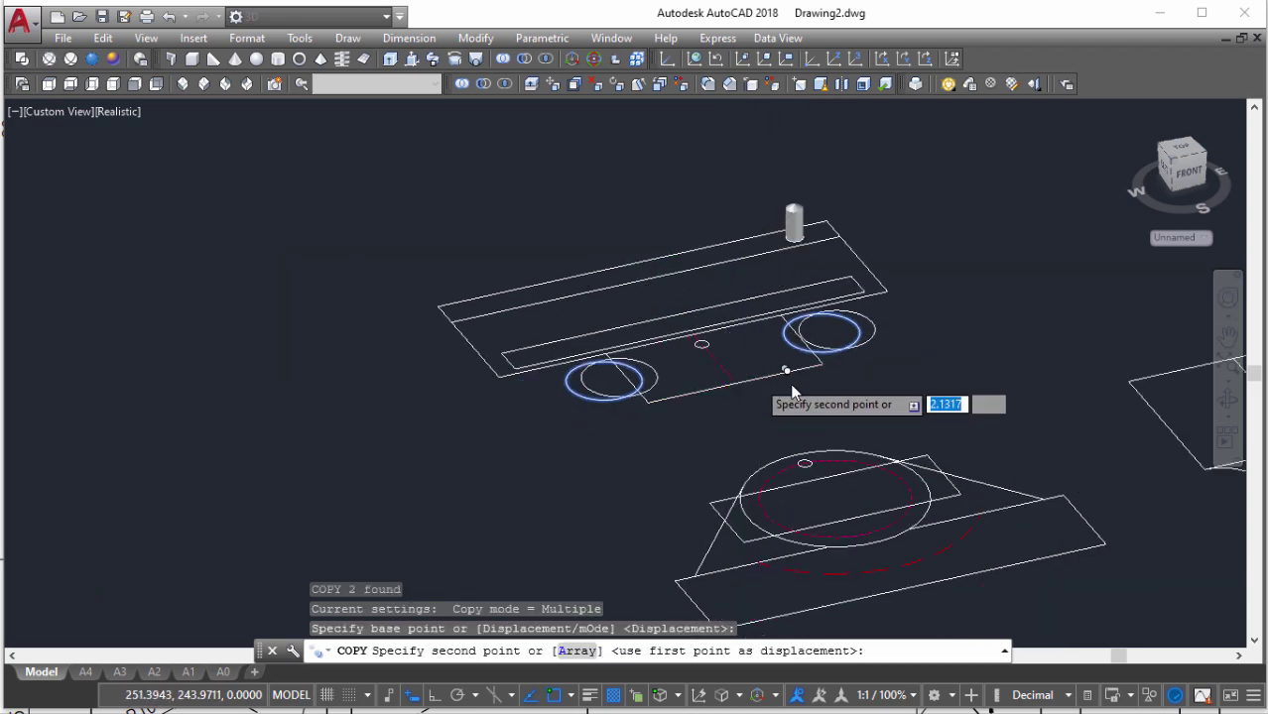
scroll(790, 383, down, 5)
scroll(764, 439, up, 5)
scroll(875, 277, up, 4)
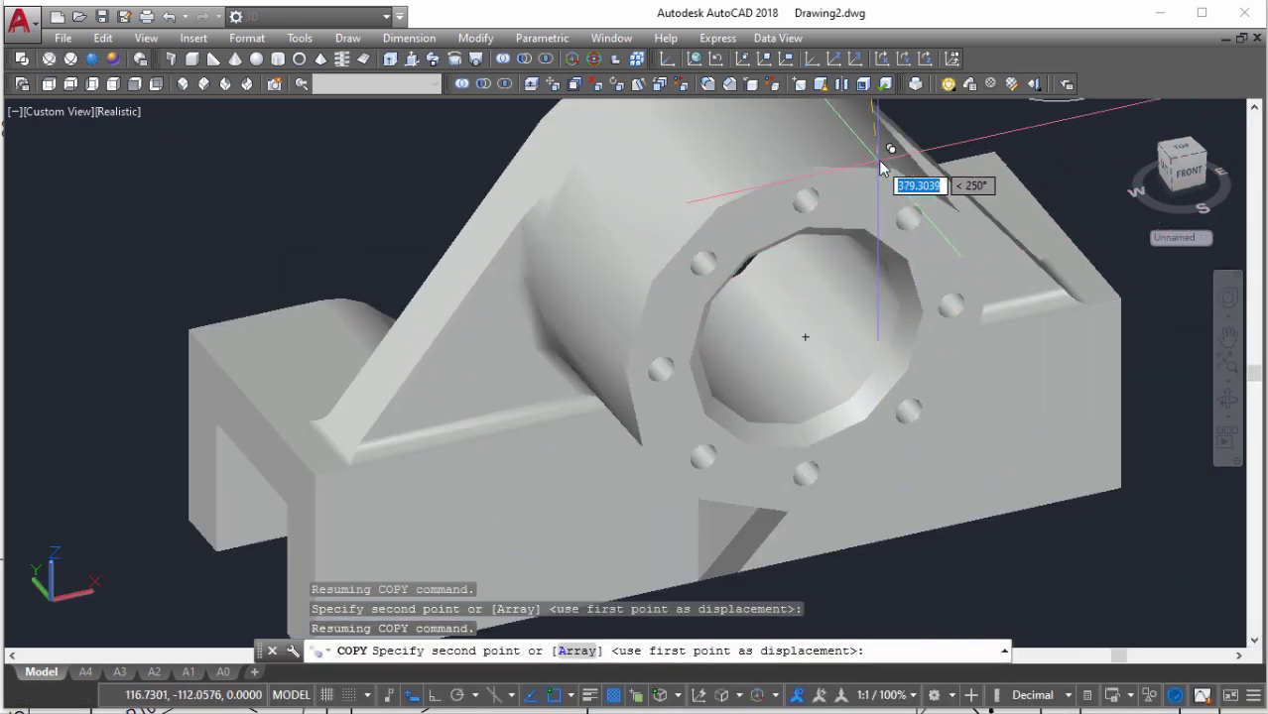
click(806, 339)
scroll(821, 345, down, 5)
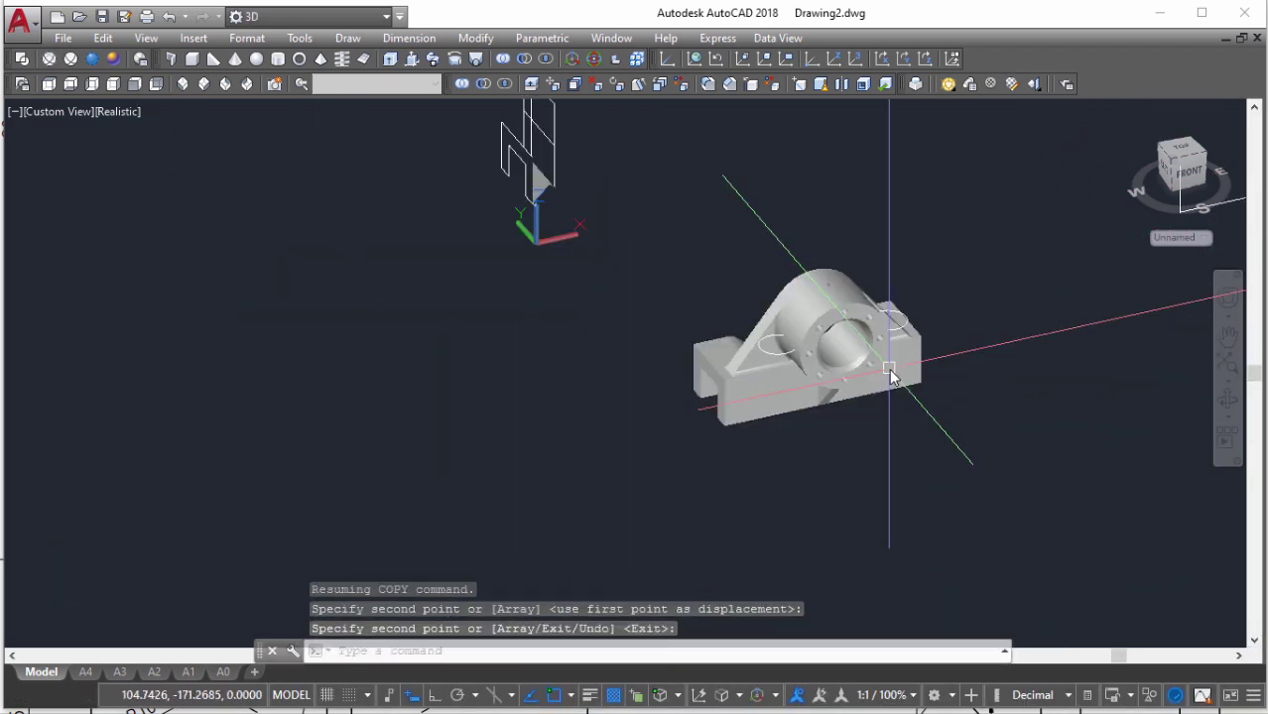
scroll(931, 349, up, 5)
key(Return)
Extrude the two copied circles 20 units into cylinders
middle_drag(930, 349, 864, 366)
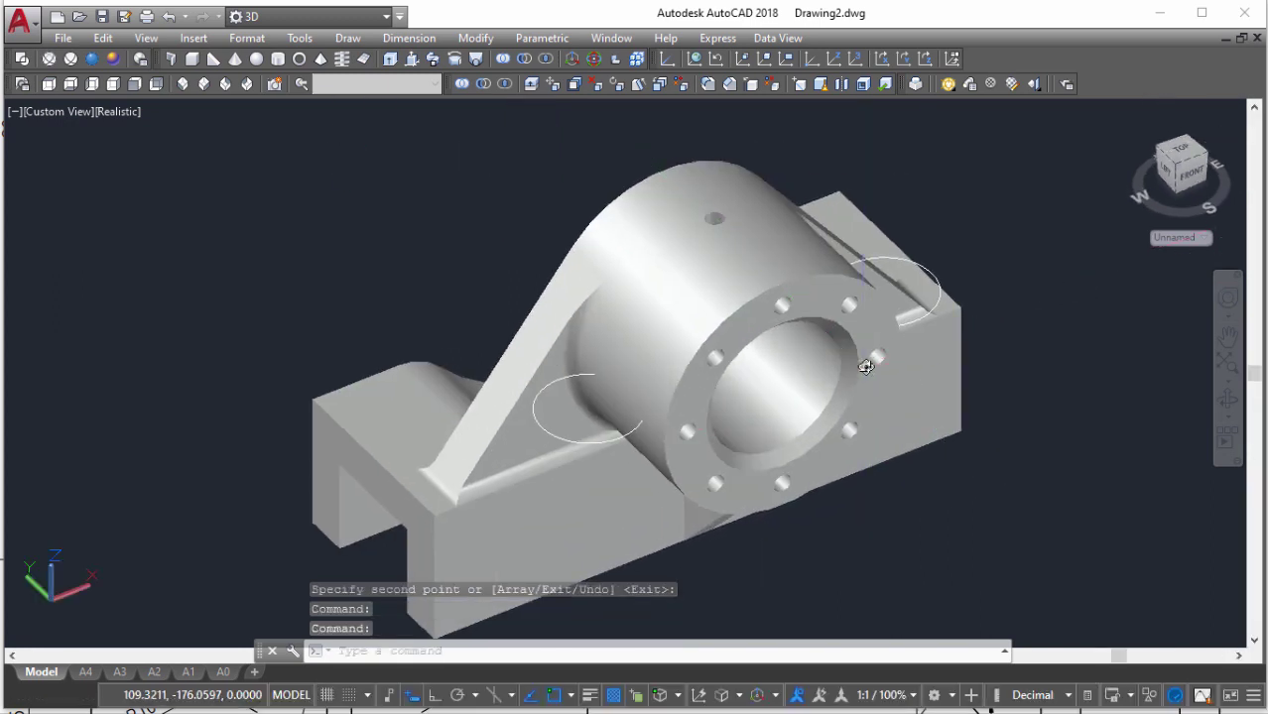
text(EXT)
key(Return)
scroll(915, 369, down, 6)
click(1007, 429)
key(Return)
scroll(1000, 316, up, 3)
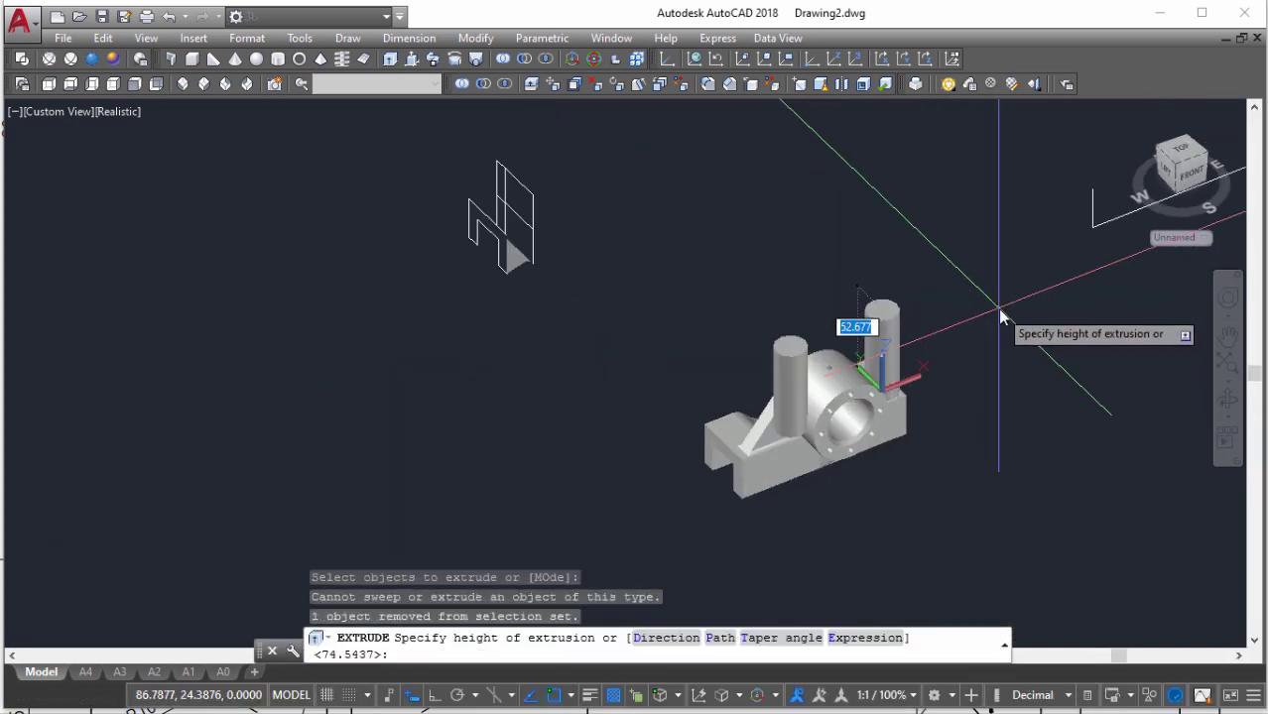
key(alt+Tab)
key(alt+Tab)
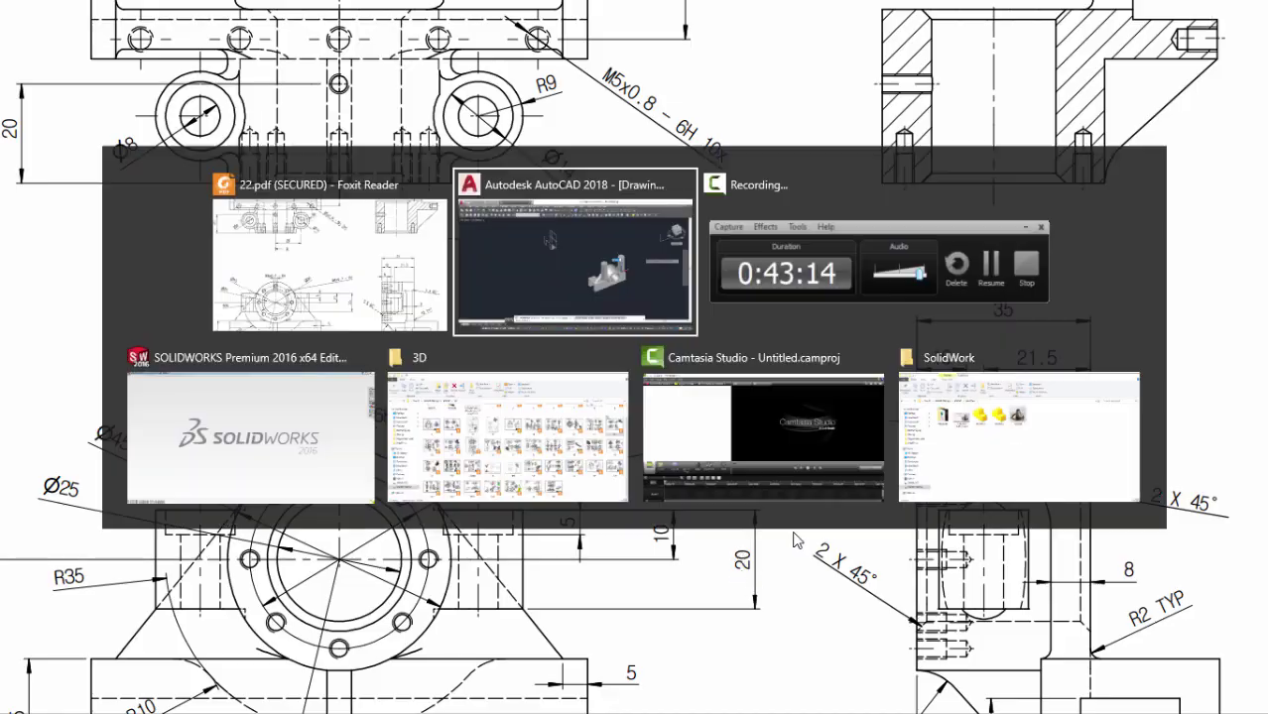
scroll(924, 300, down, 2)
Abandon a first move attempt on the cylinders and undo two steps
click(920, 313)
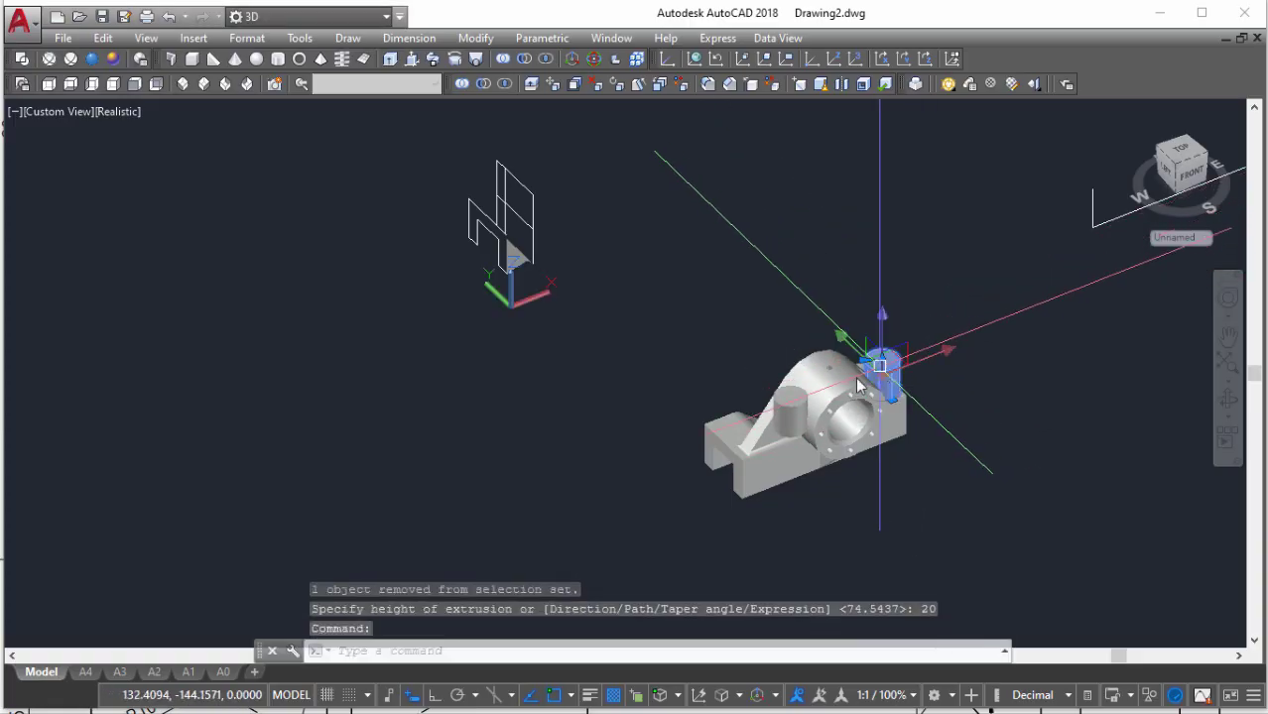
scroll(918, 350, up, 2)
text(m)
key(Return)
click(923, 278)
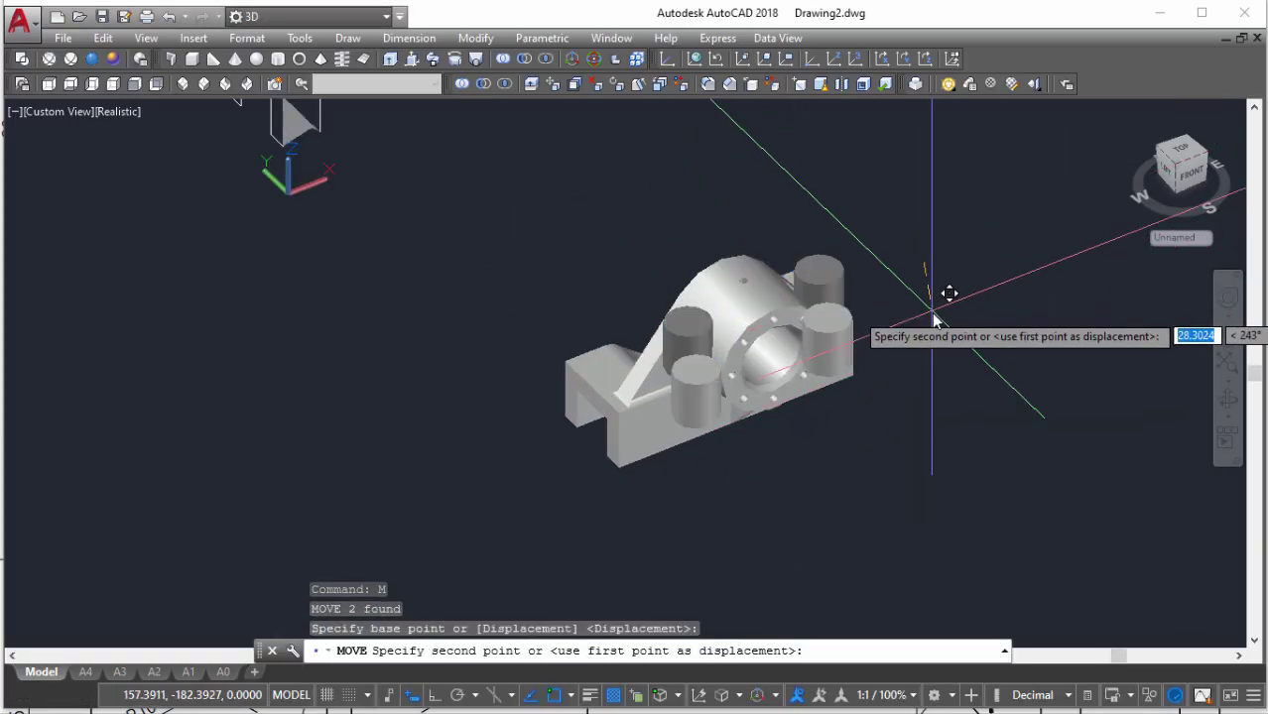
key(Escape)
text(u)
key(Return)
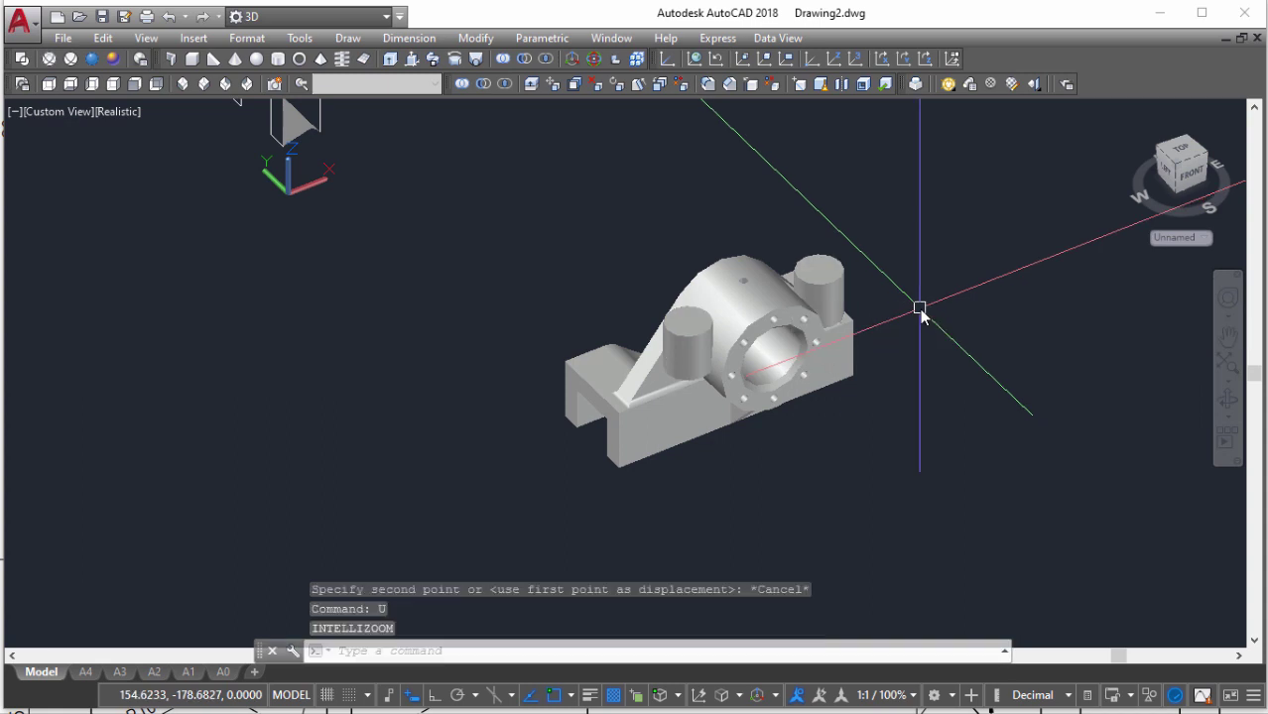
text(u)
key(Return)
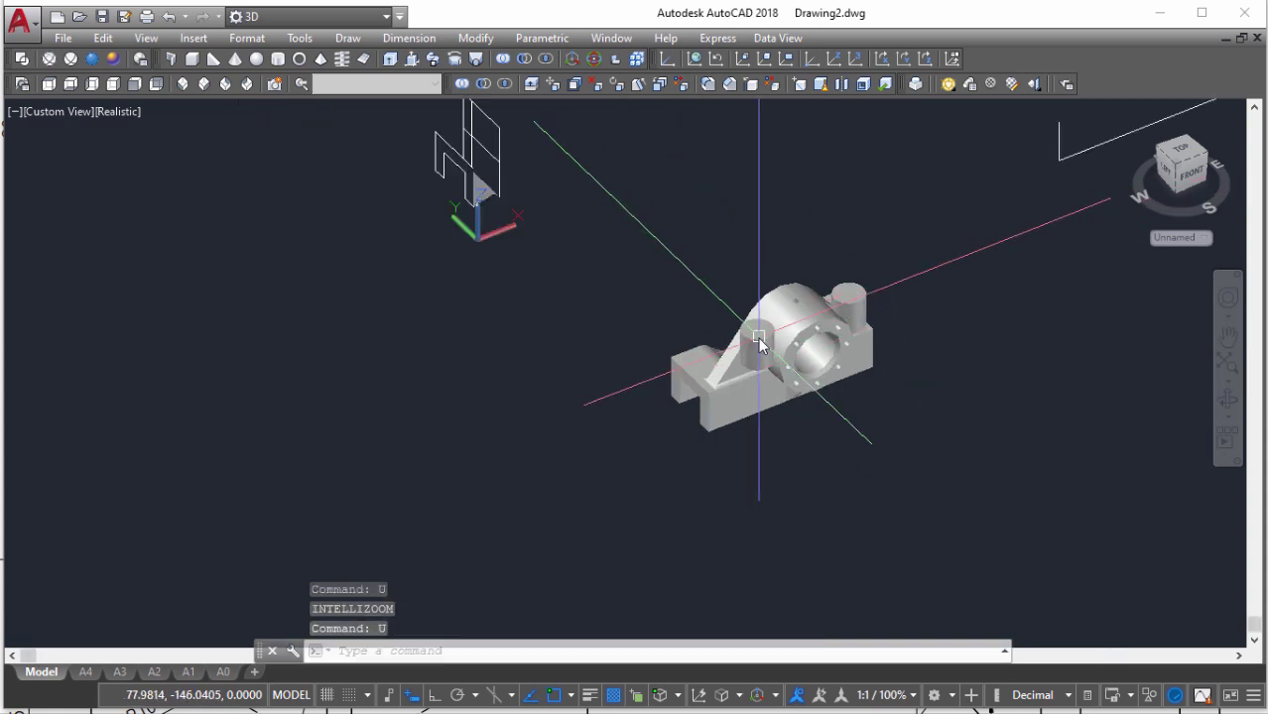
Move both boss cylinders 10 units with Ortho turned on
click(760, 340)
text(m)
key(Return)
click(932, 316)
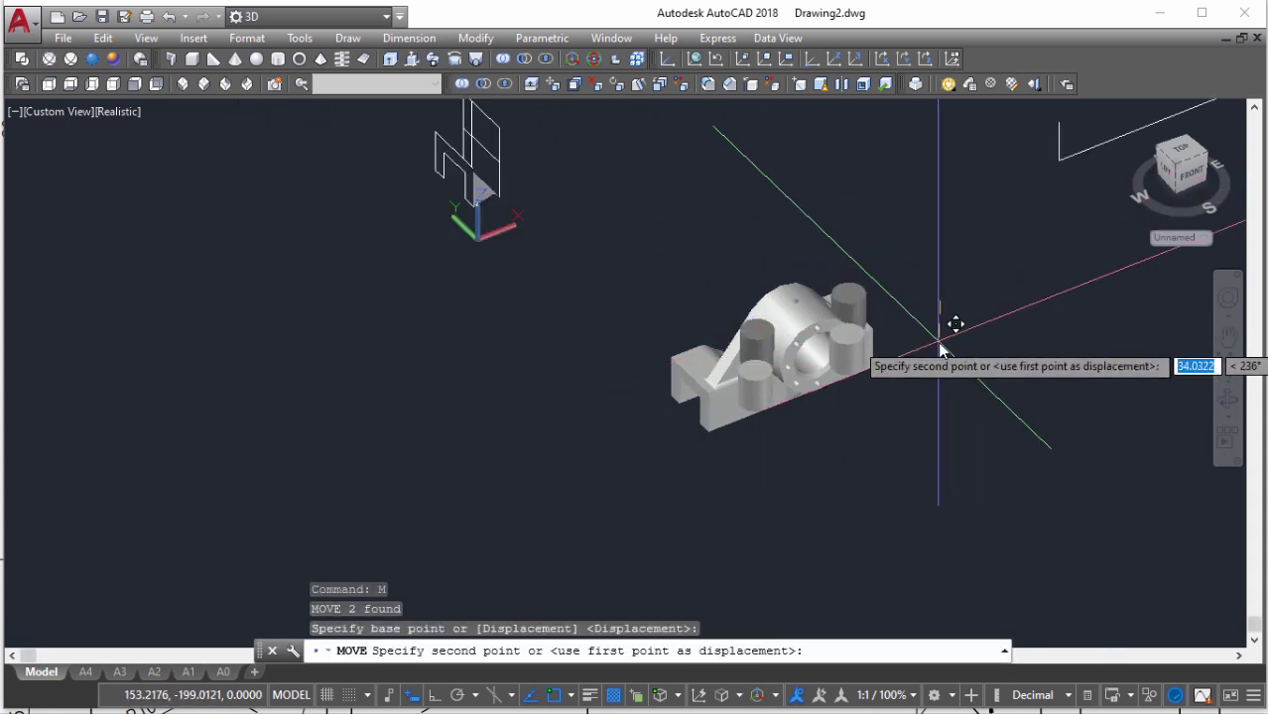
key(F8)
text(10)
key(Return)
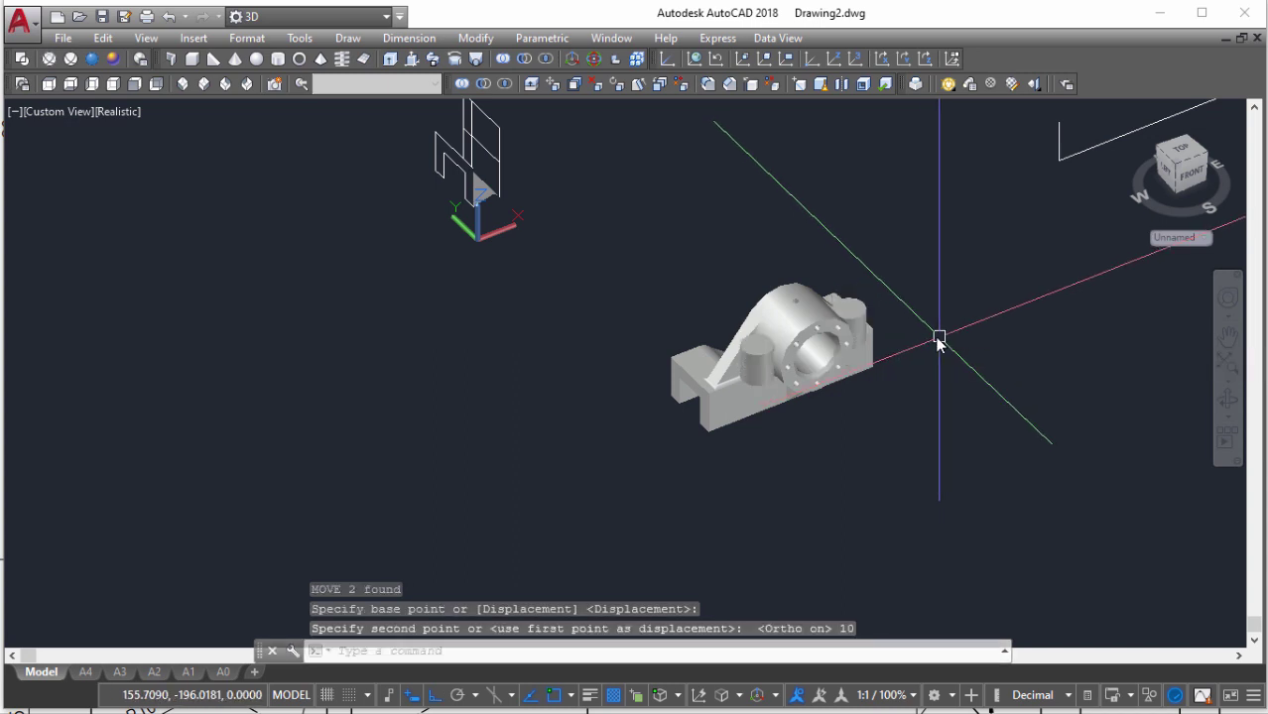
scroll(898, 342, up, 3)
Union the bracket body and the two bosses into a single solid
text(ni)
key(Return)
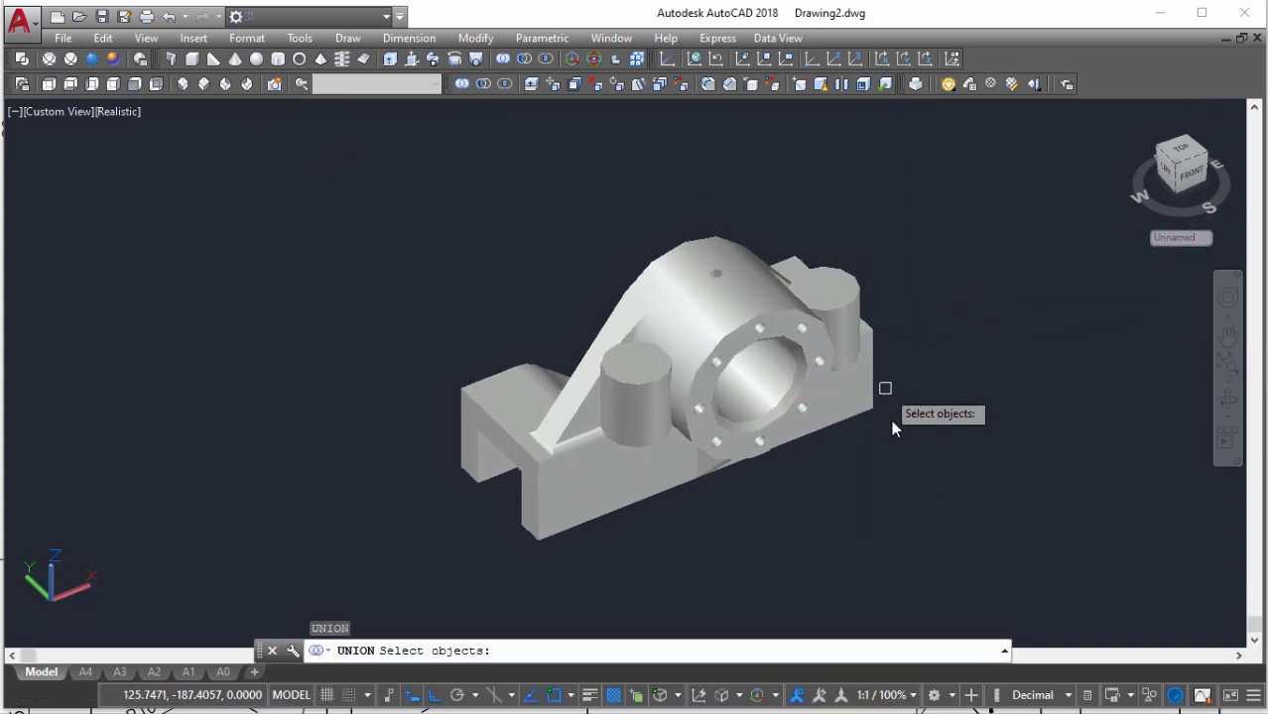
click(891, 420)
click(574, 249)
scroll(629, 322, up, 4)
middle_drag(687, 405, 674, 346)
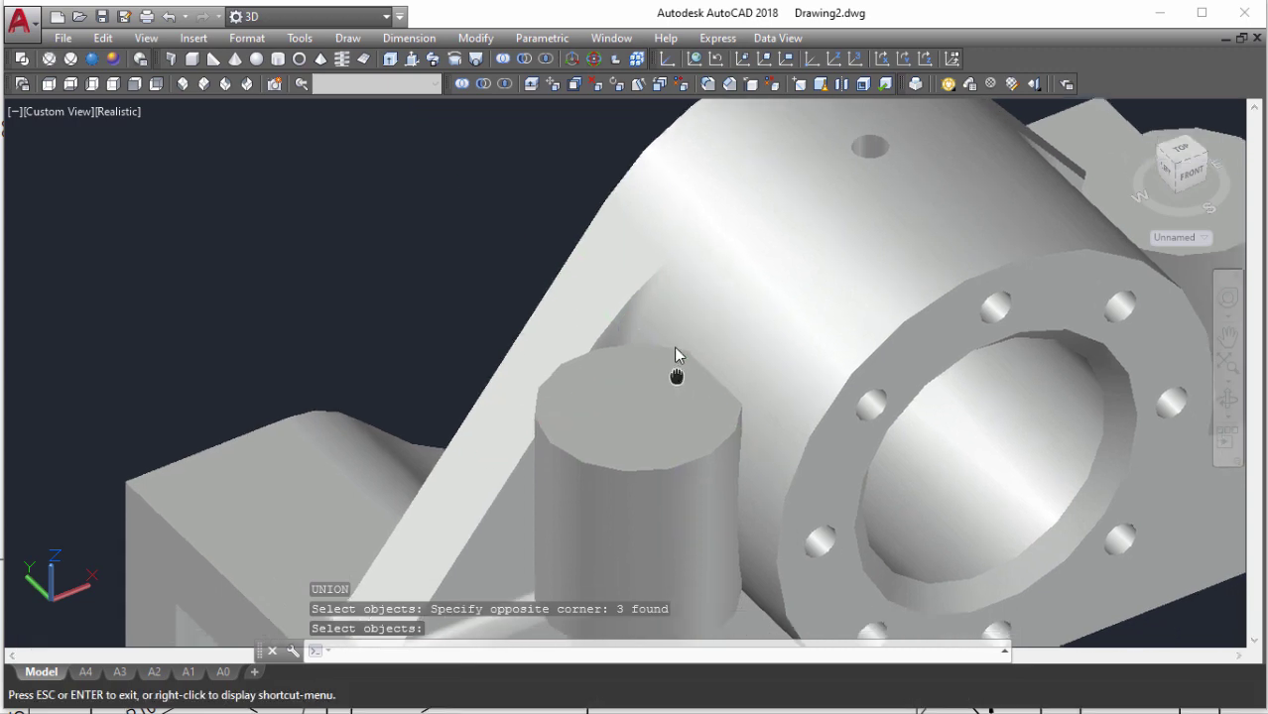
key(Return)
Draw a vertical cylinder centred on the top of one boss
text(l)
key(Return)
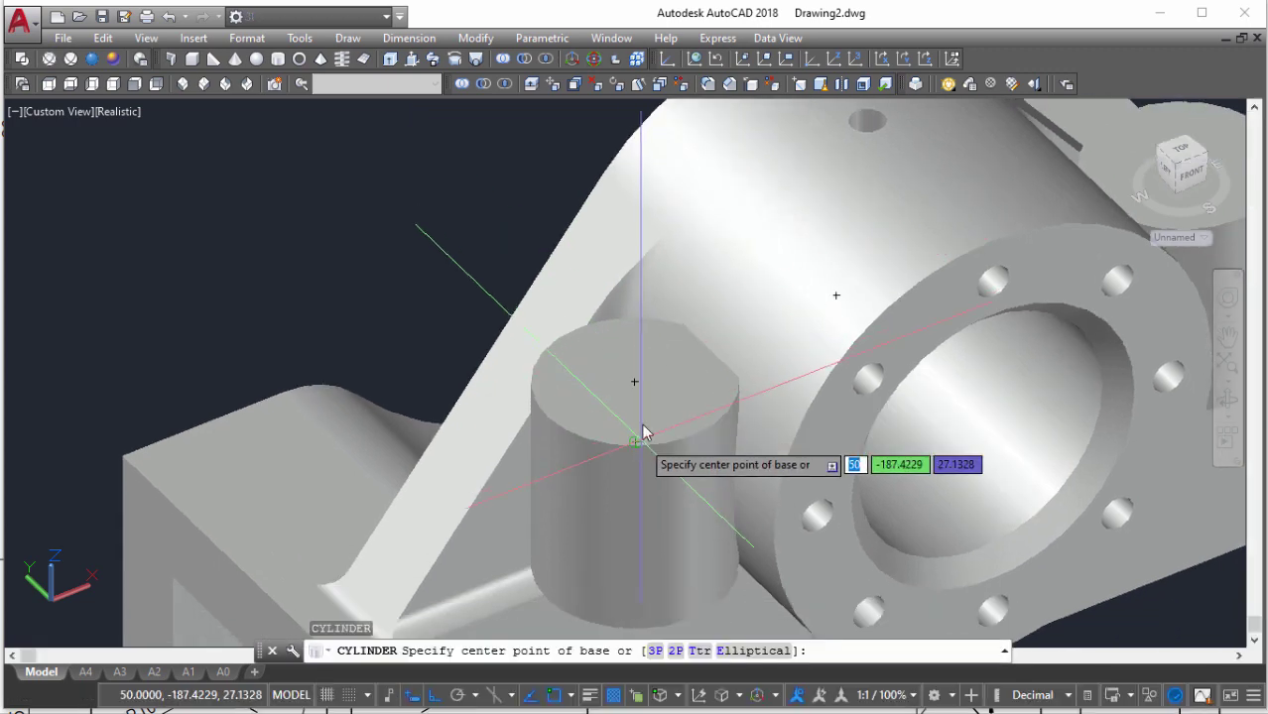
click(636, 387)
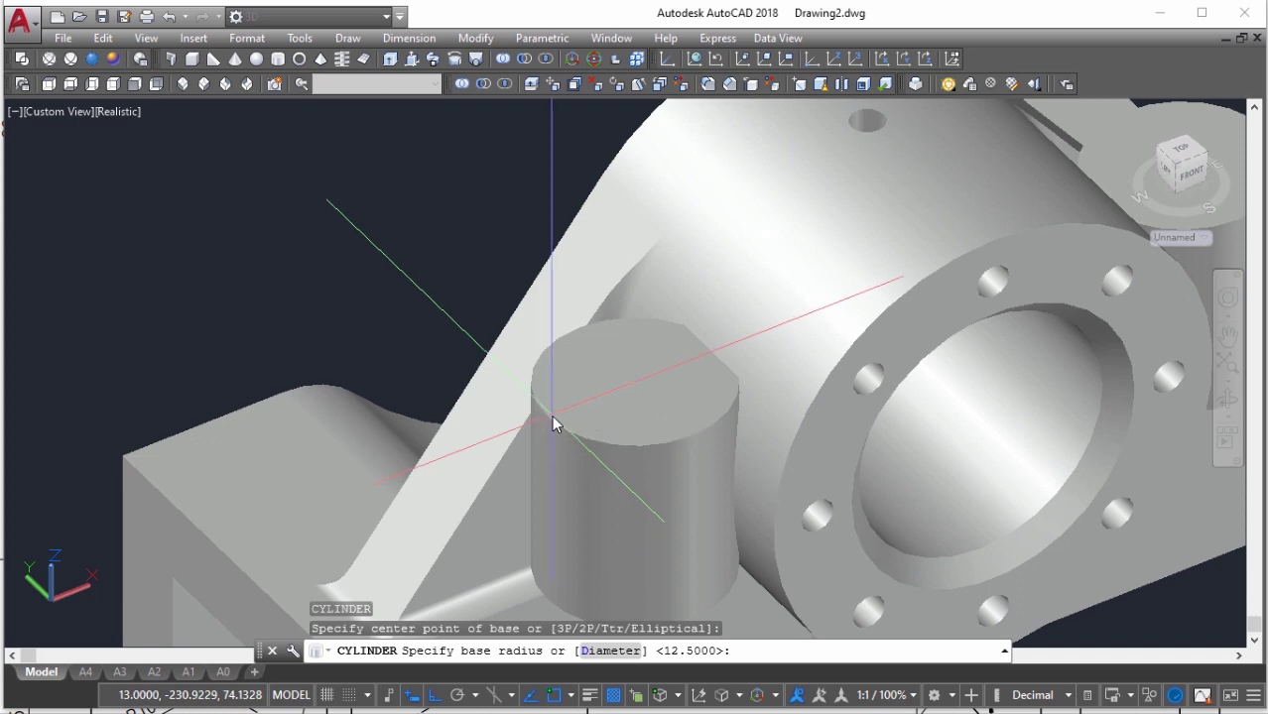
click(553, 414)
scroll(704, 288, down, 3)
scroll(660, 249, down, 2)
scroll(670, 260, up, 4)
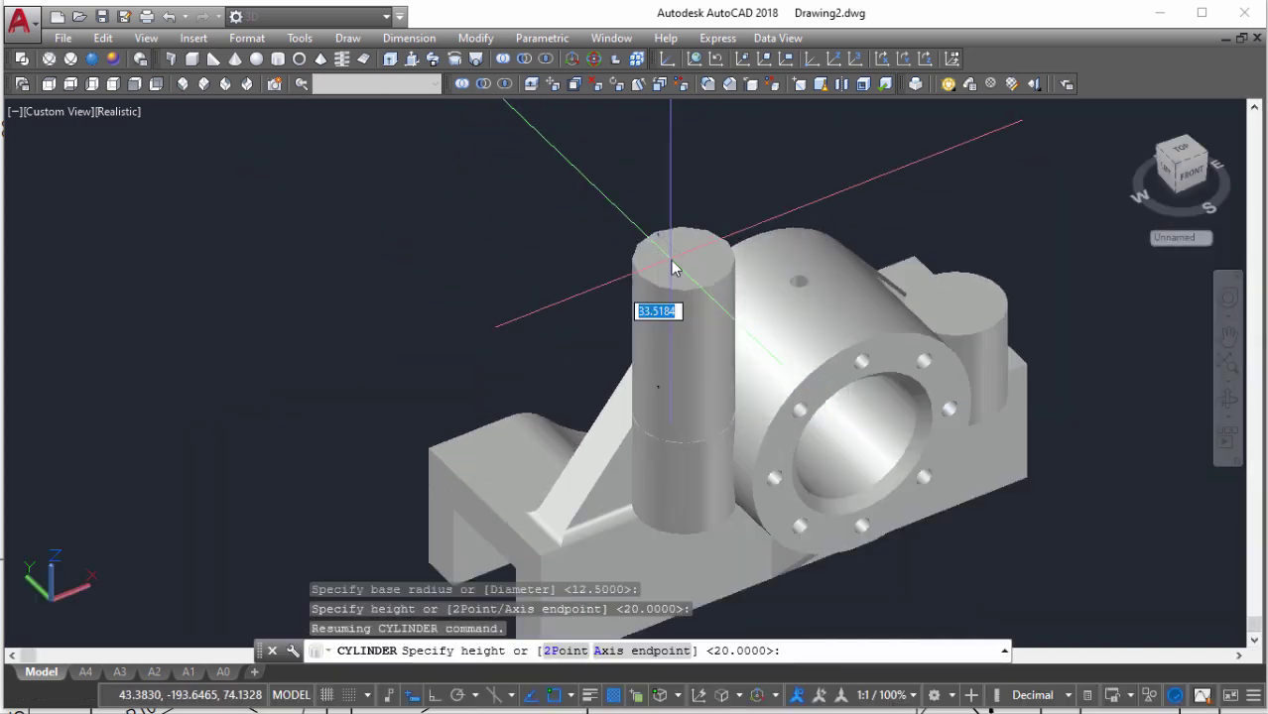
click(683, 243)
scroll(717, 362, down, 1)
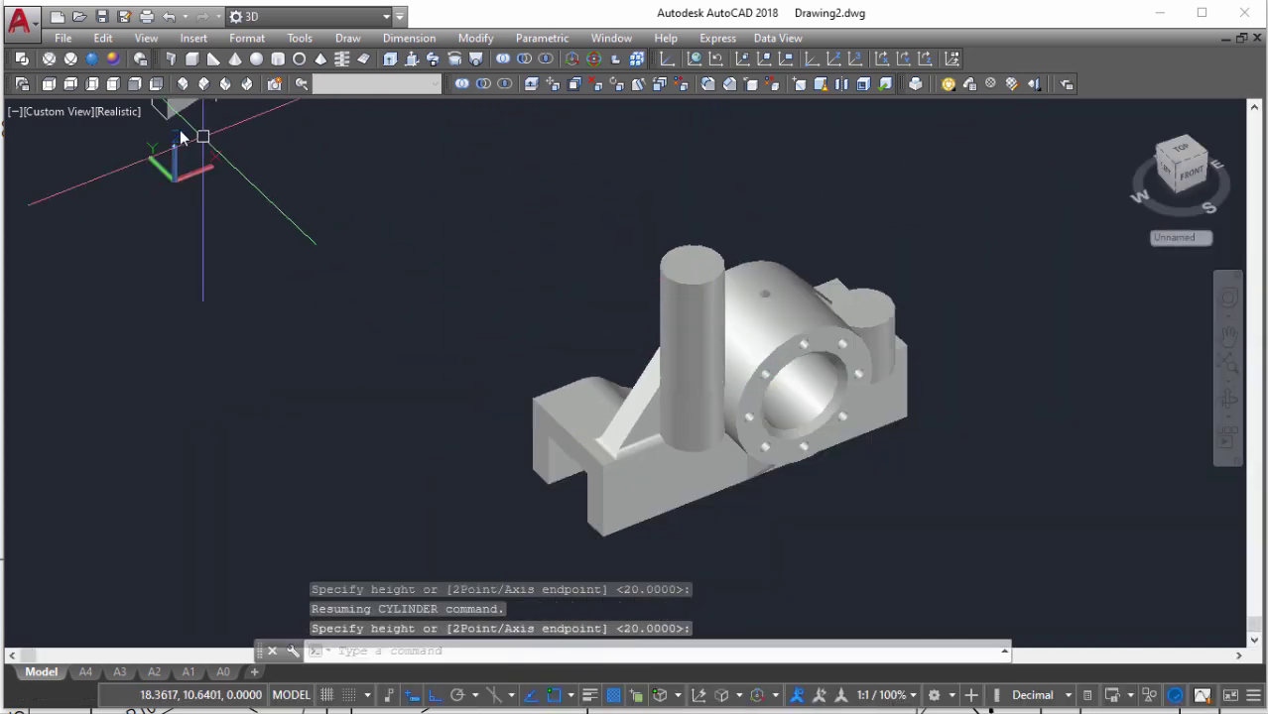
In Front view, mirror the cylinder twice so the bosses get a matching pair
click(135, 84)
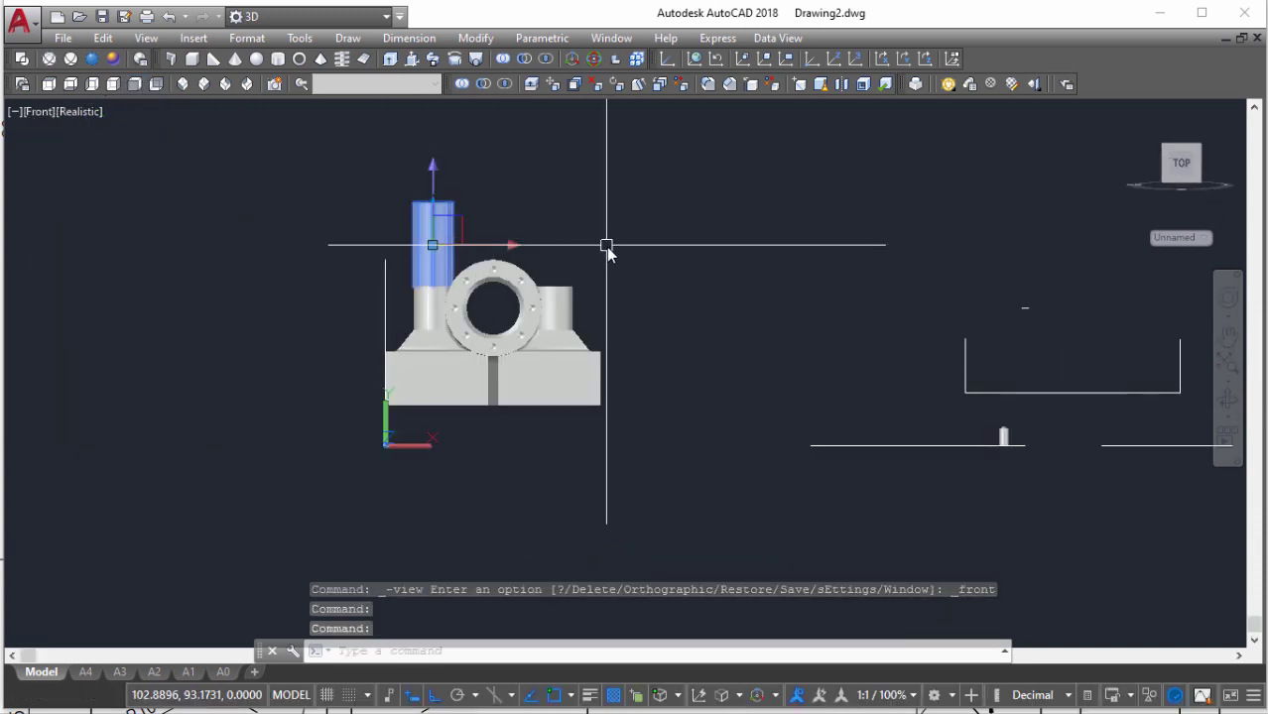
text(mi)
key(Return)
click(495, 283)
click(495, 179)
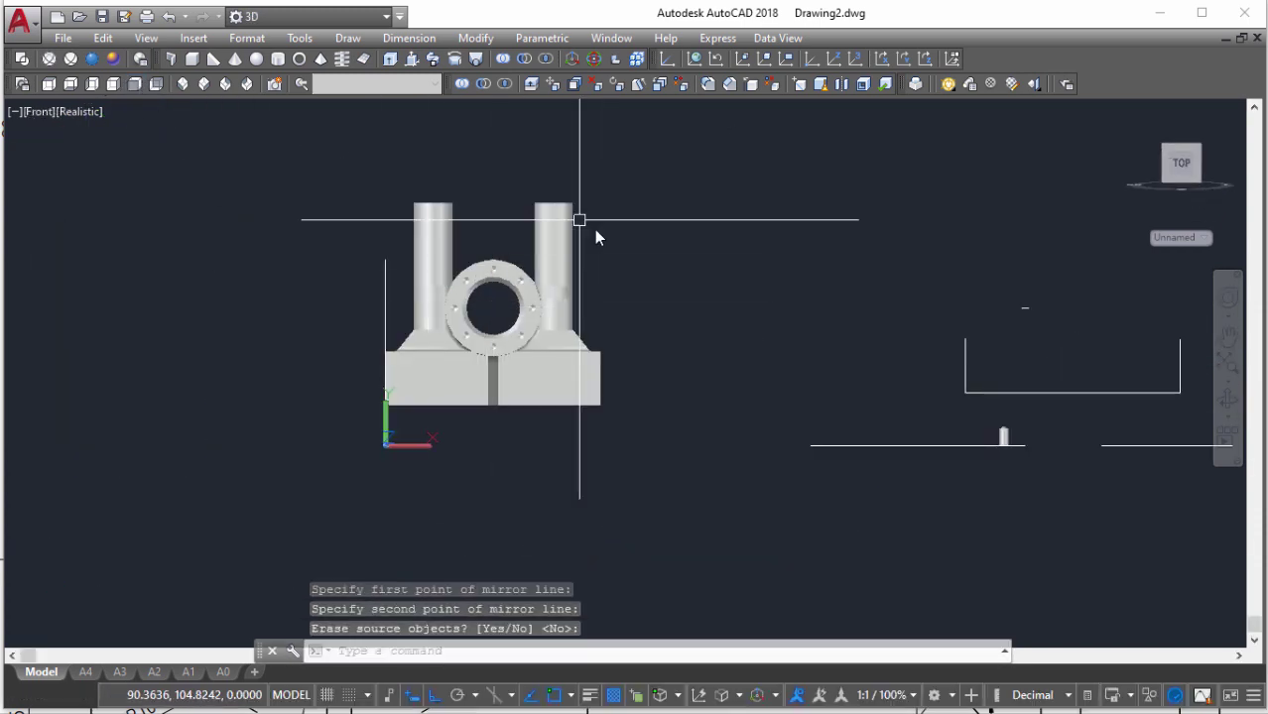
key(Return)
drag(577, 218, 400, 173)
key(Return)
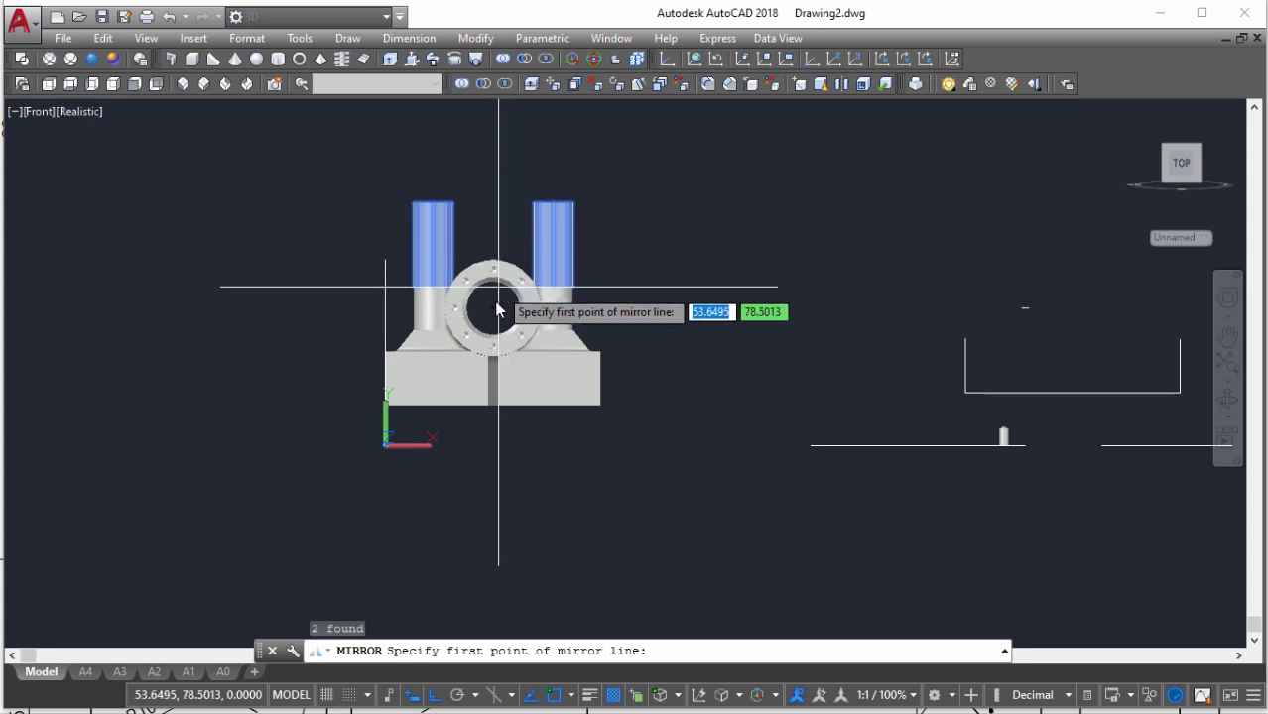
click(495, 308)
click(632, 293)
Subtract the mirrored cylinders from the bracket body and zoom in on the result
key(Return)
text(su)
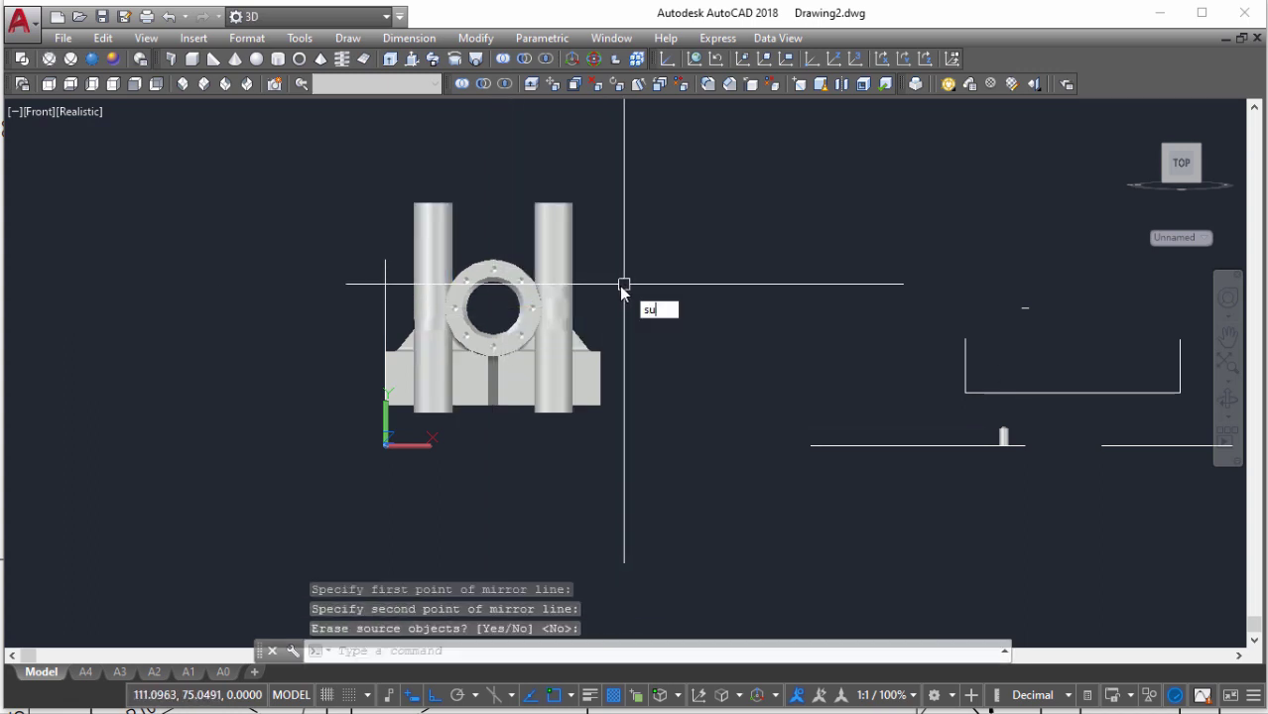
key(Return)
click(488, 277)
key(Return)
click(645, 448)
click(425, 193)
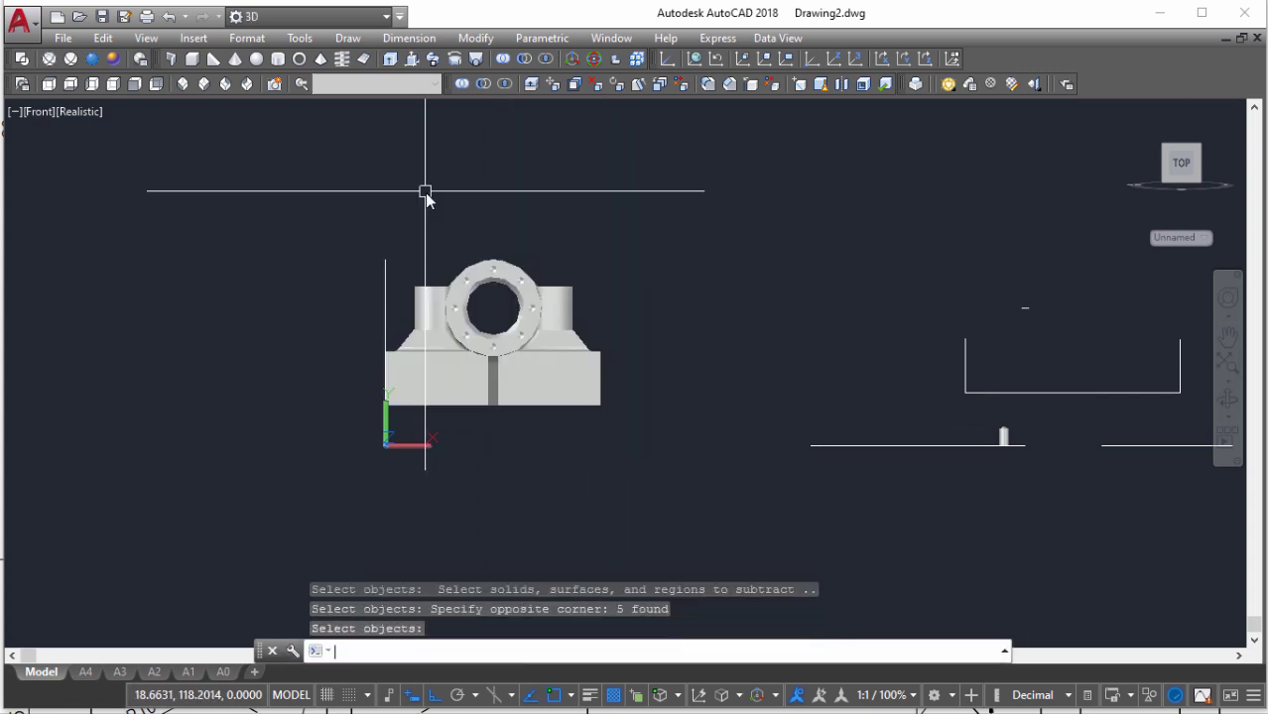
mouse_move(425, 192)
shift+middle_down()
mouse_move(525, 291)
mouse_move(894, 343)
shift+middle_up()
key(Return)
scroll(695, 155, up, 5)
scroll(695, 327, up, 5)
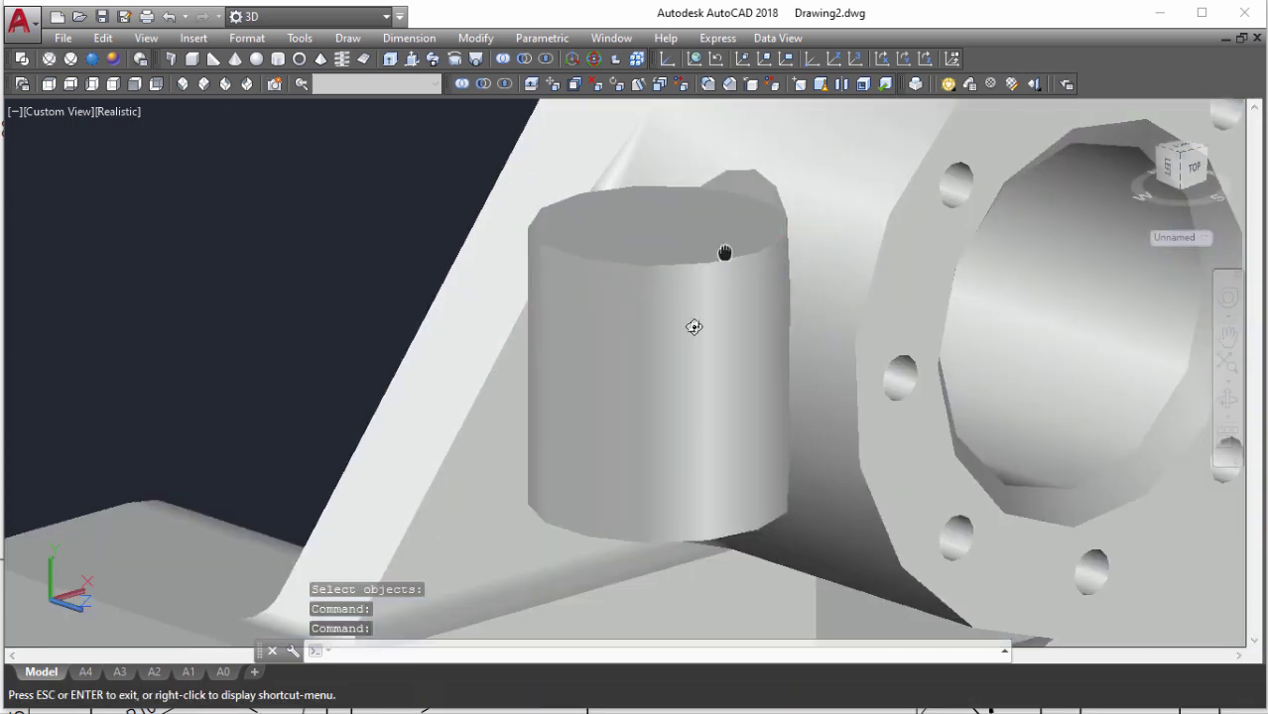
scroll(720, 282, up, 2)
scroll(720, 282, down, 5)
scroll(759, 352, up, 4)
scroll(743, 335, up, 2)
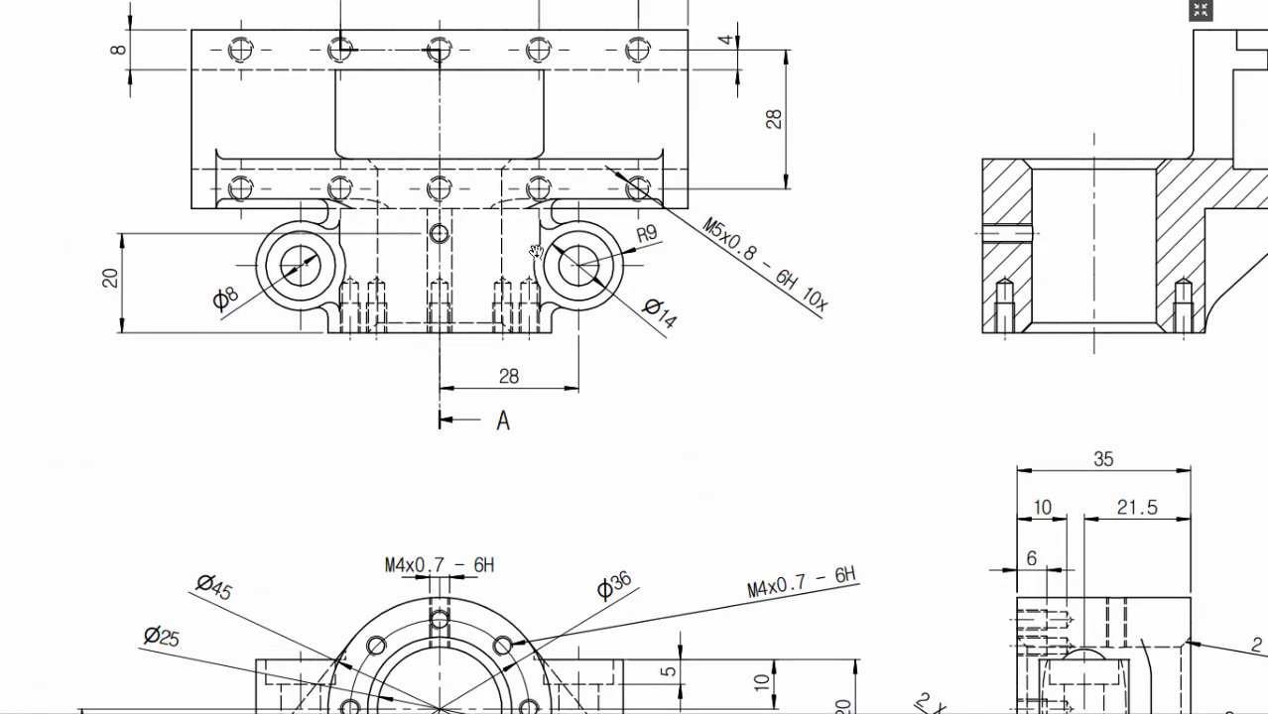
Check the Φ8 and Φ14 boss hole dimensions on the reference drawing, then orbit the bracket model
key(alt+Tab)
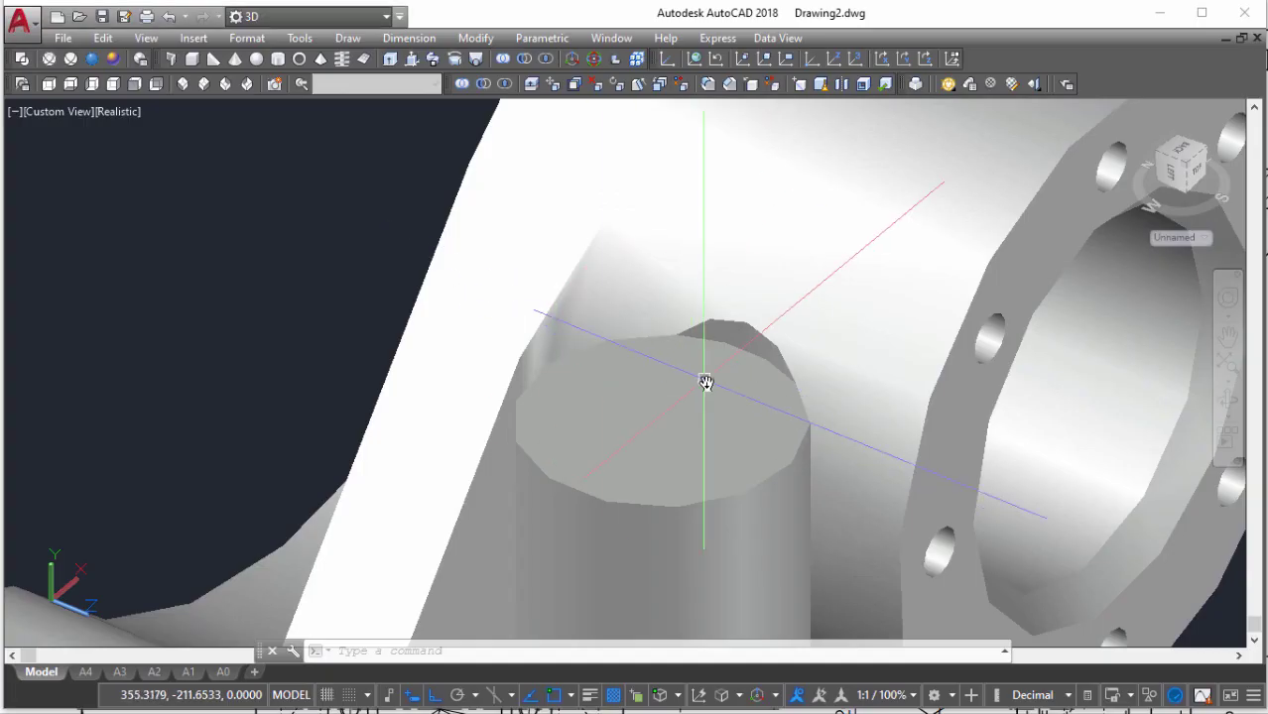
scroll(699, 375, down, 5)
scroll(620, 368, up, 3)
scroll(621, 368, up, 2)
key(alt+Tab)
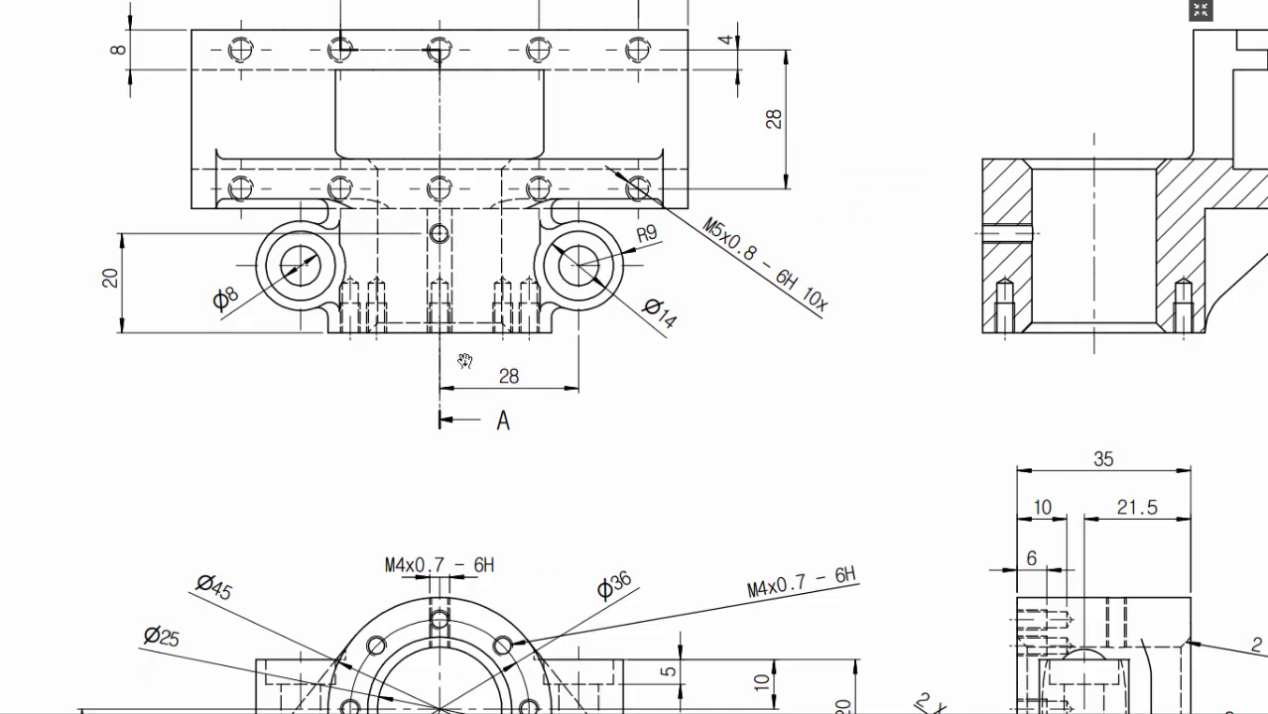
drag(280, 314, 324, 287)
scroll(661, 287, down, 5)
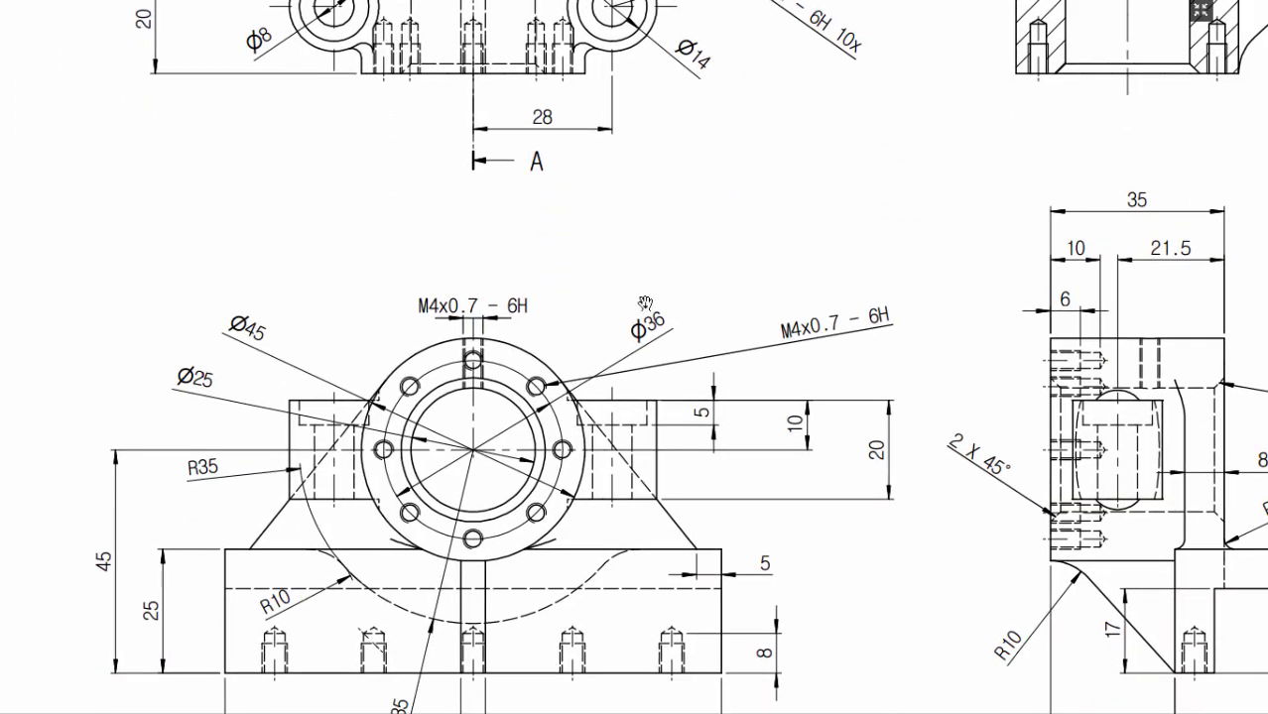
scroll(683, 375, up, 3)
scroll(640, 391, up, 1)
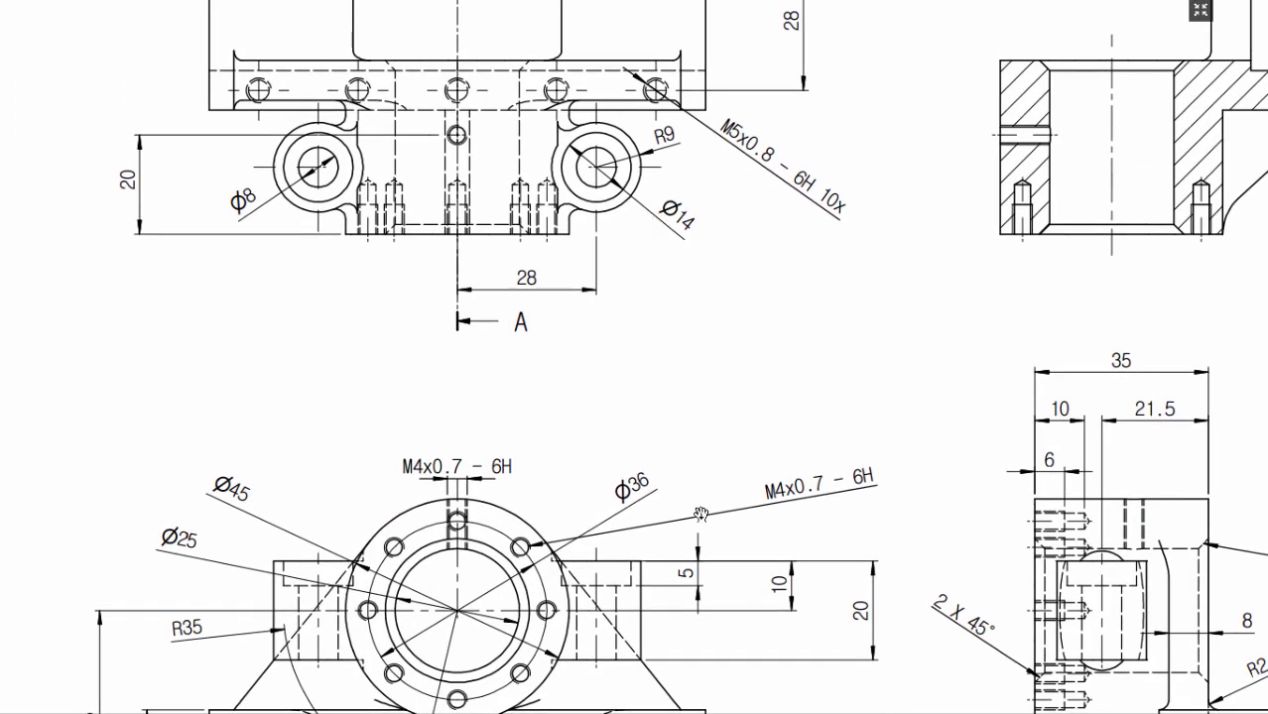
key(alt+Tab)
shift+middle_drag(645, 441, 687, 438)
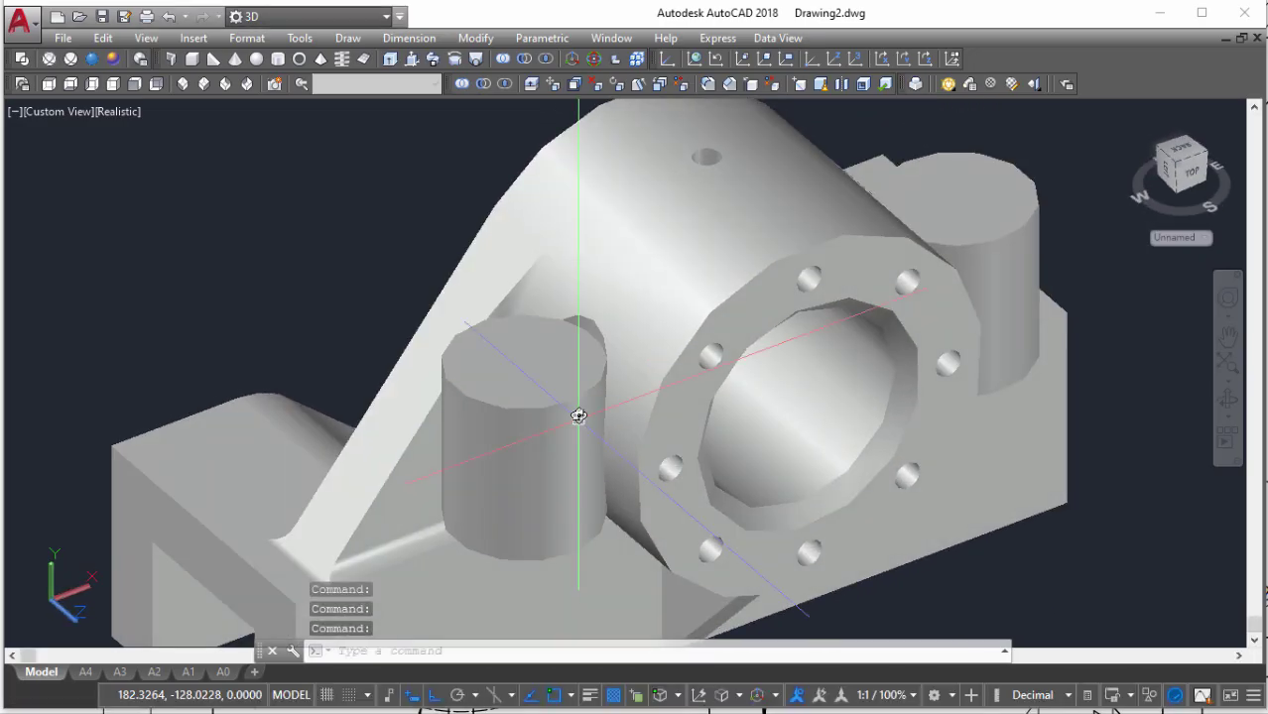
Draw an 8 mm diameter pin cylinder from one boss top down below the base
key(Return)
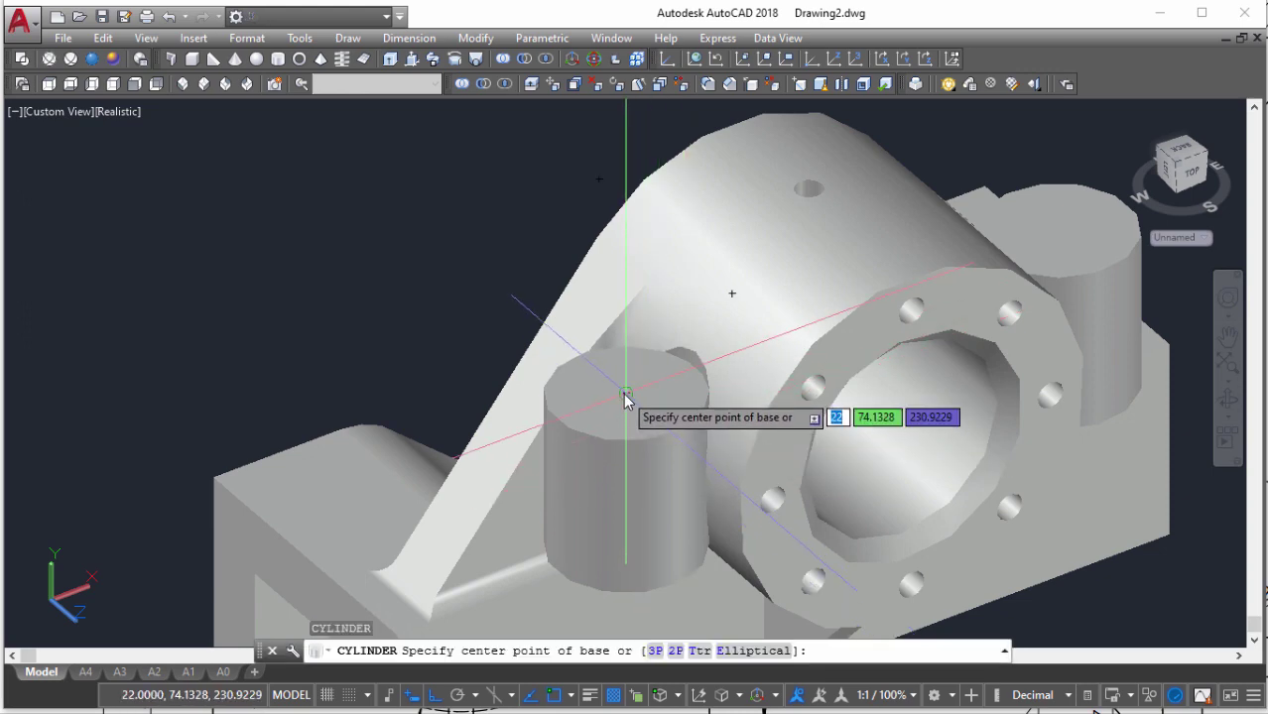
click(657, 376)
text(d)
key(Return)
text(8)
key(Return)
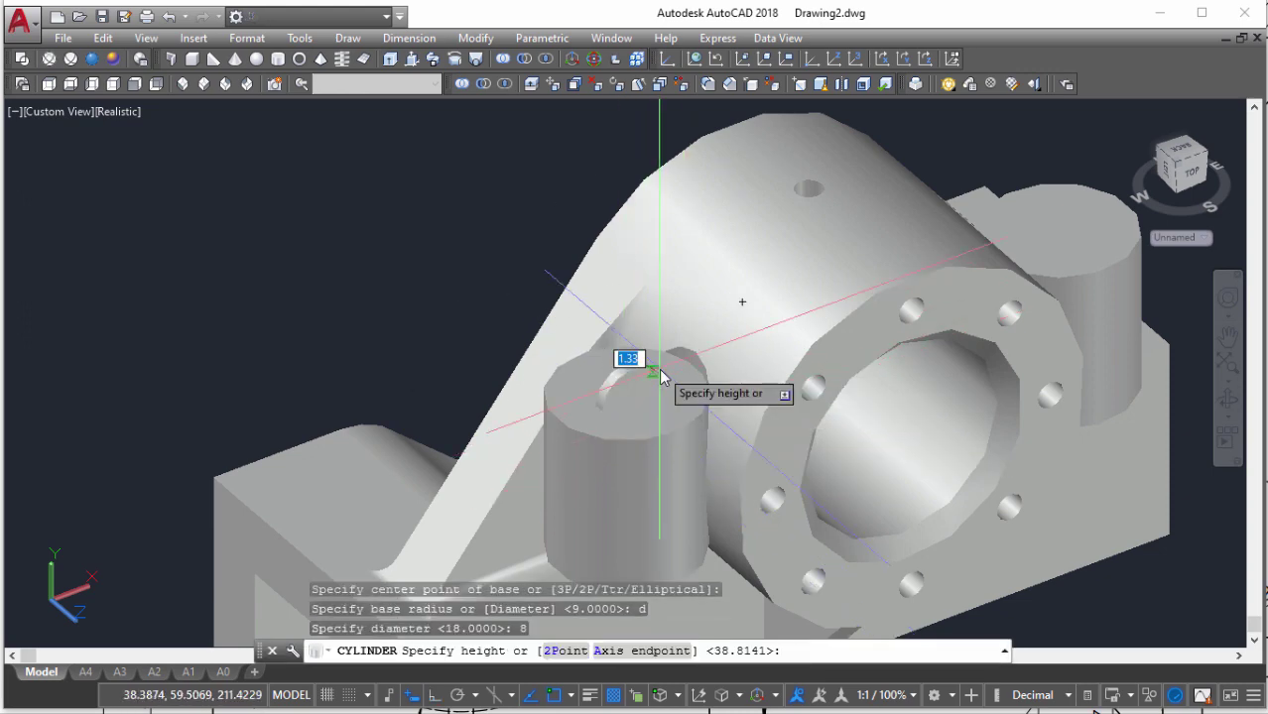
text(a)
key(Return)
scroll(668, 349, down, 3)
mouse_move(668, 351)
shift+middle_down()
mouse_move(679, 531)
mouse_move(701, 419)
shift+middle_up()
click(703, 484)
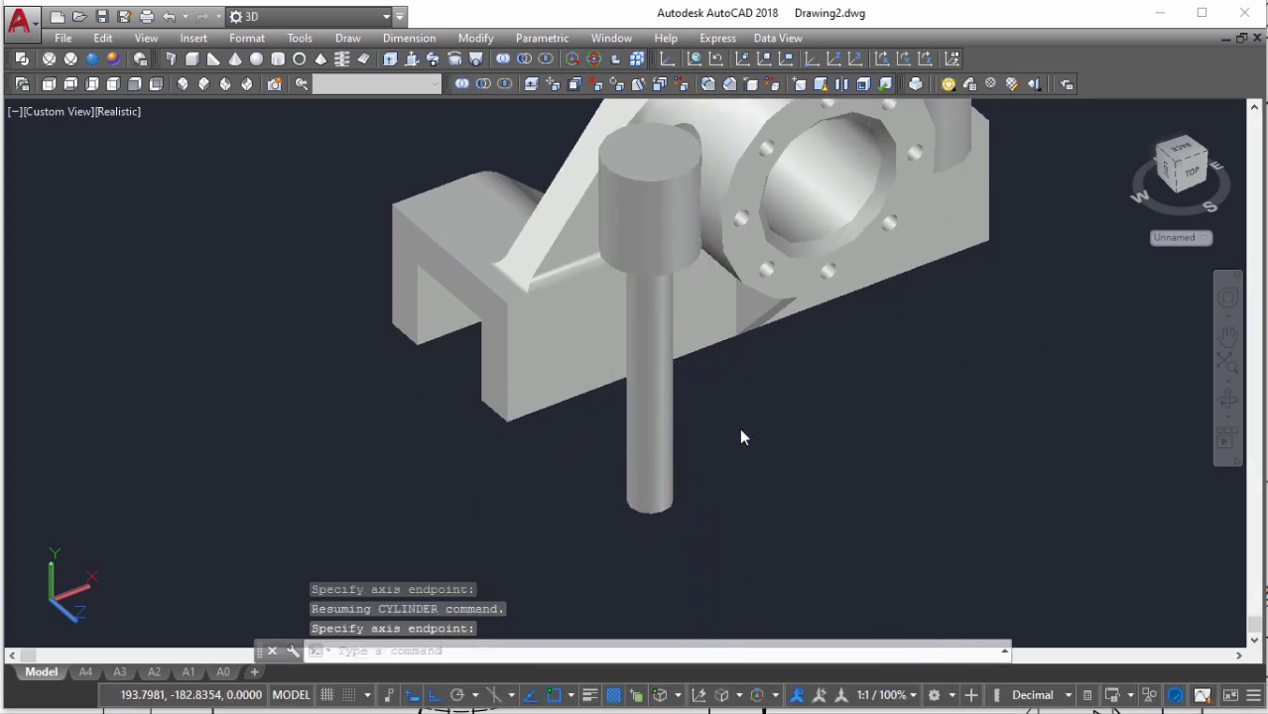
In Front view, mirror the pin cylinder about the bore's vertical centre line
text(su)
key(Return)
key(Escape)
click(59, 111)
click(59, 235)
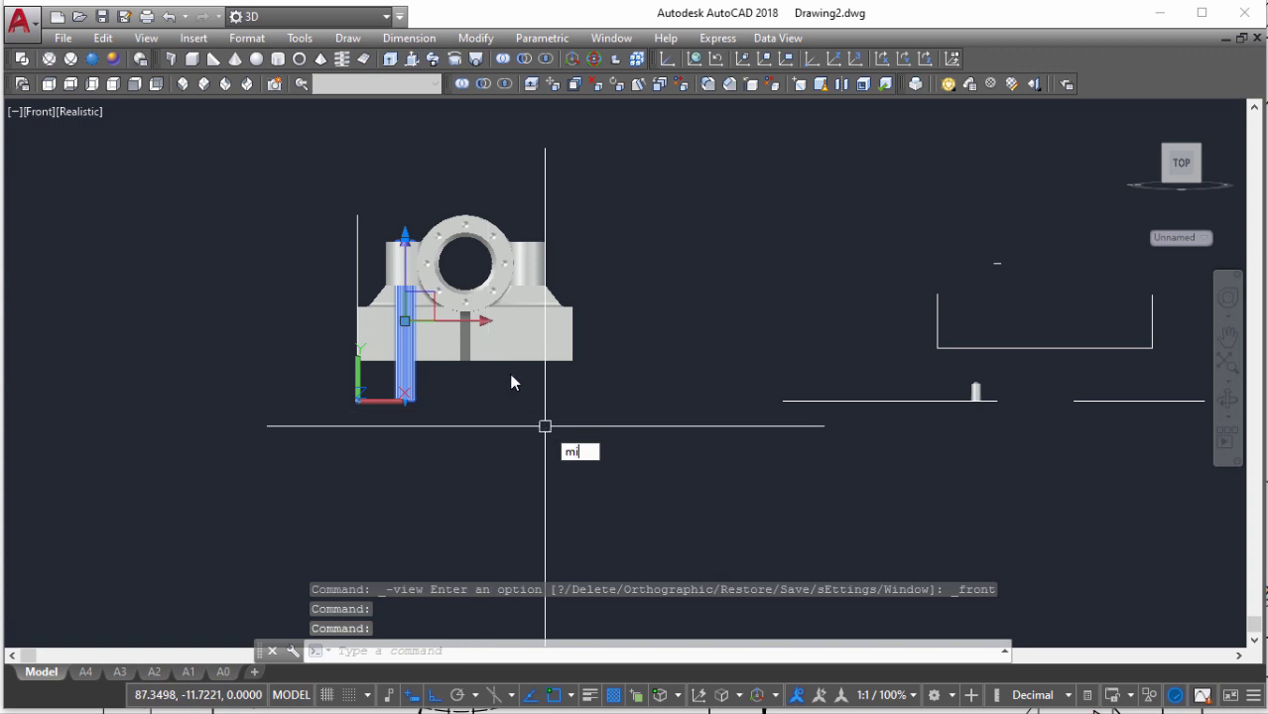
key(Return)
click(469, 264)
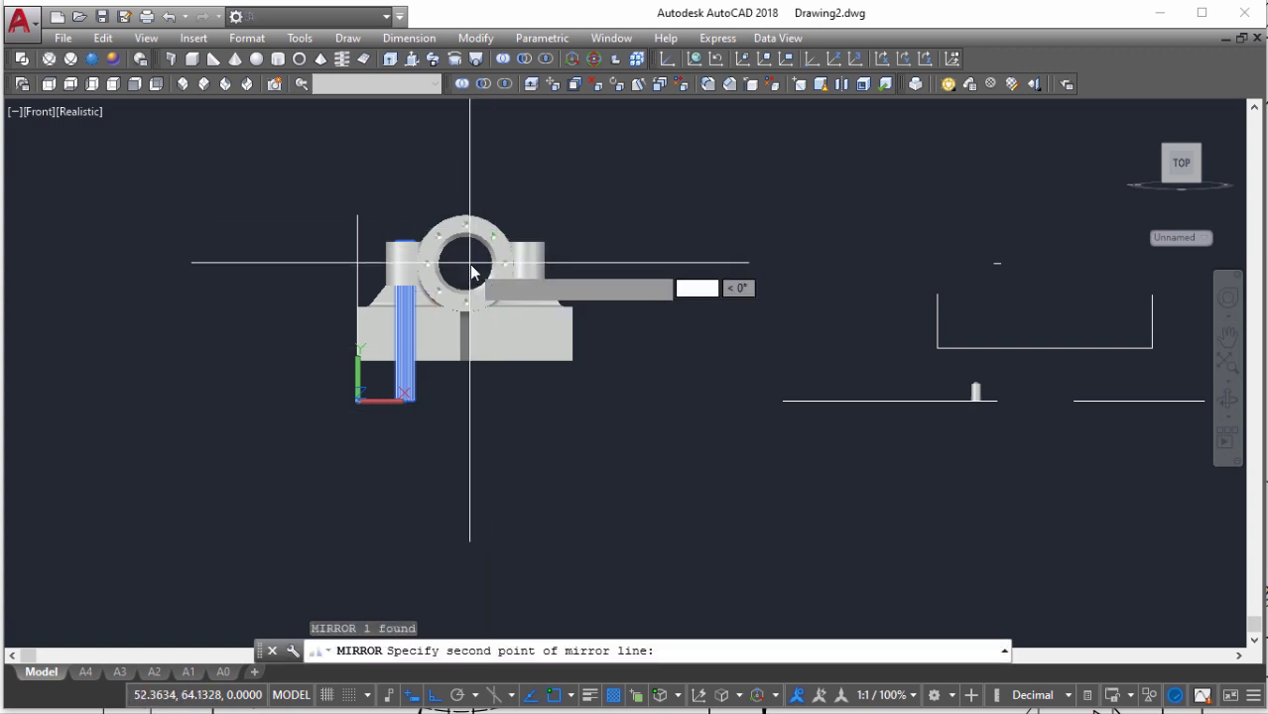
click(470, 165)
key(Return)
Subtract both pin cylinders from the bracket, then orbit to view the holed bosses
text(su)
key(Return)
click(536, 255)
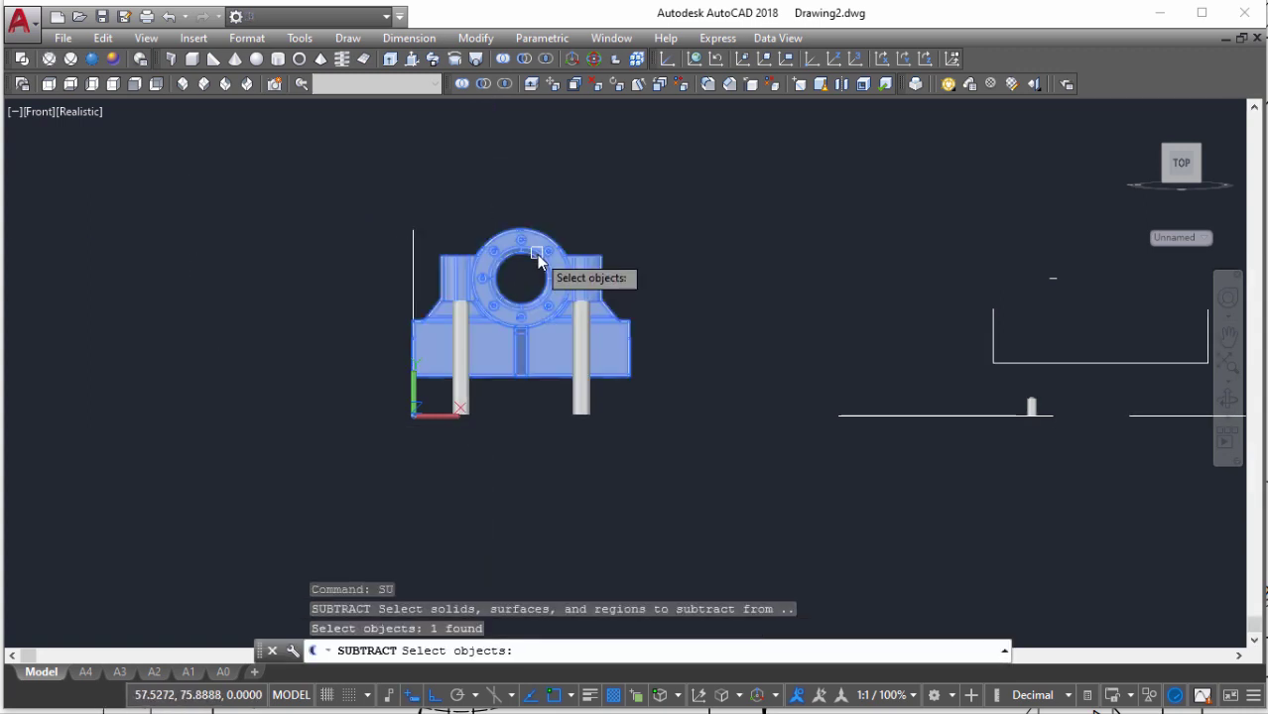
key(Return)
click(635, 421)
click(392, 196)
key(Return)
shift+middle_drag(504, 283, 736, 398)
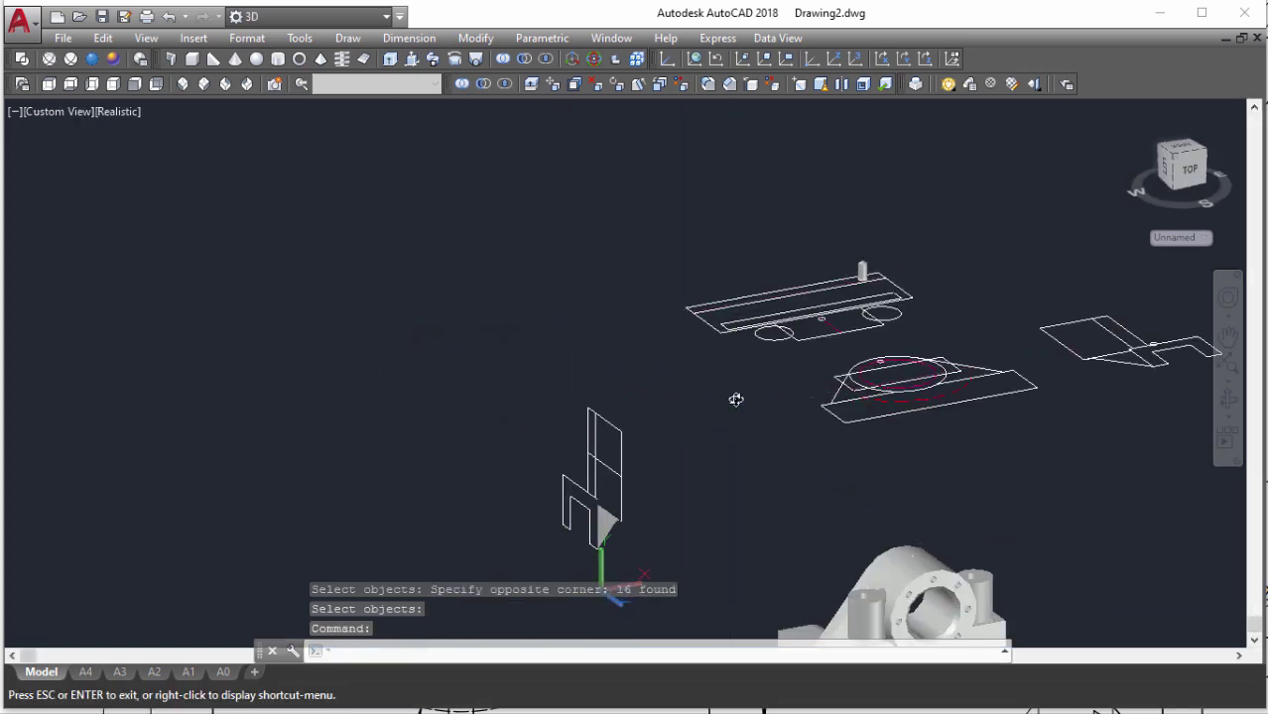
scroll(645, 358, up, 10)
scroll(596, 348, up, 3)
mouse_move(596, 349)
shift+middle_down()
mouse_move(679, 382)
mouse_move(630, 380)
shift+middle_up()
Draw a 14 mm diameter, 5 deep counterbore cylinder on one boss hole
key(Return)
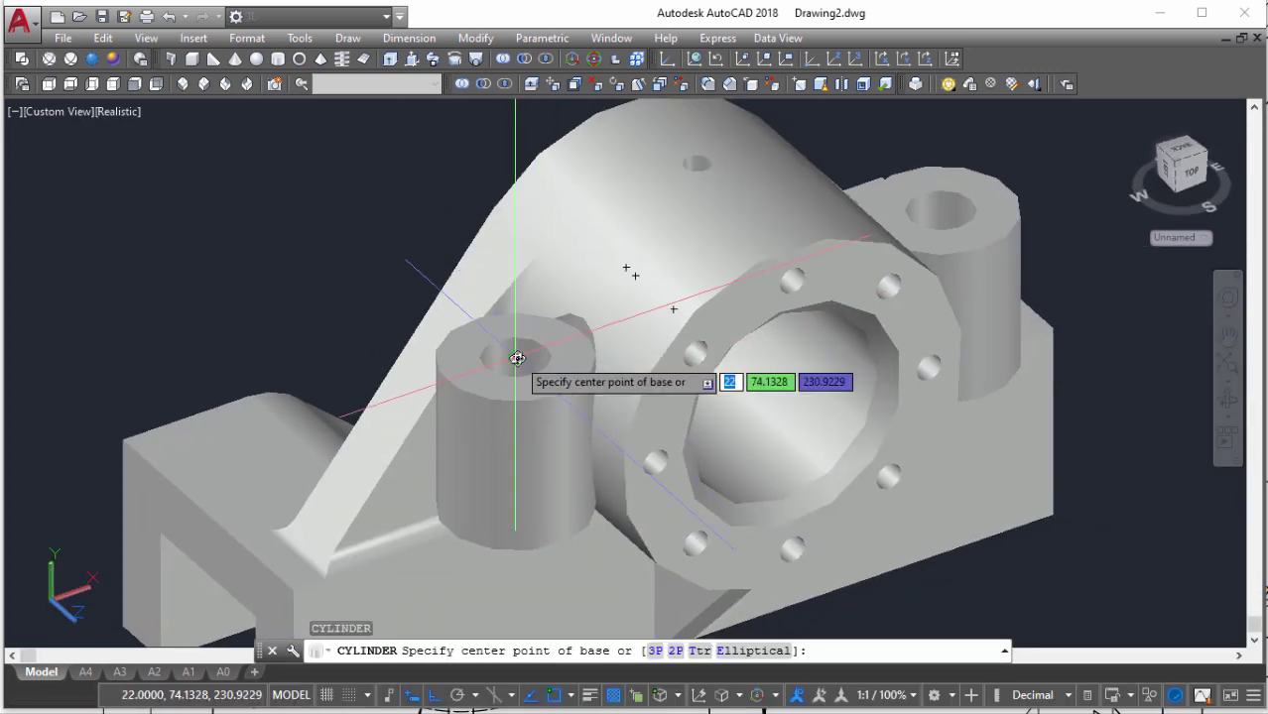
click(515, 356)
text(d)
key(Return)
text(1)
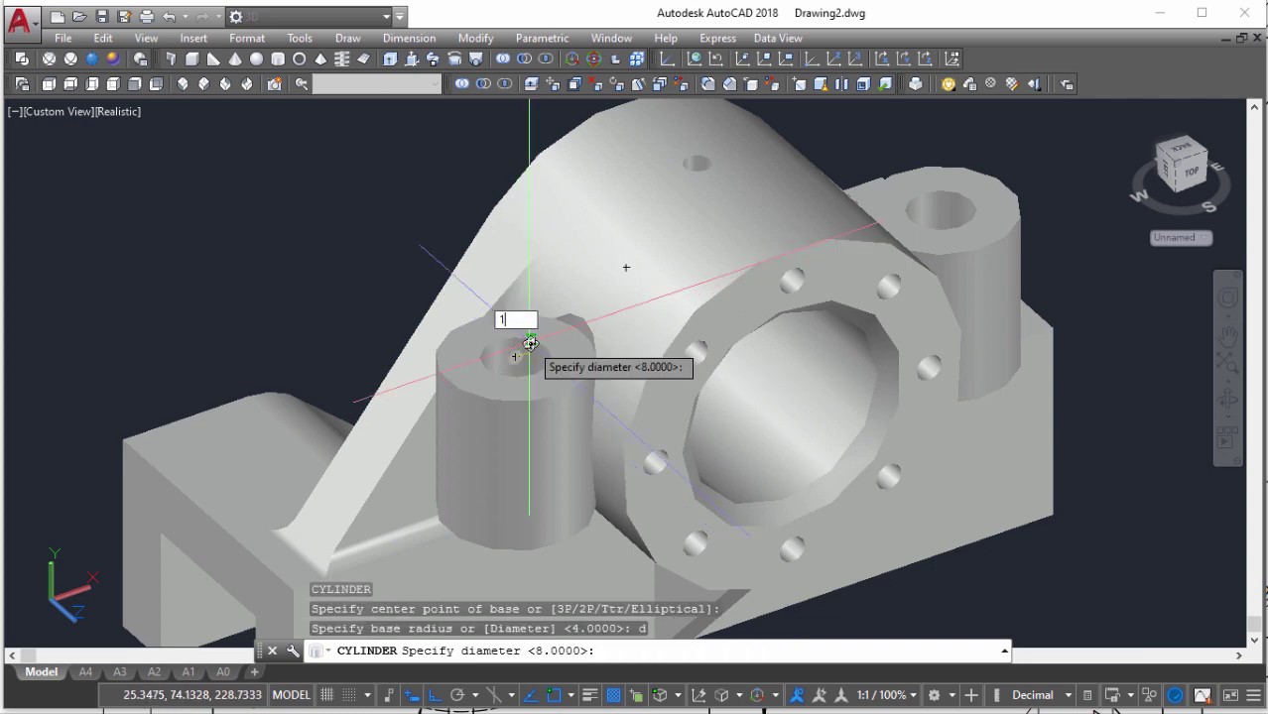
text(4)
key(Return)
text(a)
key(Return)
scroll(541, 377, down, 5)
text(5)
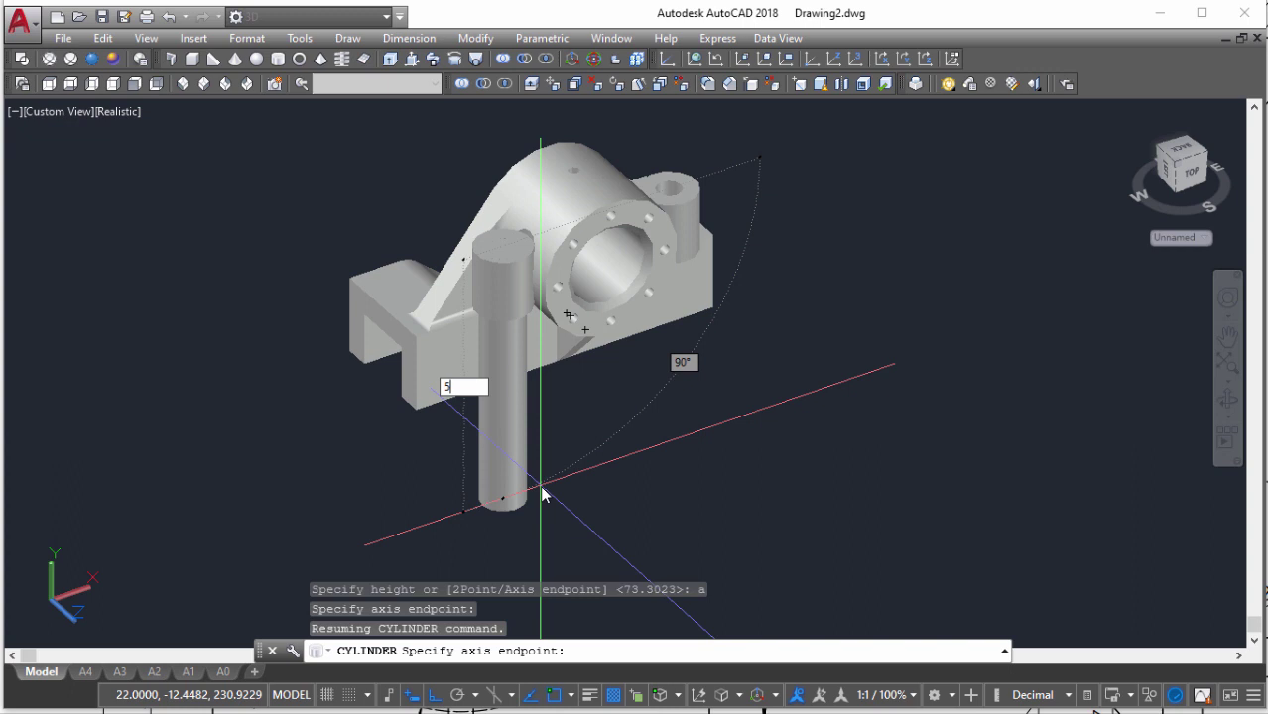
key(Return)
In Front view with 2D wireframe, mirror the counterbore cylinder to the other boss
click(134, 83)
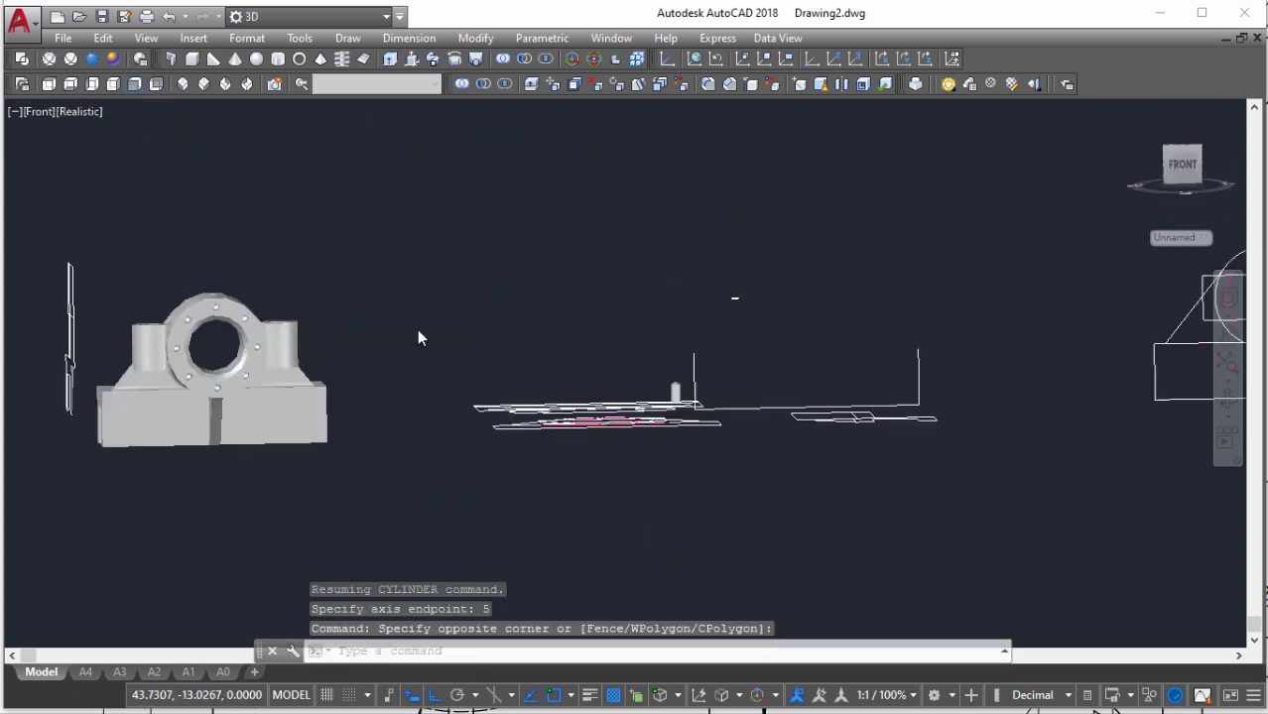
click(350, 161)
click(521, 353)
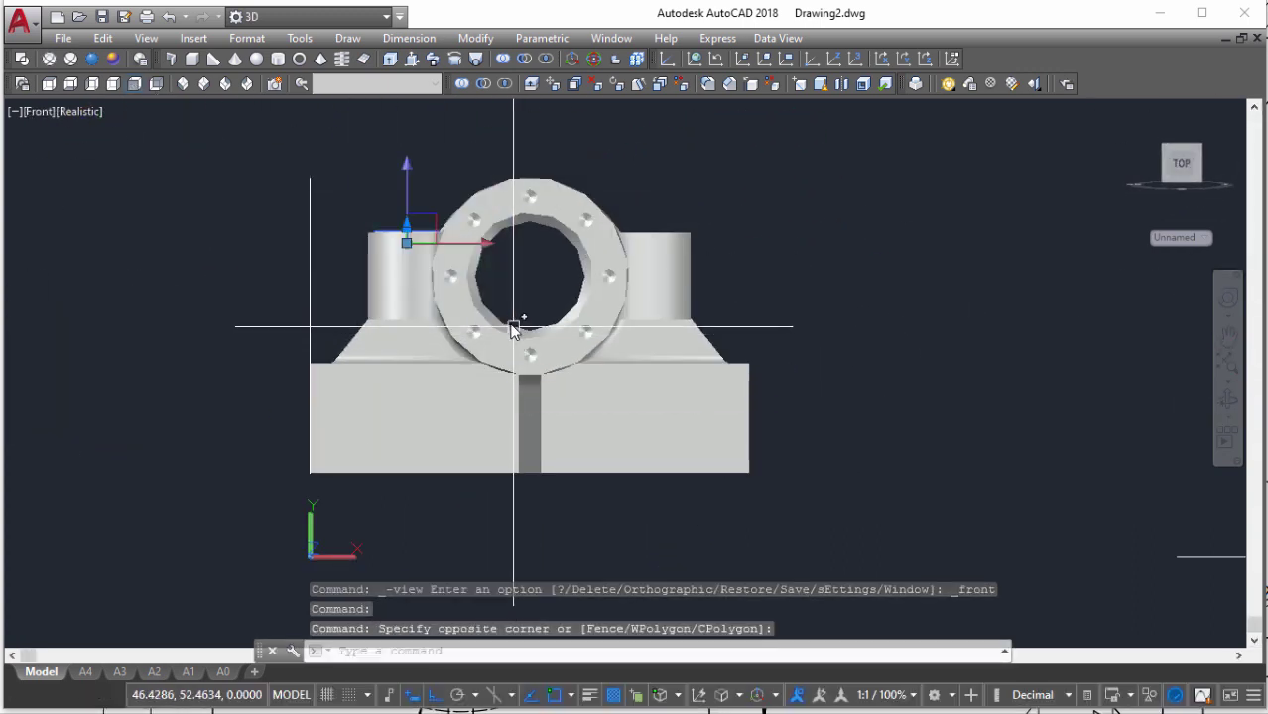
key(Escape)
click(48, 62)
click(340, 199)
click(486, 283)
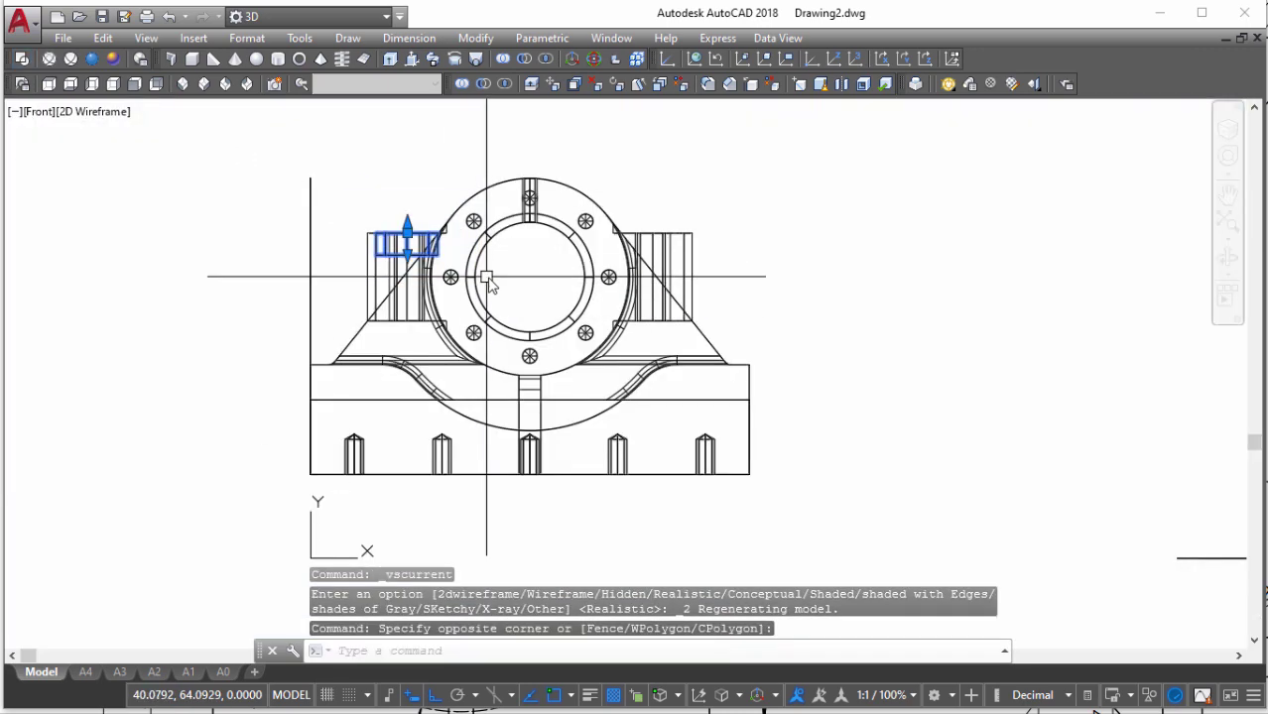
text(mi)
key(Return)
click(524, 277)
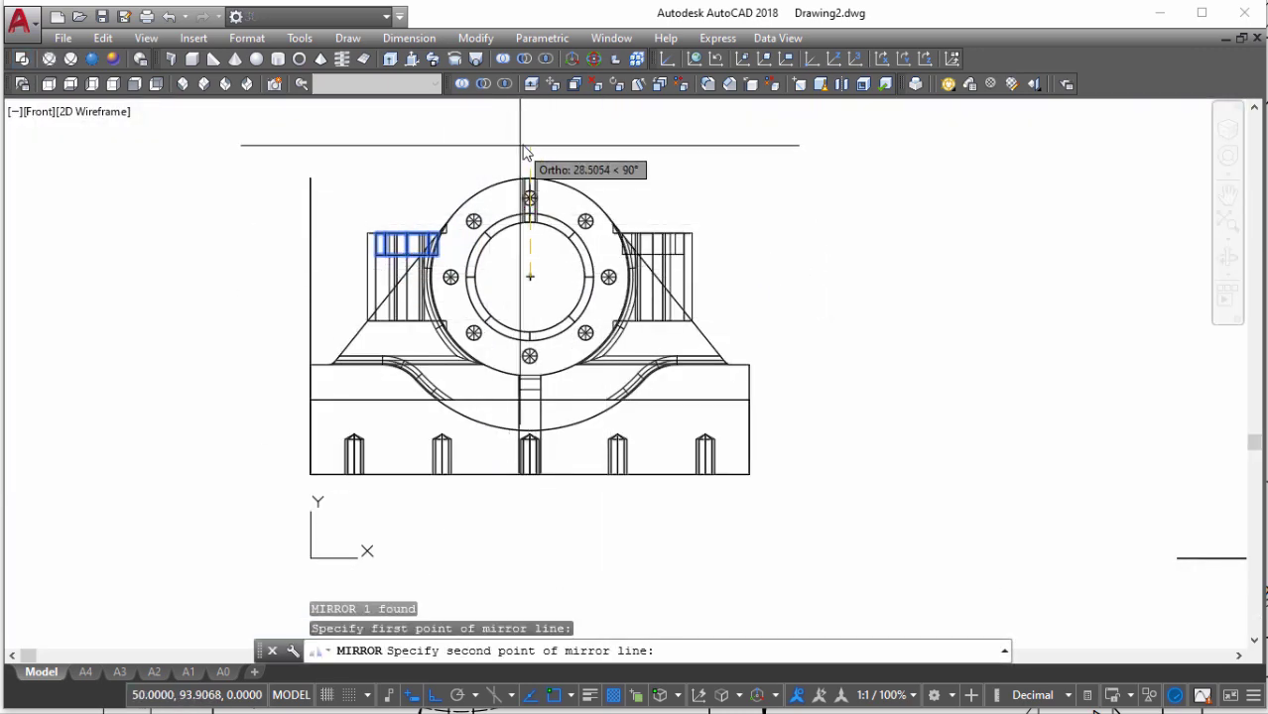
click(536, 139)
key(Return)
Switch to Conceptual style and subtract both Ø14 counterbore cylinders from the bracket
scroll(444, 176, down, 2)
click(120, 58)
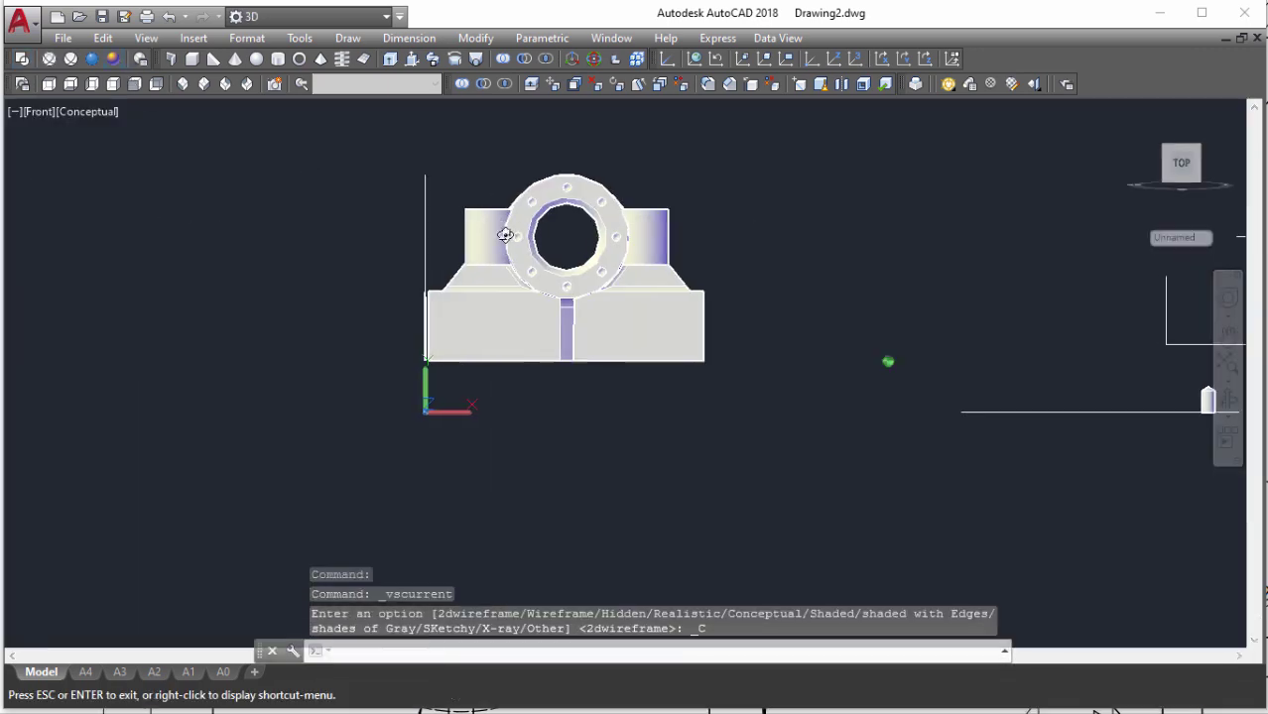
mouse_move(889, 360)
shift+middle_down()
mouse_move(736, 425)
mouse_move(637, 487)
mouse_move(618, 440)
shift+middle_up()
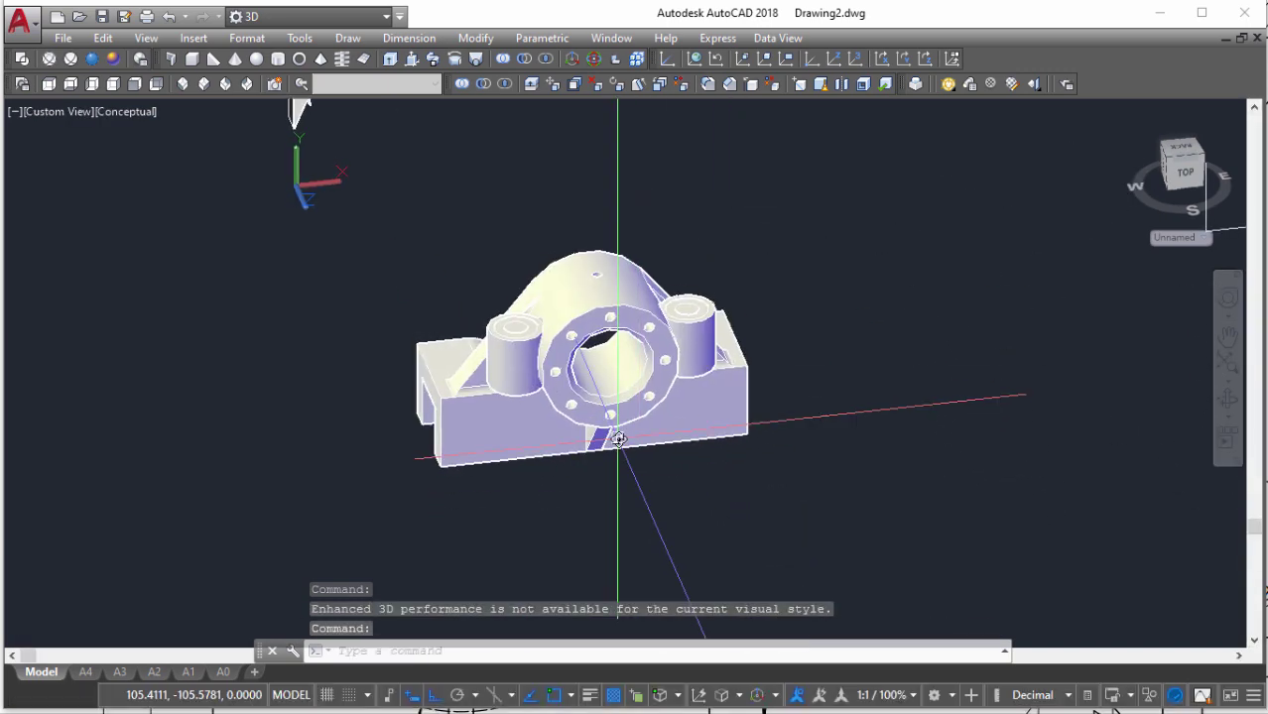
text(su)
key(Return)
click(641, 396)
key(Return)
drag(780, 513, 485, 248)
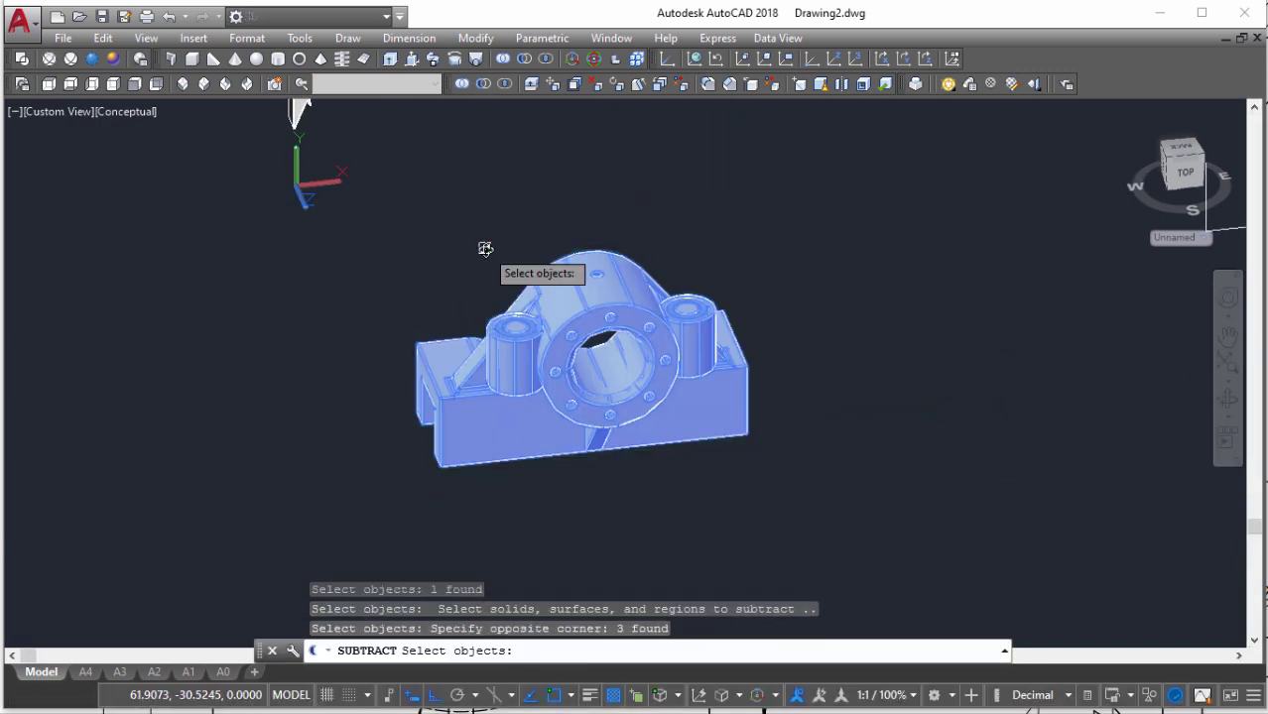
key(Return)
shift+middle_drag(486, 248, 556, 298)
scroll(556, 298, up, 5)
scroll(610, 346, up, 2)
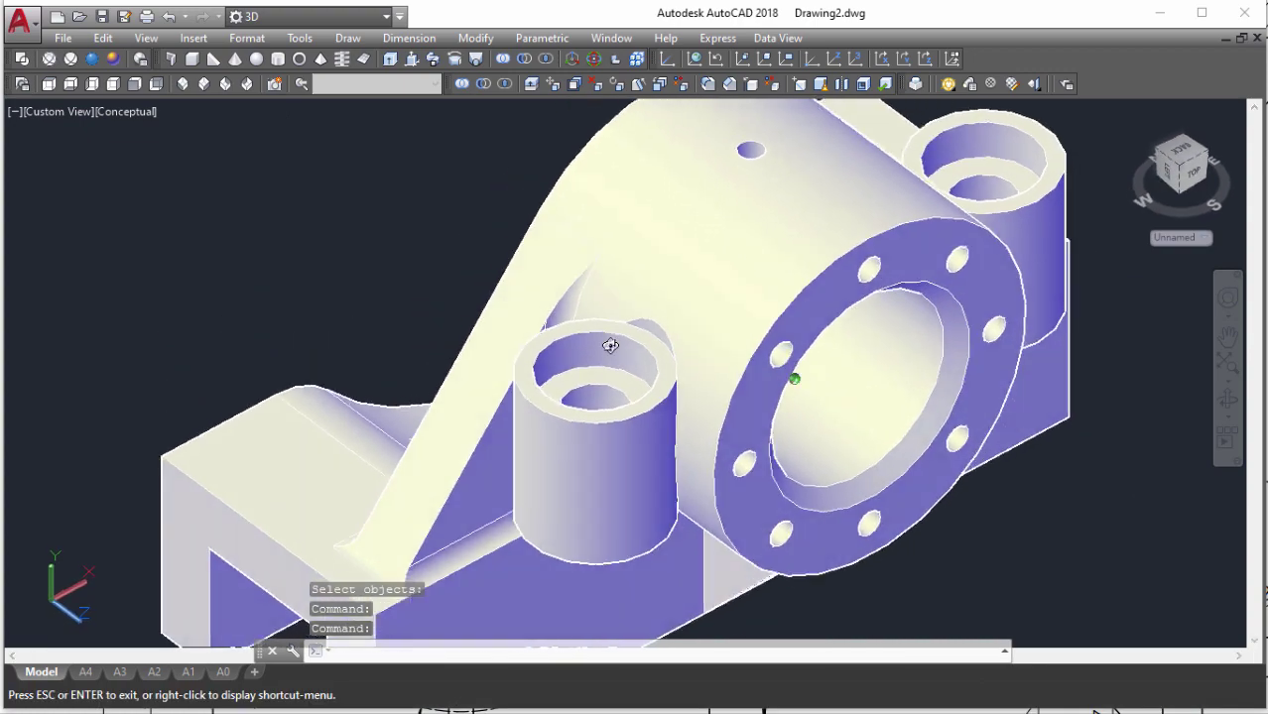
mouse_move(611, 345)
shift+middle_down()
mouse_move(617, 371)
mouse_move(807, 312)
shift+middle_up()
Begin a radius 2 fillet on the first rib edge of the bracket
text(f)
key(Return)
text(r)
key(Return)
text(2)
click(619, 375)
key(Return)
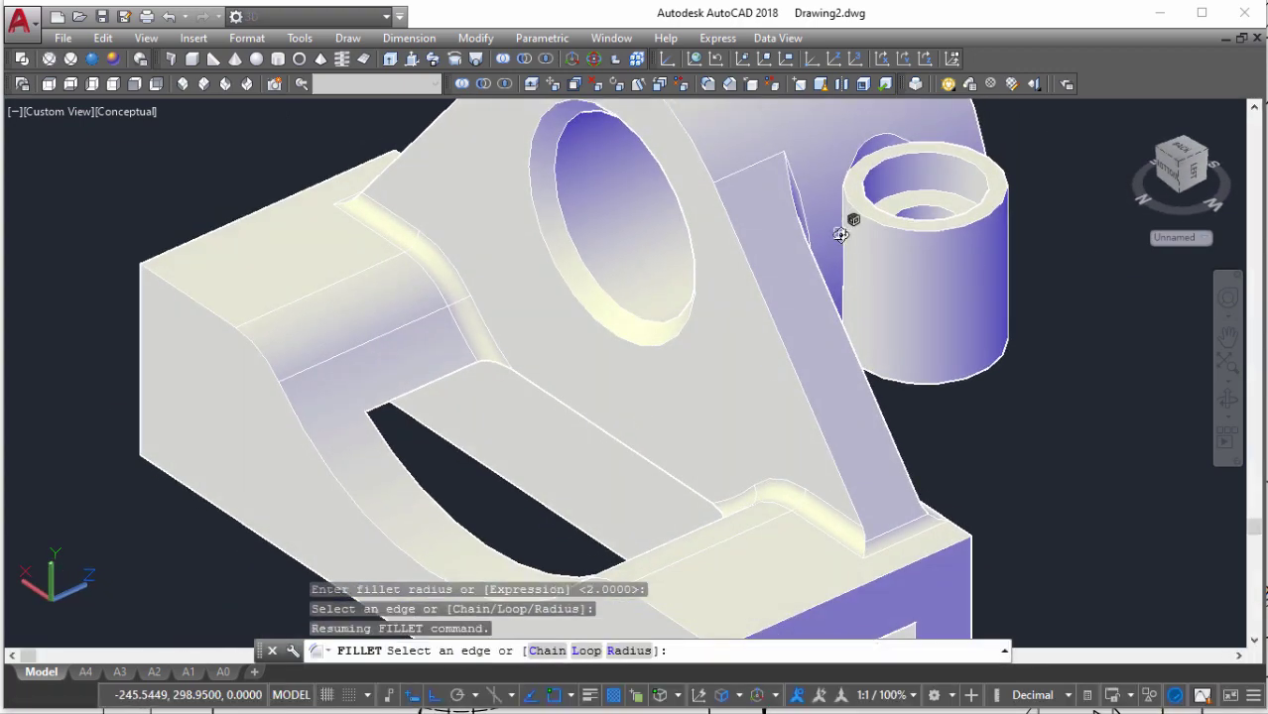
Complete the 2 mm fillets on the rib and base edges, viewing underside and flange
scroll(842, 230, down, 5)
mouse_move(821, 249)
shift+middle_down()
mouse_move(846, 221)
mouse_move(730, 232)
shift+middle_up()
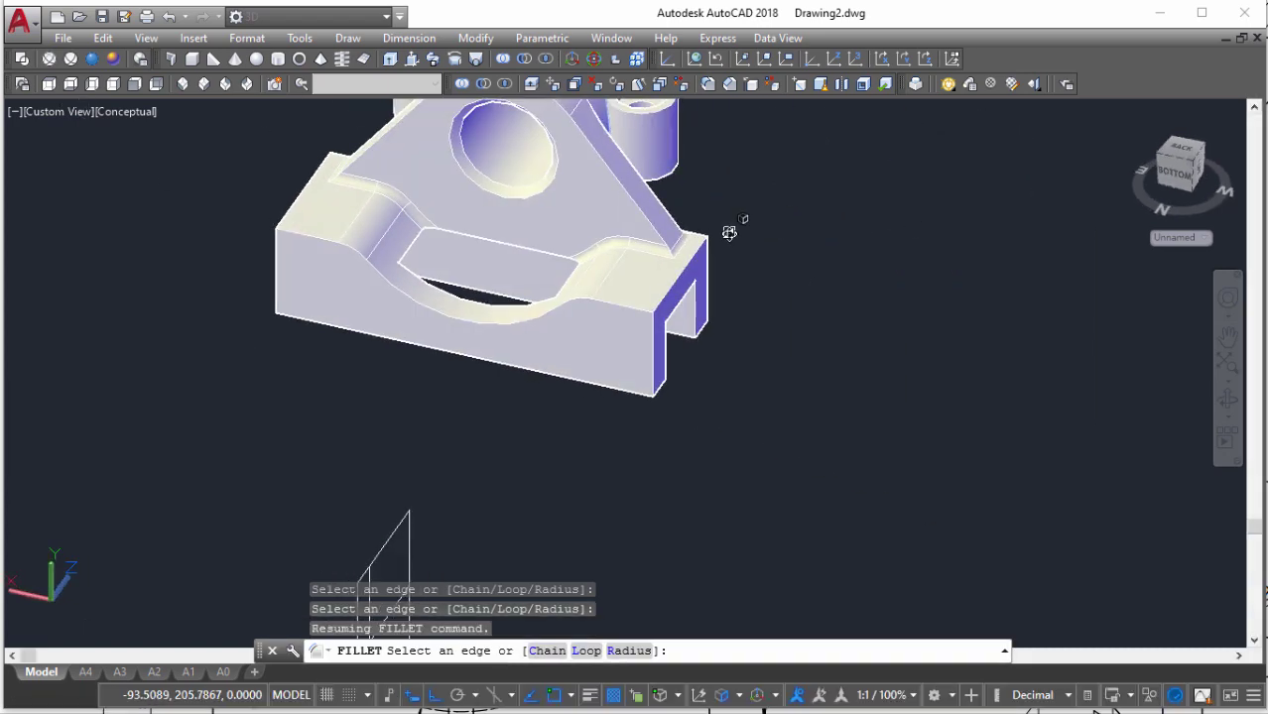
scroll(695, 256, down, 3)
scroll(695, 257, up, 5)
mouse_move(721, 305)
shift+middle_down()
mouse_move(849, 241)
mouse_move(801, 240)
shift+middle_up()
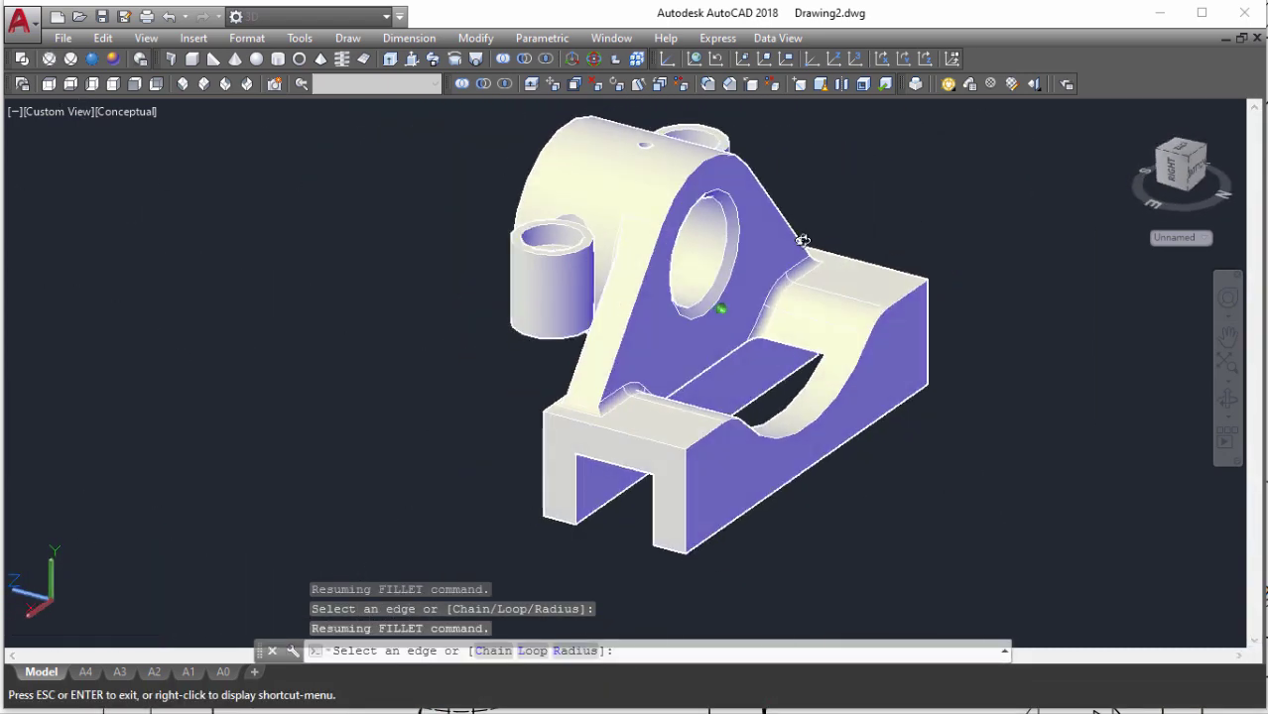
scroll(573, 272, up, 3)
scroll(562, 256, down, 5)
mouse_move(595, 289)
shift+middle_down()
mouse_move(695, 273)
mouse_move(679, 269)
mouse_move(731, 289)
mouse_move(759, 257)
mouse_move(547, 286)
mouse_move(241, 291)
mouse_move(628, 337)
mouse_move(734, 328)
mouse_move(747, 340)
mouse_move(665, 298)
mouse_move(628, 396)
mouse_move(564, 342)
mouse_move(693, 393)
mouse_move(699, 355)
mouse_move(793, 391)
shift+middle_up()
scroll(646, 272, up, 5)
key(Return)
Zoom and orbit to inspect the filleted flange side-on
scroll(640, 266, down, 5)
scroll(720, 301, up, 5)
scroll(547, 286, down, 5)
scroll(571, 319, up, 5)
scroll(735, 360, down, 3)
scroll(808, 355, up, 3)
scroll(747, 365, down, 4)
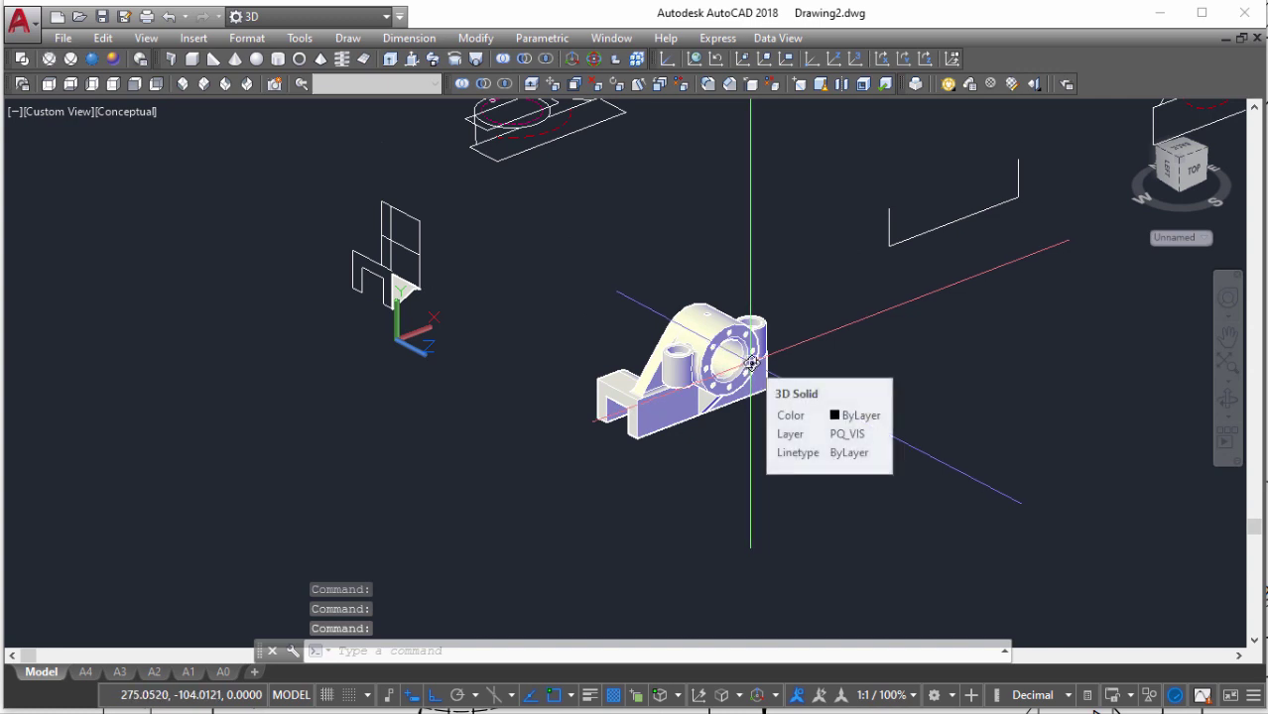
scroll(751, 364, up, 2)
shift+middle_drag(733, 379, 759, 375)
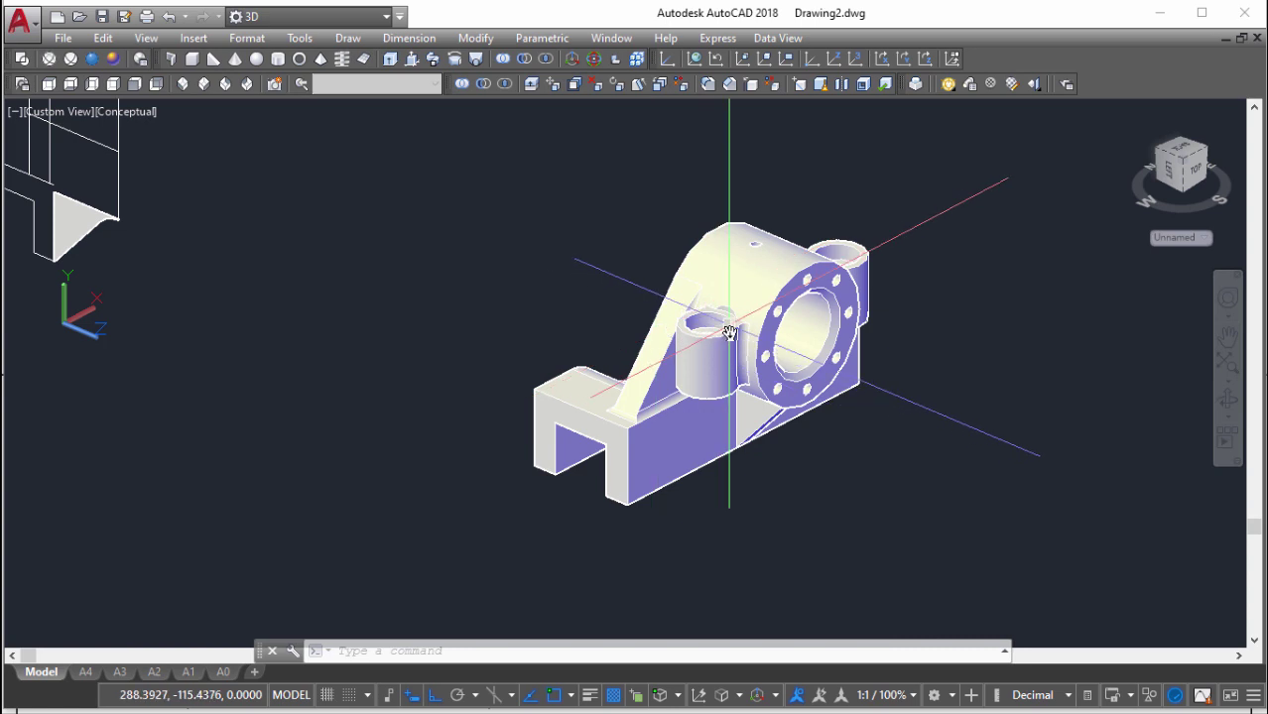
scroll(729, 333, down, 4)
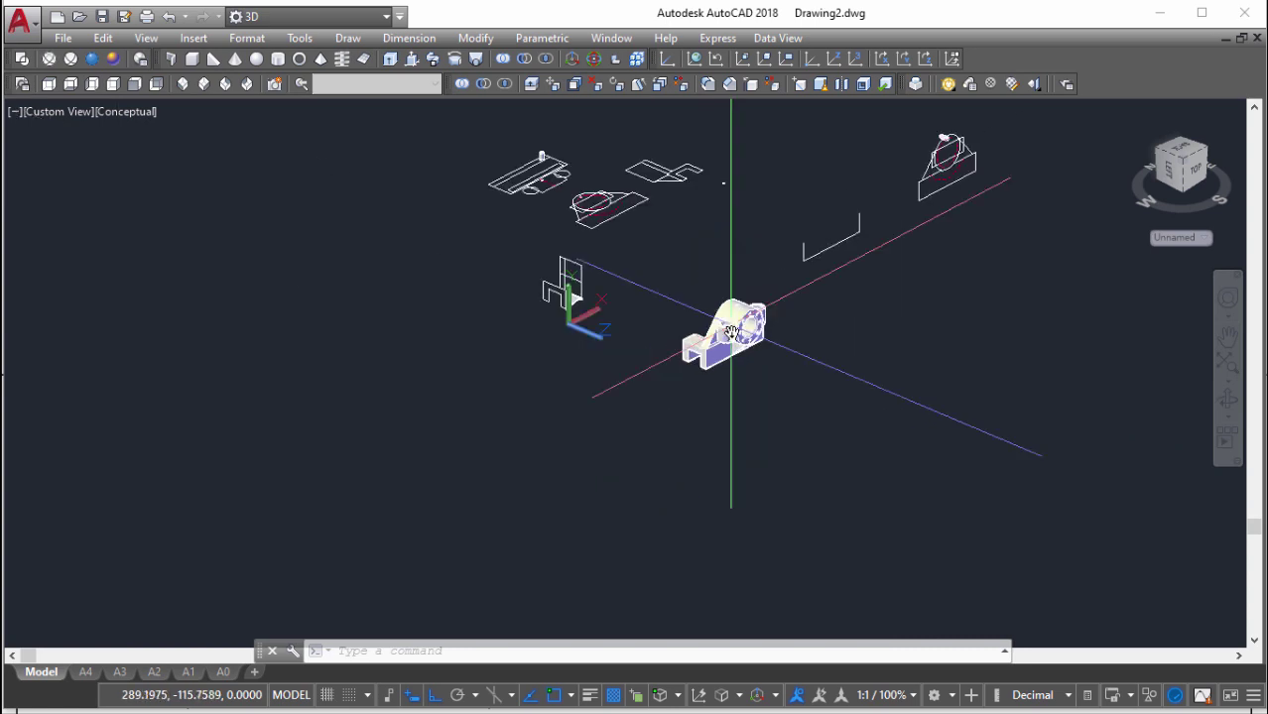
scroll(729, 333, up, 3)
middle_drag(662, 298, 618, 267)
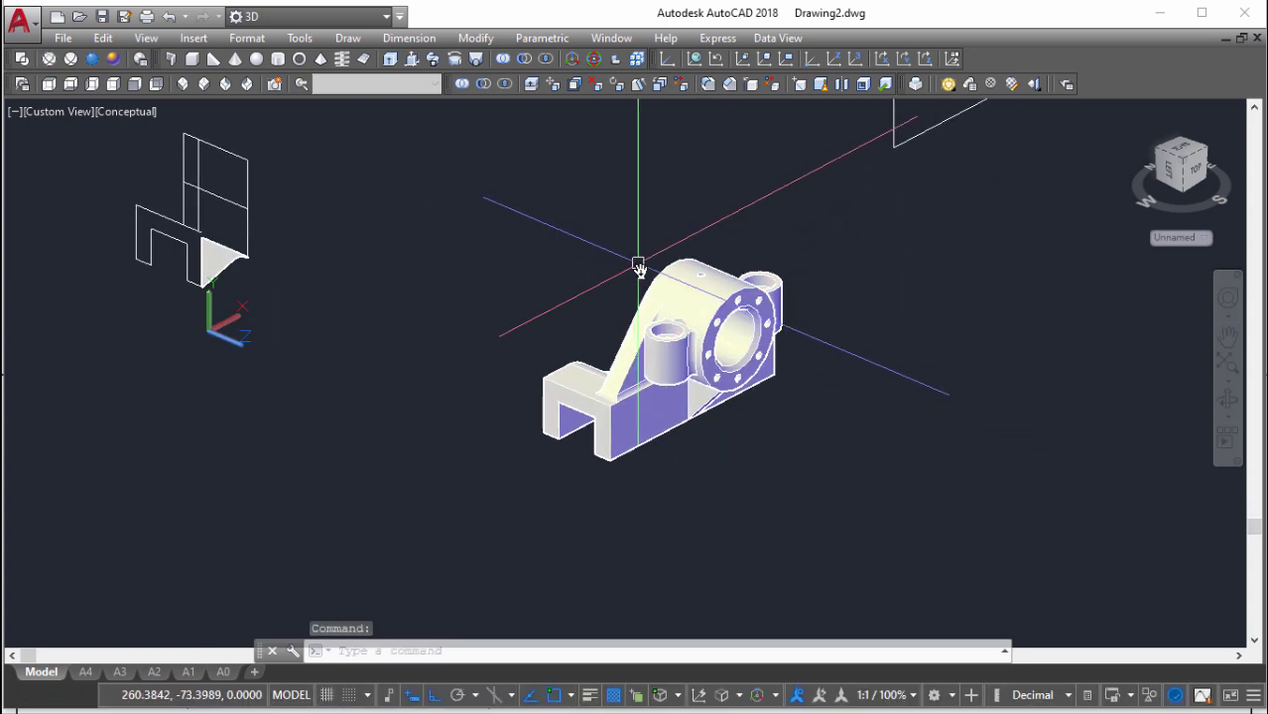
shift+middle_drag(799, 330, 645, 331)
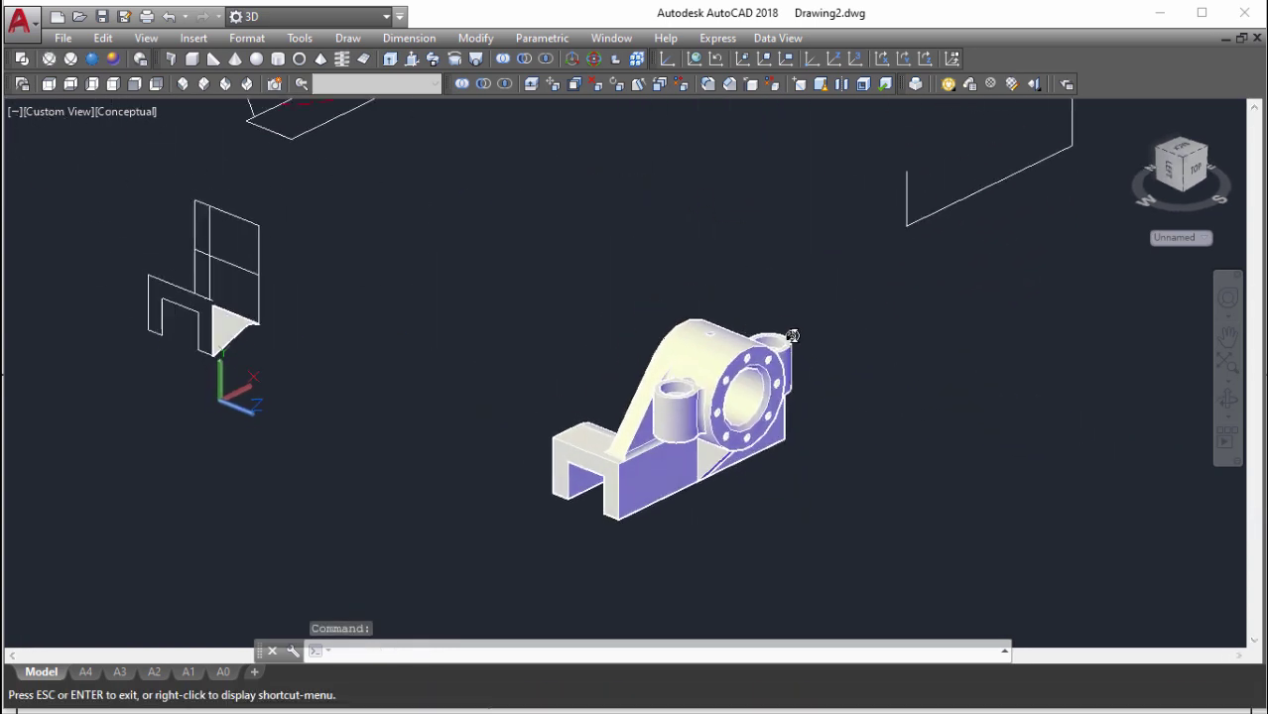
scroll(645, 331, up, 5)
scroll(645, 330, up, 3)
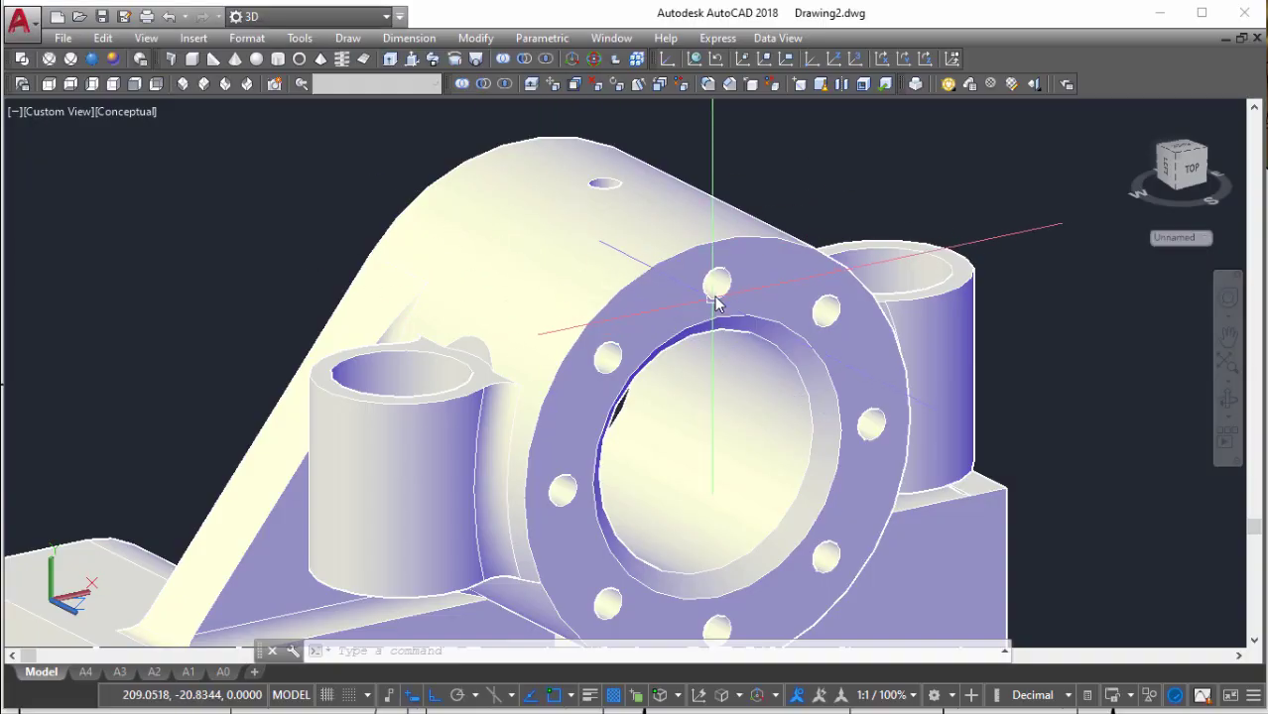
scroll(721, 301, down, 5)
shift+middle_drag(721, 300, 626, 360)
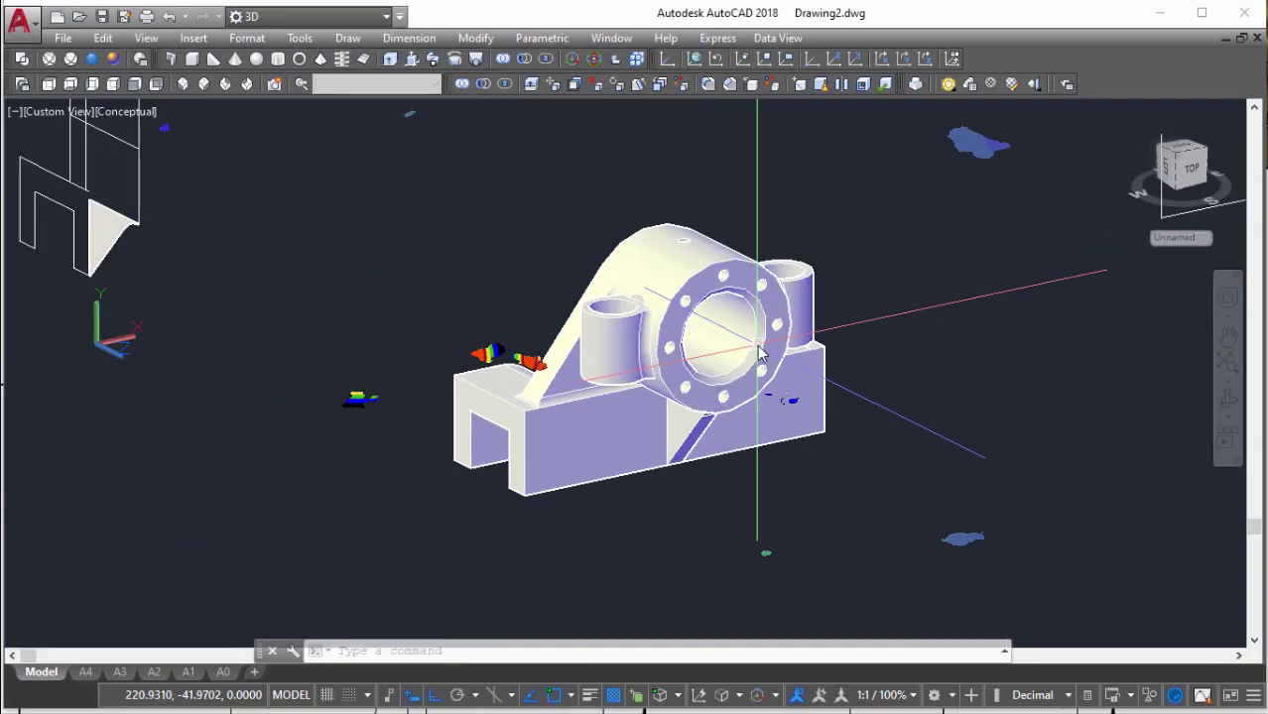
scroll(625, 360, up, 2)
scroll(635, 367, up, 5)
scroll(694, 382, up, 1)
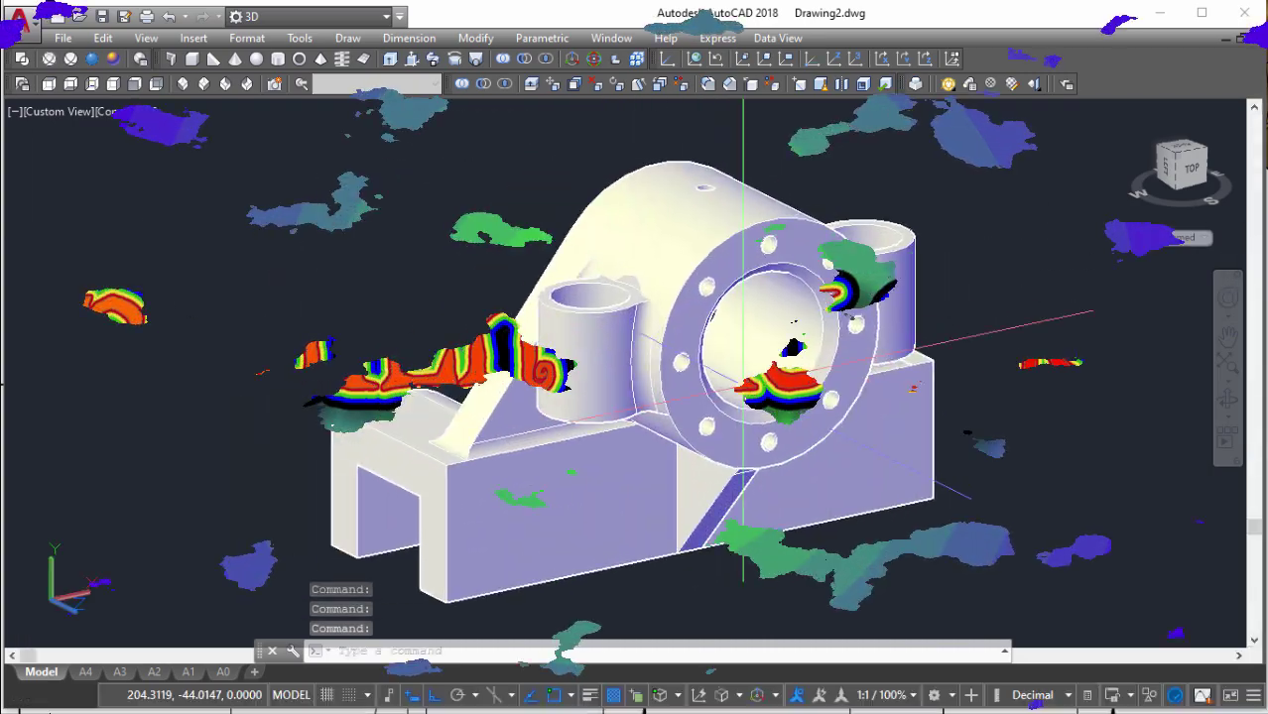